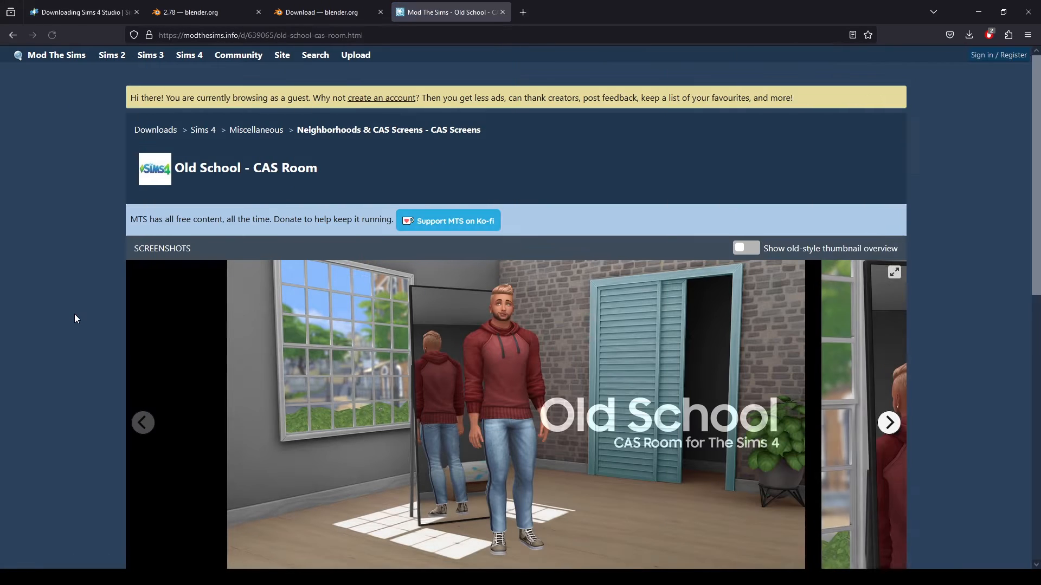
Step: Review the Old School CAS Room page's screenshots and description, and open its download files
{"action": "scroll", "coordinate": [75, 314], "scroll_direction": "down", "scroll_amount": 4}
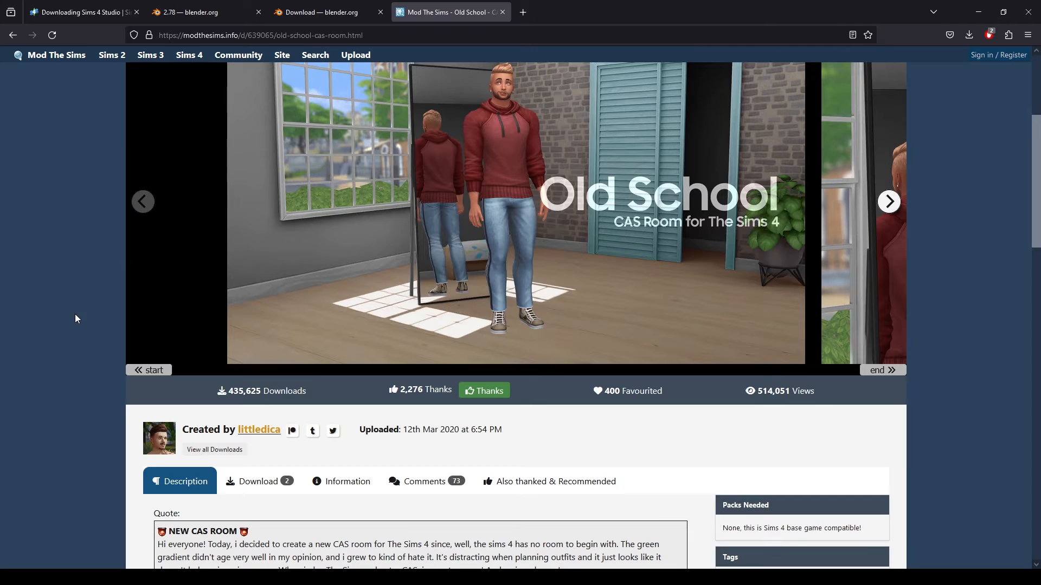
{"action": "scroll", "coordinate": [75, 314], "scroll_direction": "up", "scroll_amount": 2}
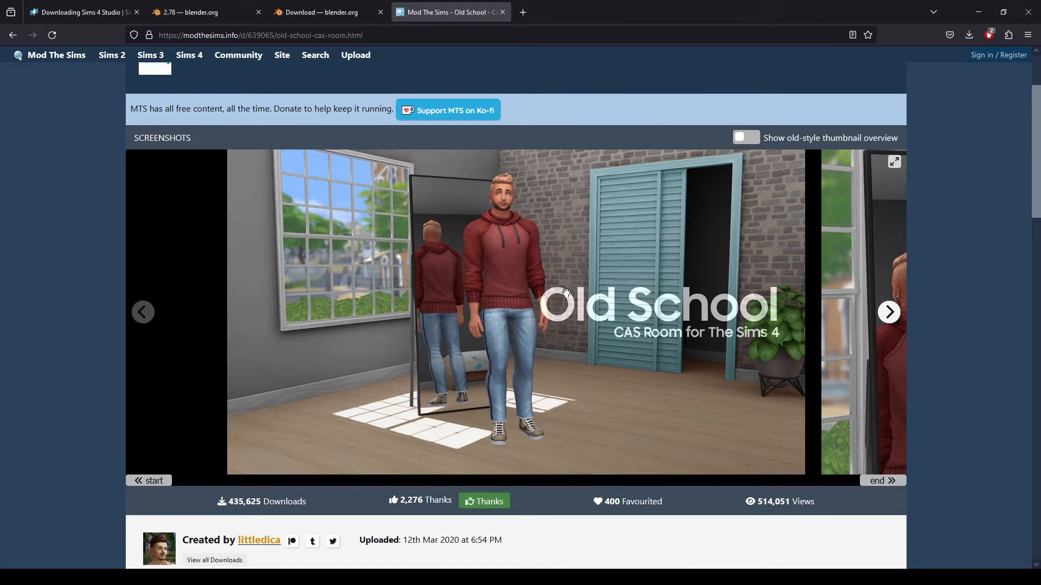
{"action": "scroll", "coordinate": [488, 303], "scroll_direction": "down", "scroll_amount": 6}
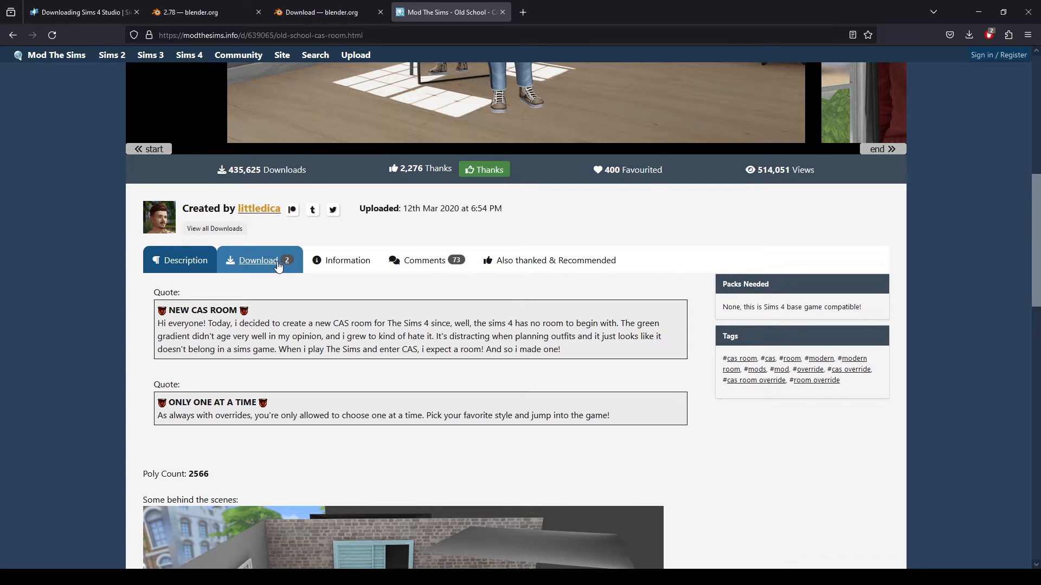
{"action": "scroll", "coordinate": [279, 268], "scroll_direction": "down", "scroll_amount": 10}
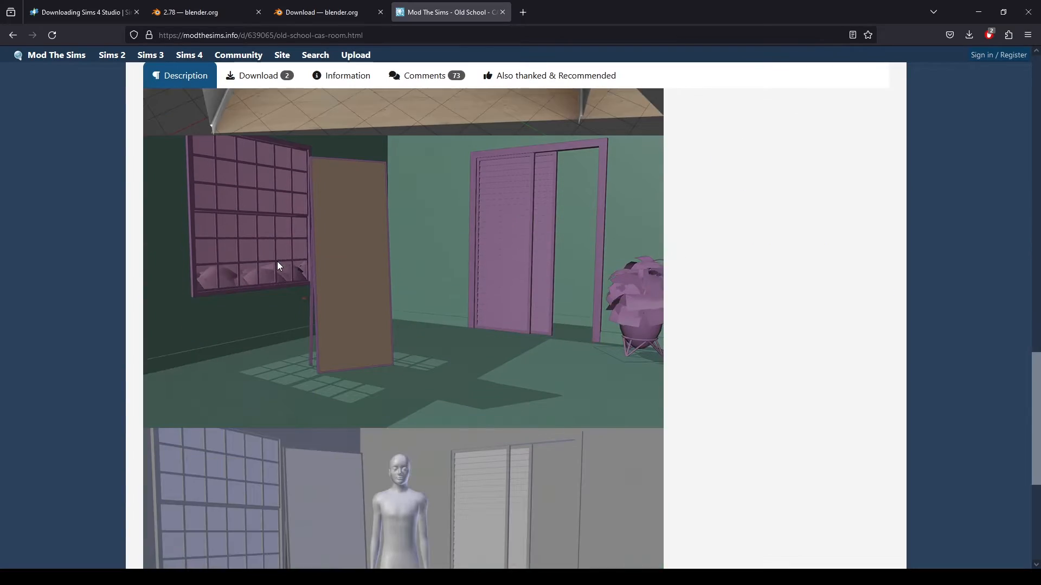
{"action": "scroll", "coordinate": [279, 266], "scroll_direction": "down", "scroll_amount": 5}
{"action": "scroll", "coordinate": [279, 266], "scroll_direction": "up", "scroll_amount": 3}
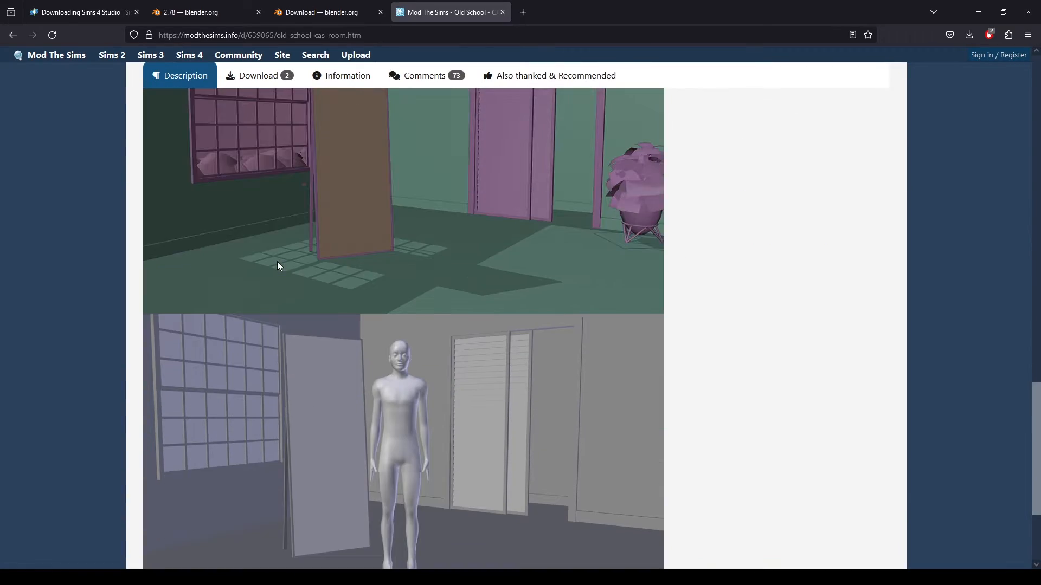
{"action": "scroll", "coordinate": [277, 261], "scroll_direction": "up", "scroll_amount": 2}
{"action": "left_click", "coordinate": [259, 76]}
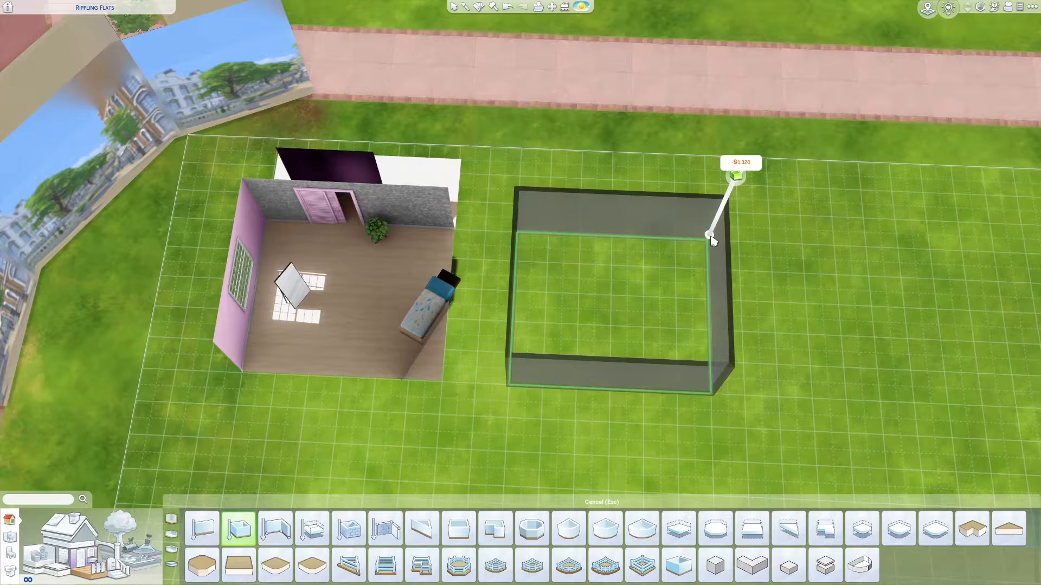
Step: Build a diagonal wall across the open front corner of the new room with the Custom Room Tool
{"action": "key", "text": "ctrl+z"}
{"action": "key", "text": "ctrl+y"}
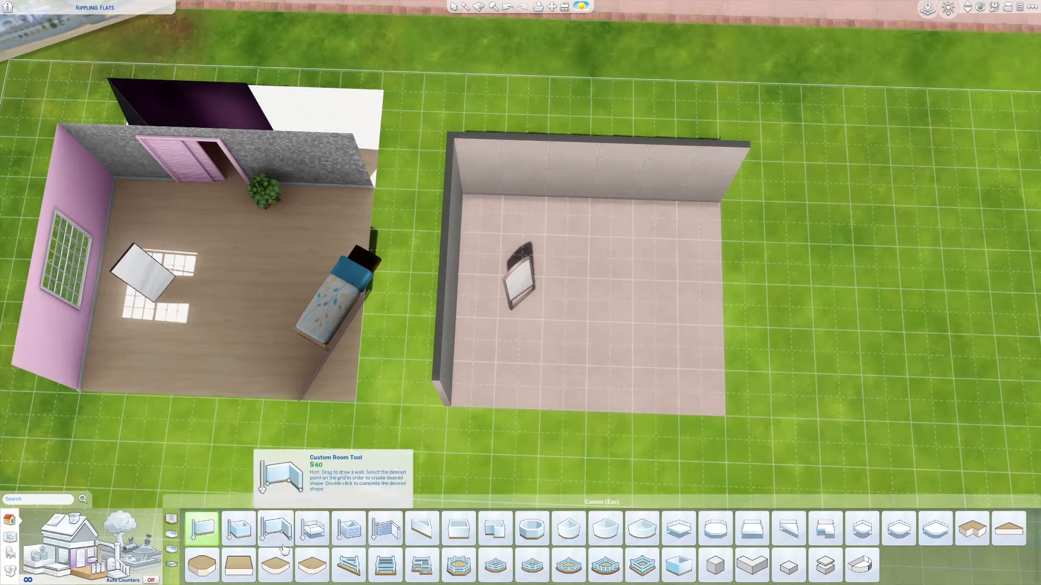
{"action": "left_click", "coordinate": [275, 528]}
{"action": "mouse_move", "coordinate": [643, 410]}
{"action": "left_mouse_down"}
{"action": "mouse_move", "coordinate": [729, 312]}
{"action": "mouse_move", "coordinate": [727, 321]}
{"action": "left_mouse_up"}
{"action": "key", "text": "Escape"}
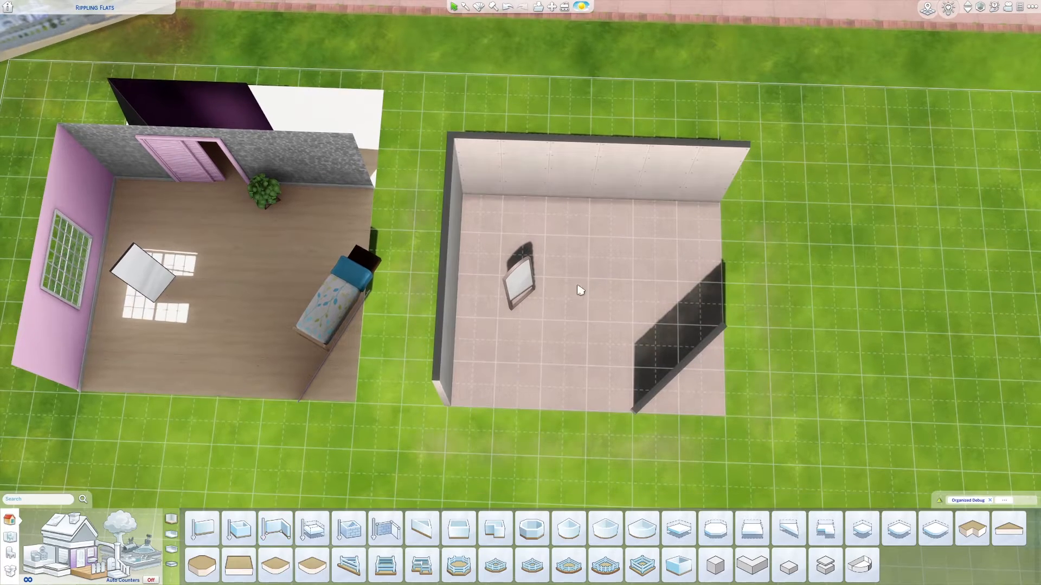
Step: Filter the wall coverings and apply the Sophistico Accent Wall covering to the new room's walls
{"action": "scroll", "coordinate": [599, 344], "scroll_direction": "up", "scroll_amount": 2}
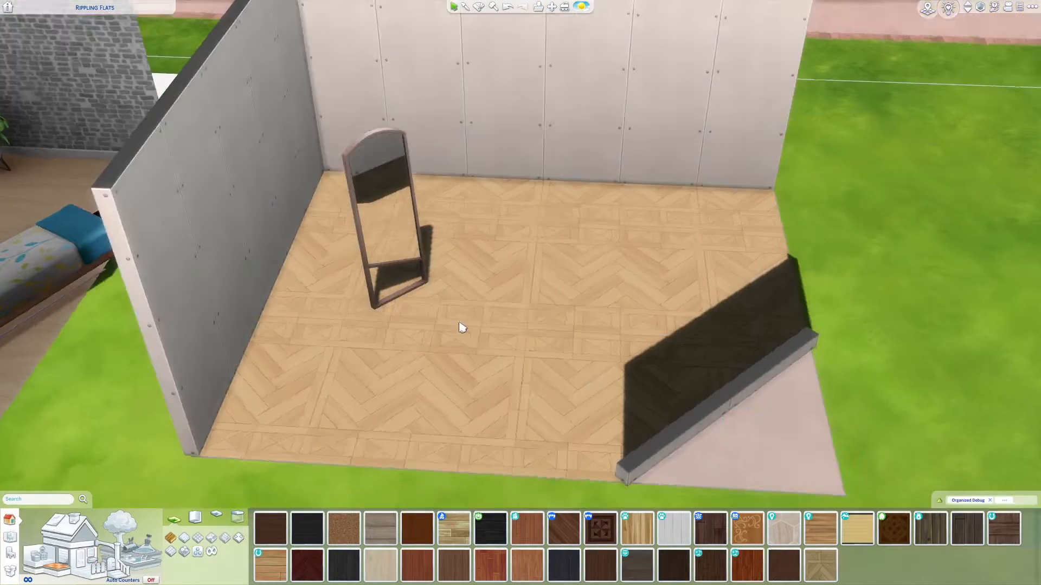
{"action": "scroll", "coordinate": [368, 564], "scroll_direction": "down", "scroll_amount": 8}
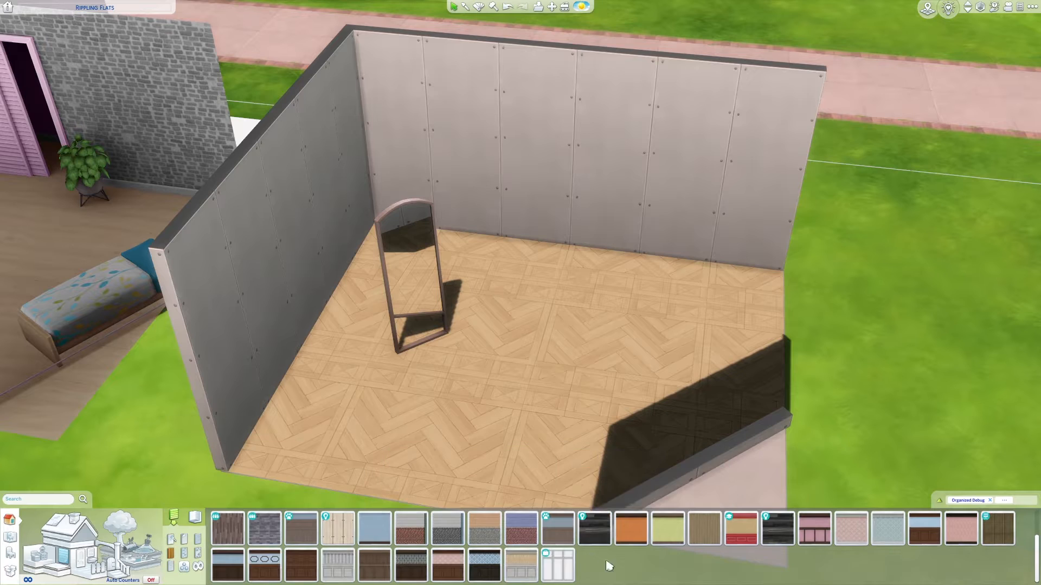
{"action": "left_click", "coordinate": [1005, 500]}
{"action": "left_click", "coordinate": [970, 407]}
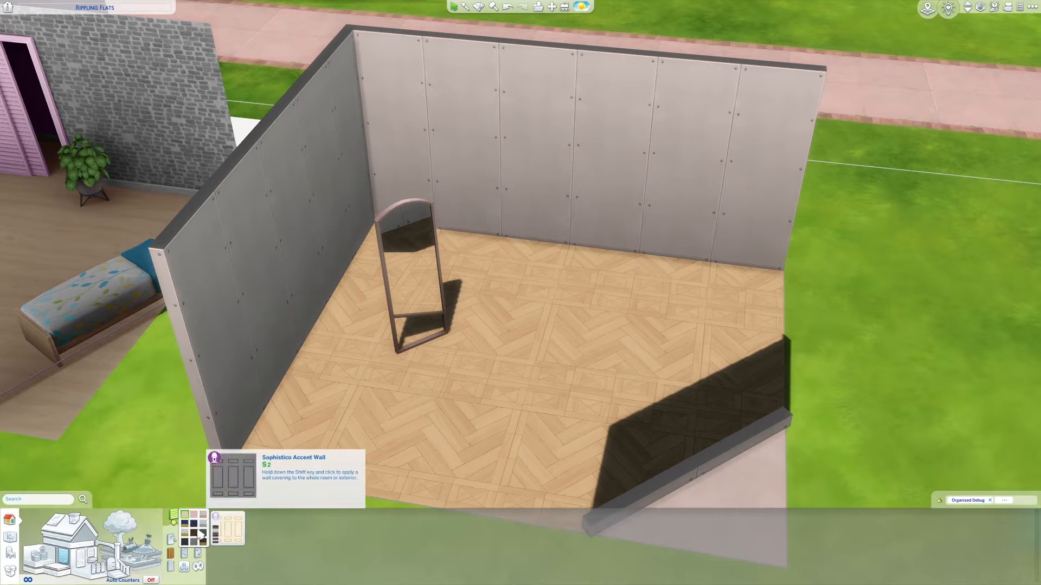
{"action": "left_click", "coordinate": [228, 529]}
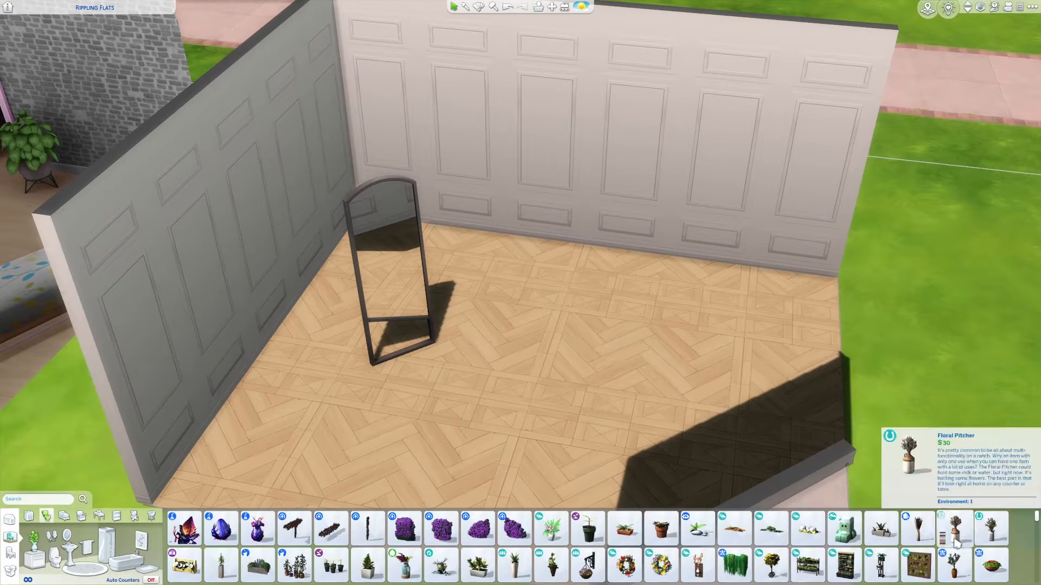
Step: Try several potted plants beside the standing mirror, filter the plant catalog by pack, and place a small tree in a ribbed cream vase
{"action": "left_click", "coordinate": [881, 521]}
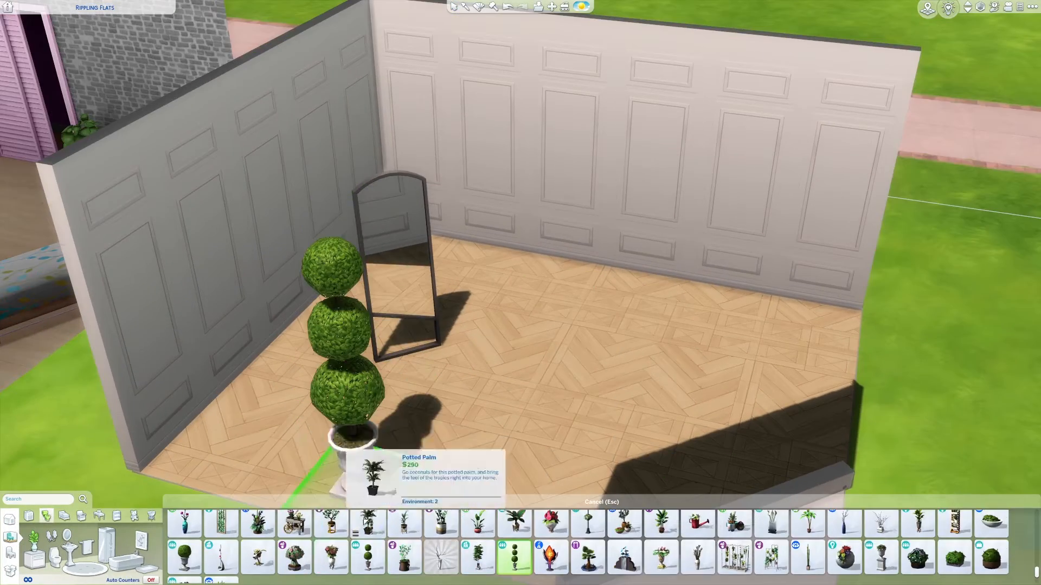
{"action": "left_click", "coordinate": [368, 523]}
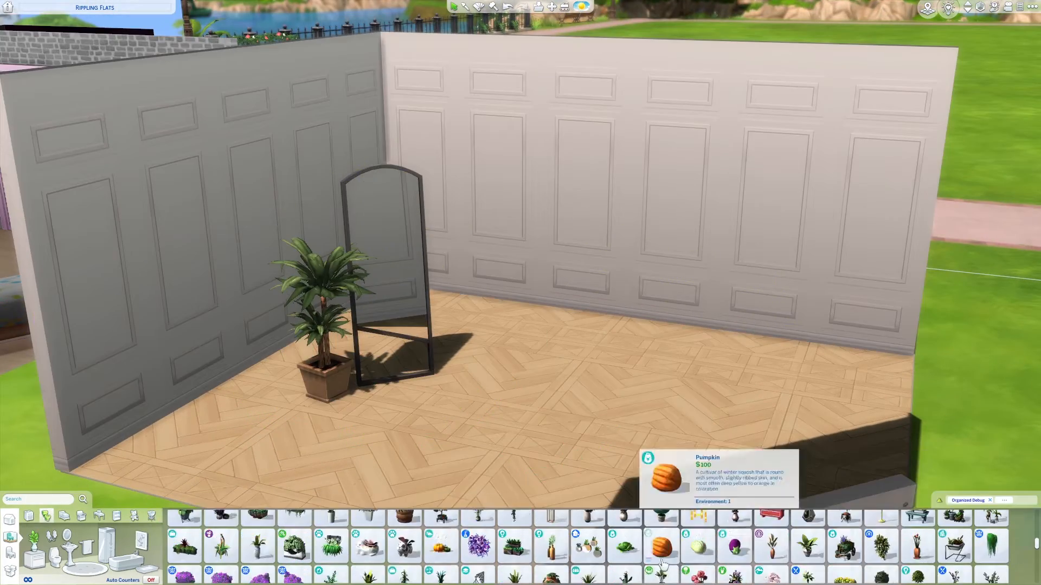
{"action": "left_click", "coordinate": [954, 550]}
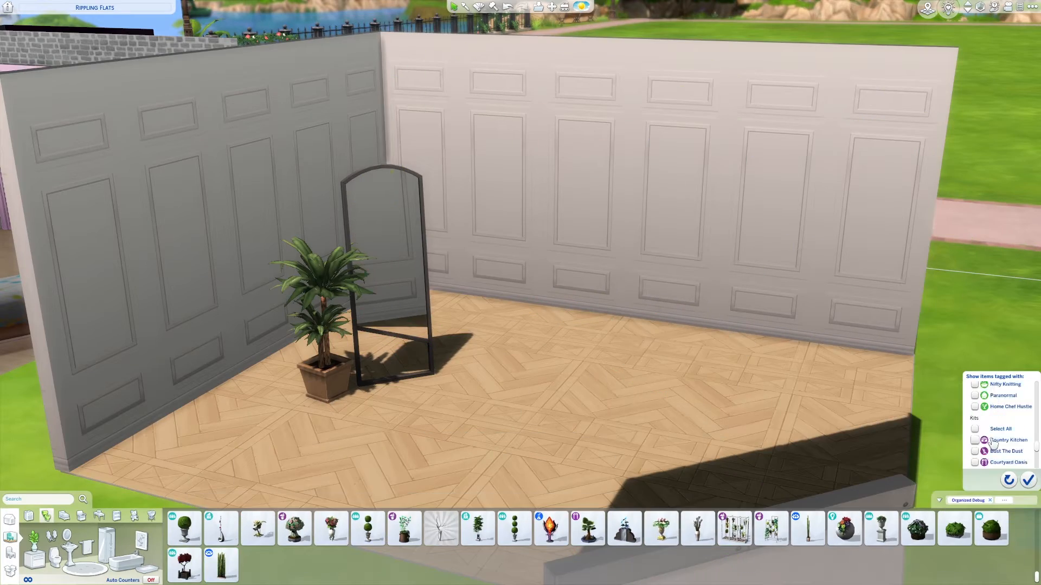
{"action": "left_click", "coordinate": [992, 440]}
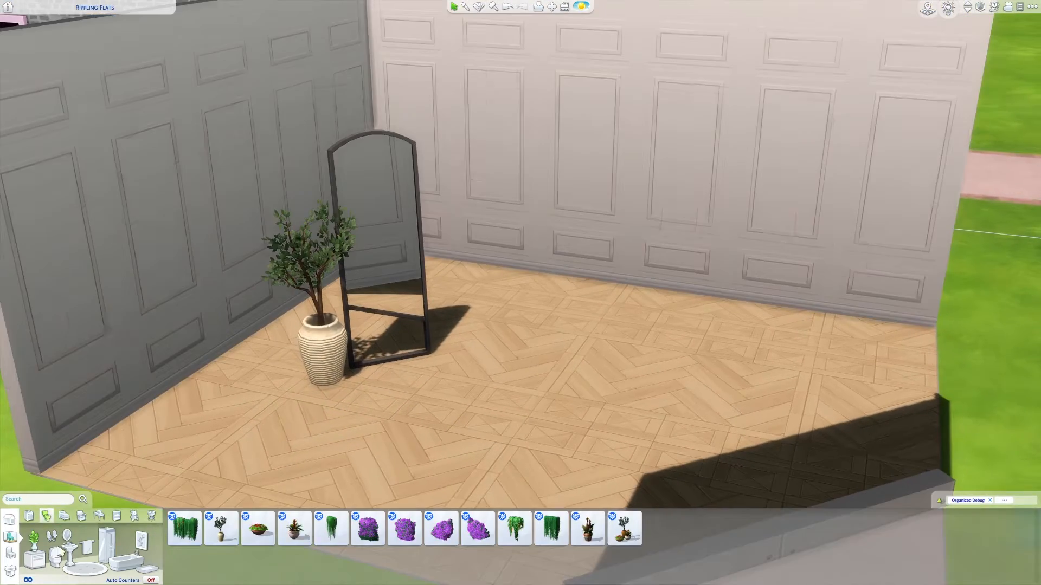
Step: Add large windows to the wall behind the mirror and hang long white curtains beside them
{"action": "left_click", "coordinate": [10, 519]}
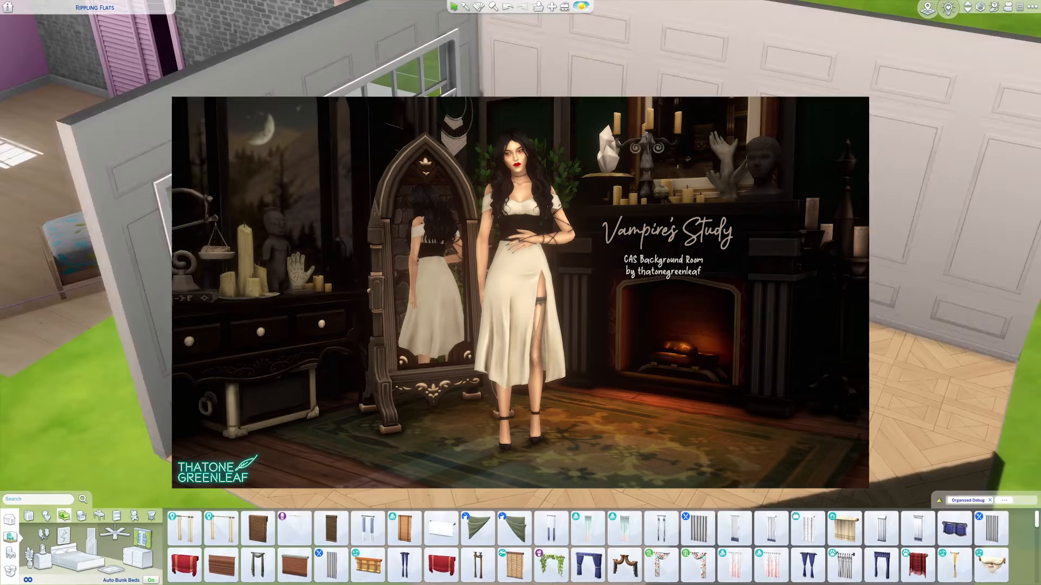
{"action": "scroll", "coordinate": [293, 568], "scroll_direction": "down", "scroll_amount": 5}
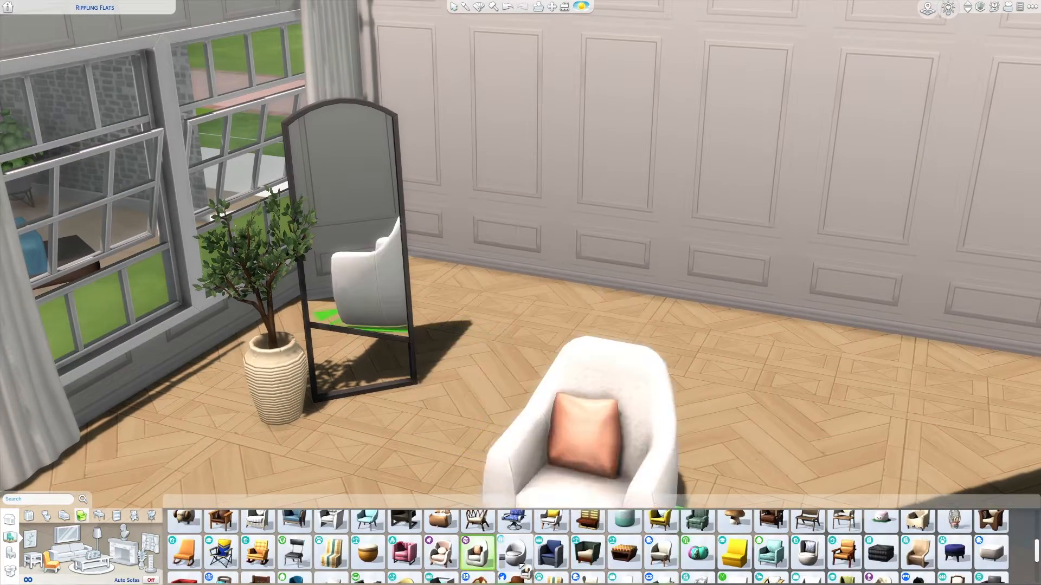
Step: Furnish the back wall with two cream armchairs around a dark side table, and hang a framed poster rotated to landscape above them
{"action": "scroll", "coordinate": [486, 544], "scroll_direction": "up", "scroll_amount": 5}
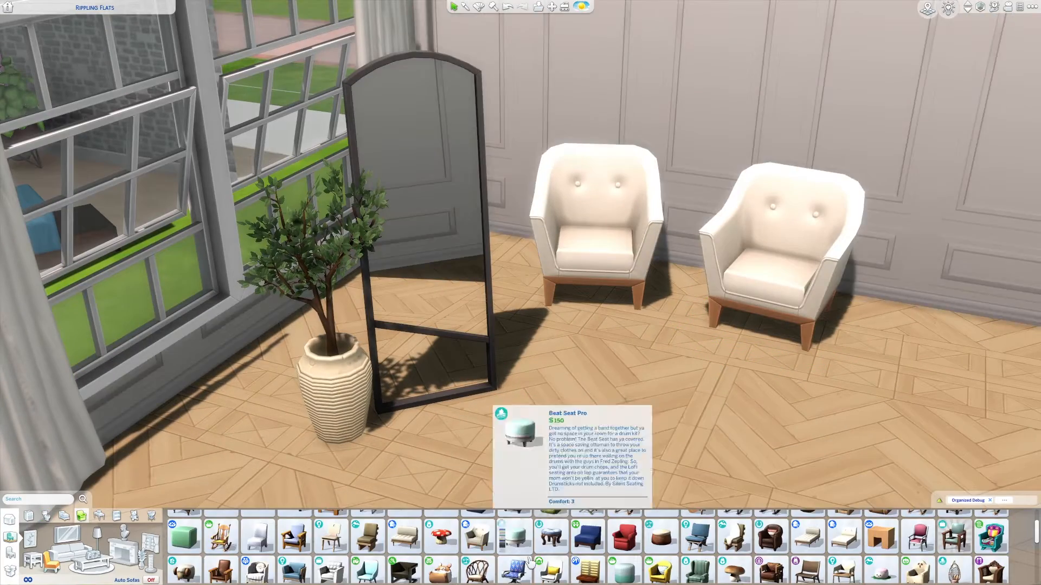
{"action": "scroll", "coordinate": [515, 564], "scroll_direction": "down", "scroll_amount": 4}
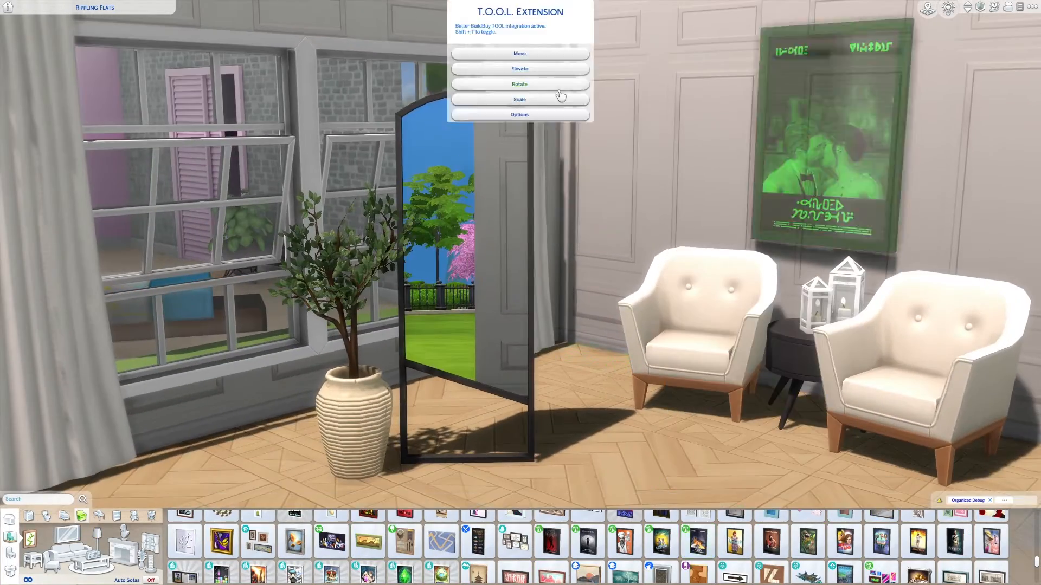
{"action": "left_click", "coordinate": [560, 87]}
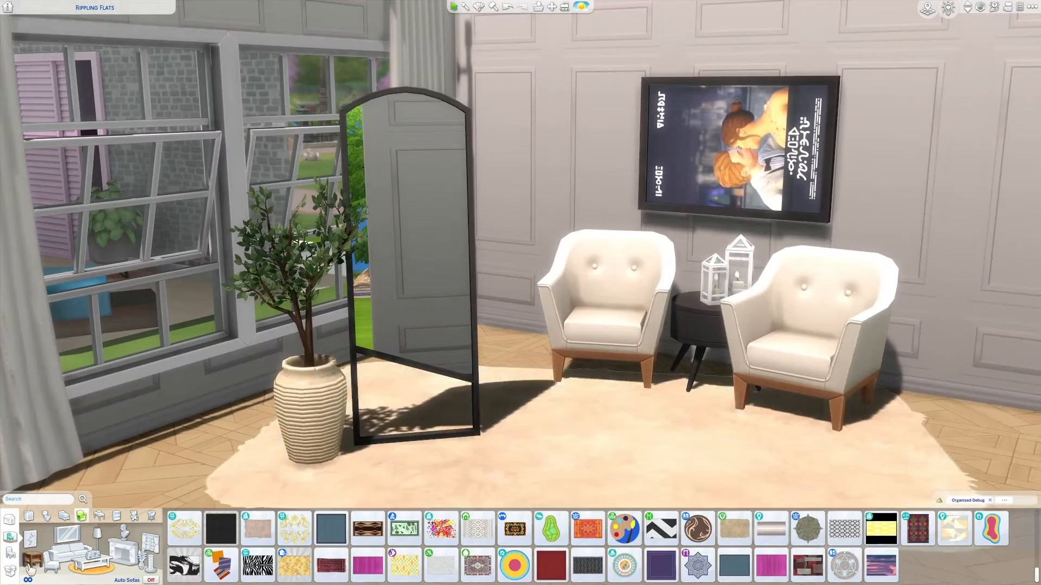
Step: Place a tripod floor lamp in the corner behind the mirror
{"action": "left_click", "coordinate": [97, 534]}
{"action": "scroll", "coordinate": [368, 552], "scroll_direction": "down", "scroll_amount": 15}
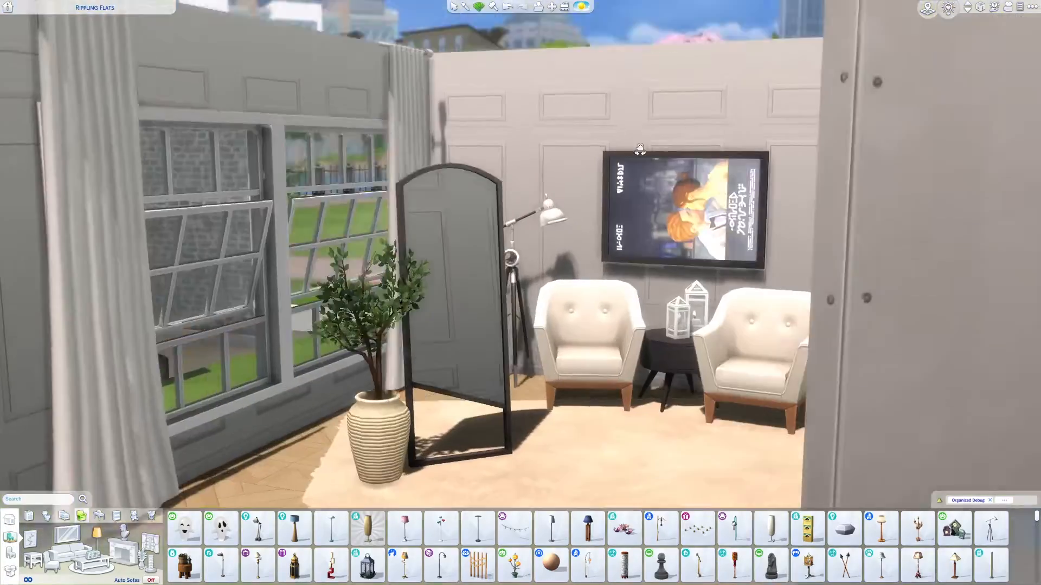
{"action": "left_click", "coordinate": [65, 558]}
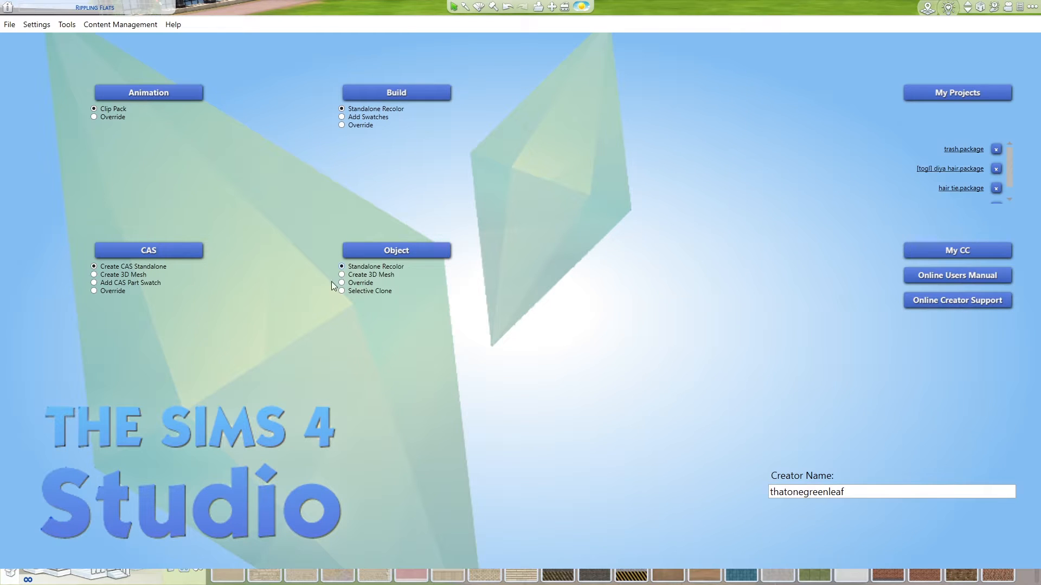
Step: Start a standalone object recolor in Sims 4 Studio, filter the catalog to the Moschino pack, and choose the Breezy Loft Window
{"action": "left_click", "coordinate": [417, 247]}
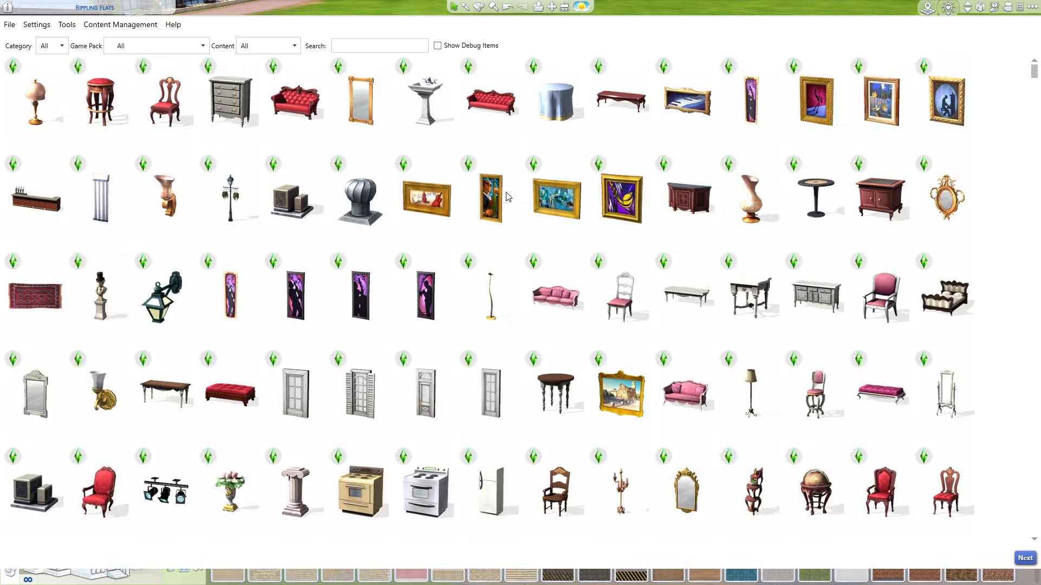
{"action": "scroll", "coordinate": [271, 234], "scroll_direction": "down", "scroll_amount": 10}
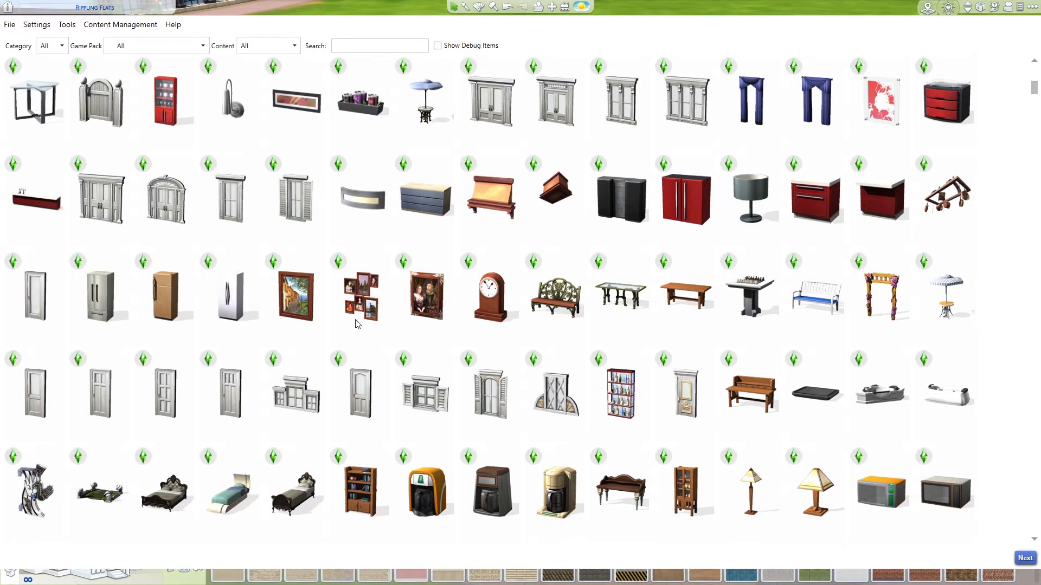
{"action": "scroll", "coordinate": [358, 324], "scroll_direction": "up", "scroll_amount": 5}
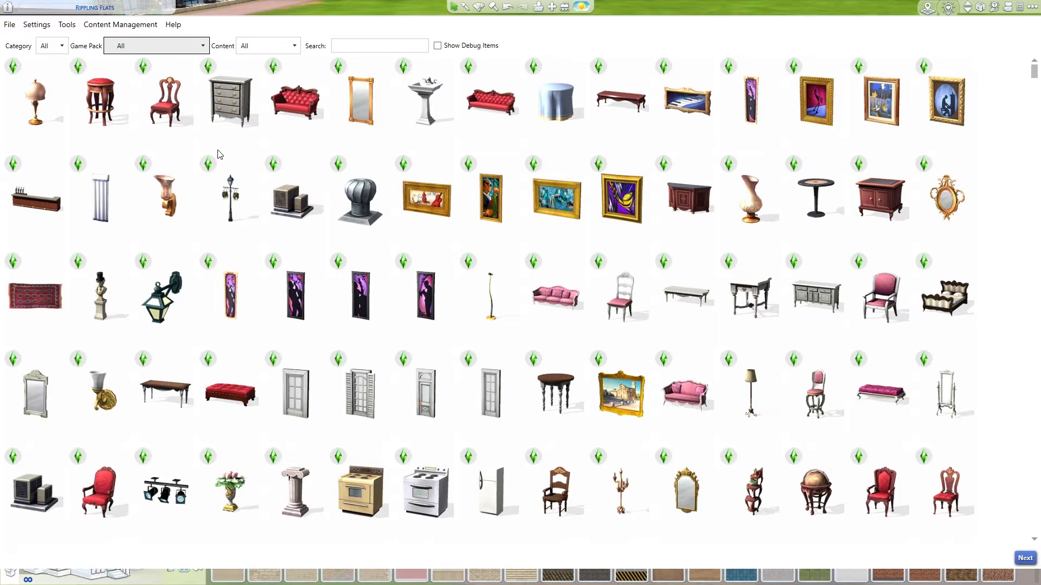
{"action": "left_click", "coordinate": [156, 208]}
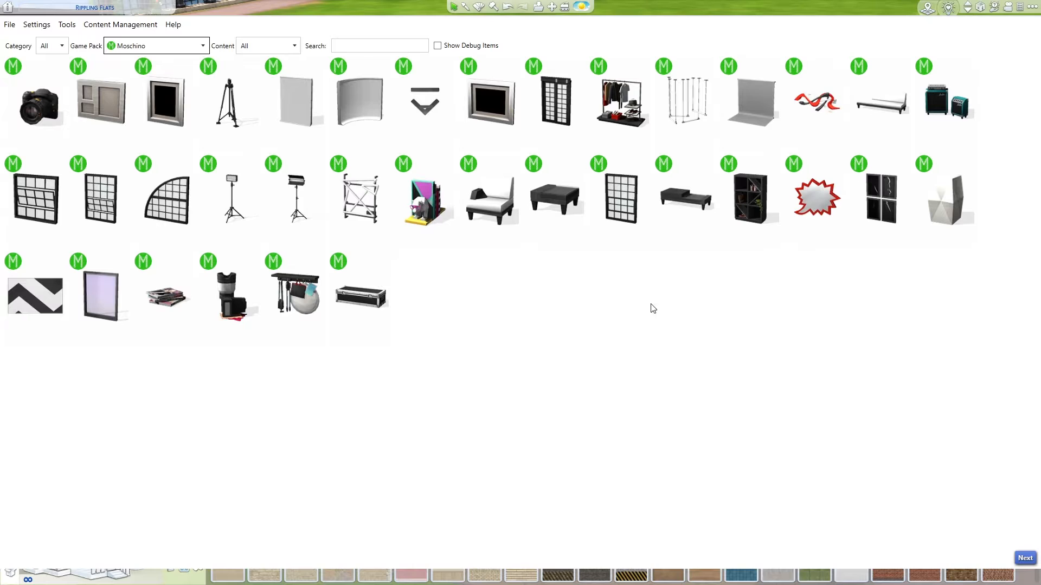
{"action": "left_click", "coordinate": [39, 210]}
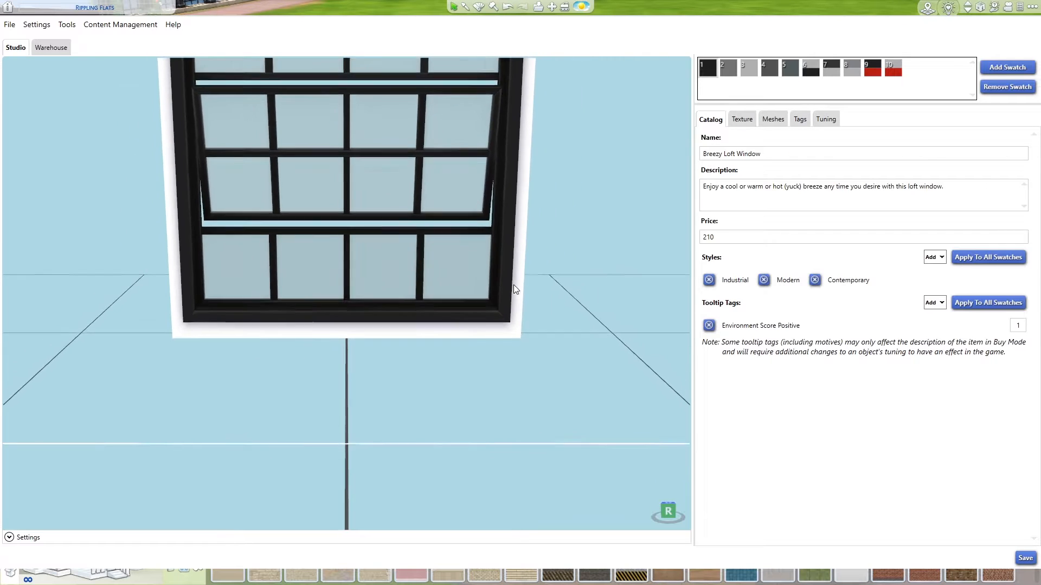
Step: Switch the Breezy Loft Window to the light grey swatch 3 and inspect it from several angles
{"action": "middle_click_drag", "start_coordinate": [521, 315], "coordinate": [516, 298]}
{"action": "mouse_move", "coordinate": [560, 368]}
{"action": "right_mouse_down"}
{"action": "mouse_move", "coordinate": [395, 362]}
{"action": "mouse_move", "coordinate": [859, 352]}
{"action": "mouse_move", "coordinate": [544, 361]}
{"action": "right_mouse_up"}
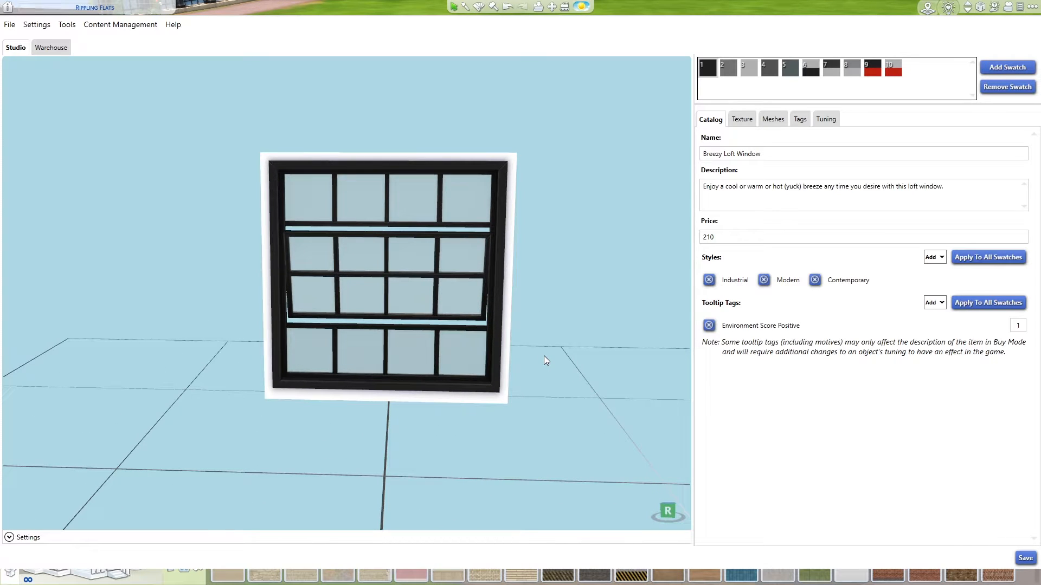
{"action": "left_click", "coordinate": [748, 71]}
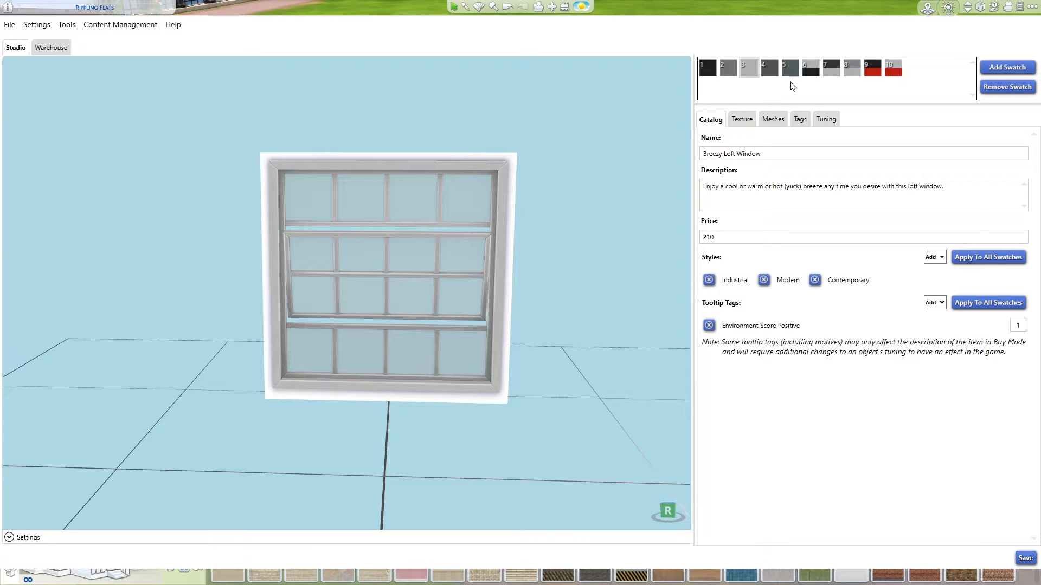
{"action": "right_click_drag", "start_coordinate": [515, 197], "coordinate": [509, 249]}
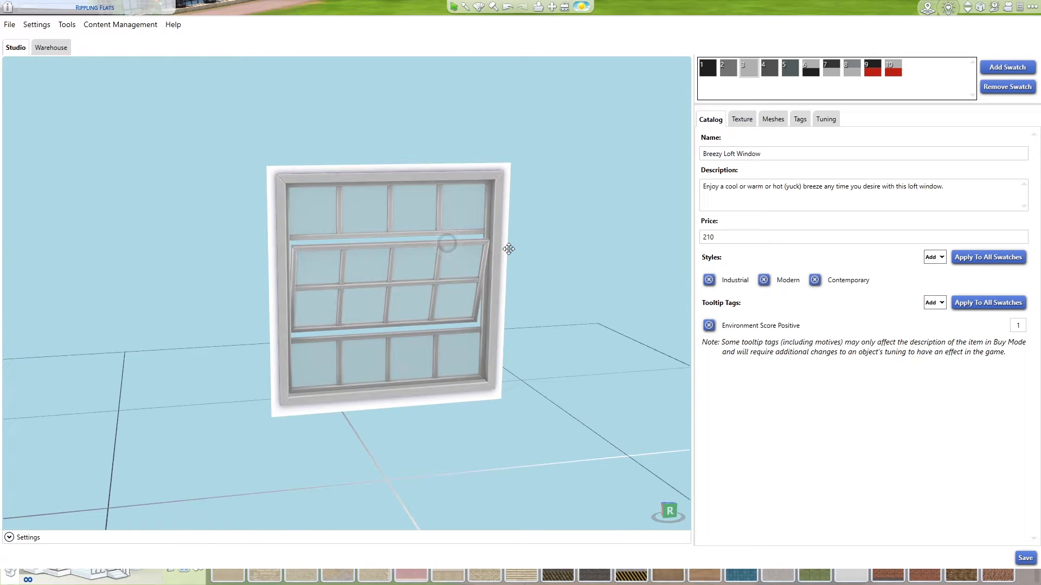
Step: Examine the Breezy Loft Window's mesh details and compare the guitar's geometry states, selecting GuitarOnly
{"action": "left_click", "coordinate": [779, 122]}
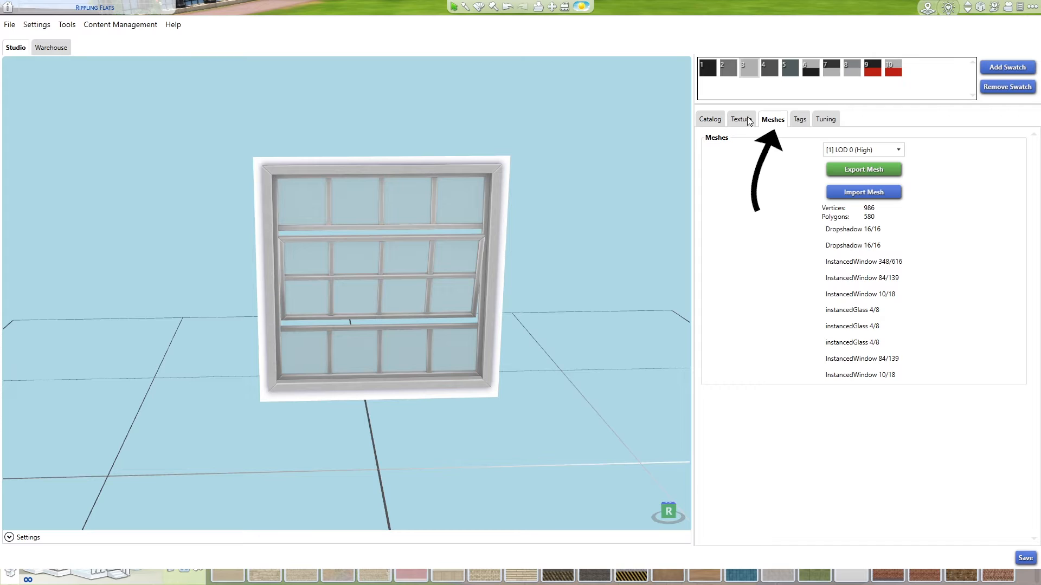
{"action": "left_click", "coordinate": [710, 120]}
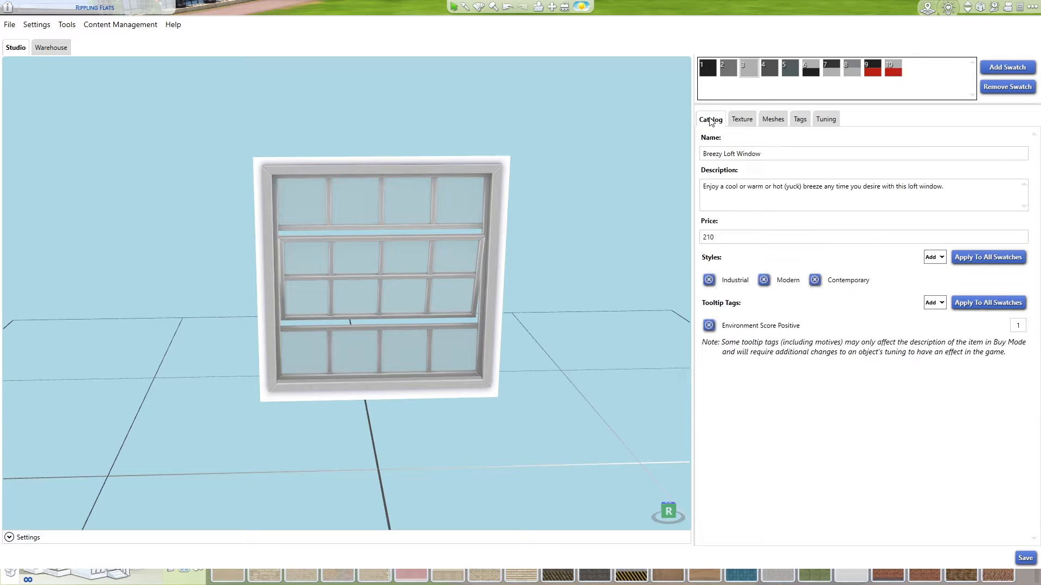
{"action": "left_click", "coordinate": [774, 121]}
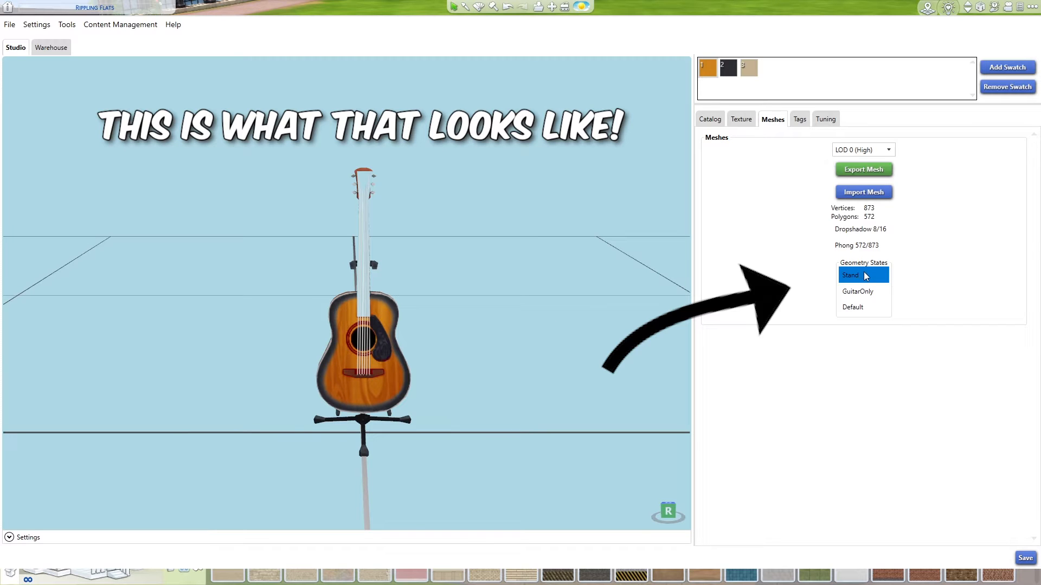
{"action": "left_click", "coordinate": [874, 294]}
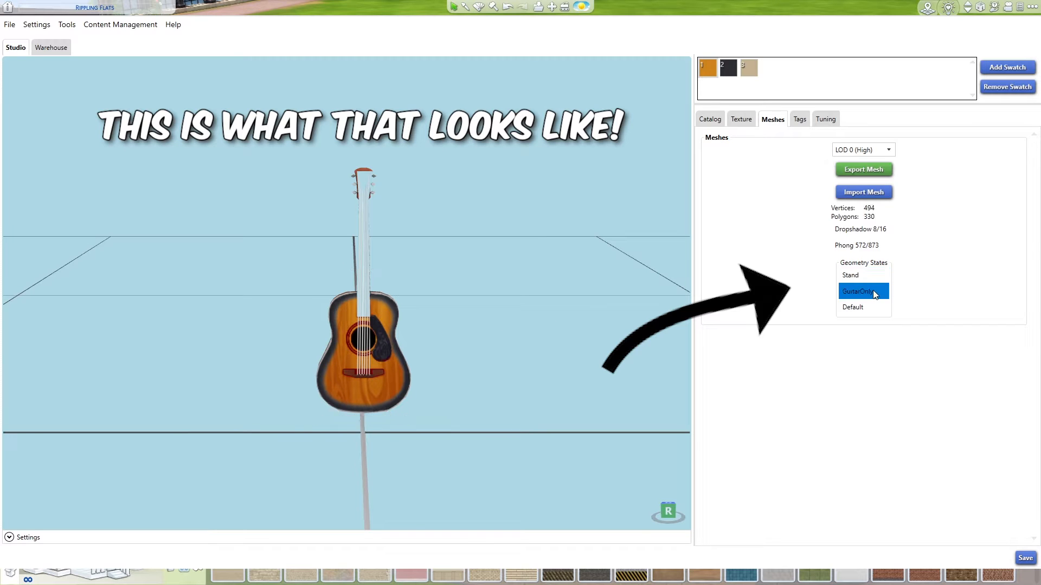
Step: Compare the guitar's Default and Stand geometry states from several angles, and open the Breezy Loft Window's texture settings
{"action": "mouse_move", "coordinate": [458, 322]}
{"action": "left_mouse_down"}
{"action": "mouse_move", "coordinate": [362, 317]}
{"action": "mouse_move", "coordinate": [520, 298]}
{"action": "mouse_move", "coordinate": [460, 307]}
{"action": "left_mouse_up"}
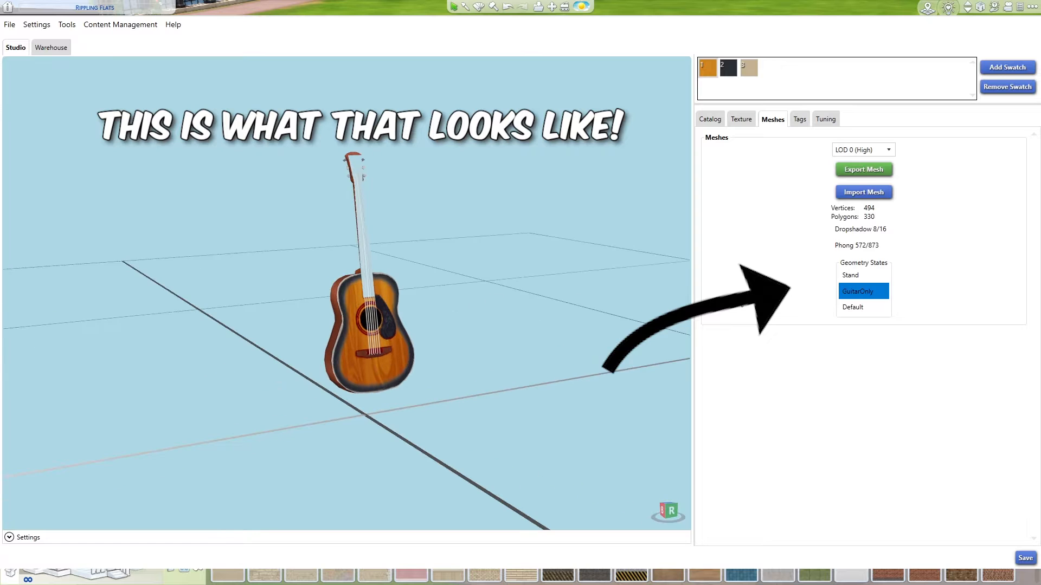
{"action": "left_click", "coordinate": [867, 308]}
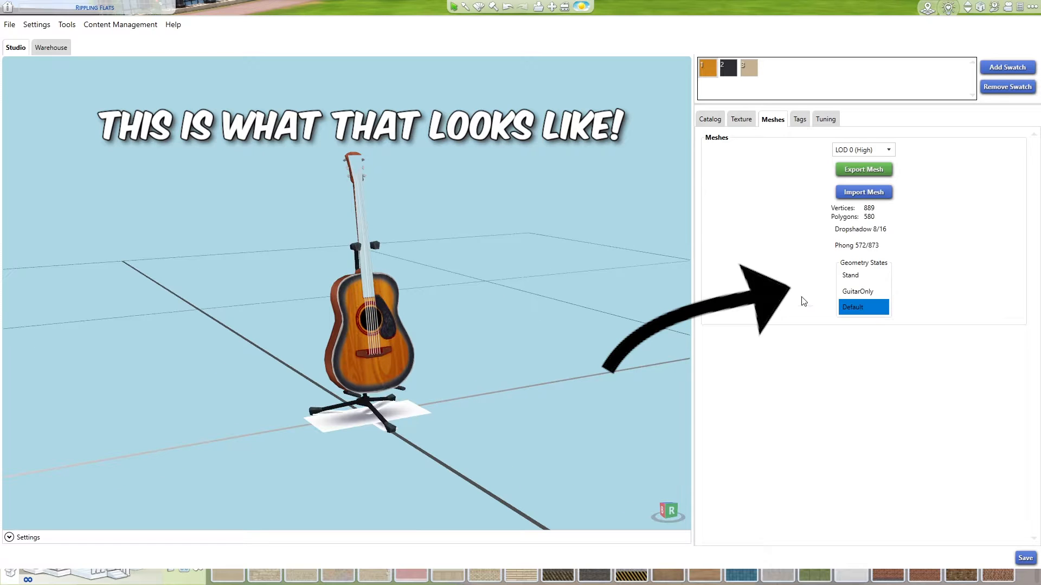
{"action": "left_click_drag", "start_coordinate": [536, 309], "coordinate": [541, 284]}
{"action": "left_click", "coordinate": [850, 275]}
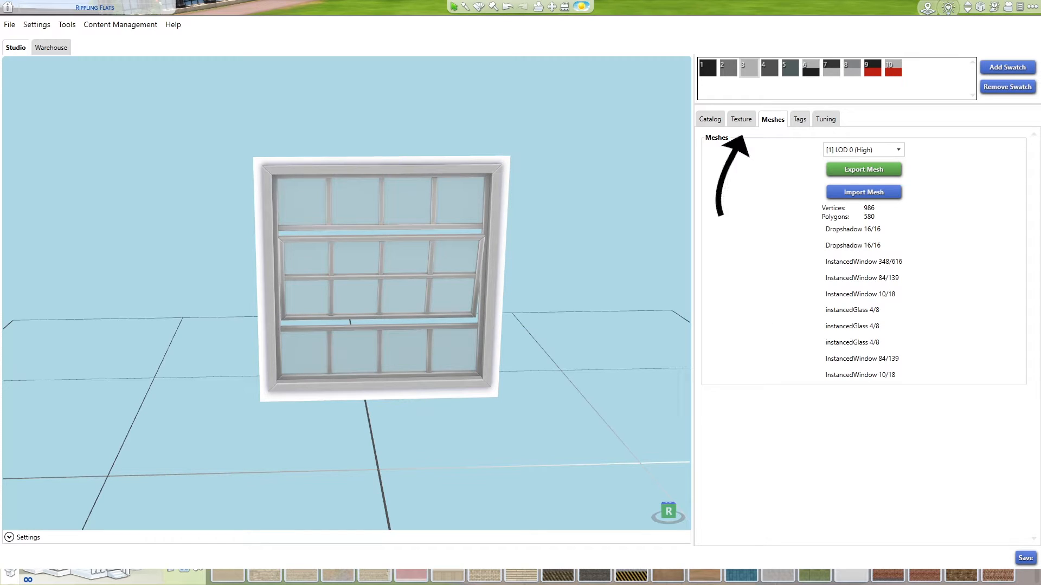
{"action": "left_click", "coordinate": [751, 121]}
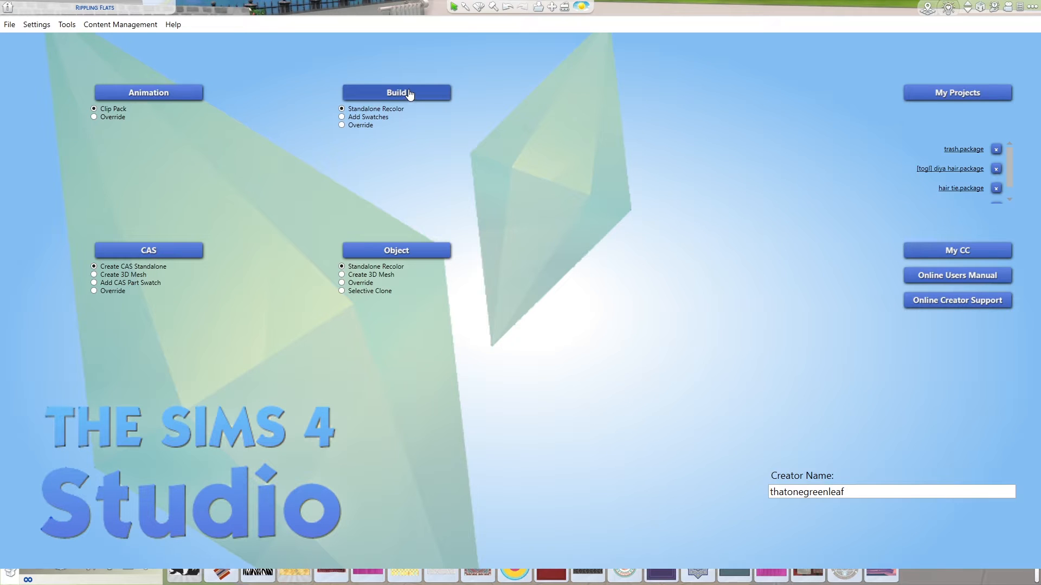
Step: Start a standalone build recolor, filter the wall coverings to the Modern Luxe pack, and open the plain light grey Sophistico Accent Wall
{"action": "left_click", "coordinate": [409, 95]}
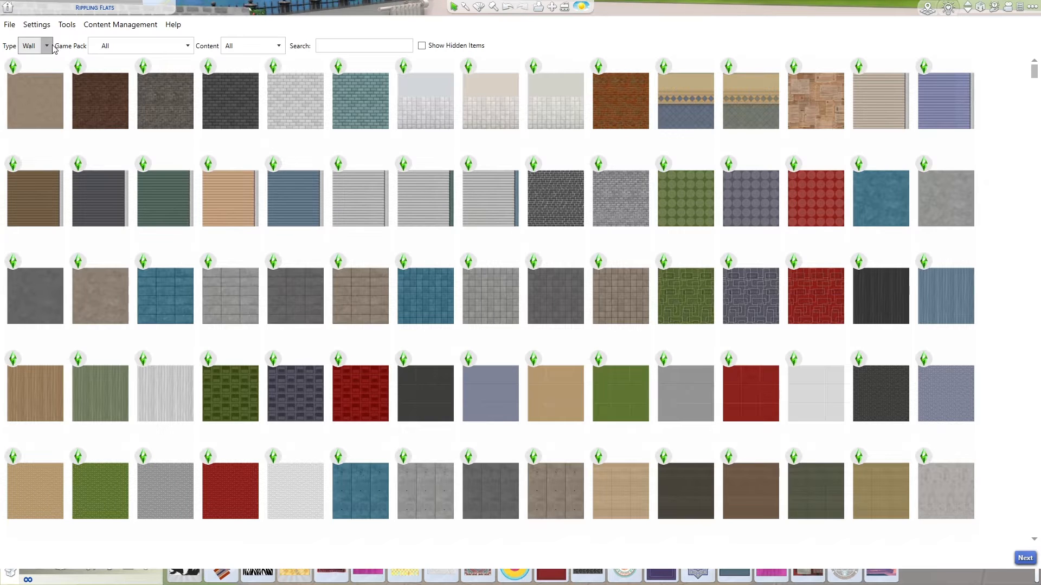
{"action": "left_click", "coordinate": [49, 46]}
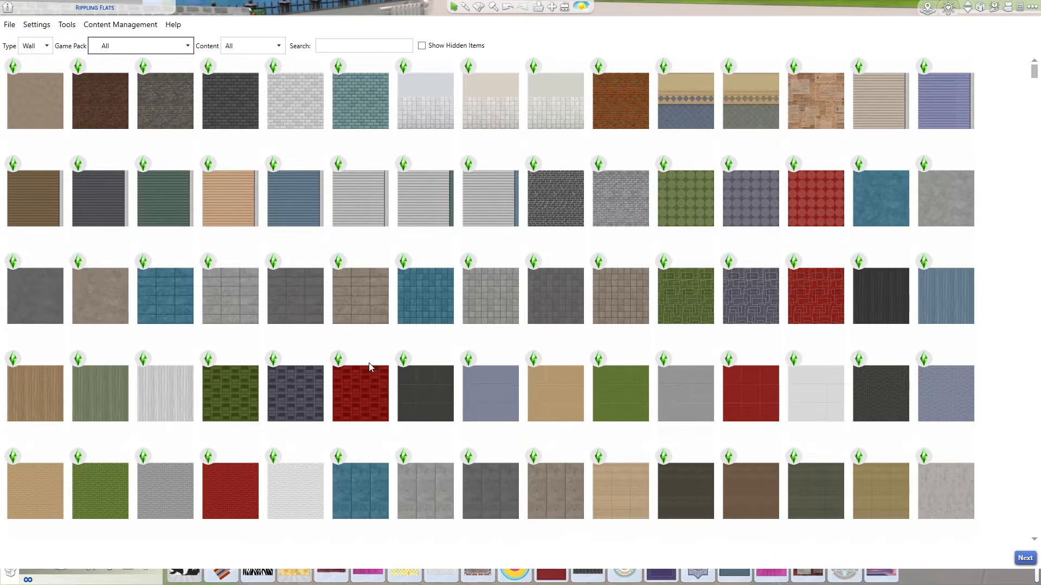
{"action": "left_click", "coordinate": [276, 45]}
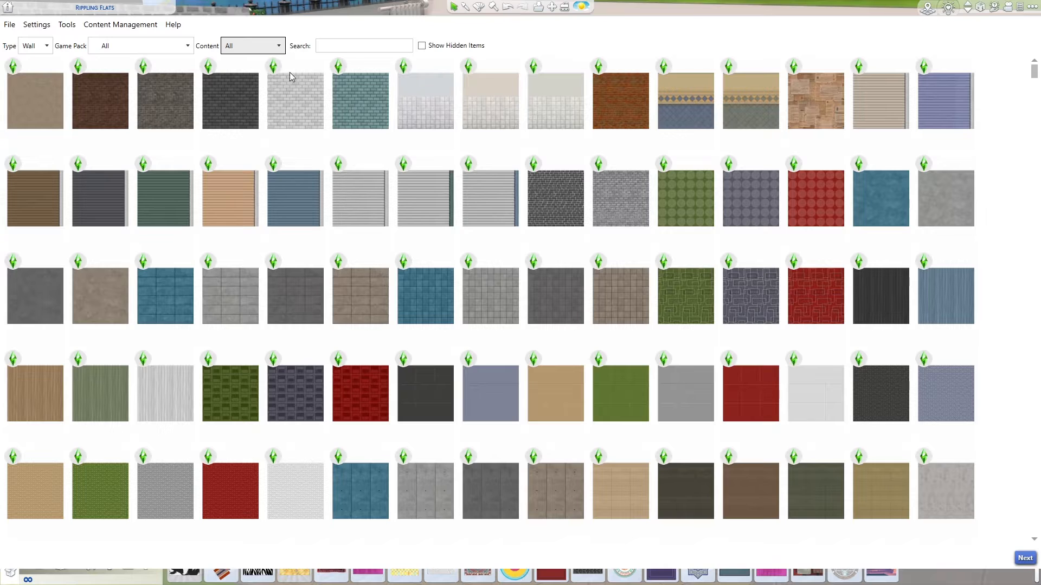
{"action": "left_click", "coordinate": [191, 45]}
{"action": "left_click", "coordinate": [191, 45]}
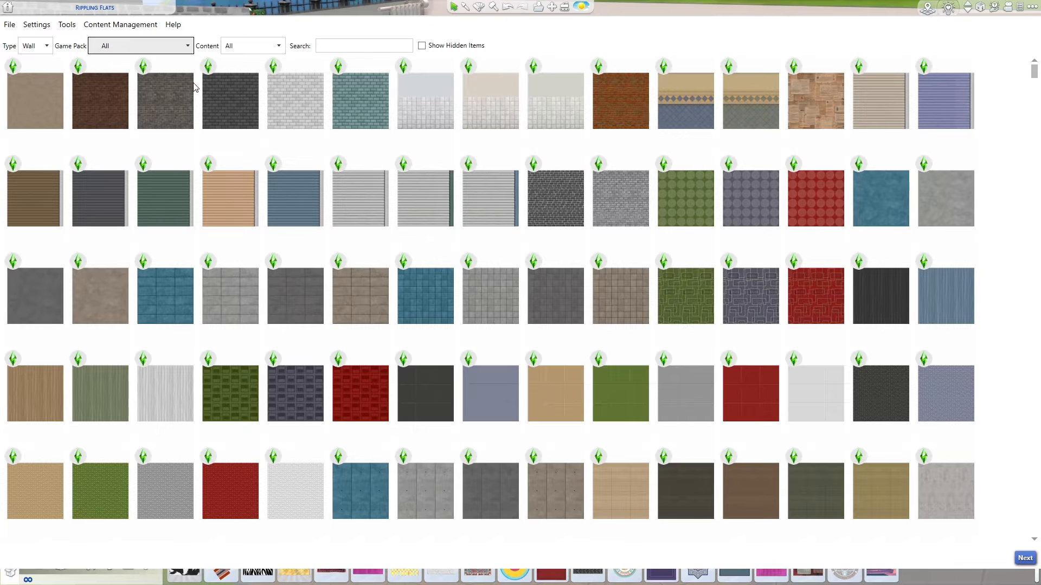
{"action": "left_click", "coordinate": [186, 185]}
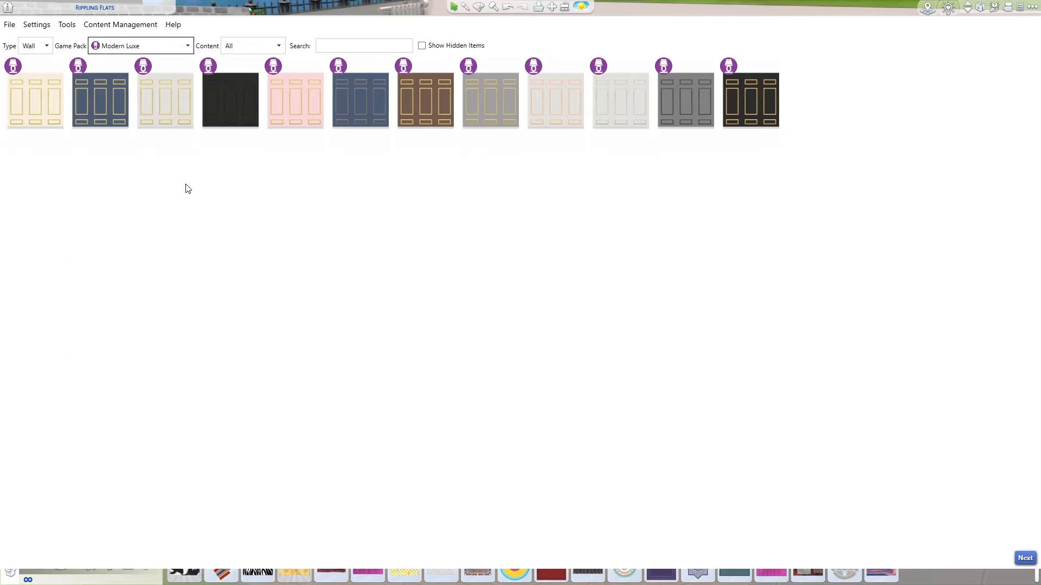
{"action": "left_click", "coordinate": [594, 125]}
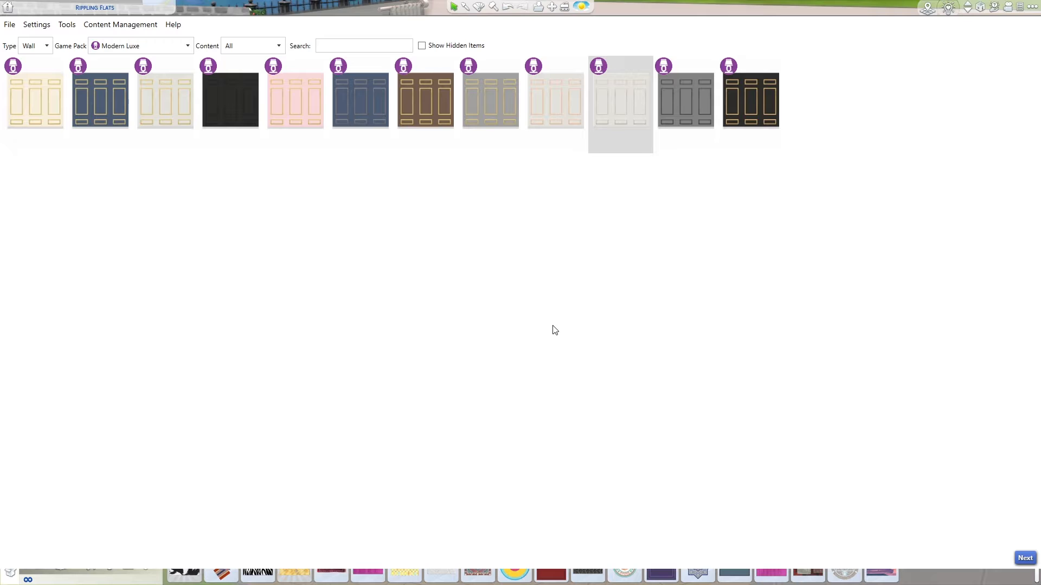
{"action": "key", "text": "Return"}
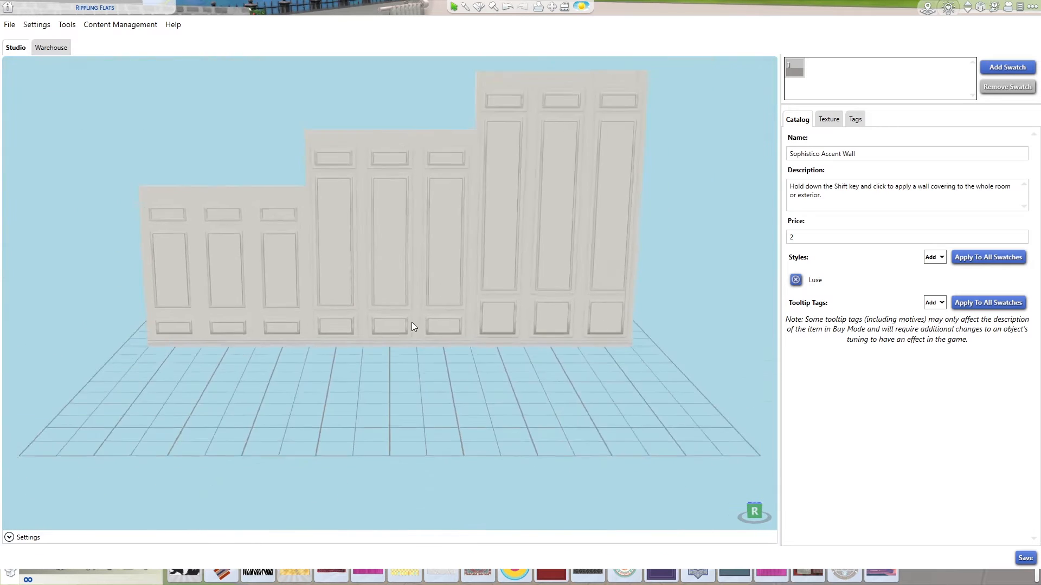
Step: Open the Sophistico Accent Wall's texture settings and examine its paneling in the preview
{"action": "scroll", "coordinate": [411, 320], "scroll_direction": "up", "scroll_amount": 5}
{"action": "left_click", "coordinate": [828, 121]}
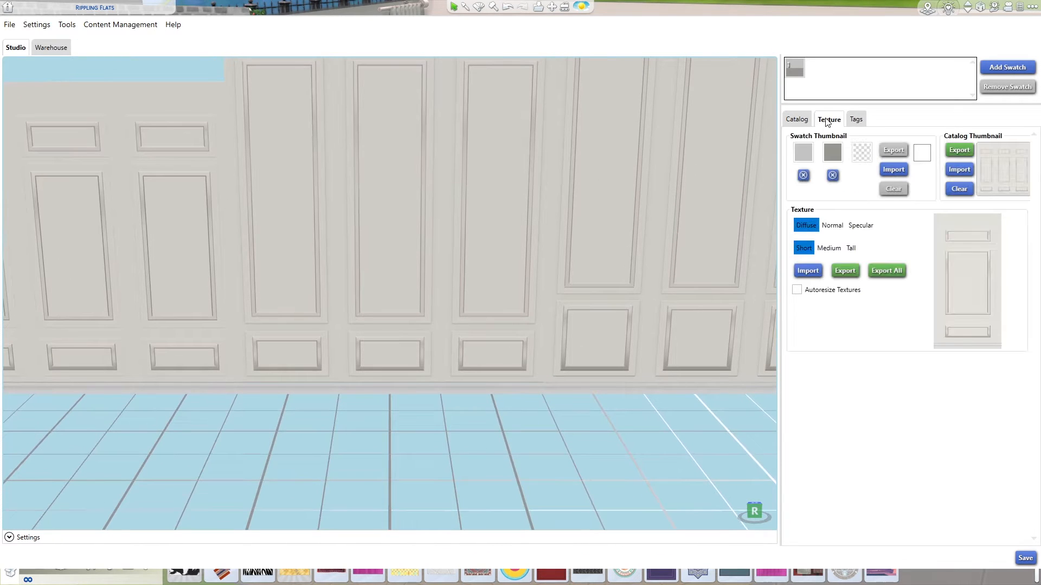
{"action": "scroll", "coordinate": [508, 254], "scroll_direction": "down", "scroll_amount": 5}
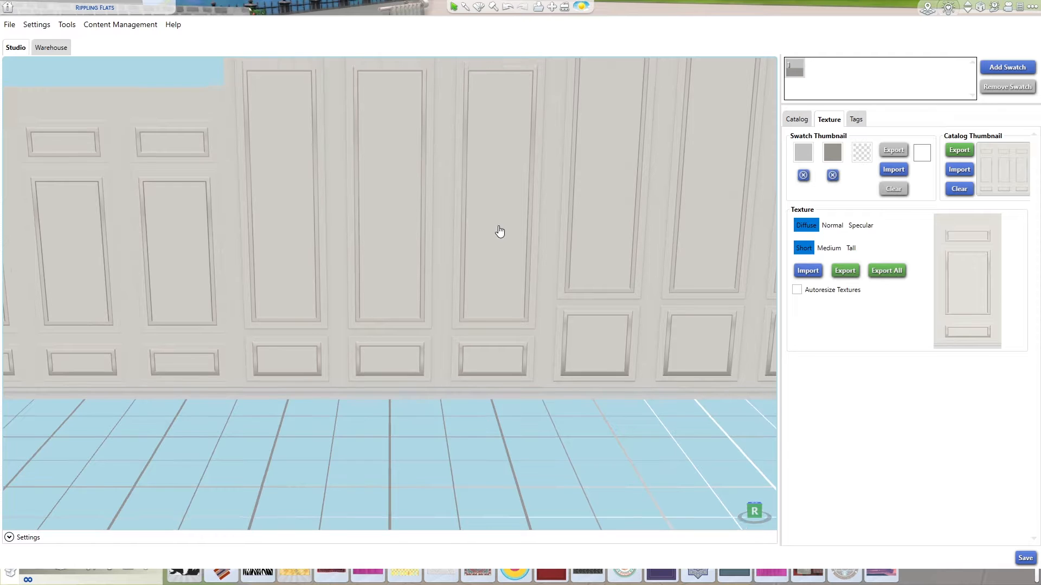
{"action": "right_click_drag", "start_coordinate": [515, 265], "coordinate": [518, 270]}
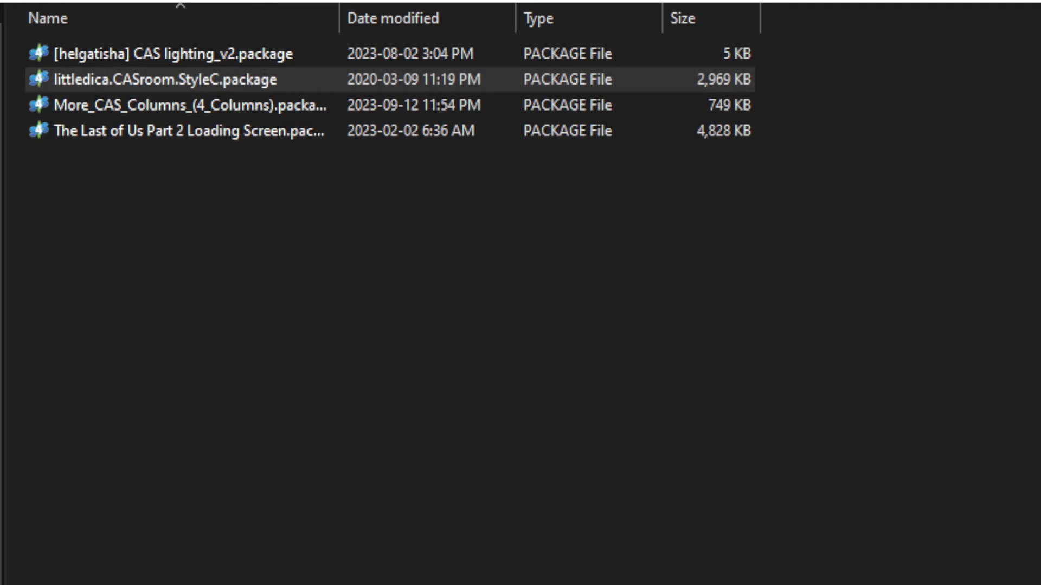
Step: Open littledica.CASroom.StyleC.package in Sims 4 Studio and export the room's LOD 0 (High) mesh
{"action": "right_click", "coordinate": [670, 78]}
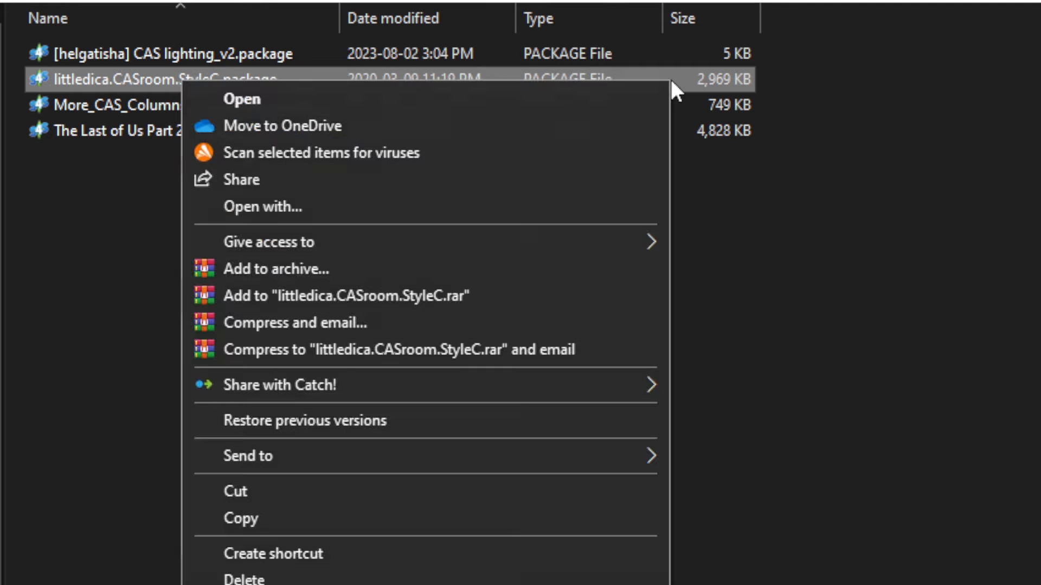
{"action": "left_click", "coordinate": [499, 211]}
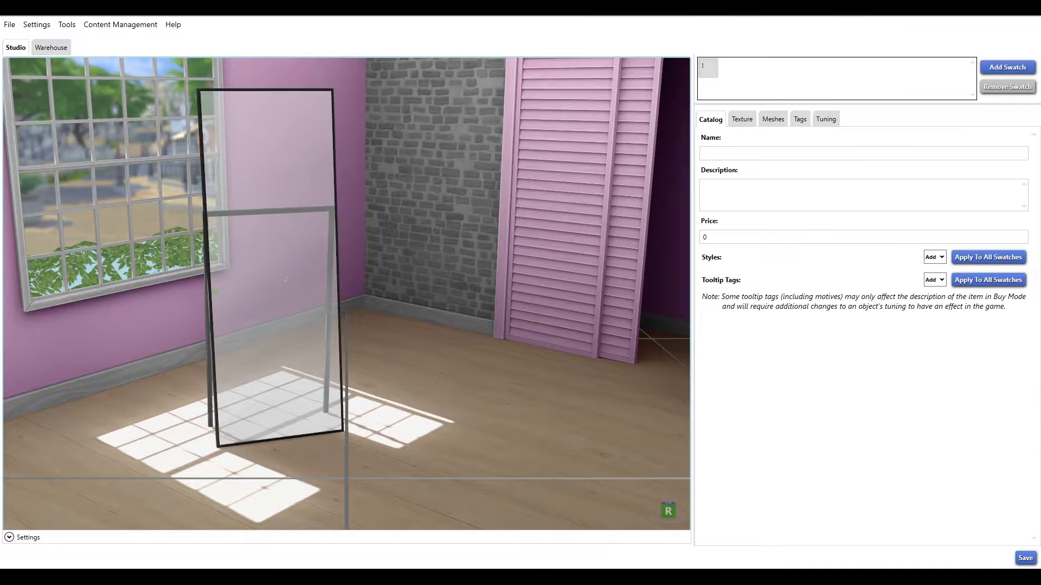
{"action": "scroll", "coordinate": [360, 296], "scroll_direction": "down", "scroll_amount": 8}
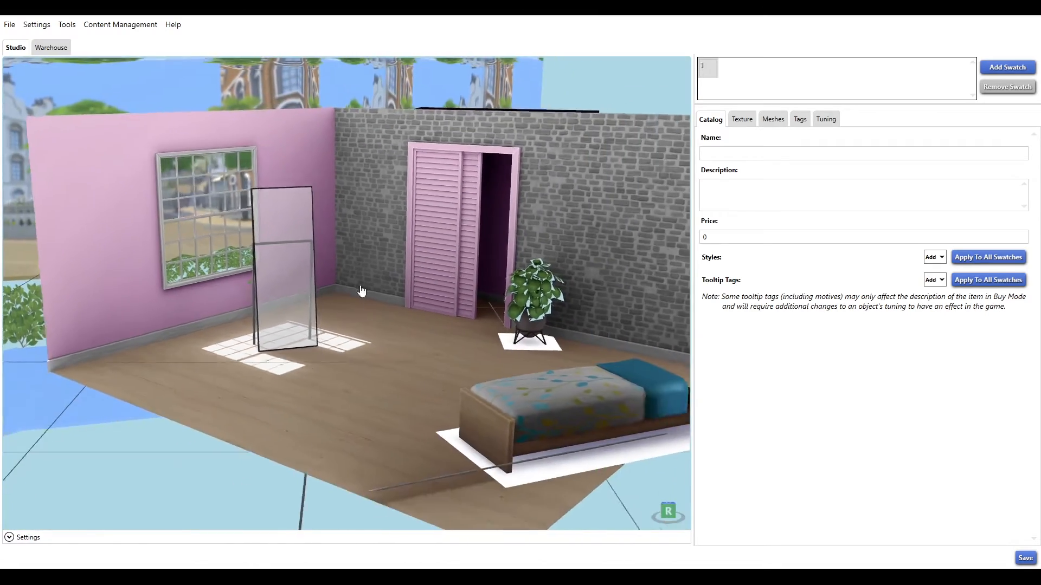
{"action": "right_click_drag", "start_coordinate": [361, 298], "coordinate": [316, 320]}
{"action": "scroll", "coordinate": [410, 322], "scroll_direction": "up", "scroll_amount": 3}
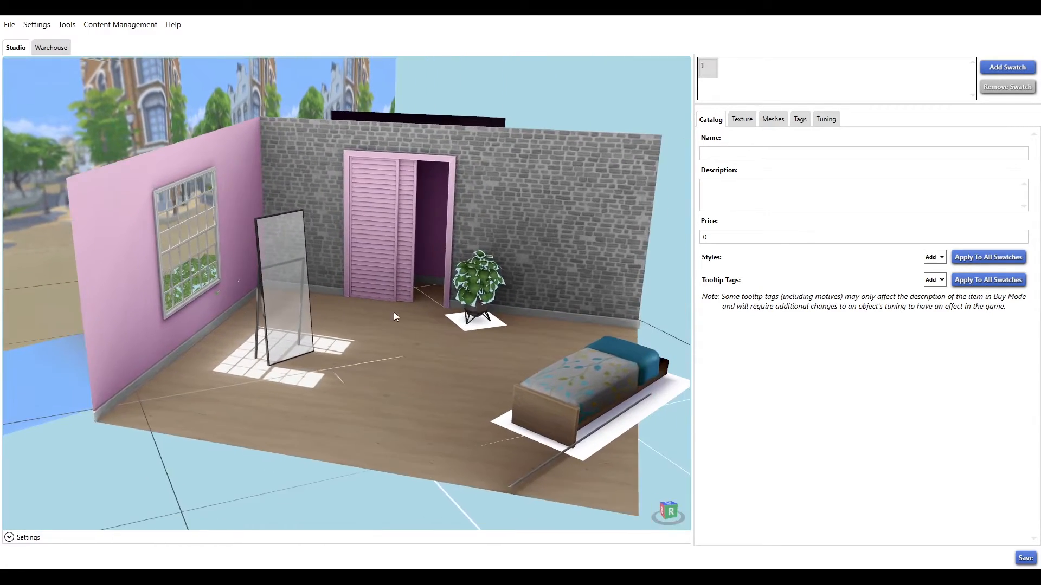
{"action": "left_click", "coordinate": [773, 119]}
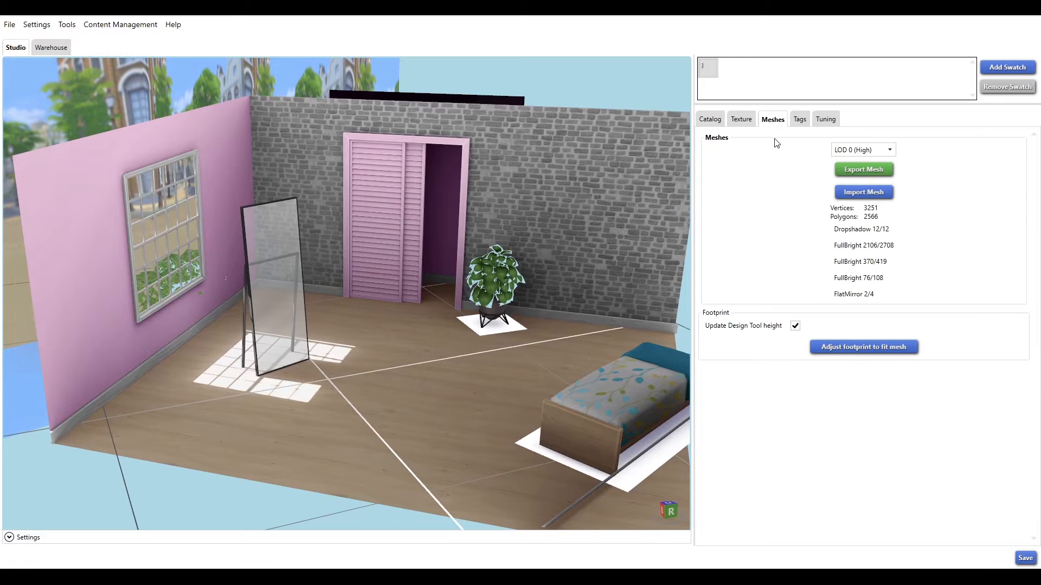
{"action": "left_click", "coordinate": [874, 169]}
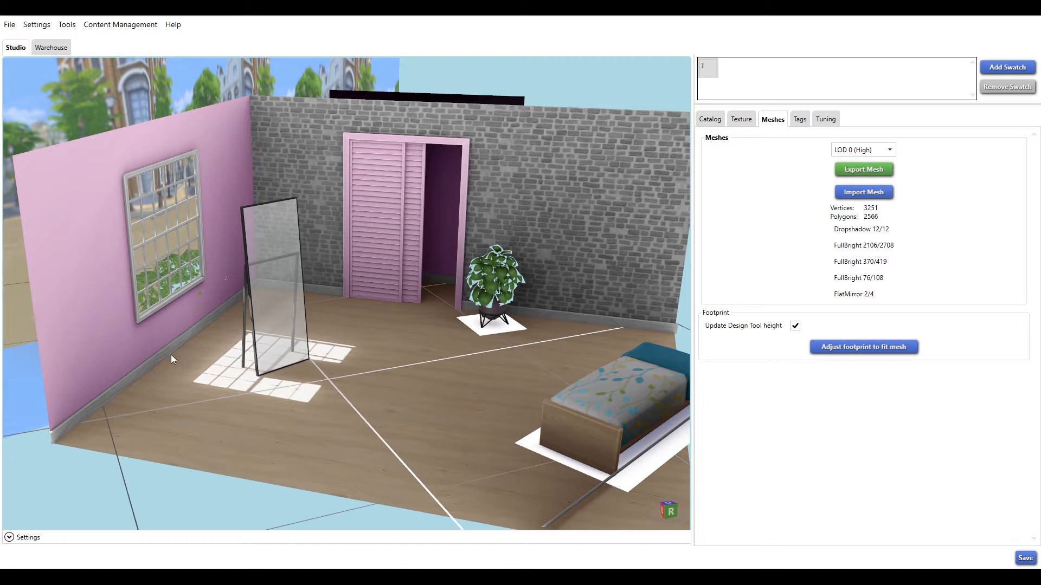
Step: Examine the room's first three diffuse textures and return to the first one
{"action": "left_click", "coordinate": [754, 120]}
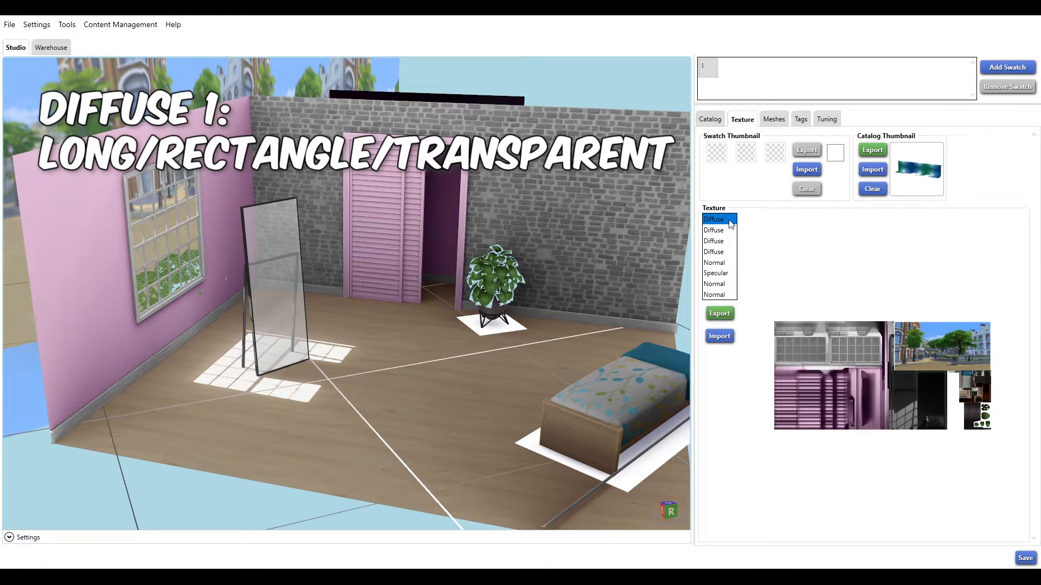
{"action": "left_click", "coordinate": [714, 231]}
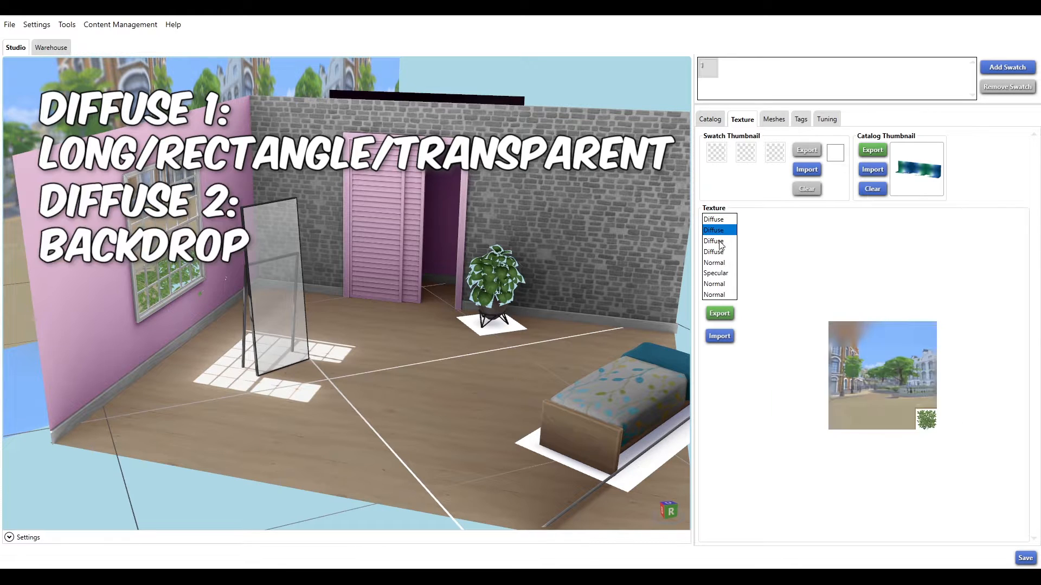
{"action": "left_click", "coordinate": [719, 242]}
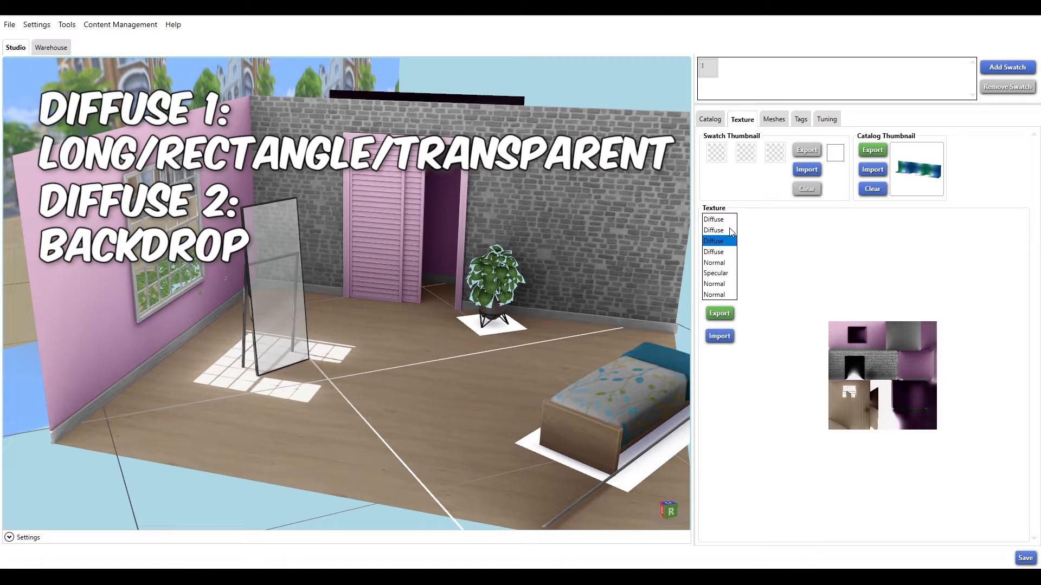
{"action": "left_click", "coordinate": [723, 223]}
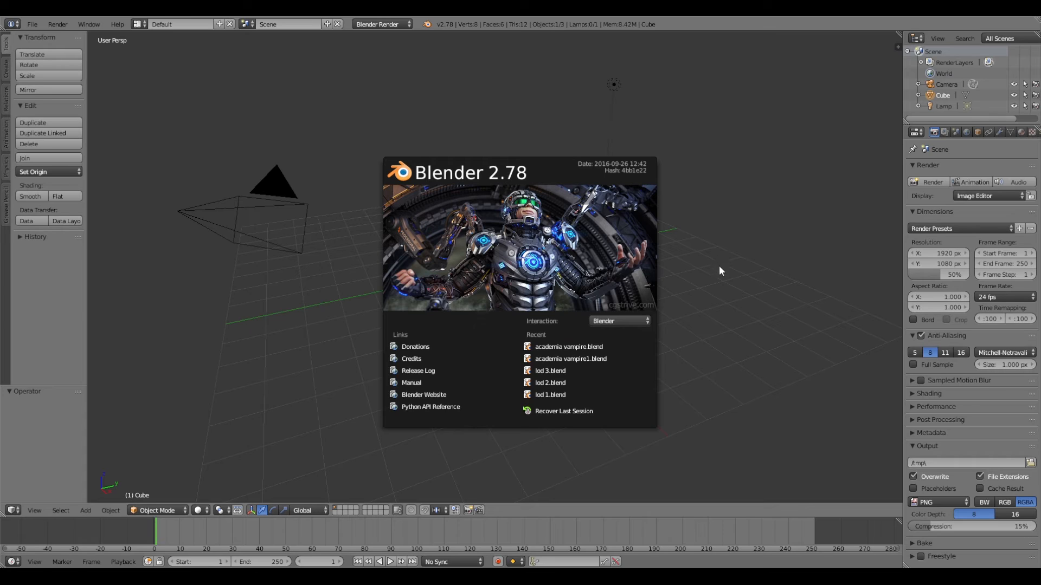
Step: Switch to Blender 2.78, dismiss the splash screen, and view the default cube from several angles and distances
{"action": "left_click", "coordinate": [721, 271]}
{"action": "scroll", "coordinate": [612, 307], "scroll_direction": "up", "scroll_amount": 6}
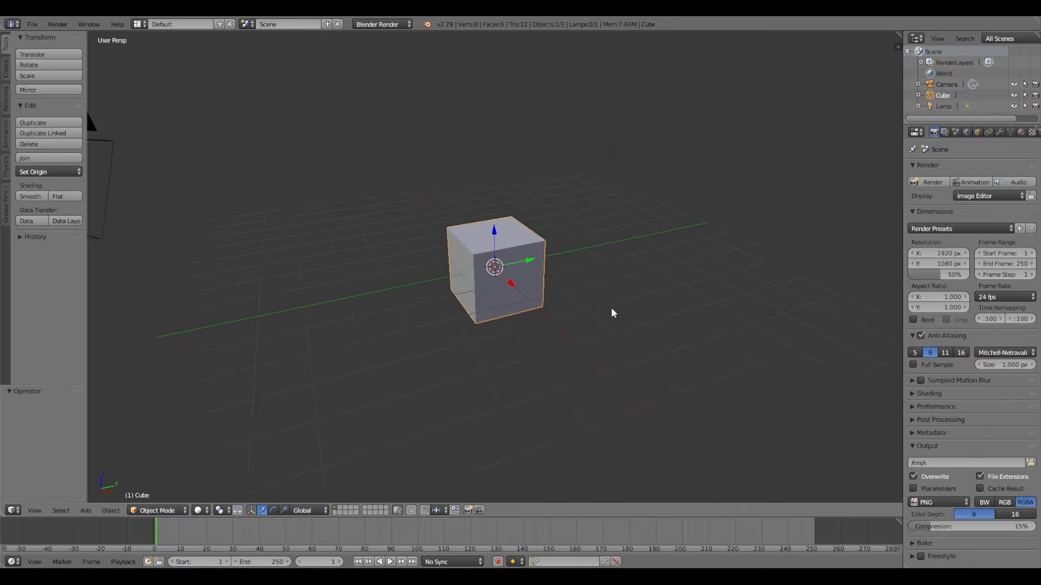
{"action": "middle_click_drag", "start_coordinate": [588, 331], "coordinate": [644, 430]}
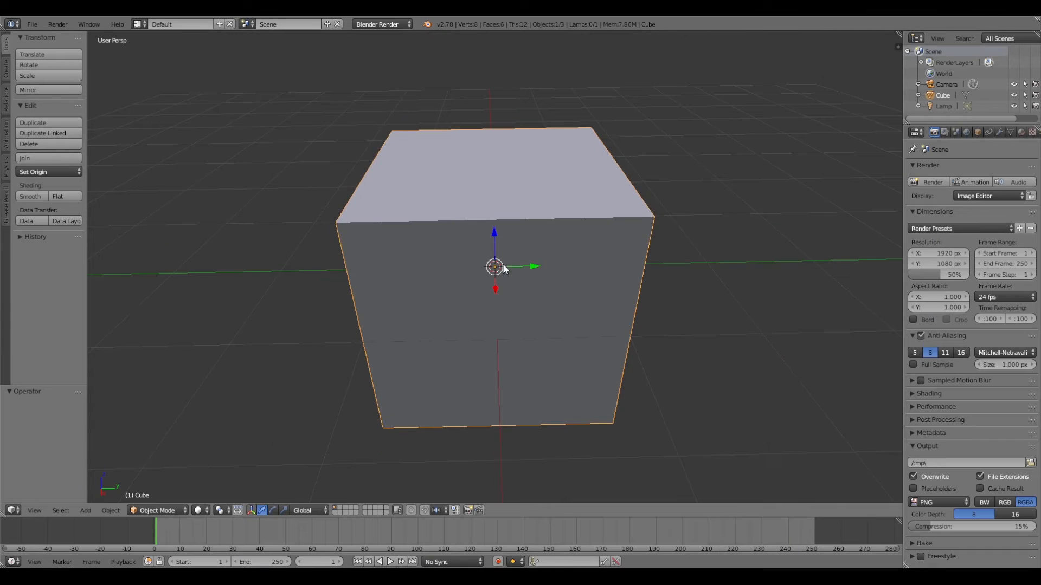
{"action": "scroll", "coordinate": [504, 269], "scroll_direction": "down", "scroll_amount": 3}
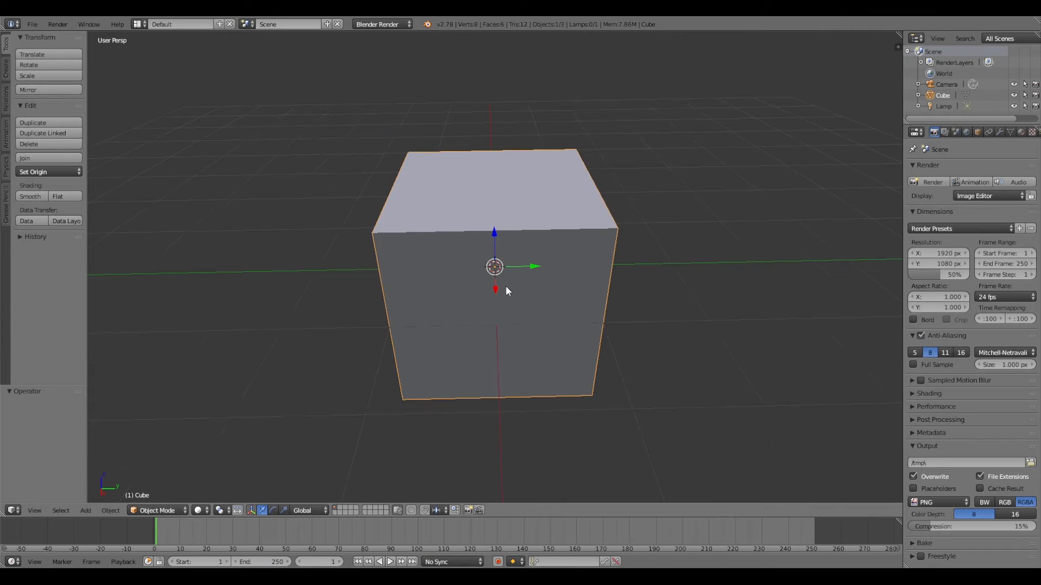
{"action": "middle_click_drag", "start_coordinate": [506, 288], "coordinate": [439, 202]}
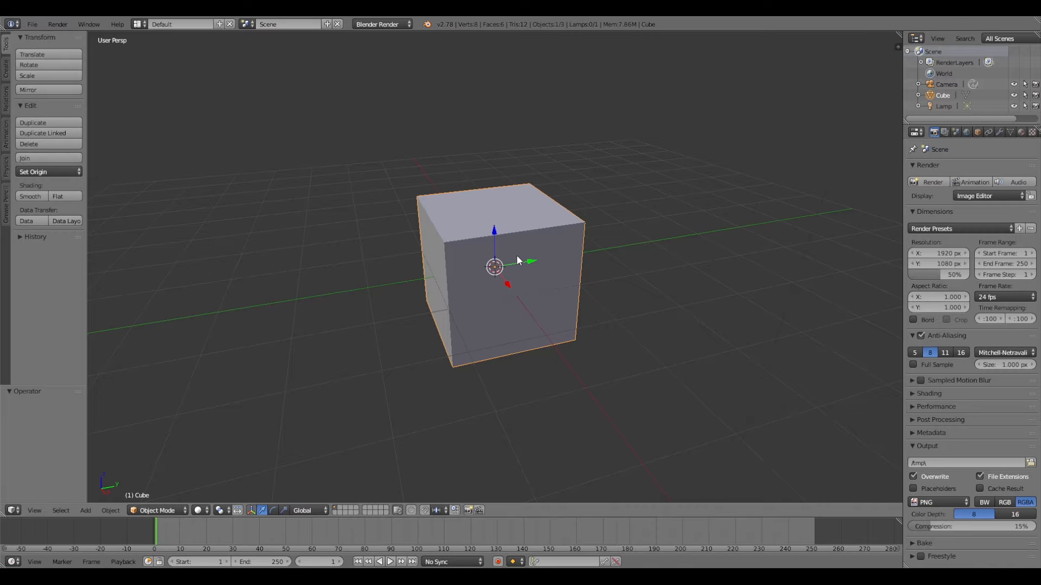
{"action": "scroll", "coordinate": [517, 256], "scroll_direction": "up", "scroll_amount": 4}
{"action": "middle_click_drag", "start_coordinate": [517, 257], "coordinate": [498, 312]}
{"action": "scroll", "coordinate": [517, 229], "scroll_direction": "down", "scroll_amount": 4}
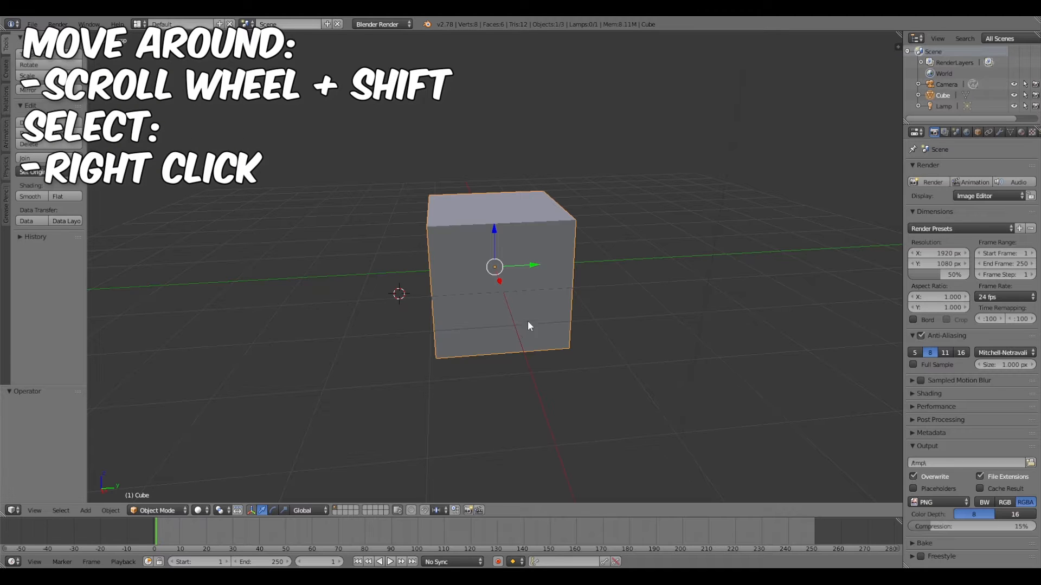
Step: Try moving the default cube freely, and scale it uniformly to about 1.3 times its size
{"action": "key", "text": "g"}
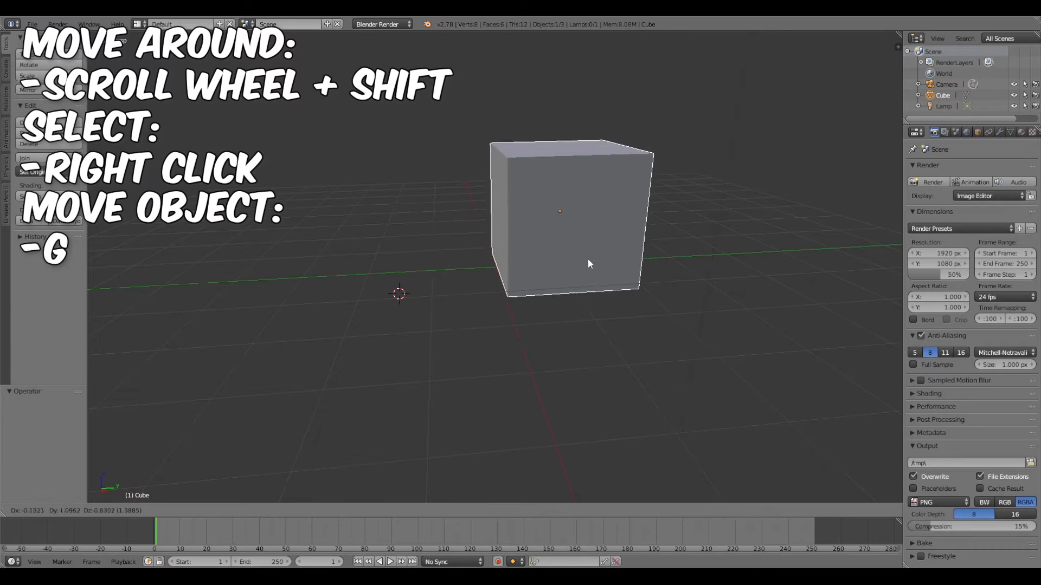
{"action": "left_click", "coordinate": [539, 323]}
{"action": "key", "text": "s"}
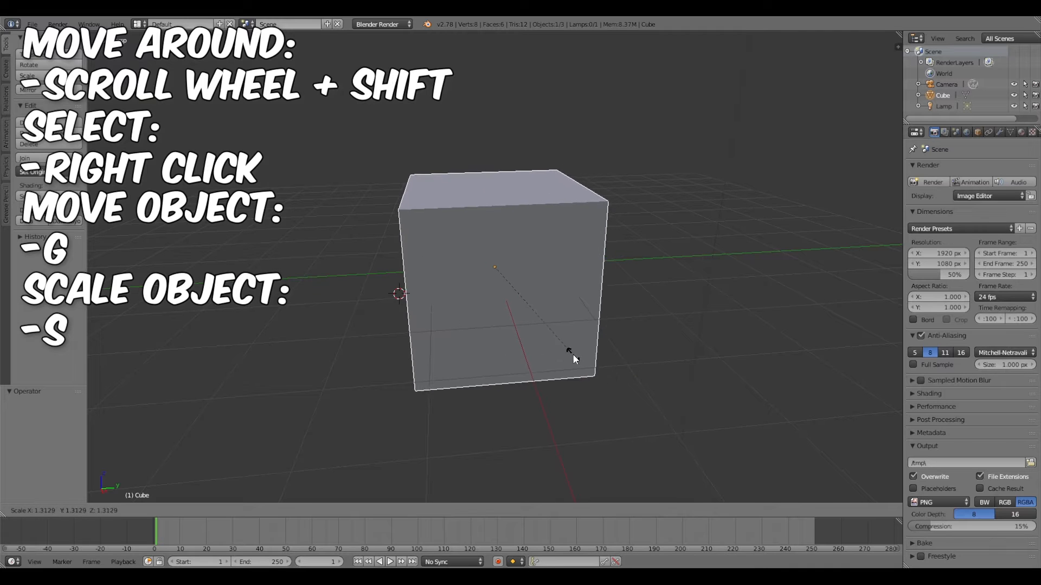
{"action": "left_click", "coordinate": [572, 354]}
Step: Try rotating the cube, and raise it about 0.63 units along the global Z axis
{"action": "key", "text": "r"}
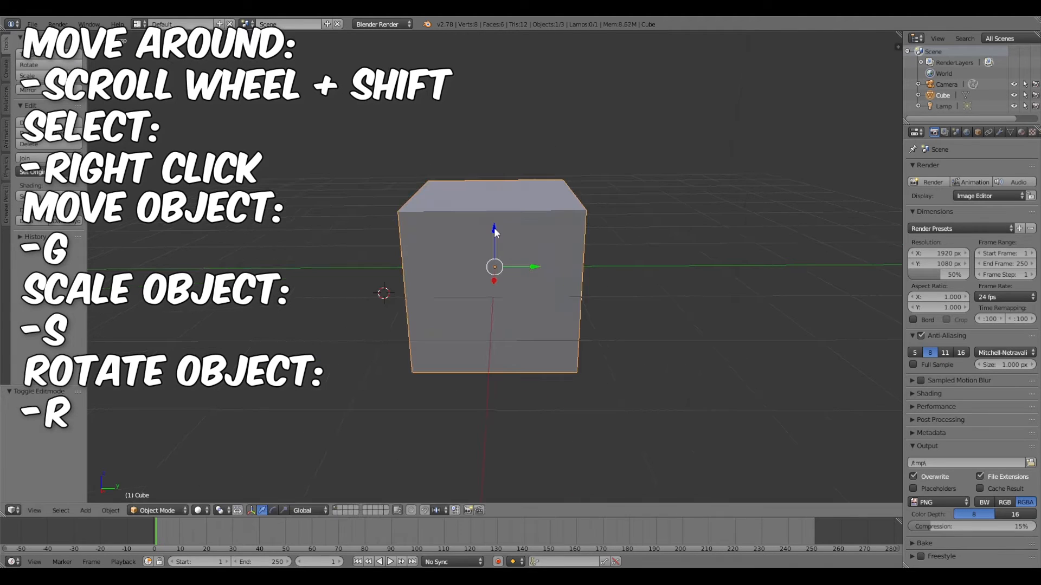
{"action": "left_click_drag", "start_coordinate": [493, 229], "coordinate": [506, 184]}
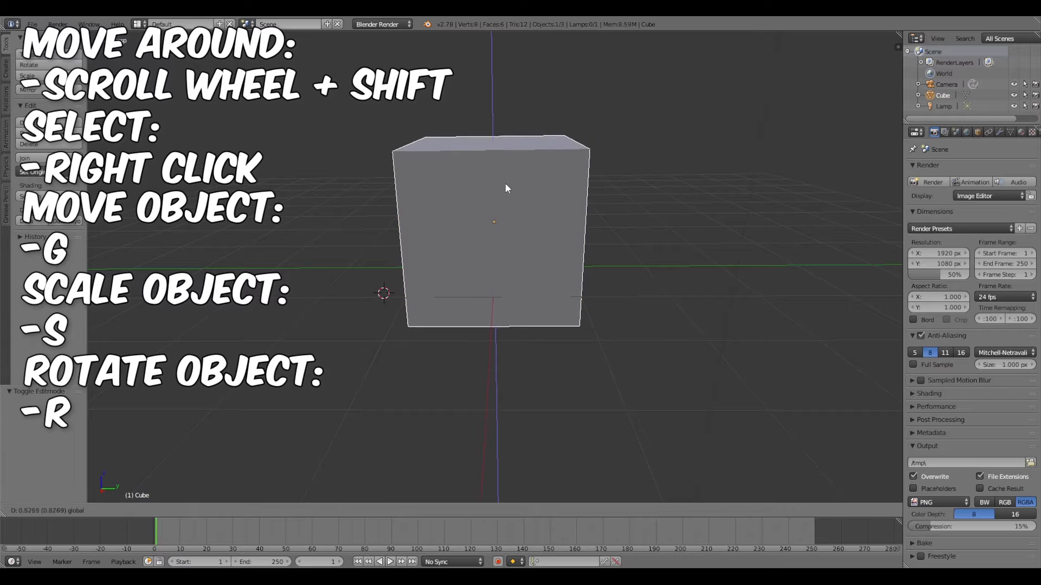
{"action": "left_click_drag", "start_coordinate": [541, 248], "coordinate": [552, 290]}
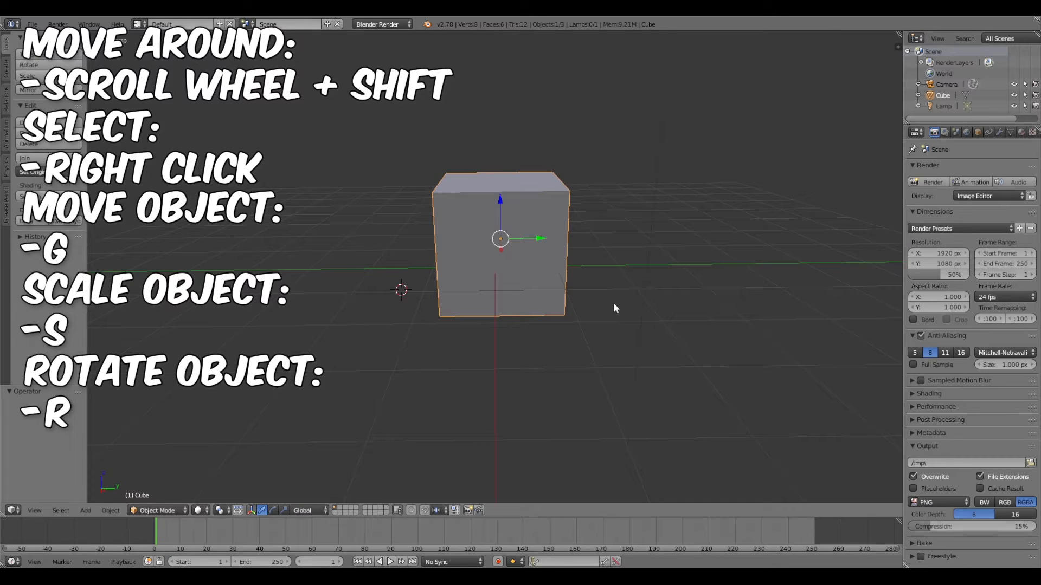
{"action": "middle_click_drag", "start_coordinate": [597, 313], "coordinate": [595, 315]}
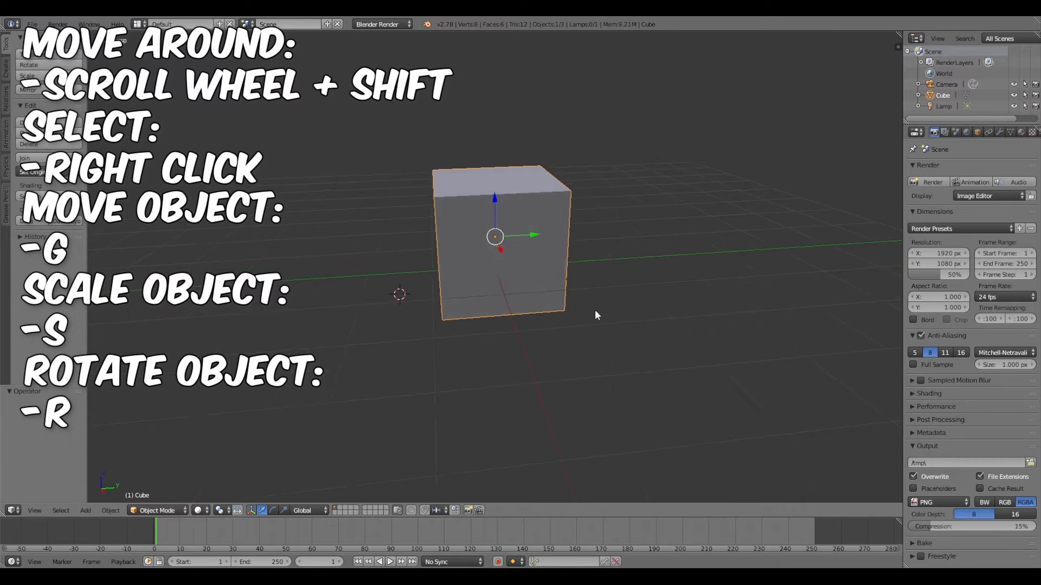
Step: Delete the default cube, camera and lamp from the scene
{"action": "key", "text": "x"}
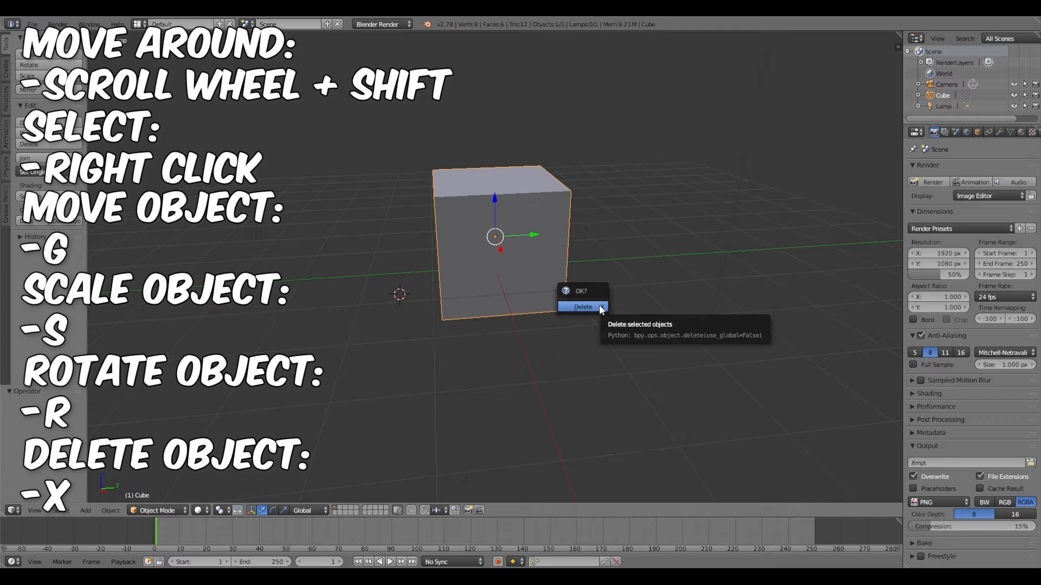
{"action": "left_click", "coordinate": [583, 307]}
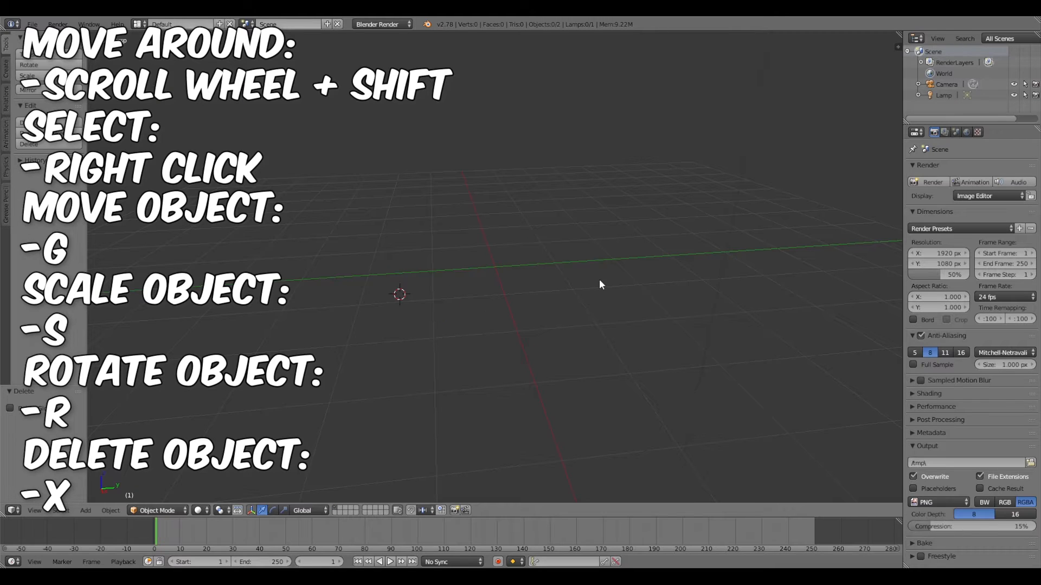
{"action": "left_click", "coordinate": [945, 82]}
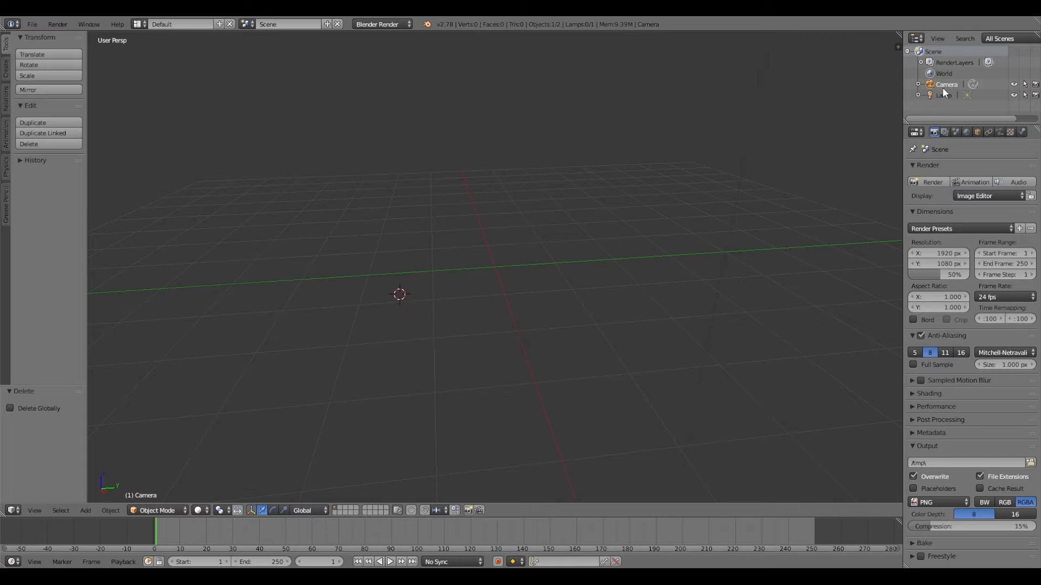
{"action": "right_click", "coordinate": [941, 82]}
{"action": "left_click", "coordinate": [915, 117]}
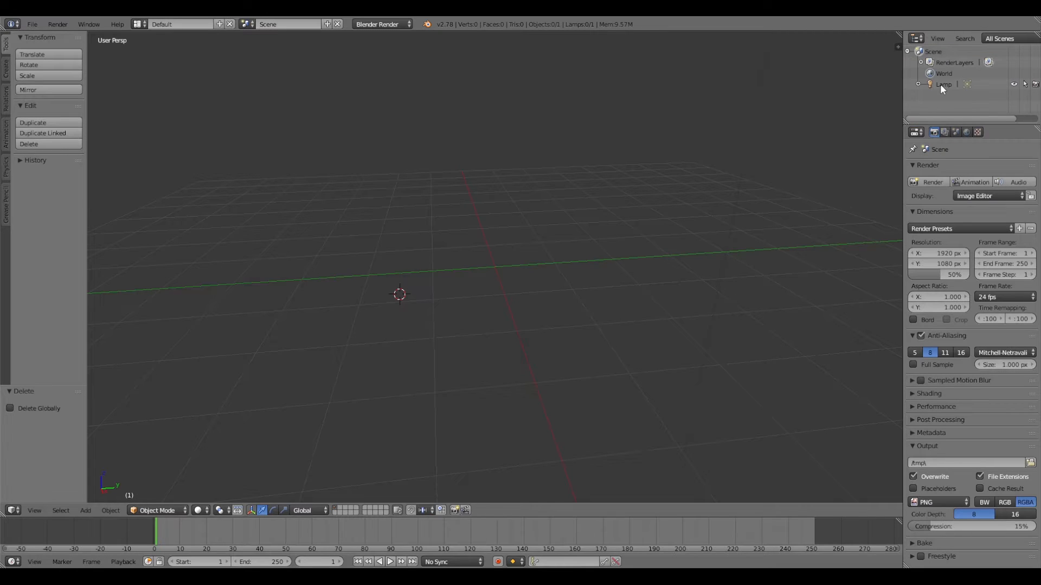
{"action": "right_click", "coordinate": [940, 83]}
{"action": "left_click", "coordinate": [940, 84]}
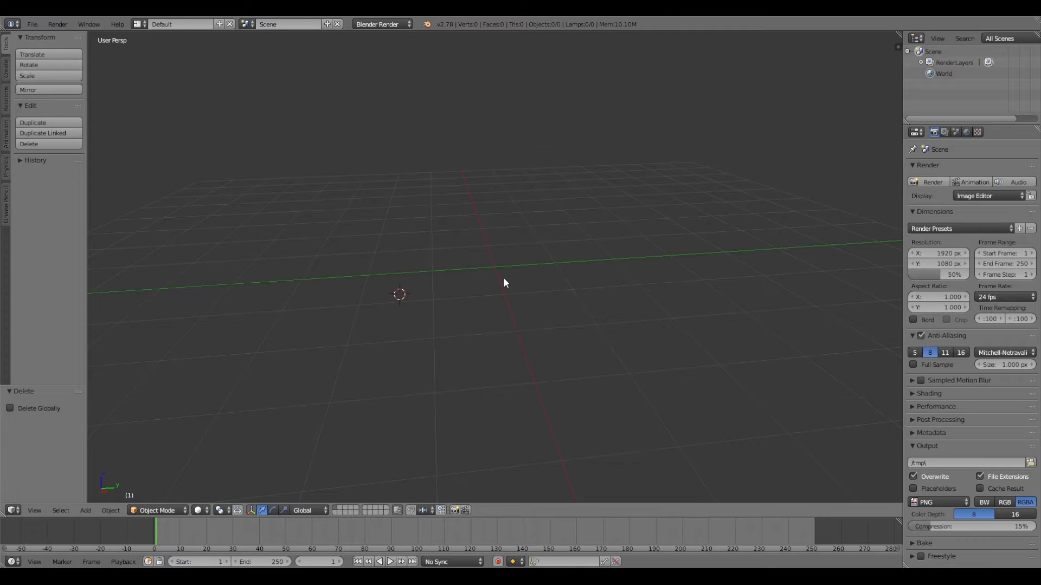
Step: Undo the deletion of the lamp and the camera
{"action": "middle_click_drag", "start_coordinate": [504, 281], "coordinate": [341, 242]}
{"action": "key", "text": "ctrl+z"}
{"action": "key", "text": "ctrl+z"}
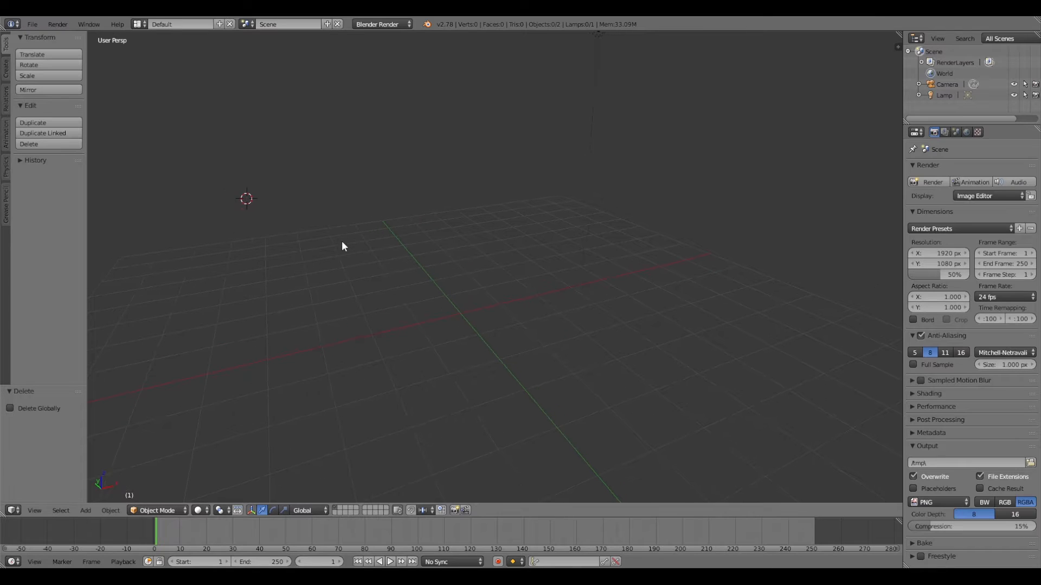
Step: Open the Blender file containing the CAS room meshes in place of the default scene
{"action": "left_click", "coordinate": [33, 24]}
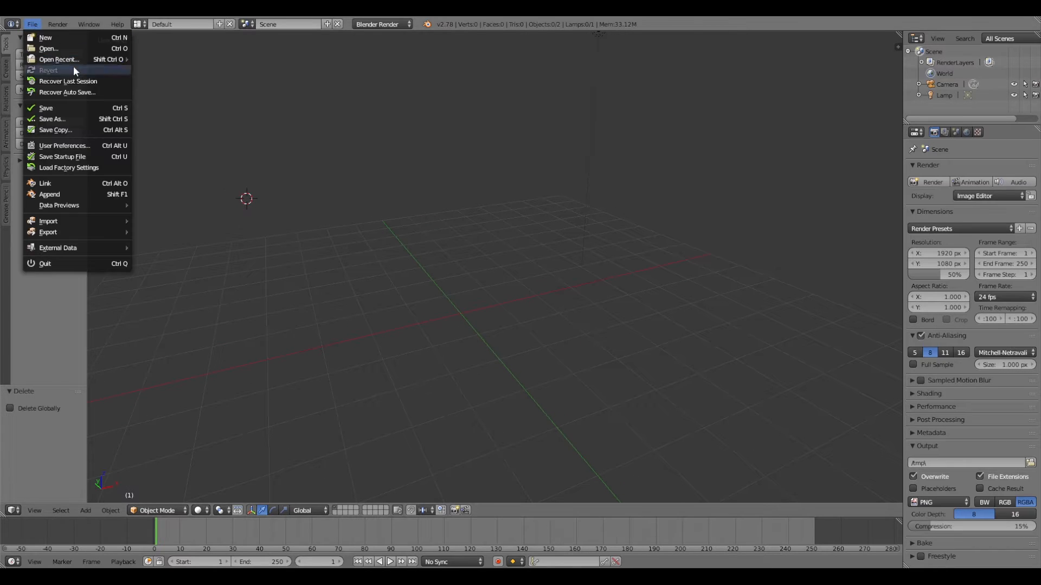
{"action": "left_click", "coordinate": [73, 50]}
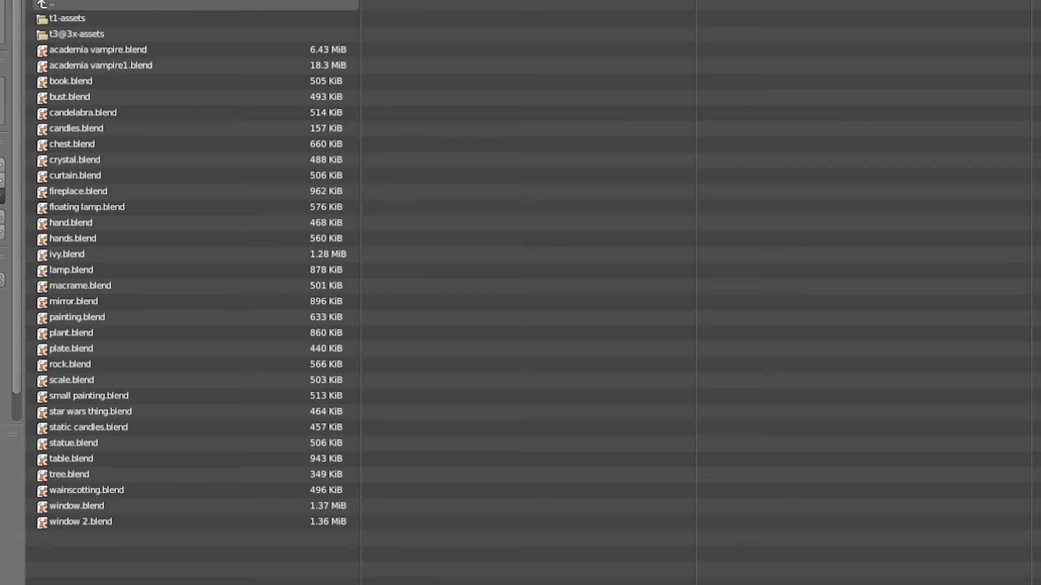
{"action": "left_click", "coordinate": [142, 18]}
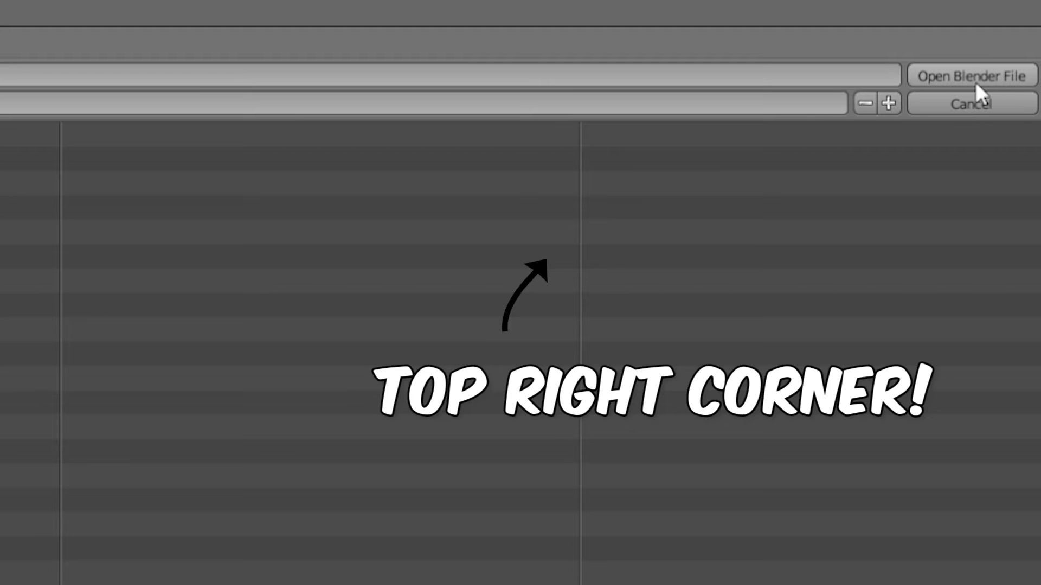
{"action": "left_click", "coordinate": [989, 76]}
Step: Look over the opened room and set the viewport shading to Material to display its textures
{"action": "mouse_move", "coordinate": [526, 336]}
{"action": "middle_mouse_down"}
{"action": "mouse_move", "coordinate": [567, 336]}
{"action": "mouse_move", "coordinate": [534, 291]}
{"action": "mouse_move", "coordinate": [564, 179]}
{"action": "mouse_move", "coordinate": [518, 329]}
{"action": "middle_mouse_up"}
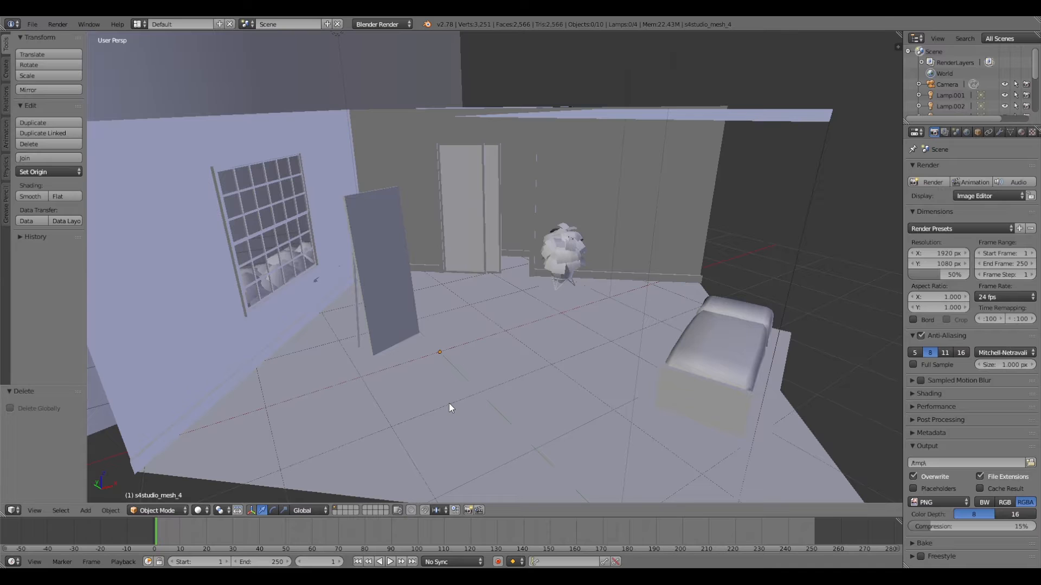
{"action": "scroll", "coordinate": [449, 403], "scroll_direction": "down", "scroll_amount": 2}
{"action": "middle_click_drag", "start_coordinate": [469, 359], "coordinate": [420, 381]}
{"action": "scroll", "coordinate": [457, 361], "scroll_direction": "up", "scroll_amount": 3}
{"action": "scroll", "coordinate": [417, 370], "scroll_direction": "down", "scroll_amount": 3}
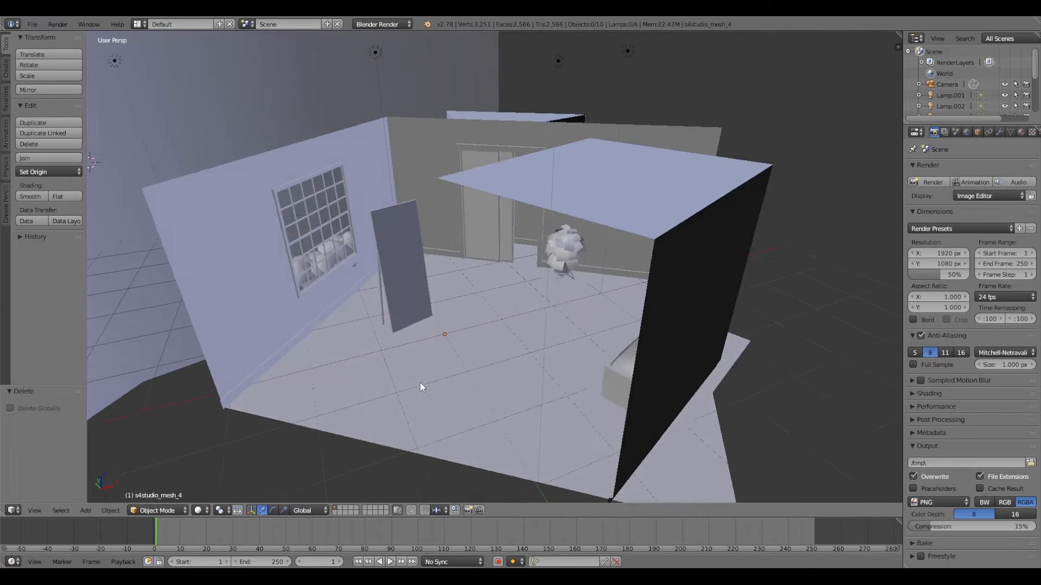
{"action": "scroll", "coordinate": [420, 382], "scroll_direction": "up", "scroll_amount": 2}
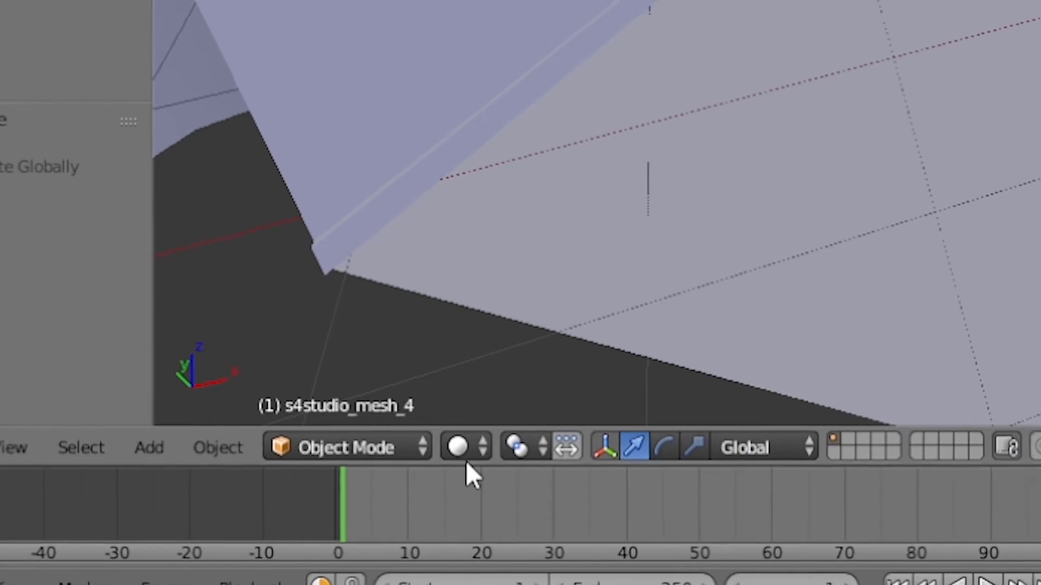
{"action": "left_click", "coordinate": [487, 443]}
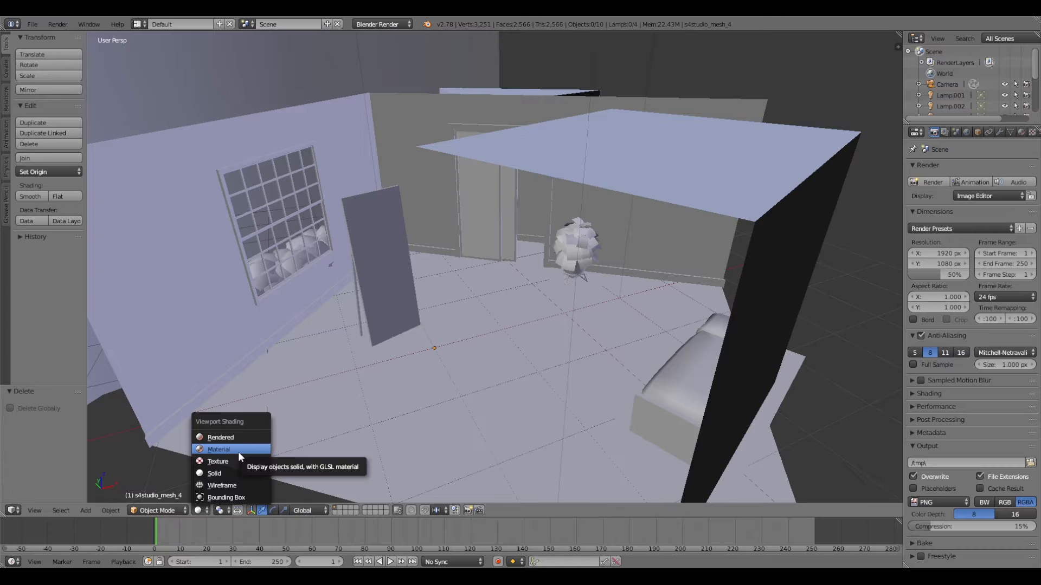
{"action": "left_click", "coordinate": [239, 449]}
Step: Examine the textured room's walls, window, mirror, closet door, plant and bed from several angles and distances
{"action": "mouse_move", "coordinate": [405, 380]}
{"action": "middle_mouse_down"}
{"action": "mouse_move", "coordinate": [430, 402]}
{"action": "mouse_move", "coordinate": [364, 369]}
{"action": "mouse_move", "coordinate": [429, 332]}
{"action": "middle_mouse_up"}
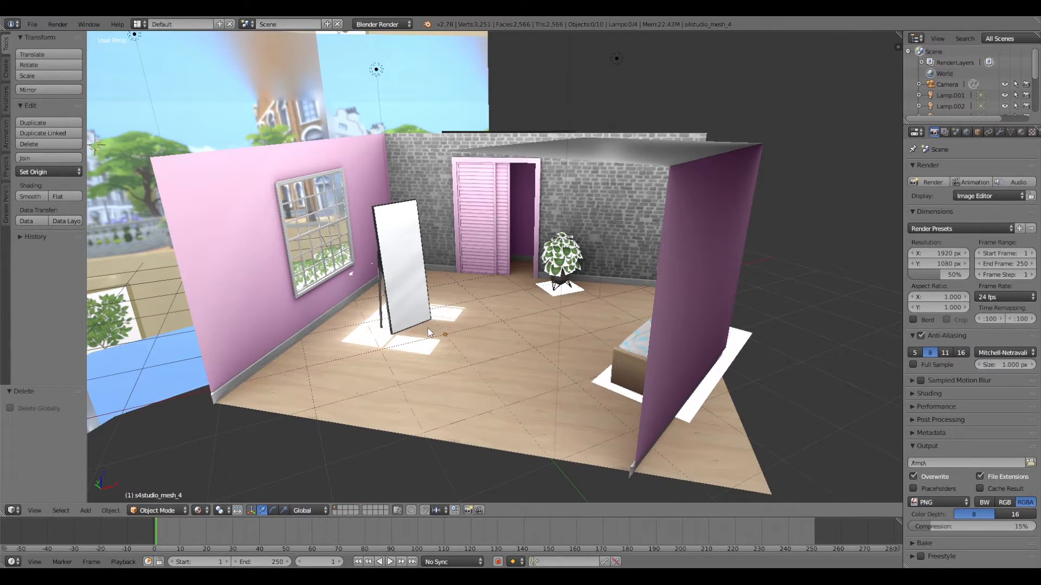
{"action": "middle_click_drag", "start_coordinate": [464, 376], "coordinate": [506, 343]}
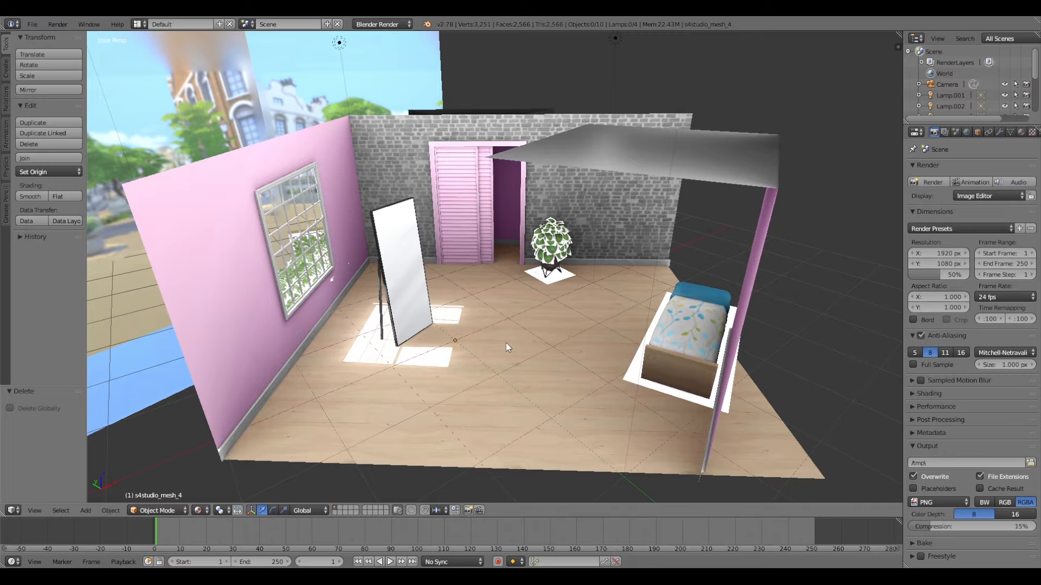
{"action": "scroll", "coordinate": [505, 342], "scroll_direction": "up", "scroll_amount": 5}
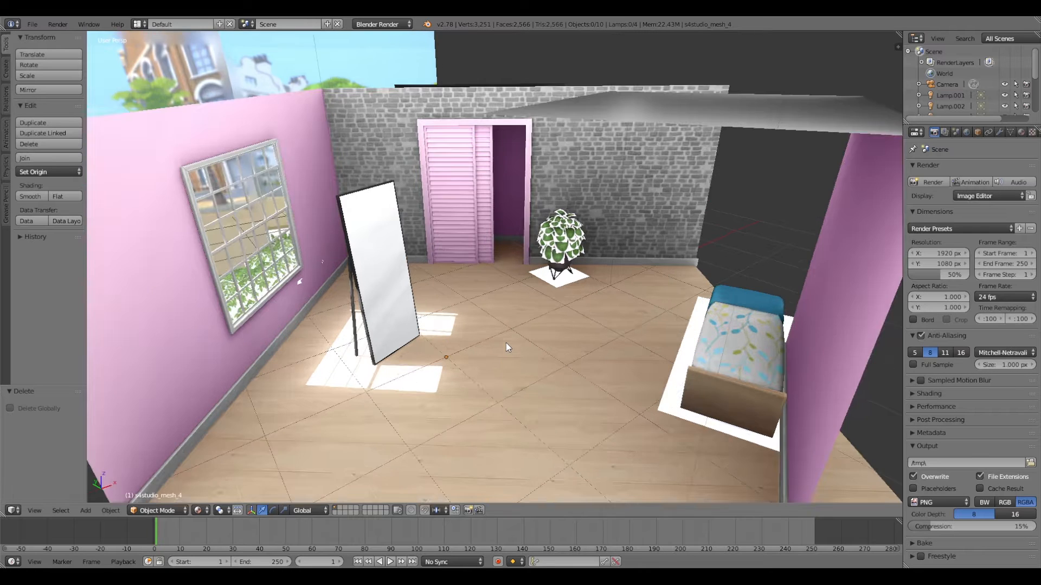
{"action": "scroll", "coordinate": [479, 366], "scroll_direction": "up", "scroll_amount": 3}
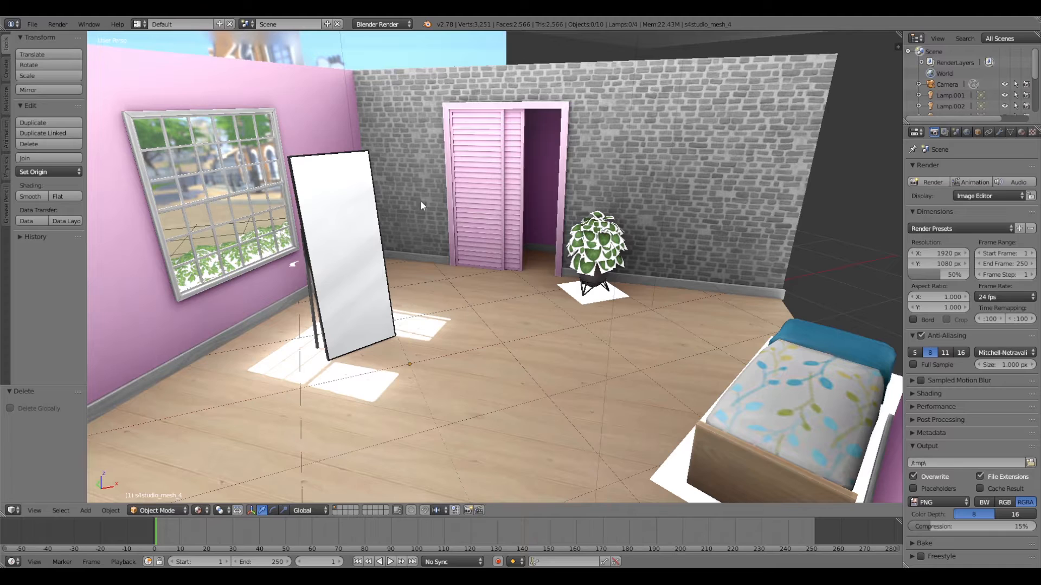
{"action": "middle_click_drag", "start_coordinate": [425, 186], "coordinate": [469, 235]}
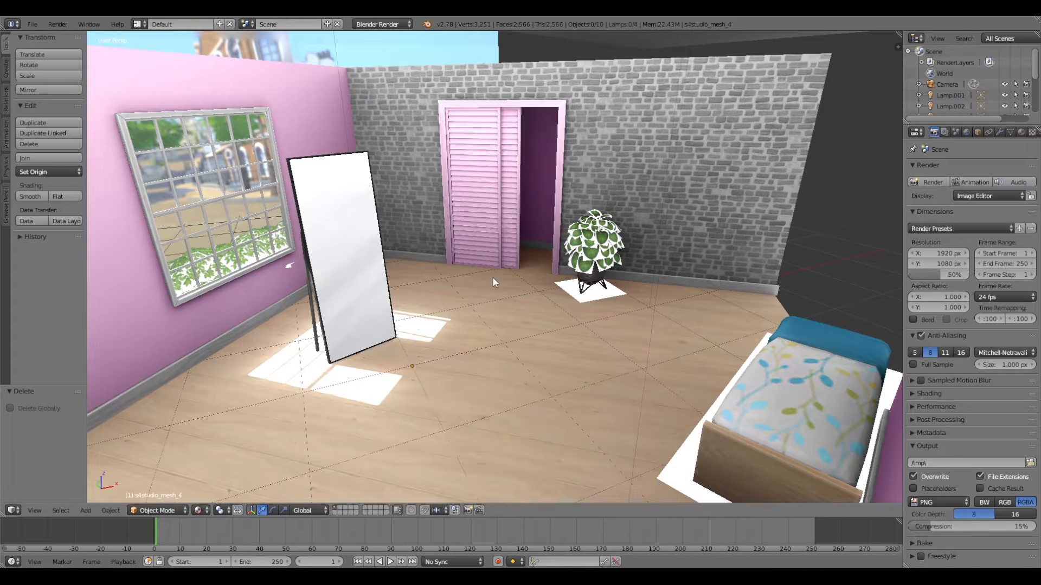
{"action": "middle_click_drag", "start_coordinate": [487, 302], "coordinate": [561, 259]}
{"action": "scroll", "coordinate": [517, 318], "scroll_direction": "down", "scroll_amount": 1}
{"action": "scroll", "coordinate": [571, 304], "scroll_direction": "up", "scroll_amount": 1}
{"action": "scroll", "coordinate": [584, 278], "scroll_direction": "up", "scroll_amount": 2}
{"action": "scroll", "coordinate": [581, 271], "scroll_direction": "down", "scroll_amount": 1}
{"action": "middle_click_drag", "start_coordinate": [584, 296], "coordinate": [600, 262], "text": "shift"}
{"action": "middle_click_drag", "start_coordinate": [632, 184], "coordinate": [560, 423]}
{"action": "scroll", "coordinate": [592, 304], "scroll_direction": "up", "scroll_amount": 3}
{"action": "scroll", "coordinate": [596, 299], "scroll_direction": "up", "scroll_amount": 2}
{"action": "middle_click_drag", "start_coordinate": [571, 369], "coordinate": [512, 329]}
{"action": "scroll", "coordinate": [528, 326], "scroll_direction": "down", "scroll_amount": 4}
{"action": "scroll", "coordinate": [512, 329], "scroll_direction": "up", "scroll_amount": 4}
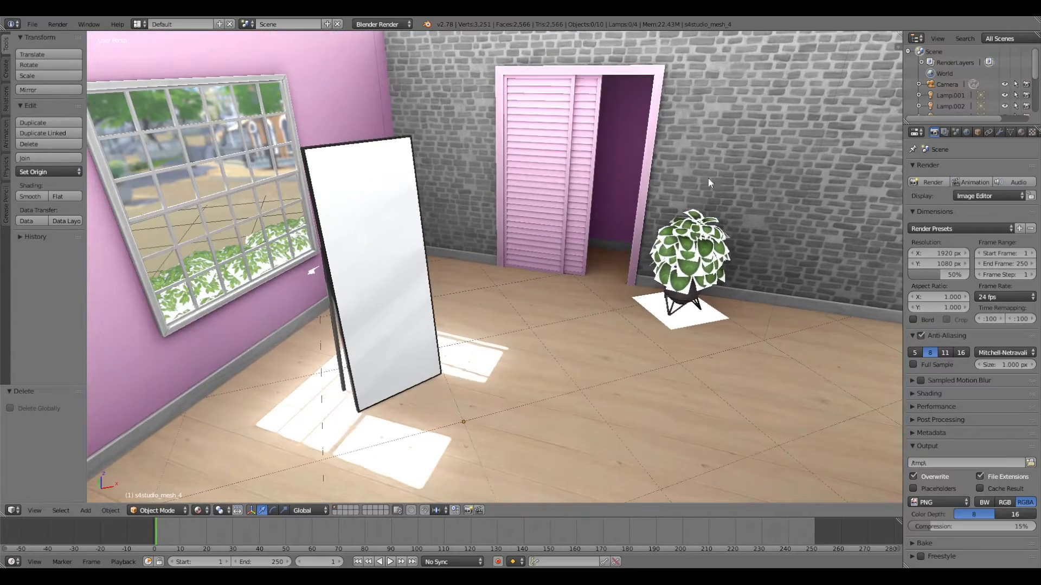
Step: Enlarge the scene's object list and delete the s4studio_mesh_0 object
{"action": "left_click_drag", "start_coordinate": [996, 125], "coordinate": [996, 244]}
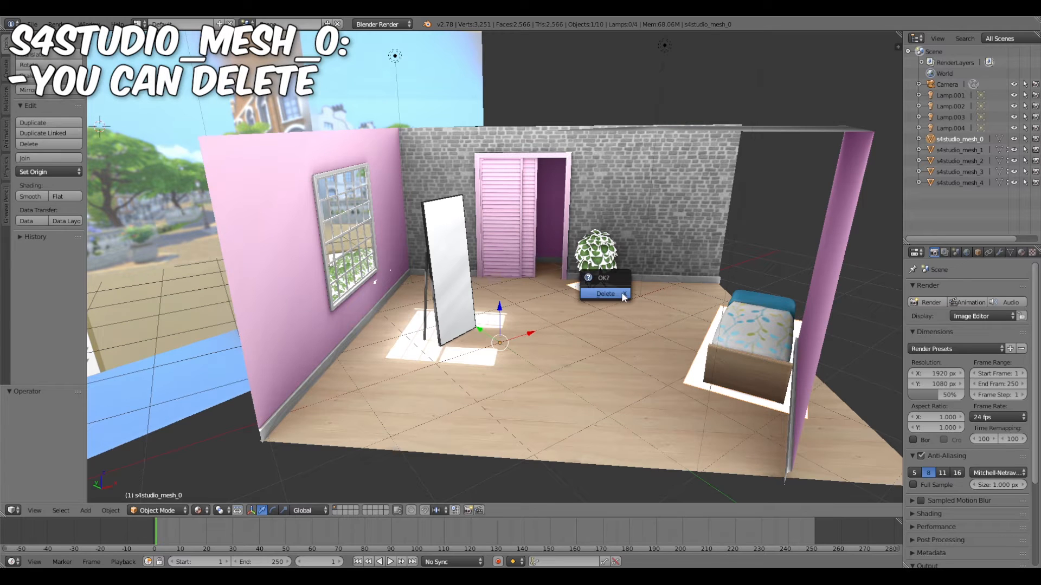
{"action": "key", "text": "x"}
{"action": "key", "text": "Return"}
Step: Select s4studio_mesh_1, check which parts of the room it covers, and rename it "transparent mesh"
{"action": "right_click", "coordinate": [621, 291]}
{"action": "scroll", "coordinate": [795, 158], "scroll_direction": "up", "scroll_amount": 3}
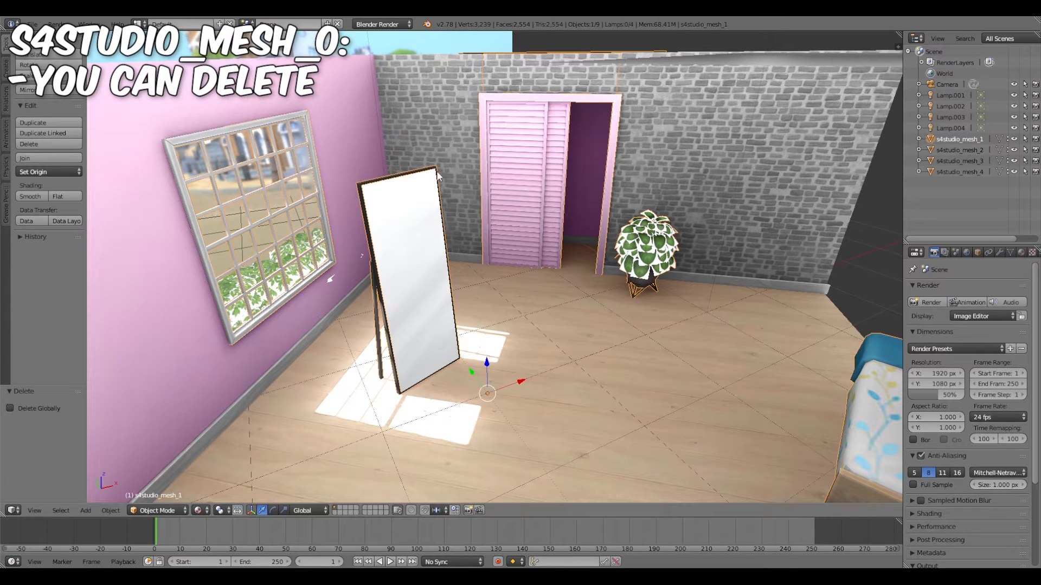
{"action": "scroll", "coordinate": [542, 274], "scroll_direction": "down", "scroll_amount": 3}
{"action": "middle_click_drag", "start_coordinate": [585, 288], "coordinate": [590, 258]}
{"action": "middle_click_drag", "start_coordinate": [547, 208], "coordinate": [666, 271]}
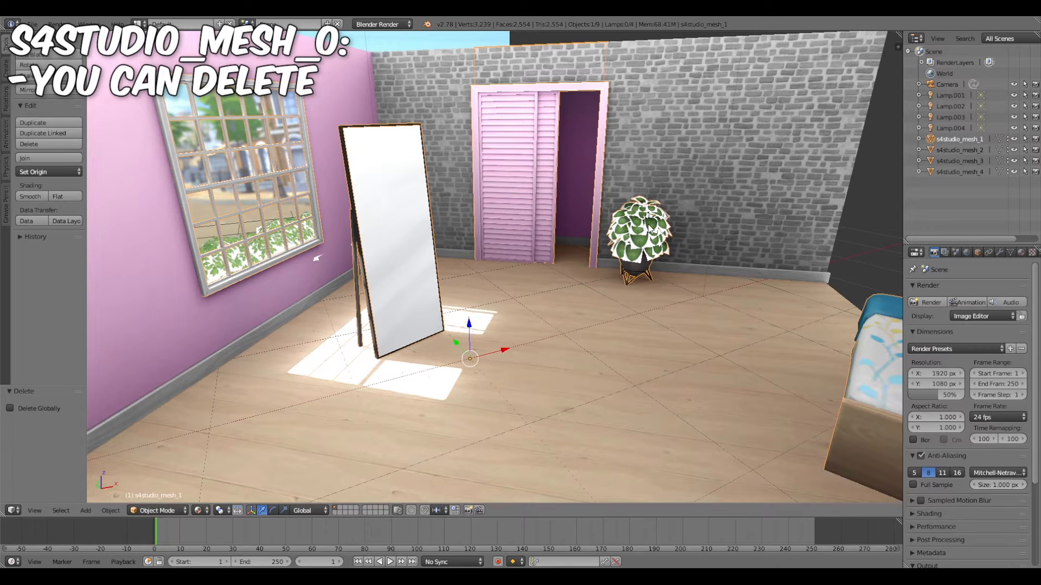
{"action": "double_click", "coordinate": [963, 140]}
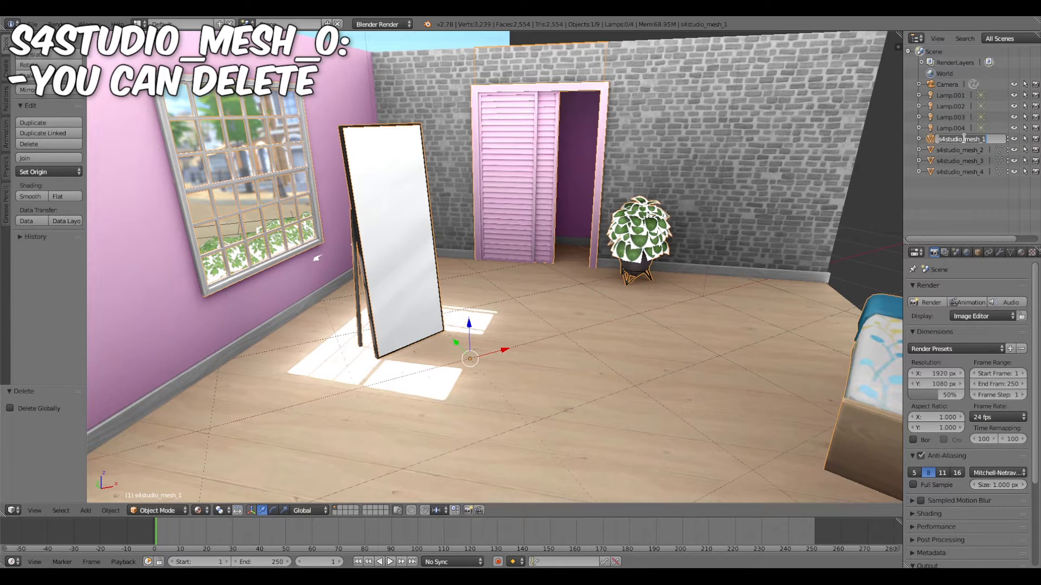
{"action": "type", "text": "transpar"}
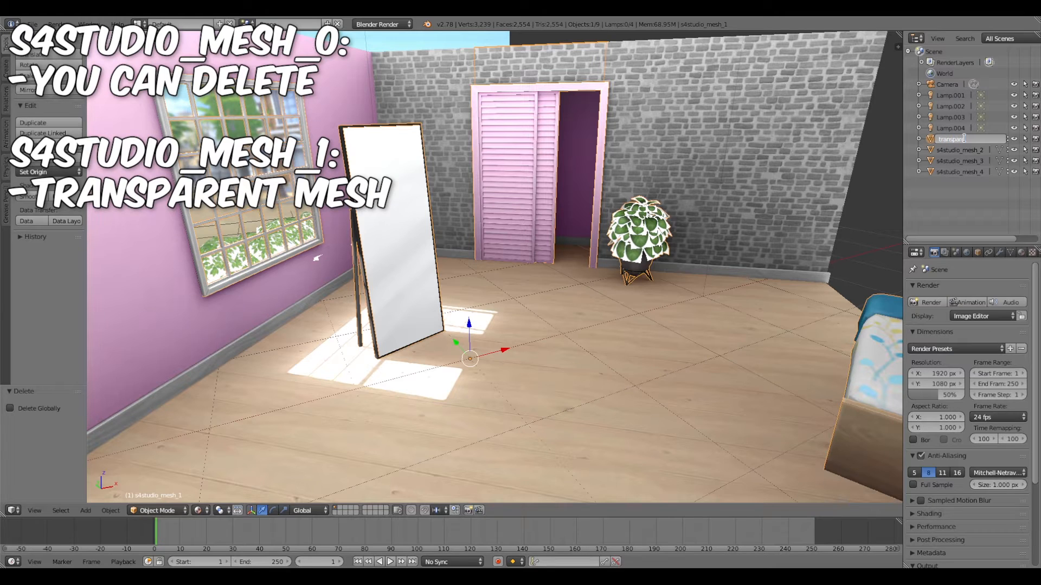
{"action": "type", "text": "ent mesh"}
{"action": "key", "text": "Return"}
Step: Select s4studio_mesh_2, inspect it beyond the window, and rename it "backdrop"
{"action": "left_click", "coordinate": [964, 141]}
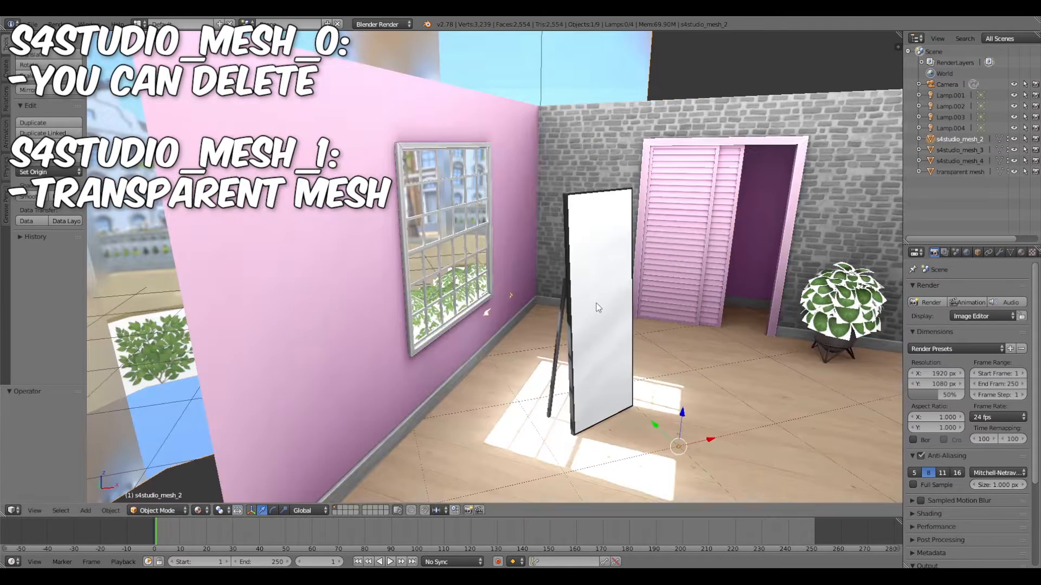
{"action": "middle_click_drag", "start_coordinate": [596, 303], "coordinate": [581, 316]}
{"action": "scroll", "coordinate": [578, 316], "scroll_direction": "down", "scroll_amount": 3}
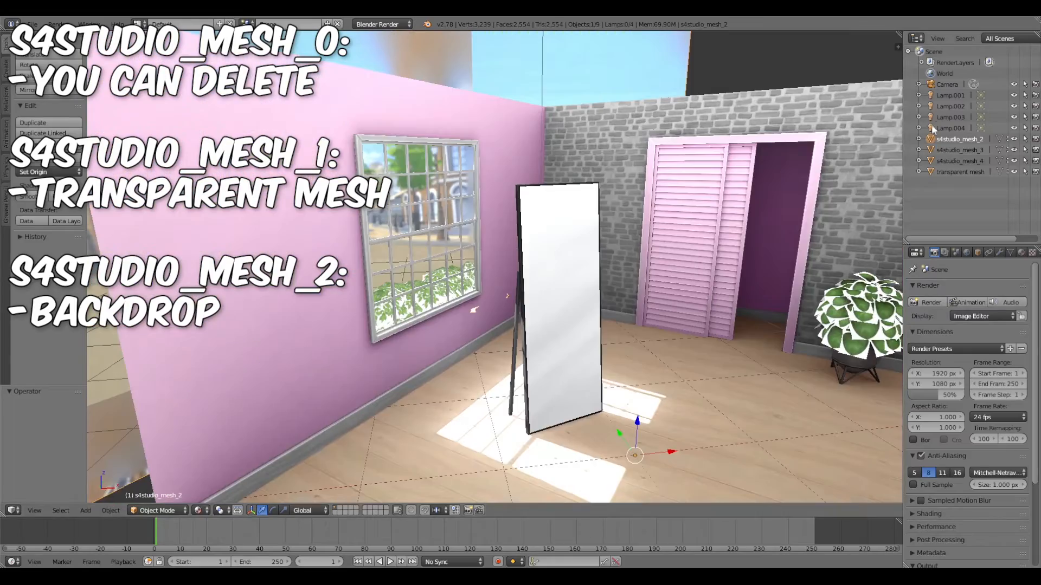
{"action": "double_click", "coordinate": [965, 139]}
{"action": "type", "text": "ba"}
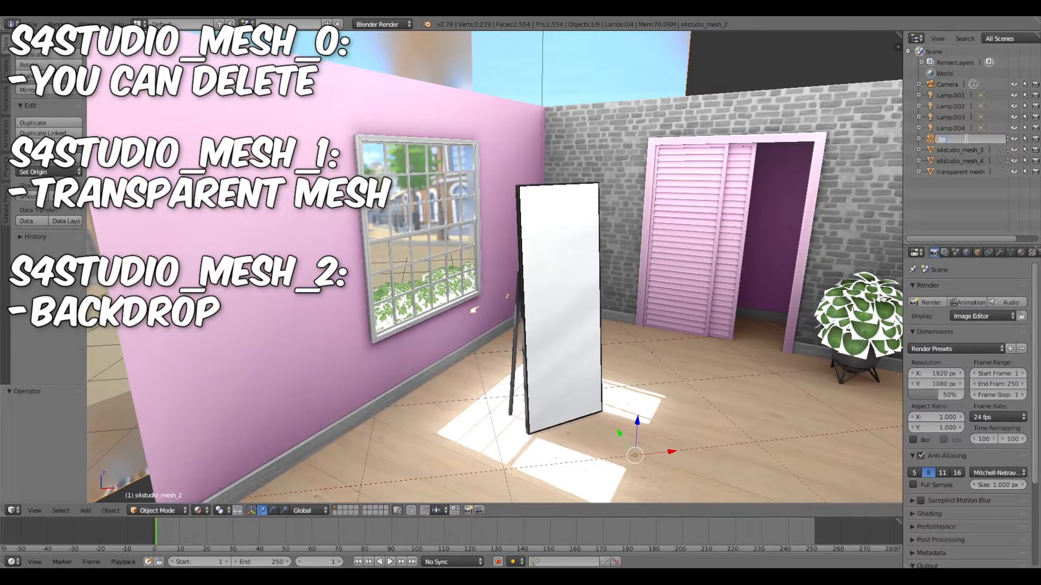
{"action": "type", "text": "ckdr"}
{"action": "type", "text": "op"}
{"action": "key", "text": "Return"}
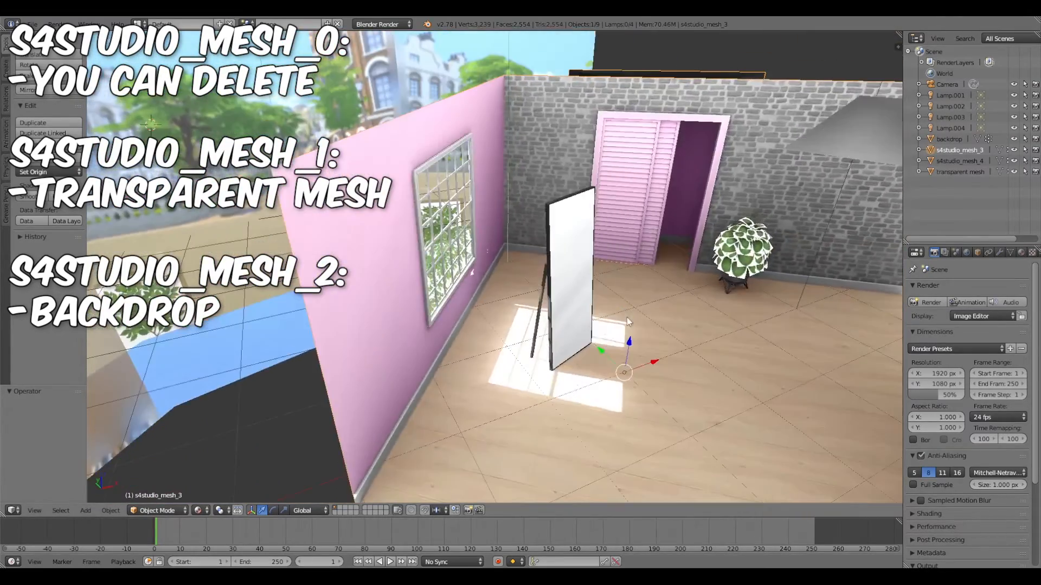
Step: Inspect the walls, floor and ceiling belonging to s4studio_mesh_3 and rename that object "room mesh"
{"action": "middle_click_drag", "start_coordinate": [624, 343], "coordinate": [801, 213]}
{"action": "middle_click_drag", "start_coordinate": [808, 130], "coordinate": [681, 98]}
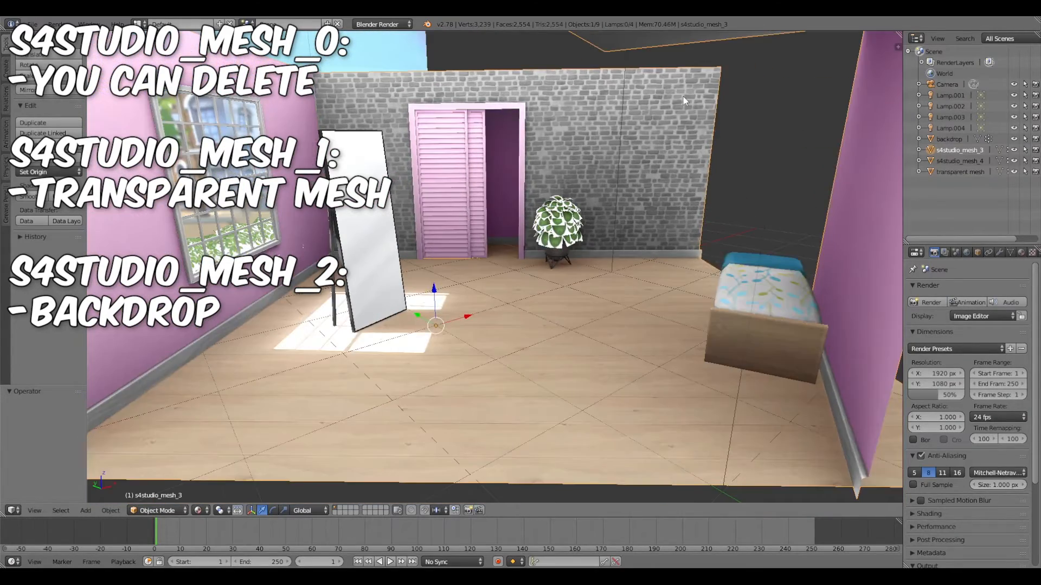
{"action": "scroll", "coordinate": [682, 98], "scroll_direction": "down", "scroll_amount": 2}
{"action": "middle_click_drag", "start_coordinate": [596, 168], "coordinate": [496, 268]}
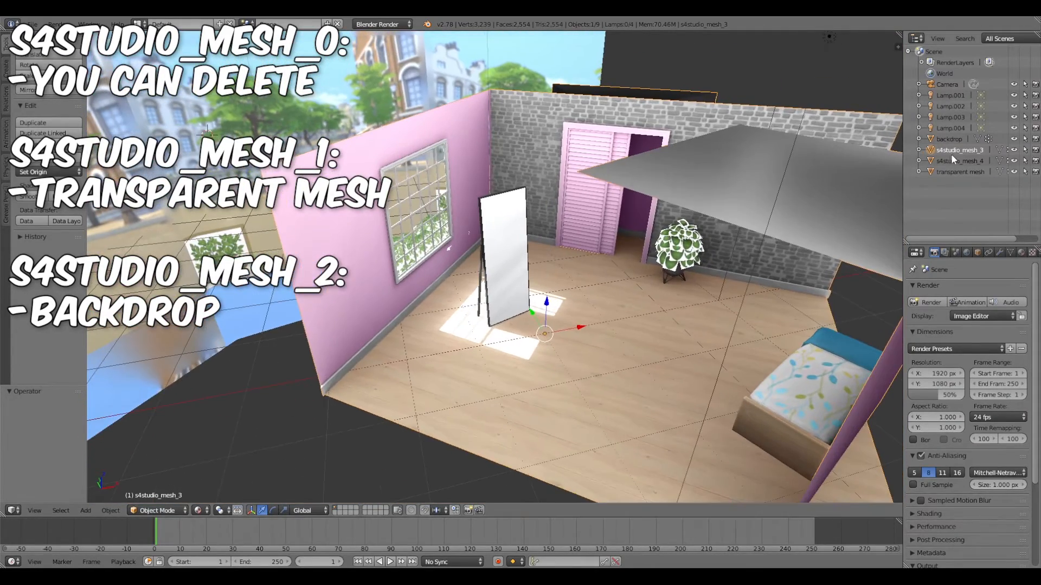
{"action": "double_click", "coordinate": [957, 149]}
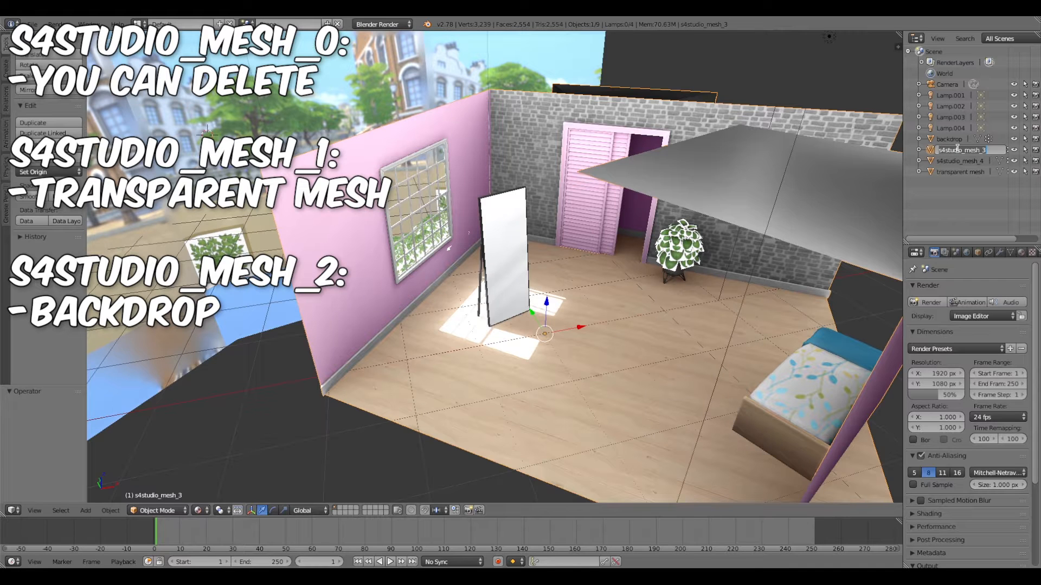
{"action": "type", "text": "room mesh"}
{"action": "key", "text": "Return"}
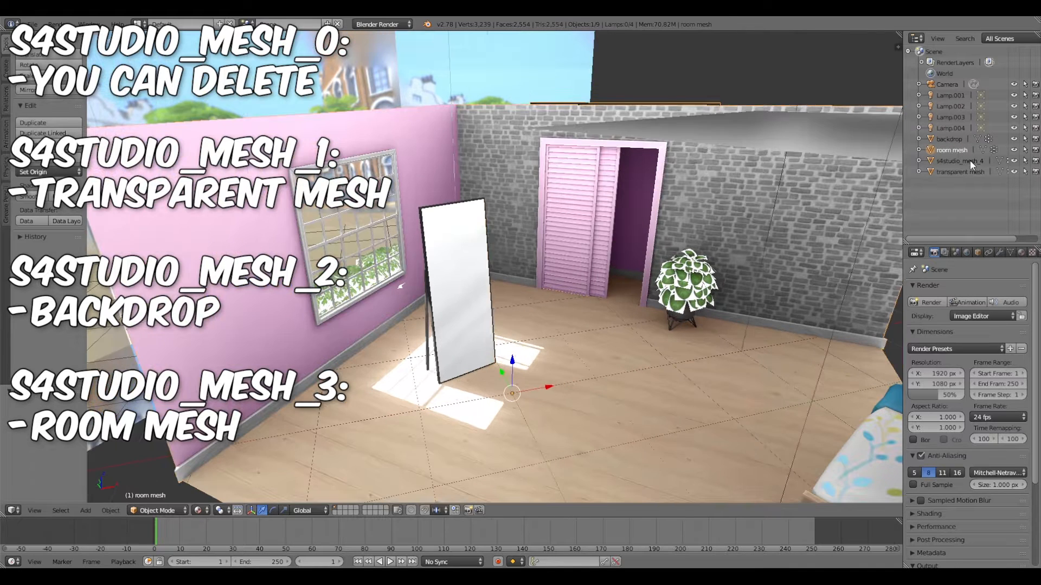
Step: Select s4studio_mesh_4, inspect its surface on the standing mirror, and rename the object "mirror"
{"action": "left_click", "coordinate": [961, 161]}
{"action": "middle_click_drag", "start_coordinate": [561, 315], "coordinate": [385, 170]}
{"action": "scroll", "coordinate": [501, 300], "scroll_direction": "up", "scroll_amount": 4}
{"action": "scroll", "coordinate": [512, 310], "scroll_direction": "up", "scroll_amount": 2}
{"action": "scroll", "coordinate": [498, 314], "scroll_direction": "down", "scroll_amount": 3}
{"action": "scroll", "coordinate": [425, 279], "scroll_direction": "down", "scroll_amount": 2}
{"action": "middle_click_drag", "start_coordinate": [437, 260], "coordinate": [496, 321]}
{"action": "scroll", "coordinate": [440, 292], "scroll_direction": "up", "scroll_amount": 2}
{"action": "scroll", "coordinate": [468, 312], "scroll_direction": "down", "scroll_amount": 1}
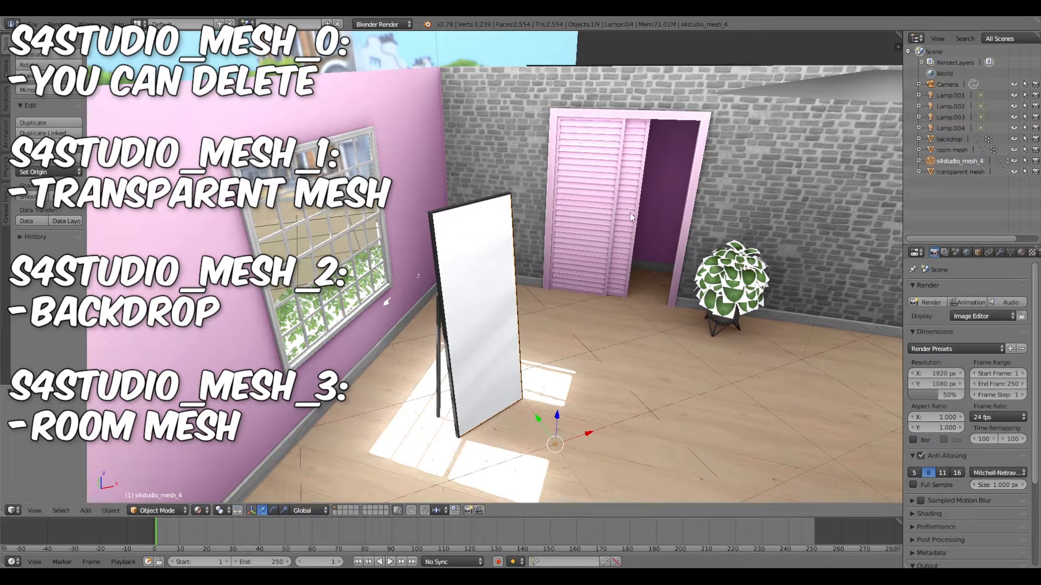
{"action": "double_click", "coordinate": [960, 161]}
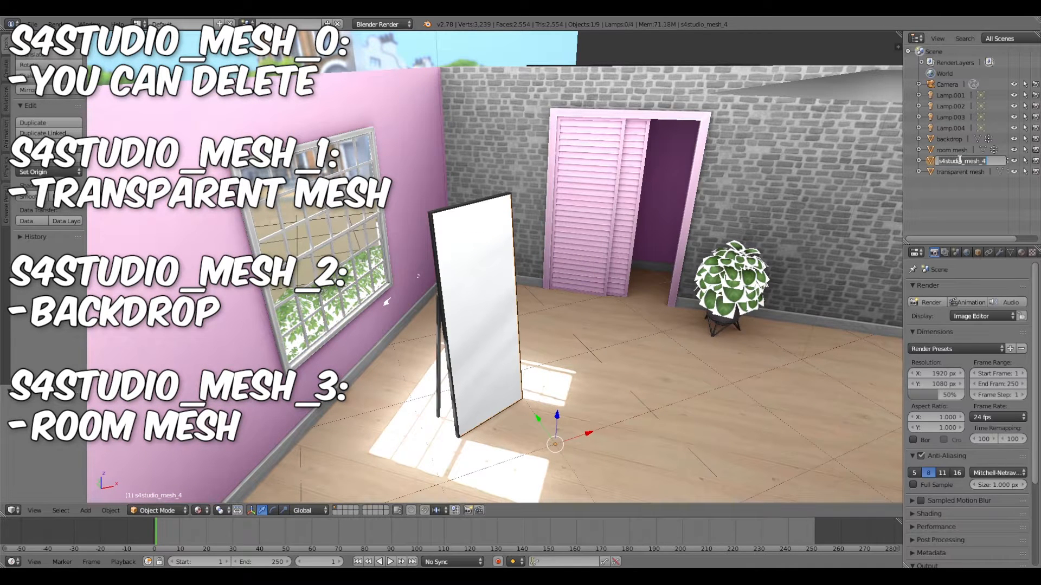
{"action": "type", "text": "mirror"}
{"action": "key", "text": "Return"}
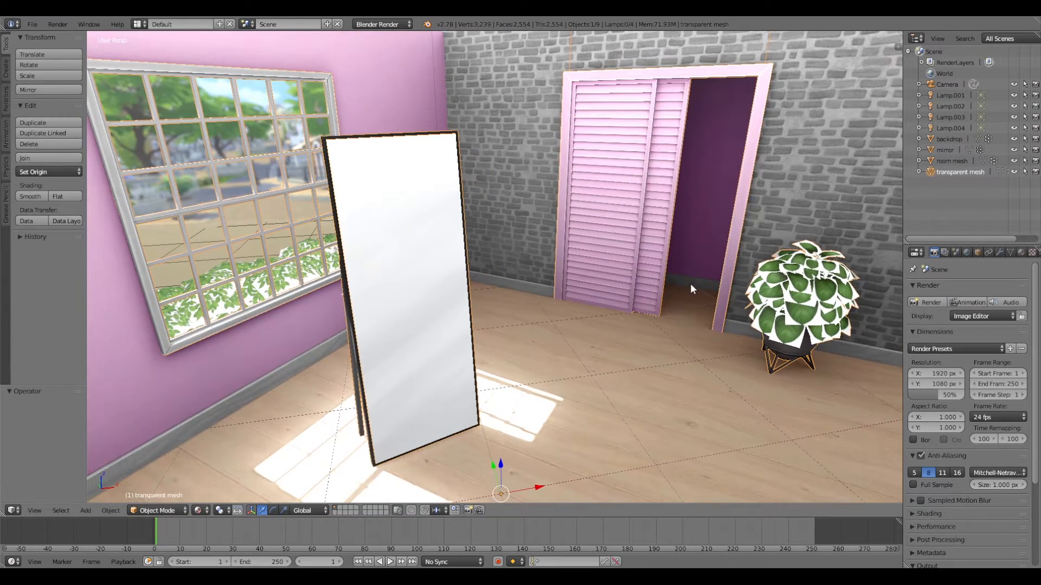
Step: Put the transparent mesh into Edit Mode and switch to face selection around the potted plant
{"action": "key", "text": "Tab"}
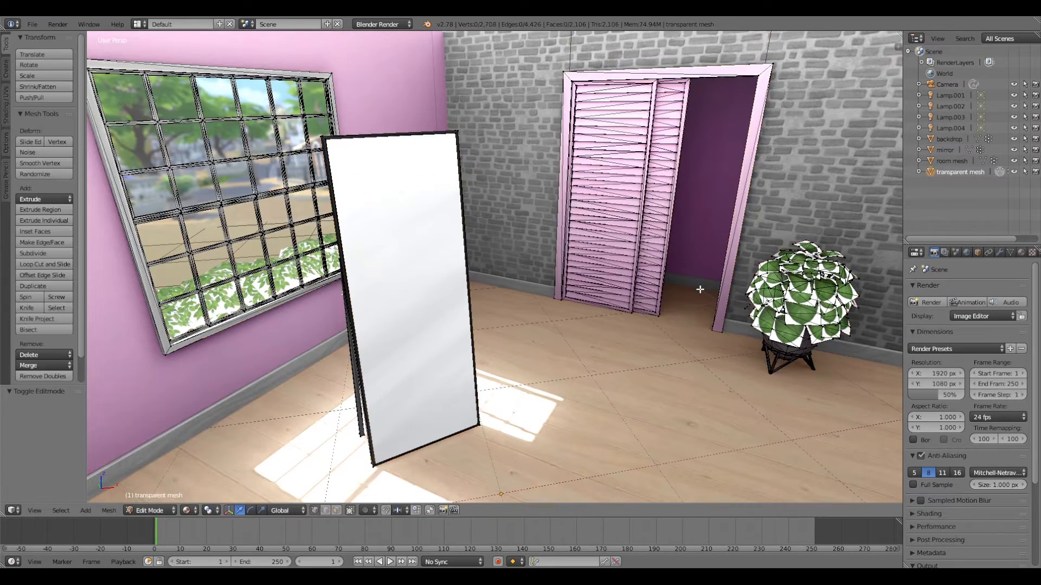
{"action": "key", "text": "Tab"}
{"action": "scroll", "coordinate": [711, 317], "scroll_direction": "down", "scroll_amount": 2}
{"action": "scroll", "coordinate": [711, 317], "scroll_direction": "up", "scroll_amount": 1}
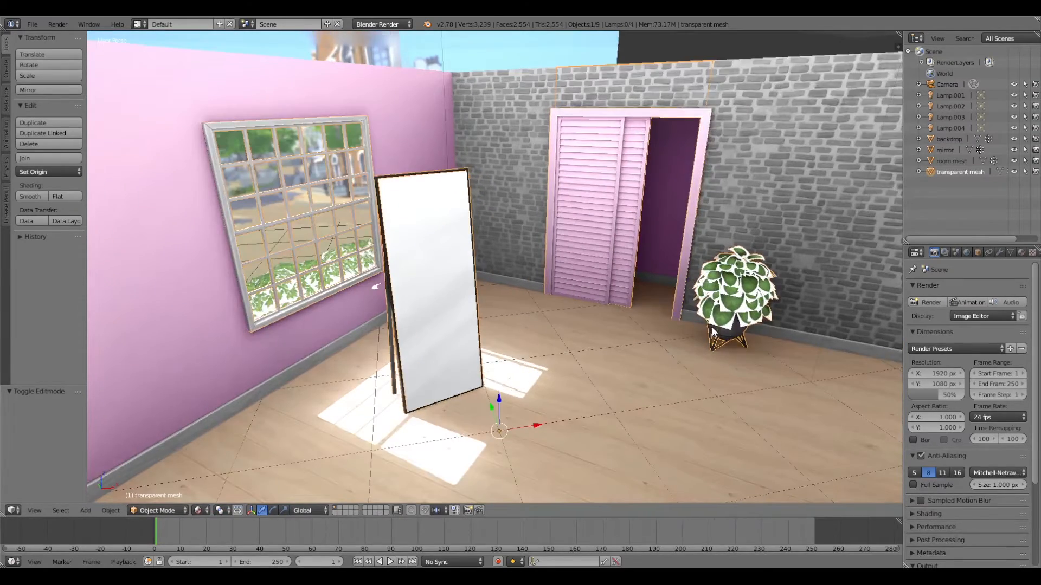
{"action": "mouse_move", "coordinate": [712, 323]}
{"action": "middle_mouse_down"}
{"action": "mouse_move", "coordinate": [725, 331]}
{"action": "mouse_move", "coordinate": [716, 333]}
{"action": "middle_mouse_up"}
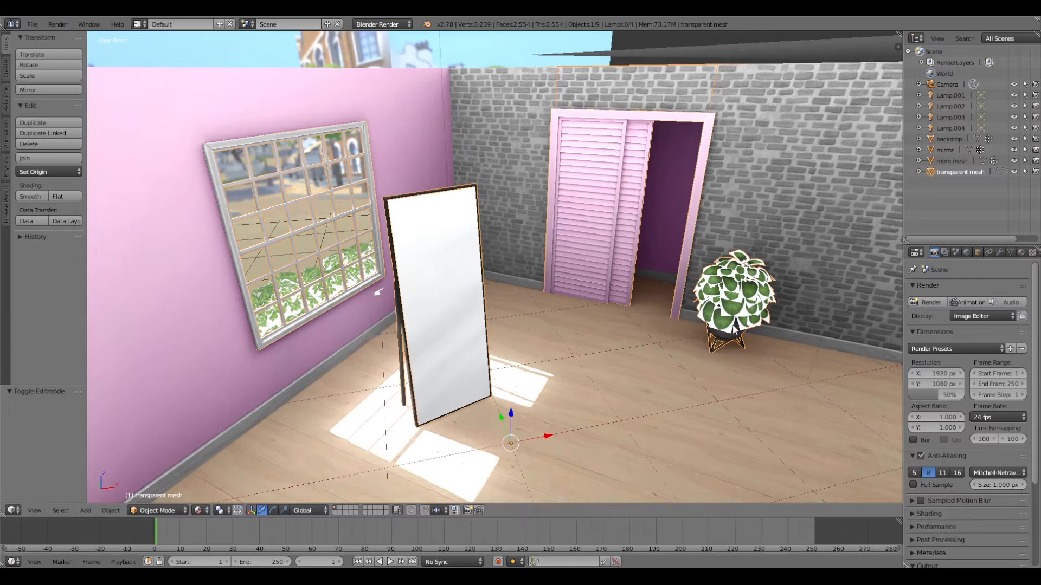
{"action": "key", "text": "Tab"}
{"action": "scroll", "coordinate": [735, 326], "scroll_direction": "up", "scroll_amount": 4}
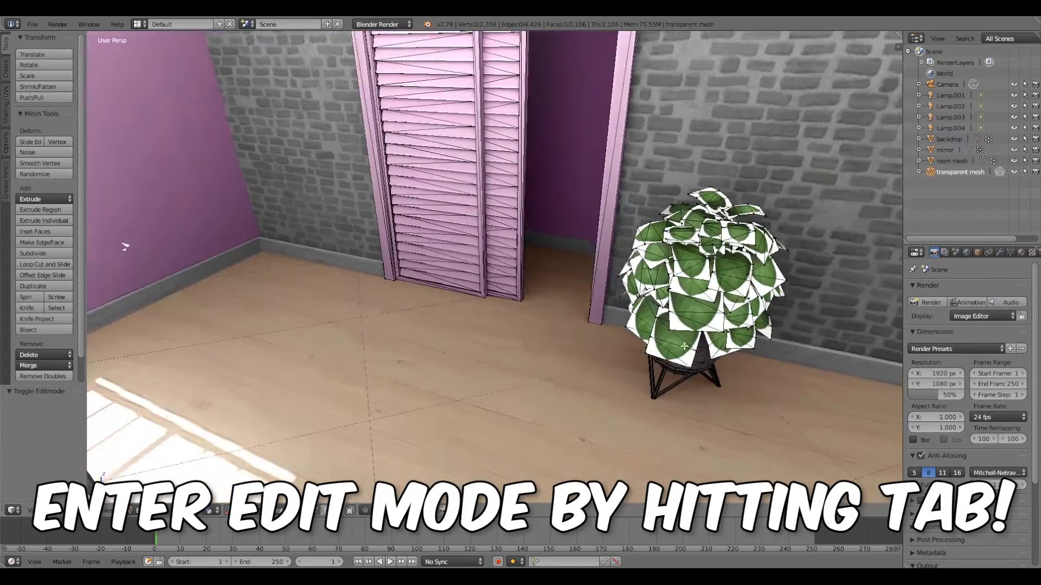
{"action": "middle_click_drag", "start_coordinate": [735, 326], "coordinate": [584, 376]}
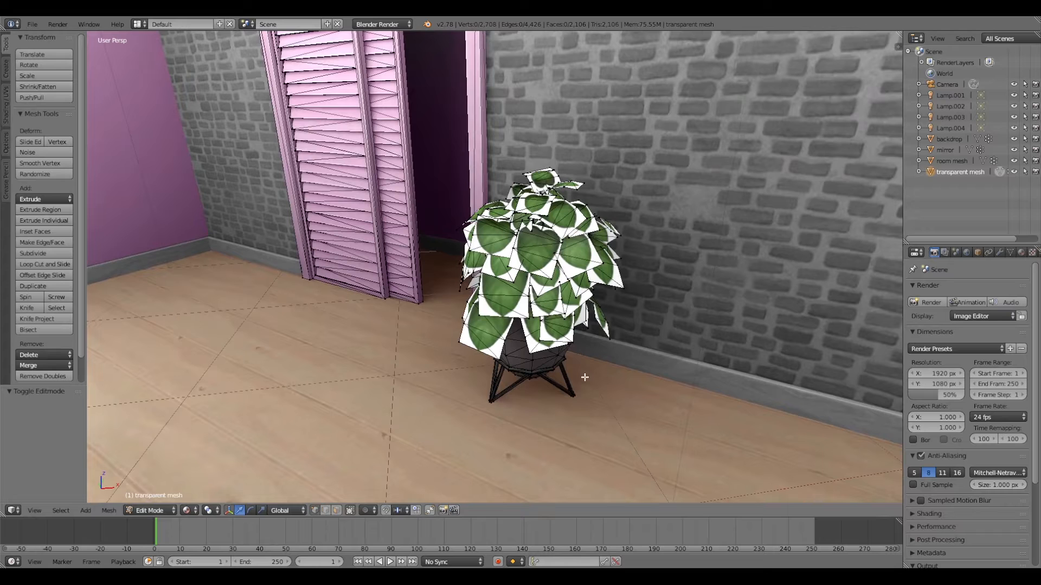
{"action": "left_click", "coordinate": [339, 512]}
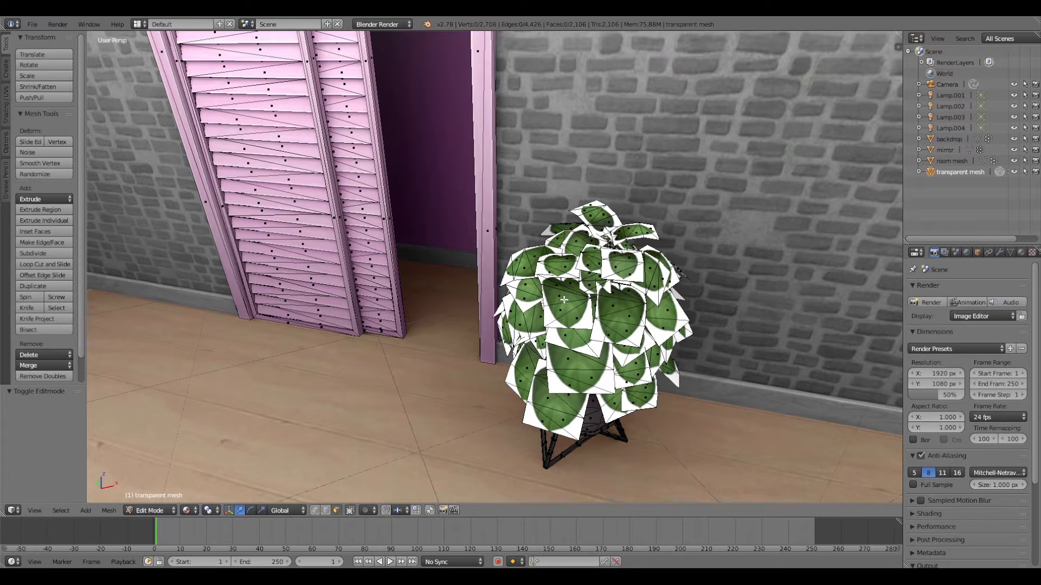
Step: Select several individual leaf faces on the potted plant and extend the selection to everything linked to them
{"action": "right_click", "coordinate": [563, 300]}
{"action": "right_click", "coordinate": [575, 318]}
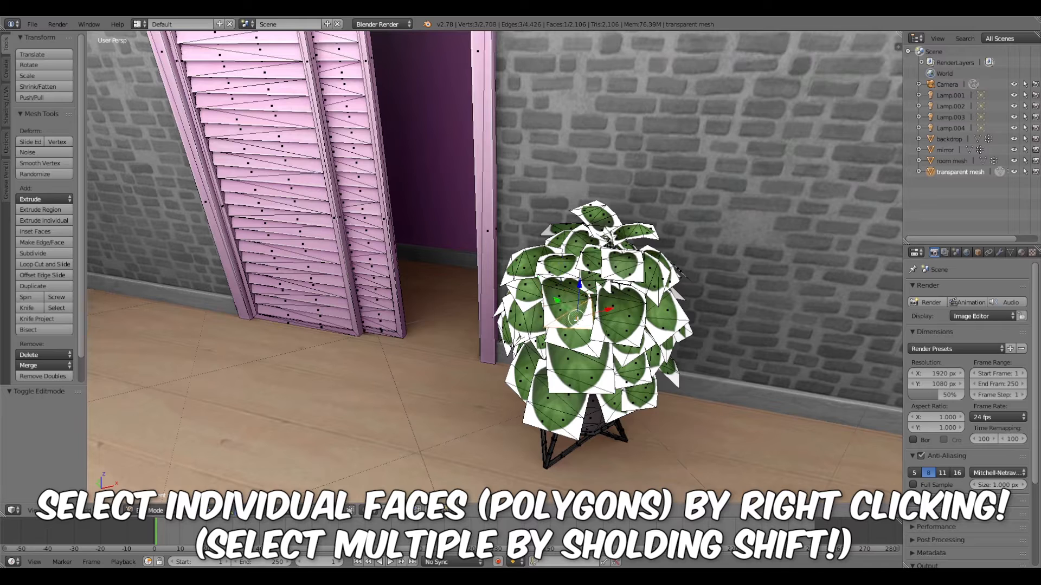
{"action": "right_click", "coordinate": [558, 312], "text": "shift"}
{"action": "right_click", "coordinate": [561, 291], "text": "shift"}
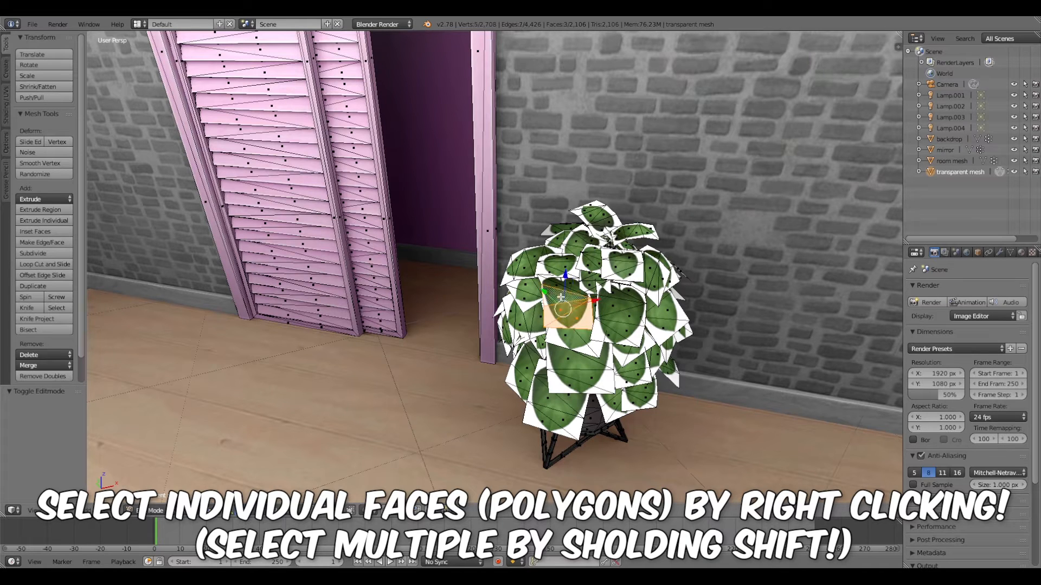
{"action": "right_click", "coordinate": [555, 285], "text": "shift"}
{"action": "right_click", "coordinate": [571, 284], "text": "shift"}
{"action": "right_click", "coordinate": [591, 268], "text": "shift"}
{"action": "right_click", "coordinate": [615, 267], "text": "shift"}
{"action": "right_click", "coordinate": [631, 277], "text": "shift"}
{"action": "right_click", "coordinate": [629, 314], "text": "shift"}
{"action": "right_click", "coordinate": [623, 332], "text": "shift"}
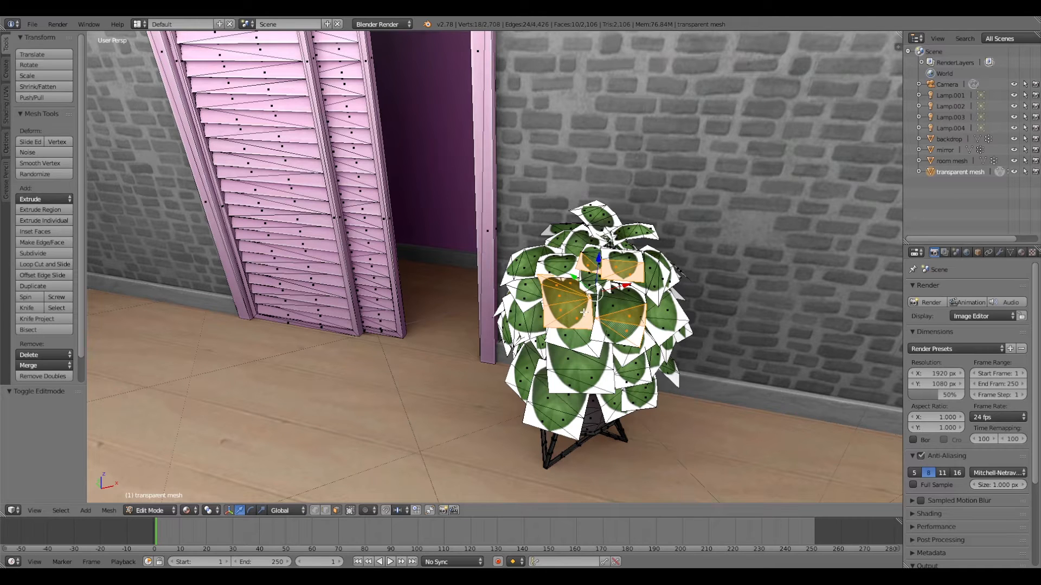
{"action": "key", "text": "ctrl+l"}
{"action": "scroll", "coordinate": [593, 306], "scroll_direction": "up", "scroll_amount": 2}
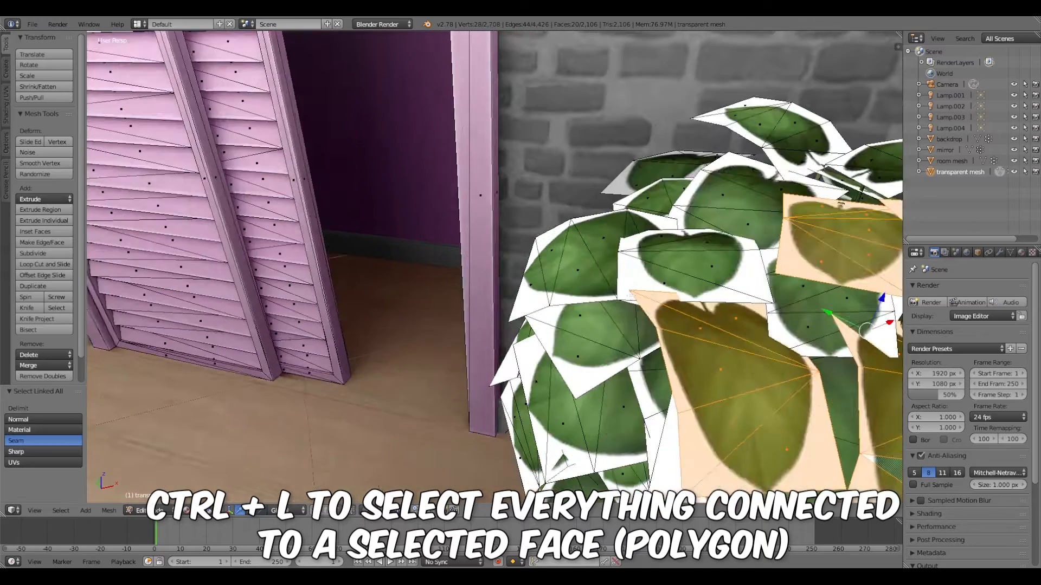
{"action": "scroll", "coordinate": [657, 285], "scroll_direction": "down", "scroll_amount": 1}
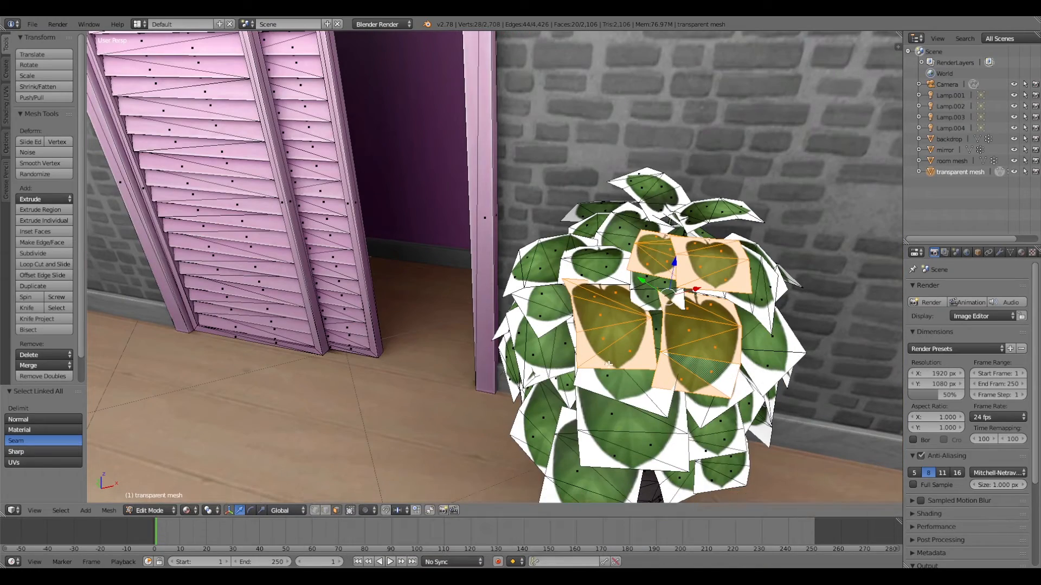
{"action": "scroll", "coordinate": [607, 363], "scroll_direction": "down", "scroll_amount": 3}
{"action": "middle_click_drag", "start_coordinate": [601, 360], "coordinate": [616, 309]}
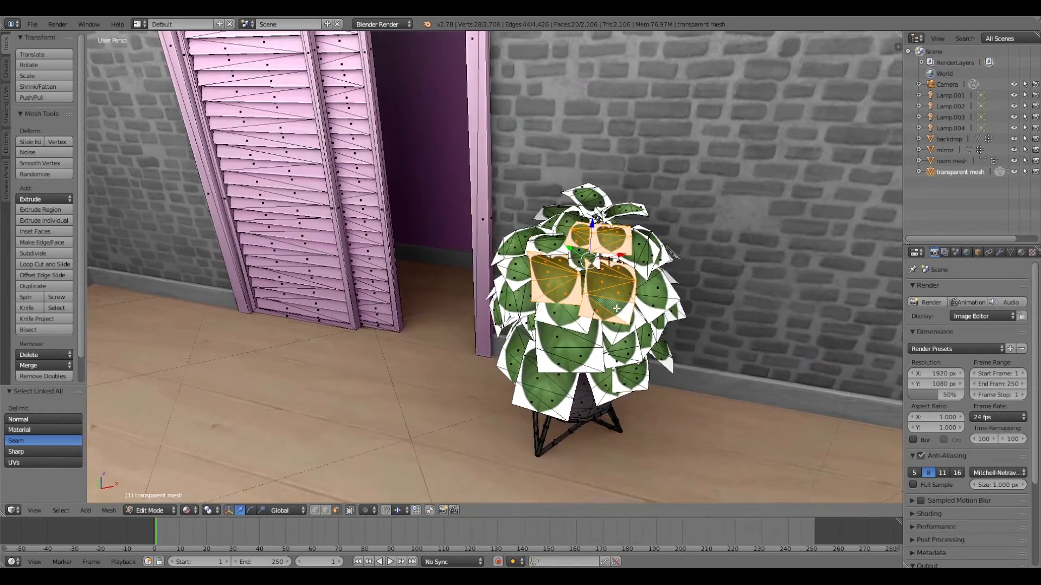
Step: Add more leaf faces across the plant to the selection, extend it to the linked geometry, and delete the selected faces
{"action": "right_click", "coordinate": [579, 325], "text": "shift"}
{"action": "right_click", "coordinate": [564, 337], "text": "shift"}
{"action": "right_click", "coordinate": [616, 309], "text": "shift"}
{"action": "right_click", "coordinate": [654, 307], "text": "shift"}
{"action": "right_click", "coordinate": [652, 259], "text": "shift"}
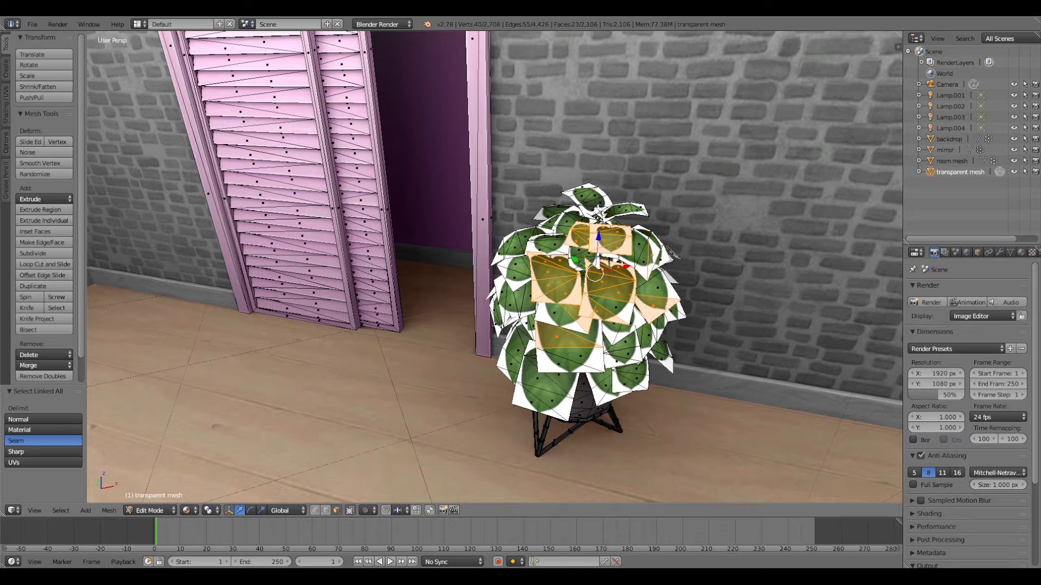
{"action": "right_click", "coordinate": [601, 203], "text": "shift"}
{"action": "right_click", "coordinate": [544, 261], "text": "shift"}
{"action": "right_click", "coordinate": [545, 398], "text": "shift"}
{"action": "right_click", "coordinate": [645, 331], "text": "shift"}
{"action": "right_click", "coordinate": [628, 352], "text": "shift"}
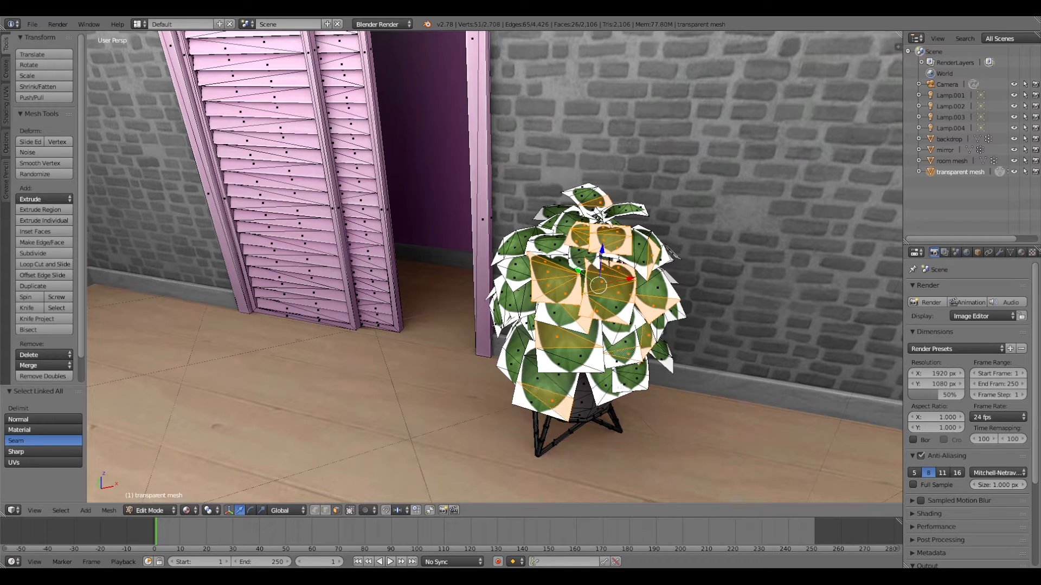
{"action": "right_click", "coordinate": [630, 382], "text": "shift"}
{"action": "key", "text": "ctrl+l"}
{"action": "key", "text": "x"}
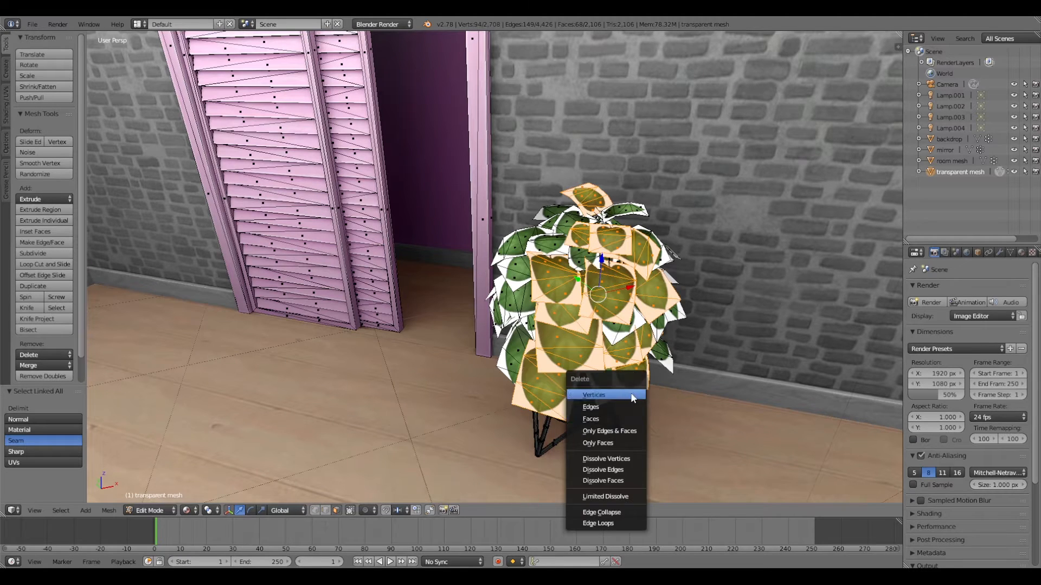
{"action": "left_click", "coordinate": [595, 420]}
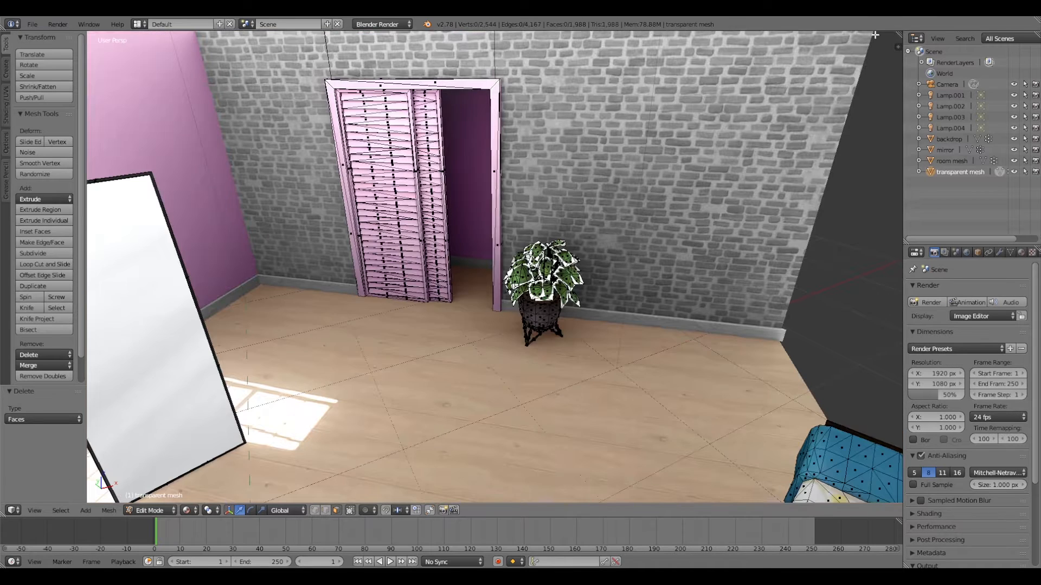
Step: Split the 3D View into two areas and change the new area to the UV/Image Editor
{"action": "left_click_drag", "start_coordinate": [898, 33], "coordinate": [432, 124]}
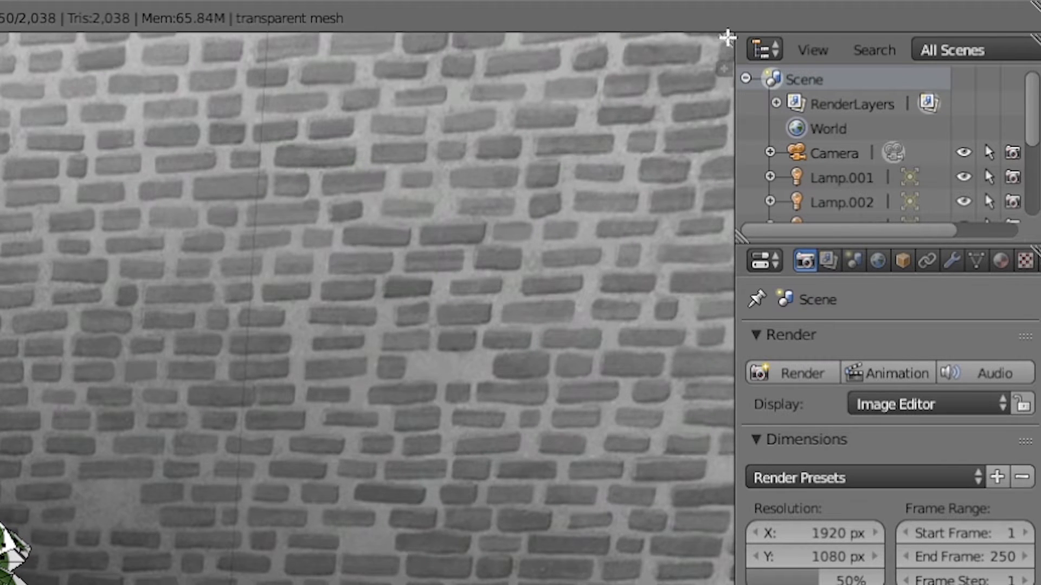
{"action": "left_click_drag", "start_coordinate": [728, 37], "coordinate": [485, 76]}
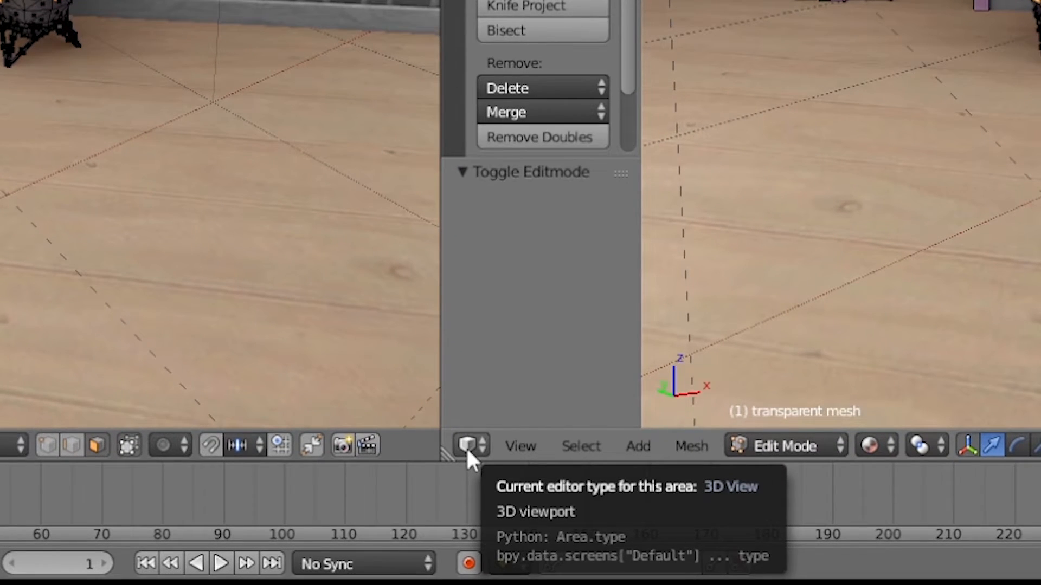
{"action": "left_click", "coordinate": [467, 446]}
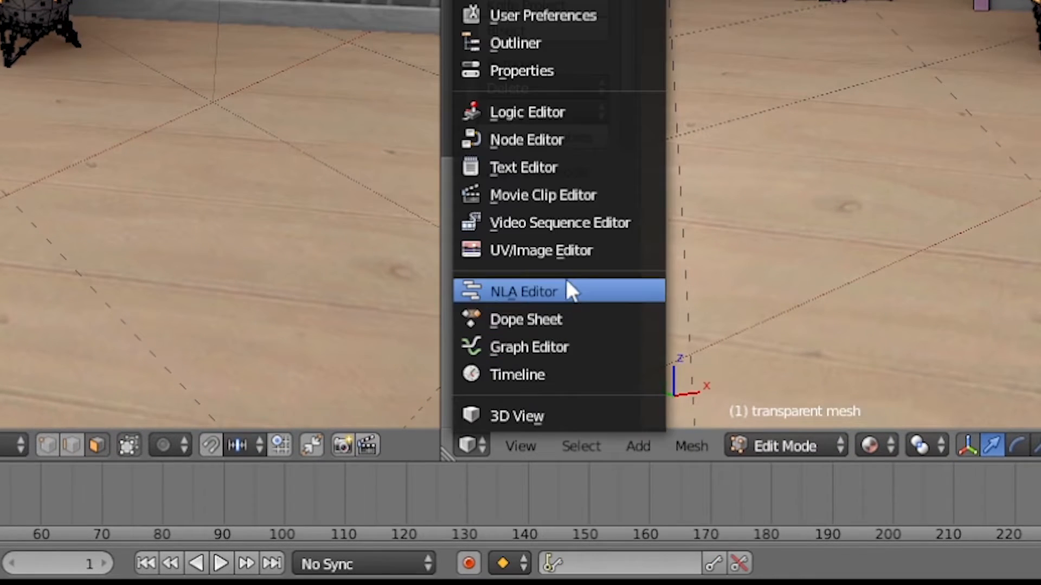
{"action": "left_click", "coordinate": [579, 253]}
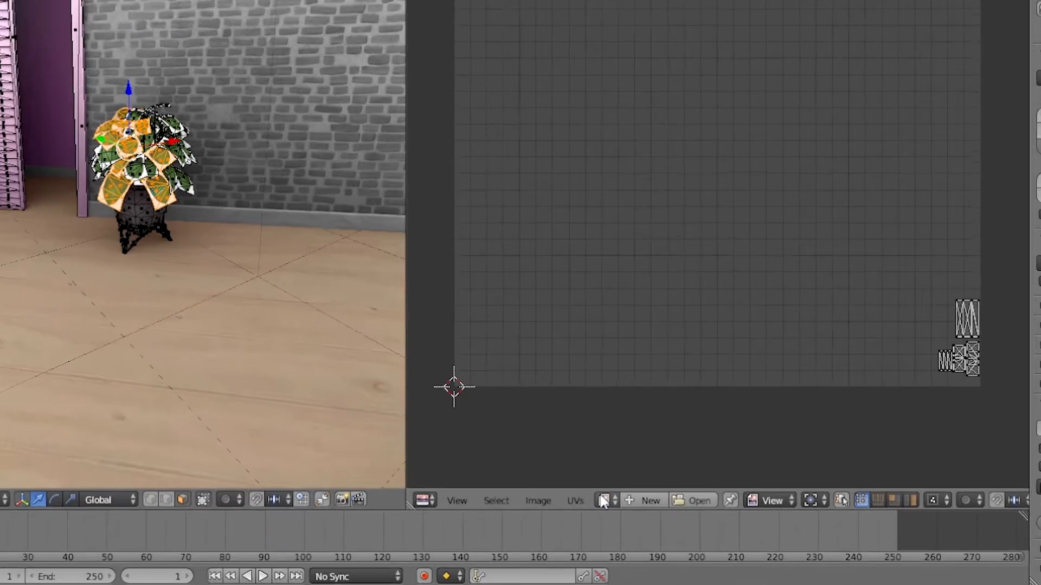
Step: Show the DIFFUSE.001 texture behind the UVs and look closely at where the selected leaves are mapped
{"action": "left_click", "coordinate": [618, 510]}
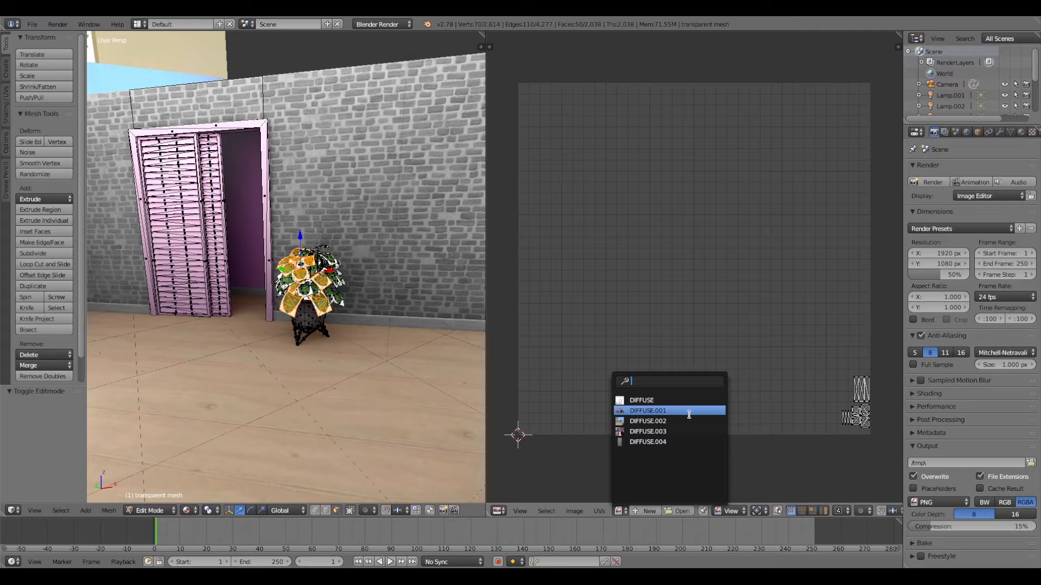
{"action": "left_click", "coordinate": [688, 411]}
{"action": "key", "text": "Home"}
{"action": "key", "text": "g"}
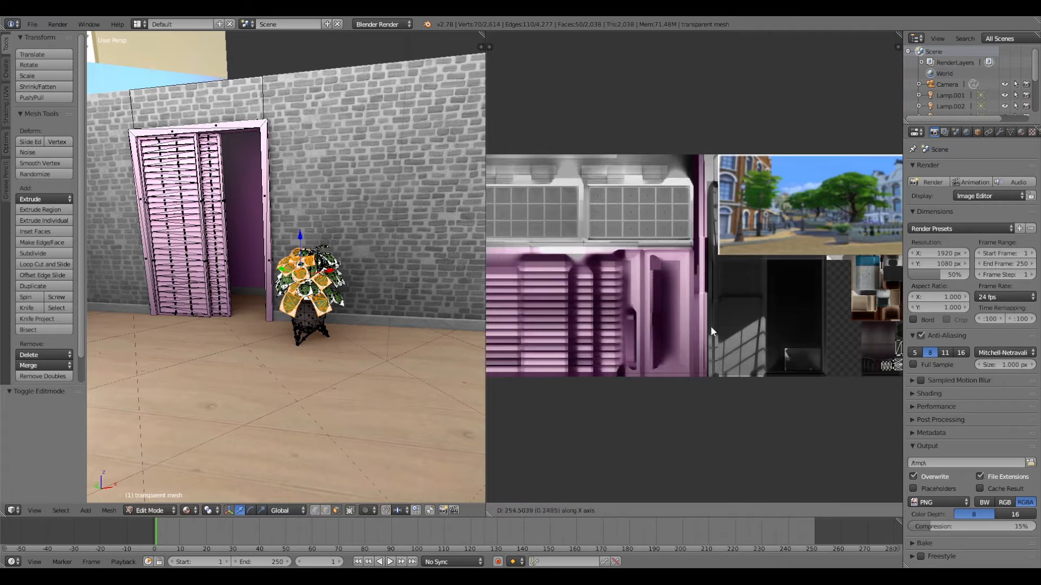
{"action": "key", "text": "x"}
{"action": "left_click", "coordinate": [688, 348]}
{"action": "middle_click_drag", "start_coordinate": [701, 276], "coordinate": [667, 311]}
{"action": "scroll", "coordinate": [714, 342], "scroll_direction": "up", "scroll_amount": 6}
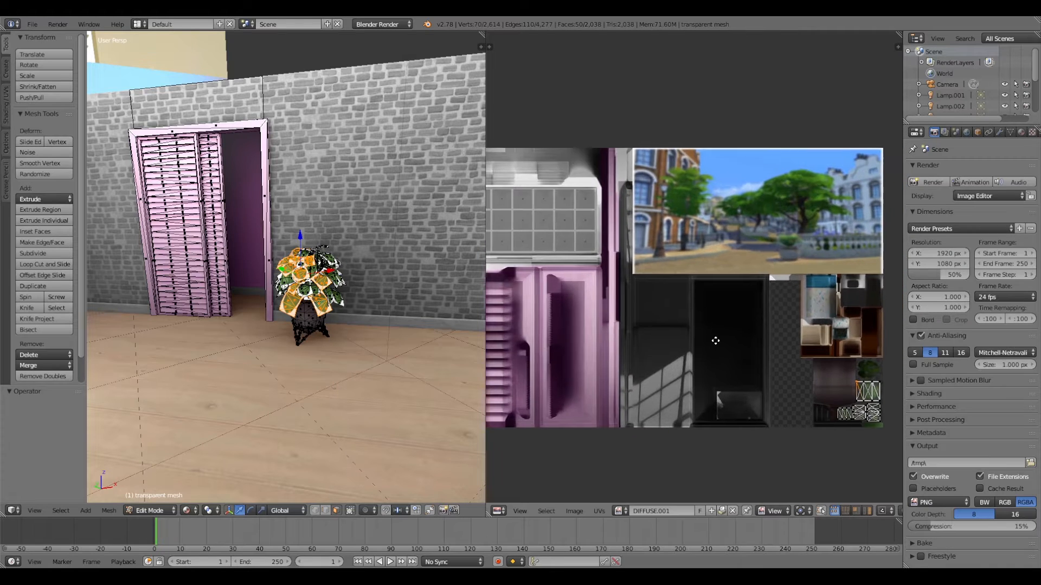
{"action": "scroll", "coordinate": [352, 301], "scroll_direction": "up", "scroll_amount": 8}
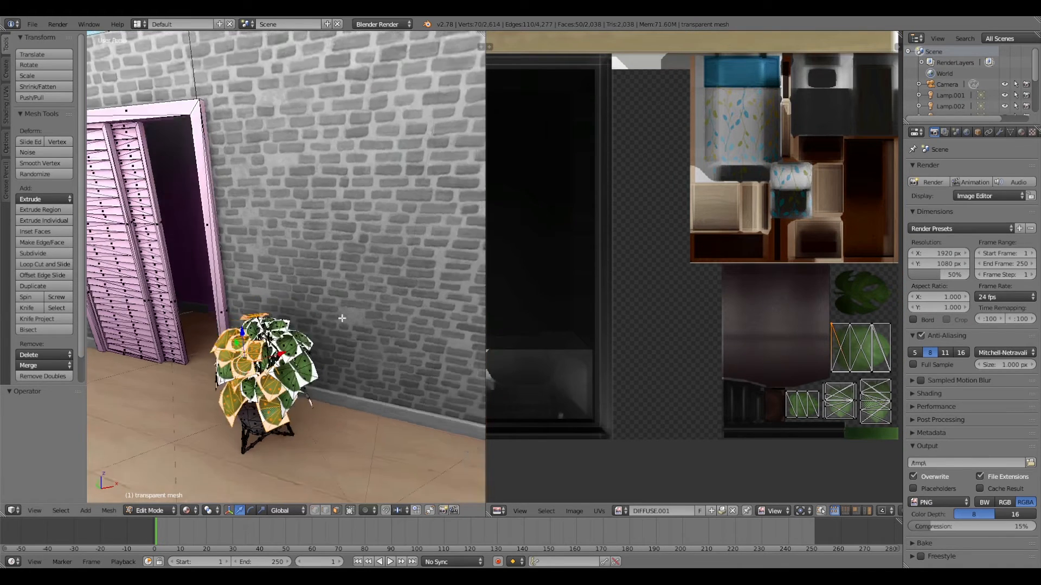
Step: Keep UV and mesh selection in sync, review the full UV layout, and select a single plant pot face in it
{"action": "right_click", "coordinate": [845, 393]}
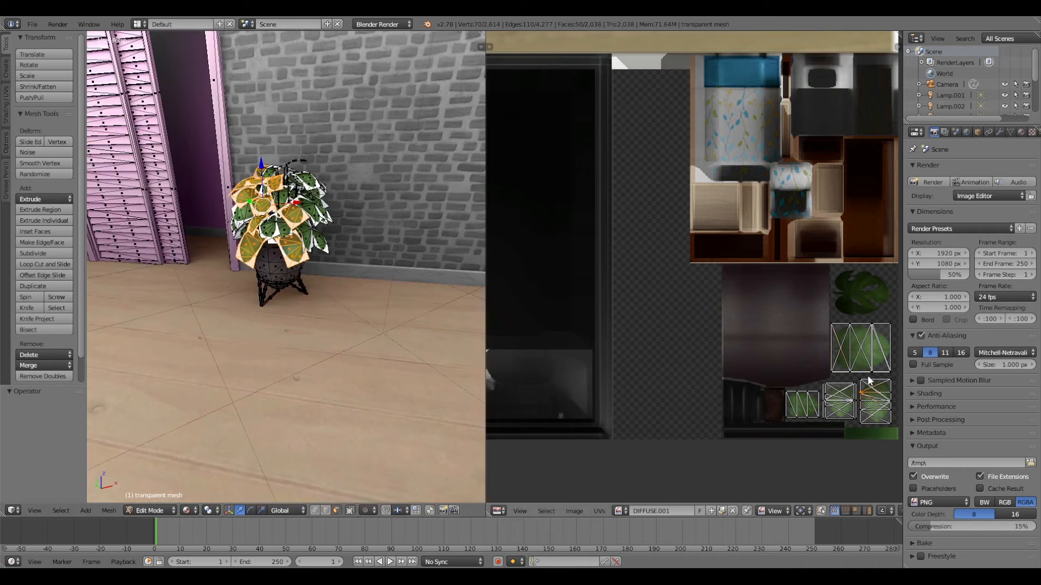
{"action": "middle_click_drag", "start_coordinate": [819, 420], "coordinate": [730, 393]}
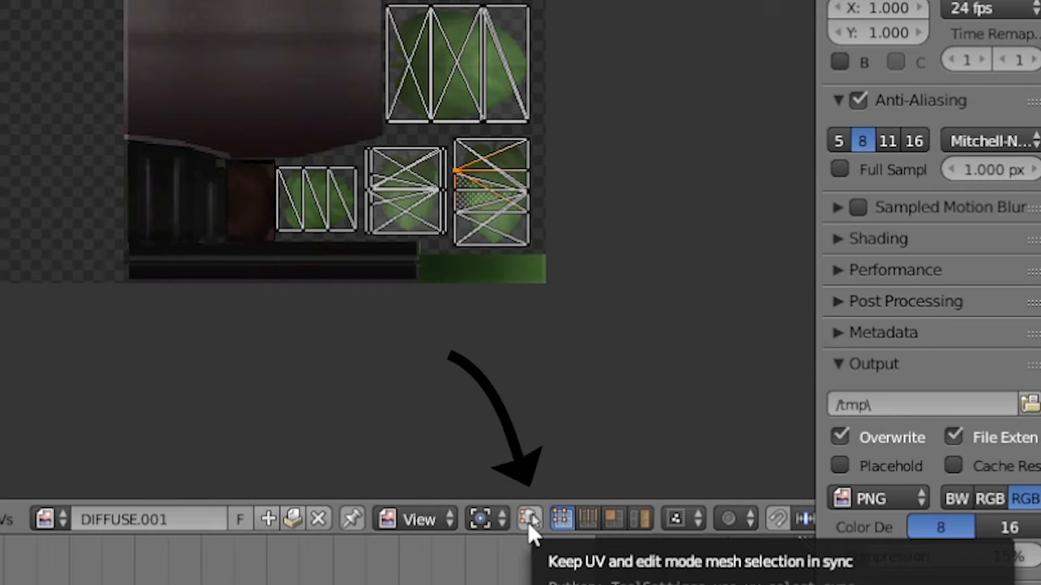
{"action": "left_click", "coordinate": [529, 520]}
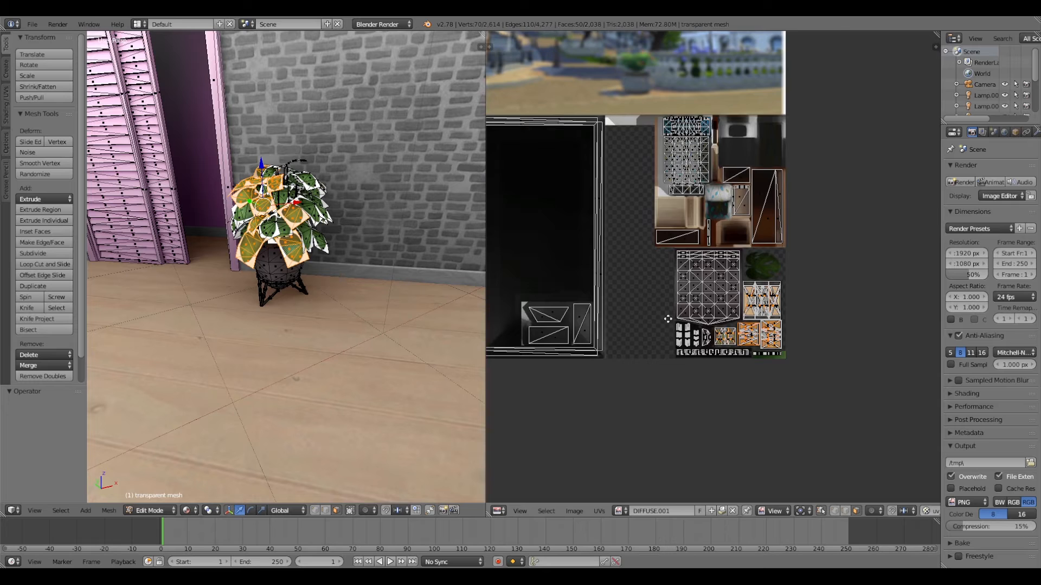
{"action": "scroll", "coordinate": [828, 407], "scroll_direction": "up", "scroll_amount": 3}
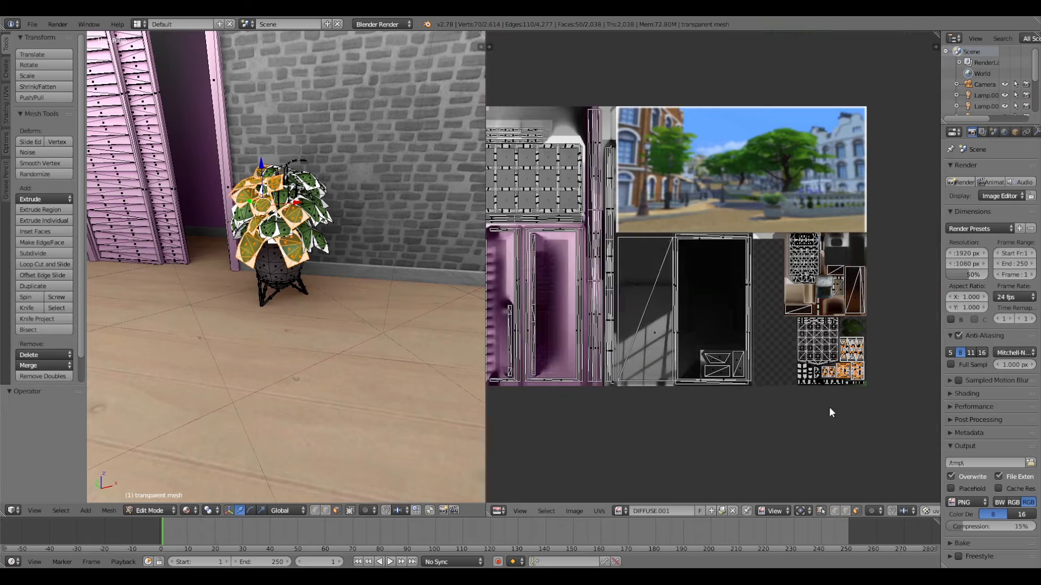
{"action": "scroll", "coordinate": [624, 347], "scroll_direction": "down", "scroll_amount": 2}
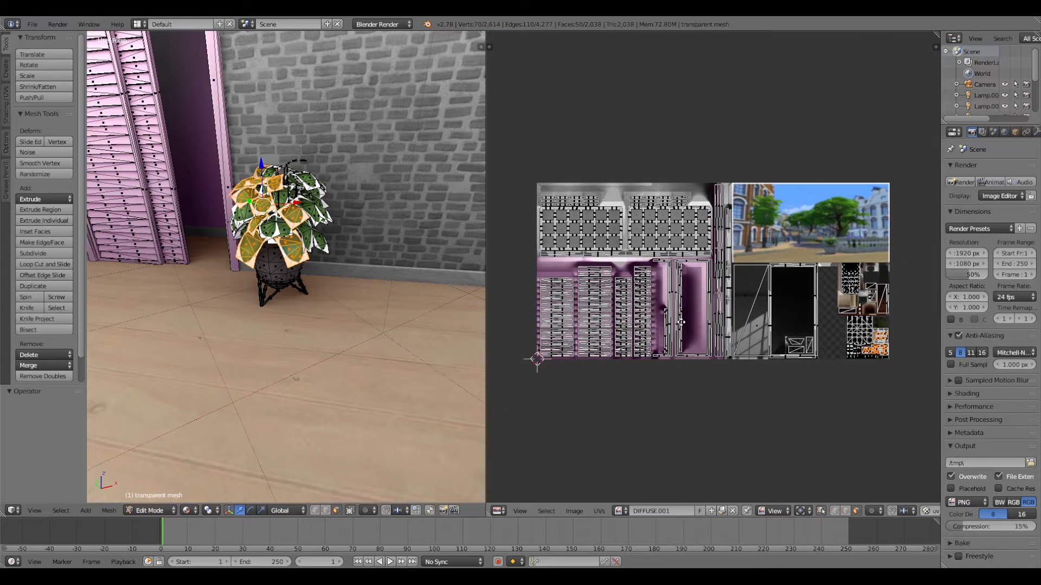
{"action": "scroll", "coordinate": [619, 289], "scroll_direction": "up", "scroll_amount": 3}
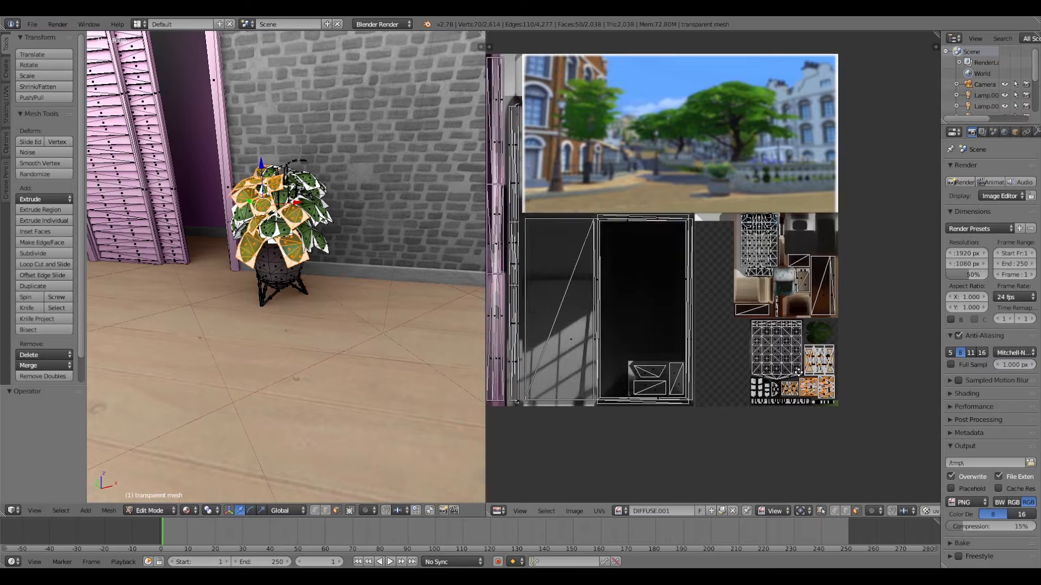
{"action": "right_click", "coordinate": [770, 342]}
Step: Box-select all the potted plant's UV islands, pot and legs included, and delete the corresponding faces
{"action": "middle_click_drag", "start_coordinate": [723, 388], "coordinate": [782, 376]}
{"action": "middle_click_drag", "start_coordinate": [843, 422], "coordinate": [782, 414]}
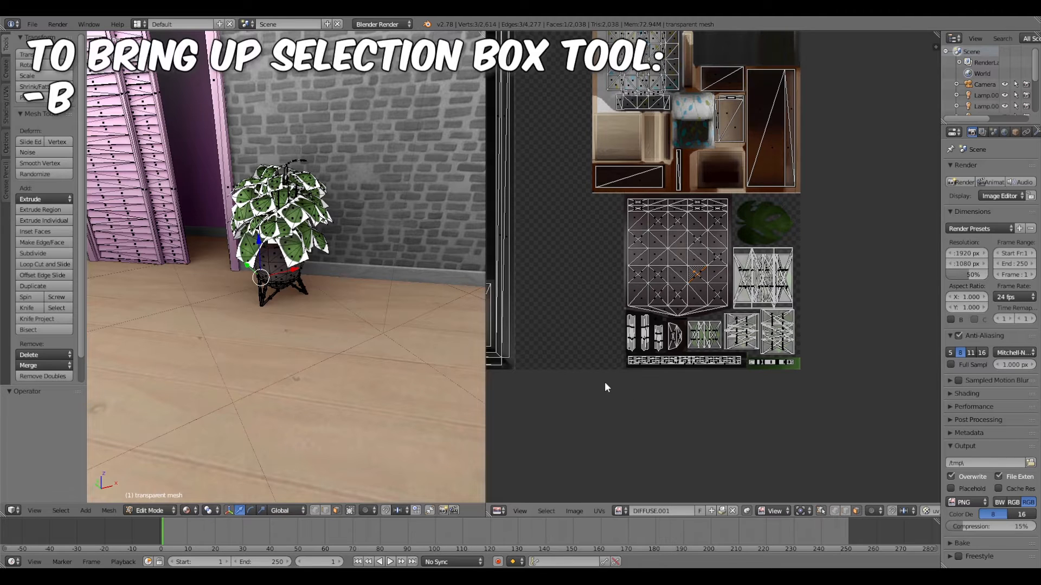
{"action": "key", "text": "b"}
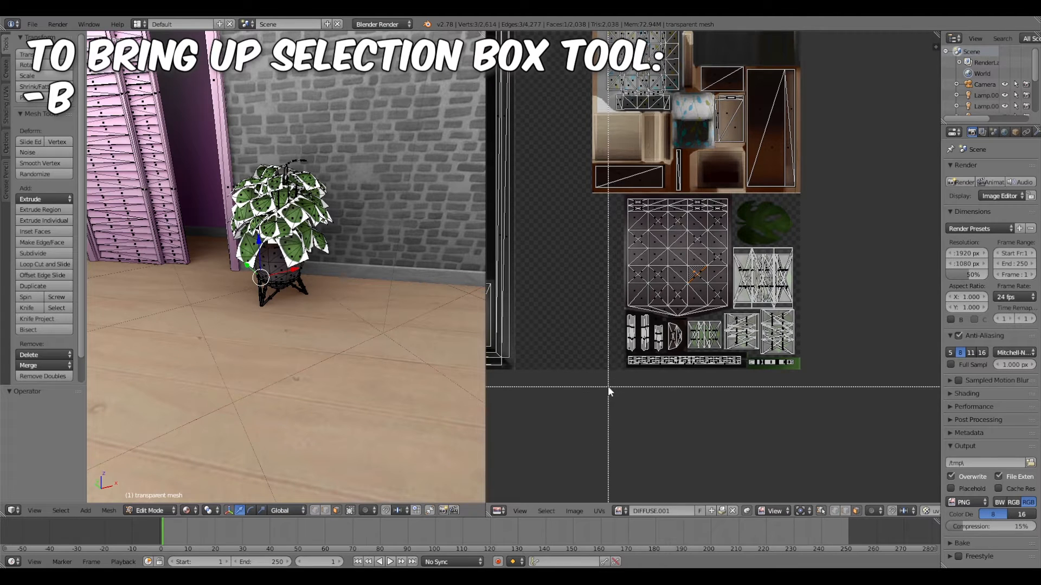
{"action": "left_click_drag", "start_coordinate": [608, 386], "coordinate": [822, 196]}
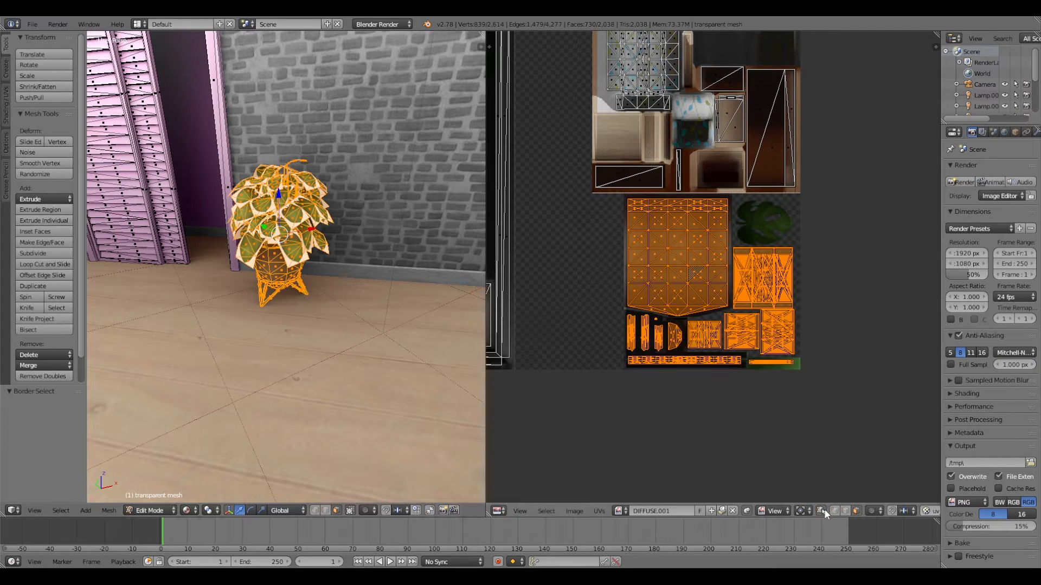
{"action": "key", "text": "ctrl+z"}
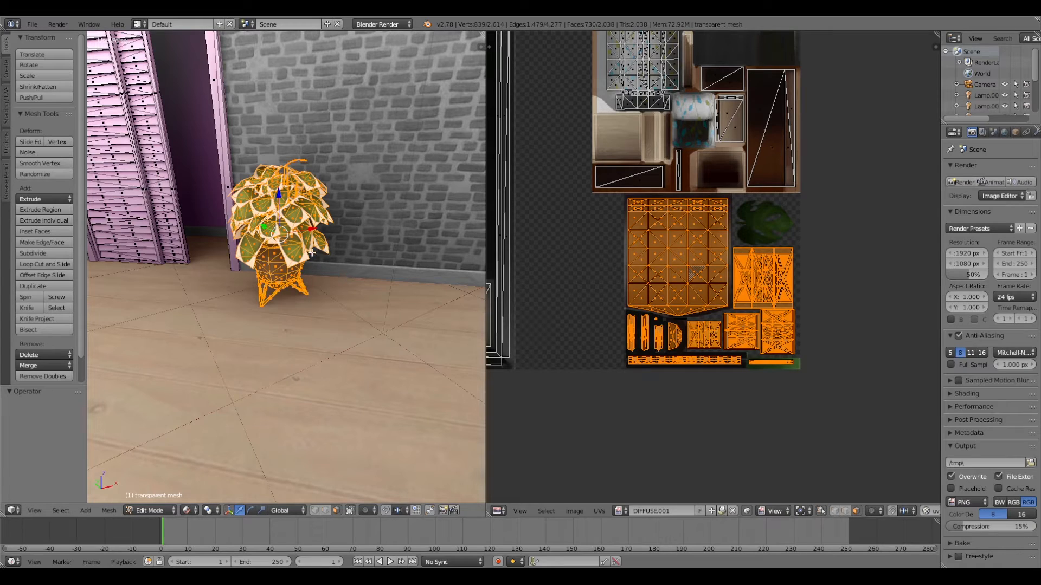
{"action": "key", "text": "x"}
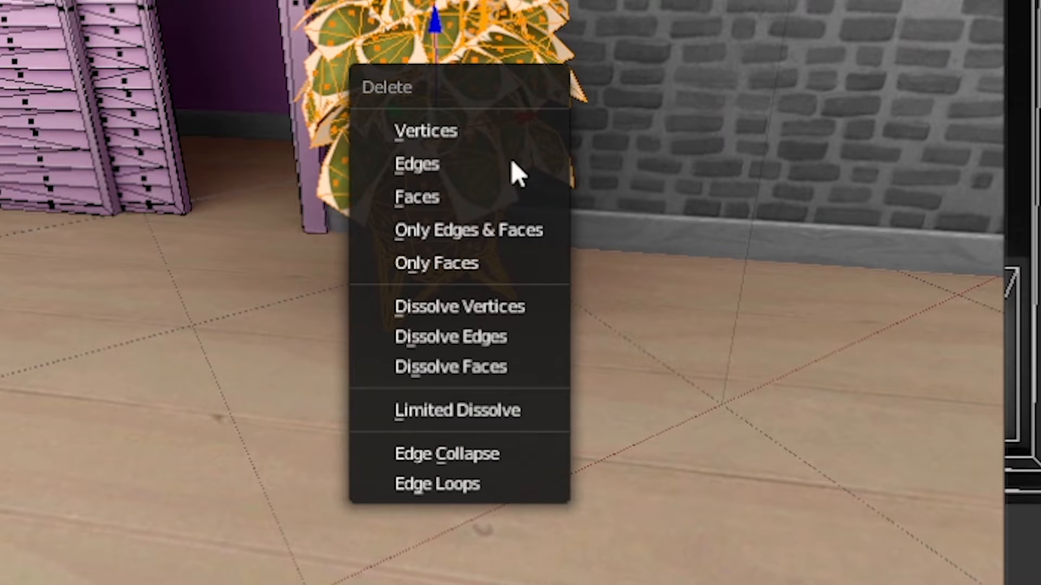
{"action": "left_click", "coordinate": [499, 190]}
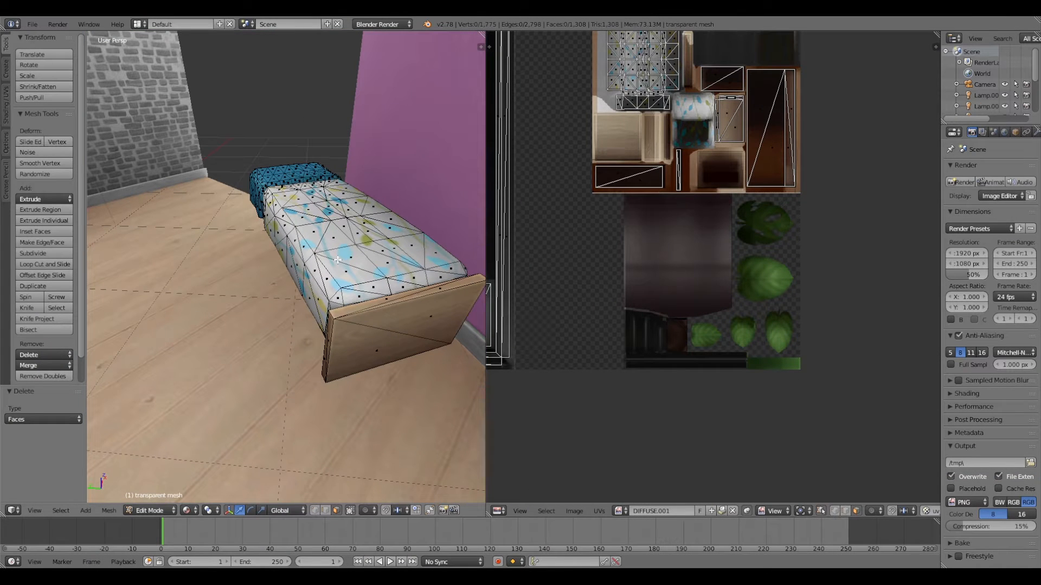
Step: Select the bed's mesh by extending from a face on its cover to the linked geometry, and delete its faces
{"action": "right_click", "coordinate": [337, 260]}
{"action": "scroll", "coordinate": [653, 287], "scroll_direction": "down", "scroll_amount": 3}
{"action": "middle_click_drag", "start_coordinate": [653, 288], "coordinate": [663, 328]}
{"action": "scroll", "coordinate": [662, 328], "scroll_direction": "up", "scroll_amount": 2}
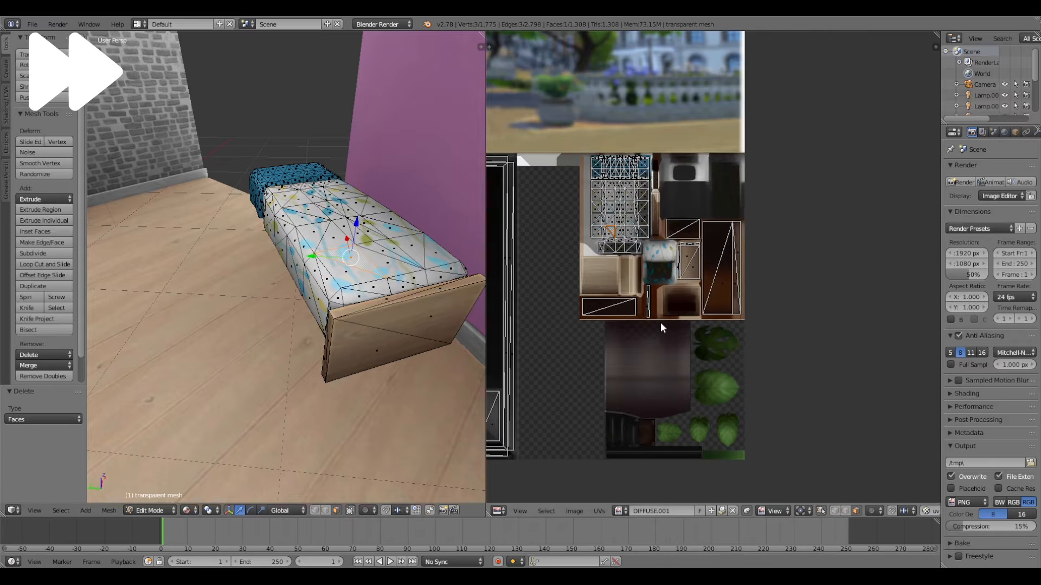
{"action": "key", "text": "ctrl+l"}
{"action": "key", "text": "x"}
{"action": "left_click", "coordinate": [260, 282]}
Step: Leave editing of the transparent mesh and open the backdrop mesh for editing at the bushes outside the window
{"action": "scroll", "coordinate": [315, 258], "scroll_direction": "down", "scroll_amount": 5}
{"action": "middle_click_drag", "start_coordinate": [315, 258], "coordinate": [349, 269]}
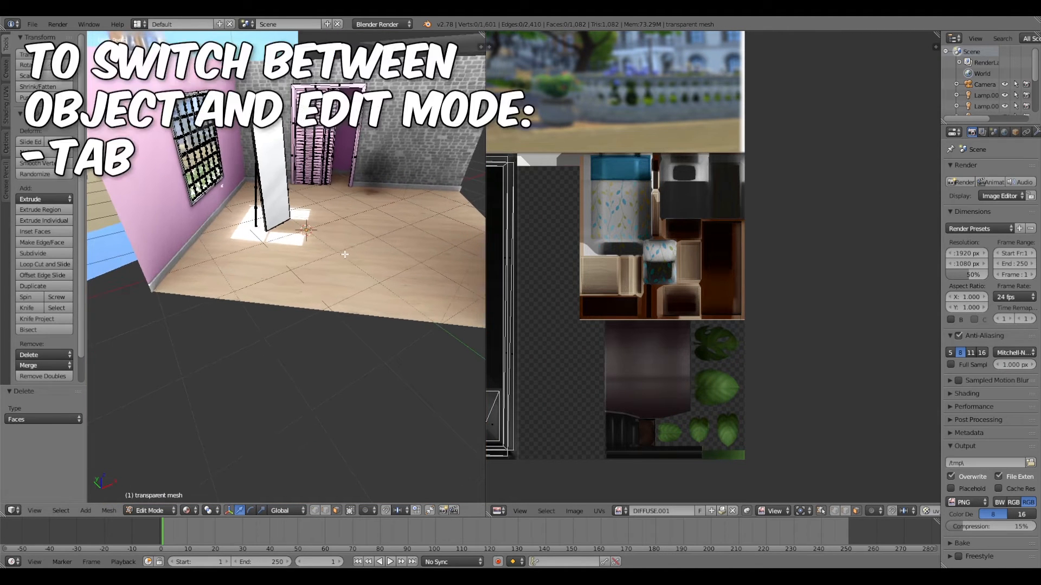
{"action": "key", "text": "Tab"}
{"action": "middle_click_drag", "start_coordinate": [347, 232], "coordinate": [308, 248]}
{"action": "scroll", "coordinate": [308, 247], "scroll_direction": "up", "scroll_amount": 4}
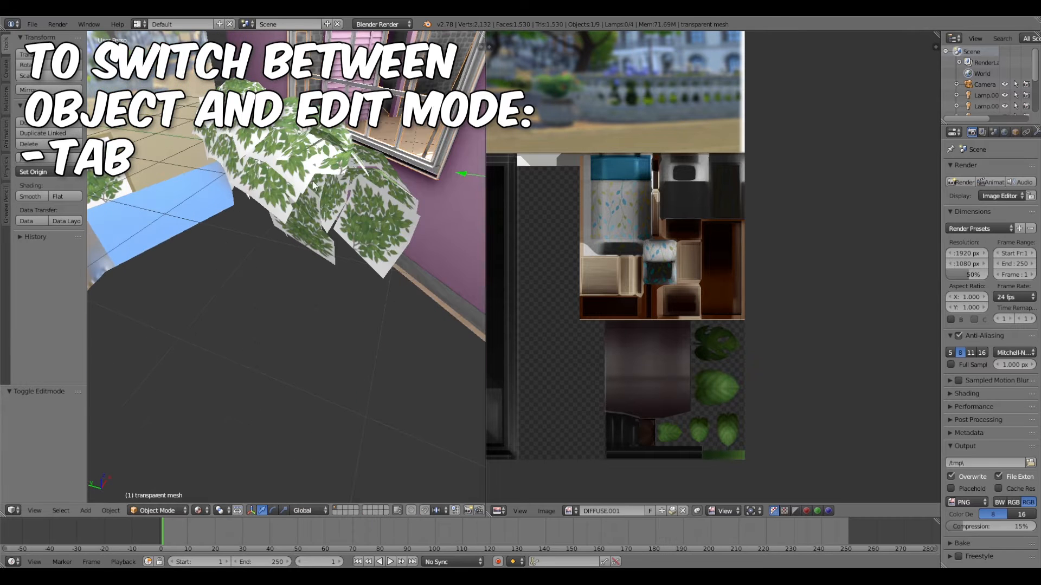
{"action": "scroll", "coordinate": [307, 248], "scroll_direction": "down", "scroll_amount": 2}
{"action": "key", "text": "Tab"}
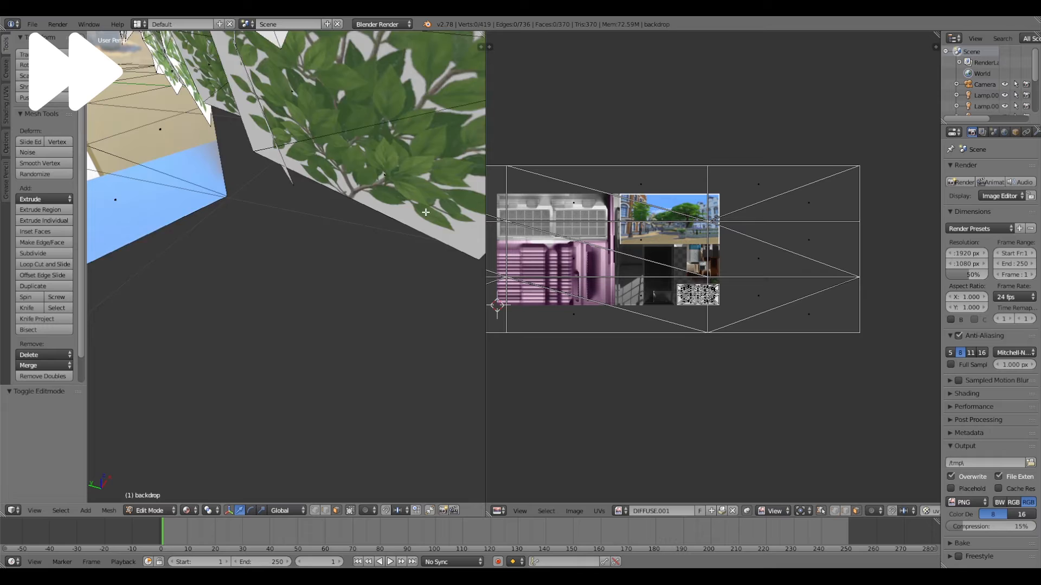
Step: Select the bush foliage beneath the window with its linked geometry, group by group, and delete the faces
{"action": "scroll", "coordinate": [316, 183], "scroll_direction": "down", "scroll_amount": 5}
{"action": "key", "text": "ctrl+l"}
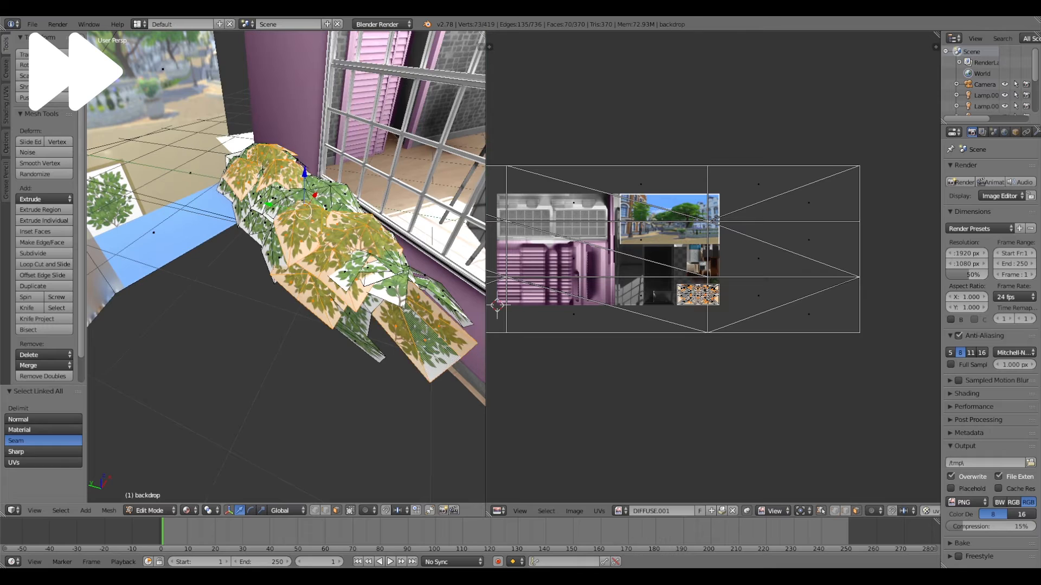
{"action": "key", "text": "x"}
{"action": "key", "text": "ctrl+l"}
{"action": "key", "text": "x"}
{"action": "key", "text": "ctrl+l"}
{"action": "key", "text": "x"}
{"action": "key", "text": "ctrl+l"}
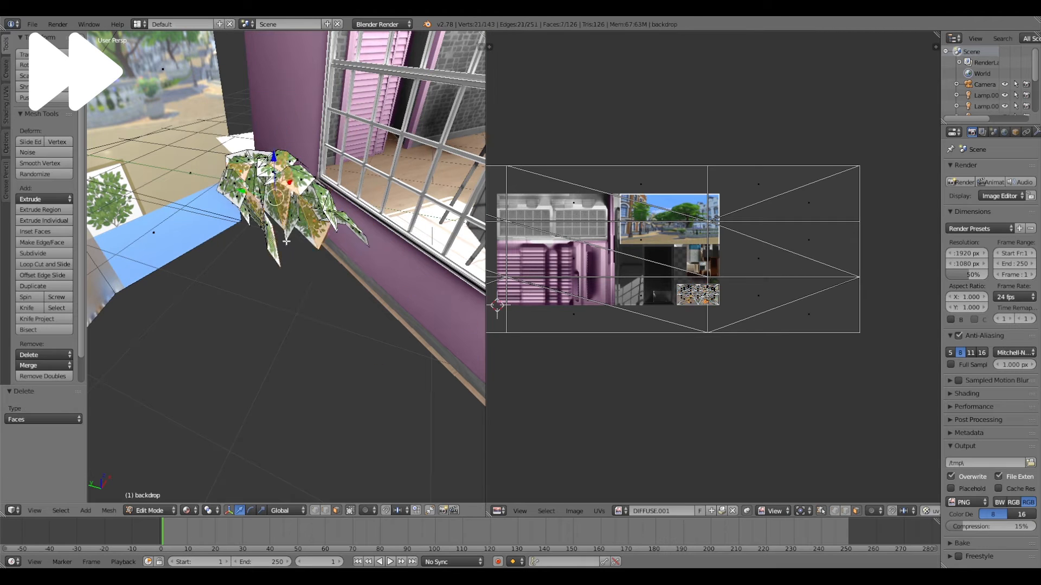
{"action": "key", "text": "x"}
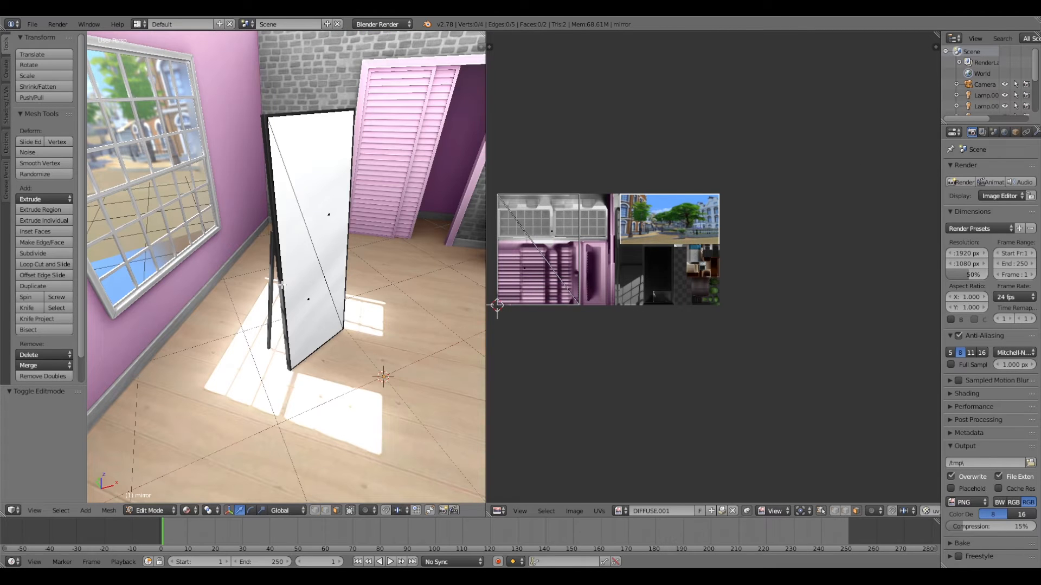
Step: Open the transparent mesh for editing, box-select the standing mirror's frame in the UV layout, and delete those faces
{"action": "key", "text": "Tab"}
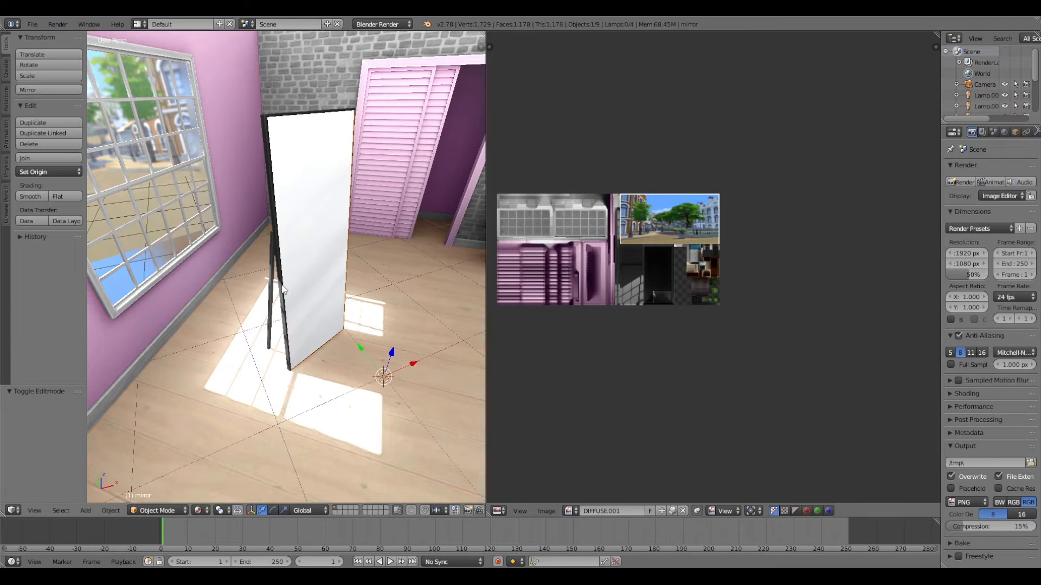
{"action": "right_click", "coordinate": [282, 289]}
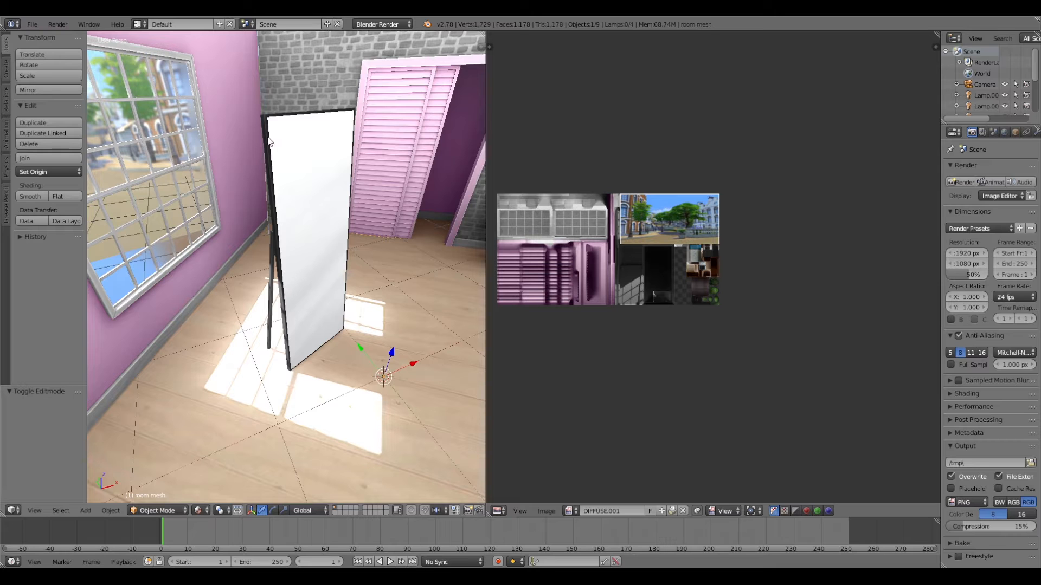
{"action": "scroll", "coordinate": [283, 262], "scroll_direction": "up", "scroll_amount": 3}
{"action": "scroll", "coordinate": [284, 263], "scroll_direction": "down", "scroll_amount": 3}
{"action": "right_click", "coordinate": [281, 262]}
{"action": "key", "text": "Tab"}
{"action": "scroll", "coordinate": [683, 261], "scroll_direction": "up", "scroll_amount": 5}
{"action": "middle_click_drag", "start_coordinate": [683, 367], "coordinate": [797, 394]}
{"action": "key", "text": "b"}
{"action": "left_click_drag", "start_coordinate": [772, 413], "coordinate": [595, 208]}
{"action": "key", "text": "x"}
{"action": "left_click", "coordinate": [260, 239]}
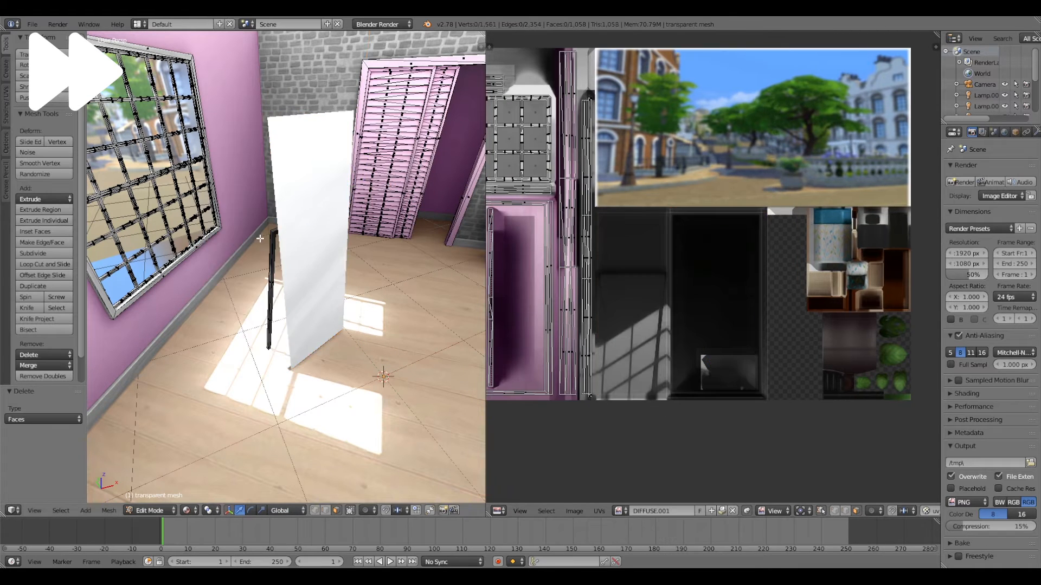
{"action": "key", "text": "Tab"}
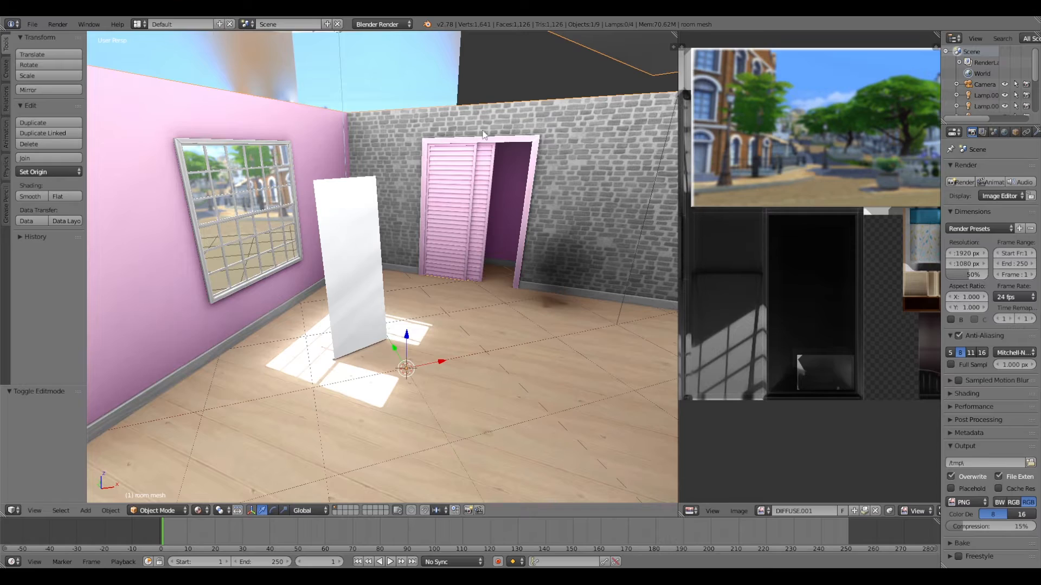
Step: Select the closet doors and door frame in the transparent mesh by box-selecting their UVs, and delete the faces
{"action": "middle_click_drag", "start_coordinate": [460, 243], "coordinate": [402, 243], "text": "shift"}
{"action": "scroll", "coordinate": [457, 241], "scroll_direction": "up", "scroll_amount": 2}
{"action": "right_click", "coordinate": [401, 243]}
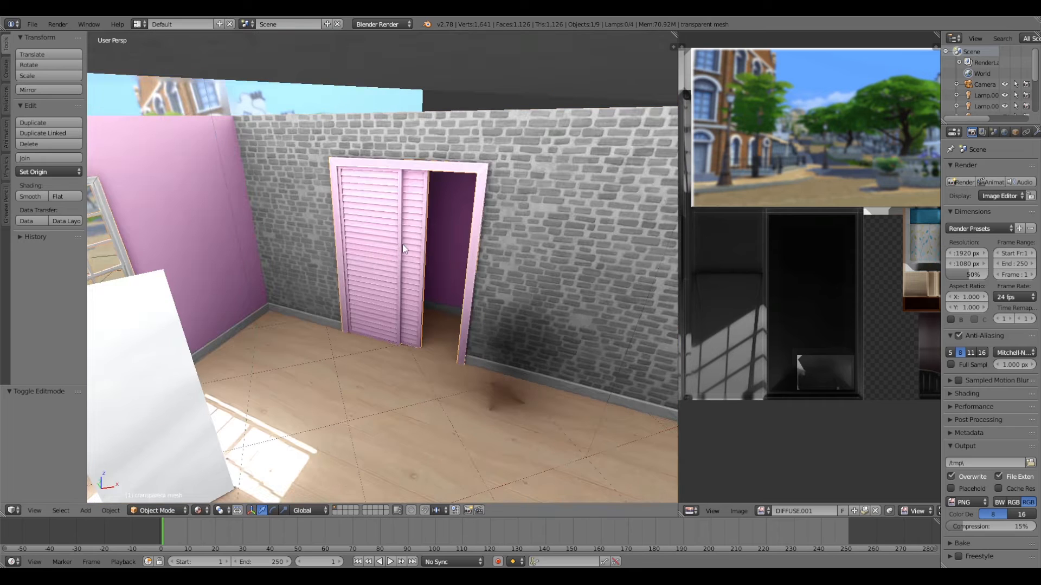
{"action": "key", "text": "Tab"}
{"action": "right_click", "coordinate": [411, 256]}
{"action": "scroll", "coordinate": [461, 271], "scroll_direction": "up", "scroll_amount": 3}
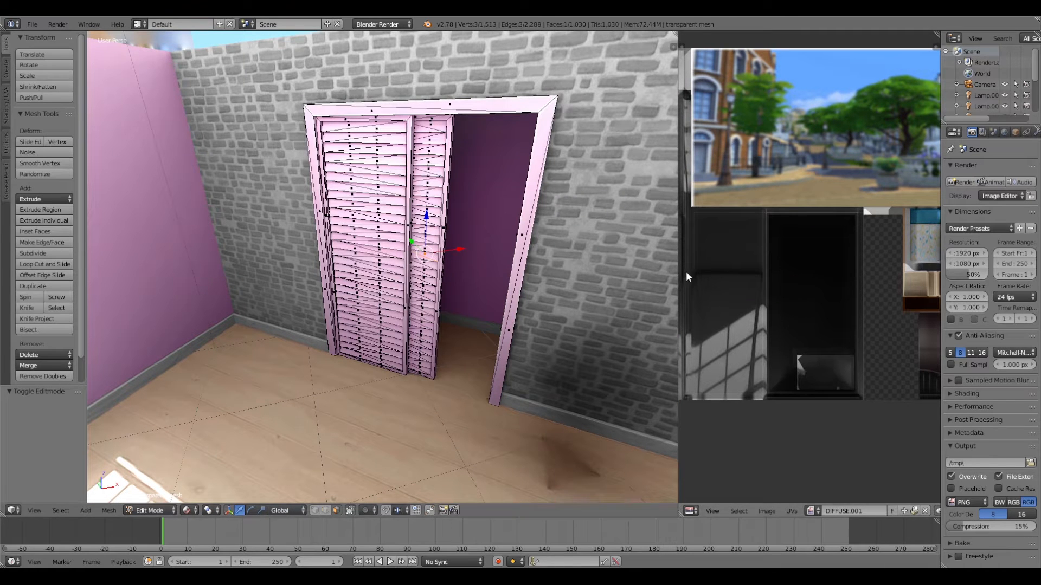
{"action": "left_click_drag", "start_coordinate": [678, 276], "coordinate": [516, 275]}
{"action": "middle_click_drag", "start_coordinate": [619, 230], "coordinate": [888, 246]}
{"action": "scroll", "coordinate": [815, 332], "scroll_direction": "down", "scroll_amount": 1}
{"action": "key", "text": "b"}
{"action": "left_click_drag", "start_coordinate": [839, 209], "coordinate": [556, 371]}
{"action": "key", "text": "x"}
{"action": "left_click", "coordinate": [477, 363]}
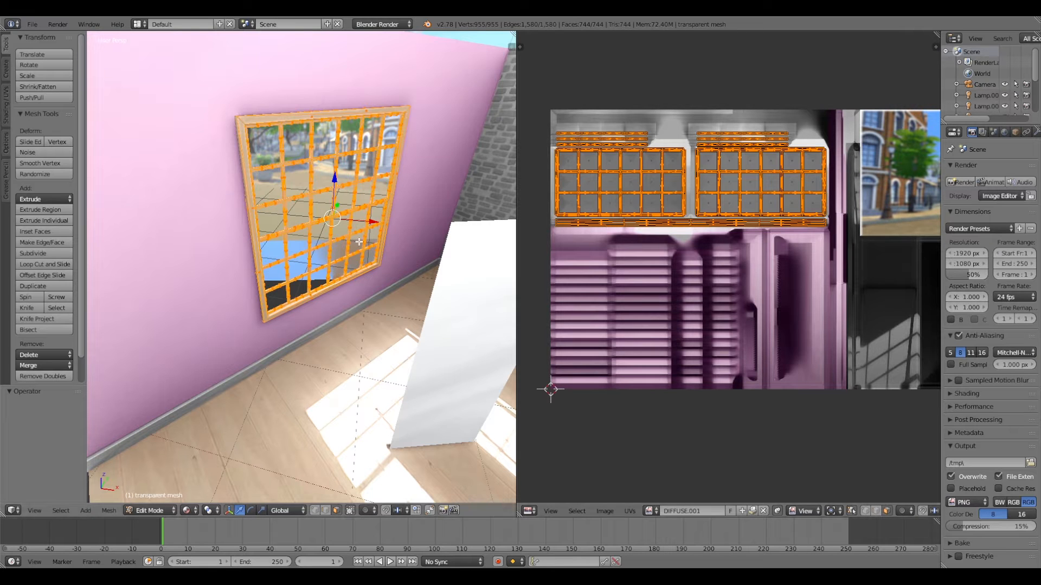
Step: Delete the selected faces of the window frame and its grid bars
{"action": "key", "text": "x"}
{"action": "left_click", "coordinate": [329, 213]}
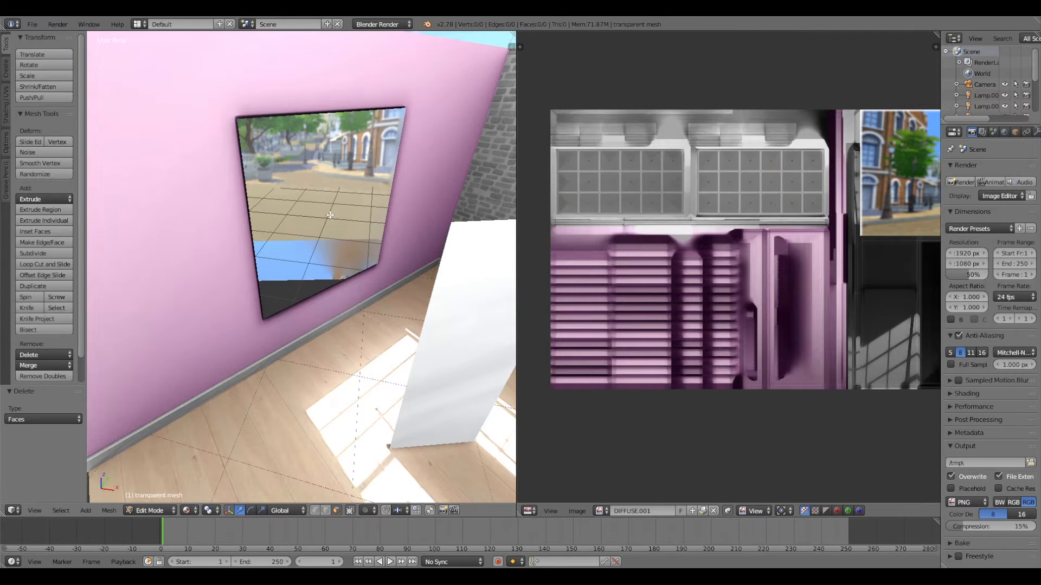
{"action": "scroll", "coordinate": [339, 238], "scroll_direction": "down", "scroll_amount": 3}
{"action": "middle_click_drag", "start_coordinate": [353, 240], "coordinate": [370, 274]}
{"action": "scroll", "coordinate": [355, 286], "scroll_direction": "up", "scroll_amount": 3}
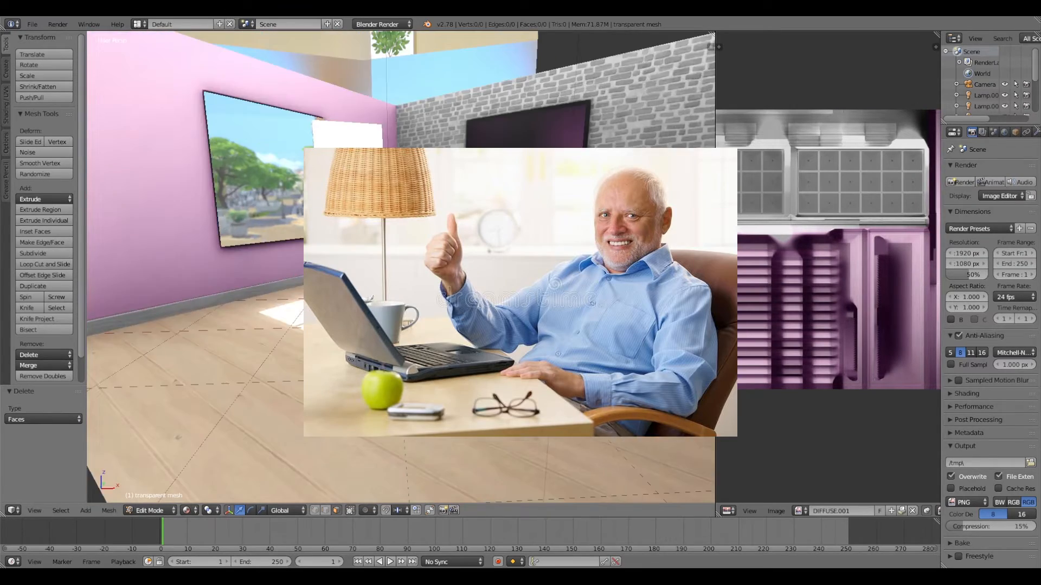
Step: Open the room mesh for editing, select a closet floor face, and show the DIFFUSE.003 texture behind its UVs
{"action": "middle_click_drag", "start_coordinate": [371, 277], "coordinate": [314, 325]}
{"action": "left_click_drag", "start_coordinate": [716, 304], "coordinate": [528, 337]}
{"action": "middle_click_drag", "start_coordinate": [332, 267], "coordinate": [348, 244]}
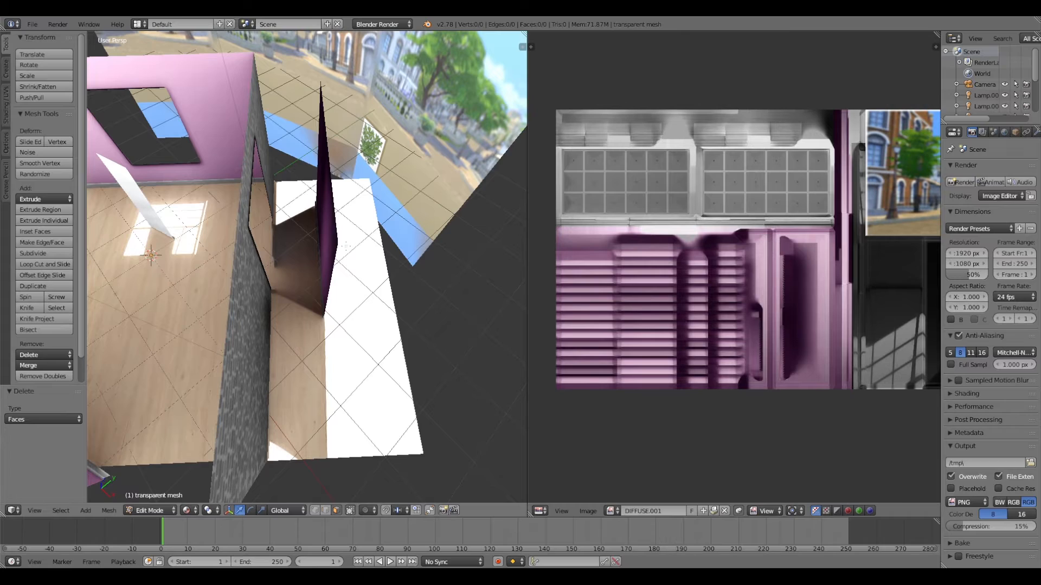
{"action": "key", "text": "Tab"}
{"action": "right_click", "coordinate": [327, 237]}
{"action": "key", "text": "Tab"}
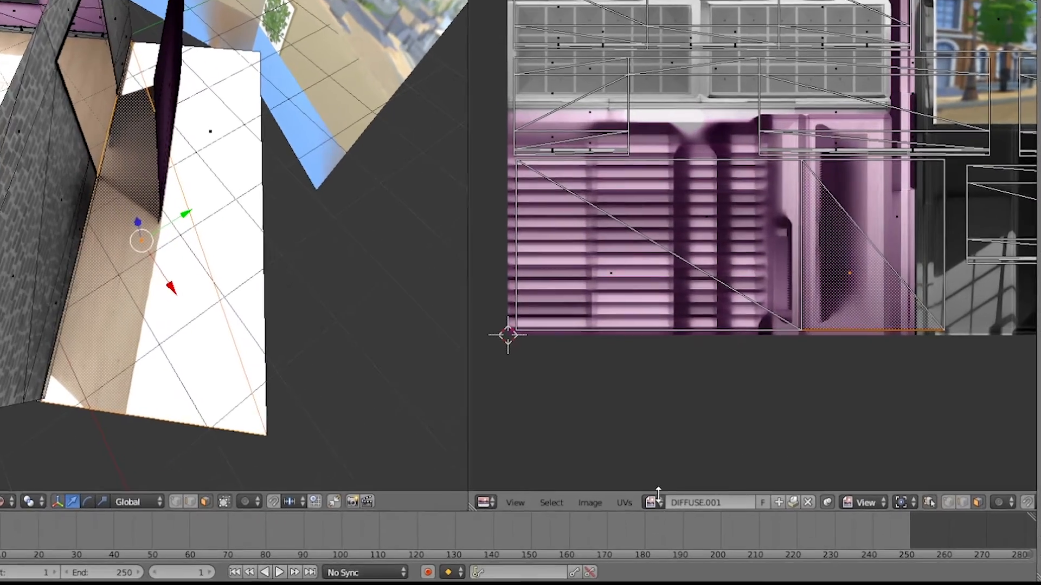
{"action": "left_click", "coordinate": [661, 511]}
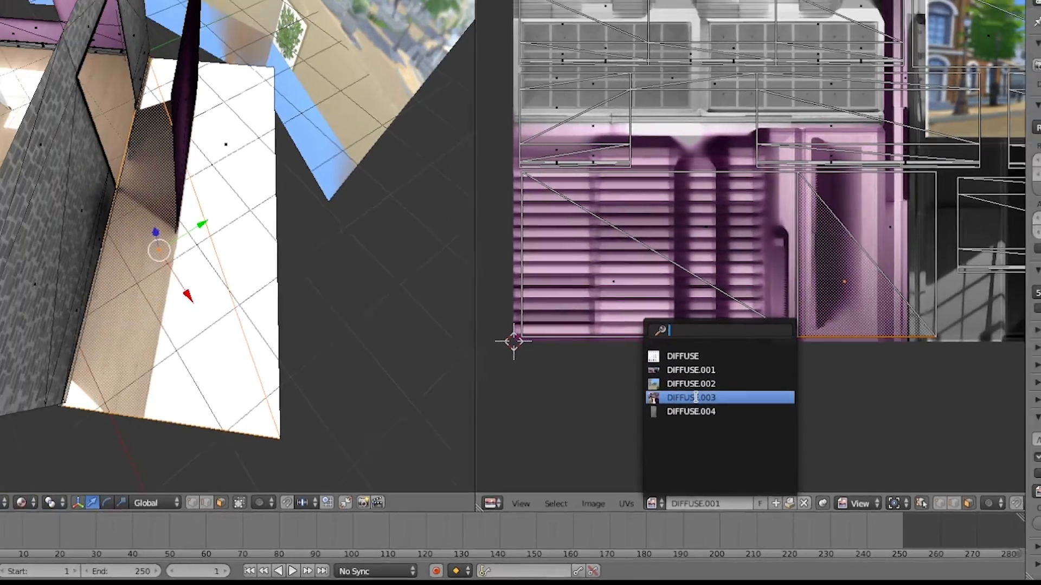
{"action": "left_click", "coordinate": [700, 349]}
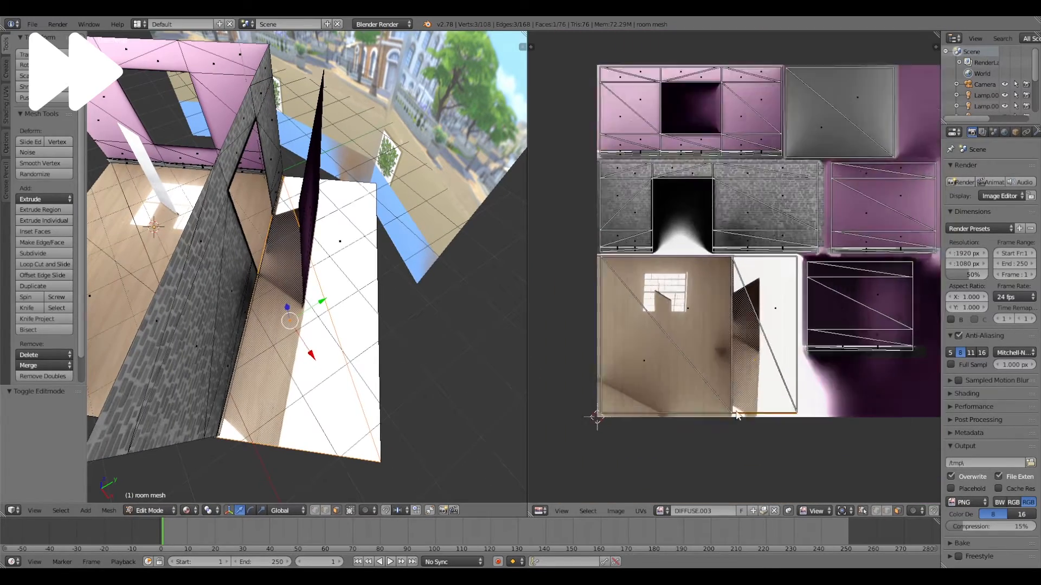
Step: Add the other closet floor face and delete both, then box-select the closet walls' UVs and delete those faces
{"action": "scroll", "coordinate": [793, 371], "scroll_direction": "up", "scroll_amount": 2}
{"action": "right_click", "coordinate": [792, 374], "text": "shift"}
{"action": "key", "text": "x"}
{"action": "middle_click_drag", "start_coordinate": [792, 383], "coordinate": [602, 404]}
{"action": "key", "text": "b"}
{"action": "left_click_drag", "start_coordinate": [601, 405], "coordinate": [813, 213]}
{"action": "key", "text": "x"}
Step: Switch to edge selection and fill a triangular face between the window opening's lower edge and the side edge nearest the brick wall
{"action": "middle_click_drag", "start_coordinate": [307, 311], "coordinate": [351, 267]}
{"action": "middle_click_drag", "start_coordinate": [330, 209], "coordinate": [383, 229]}
{"action": "scroll", "coordinate": [347, 225], "scroll_direction": "up", "scroll_amount": 4}
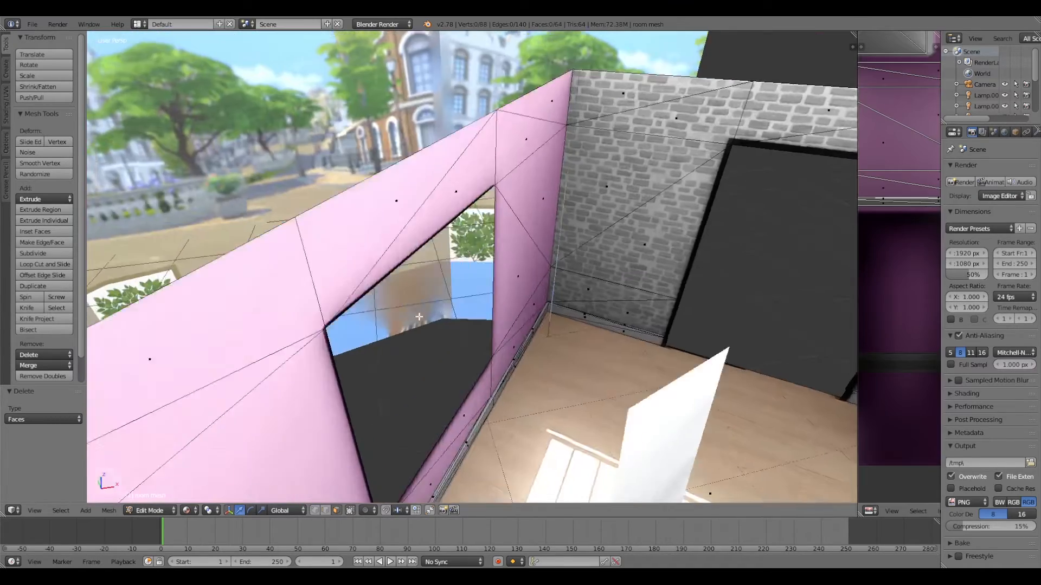
{"action": "middle_click_drag", "start_coordinate": [401, 331], "coordinate": [401, 401]}
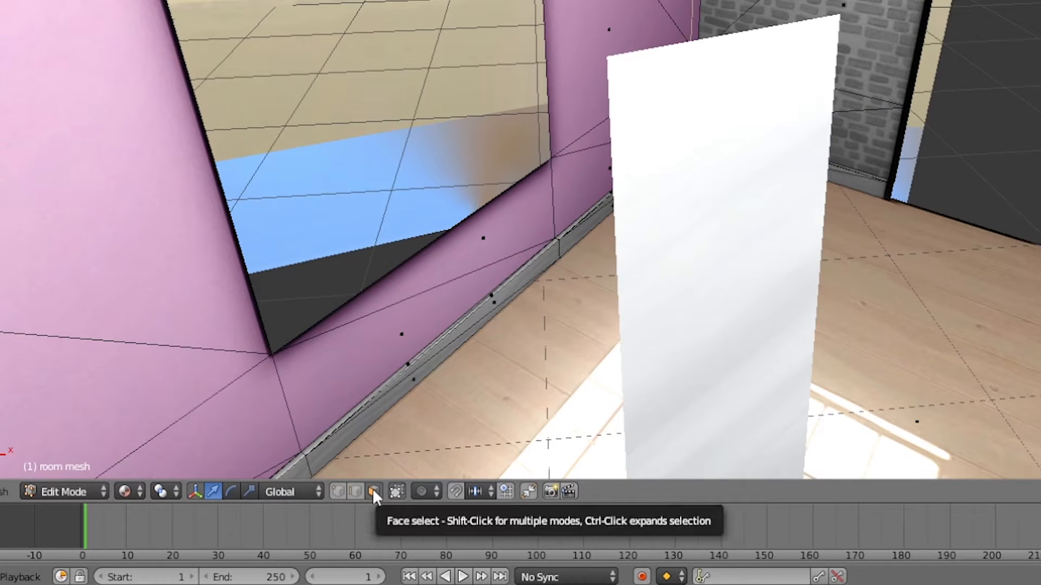
{"action": "left_click", "coordinate": [356, 491]}
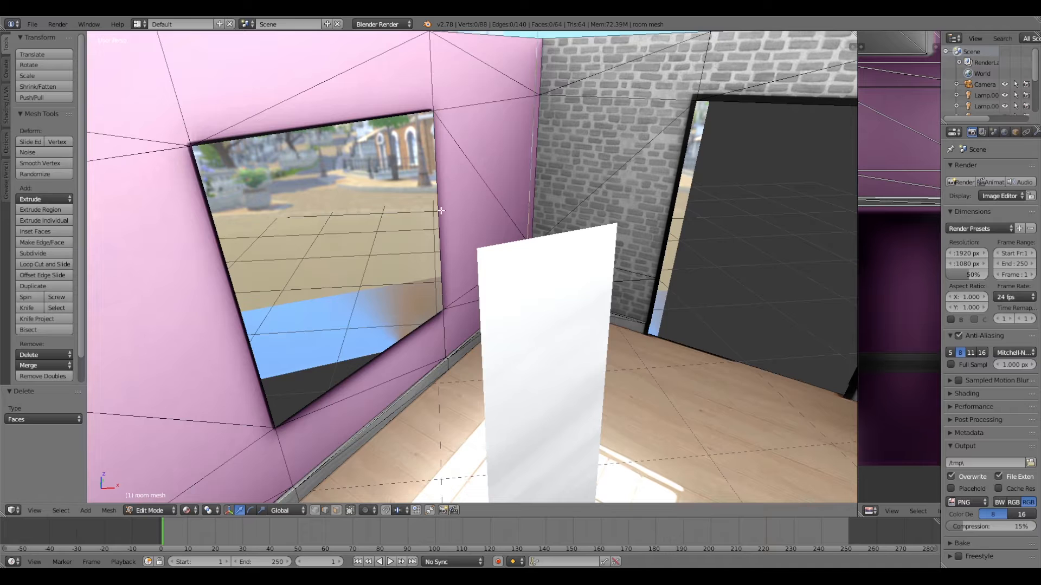
{"action": "middle_click_drag", "start_coordinate": [441, 221], "coordinate": [449, 196]}
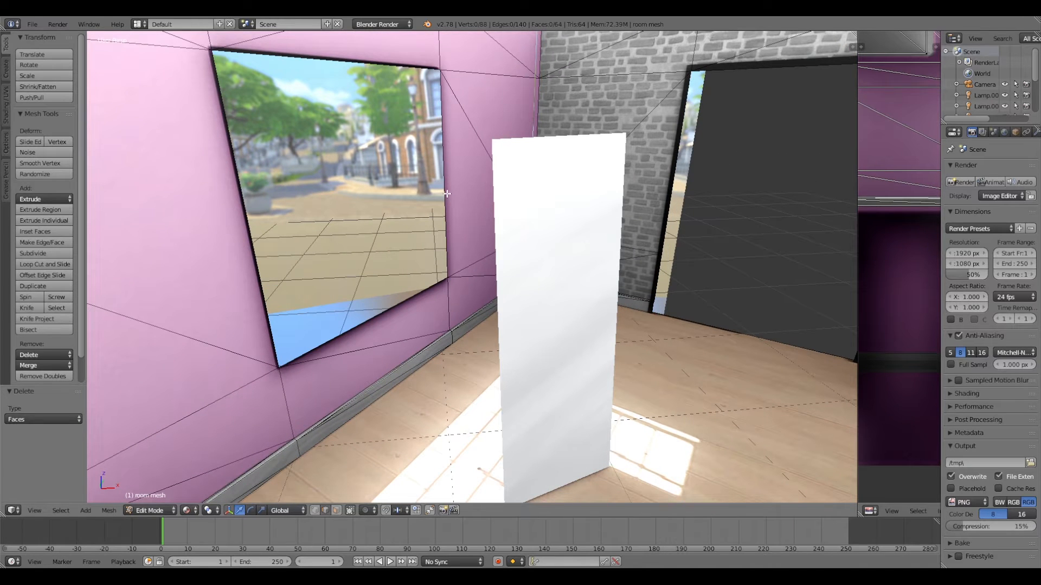
{"action": "right_click", "coordinate": [446, 193]}
{"action": "right_click", "coordinate": [405, 303], "text": "shift"}
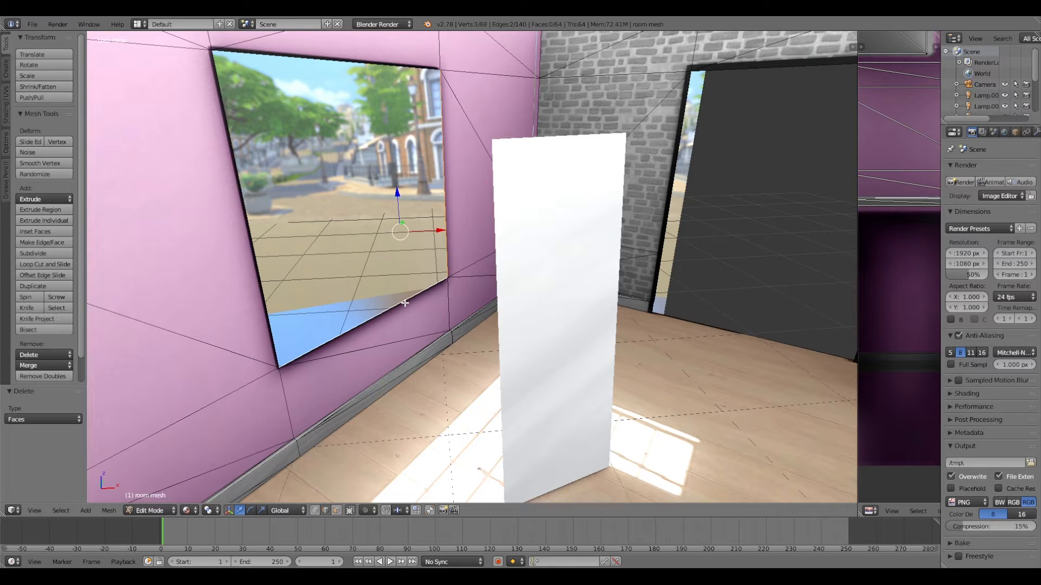
{"action": "key", "text": "f"}
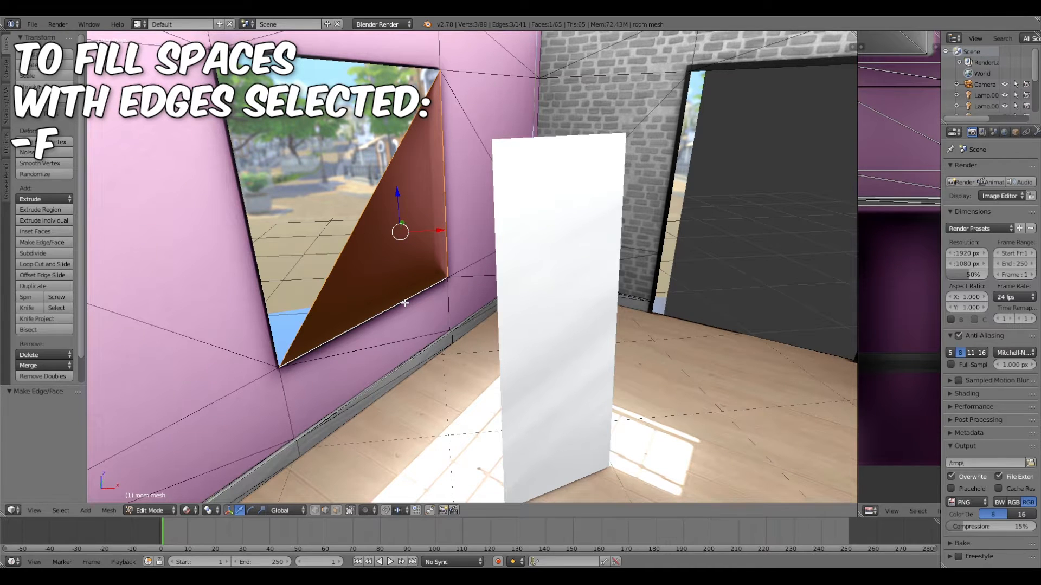
Step: Select the window opening's upper edge and remaining side edge, and fill the other half of the opening with a face
{"action": "middle_click_drag", "start_coordinate": [405, 303], "coordinate": [358, 306]}
{"action": "right_click", "coordinate": [357, 110]}
{"action": "right_click", "coordinate": [363, 159], "text": "shift"}
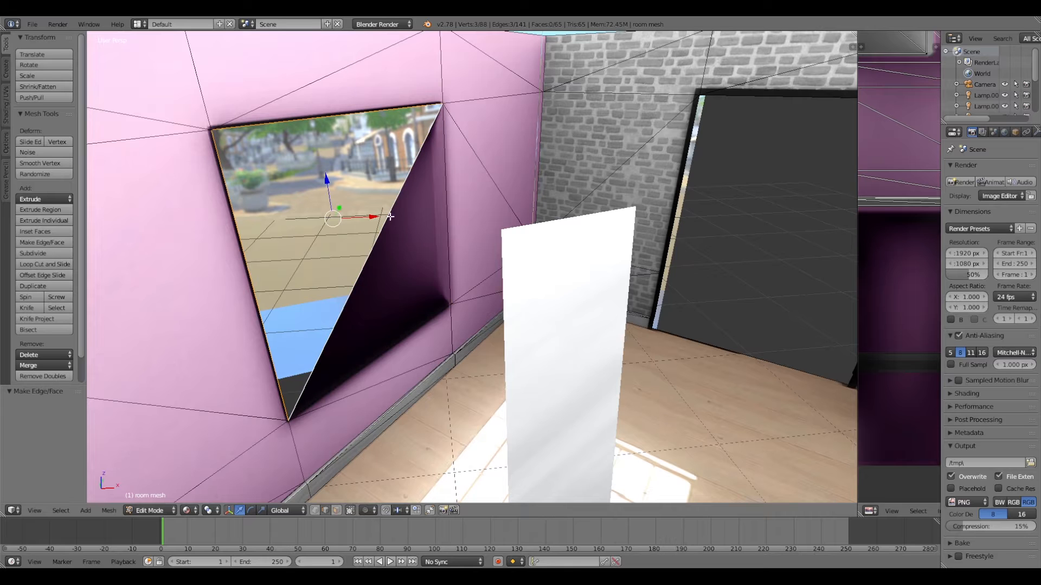
{"action": "key", "text": "f"}
{"action": "middle_click_drag", "start_coordinate": [392, 274], "coordinate": [412, 261]}
{"action": "scroll", "coordinate": [412, 262], "scroll_direction": "down", "scroll_amount": 5}
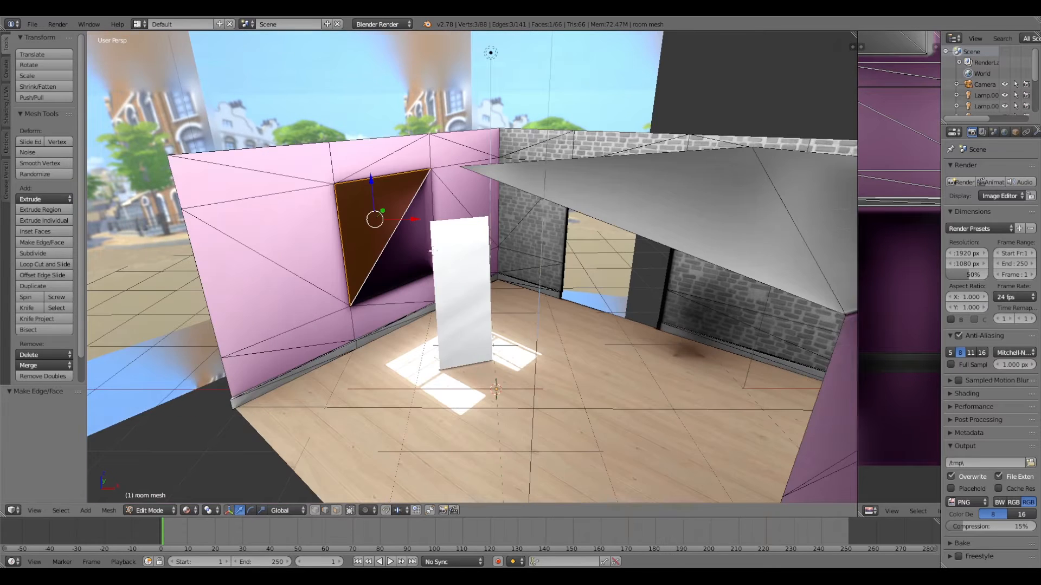
{"action": "right_click", "coordinate": [473, 203]}
{"action": "scroll", "coordinate": [473, 206], "scroll_direction": "up", "scroll_amount": 5}
{"action": "middle_click_drag", "start_coordinate": [499, 276], "coordinate": [480, 291]}
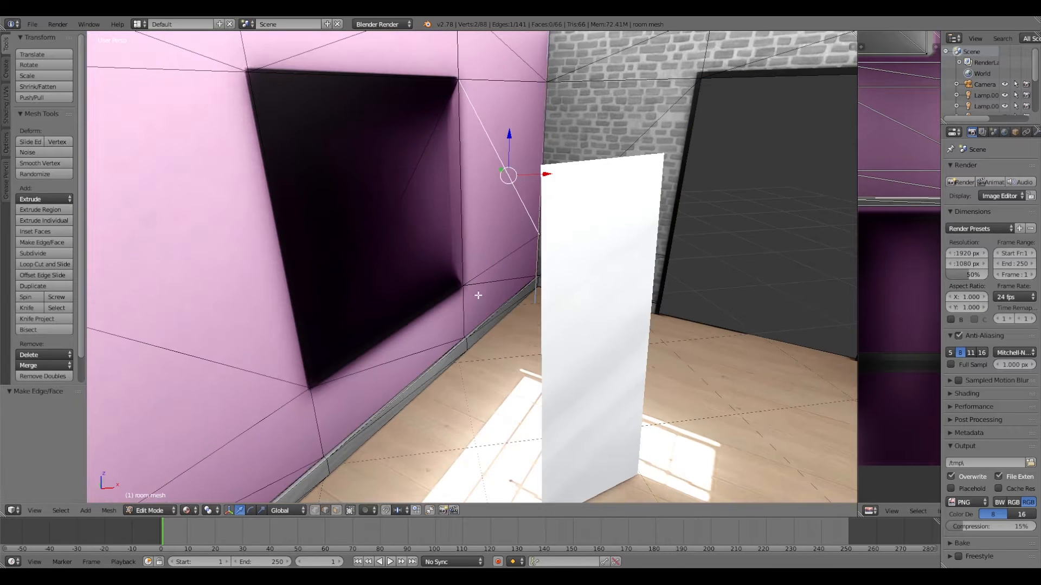
Step: Fill the first part of the doorway opening in the brick wall with two faces built from pairs of its border edges
{"action": "scroll", "coordinate": [476, 304], "scroll_direction": "down", "scroll_amount": 4}
{"action": "scroll", "coordinate": [462, 321], "scroll_direction": "down", "scroll_amount": 2}
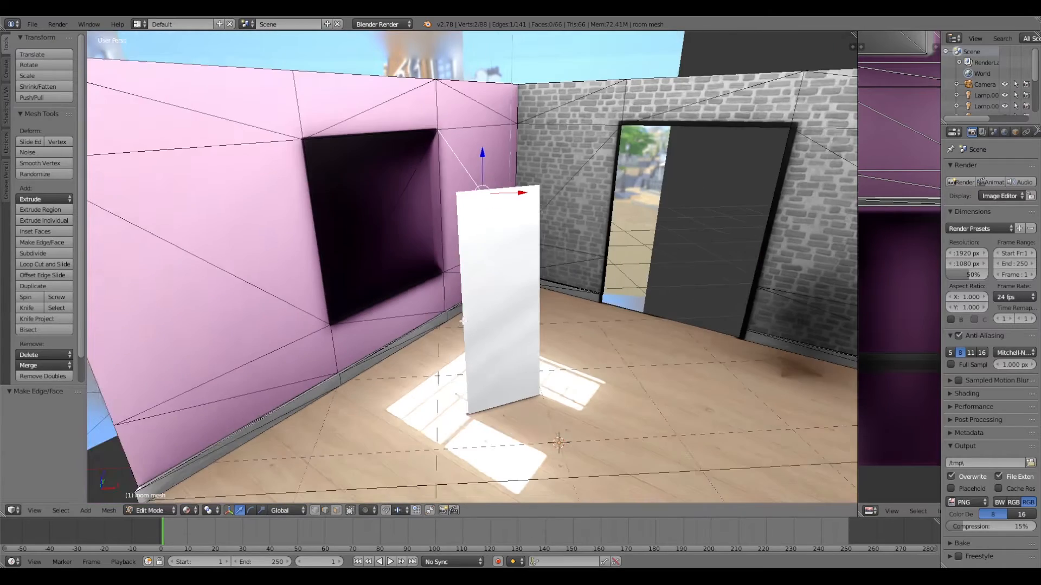
{"action": "middle_click_drag", "start_coordinate": [462, 320], "coordinate": [523, 318]}
{"action": "middle_click_drag", "start_coordinate": [596, 319], "coordinate": [567, 246], "text": "shift"}
{"action": "scroll", "coordinate": [558, 310], "scroll_direction": "up", "scroll_amount": 2}
{"action": "right_click", "coordinate": [614, 123]}
{"action": "right_click", "coordinate": [731, 181], "text": "shift"}
{"action": "key", "text": "f"}
{"action": "right_click", "coordinate": [395, 237]}
{"action": "right_click", "coordinate": [482, 202], "text": "shift"}
{"action": "key", "text": "f"}
Step: Fill the rest of the brick wall's doorway opening with two more faces from the remaining pairs of border edges
{"action": "right_click", "coordinate": [691, 260]}
{"action": "right_click", "coordinate": [556, 190], "text": "shift"}
{"action": "key", "text": "f"}
{"action": "right_click", "coordinate": [298, 249]}
{"action": "right_click", "coordinate": [401, 225], "text": "shift"}
{"action": "key", "text": "f"}
Step: Select the short side edge and upper edge of the narrow gap beneath the filled doorway and create a face there
{"action": "middle_click_drag", "start_coordinate": [406, 332], "coordinate": [626, 362]}
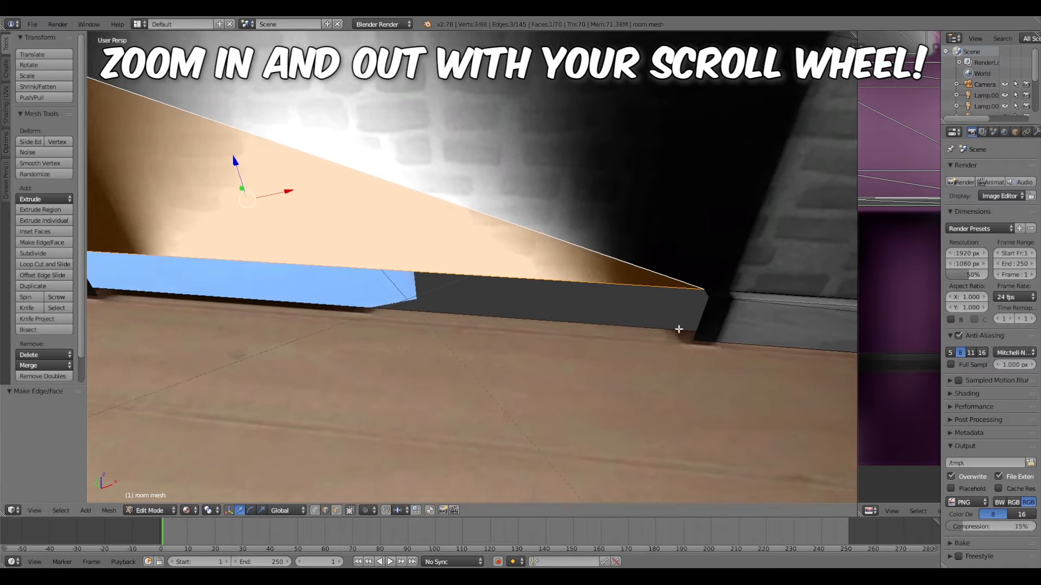
{"action": "right_click", "coordinate": [706, 290]}
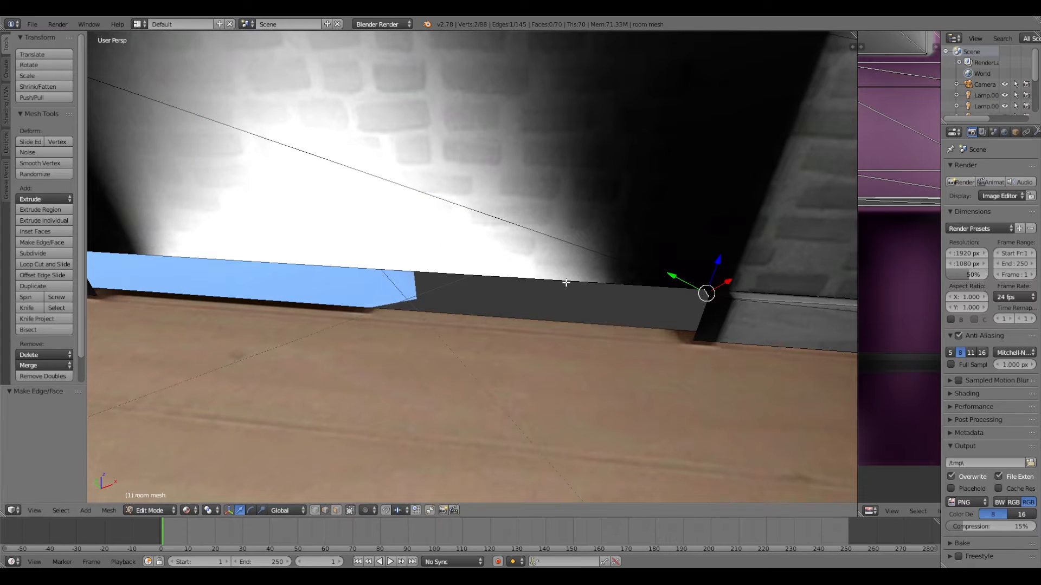
{"action": "scroll", "coordinate": [612, 339], "scroll_direction": "down", "scroll_amount": 3}
{"action": "middle_click_drag", "start_coordinate": [568, 343], "coordinate": [396, 263]}
{"action": "middle_click_drag", "start_coordinate": [639, 302], "coordinate": [379, 309]}
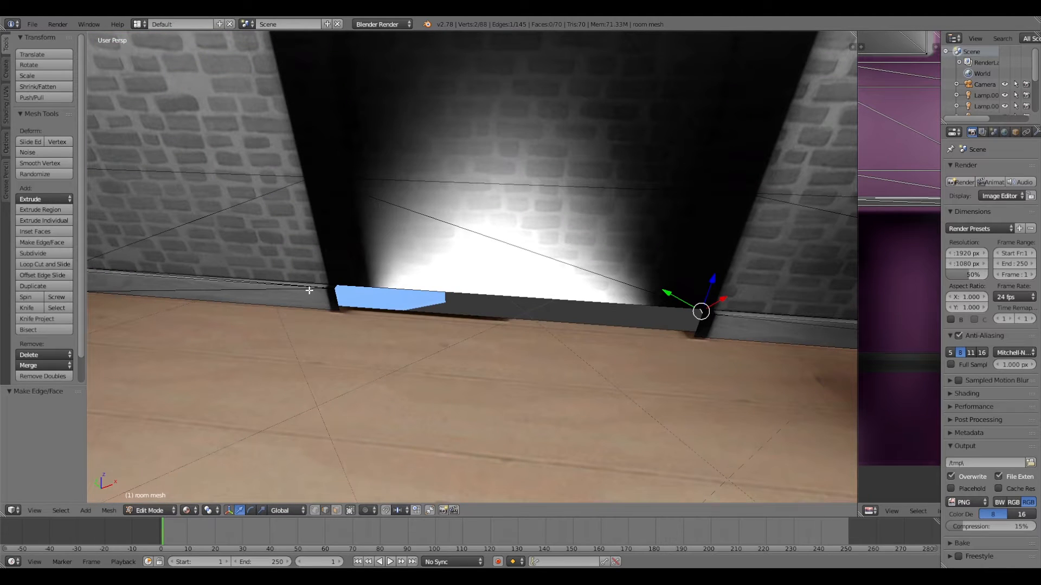
{"action": "right_click", "coordinate": [336, 288], "text": "shift"}
{"action": "right_click", "coordinate": [333, 285], "text": "shift"}
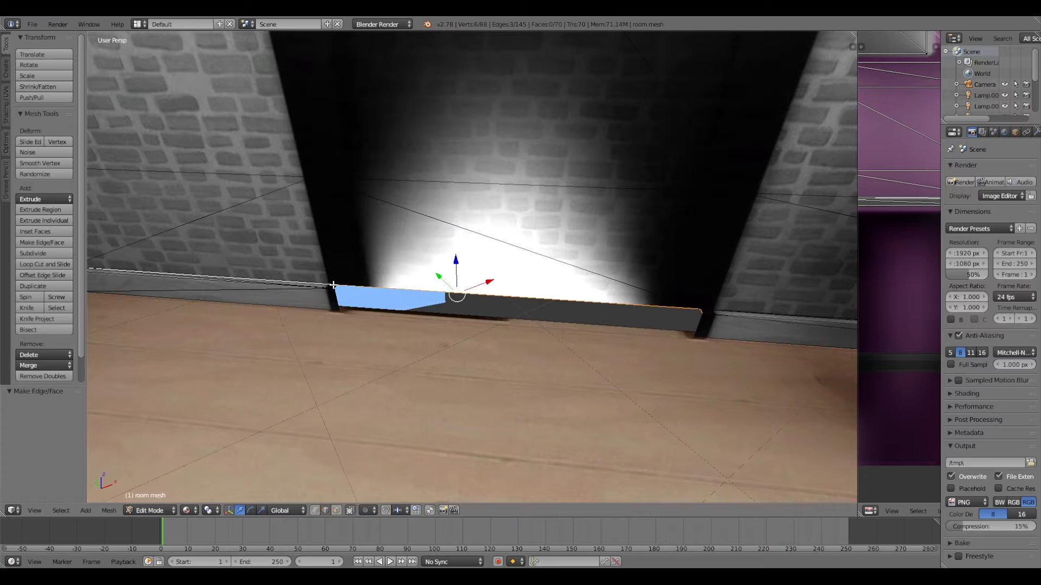
{"action": "right_click", "coordinate": [326, 282], "text": "shift"}
{"action": "right_click", "coordinate": [331, 287], "text": "shift"}
{"action": "right_click", "coordinate": [333, 286], "text": "shift"}
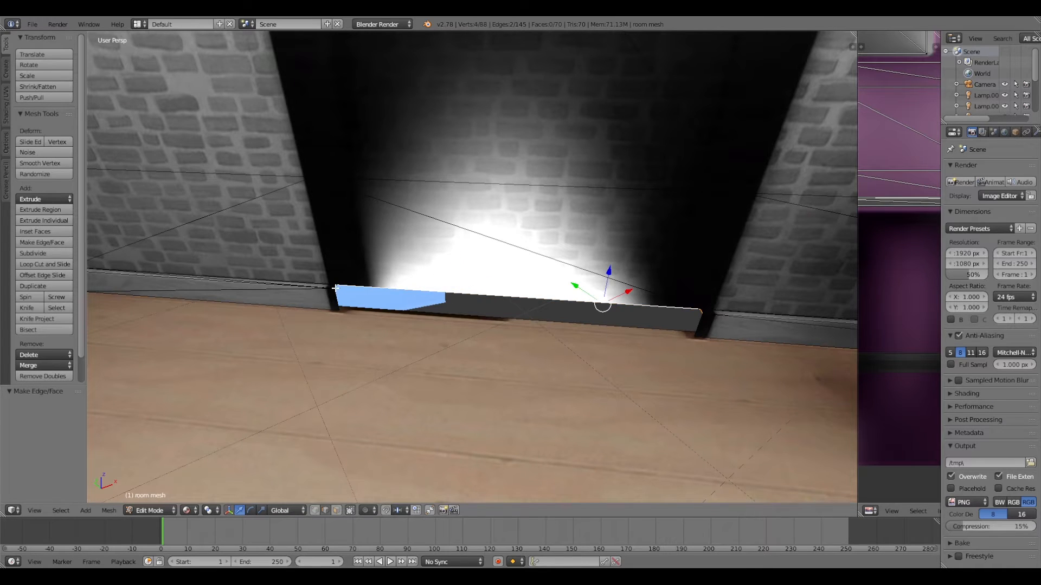
{"action": "right_click", "coordinate": [335, 286], "text": "shift"}
{"action": "key", "text": "f"}
Step: Select the border edges around the gap at the doorway's base, close it with a face, and leave mesh editing
{"action": "scroll", "coordinate": [345, 281], "scroll_direction": "up", "scroll_amount": 4}
{"action": "right_click", "coordinate": [243, 324]}
{"action": "right_click", "coordinate": [445, 318], "text": "shift"}
{"action": "scroll", "coordinate": [445, 318], "scroll_direction": "down", "scroll_amount": 4}
{"action": "right_click", "coordinate": [657, 319], "text": "shift"}
{"action": "right_click", "coordinate": [509, 318], "text": "shift"}
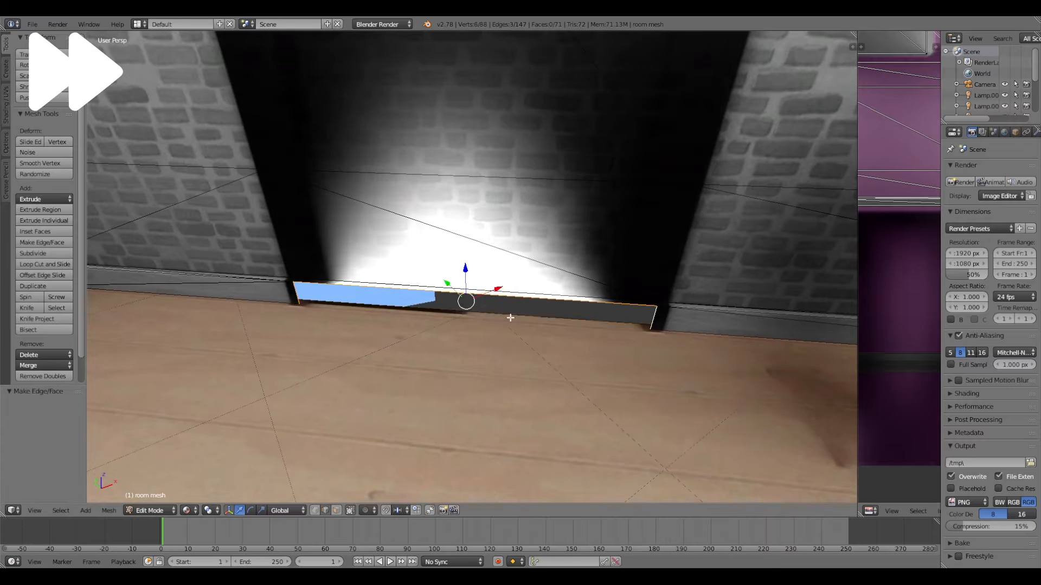
{"action": "key", "text": "Tab"}
Step: Examine the whole room, including the filled window and doorway openings, from several distances
{"action": "scroll", "coordinate": [509, 318], "scroll_direction": "down", "scroll_amount": 4}
{"action": "middle_click_drag", "start_coordinate": [508, 318], "coordinate": [480, 316]}
{"action": "scroll", "coordinate": [480, 316], "scroll_direction": "down", "scroll_amount": 4}
{"action": "scroll", "coordinate": [479, 315], "scroll_direction": "down", "scroll_amount": 5}
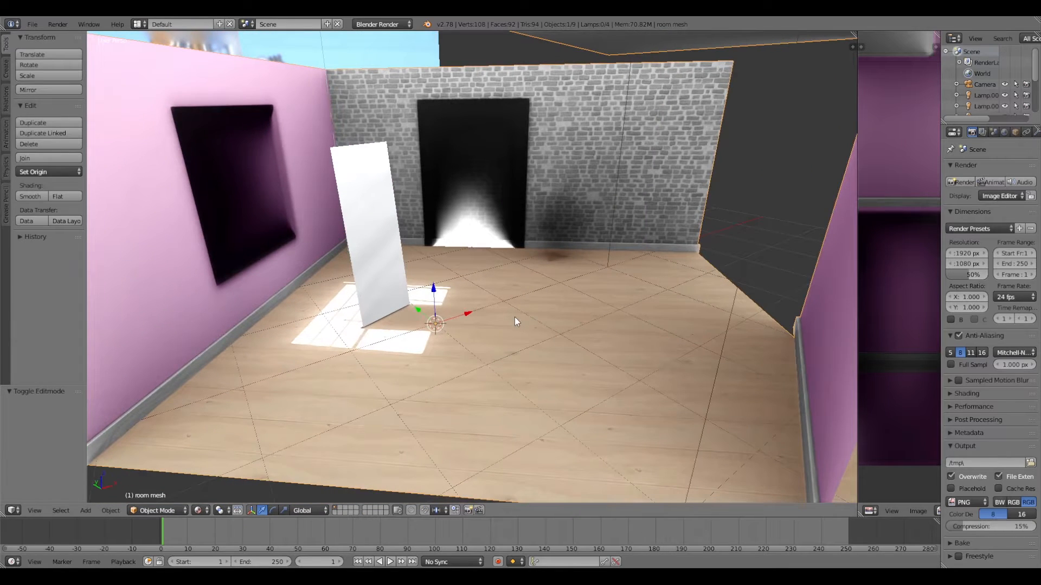
{"action": "scroll", "coordinate": [515, 316], "scroll_direction": "up", "scroll_amount": 2}
{"action": "scroll", "coordinate": [514, 339], "scroll_direction": "down", "scroll_amount": 5}
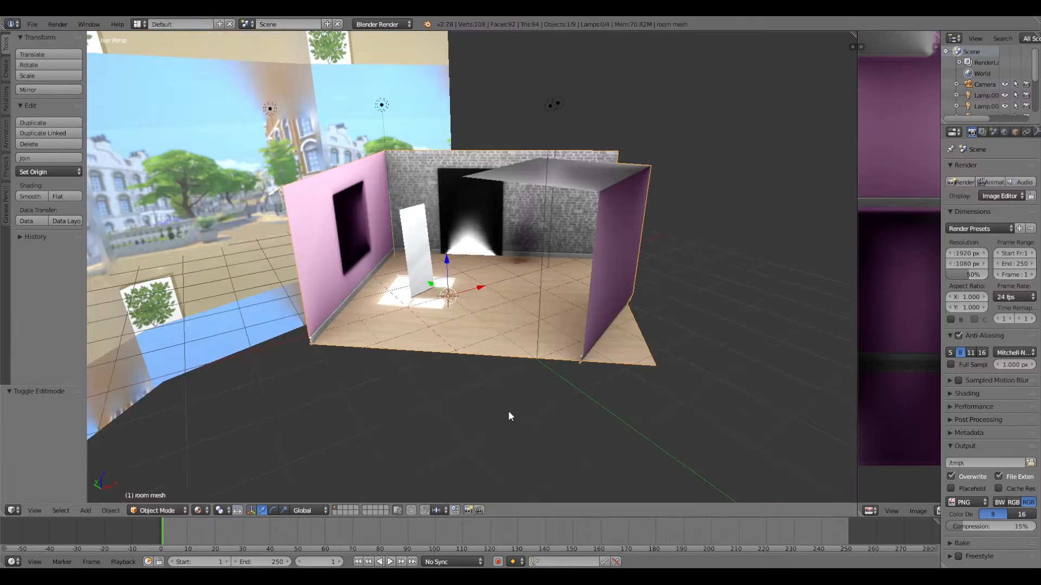
{"action": "scroll", "coordinate": [532, 321], "scroll_direction": "up", "scroll_amount": 2}
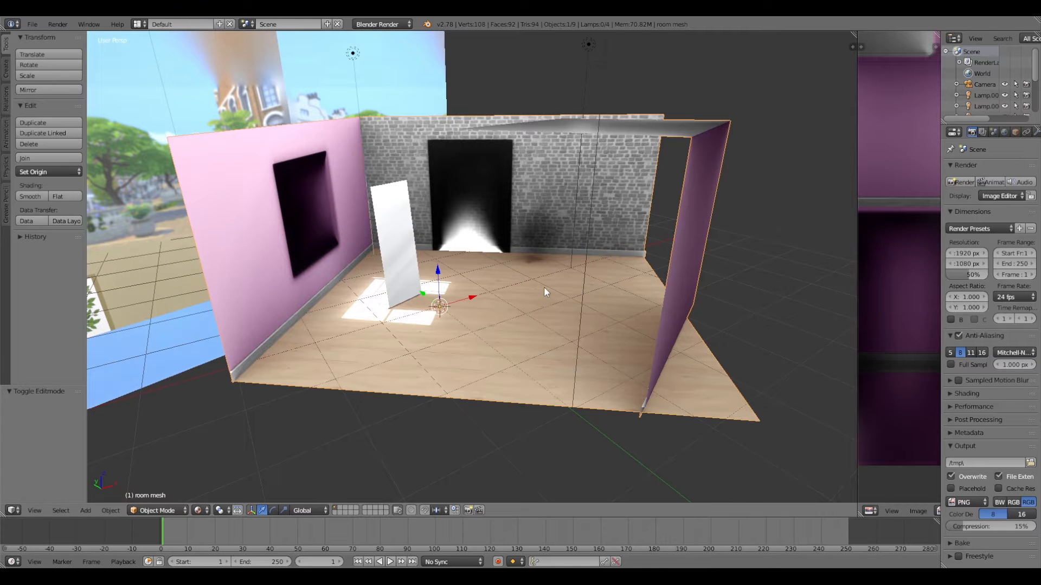
{"action": "scroll", "coordinate": [542, 284], "scroll_direction": "up", "scroll_amount": 3}
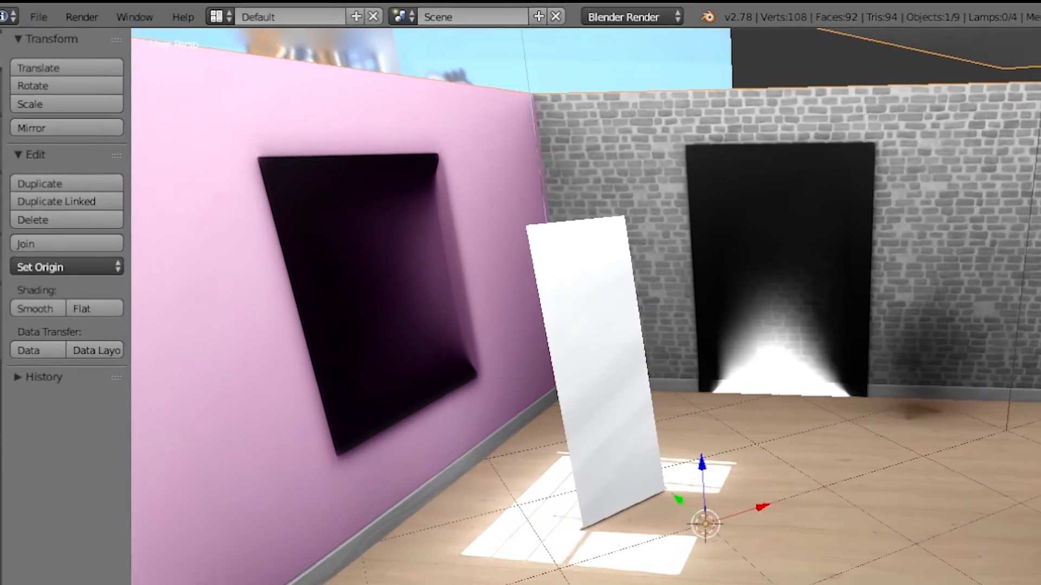
Step: Append the object s4studio_mesh_0 from plant.blend into the room scene
{"action": "left_click", "coordinate": [37, 16]}
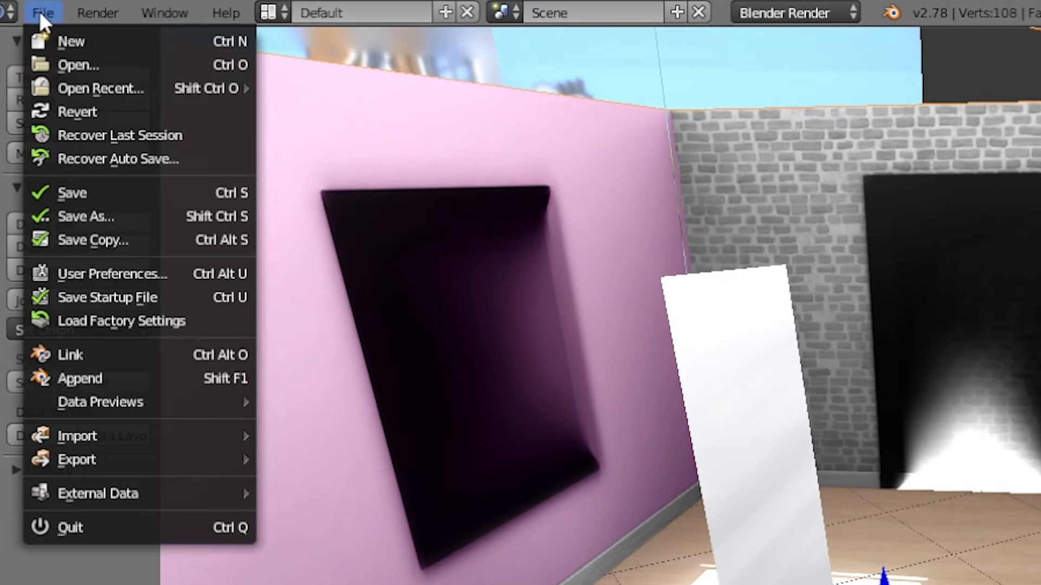
{"action": "left_click", "coordinate": [161, 378]}
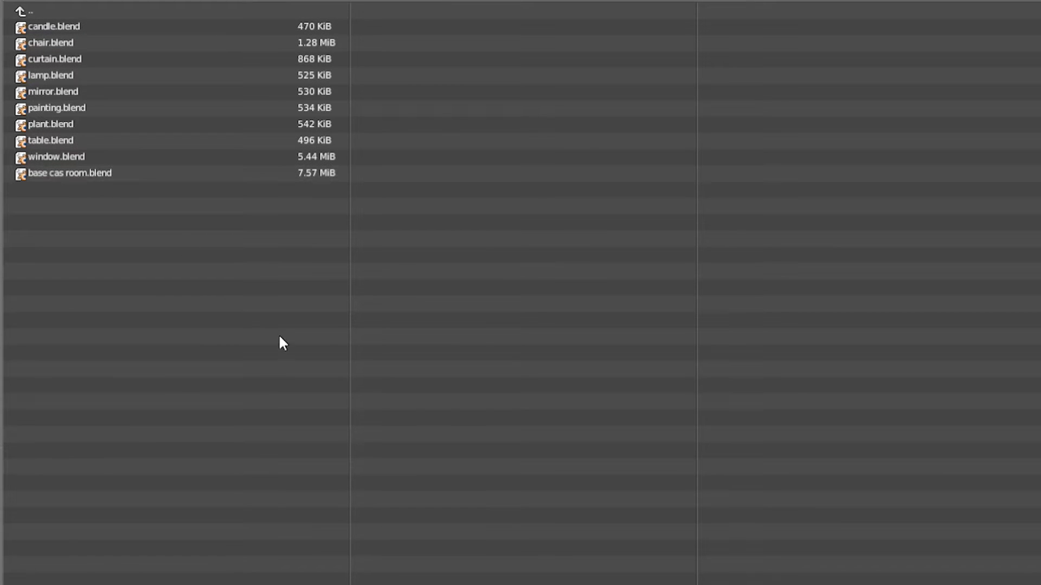
{"action": "left_click", "coordinate": [99, 126]}
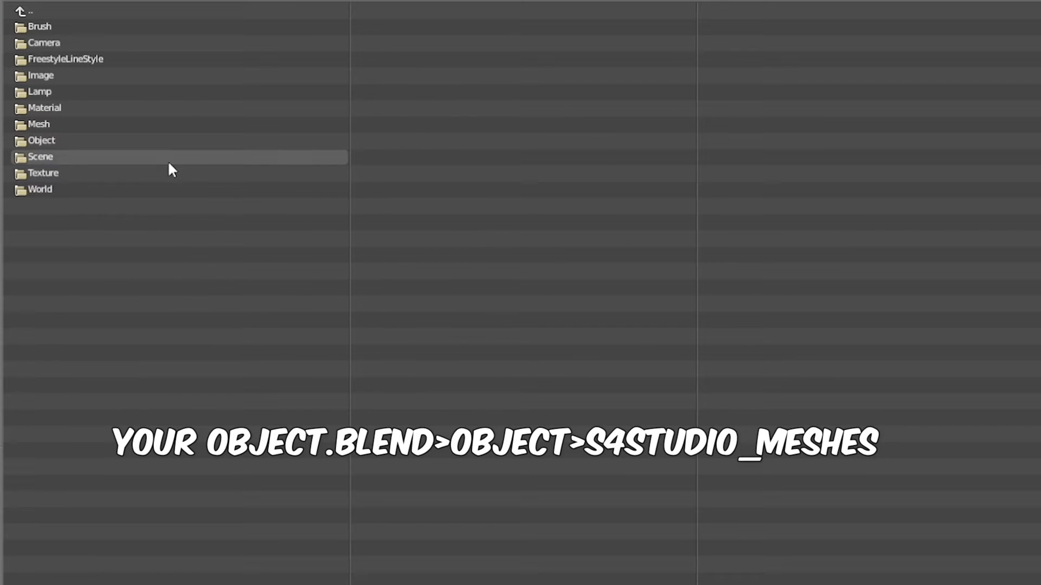
{"action": "left_click", "coordinate": [122, 141]}
{"action": "left_click", "coordinate": [123, 107]}
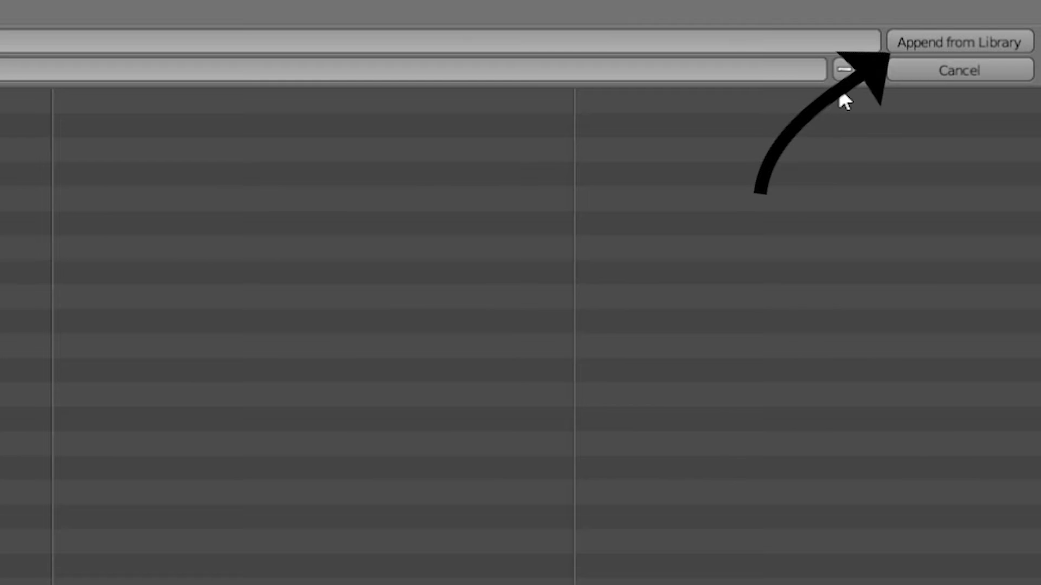
{"action": "left_click", "coordinate": [922, 47]}
Step: Open the appended plant mesh for editing and select the linked geometry of the small pot behind the flower bowl
{"action": "scroll", "coordinate": [414, 349], "scroll_direction": "up", "scroll_amount": 4}
{"action": "key", "text": "Tab"}
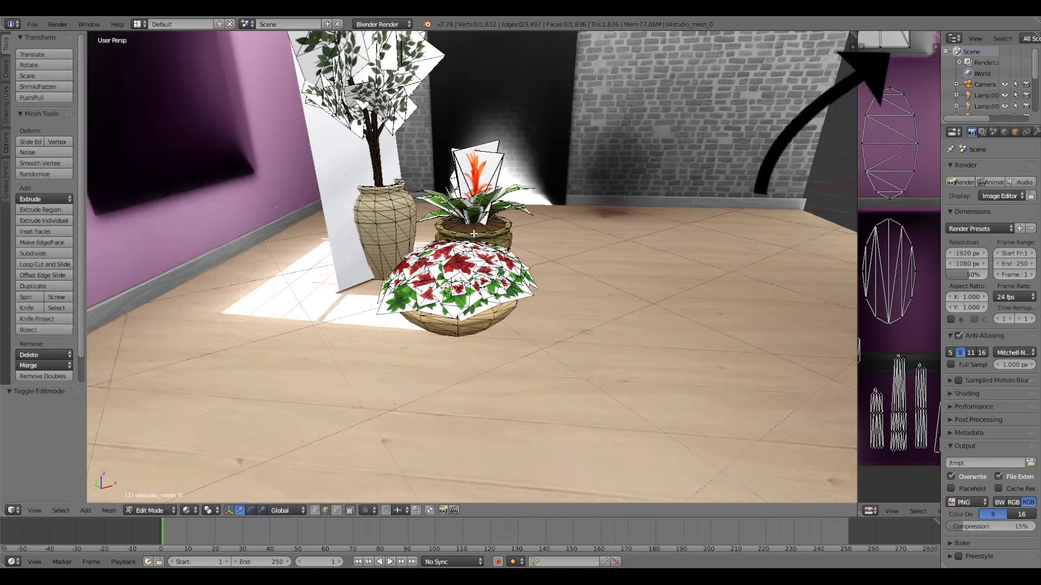
{"action": "right_click", "coordinate": [474, 233]}
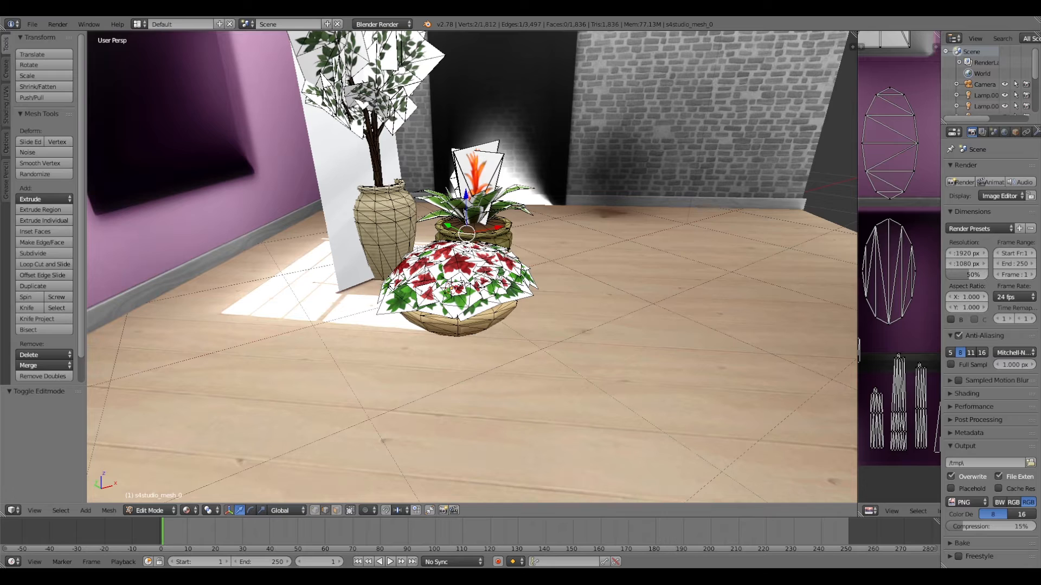
{"action": "right_click", "coordinate": [459, 267]}
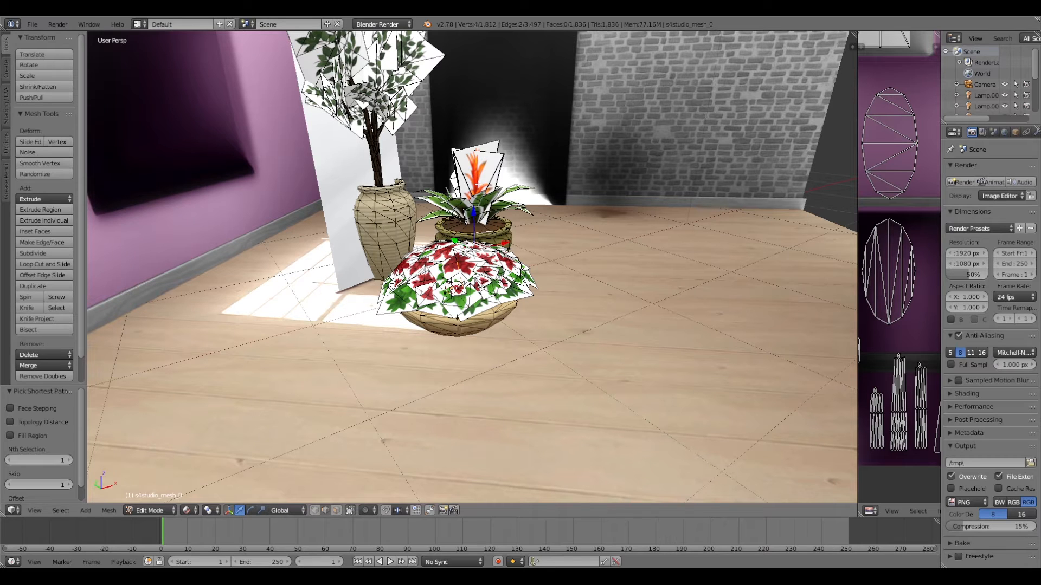
{"action": "right_click", "coordinate": [484, 232]}
{"action": "key", "text": "ctrl+l"}
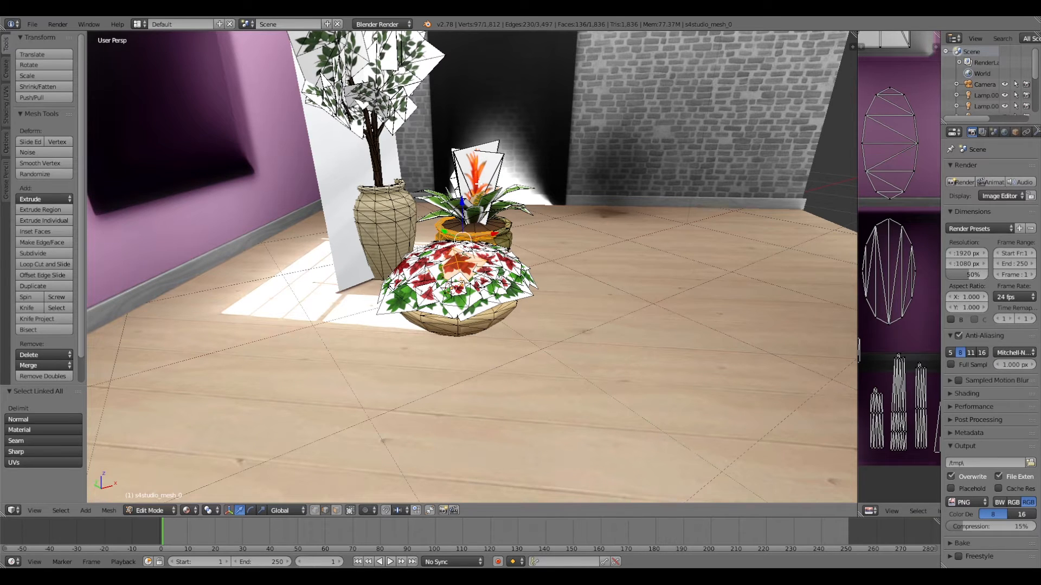
Step: Enlarge the UV editor, show the DIFFUSE.005 texture, and box-select the UVs of the small pot and flower bowl
{"action": "left_click_drag", "start_coordinate": [855, 290], "coordinate": [590, 293]}
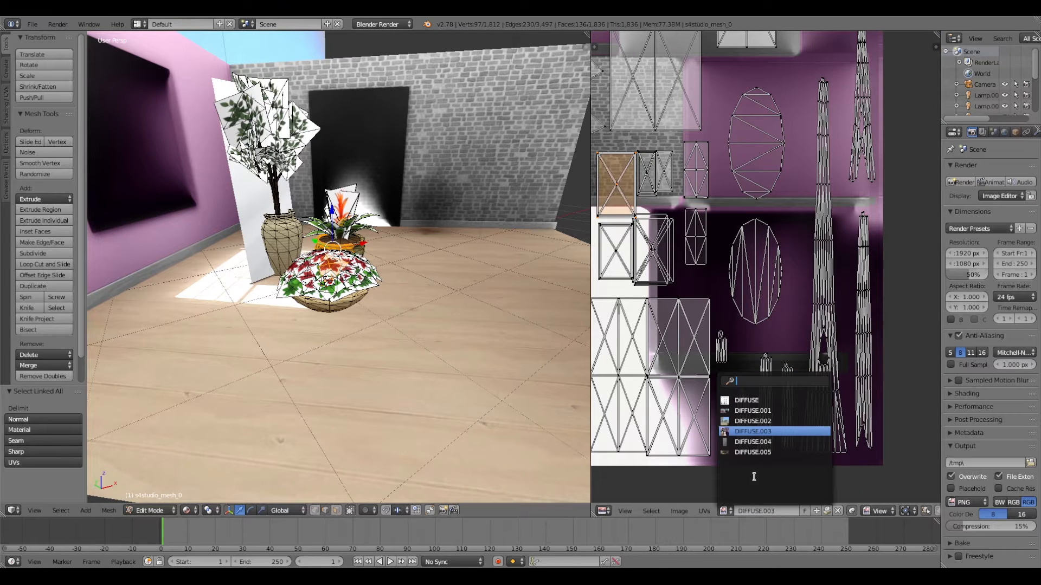
{"action": "left_click", "coordinate": [776, 452]}
{"action": "key", "text": "b"}
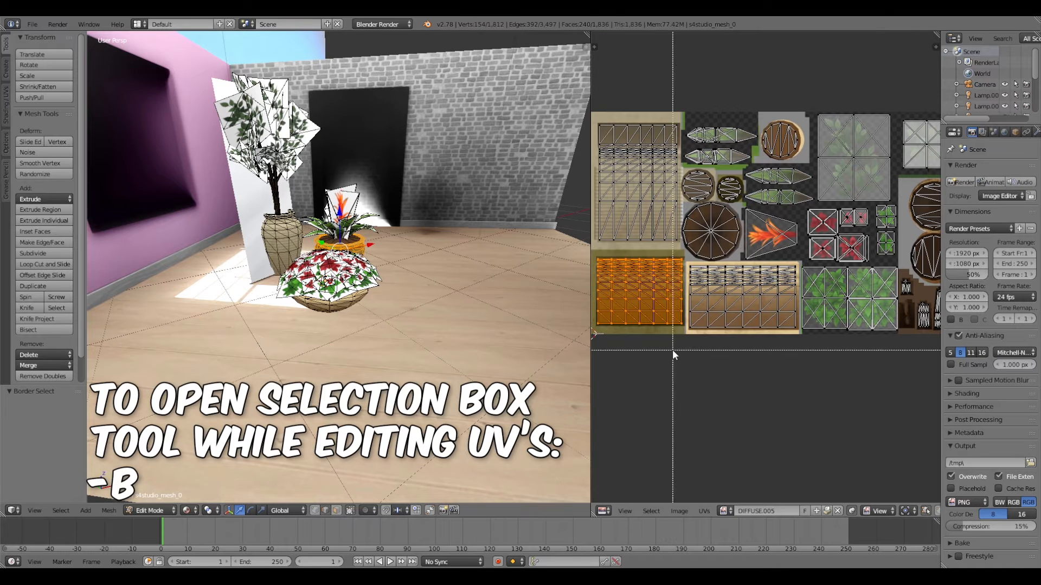
{"action": "left_click_drag", "start_coordinate": [679, 349], "coordinate": [804, 263]}
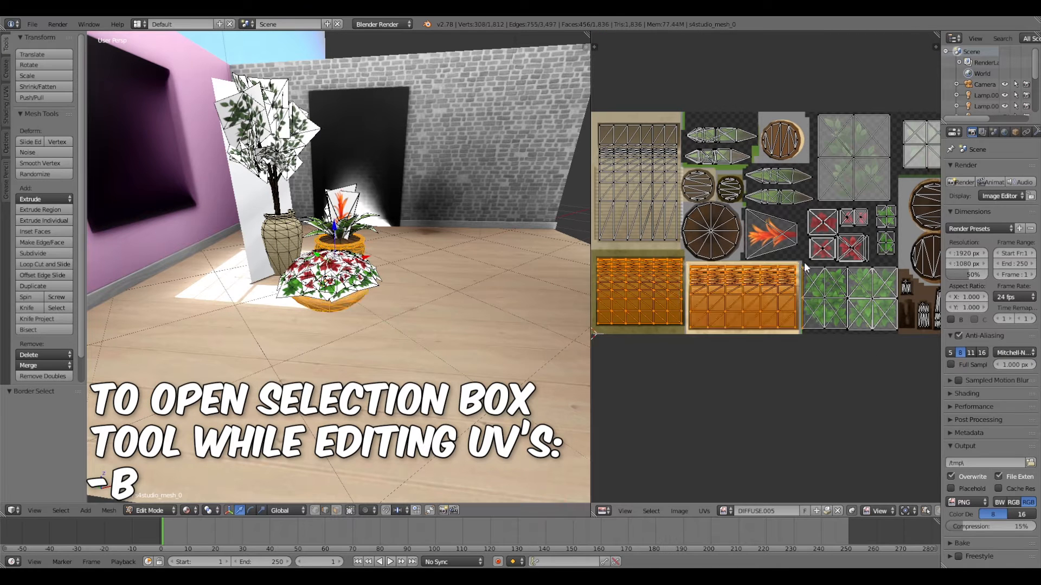
Step: Add the bushy green leaf UVs to the selection and set the widened UV editor to face selection
{"action": "middle_click_drag", "start_coordinate": [806, 266], "coordinate": [668, 296]}
{"action": "key", "text": "b"}
{"action": "left_click_drag", "start_coordinate": [664, 294], "coordinate": [762, 371]}
{"action": "scroll", "coordinate": [751, 203], "scroll_direction": "up", "scroll_amount": 2}
{"action": "left_click_drag", "start_coordinate": [941, 326], "coordinate": [982, 325]}
{"action": "left_click", "coordinate": [961, 511]}
Step: Box-select the UVs of the upper long leaves, the brown soil discs, and the orange flower
{"action": "key", "text": "b"}
{"action": "left_click_drag", "start_coordinate": [703, 172], "coordinate": [775, 189]}
{"action": "key", "text": "b"}
{"action": "left_click_drag", "start_coordinate": [694, 200], "coordinate": [761, 308]}
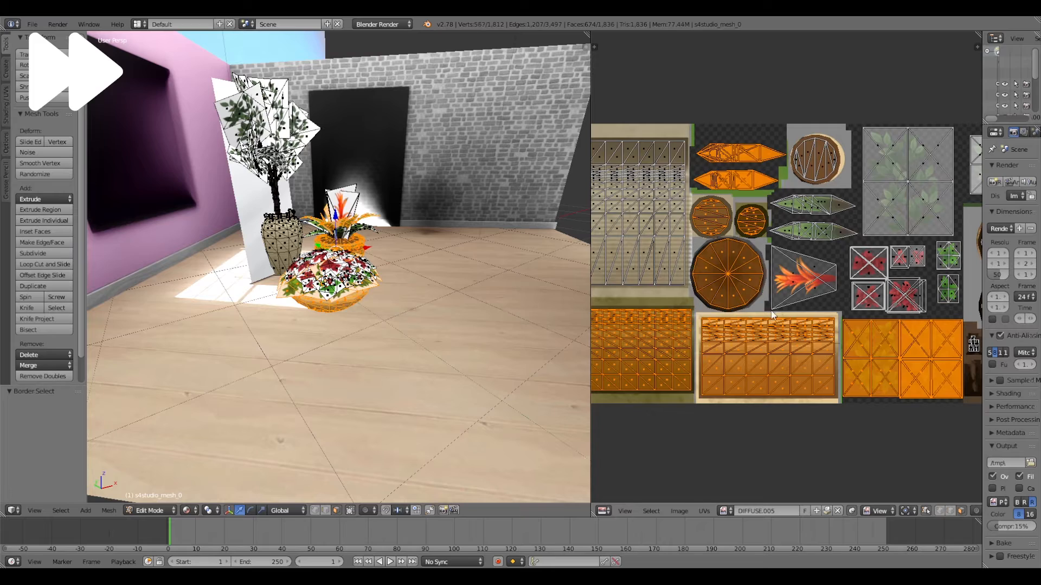
{"action": "key", "text": "b"}
{"action": "left_click_drag", "start_coordinate": [772, 248], "coordinate": [837, 310]}
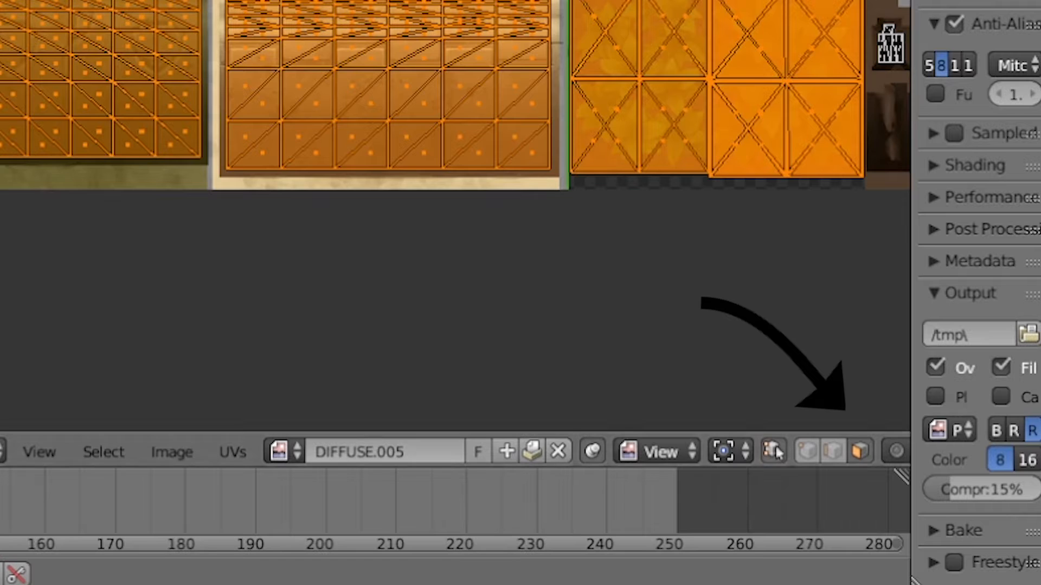
Step: Add the second pair of long leaf UVs to the selection and delete all selected faces of the unwanted plants
{"action": "middle_click_drag", "start_coordinate": [613, 102], "coordinate": [365, 86]}
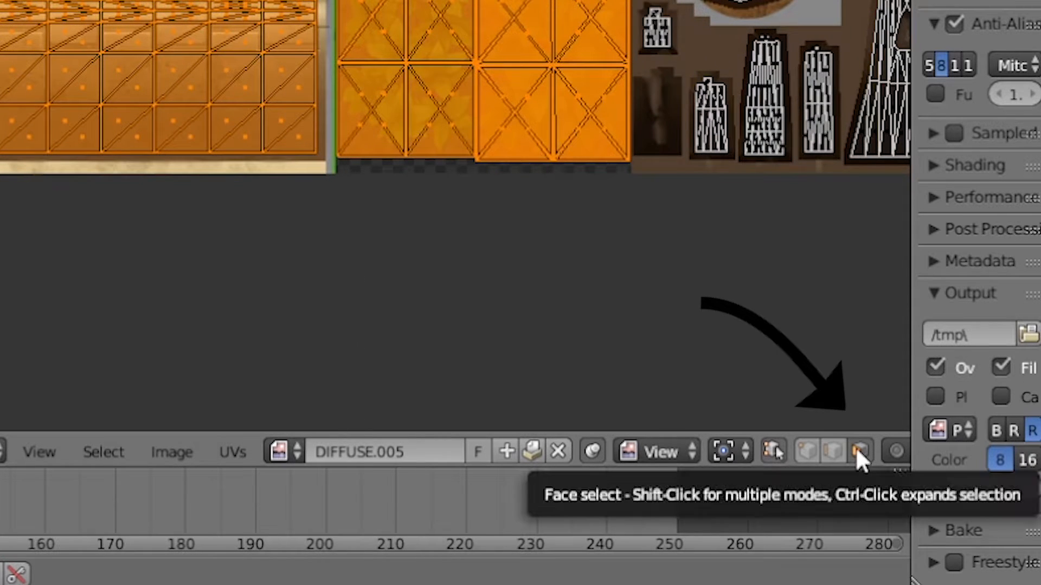
{"action": "key", "text": "b"}
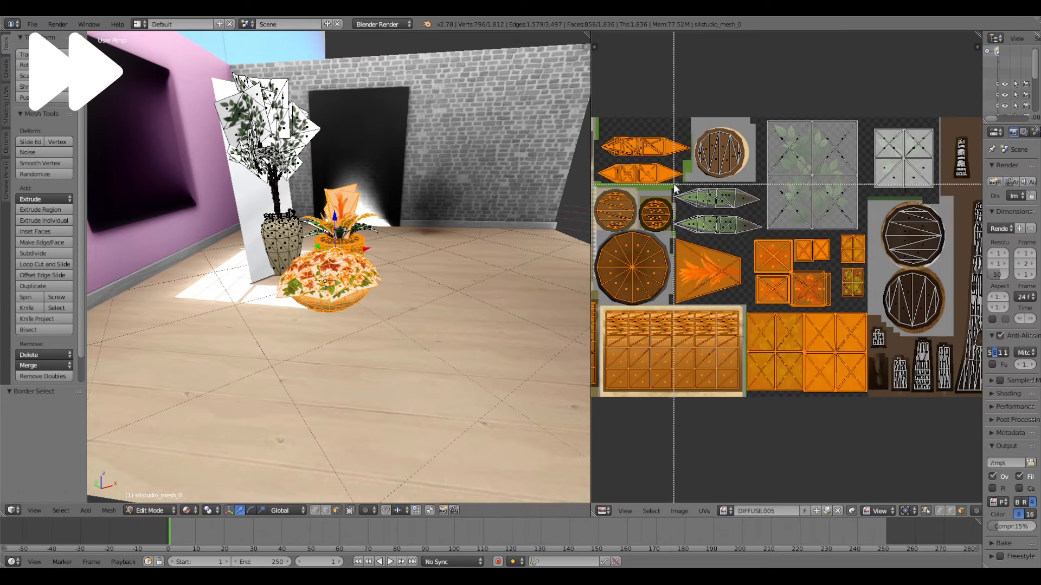
{"action": "left_click_drag", "start_coordinate": [674, 185], "coordinate": [762, 238]}
{"action": "middle_click_drag", "start_coordinate": [789, 233], "coordinate": [695, 238]}
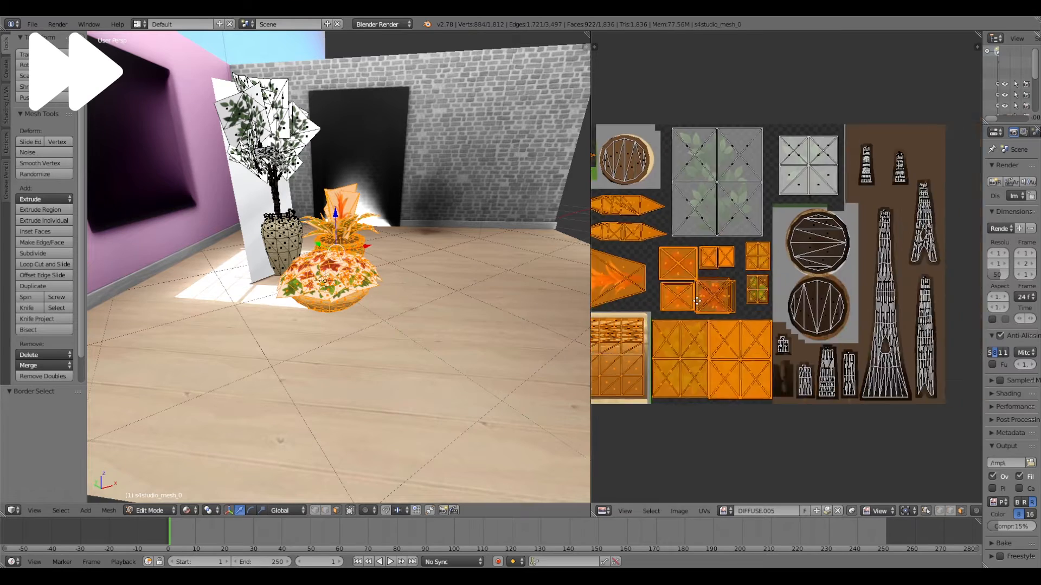
{"action": "key", "text": "x"}
Step: Box-select the UVs of the upper of the two large brown discs, delete those faces, and leave mesh editing
{"action": "middle_click_drag", "start_coordinate": [314, 244], "coordinate": [341, 287]}
{"action": "middle_click_drag", "start_coordinate": [849, 217], "coordinate": [697, 188]}
{"action": "key", "text": "b"}
{"action": "left_click_drag", "start_coordinate": [698, 187], "coordinate": [763, 240]}
{"action": "key", "text": "x"}
{"action": "key", "text": "Tab"}
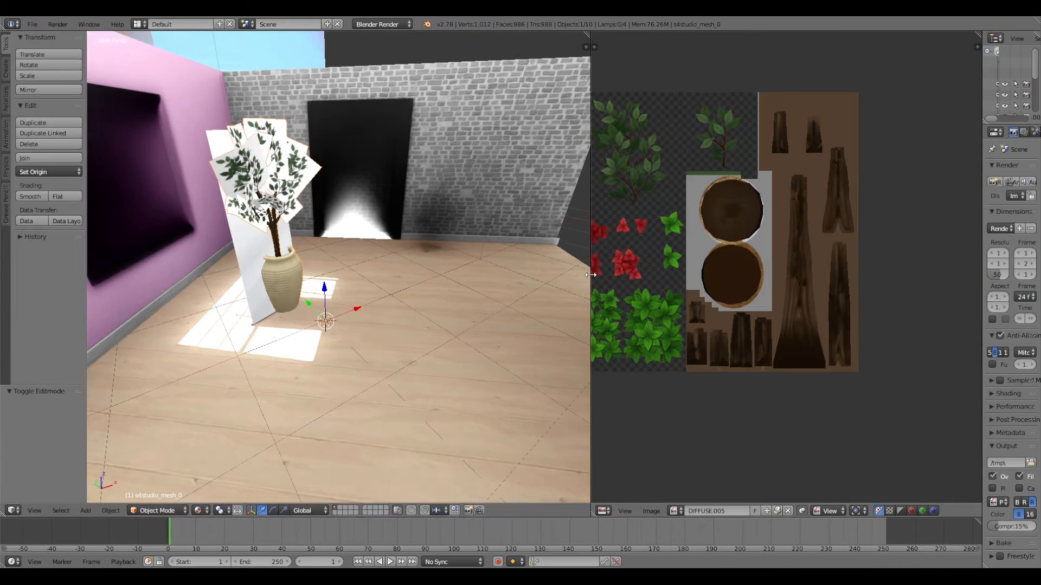
Step: Enlarge the 3D view and rotate the potted plant about -1095.6° around the global Z axis
{"action": "left_click_drag", "start_coordinate": [591, 278], "coordinate": [772, 290]}
{"action": "middle_click_drag", "start_coordinate": [413, 301], "coordinate": [509, 298]}
{"action": "left_click_drag", "start_coordinate": [509, 298], "coordinate": [402, 320]}
{"action": "scroll", "coordinate": [464, 259], "scroll_direction": "down", "scroll_amount": 3}
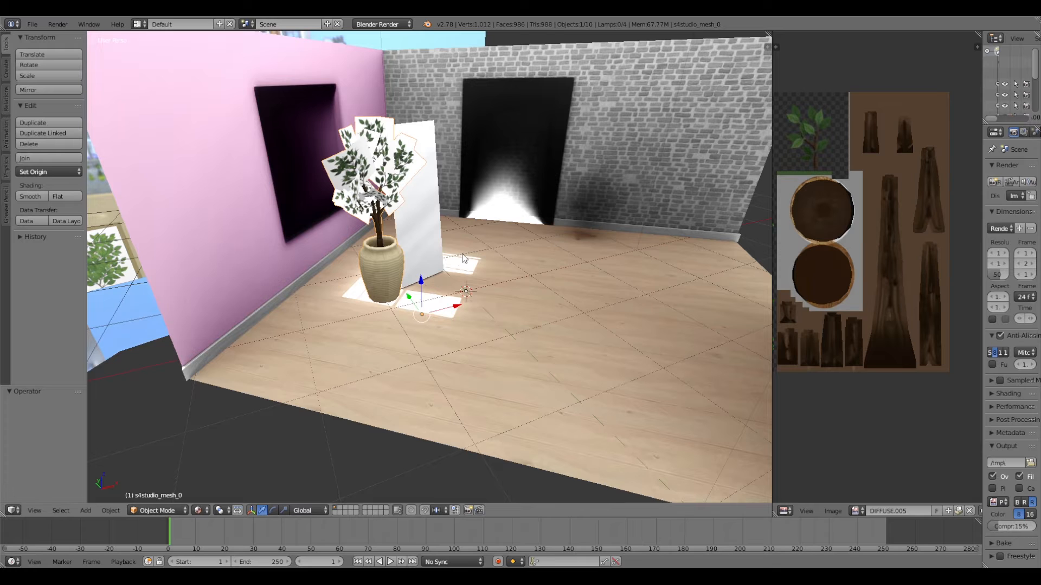
{"action": "key", "text": "r"}
{"action": "key", "text": "z"}
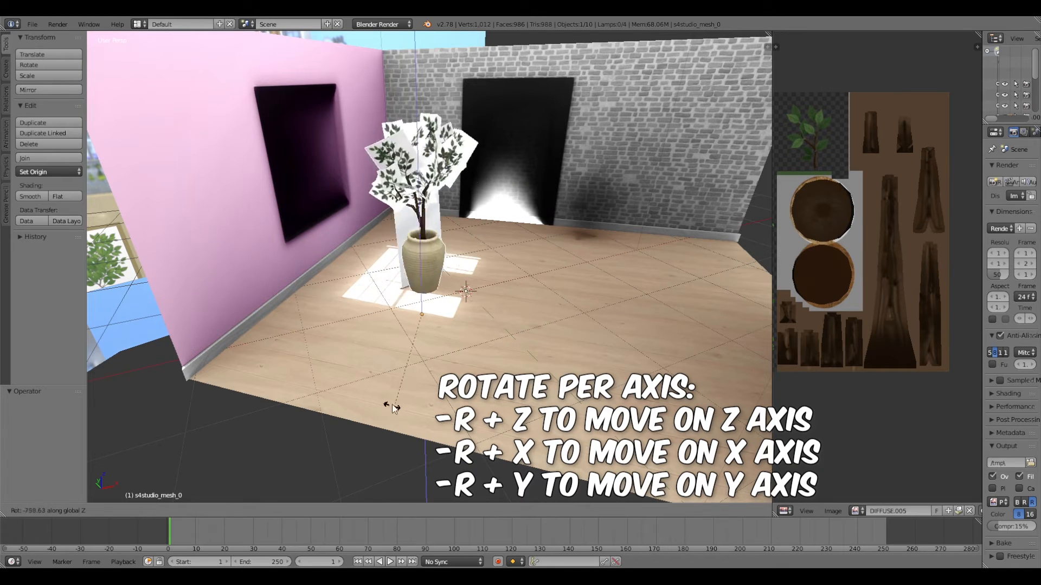
{"action": "left_click", "coordinate": [530, 382]}
Step: Try rotating the potted plant freely without an axis constraint, and undo that rotation
{"action": "key", "text": "r"}
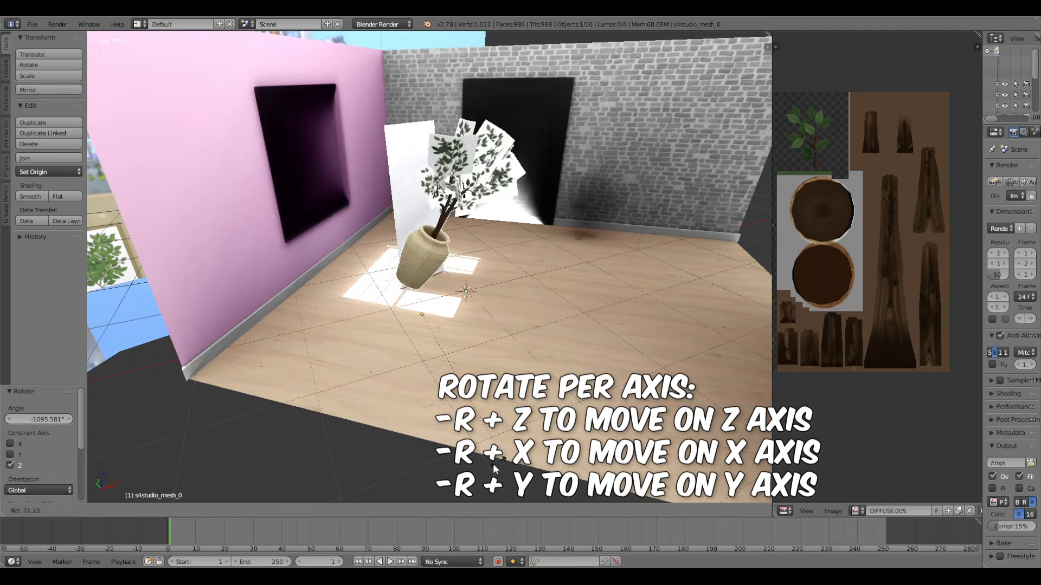
{"action": "left_click", "coordinate": [589, 356]}
{"action": "key", "text": "ctrl+z"}
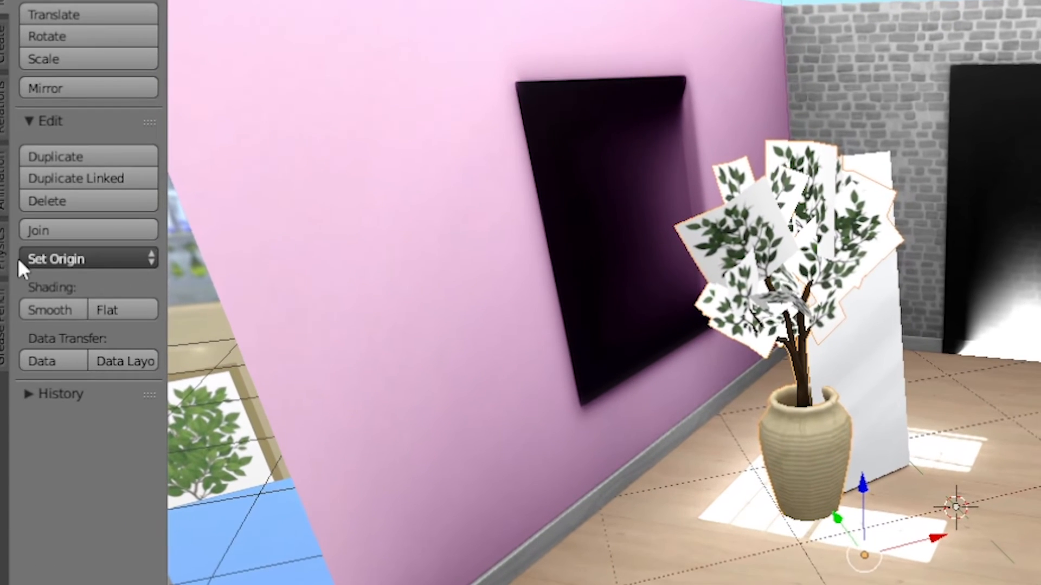
Step: Set the potted plant's origin to its geometry and rotate it about 1447.5° around the global Z axis
{"action": "left_click", "coordinate": [57, 257]}
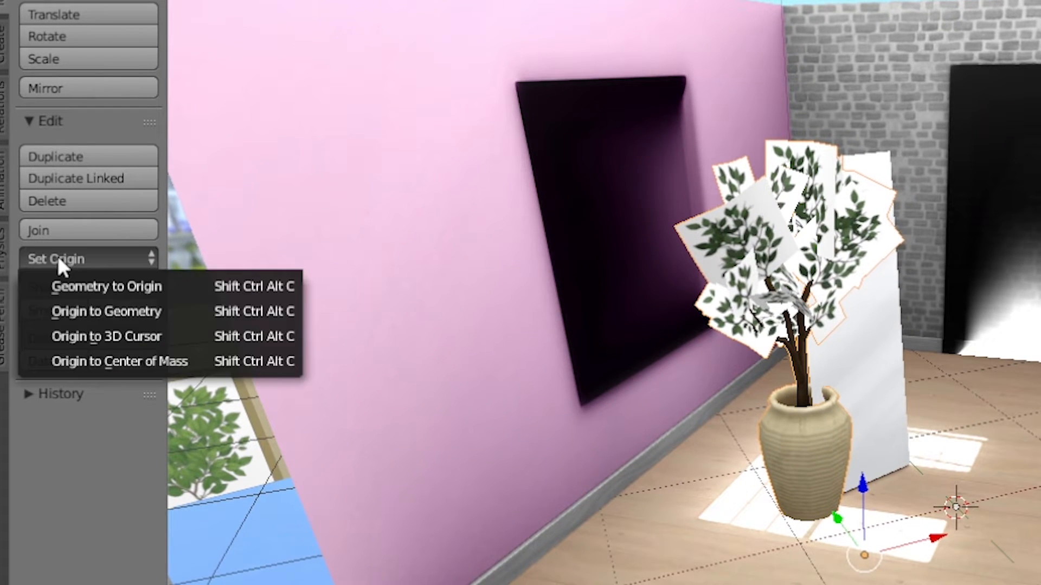
{"action": "left_click", "coordinate": [90, 311]}
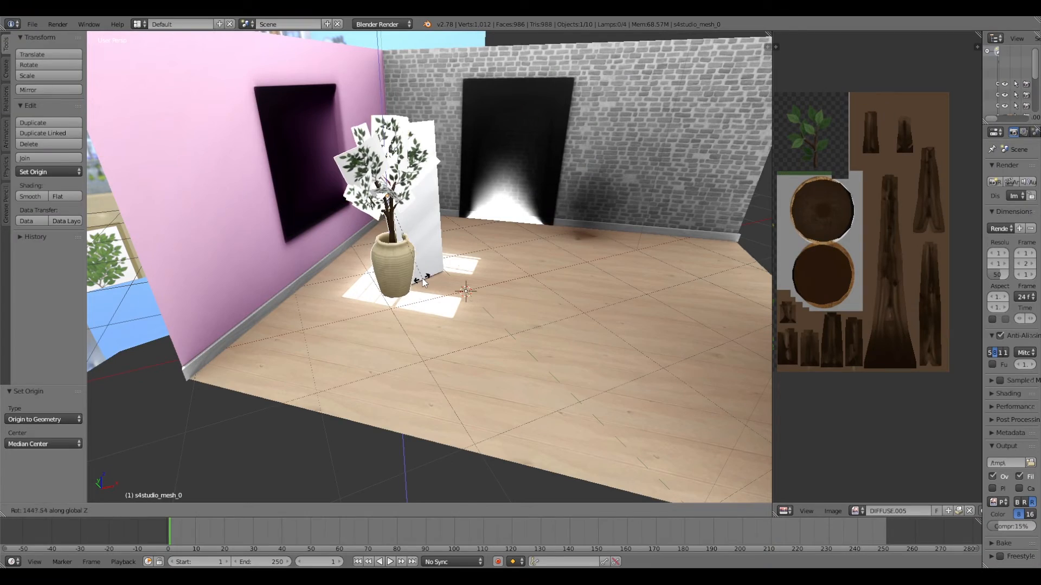
{"action": "left_click", "coordinate": [608, 459]}
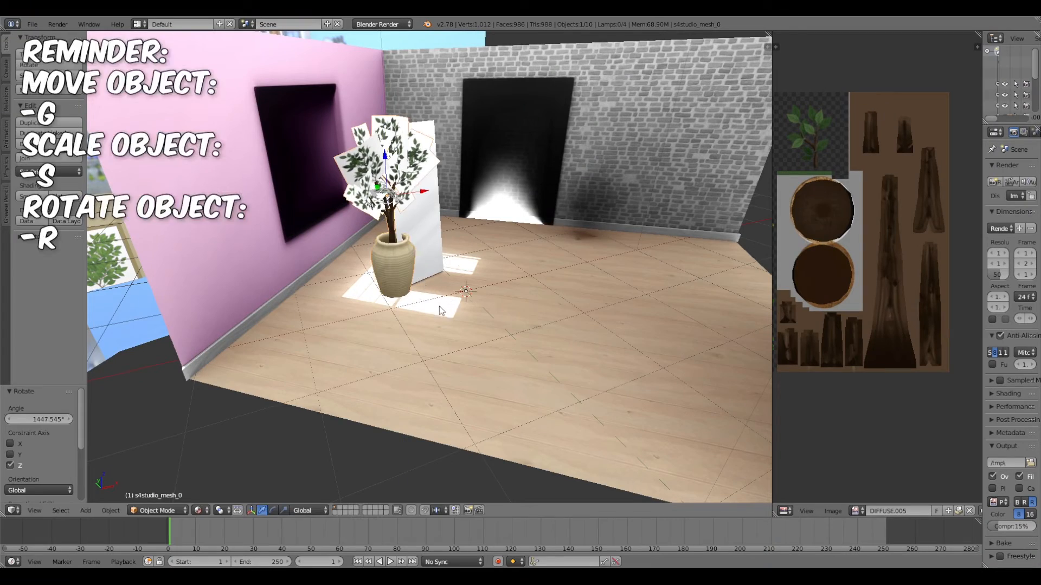
Step: Move the potted plant by about -0.227 on X, 0.128 on Y and 0.058 on Z, and rescale it uniformly
{"action": "key", "text": "g"}
{"action": "left_click", "coordinate": [412, 305]}
{"action": "key", "text": "s"}
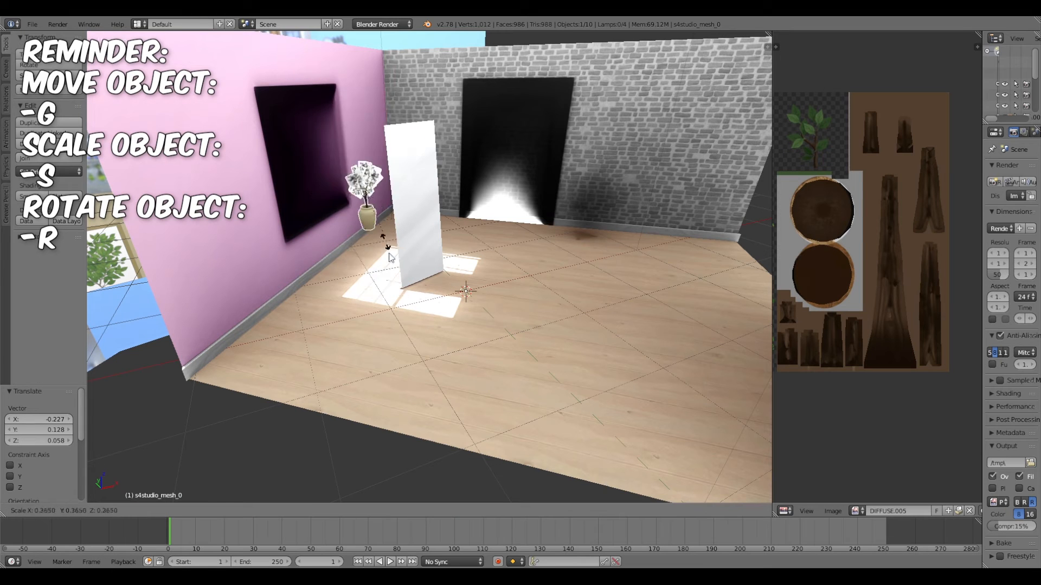
{"action": "left_click", "coordinate": [434, 354]}
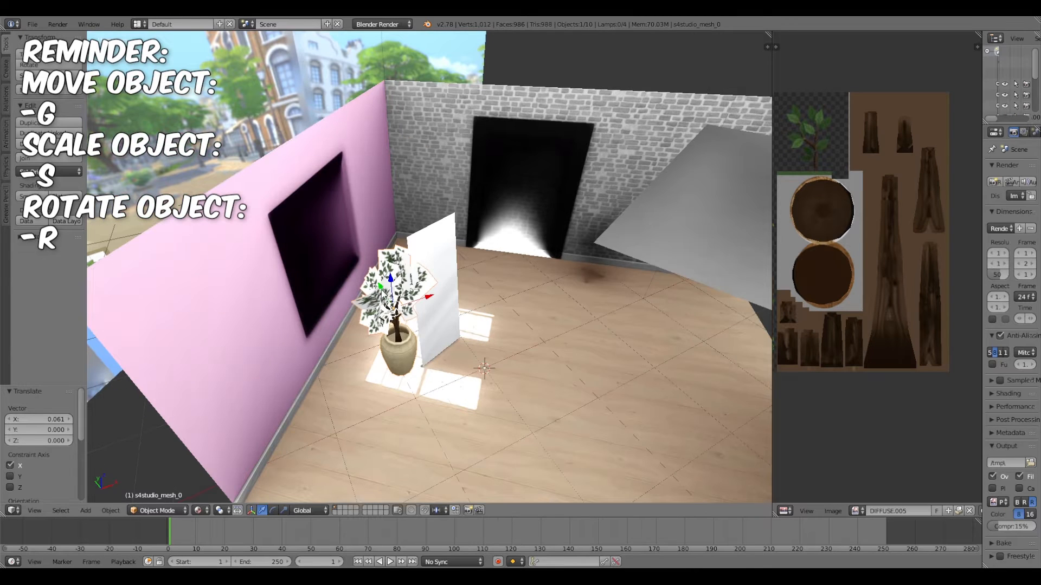
Step: Move the potted plant about -0.249 along Y, and shift it along X to stand beside the mirror near the pink wall
{"action": "key", "text": "g"}
{"action": "key", "text": "y"}
{"action": "left_click", "coordinate": [437, 318]}
{"action": "key", "text": "g"}
{"action": "key", "text": "x"}
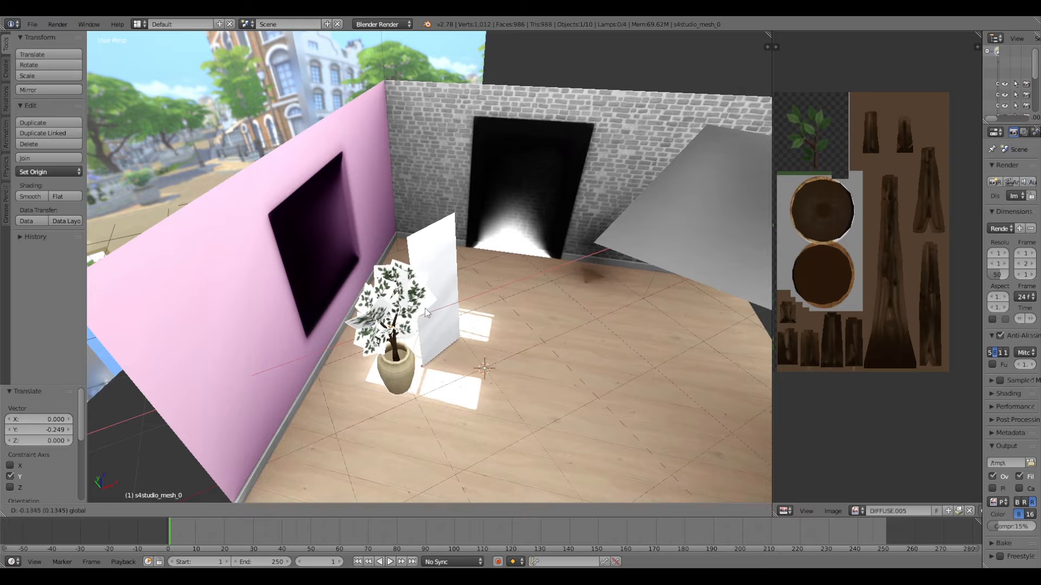
{"action": "left_click", "coordinate": [425, 307]}
{"action": "key", "text": "g"}
{"action": "key", "text": "x"}
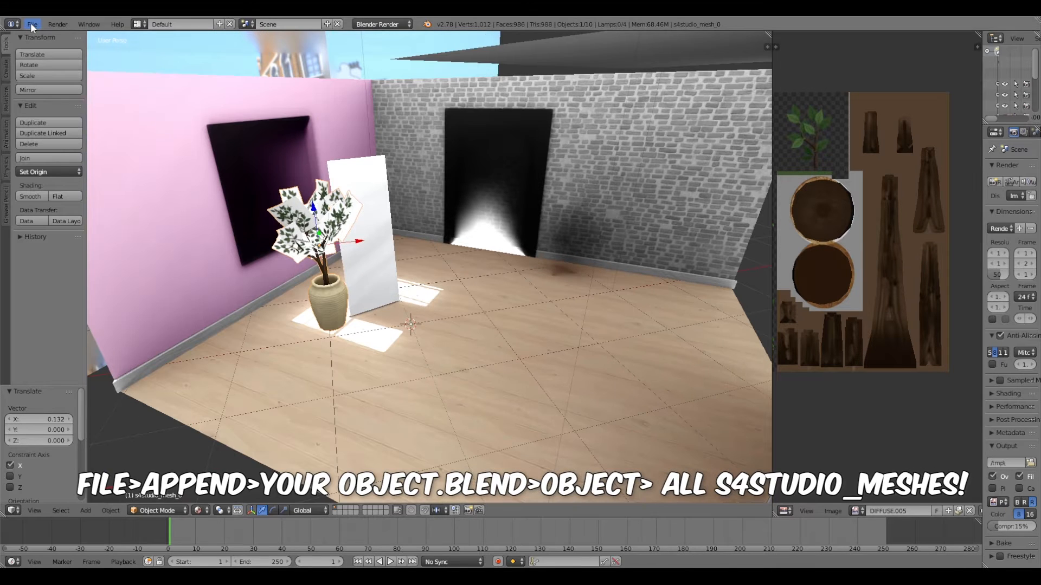
Step: Append the white armchair's meshes and delete the flat white shadow plane beneath it
{"action": "left_click", "coordinate": [31, 25]}
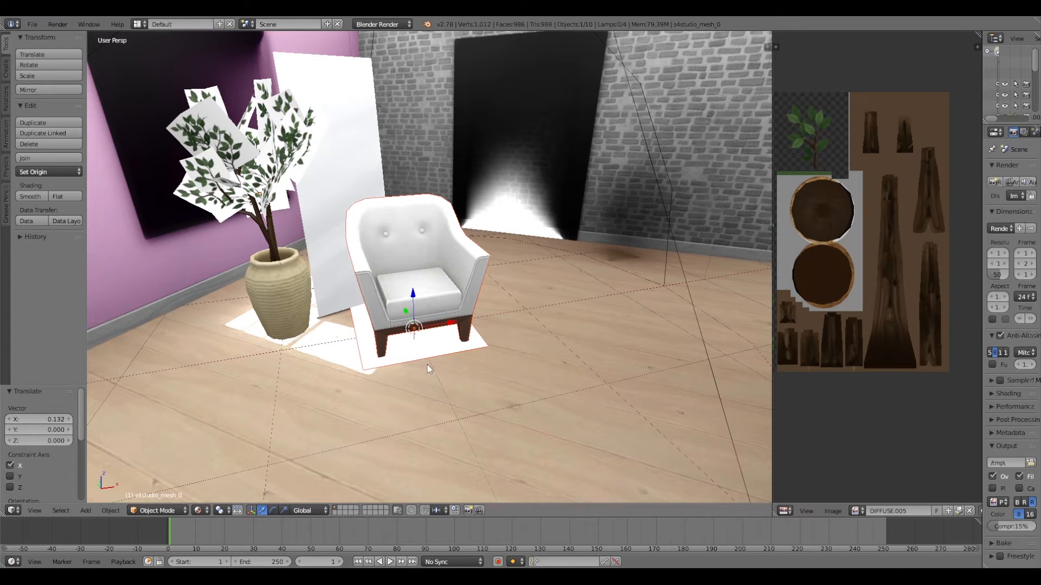
{"action": "right_click", "coordinate": [428, 348]}
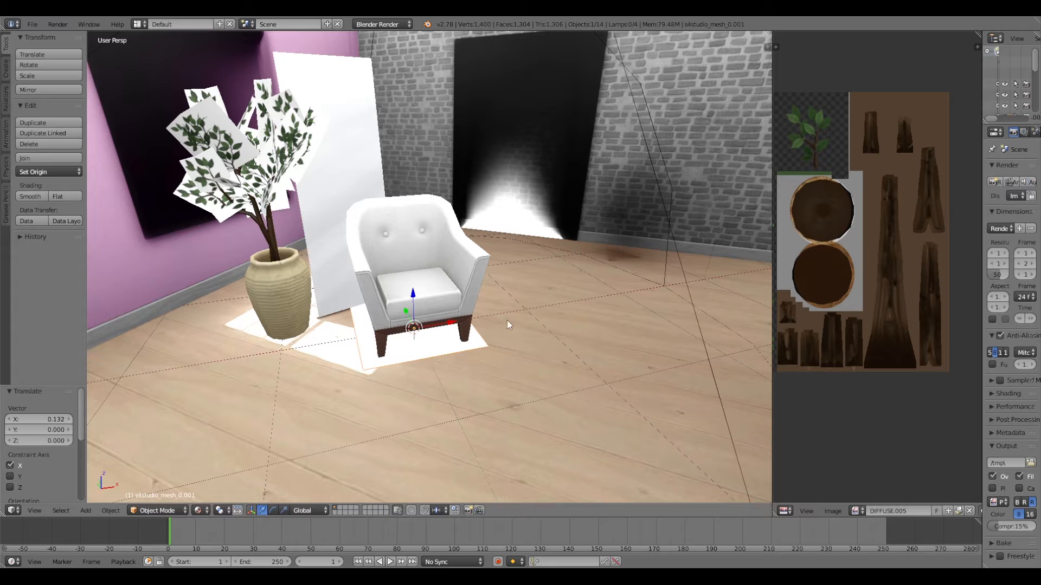
{"action": "key", "text": "x"}
{"action": "left_click", "coordinate": [426, 349]}
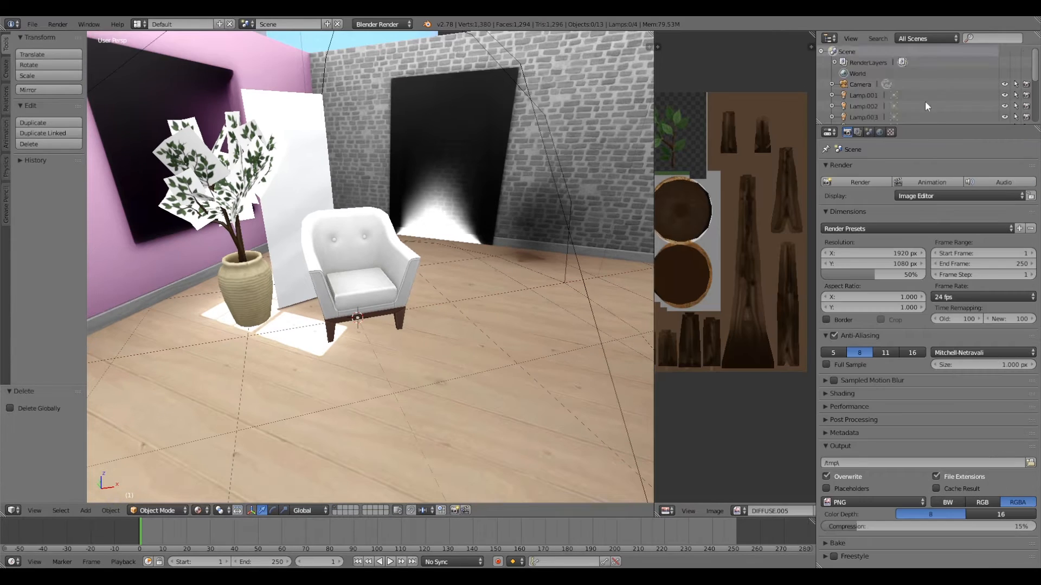
Step: Enlarge the object list and rename the armchair mesh s4studio_mesh_1 to chair
{"action": "left_click_drag", "start_coordinate": [928, 127], "coordinate": [908, 265]}
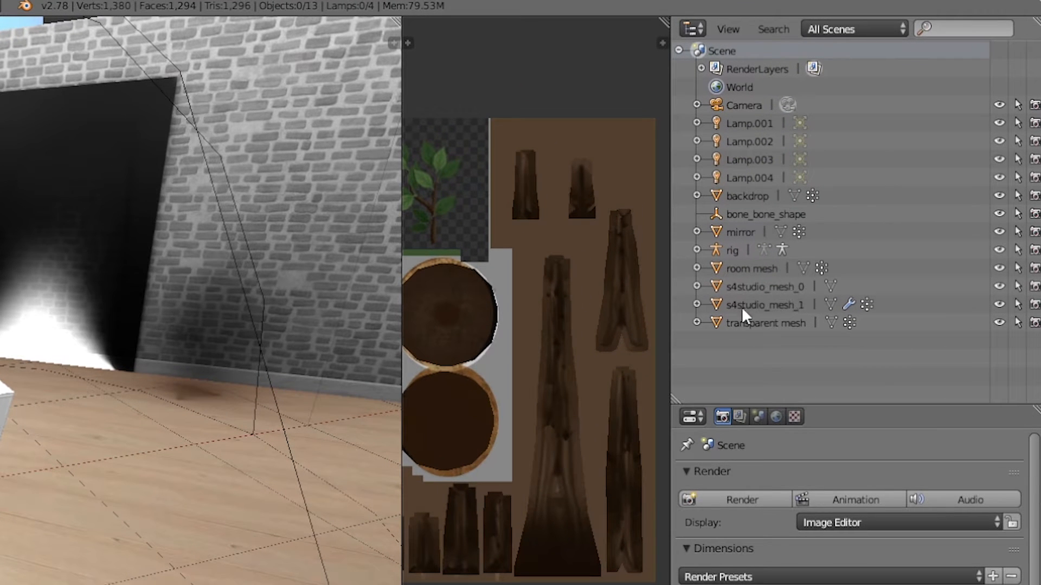
{"action": "left_click", "coordinate": [772, 311]}
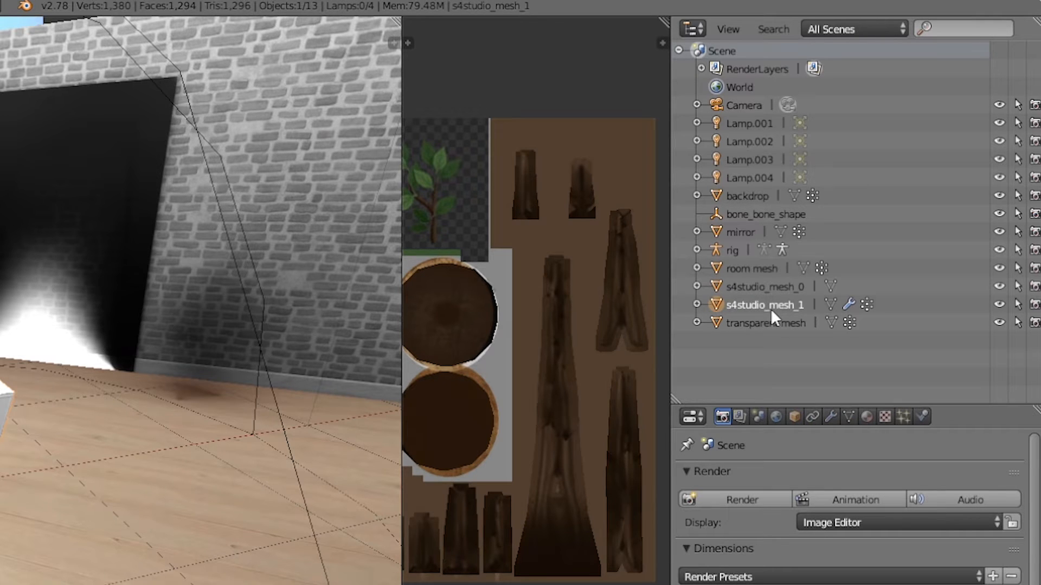
{"action": "double_click", "coordinate": [770, 306]}
{"action": "type", "text": "cha"}
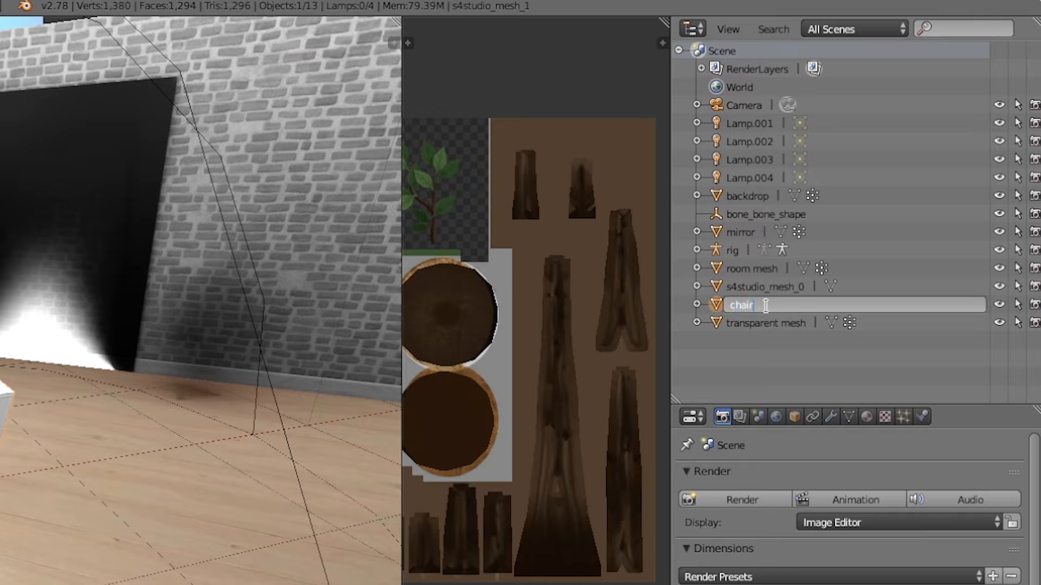
{"action": "type", "text": "ir"}
{"action": "key", "text": "Return"}
Step: Rename the potted plant mesh s4studio_mesh_0 to plant
{"action": "left_click", "coordinate": [766, 304]}
{"action": "double_click", "coordinate": [767, 305]}
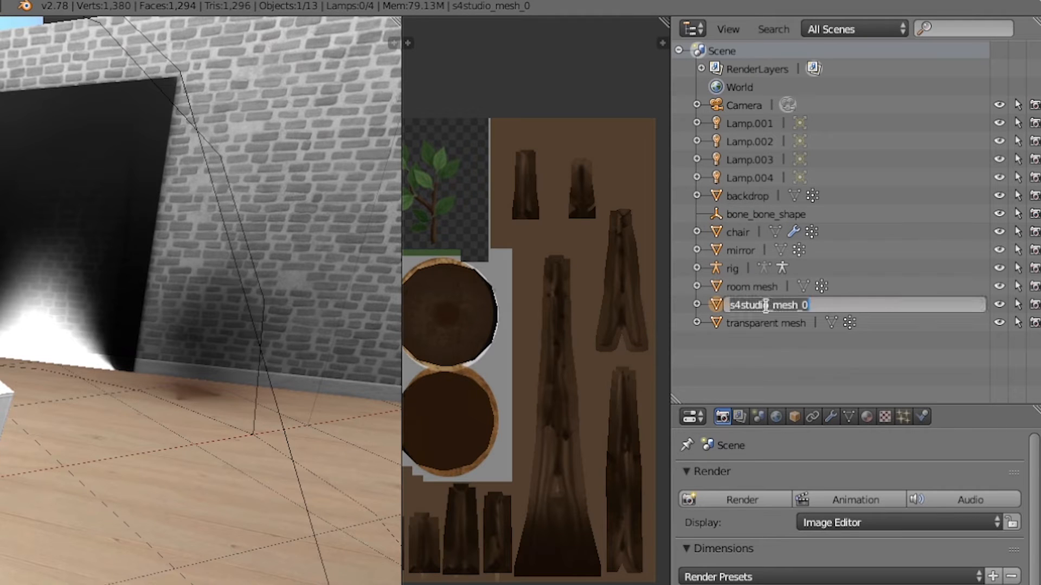
{"action": "type", "text": "plant"}
{"action": "key", "text": "Return"}
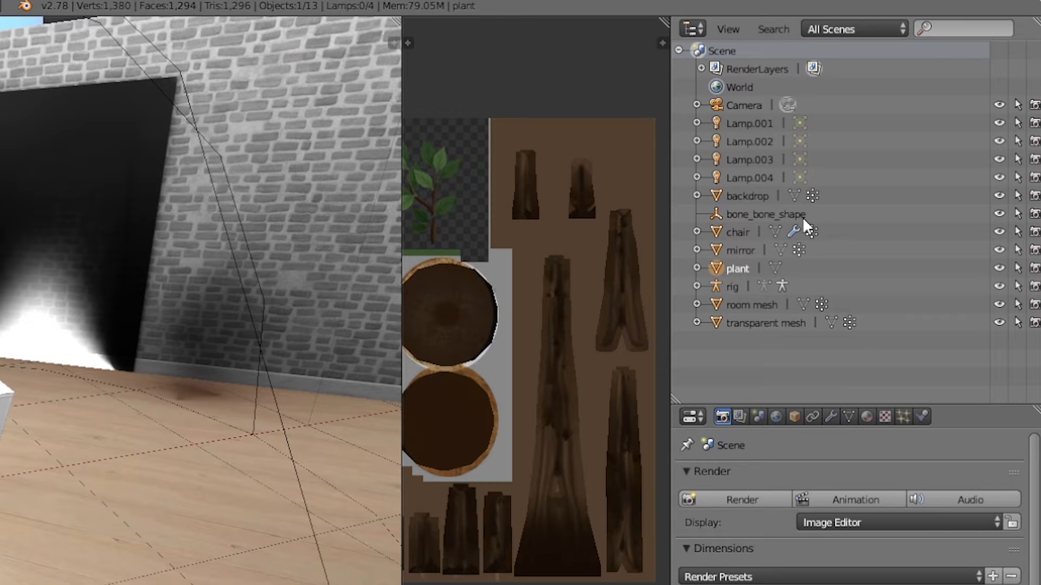
Step: Delete the appended rig and bone_bone_shape objects from the scene
{"action": "left_click", "coordinate": [734, 287]}
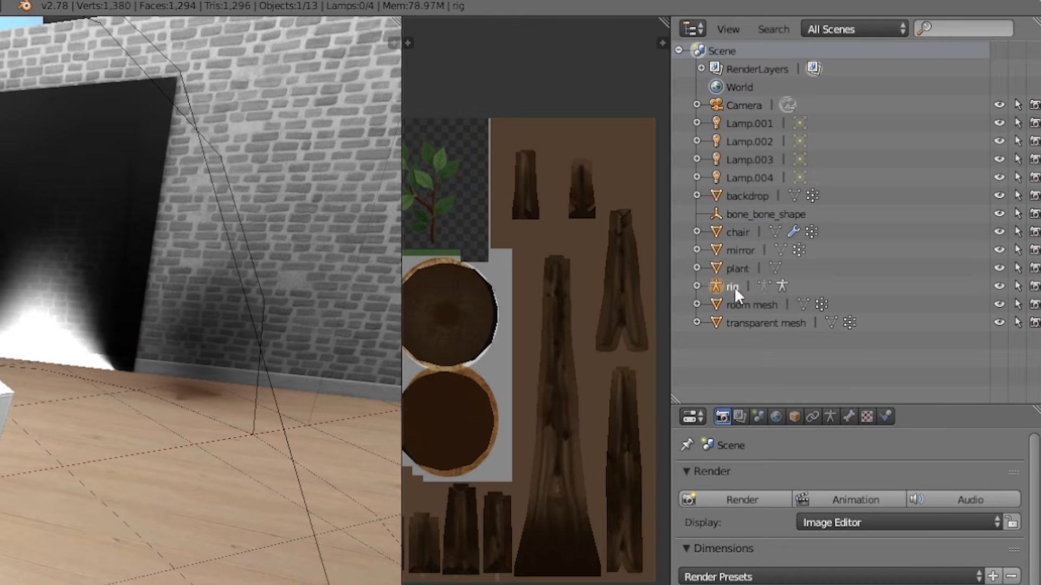
{"action": "key", "text": "x"}
{"action": "left_click", "coordinate": [16, 555]}
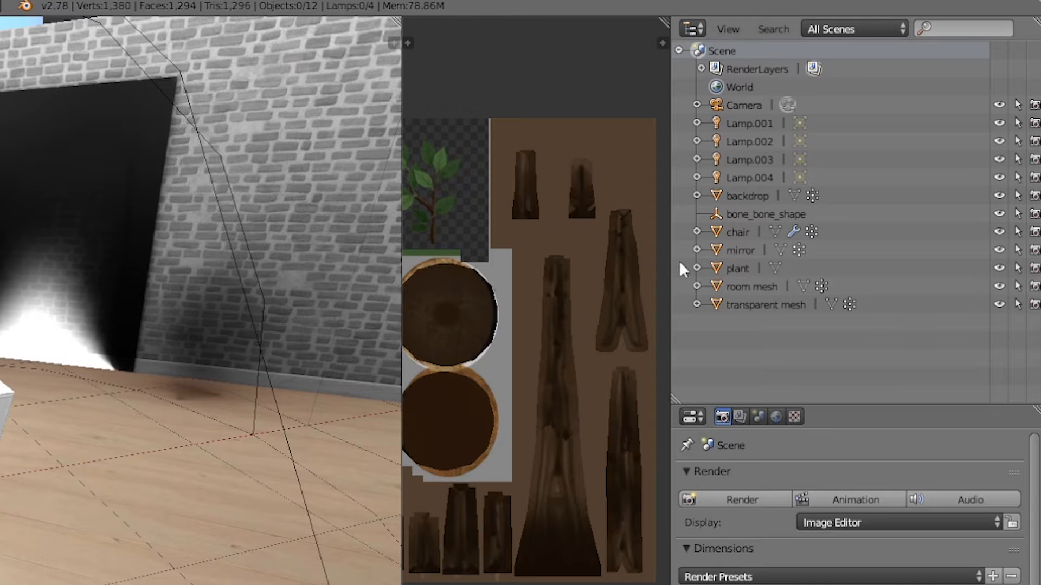
{"action": "left_click", "coordinate": [780, 214]}
{"action": "key", "text": "x"}
{"action": "left_click", "coordinate": [18, 407]}
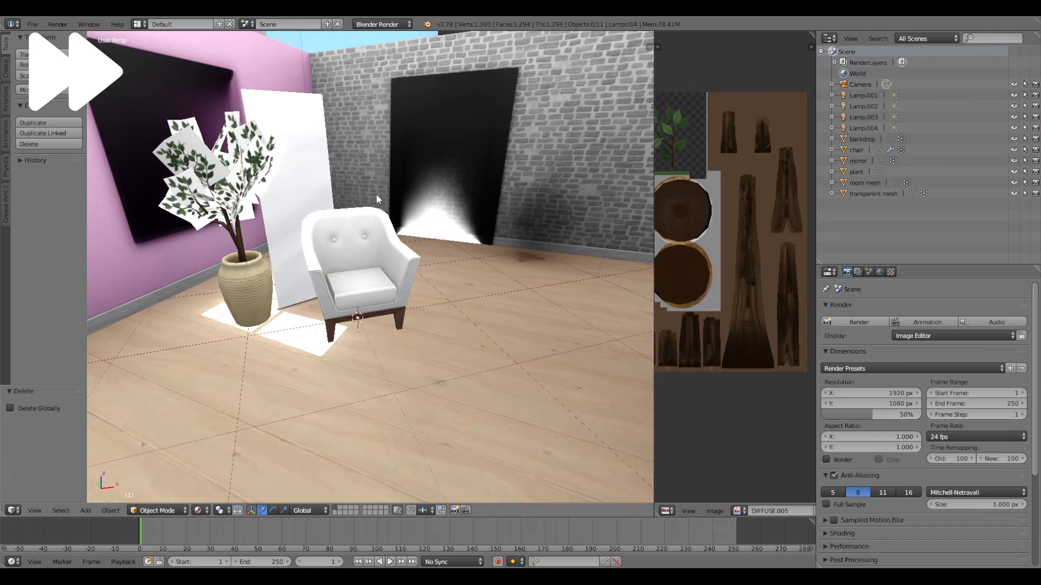
Step: Move the armchair along X and Y toward the back corner in front of the brick wall
{"action": "right_click", "coordinate": [393, 263]}
{"action": "middle_click_drag", "start_coordinate": [393, 263], "coordinate": [426, 319]}
{"action": "key", "text": "g"}
{"action": "key", "text": "x"}
{"action": "left_click", "coordinate": [410, 351]}
{"action": "key", "text": "g"}
{"action": "key", "text": "x"}
{"action": "left_click", "coordinate": [399, 342]}
{"action": "key", "text": "g"}
{"action": "key", "text": "y"}
{"action": "key", "text": "g"}
{"action": "key", "text": "y"}
{"action": "left_click", "coordinate": [419, 355]}
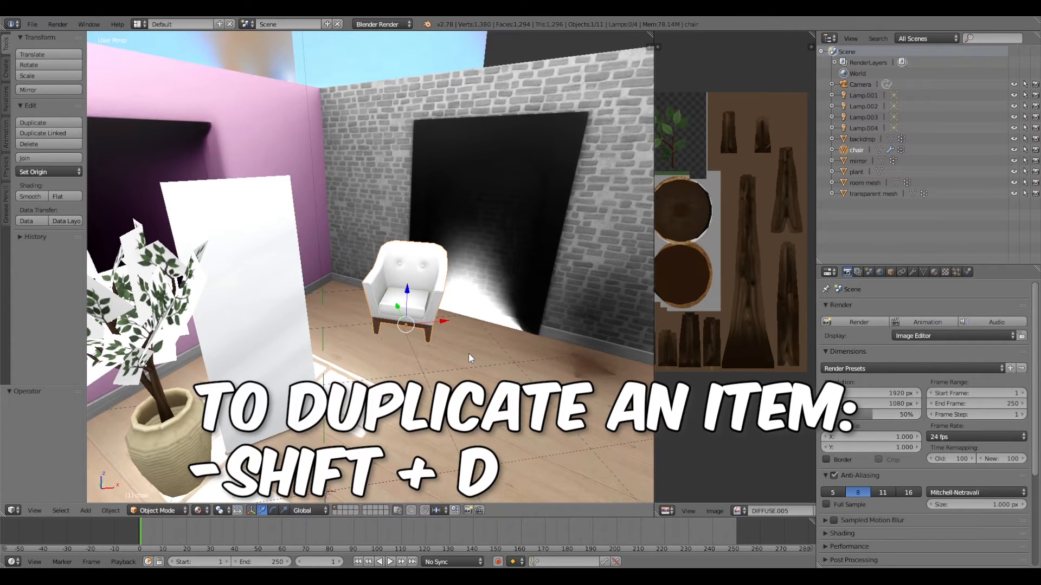
Step: Duplicate the whole armchair within its own mesh and place the copy further along X
{"action": "key", "text": "Tab"}
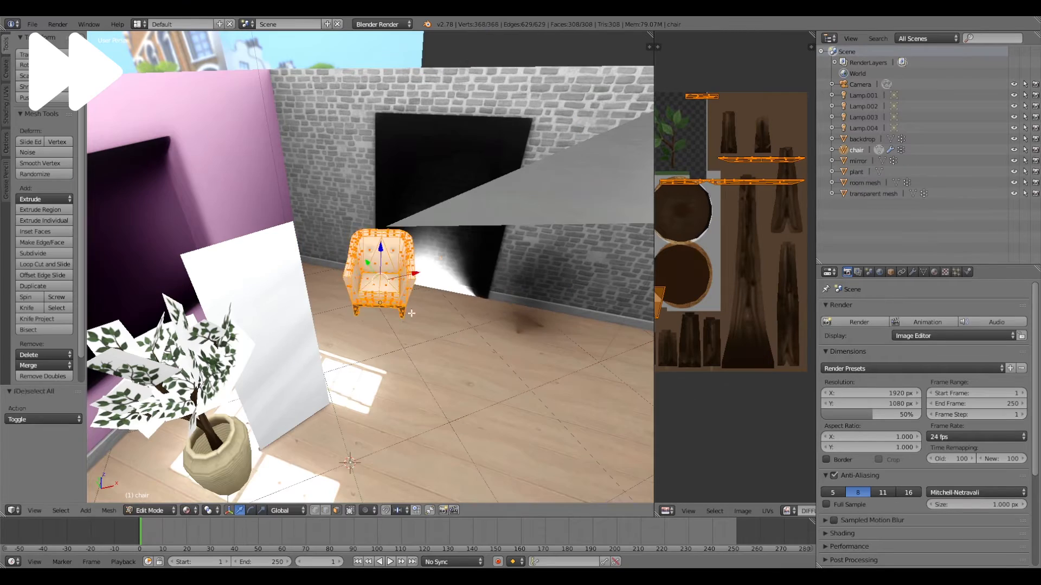
{"action": "key", "text": "shift+d"}
{"action": "key", "text": "x"}
{"action": "key", "text": "Tab"}
Step: Append the dark side table's s4studio meshes and move the table along Y and X between the two armchairs
{"action": "key", "text": "shift+F1"}
{"action": "left_click", "coordinate": [326, 135]}
{"action": "left_click", "coordinate": [332, 135]}
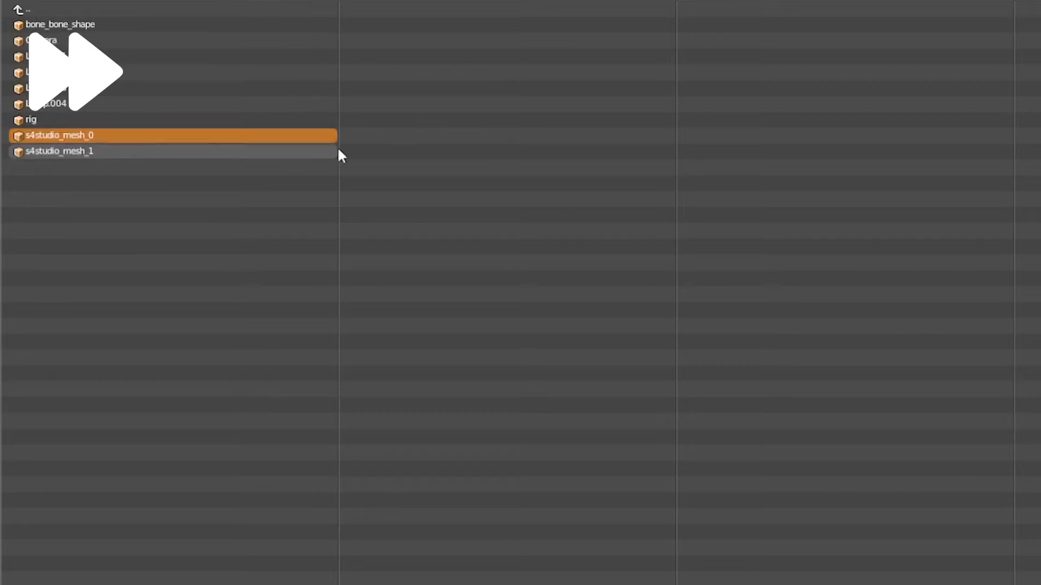
{"action": "key", "text": "Return"}
{"action": "key", "text": "g"}
{"action": "key", "text": "y"}
{"action": "middle_click_drag", "start_coordinate": [401, 200], "coordinate": [434, 249]}
{"action": "key", "text": "g"}
{"action": "key", "text": "x"}
Step: Append the candle lantern's s4studio meshes from its blend file's Object folder
{"action": "left_click", "coordinate": [33, 24]}
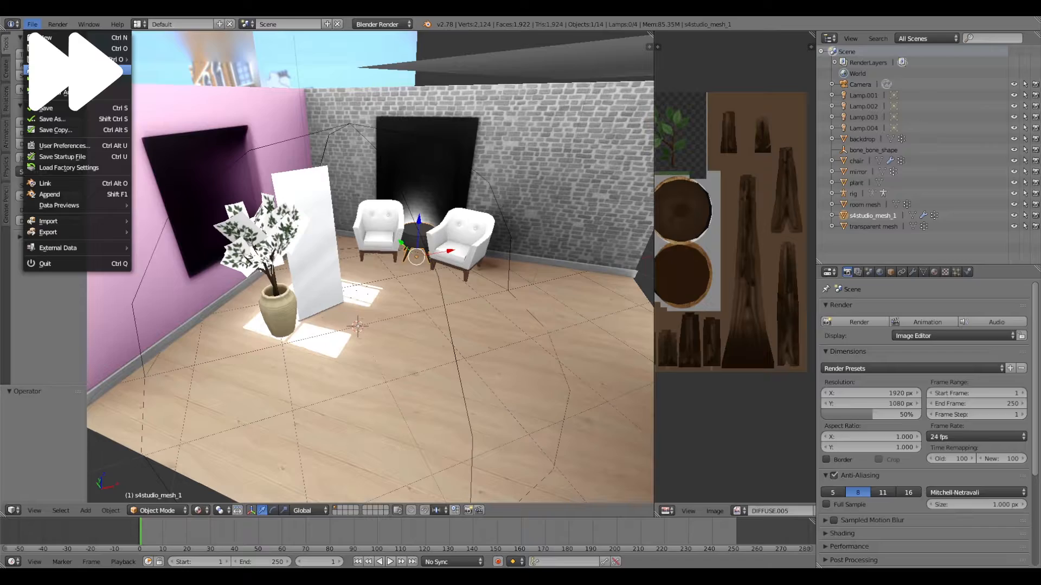
{"action": "left_click", "coordinate": [43, 210]}
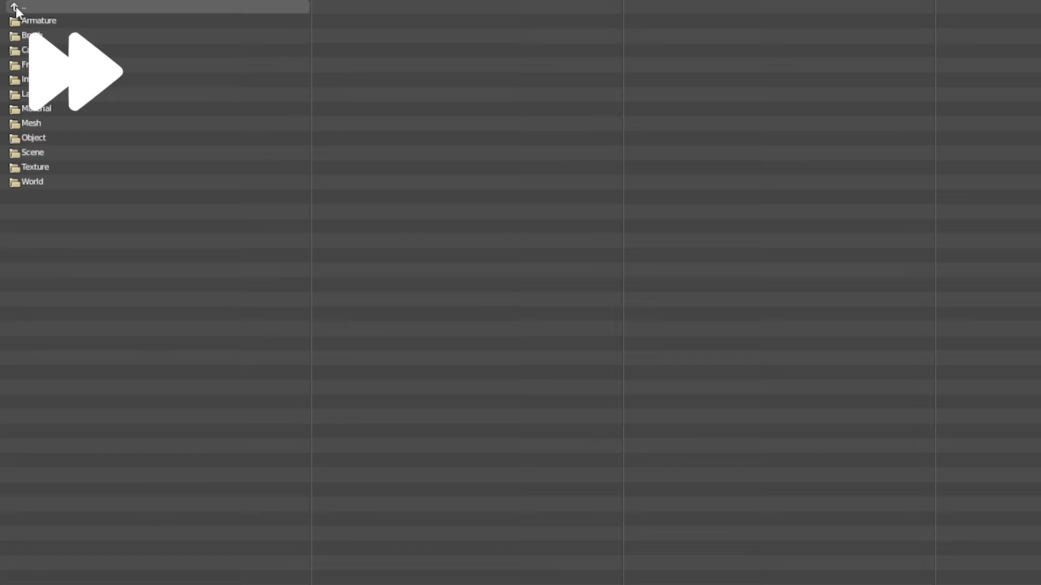
{"action": "left_click", "coordinate": [49, 137]}
{"action": "left_click", "coordinate": [95, 122]}
{"action": "key", "text": "Return"}
{"action": "middle_click_drag", "start_coordinate": [446, 310], "coordinate": [442, 307]}
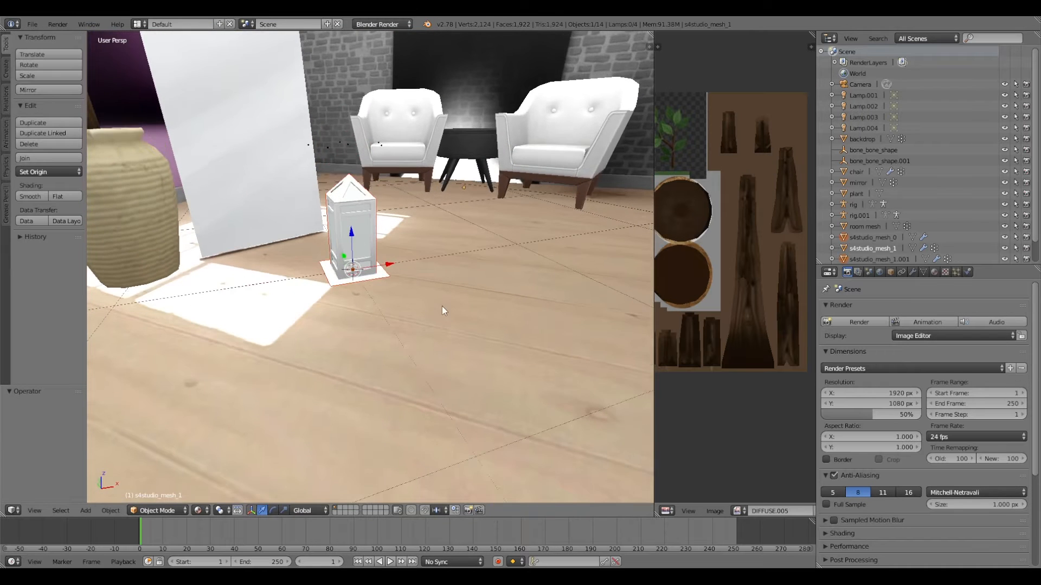
Step: Toggle the visibility of s4studio_mesh_0 and s4studio_mesh_2 to check which part of the lantern each one is
{"action": "scroll", "coordinate": [408, 270], "scroll_direction": "up", "scroll_amount": 6}
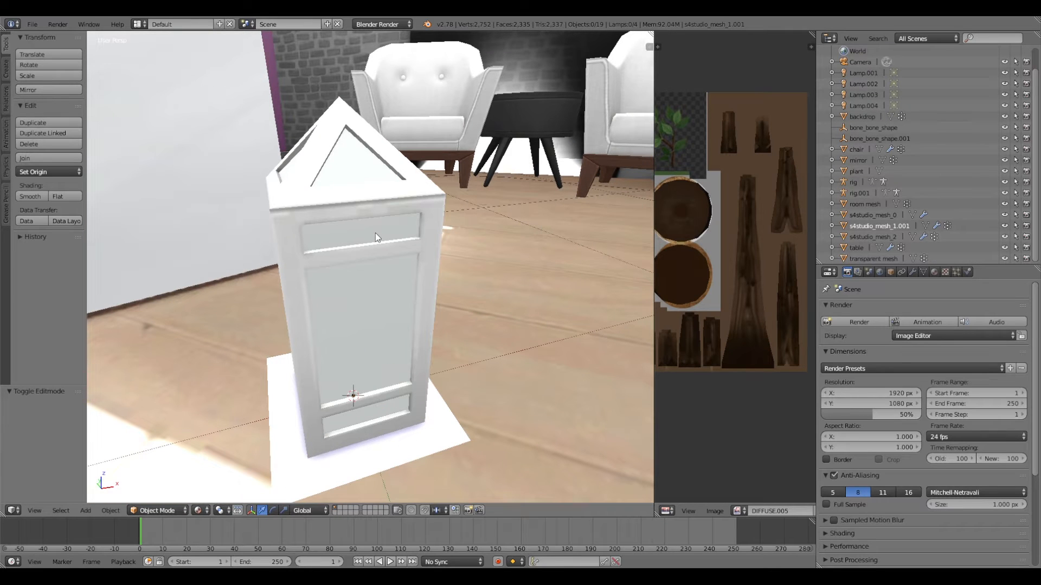
{"action": "left_click", "coordinate": [1005, 216]}
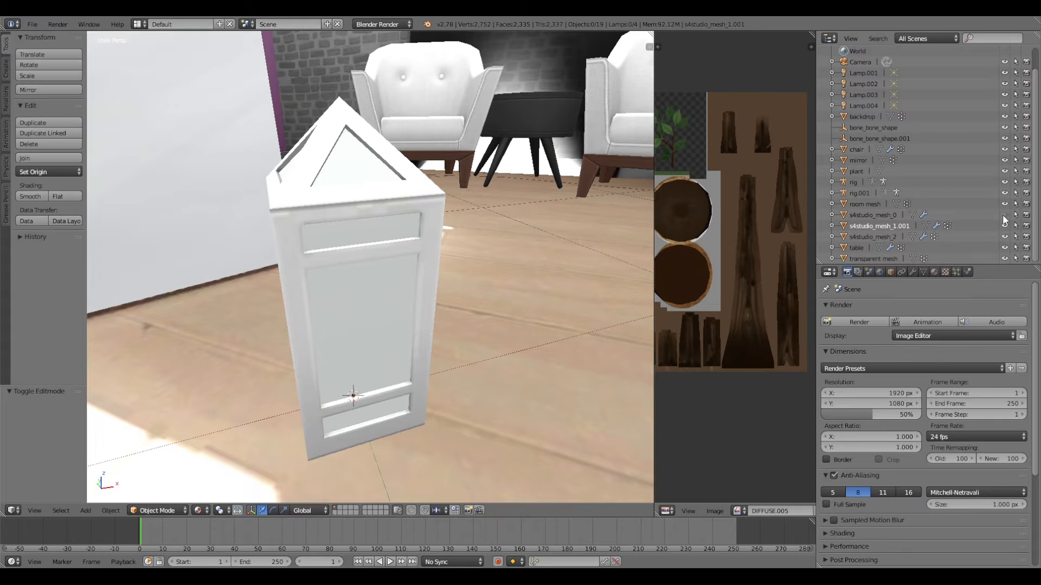
{"action": "left_click", "coordinate": [1005, 217]}
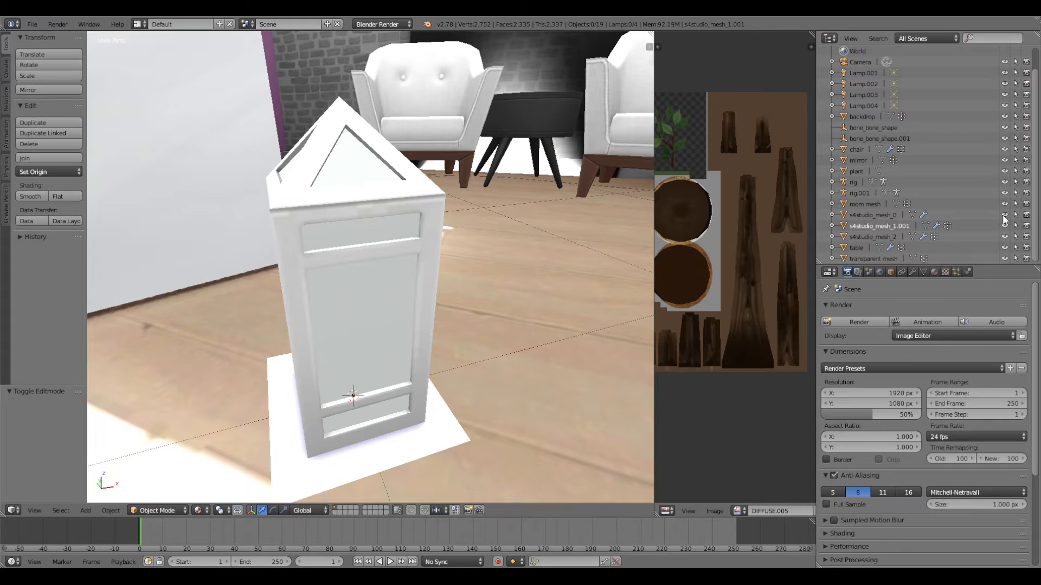
{"action": "left_click", "coordinate": [886, 237]}
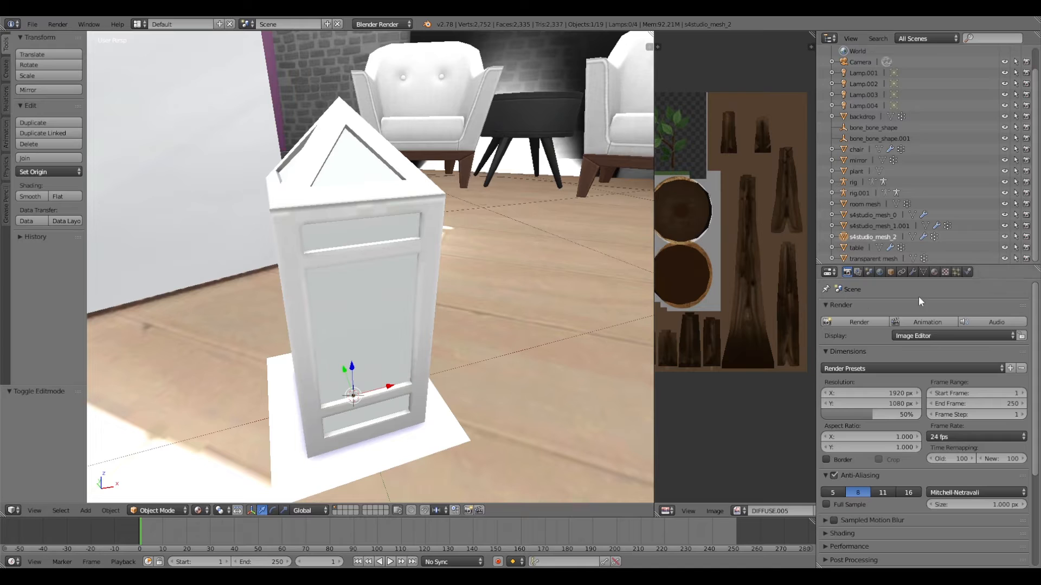
{"action": "left_click", "coordinate": [1003, 237]}
{"action": "left_click", "coordinate": [1003, 237]}
{"action": "left_click", "coordinate": [1003, 238]}
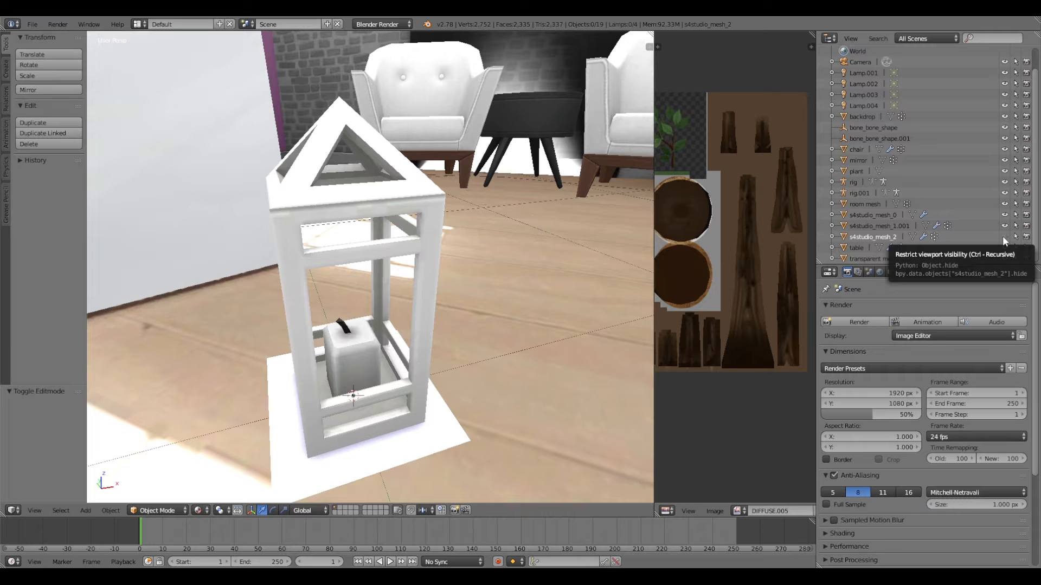
{"action": "left_click", "coordinate": [1003, 236]}
Step: Delete the lantern's glass mesh s4studio_mesh_2 and its shadow plane s4studio_mesh_0
{"action": "right_click", "coordinate": [876, 232]}
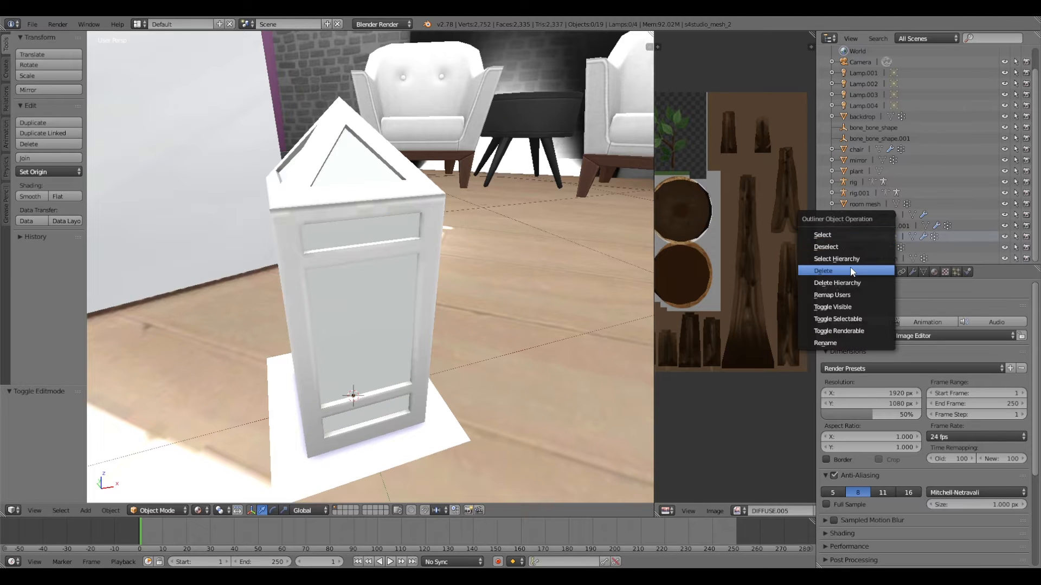
{"action": "left_click", "coordinate": [823, 270]}
{"action": "right_click", "coordinate": [884, 225]}
{"action": "left_click", "coordinate": [883, 225]}
{"action": "scroll", "coordinate": [418, 376], "scroll_direction": "down", "scroll_amount": 7}
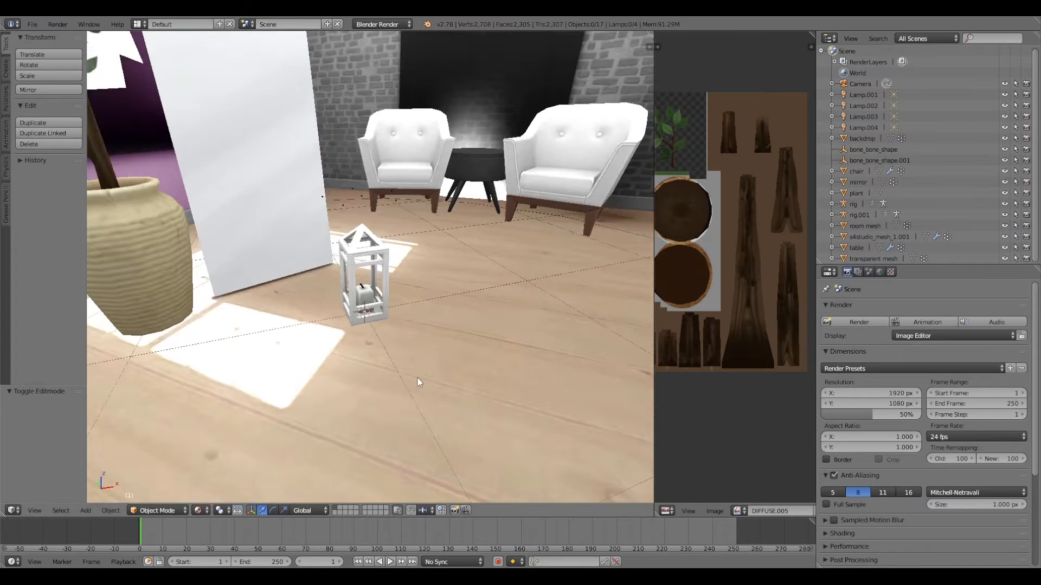
Step: Rename the lantern mesh s4studio_mesh_1.001 to candle
{"action": "scroll", "coordinate": [417, 376], "scroll_direction": "up", "scroll_amount": 7}
{"action": "double_click", "coordinate": [885, 238]}
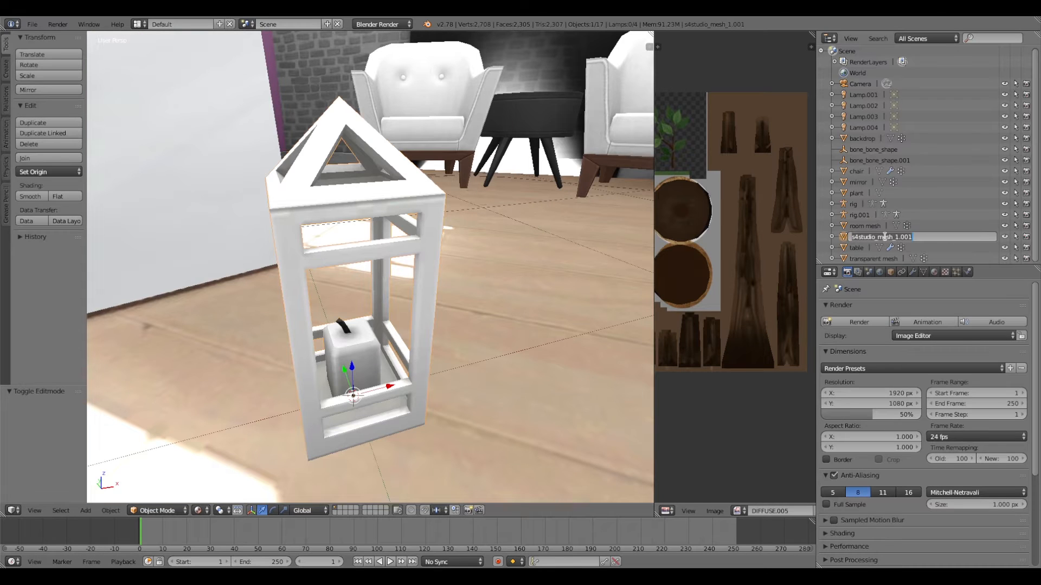
{"action": "type", "text": "candle"}
{"action": "key", "text": "Return"}
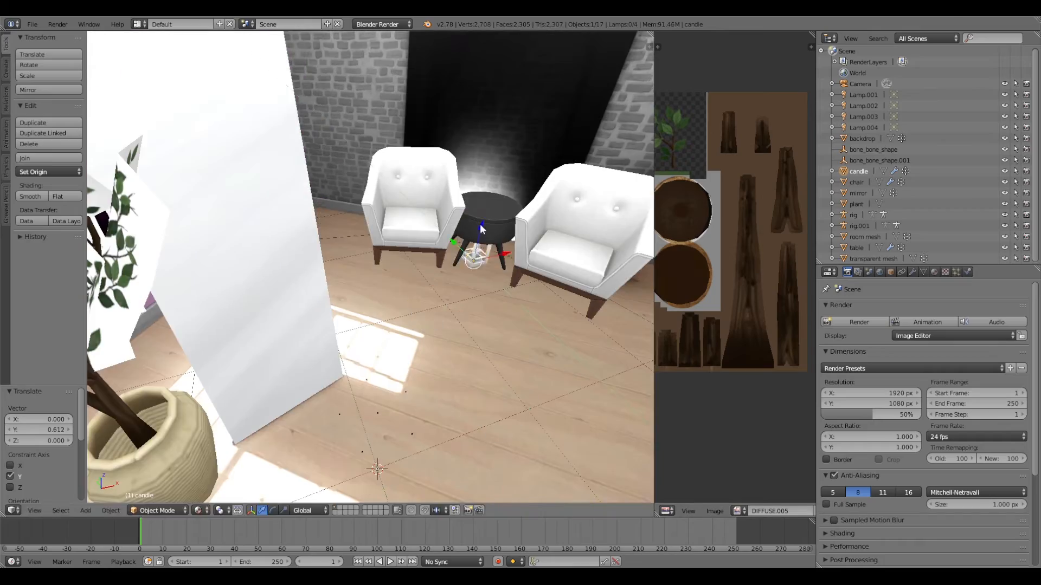
Step: Place the lantern on the side table, turned about -230° around global Z, and duplicate it as a smaller lantern beside it
{"action": "key", "text": "g"}
{"action": "key", "text": "y"}
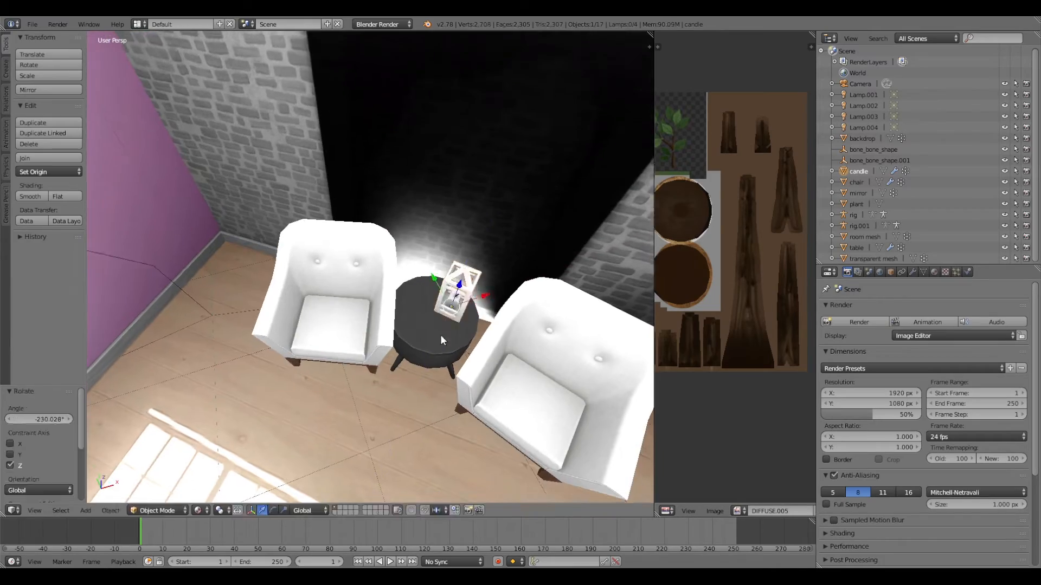
{"action": "key", "text": "shift+d"}
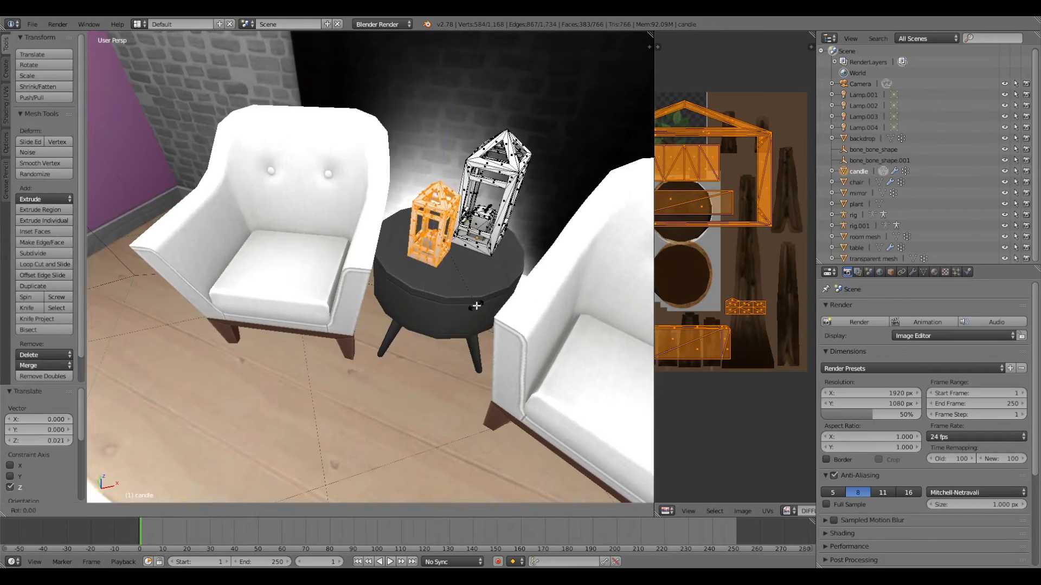
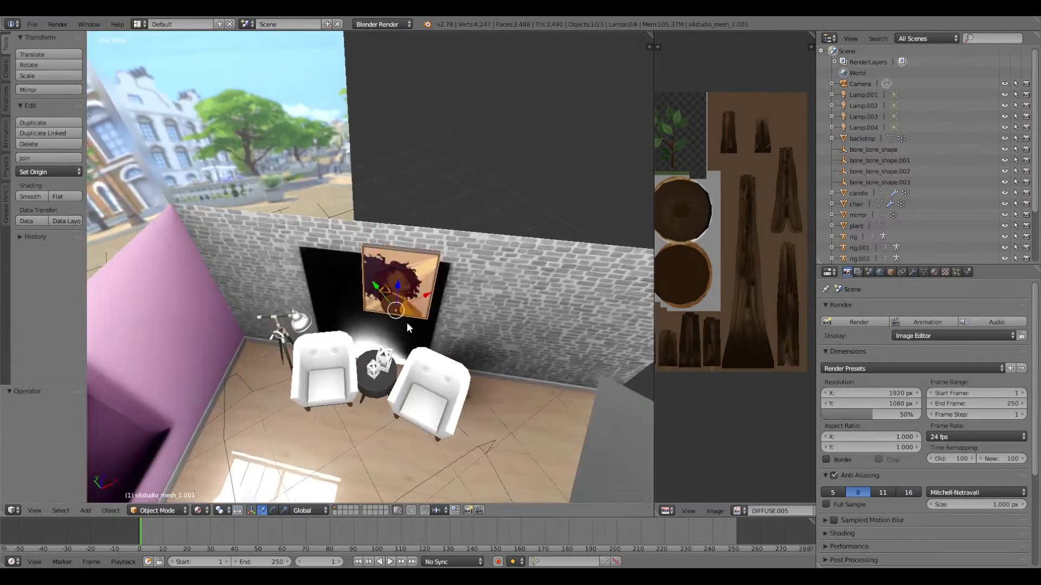
{"action": "scroll", "coordinate": [407, 322], "scroll_direction": "up", "scroll_amount": 2}
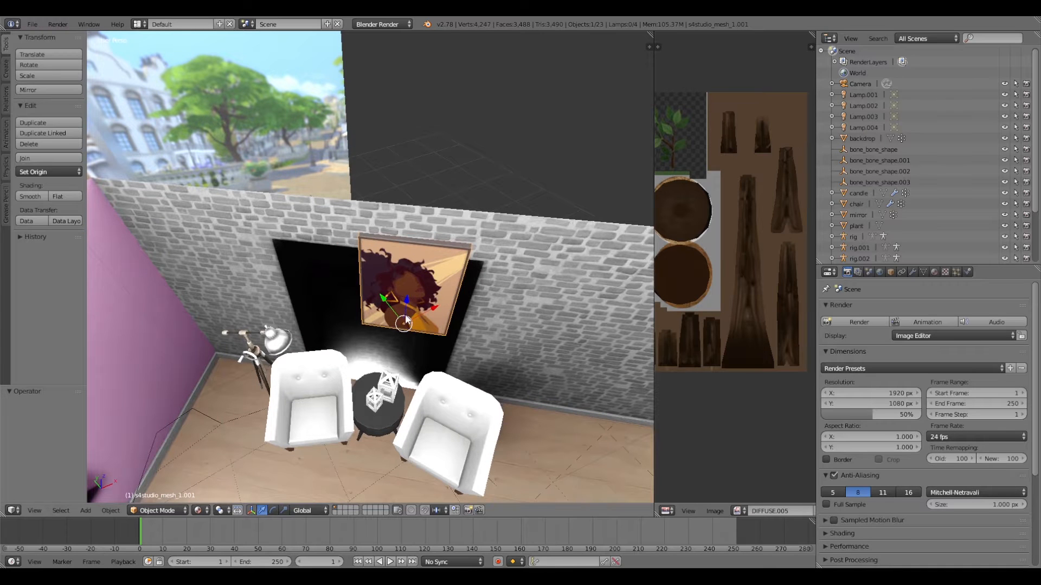
{"action": "scroll", "coordinate": [406, 320], "scroll_direction": "down", "scroll_amount": 3}
{"action": "middle_click_drag", "start_coordinate": [405, 320], "coordinate": [358, 369]}
{"action": "scroll", "coordinate": [416, 325], "scroll_direction": "down", "scroll_amount": 2}
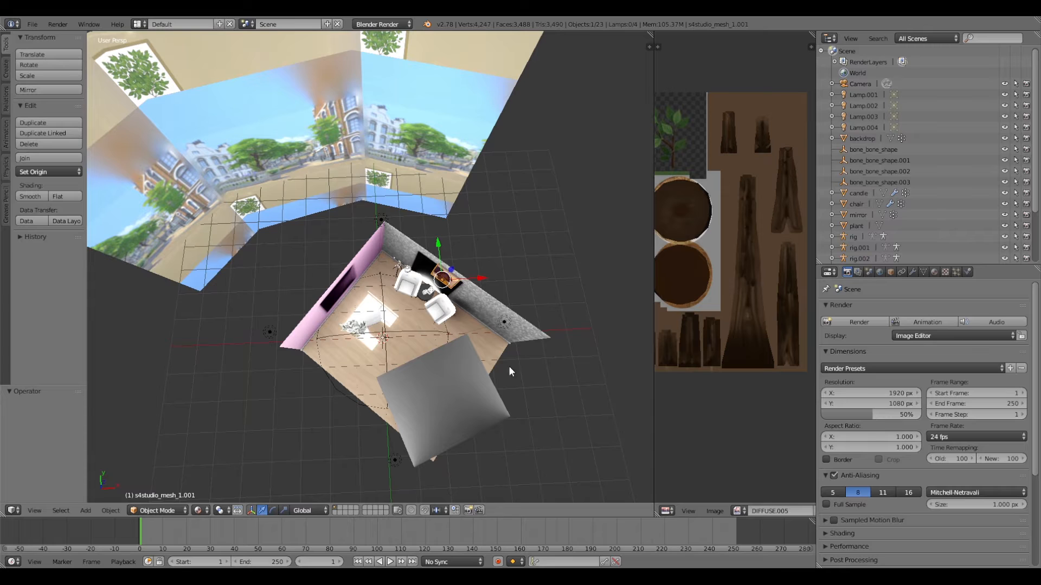
Step: Try to rotate the painting around the global Y axis in front of the brick wall
{"action": "middle_click_drag", "start_coordinate": [529, 336], "coordinate": [445, 396]}
{"action": "scroll", "coordinate": [445, 397], "scroll_direction": "up", "scroll_amount": 5}
{"action": "middle_click_drag", "start_coordinate": [457, 329], "coordinate": [421, 302]}
{"action": "scroll", "coordinate": [428, 306], "scroll_direction": "up", "scroll_amount": 2}
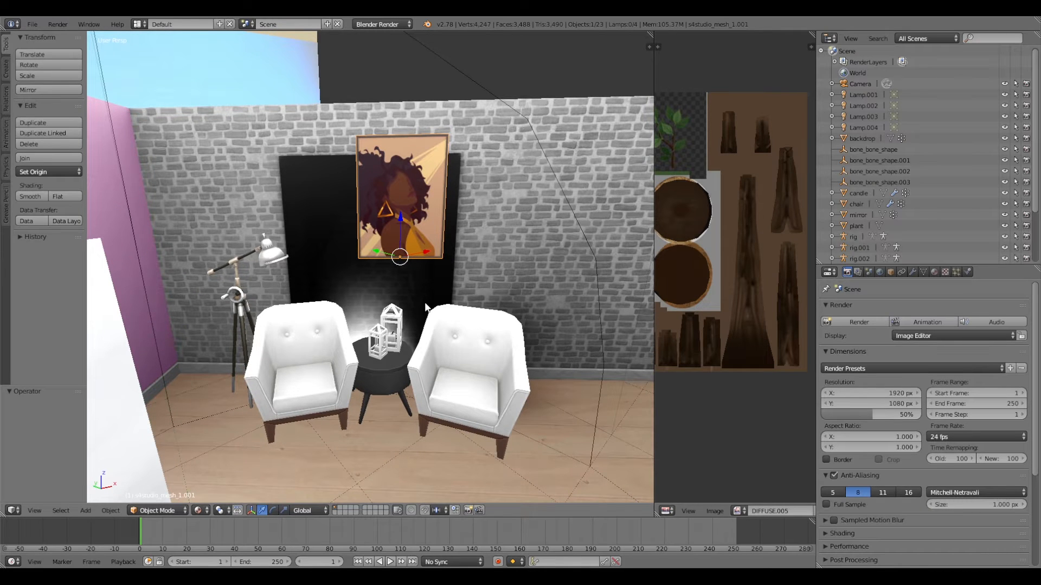
{"action": "key", "text": "Tab"}
{"action": "key", "text": "Tab"}
{"action": "key", "text": "r"}
{"action": "key", "text": "y"}
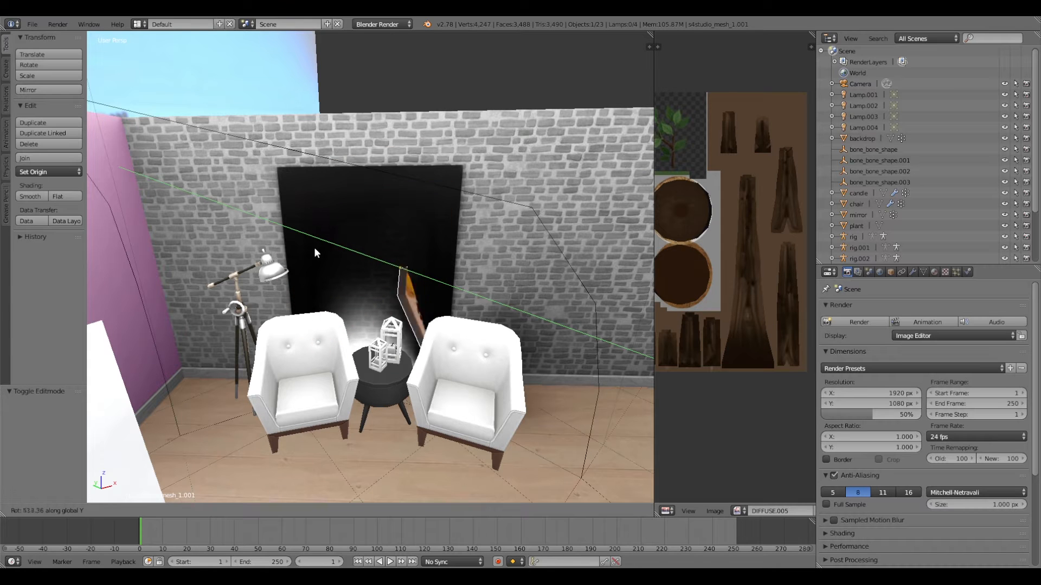
{"action": "key", "text": "Escape"}
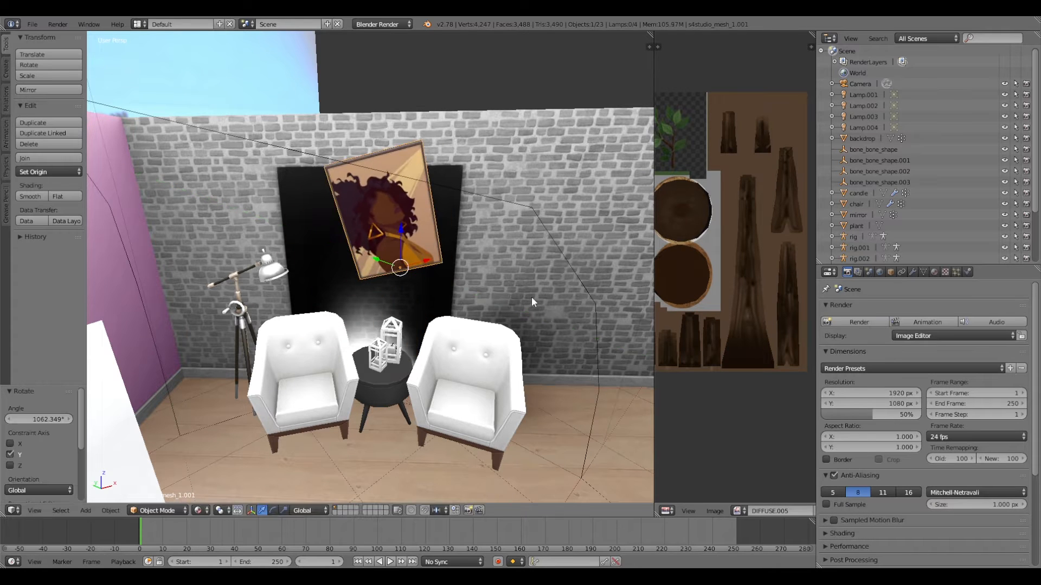
Step: Reset the painting's location to the scene origin, then move it 1.763 along X to behind the side table
{"action": "scroll", "coordinate": [528, 300], "scroll_direction": "down", "scroll_amount": 5}
{"action": "middle_click_drag", "start_coordinate": [493, 319], "coordinate": [396, 304]}
{"action": "key", "text": "alt+g"}
{"action": "middle_click_drag", "start_coordinate": [405, 344], "coordinate": [425, 322]}
{"action": "scroll", "coordinate": [415, 358], "scroll_direction": "up", "scroll_amount": 2}
{"action": "key", "text": "r"}
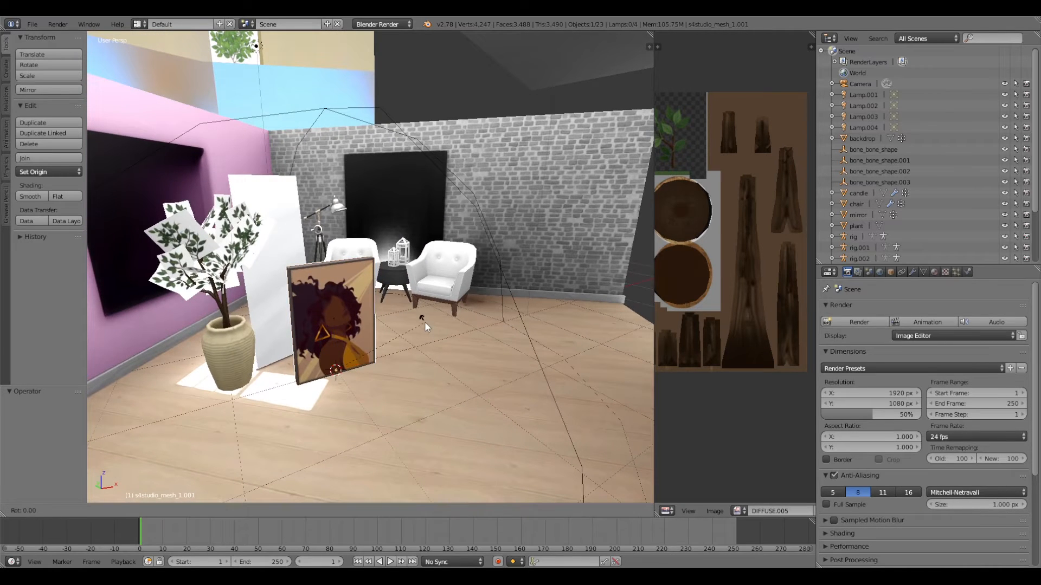
{"action": "left_click", "coordinate": [424, 320]}
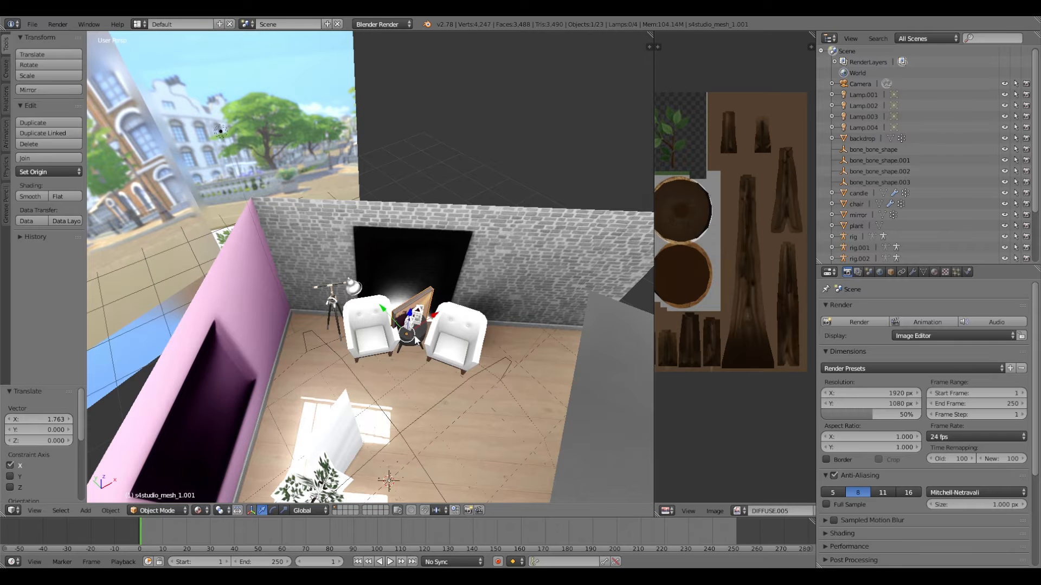
Step: Rotate the painting, including around global X, and fit it flat against the dark panel on the brick wall above the side table
{"action": "key", "text": "r"}
{"action": "left_click", "coordinate": [416, 341]}
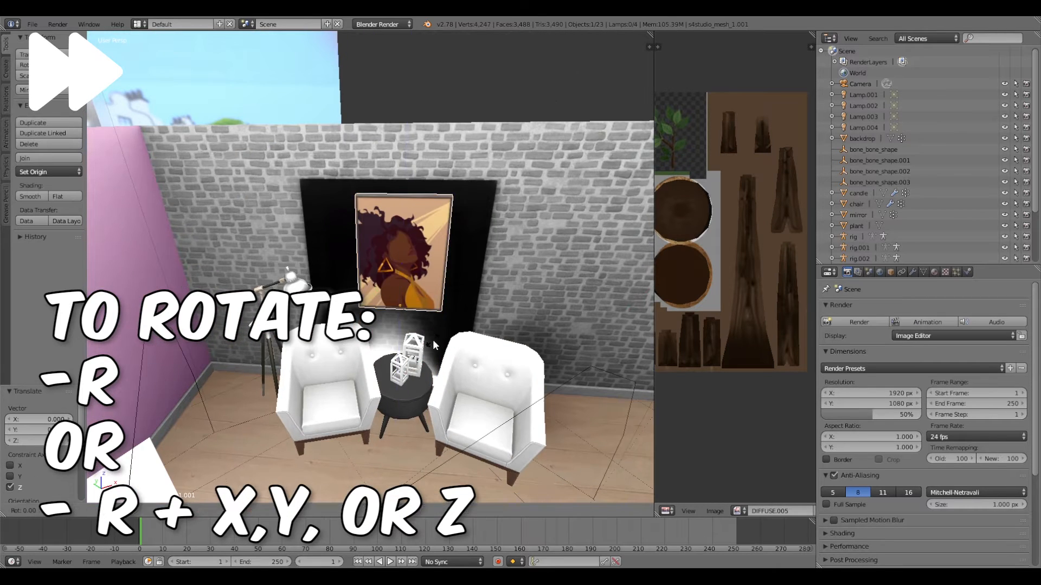
{"action": "key", "text": "r"}
{"action": "left_click", "coordinate": [466, 298]}
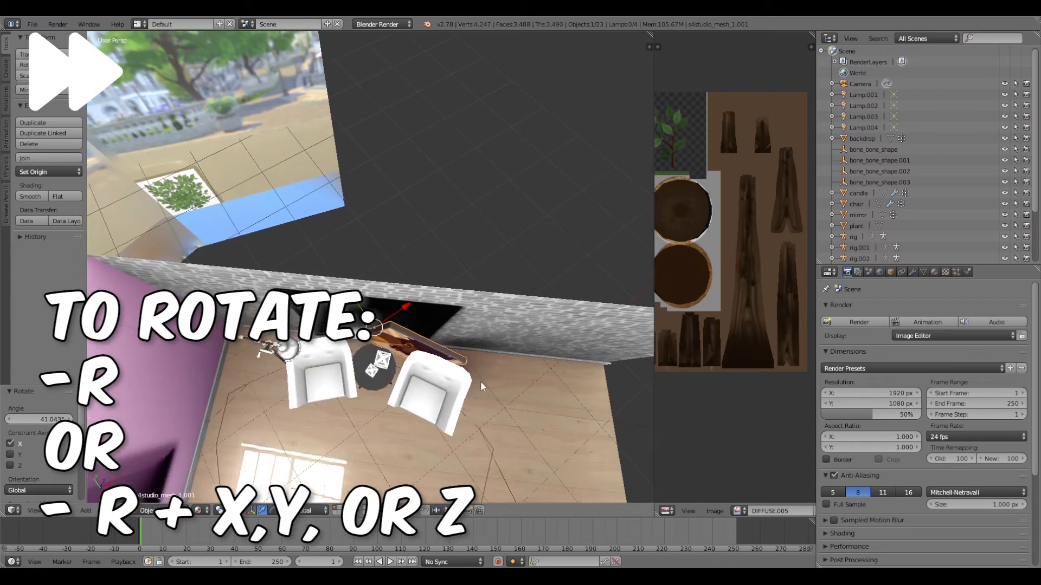
{"action": "key", "text": "r"}
{"action": "key", "text": "x"}
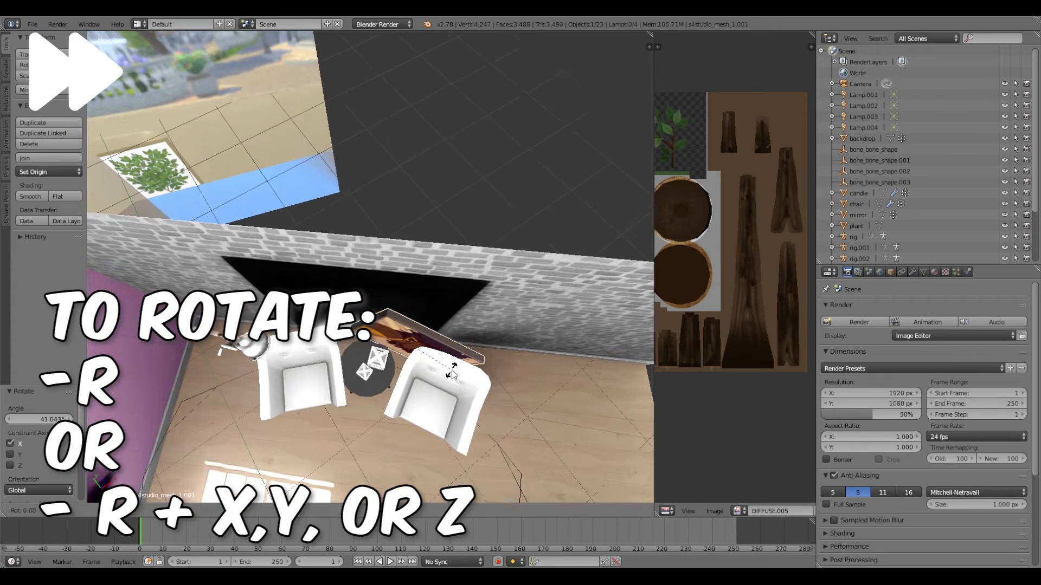
{"action": "left_click", "coordinate": [454, 412]}
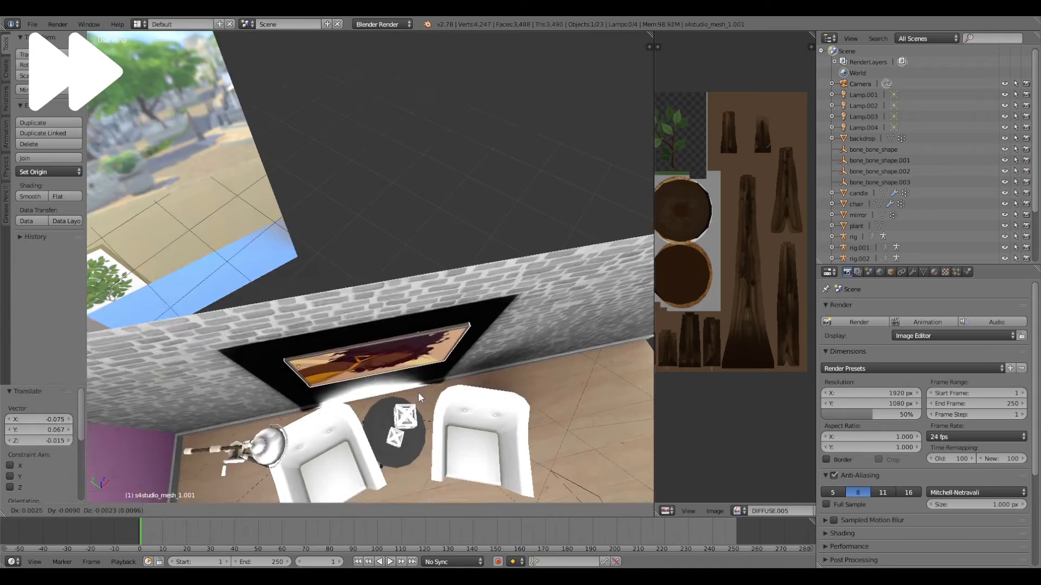
Step: Append the window's meshes to the room scene from its blend file
{"action": "left_click", "coordinate": [32, 24]}
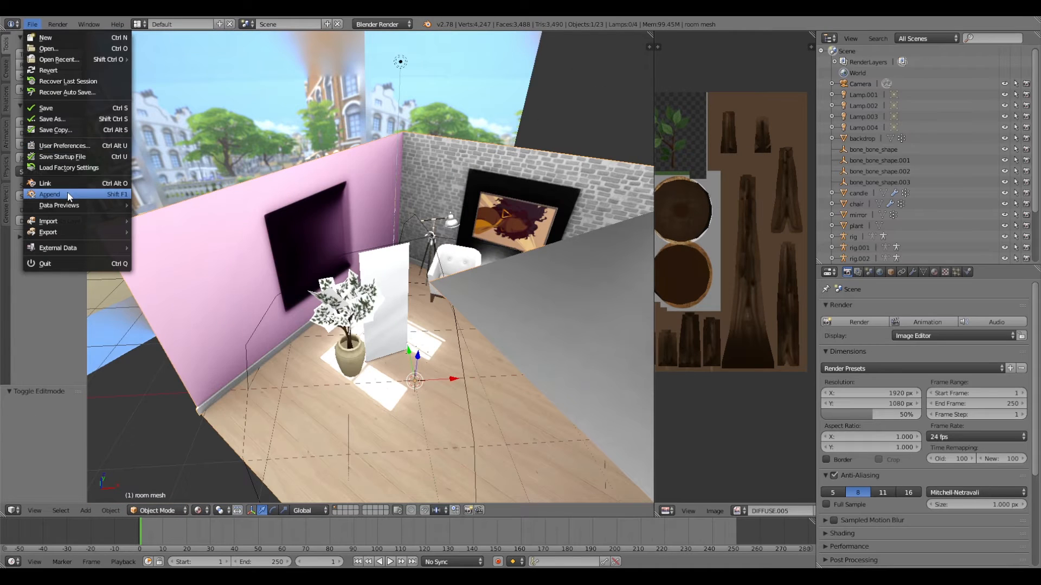
{"action": "left_click", "coordinate": [67, 191]}
{"action": "left_click_drag", "start_coordinate": [90, 303], "coordinate": [101, 124]}
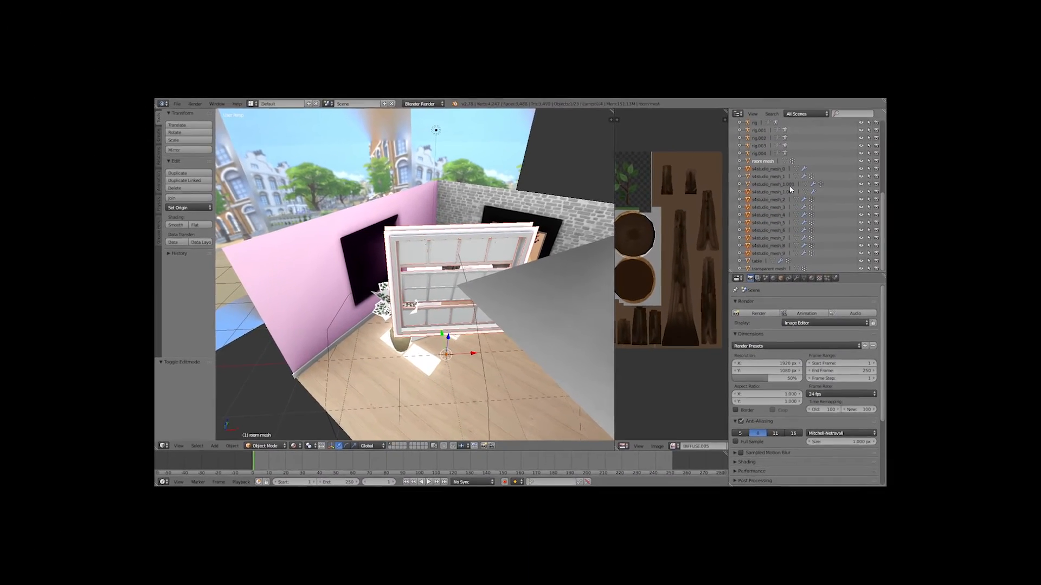
Step: Rename the painting mesh s4studio_mesh_1.001 to painting and the floor lamp mesh s4studio_mesh_1 to lamp
{"action": "type", "text": "p"}
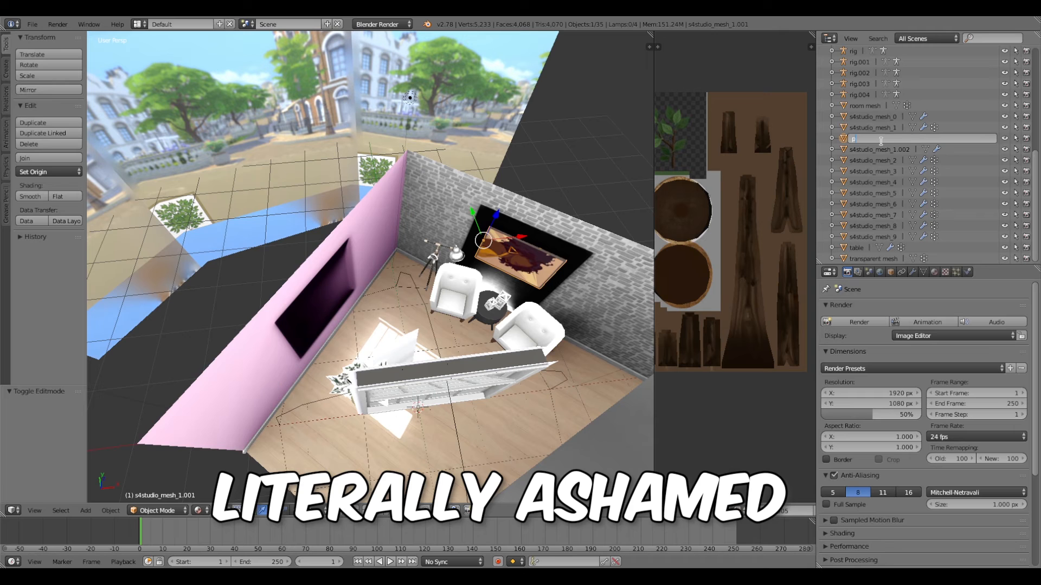
{"action": "type", "text": "ainting"}
{"action": "key", "text": "Return"}
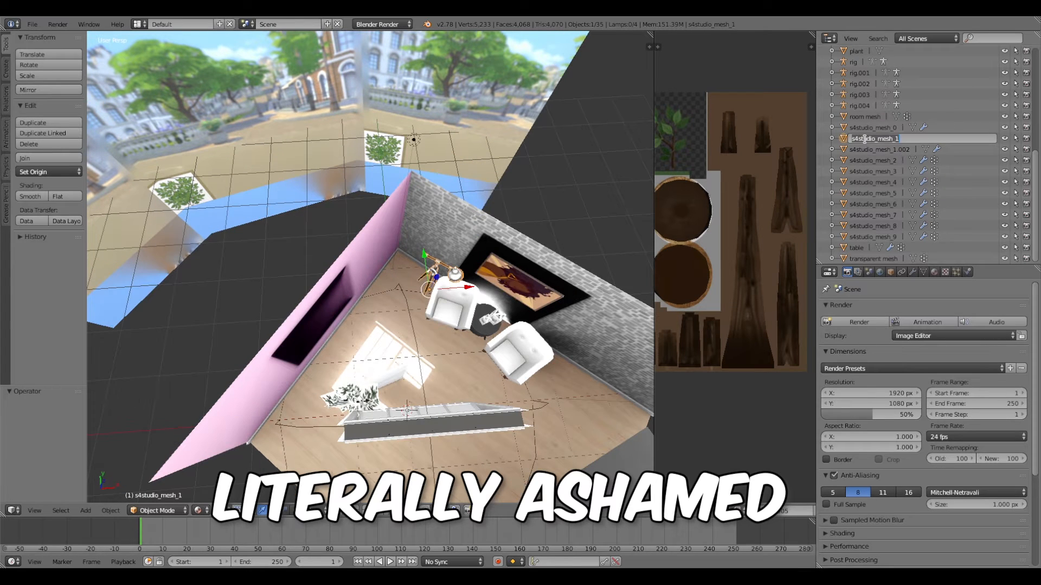
{"action": "type", "text": "lam"}
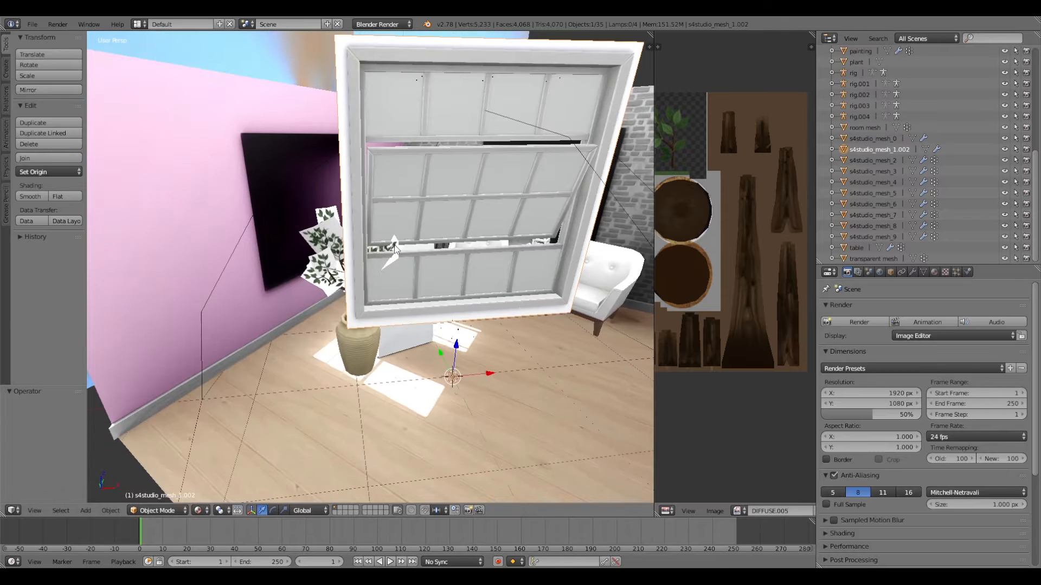
Step: Delete the window's unneeded meshes s4studio_mesh_1.002 and s4studio_mesh_0
{"action": "scroll", "coordinate": [394, 249], "scroll_direction": "up", "scroll_amount": 2}
{"action": "key", "text": "x"}
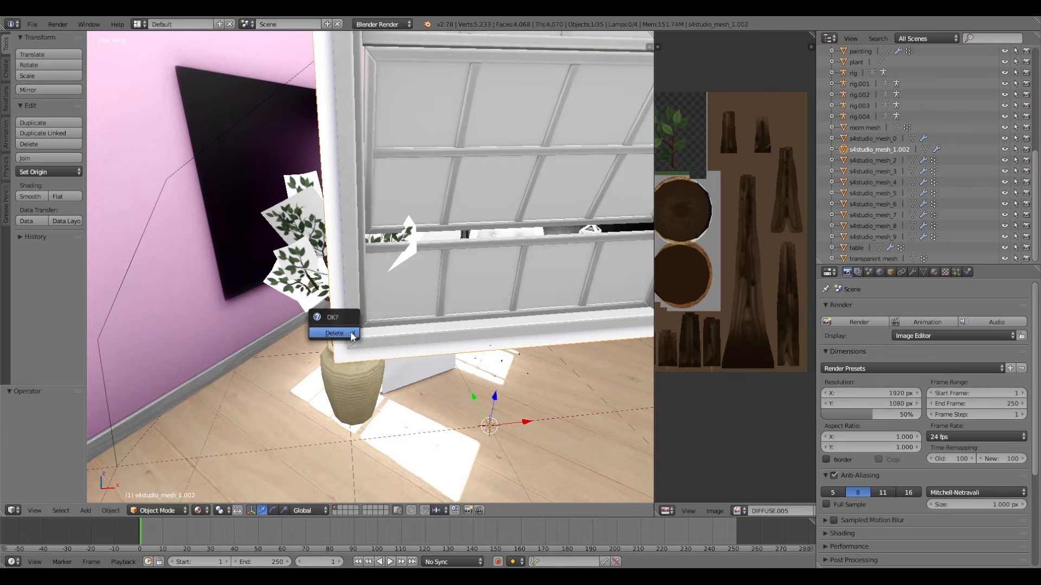
{"action": "left_click", "coordinate": [351, 333]}
{"action": "right_click", "coordinate": [340, 318]}
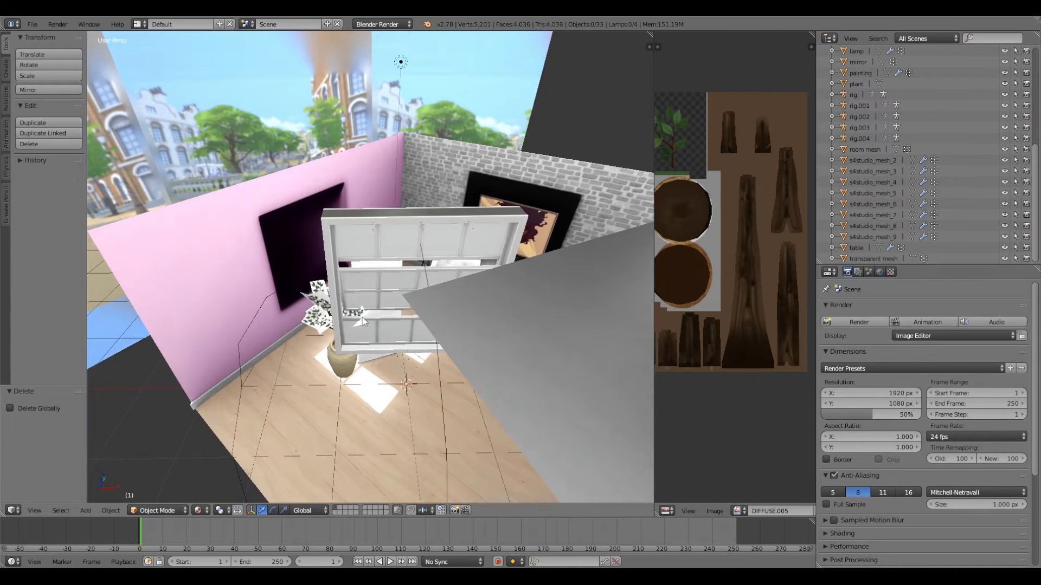
Step: Examine s4studio_mesh_6 in Edit Mode by selecting faces of the window's upper pane
{"action": "scroll", "coordinate": [362, 317], "scroll_direction": "up", "scroll_amount": 2}
{"action": "middle_click_drag", "start_coordinate": [376, 259], "coordinate": [376, 287]}
{"action": "right_click", "coordinate": [376, 290]}
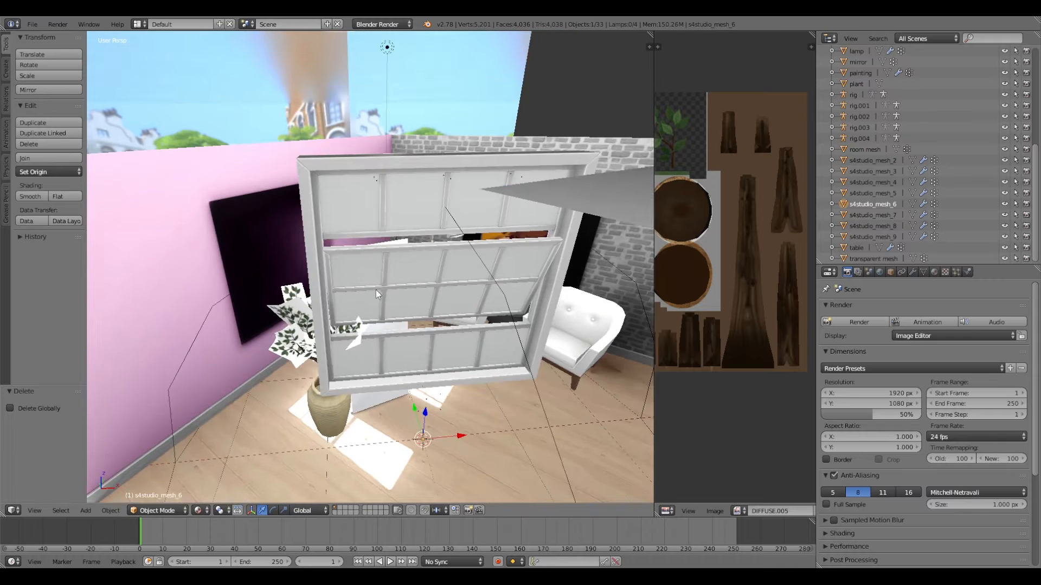
{"action": "scroll", "coordinate": [374, 327], "scroll_direction": "up", "scroll_amount": 3}
{"action": "key", "text": "Tab"}
{"action": "right_click", "coordinate": [442, 147]}
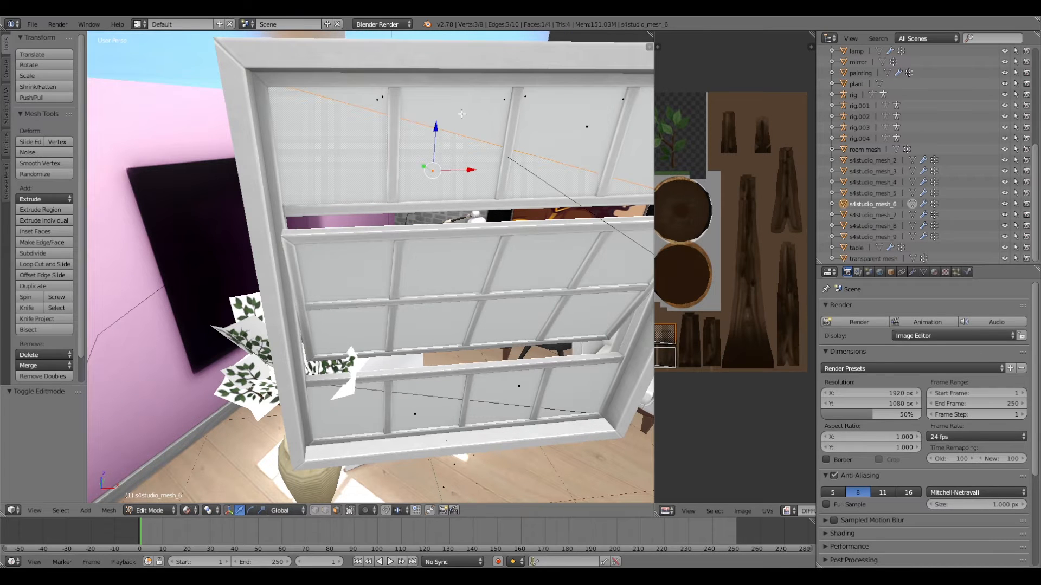
{"action": "right_click", "coordinate": [461, 113]}
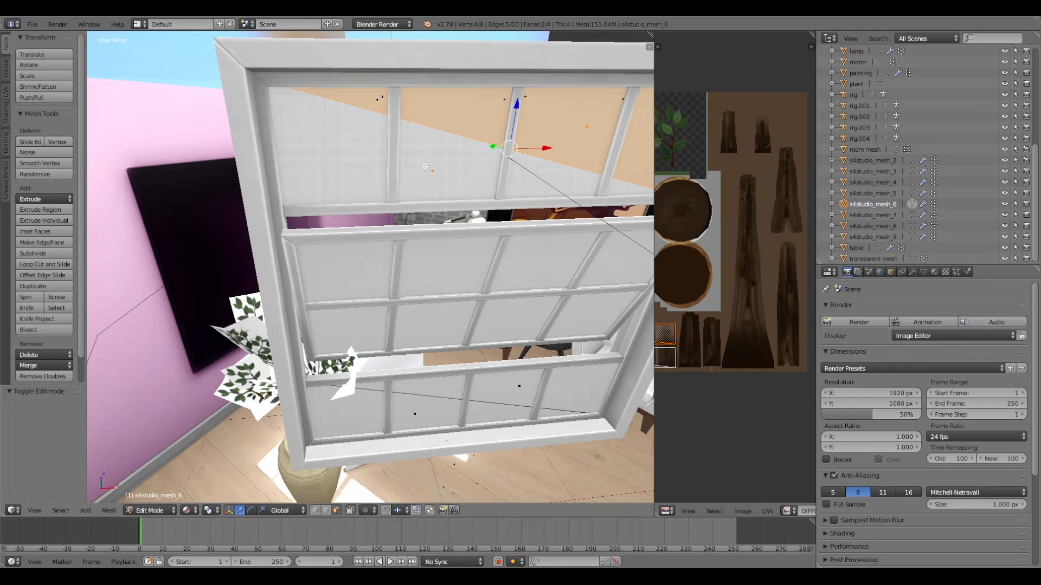
{"action": "key", "text": "Tab"}
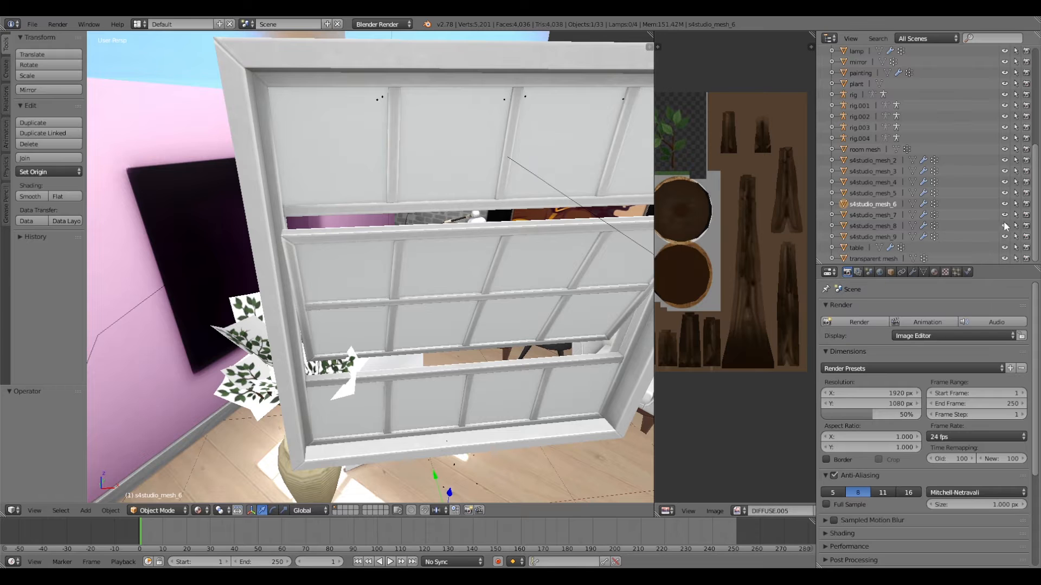
Step: Toggle the visibility of s4studio_mesh_7 to identify it, then delete this middle glass pane of the window
{"action": "left_click", "coordinate": [1005, 215]}
{"action": "left_click", "coordinate": [1005, 216]}
{"action": "left_click", "coordinate": [1004, 216]}
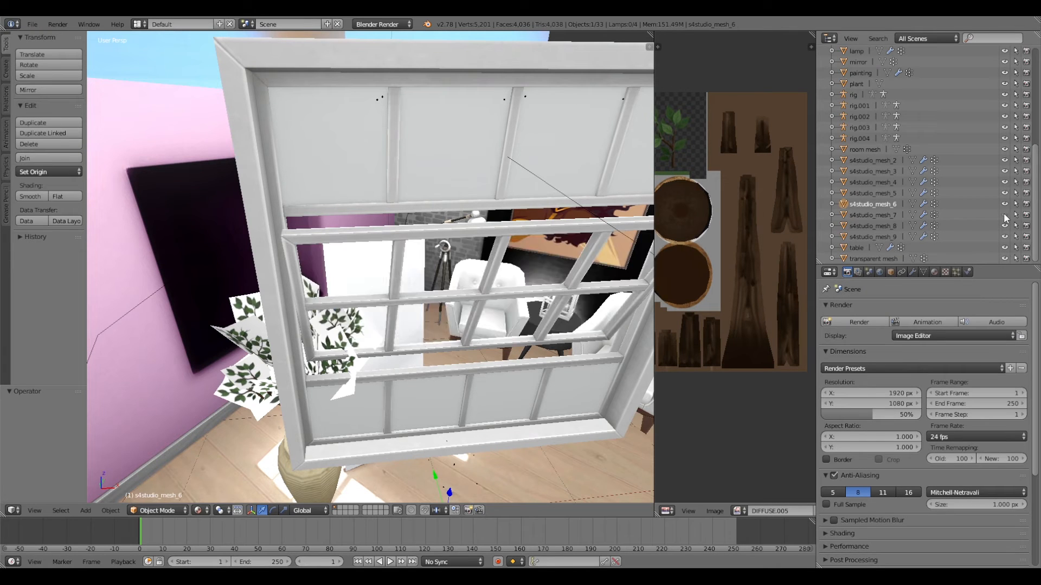
{"action": "left_click", "coordinate": [1004, 216]}
{"action": "left_click", "coordinate": [1004, 216]}
{"action": "left_click", "coordinate": [1004, 216]}
{"action": "right_click", "coordinate": [892, 217]}
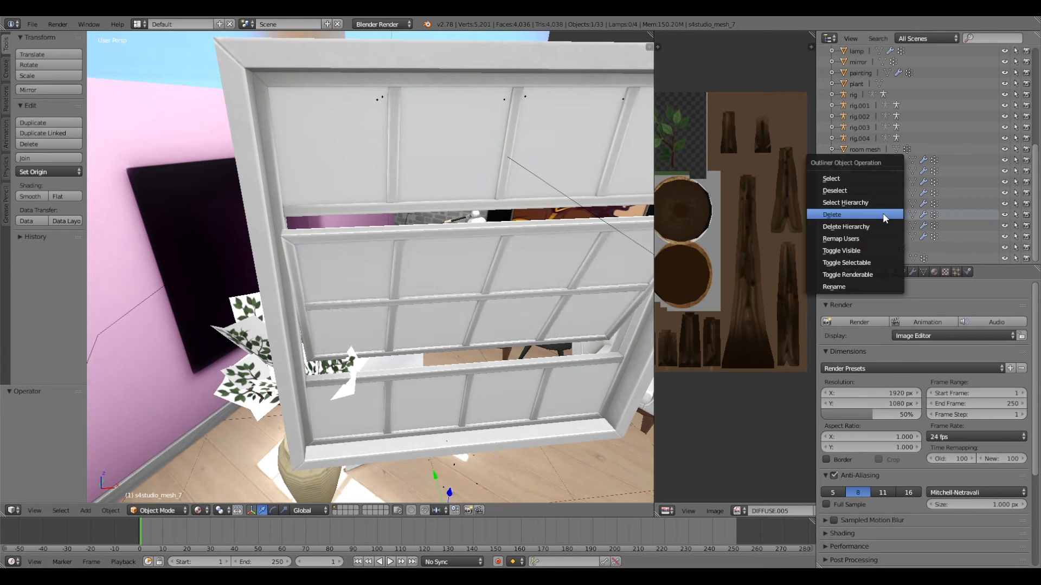
{"action": "left_click", "coordinate": [885, 217]}
Step: Delete the window's remaining glass pane meshes, s4studio_mesh_6 and s4studio_mesh_5
{"action": "scroll", "coordinate": [450, 241], "scroll_direction": "down", "scroll_amount": 5}
{"action": "middle_click_drag", "start_coordinate": [441, 241], "coordinate": [481, 247]}
{"action": "scroll", "coordinate": [481, 246], "scroll_direction": "up", "scroll_amount": 3}
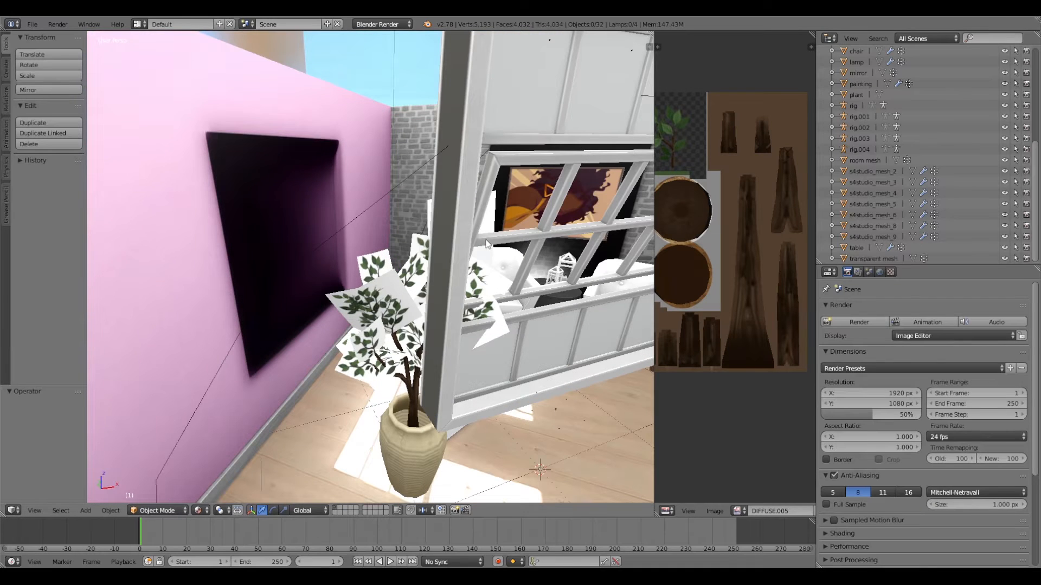
{"action": "scroll", "coordinate": [481, 246], "scroll_direction": "up", "scroll_amount": 4}
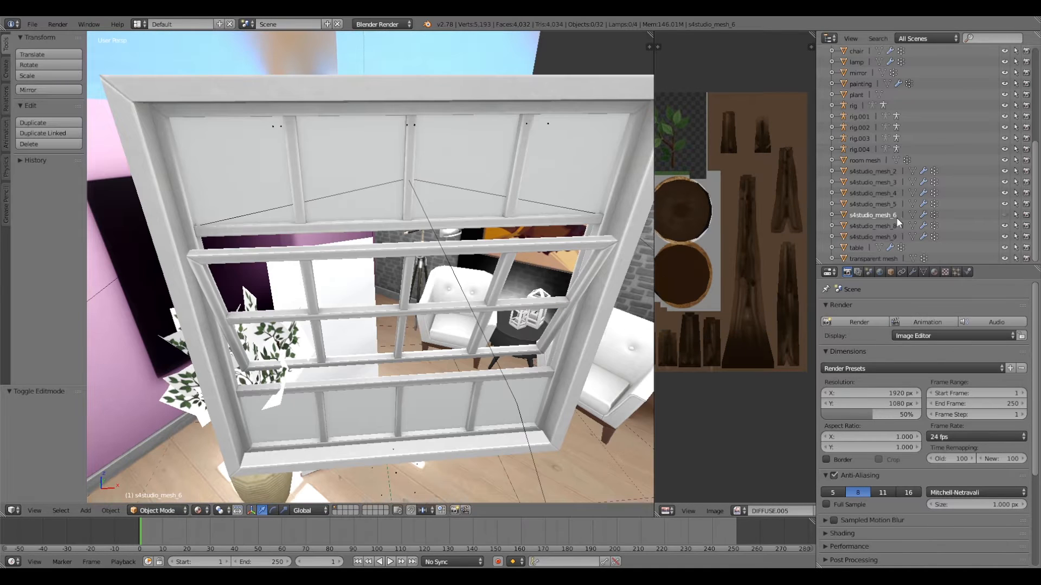
{"action": "right_click", "coordinate": [894, 217]}
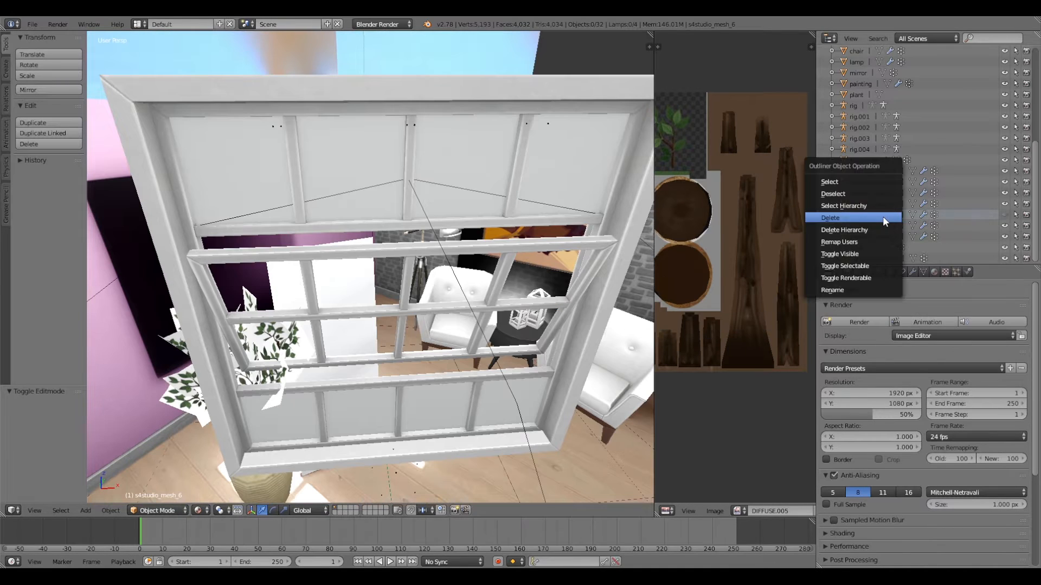
{"action": "left_click", "coordinate": [882, 216]}
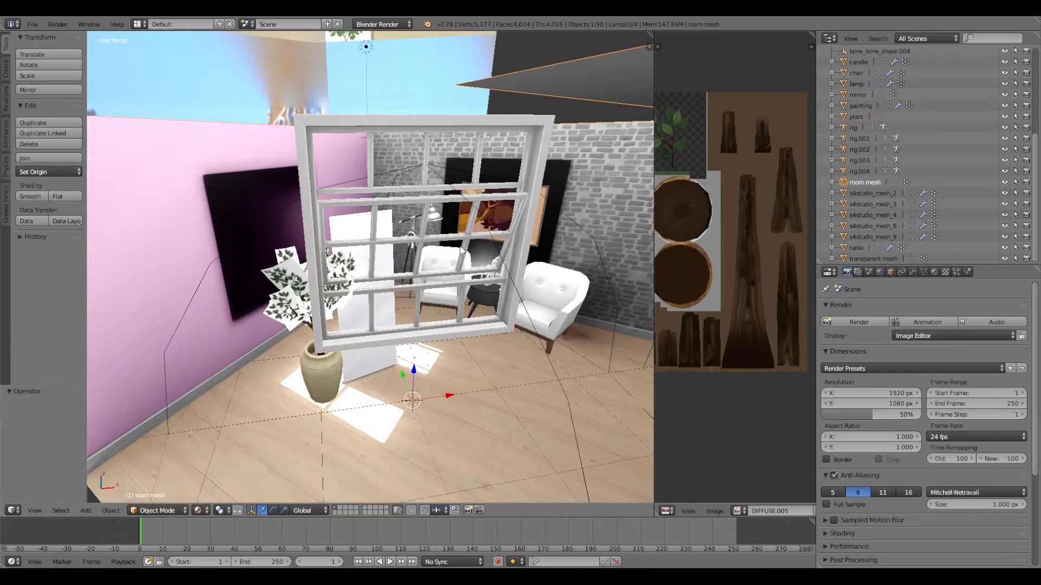
Step: Join the window frame meshes s4studio_mesh_2, 3, 4, 8 and 9 into one object with s4studio_mesh_9 active
{"action": "scroll", "coordinate": [464, 247], "scroll_direction": "up", "scroll_amount": 2}
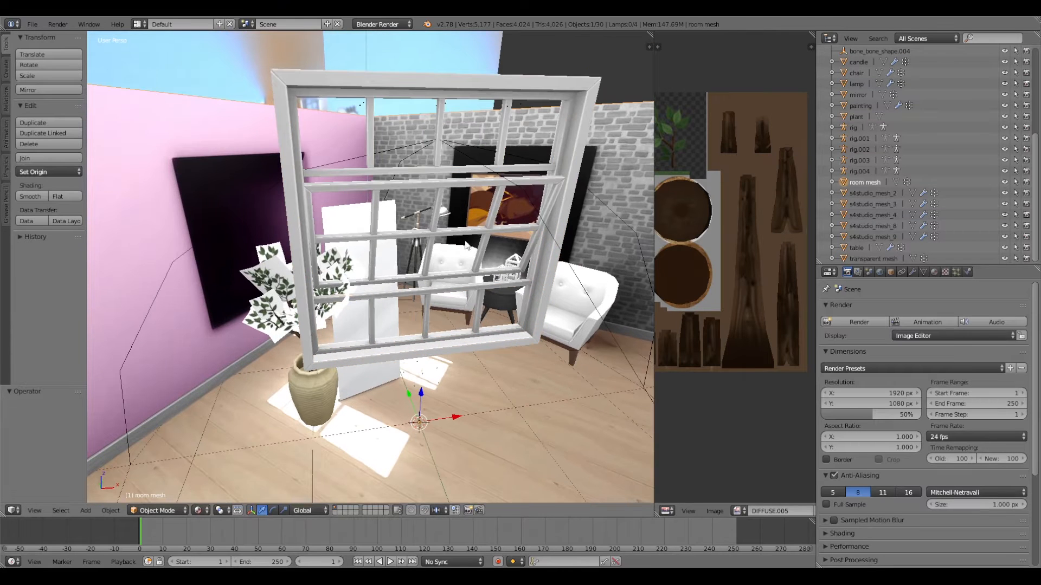
{"action": "left_click", "coordinate": [880, 193]}
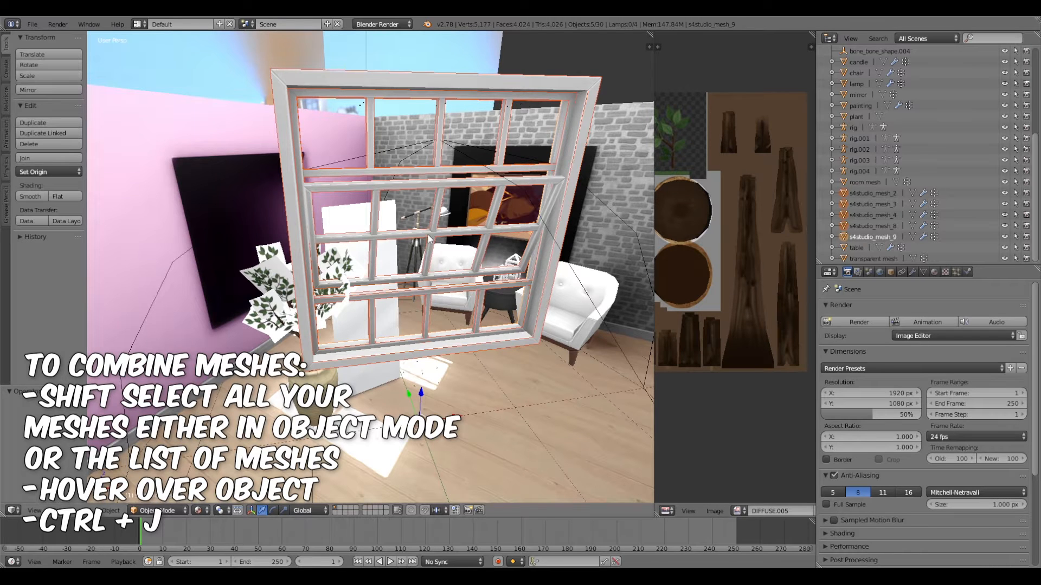
{"action": "key", "text": "ctrl+j"}
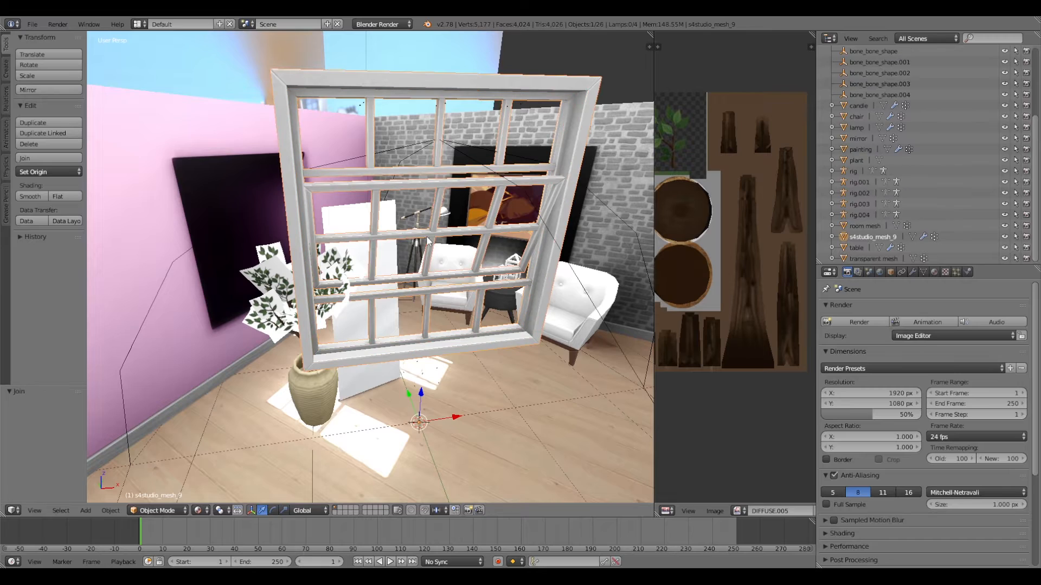
{"action": "key", "text": "g"}
{"action": "left_click", "coordinate": [425, 253]}
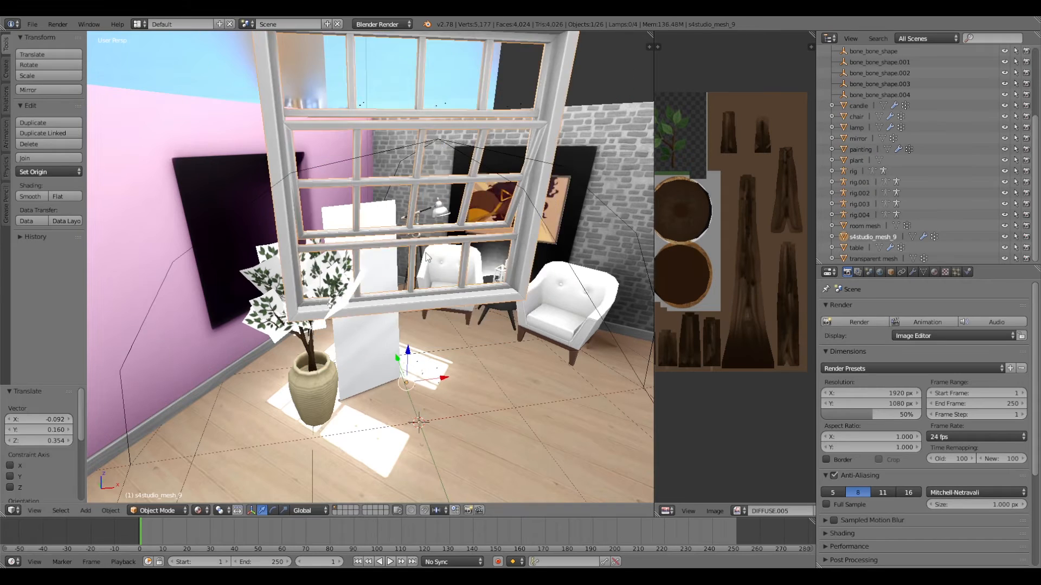
{"action": "key", "text": "ctrl+z"}
Step: Rotate the joined window about 50° around global Z and move it to the dark opening in the pink wall
{"action": "middle_click_drag", "start_coordinate": [425, 356], "coordinate": [469, 337]}
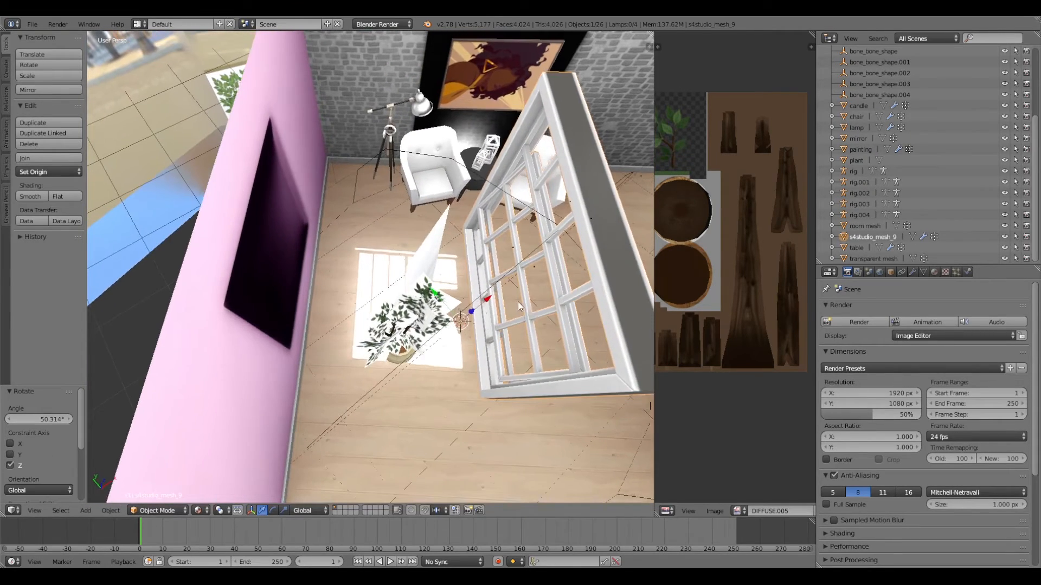
{"action": "key", "text": "g"}
{"action": "left_click", "coordinate": [372, 305]}
{"action": "middle_click_drag", "start_coordinate": [373, 305], "coordinate": [282, 262]}
{"action": "scroll", "coordinate": [411, 336], "scroll_direction": "up", "scroll_amount": 3}
{"action": "middle_click_drag", "start_coordinate": [411, 335], "coordinate": [311, 284]}
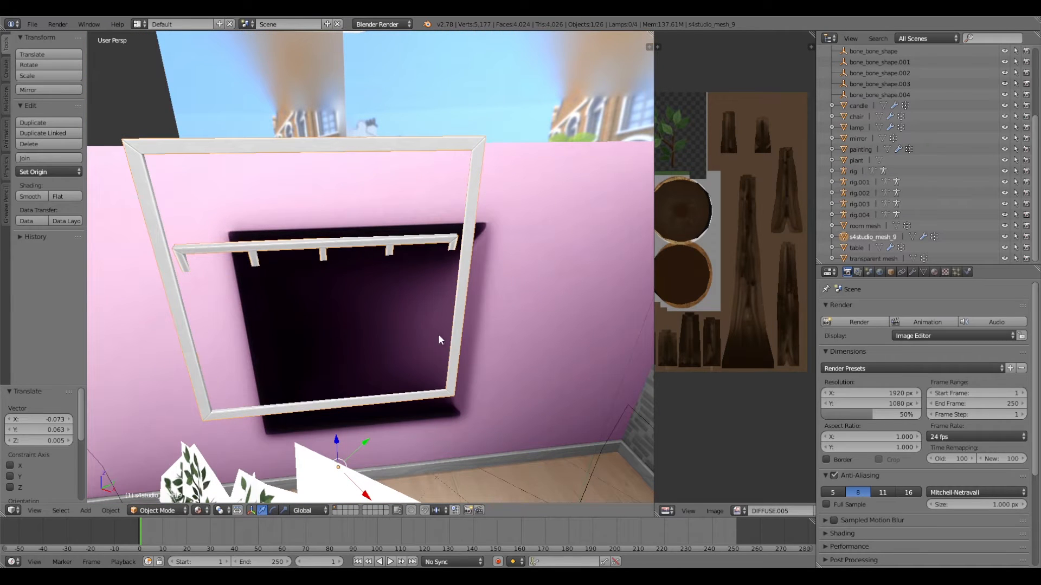
Step: Select the window's entire mesh in Edit Mode
{"action": "key", "text": "Tab"}
{"action": "middle_click_drag", "start_coordinate": [439, 340], "coordinate": [506, 403]}
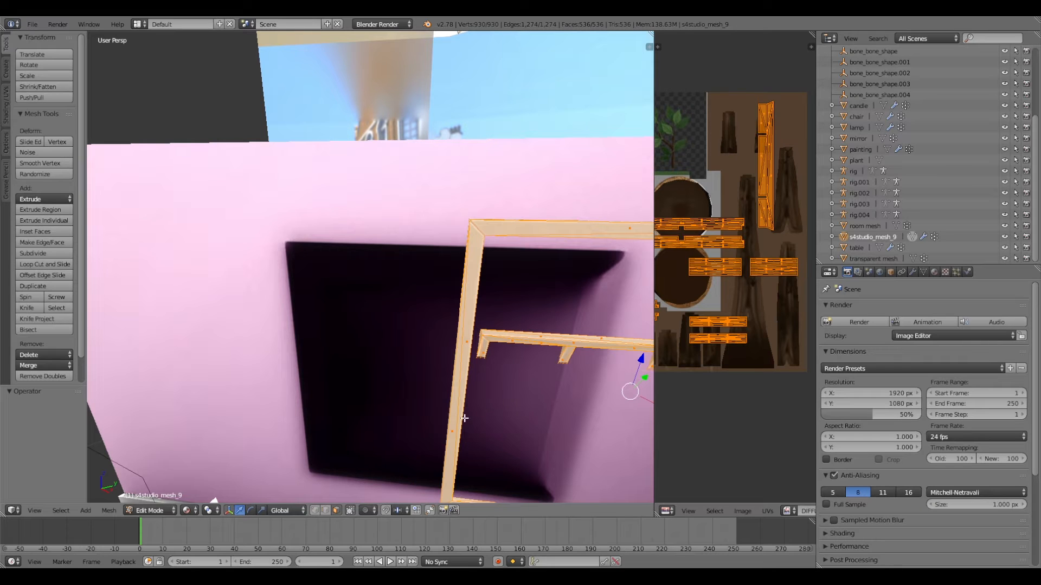
{"action": "key", "text": "Tab"}
{"action": "key", "text": "Tab"}
{"action": "key", "text": "a"}
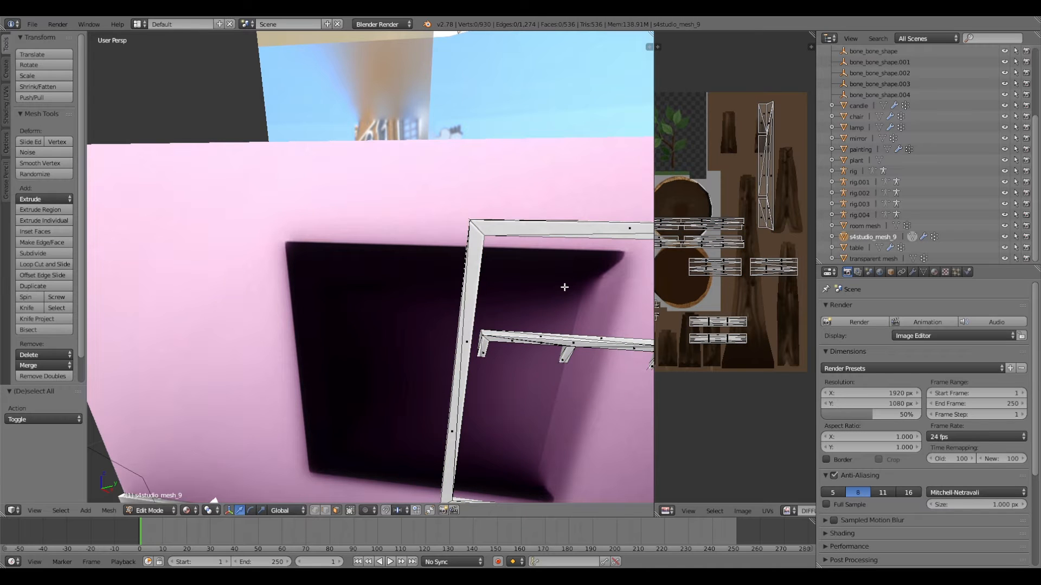
{"action": "key", "text": "a"}
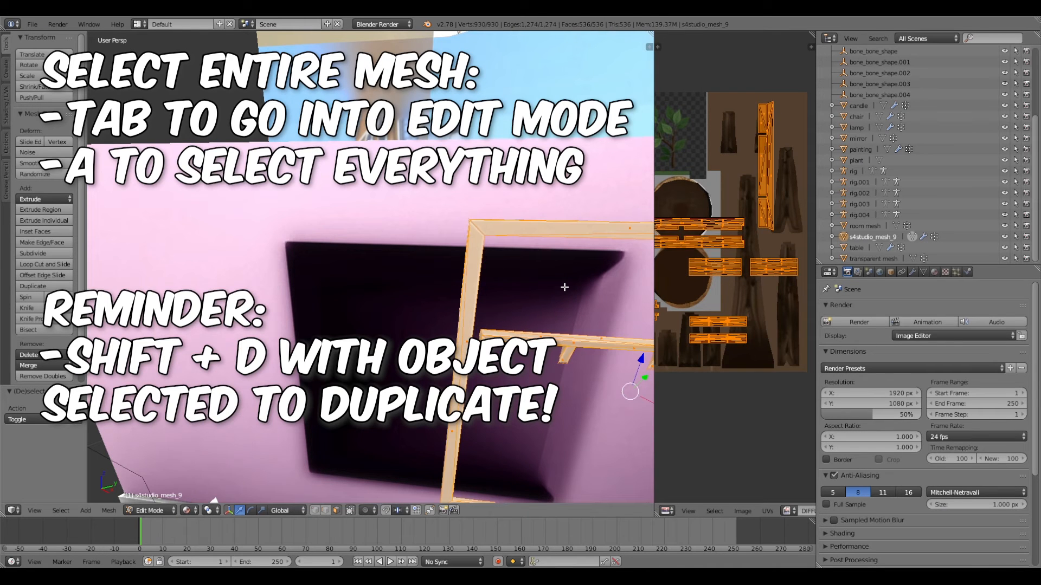
Step: Duplicate the entire window mesh within Edit Mode and place the copy beside the original on the pink wall
{"action": "key", "text": "a"}
{"action": "key", "text": "a"}
{"action": "key", "text": "shift+d"}
{"action": "left_click", "coordinate": [434, 298]}
{"action": "mouse_move", "coordinate": [433, 298]}
{"action": "middle_mouse_down"}
{"action": "mouse_move", "coordinate": [553, 333]}
{"action": "mouse_move", "coordinate": [347, 325]}
{"action": "mouse_move", "coordinate": [434, 303]}
{"action": "middle_mouse_up"}
{"action": "key", "text": "g"}
{"action": "left_click", "coordinate": [369, 326]}
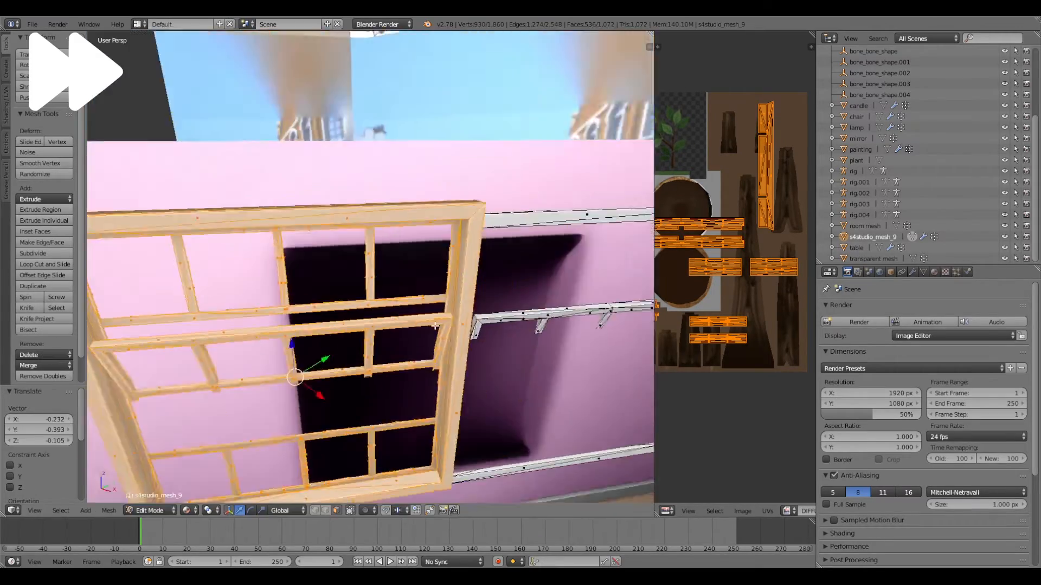
Step: Align the duplicated window edge to edge with the original so both form one double window, and return to Object Mode
{"action": "key", "text": "g"}
{"action": "left_click", "coordinate": [380, 336]}
{"action": "key", "text": "g"}
{"action": "middle_click_drag", "start_coordinate": [380, 336], "coordinate": [466, 271]}
{"action": "left_click", "coordinate": [382, 372]}
{"action": "key", "text": "Tab"}
{"action": "key", "text": "Tab"}
{"action": "key", "text": "g"}
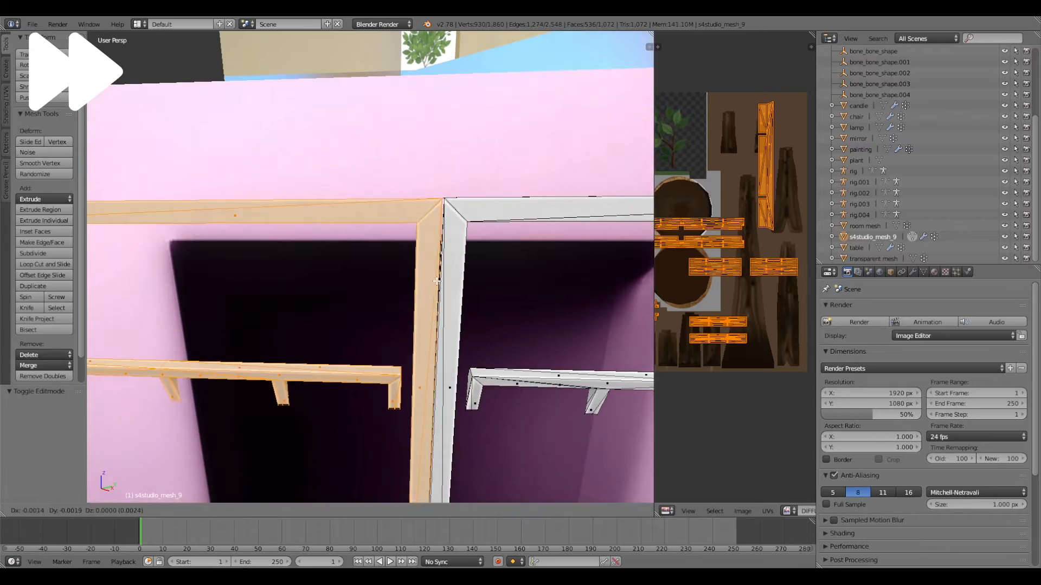
{"action": "left_click", "coordinate": [449, 271]}
{"action": "key", "text": "Tab"}
{"action": "scroll", "coordinate": [428, 281], "scroll_direction": "down", "scroll_amount": 8}
{"action": "scroll", "coordinate": [426, 278], "scroll_direction": "up", "scroll_amount": 8}
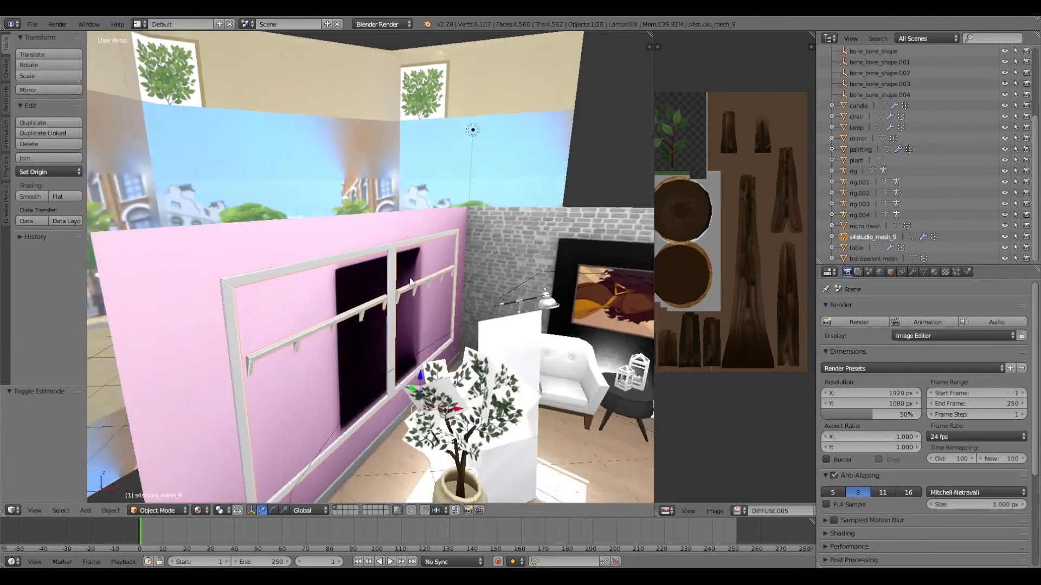
Step: Edit the room mesh and start a Knife cut along the double window's bottom frame, from its lower-left to its lower-right corner
{"action": "middle_click_drag", "start_coordinate": [427, 260], "coordinate": [395, 248]}
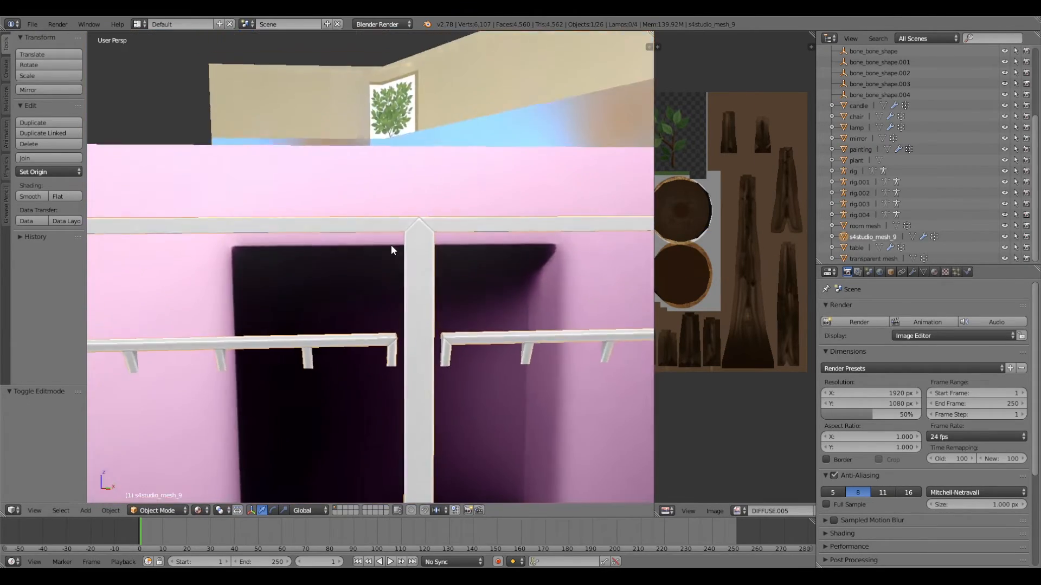
{"action": "scroll", "coordinate": [425, 282], "scroll_direction": "up", "scroll_amount": 5}
{"action": "scroll", "coordinate": [473, 260], "scroll_direction": "up", "scroll_amount": 3}
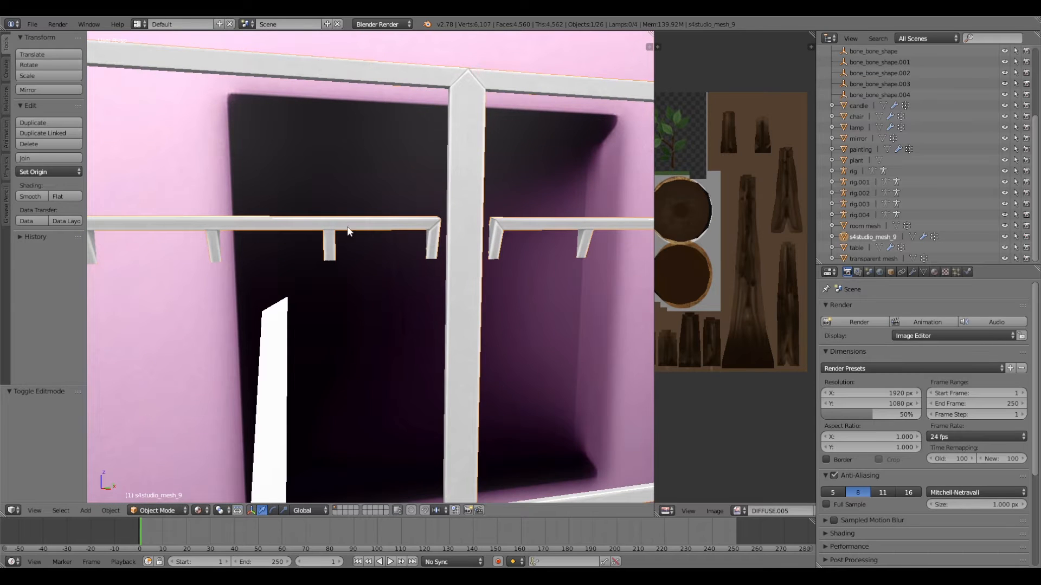
{"action": "scroll", "coordinate": [421, 277], "scroll_direction": "down", "scroll_amount": 5}
{"action": "middle_click_drag", "start_coordinate": [429, 242], "coordinate": [483, 256]}
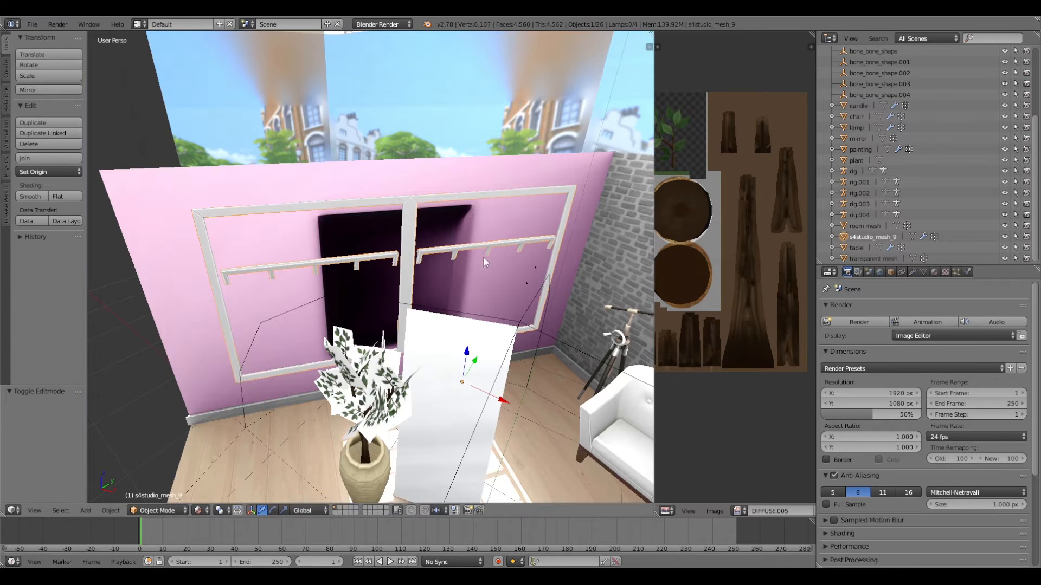
{"action": "right_click", "coordinate": [487, 170]}
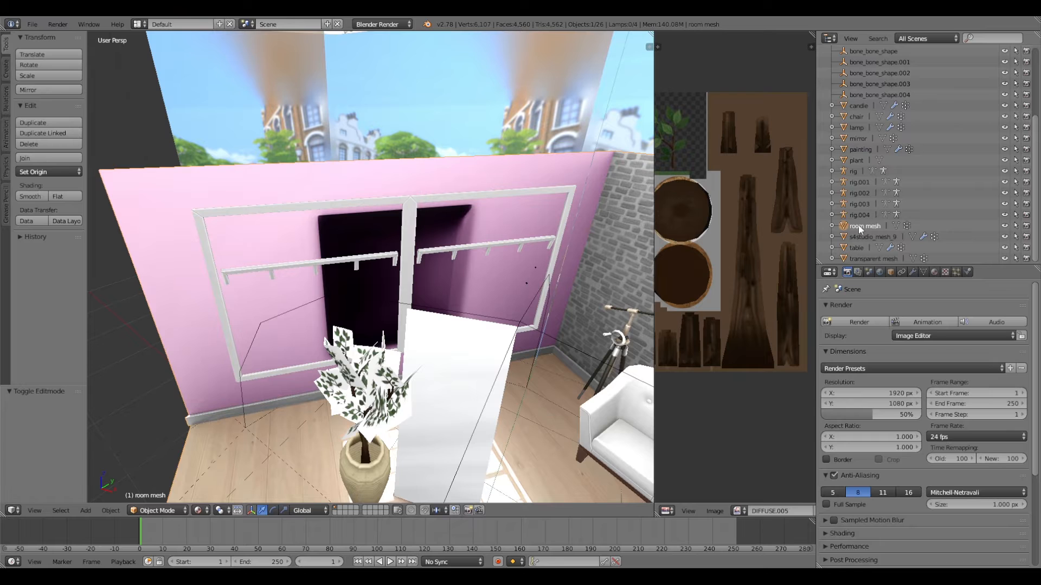
{"action": "key", "text": "Tab"}
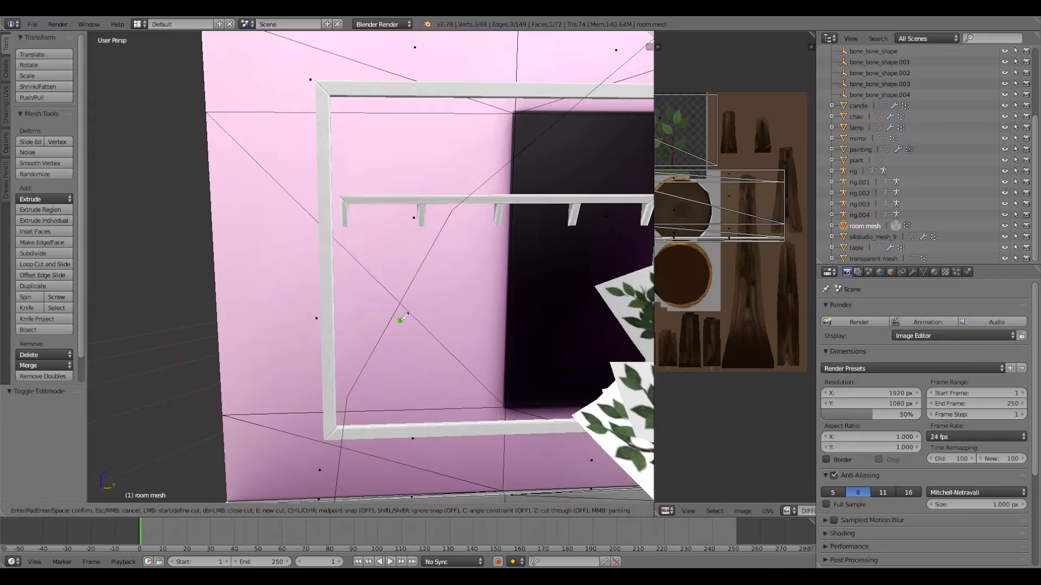
{"action": "middle_click_drag", "start_coordinate": [413, 292], "coordinate": [410, 372]}
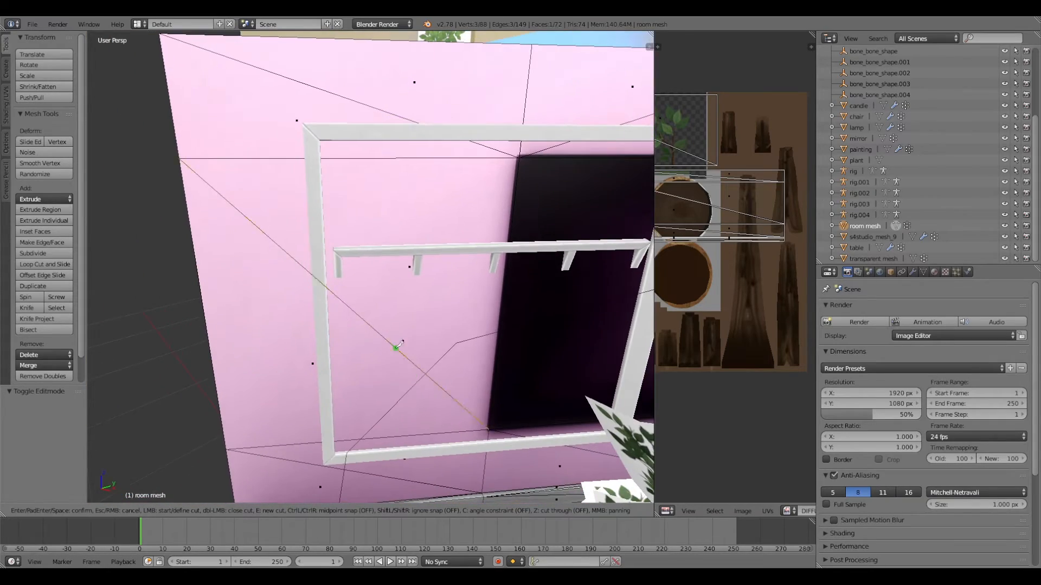
{"action": "middle_click_drag", "start_coordinate": [362, 284], "coordinate": [370, 316], "text": "shift"}
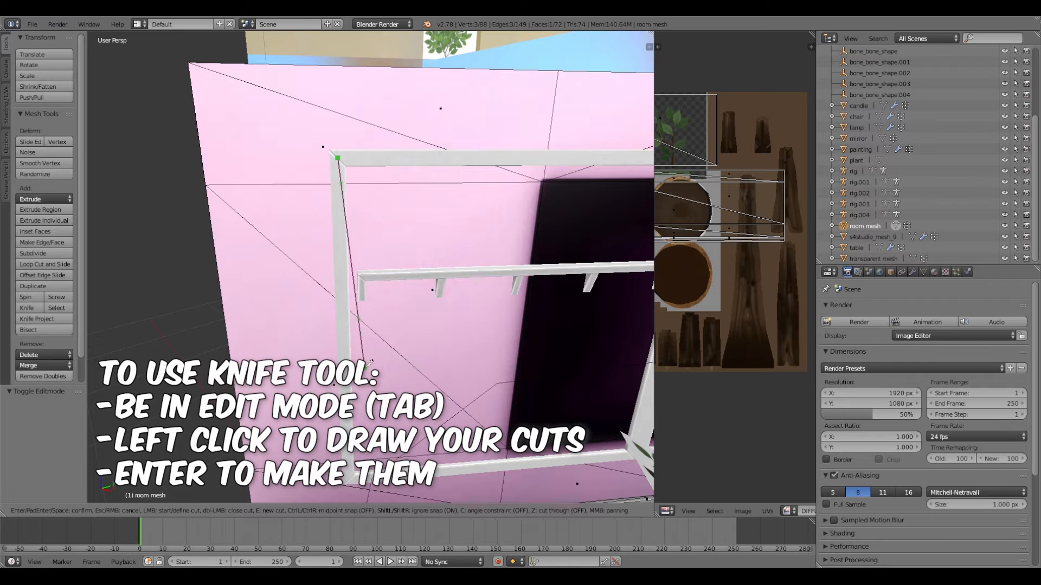
{"action": "middle_click_drag", "start_coordinate": [371, 363], "coordinate": [348, 296]}
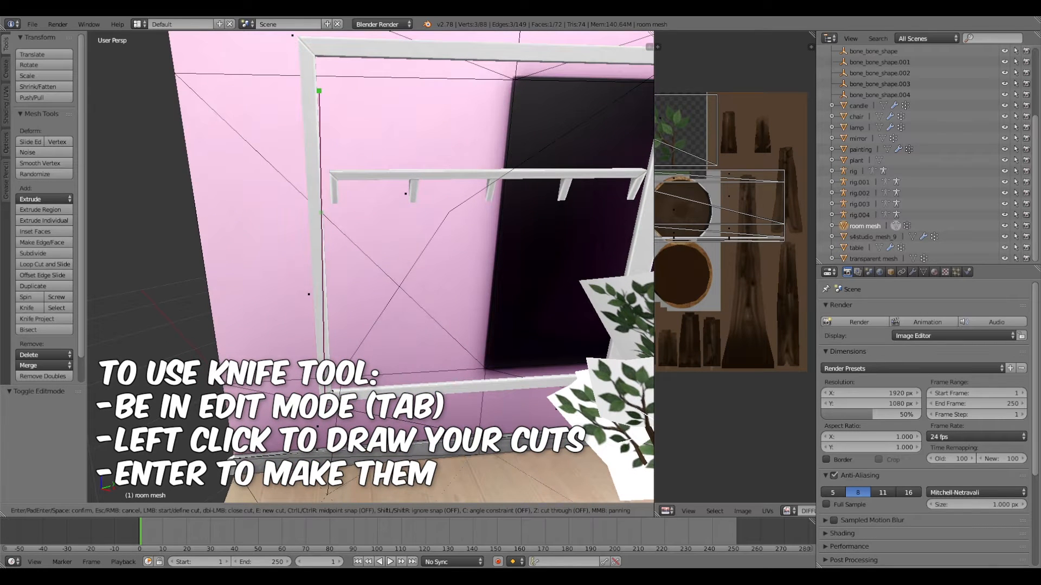
{"action": "left_click", "coordinate": [327, 392]}
{"action": "middle_click_drag", "start_coordinate": [477, 368], "coordinate": [255, 383], "text": "shift"}
{"action": "middle_click_drag", "start_coordinate": [471, 386], "coordinate": [420, 348], "text": "shift"}
{"action": "left_click", "coordinate": [468, 328]}
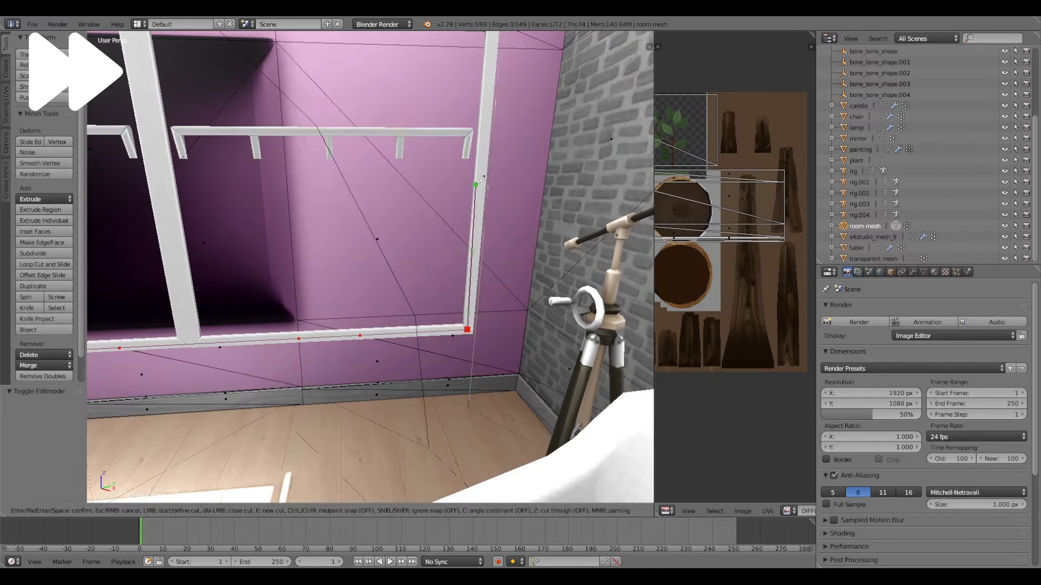
Step: Continue the Knife cut up the far side, across the top and back down to the starting corner of the window frame, and apply it
{"action": "middle_click_drag", "start_coordinate": [485, 115], "coordinate": [491, 246], "text": "shift"}
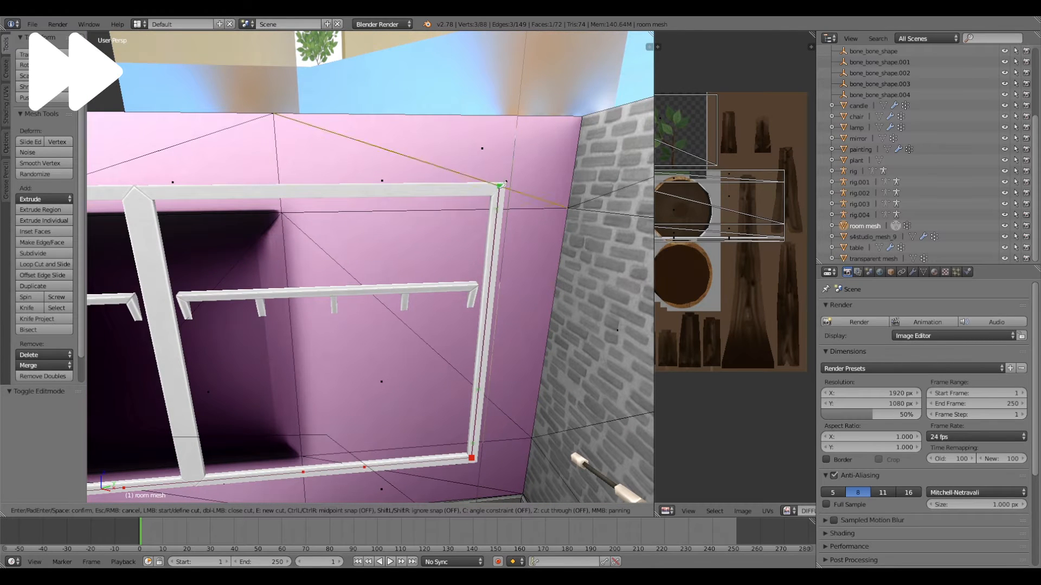
{"action": "left_click", "coordinate": [496, 191]}
{"action": "middle_click_drag", "start_coordinate": [185, 208], "coordinate": [433, 217], "text": "shift"}
{"action": "left_click", "coordinate": [262, 199]}
{"action": "middle_click_drag", "start_coordinate": [281, 370], "coordinate": [327, 272], "text": "shift"}
{"action": "left_click", "coordinate": [328, 454]}
{"action": "key", "text": "Return"}
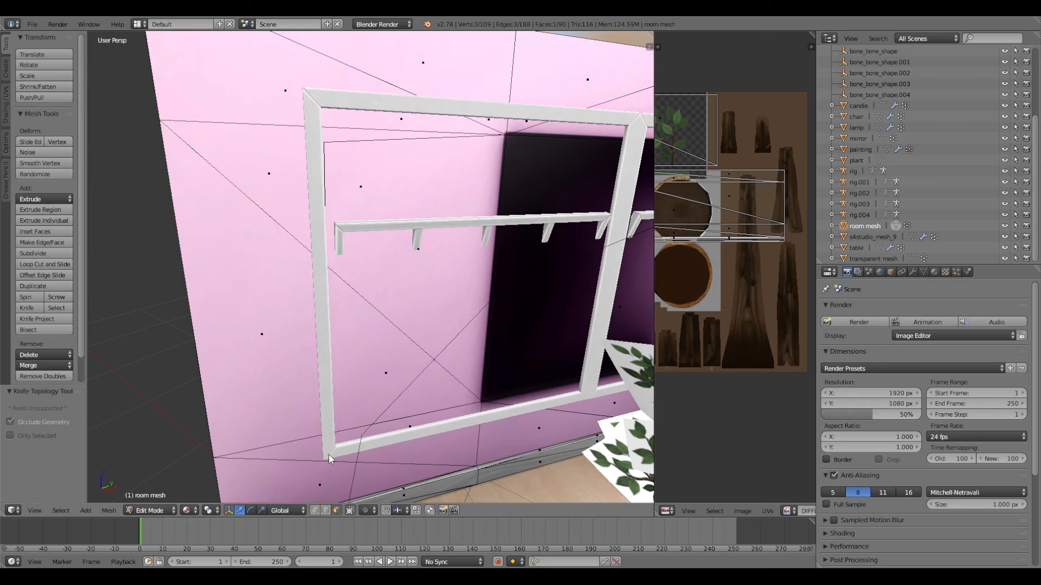
Step: Delete all room mesh faces enclosed by the double window frame, including the dark opening, and return to Object Mode
{"action": "middle_click_drag", "start_coordinate": [417, 404], "coordinate": [398, 409]}
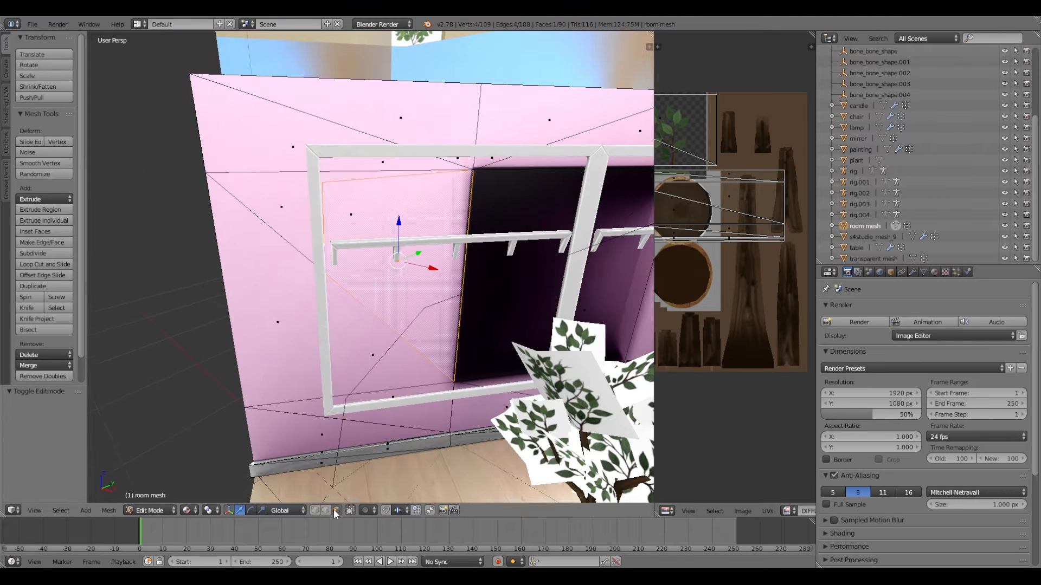
{"action": "right_click", "coordinate": [356, 331], "text": "shift"}
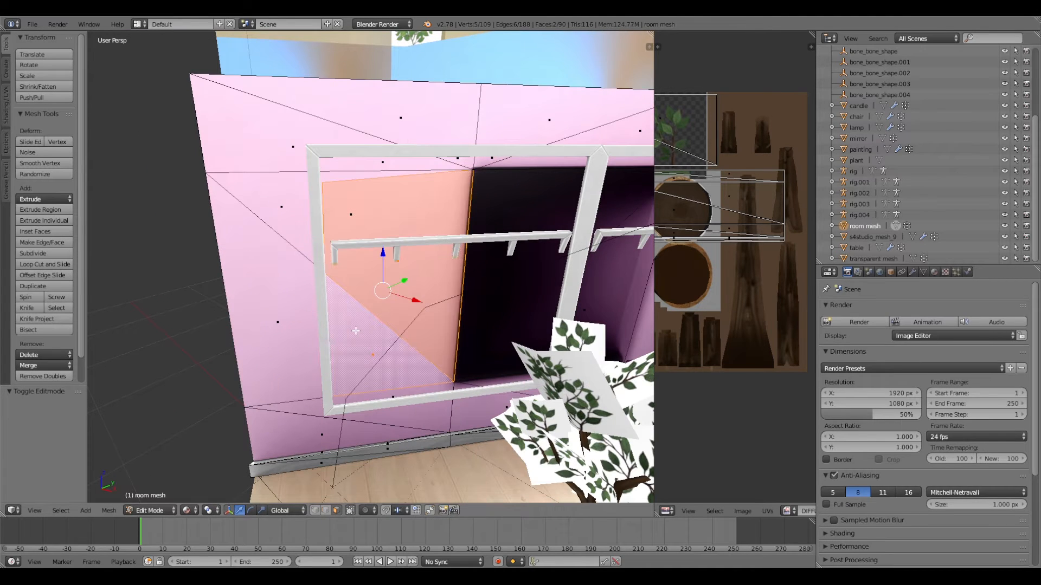
{"action": "right_click", "coordinate": [394, 396], "text": "shift"}
{"action": "right_click", "coordinate": [336, 167], "text": "shift"}
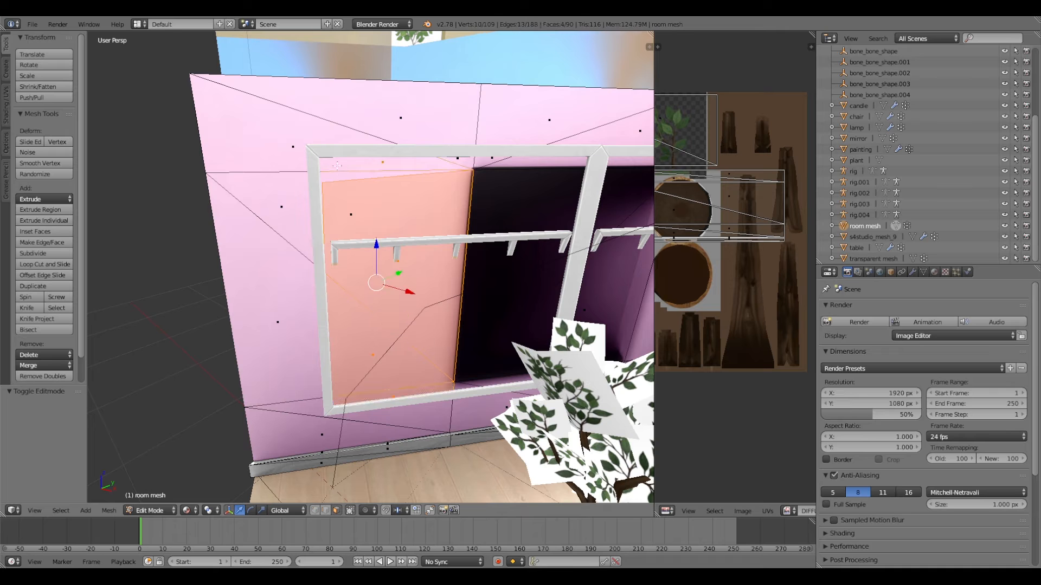
{"action": "right_click", "coordinate": [333, 176], "text": "shift"}
{"action": "right_click", "coordinate": [380, 176], "text": "shift"}
{"action": "right_click", "coordinate": [509, 201], "text": "shift"}
{"action": "right_click", "coordinate": [542, 311], "text": "shift"}
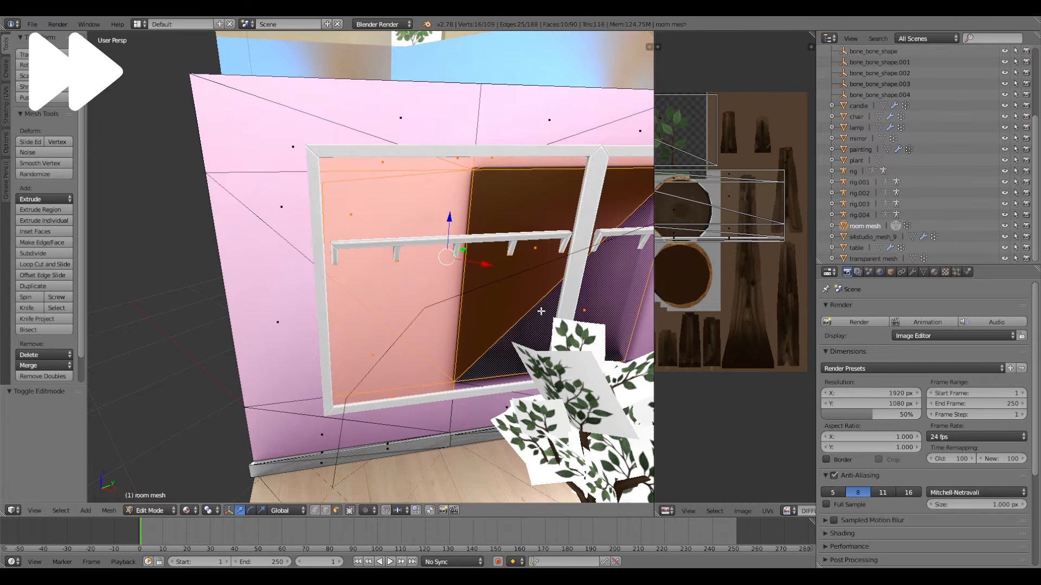
{"action": "middle_click_drag", "start_coordinate": [542, 311], "coordinate": [455, 314]}
{"action": "right_click", "coordinate": [461, 309], "text": "shift"}
{"action": "scroll", "coordinate": [434, 325], "scroll_direction": "up", "scroll_amount": 3}
{"action": "middle_click_drag", "start_coordinate": [433, 352], "coordinate": [478, 390]}
{"action": "right_click", "coordinate": [374, 330], "text": "shift"}
{"action": "scroll", "coordinate": [379, 326], "scroll_direction": "down", "scroll_amount": 3}
{"action": "key", "text": "x"}
{"action": "left_click", "coordinate": [409, 283]}
{"action": "key", "text": "Tab"}
{"action": "scroll", "coordinate": [423, 346], "scroll_direction": "down", "scroll_amount": 2}
{"action": "scroll", "coordinate": [480, 388], "scroll_direction": "up", "scroll_amount": 2}
{"action": "scroll", "coordinate": [422, 225], "scroll_direction": "up", "scroll_amount": 3}
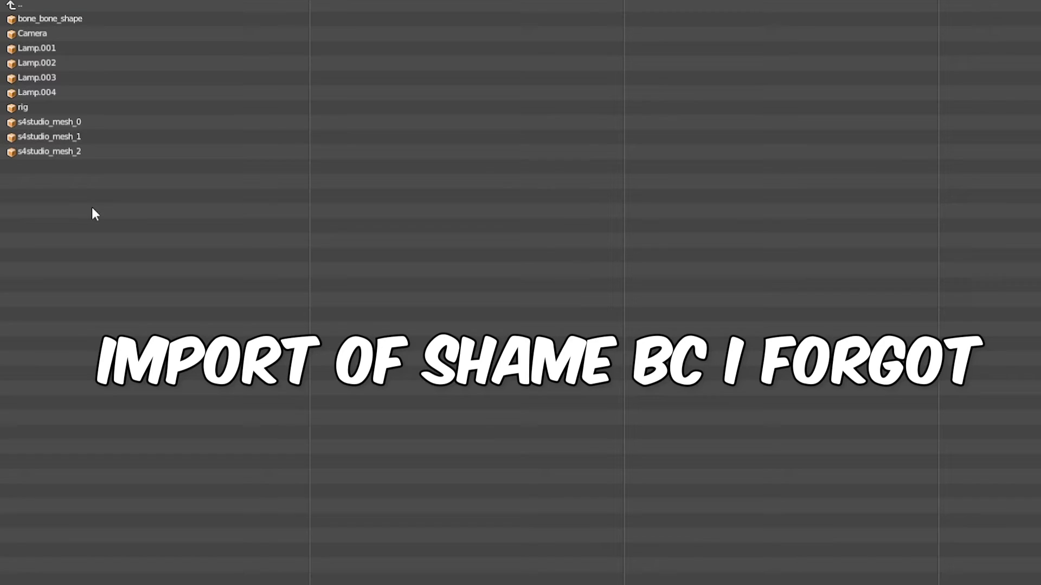
Step: Append the mirror meshes s4studio_mesh_0, s4studio_mesh_1 and s4studio_mesh_2, and delete s4studio_mesh_0
{"action": "left_click_drag", "start_coordinate": [92, 208], "coordinate": [93, 123]}
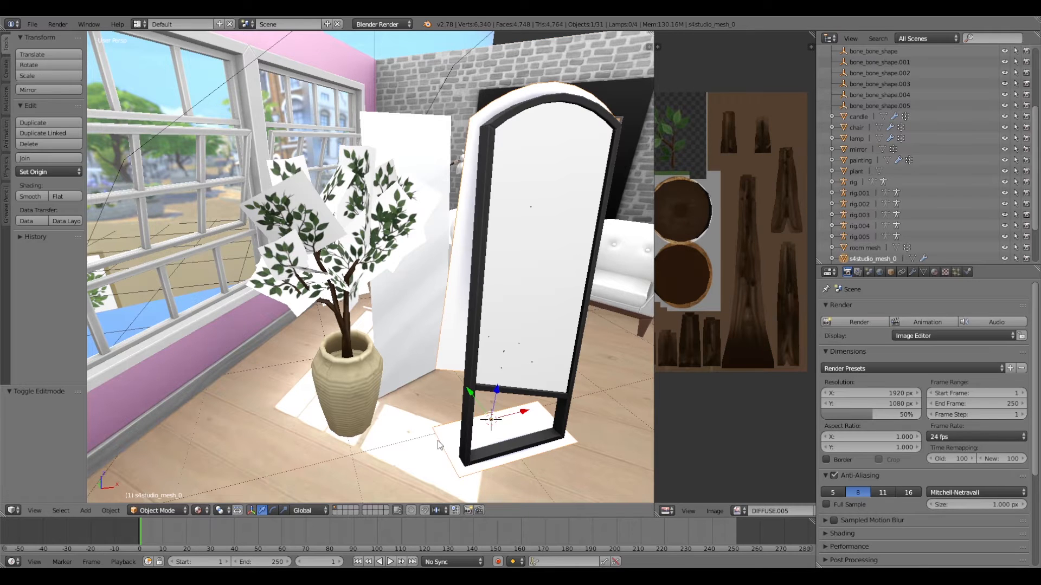
{"action": "key", "text": "x"}
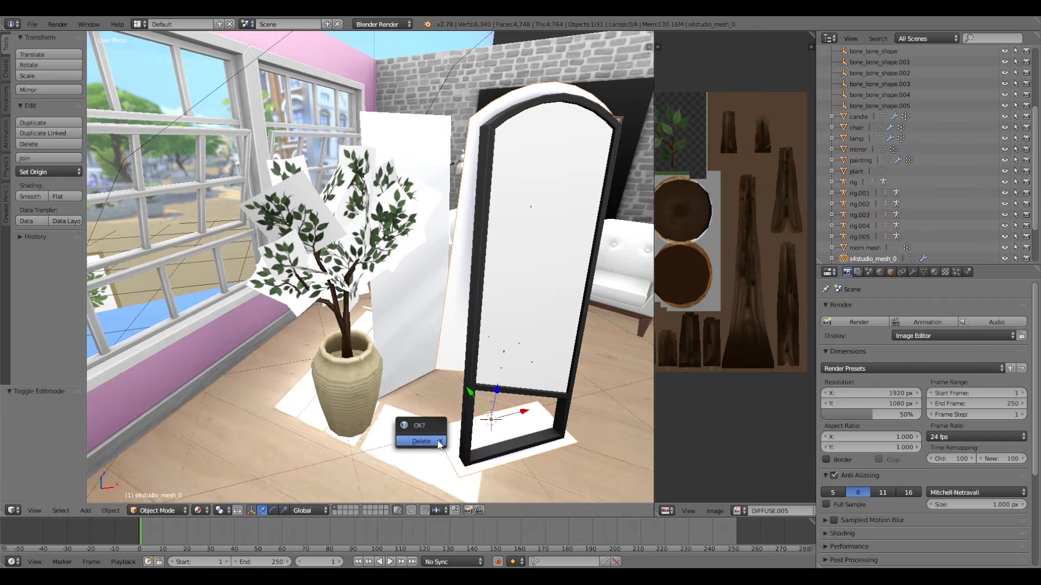
{"action": "left_click", "coordinate": [437, 440]}
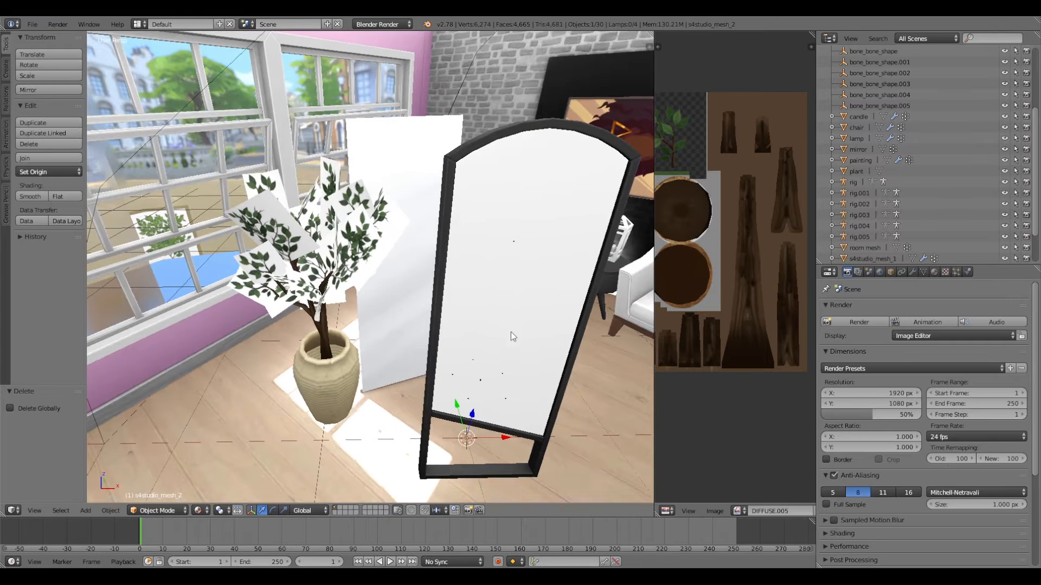
Step: Rename the joined window object s4studio_mesh_9 as window
{"action": "right_click", "coordinate": [521, 310]}
{"action": "scroll", "coordinate": [870, 225], "scroll_direction": "down", "scroll_amount": 2}
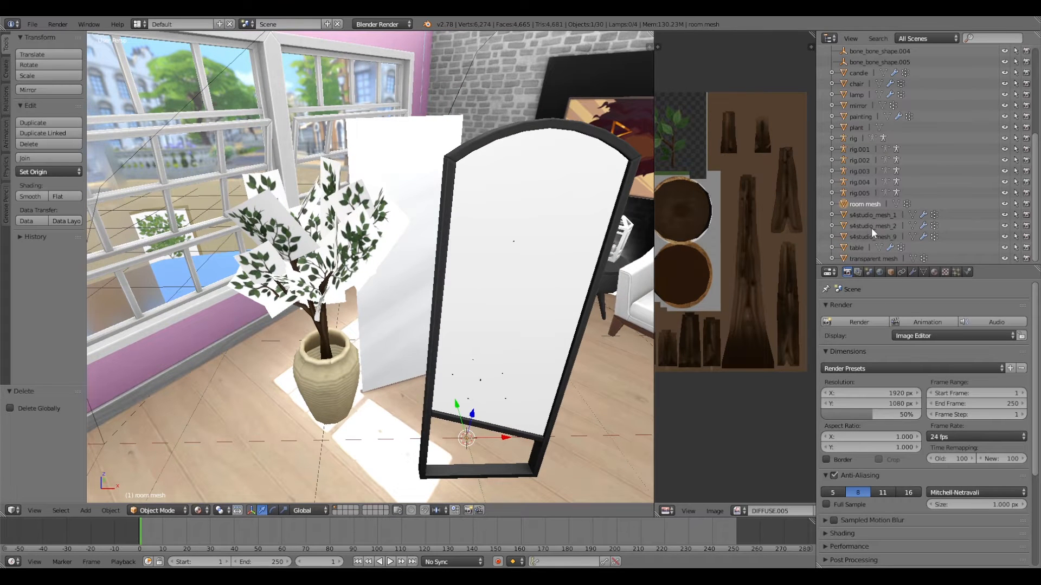
{"action": "double_click", "coordinate": [878, 237]}
{"action": "type", "text": "window"}
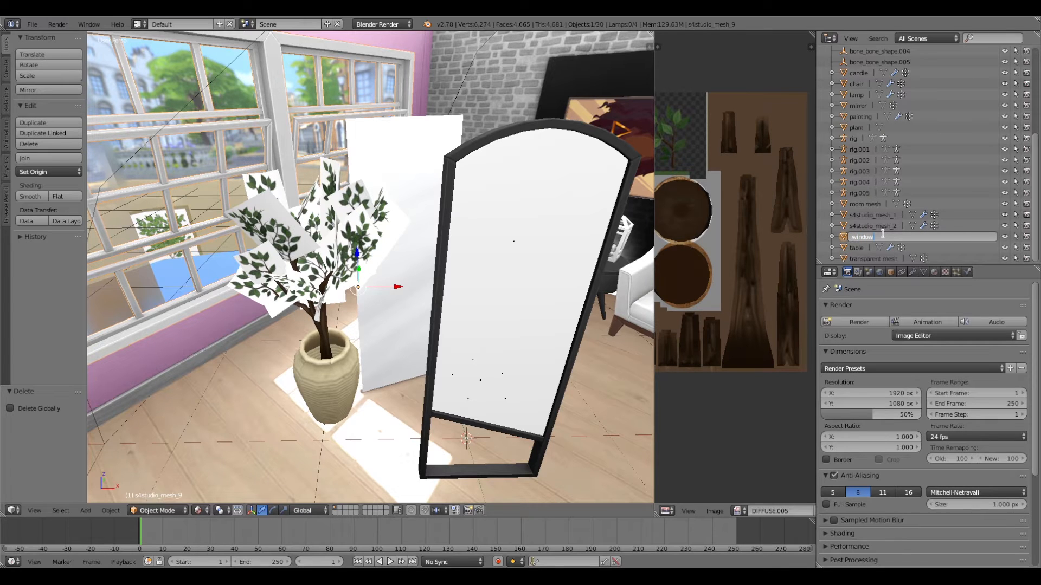
{"action": "key", "text": "Return"}
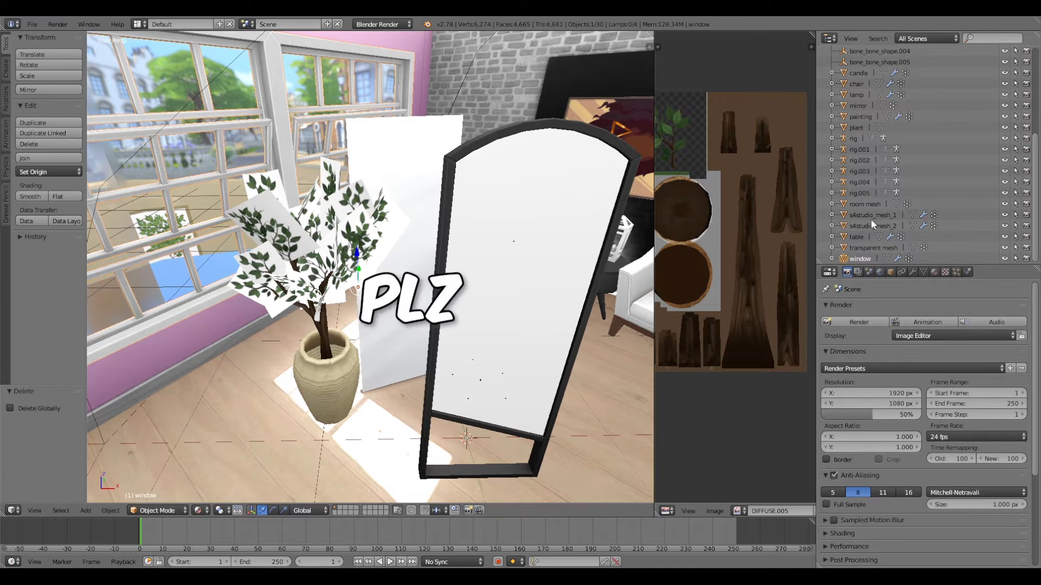
Step: Delete the mirror's white glass mesh s4studio_mesh_2 and rename s4studio_mesh_1 as mirror frame
{"action": "left_click", "coordinate": [870, 226]}
{"action": "right_click", "coordinate": [870, 226]}
{"action": "left_click", "coordinate": [875, 225]}
{"action": "double_click", "coordinate": [879, 226]}
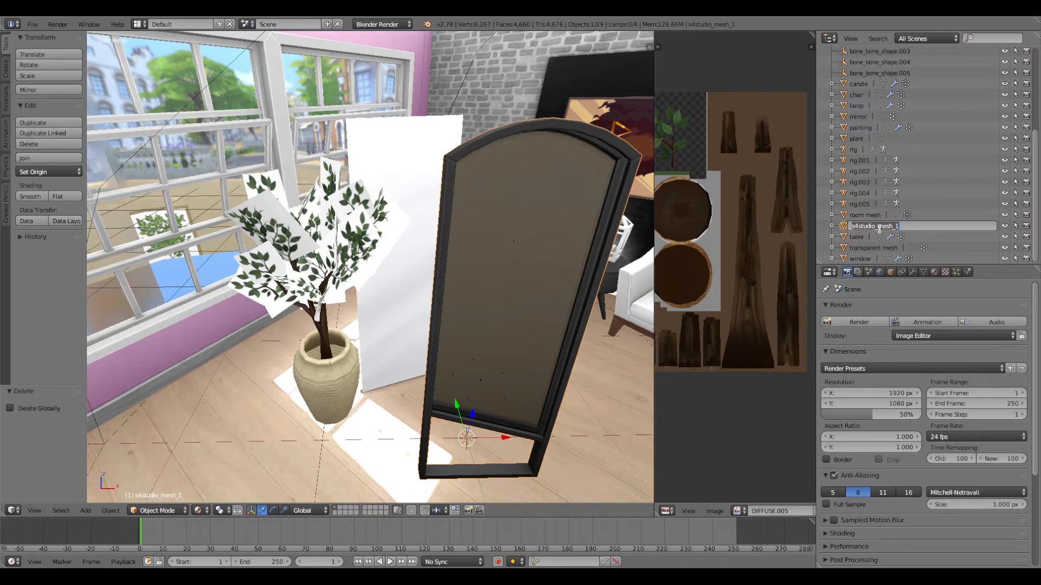
{"action": "type", "text": "mirror frame"}
{"action": "key", "text": "Return"}
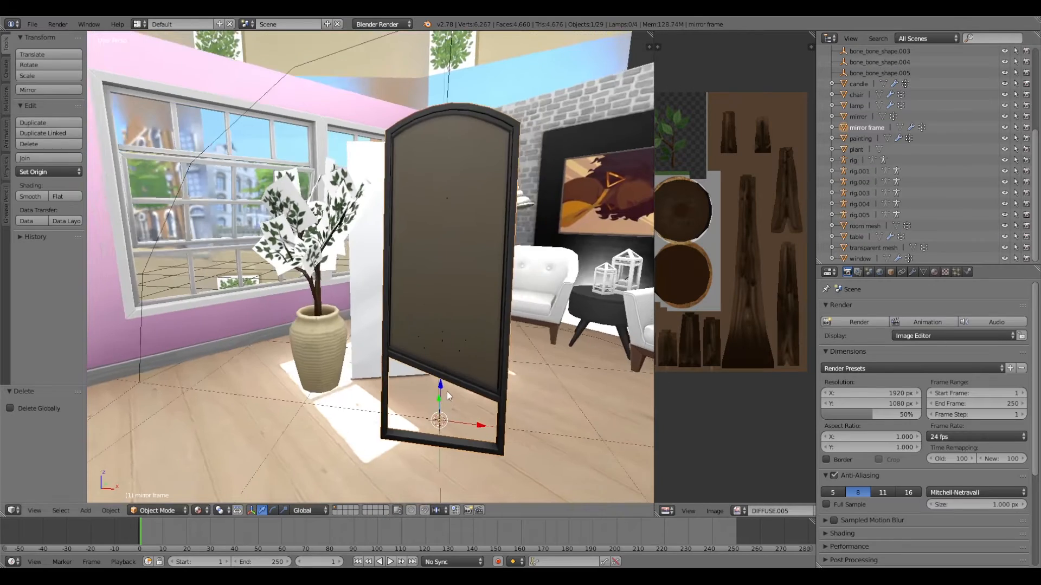
Step: Widen the mirror frame by scaling it about 1.2 times along global X
{"action": "middle_click_drag", "start_coordinate": [447, 391], "coordinate": [518, 327]}
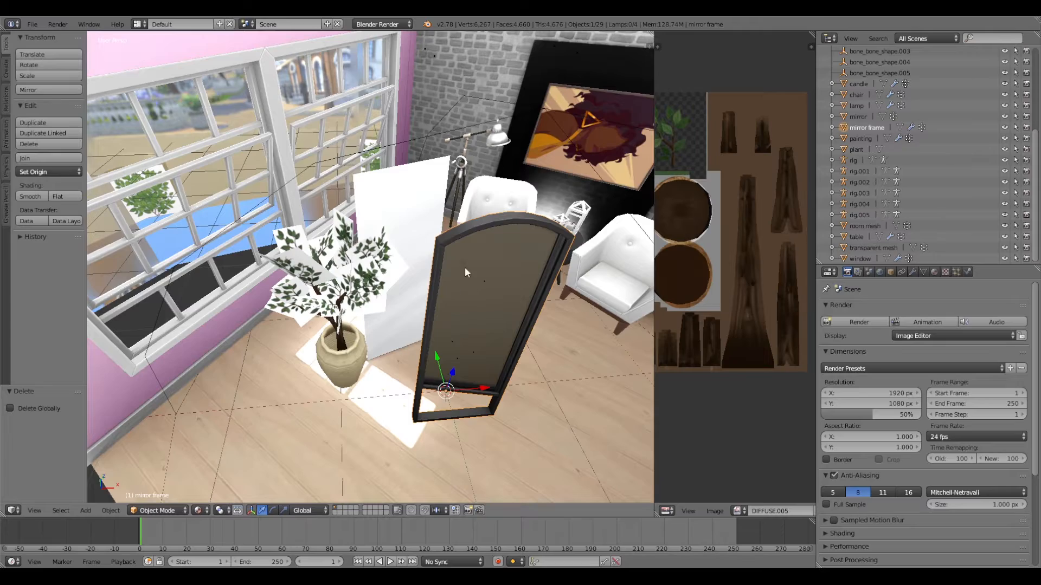
{"action": "middle_click_drag", "start_coordinate": [414, 238], "coordinate": [400, 288]}
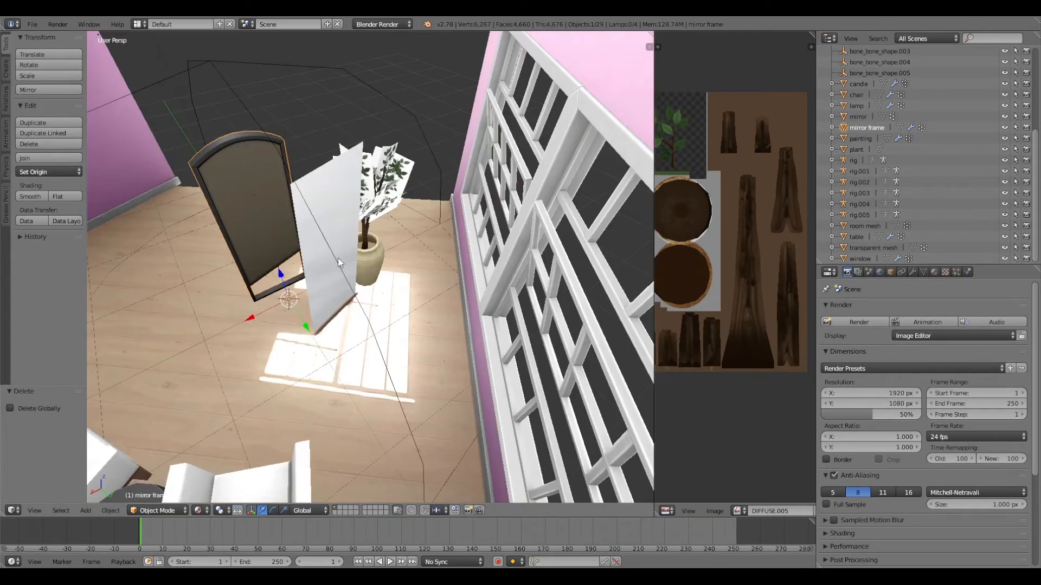
{"action": "right_click", "coordinate": [337, 257]}
{"action": "middle_click_drag", "start_coordinate": [337, 257], "coordinate": [485, 401]}
{"action": "right_click", "coordinate": [470, 354]}
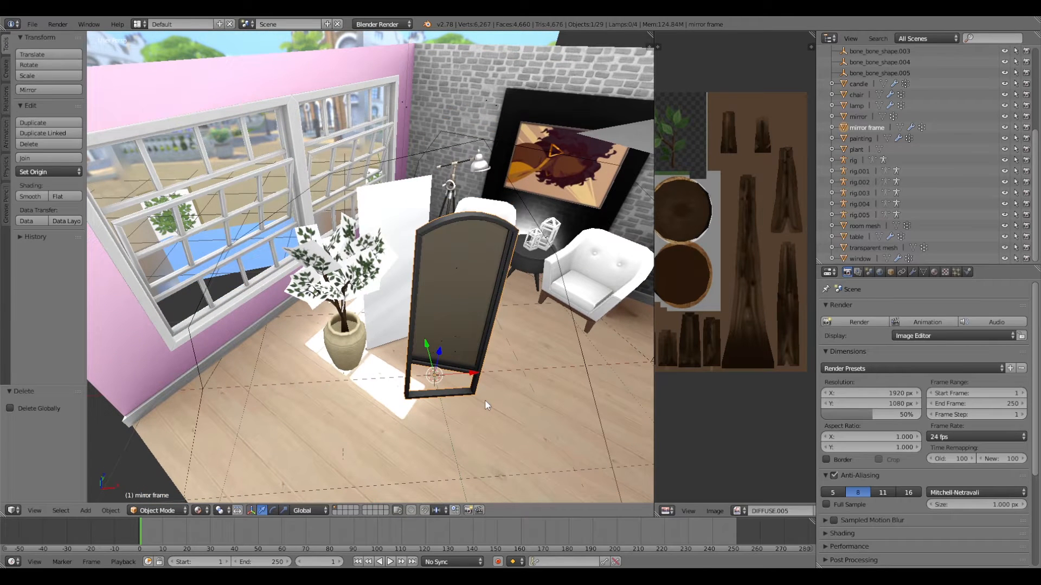
{"action": "middle_click_drag", "start_coordinate": [494, 370], "coordinate": [470, 356]}
{"action": "key", "text": "s"}
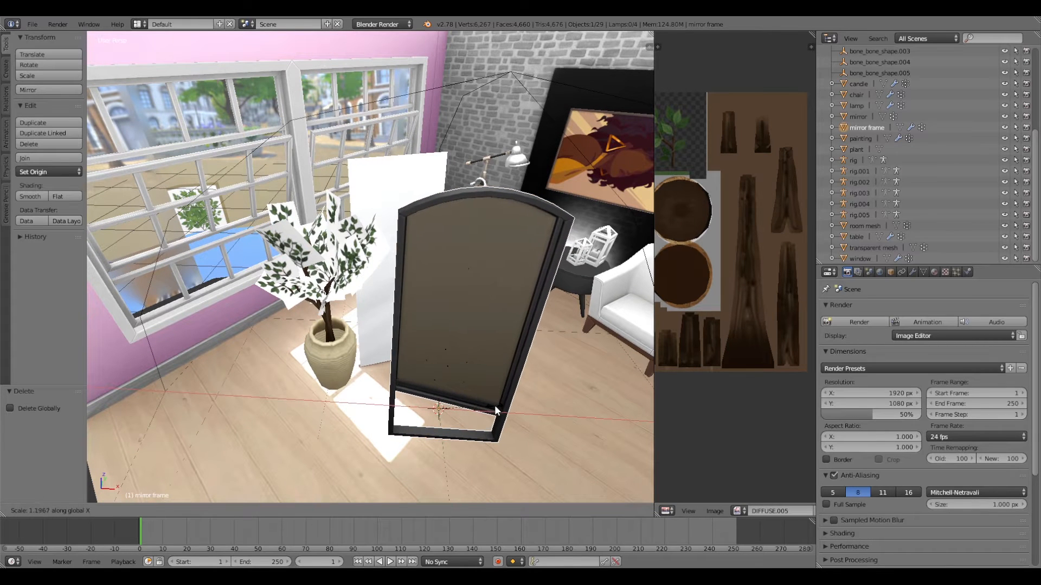
{"action": "left_click", "coordinate": [494, 405]}
{"action": "middle_click_drag", "start_coordinate": [495, 404], "coordinate": [451, 397]}
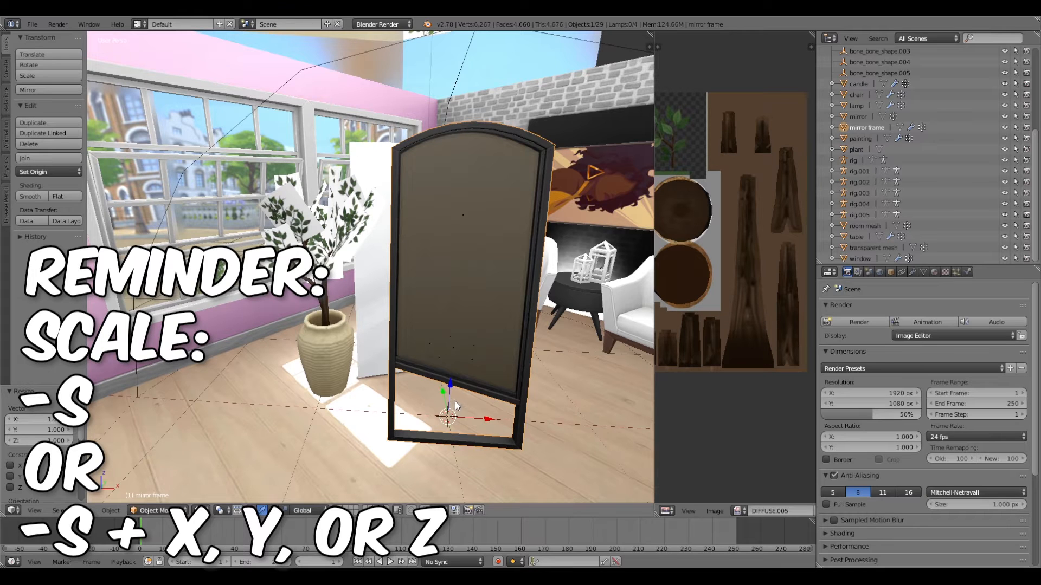
{"action": "key", "text": "s"}
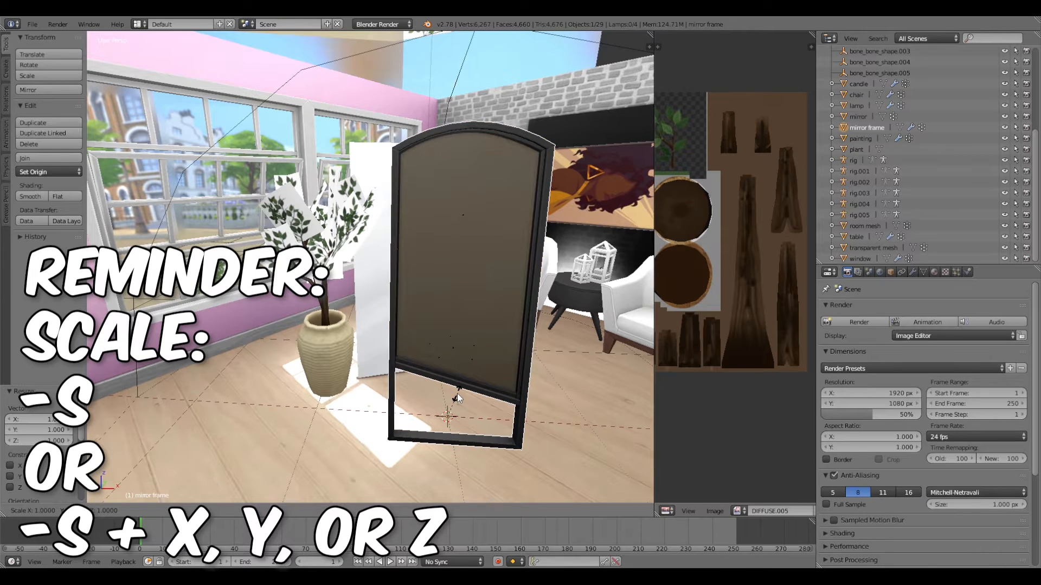
{"action": "key", "text": "x"}
{"action": "left_click", "coordinate": [494, 405]}
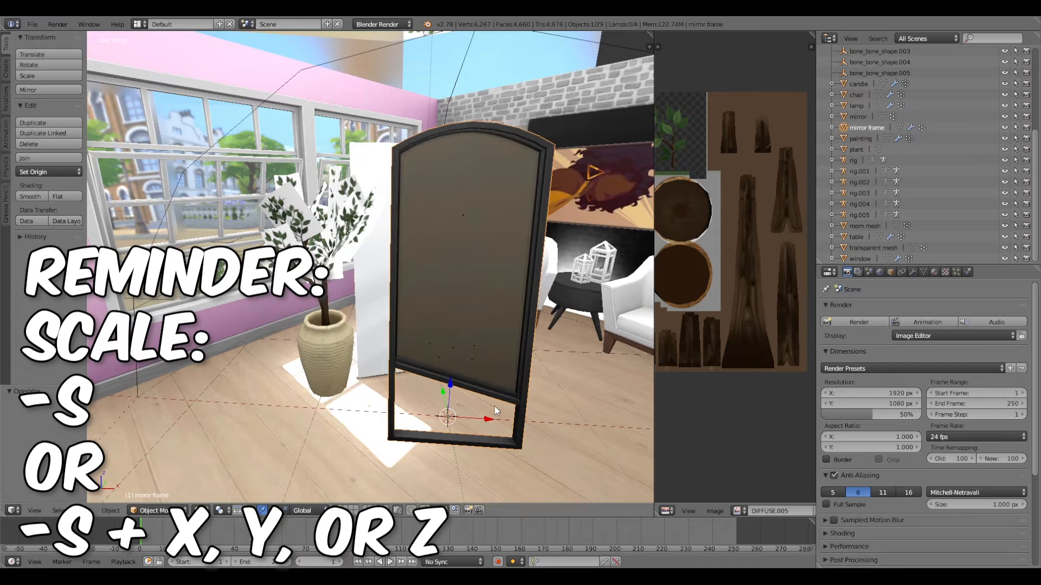
Step: Rotate the mirror frame about 16.4° around the global Z axis
{"action": "key", "text": "r"}
{"action": "key", "text": "z"}
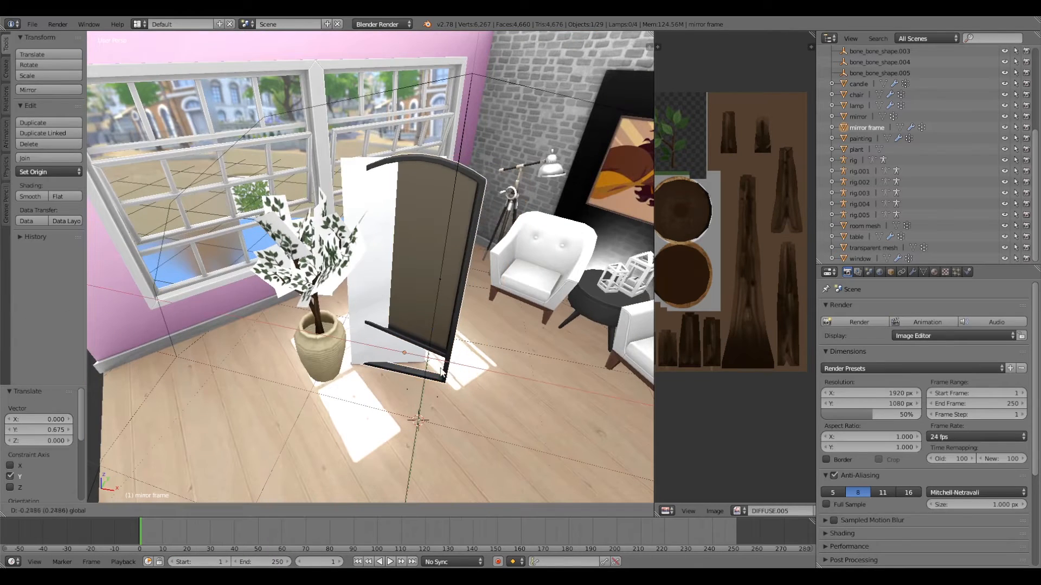
{"action": "left_click", "coordinate": [445, 401]}
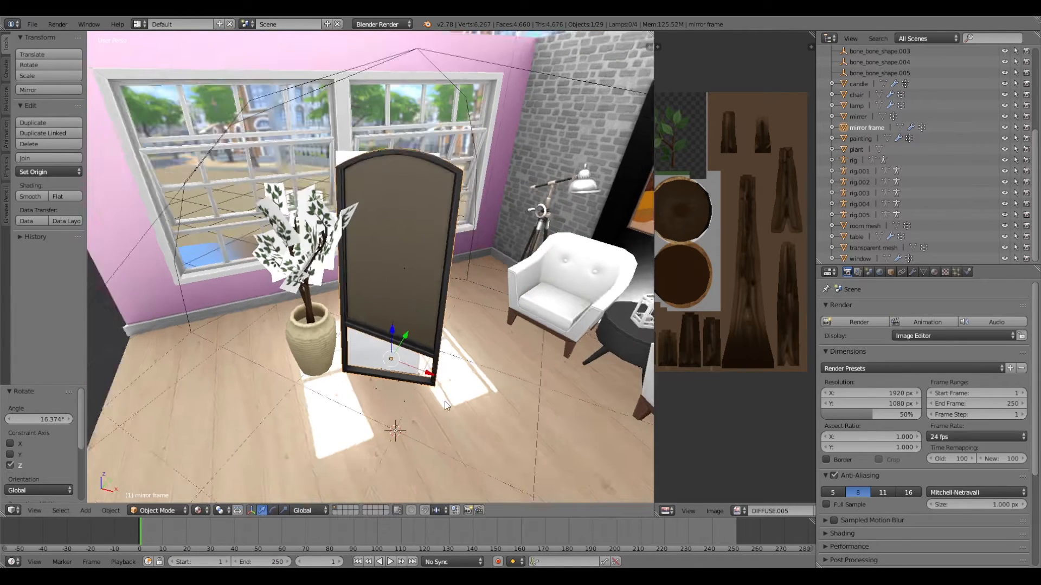
Step: Move the mirror frame along global Y to line it up with the white mirror plane
{"action": "scroll", "coordinate": [442, 404], "scroll_direction": "up", "scroll_amount": 2}
{"action": "middle_click_drag", "start_coordinate": [442, 404], "coordinate": [424, 426]}
{"action": "scroll", "coordinate": [425, 426], "scroll_direction": "up", "scroll_amount": 3}
{"action": "key", "text": "g"}
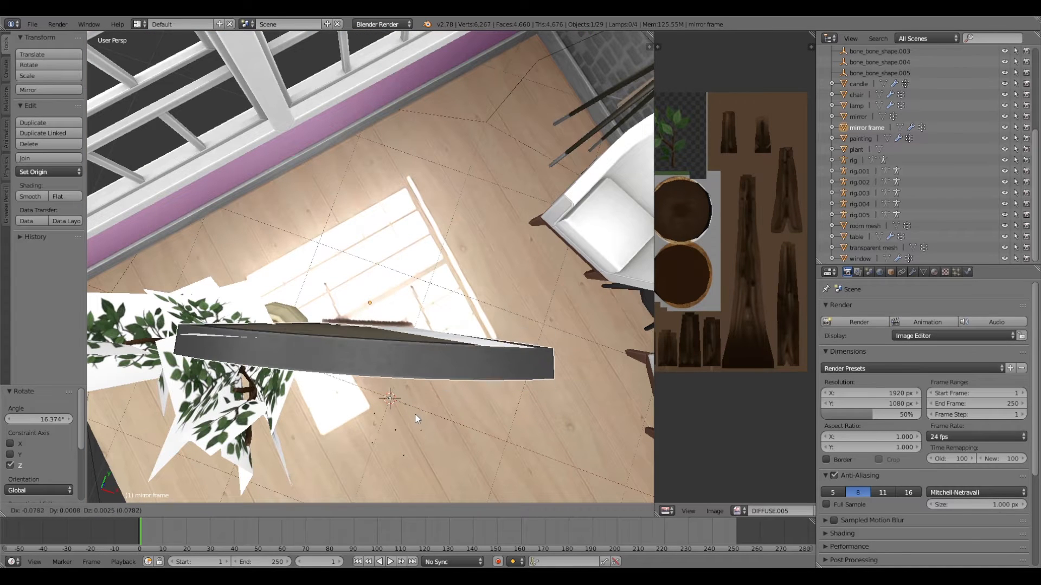
{"action": "key", "text": "y"}
{"action": "left_click", "coordinate": [416, 419]}
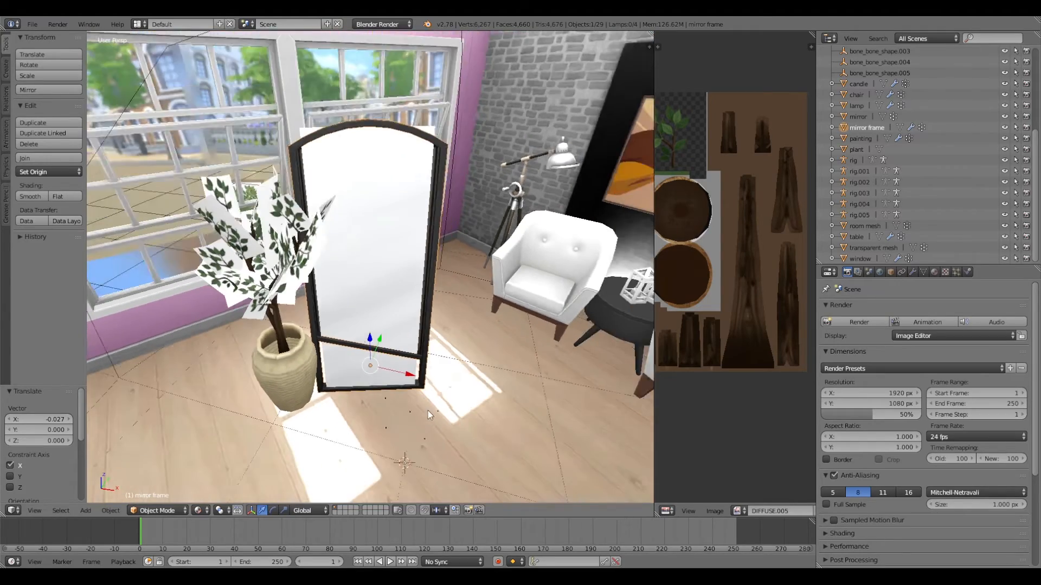
Step: Scale the mirror frame along global X to fit its width around the white mirror plane
{"action": "middle_click_drag", "start_coordinate": [428, 410], "coordinate": [415, 355]}
{"action": "scroll", "coordinate": [434, 395], "scroll_direction": "down", "scroll_amount": 2}
{"action": "scroll", "coordinate": [429, 391], "scroll_direction": "up", "scroll_amount": 3}
{"action": "scroll", "coordinate": [415, 356], "scroll_direction": "up", "scroll_amount": 2}
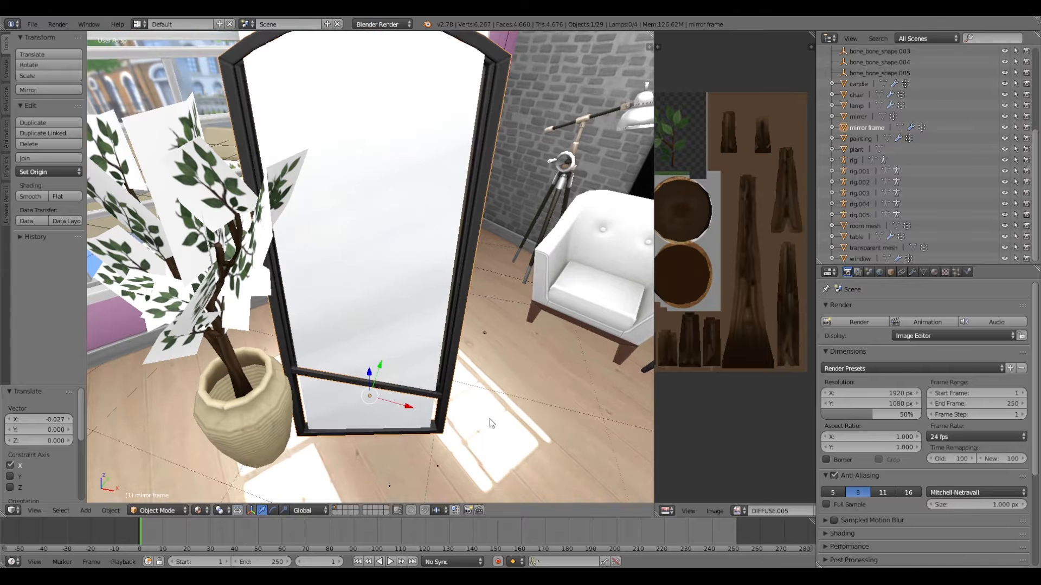
{"action": "key", "text": "s"}
{"action": "key", "text": "x"}
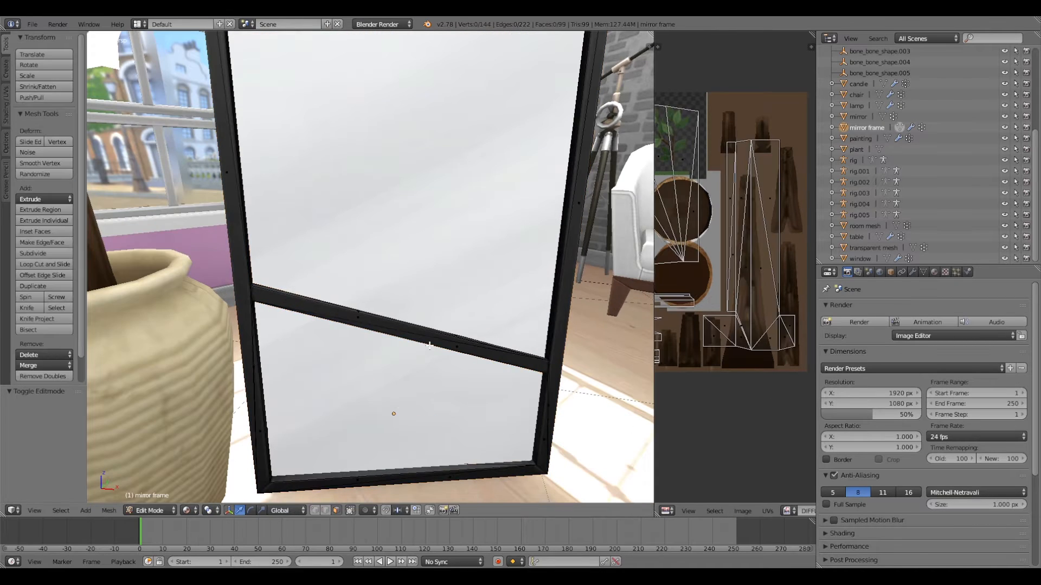
Step: Select a face of the slanted crossbar on the mirror frame mesh in Edit Mode
{"action": "key", "text": "Tab"}
{"action": "right_click", "coordinate": [433, 341]}
{"action": "key", "text": "Tab"}
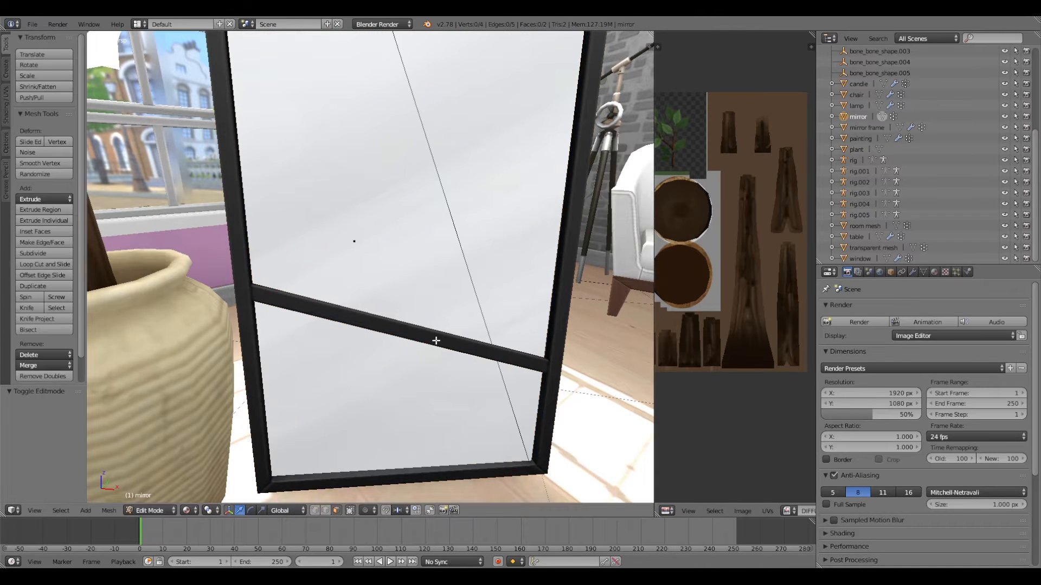
{"action": "key", "text": "Tab"}
{"action": "right_click", "coordinate": [428, 341]}
{"action": "key", "text": "Tab"}
{"action": "right_click", "coordinate": [428, 340]}
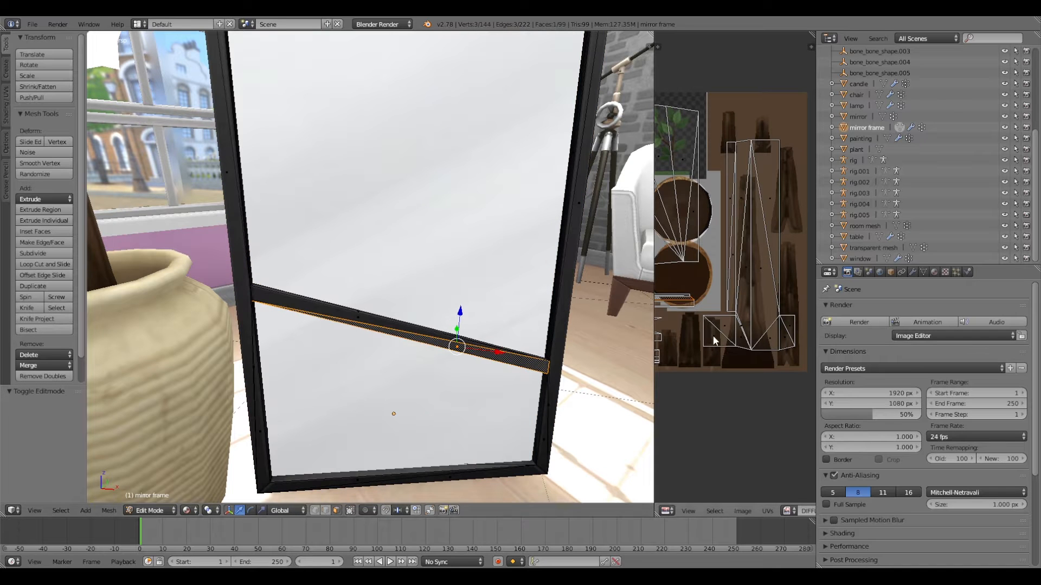
Step: Enlarge the UV/Image Editor and show the mirror frame's texture DIFFUSE.028 in it
{"action": "scroll", "coordinate": [719, 399], "scroll_direction": "down", "scroll_amount": 2}
{"action": "middle_click_drag", "start_coordinate": [718, 397], "coordinate": [662, 395]}
{"action": "left_click_drag", "start_coordinate": [816, 345], "coordinate": [1023, 345]}
{"action": "left_click", "coordinate": [789, 511]}
{"action": "left_click", "coordinate": [816, 494]}
{"action": "left_click", "coordinate": [790, 511]}
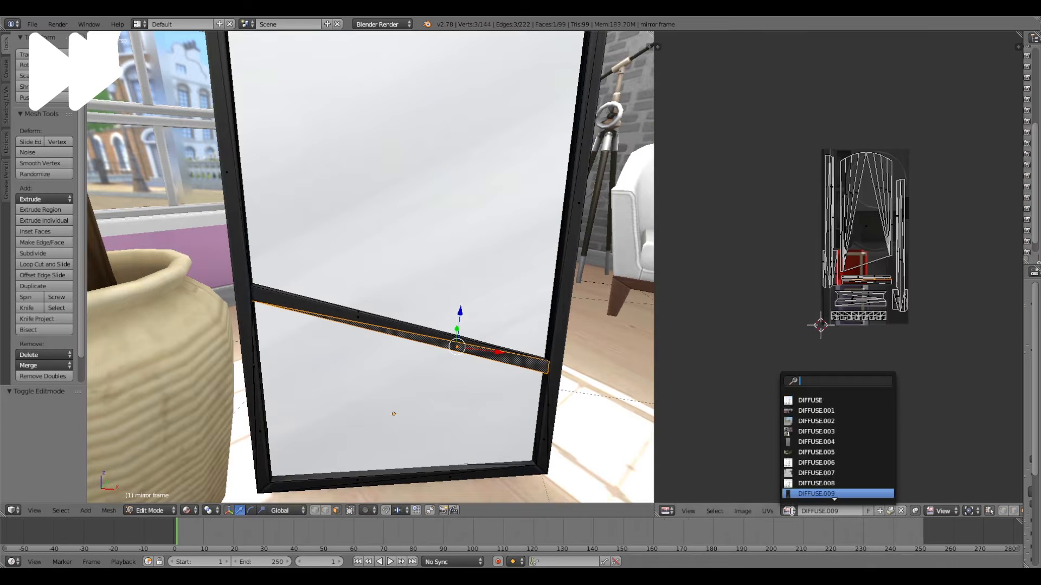
{"action": "left_click", "coordinate": [817, 483]}
Step: Extend the selection to the linked crossbar geometry and delete it from the mirror frame
{"action": "scroll", "coordinate": [861, 271], "scroll_direction": "up", "scroll_amount": 5}
{"action": "key", "text": "ctrl+l"}
{"action": "key", "text": "x"}
{"action": "left_click", "coordinate": [346, 399]}
Step: Fill the gap in the mirror frame mesh with a face and return to Object Mode
{"action": "middle_click_drag", "start_coordinate": [347, 347], "coordinate": [492, 360]}
{"action": "right_click", "coordinate": [293, 230]}
{"action": "key", "text": "Tab"}
{"action": "key", "text": "Tab"}
{"action": "key", "text": "f"}
{"action": "key", "text": "a"}
{"action": "key", "text": "Tab"}
Step: Select the white mirror plane and widen the Outliner and Properties area again
{"action": "scroll", "coordinate": [378, 291], "scroll_direction": "down", "scroll_amount": 6}
{"action": "middle_click_drag", "start_coordinate": [379, 291], "coordinate": [504, 248]}
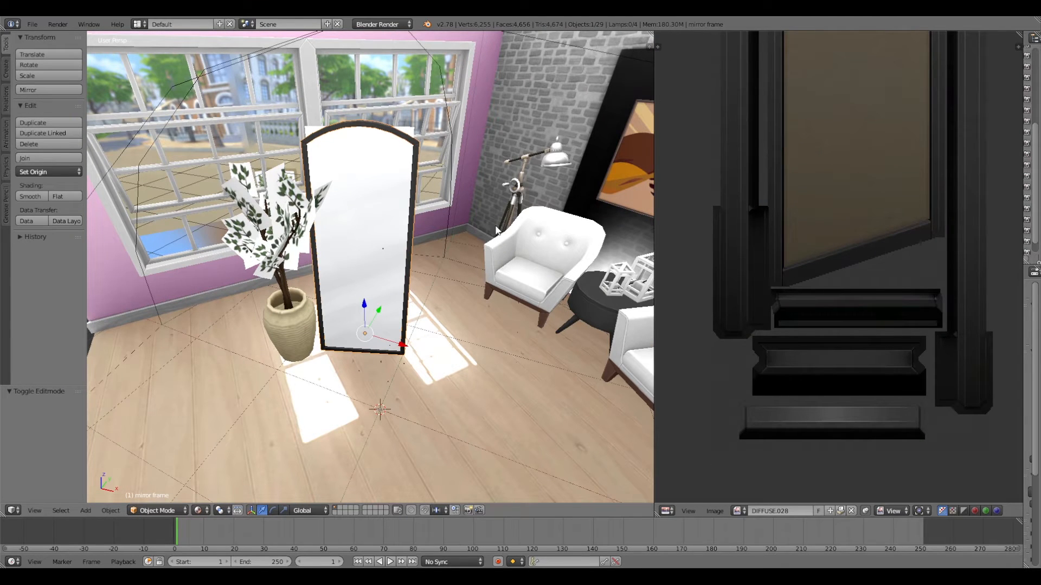
{"action": "right_click", "coordinate": [410, 133]}
{"action": "scroll", "coordinate": [480, 187], "scroll_direction": "up", "scroll_amount": 5}
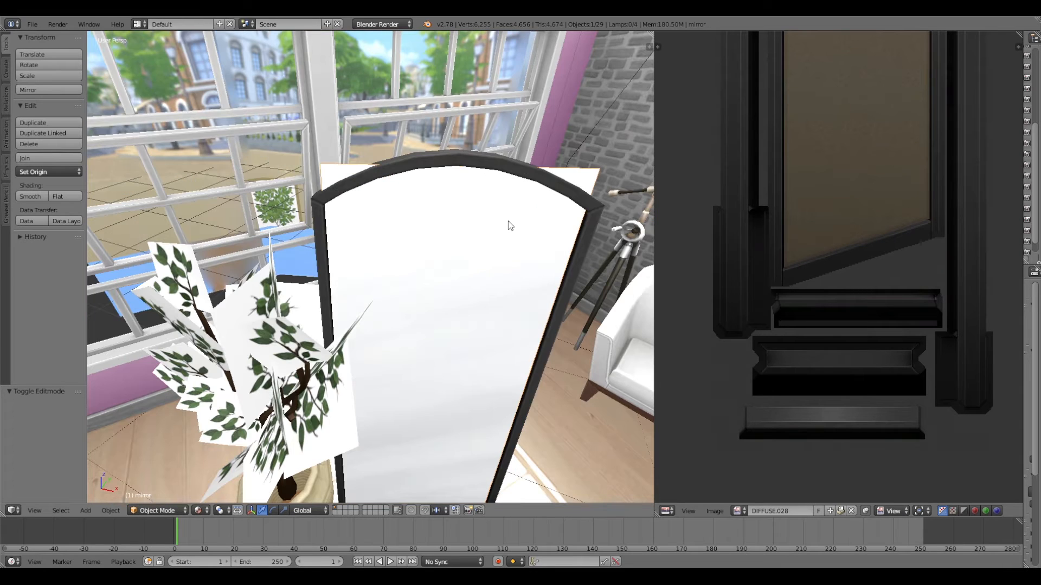
{"action": "left_click_drag", "start_coordinate": [1022, 194], "coordinate": [856, 209]}
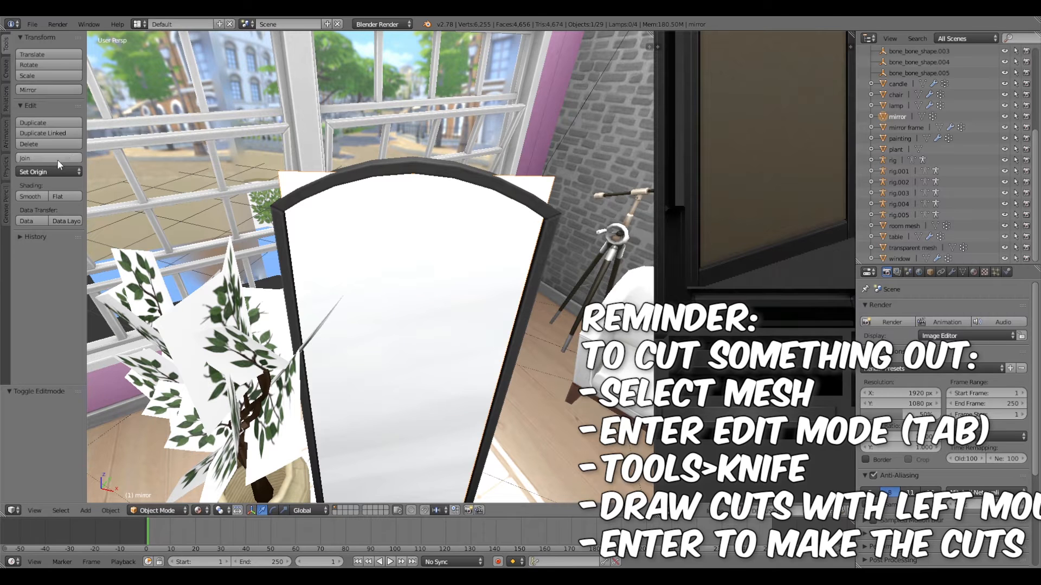
Step: Cut the mirror plane with the Knife tool along the arched top of the frame, in Edit Mode
{"action": "key", "text": "Tab"}
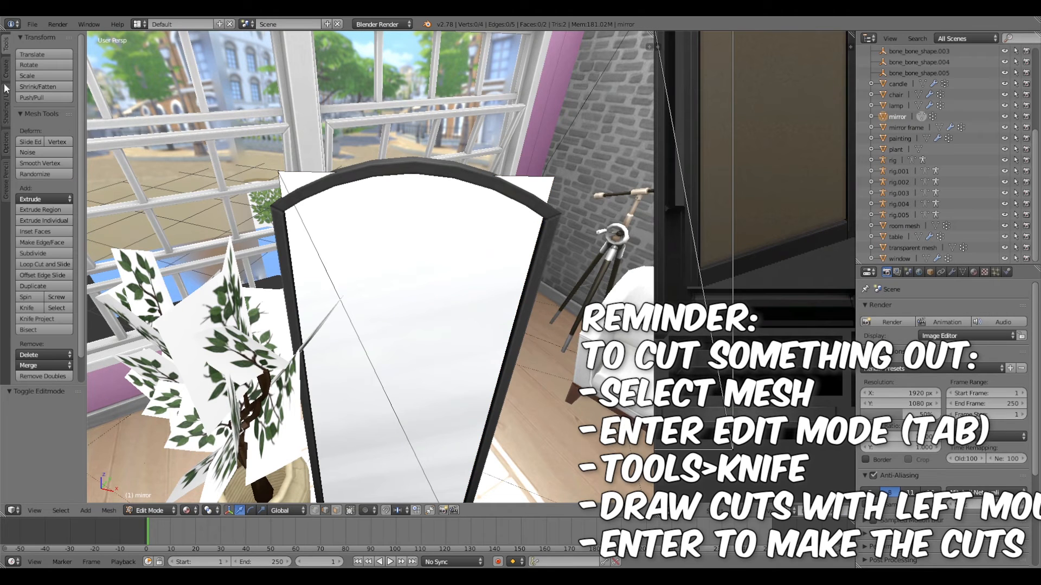
{"action": "left_click", "coordinate": [26, 308]}
{"action": "middle_click_drag", "start_coordinate": [304, 185], "coordinate": [291, 161]}
{"action": "left_click", "coordinate": [288, 163]}
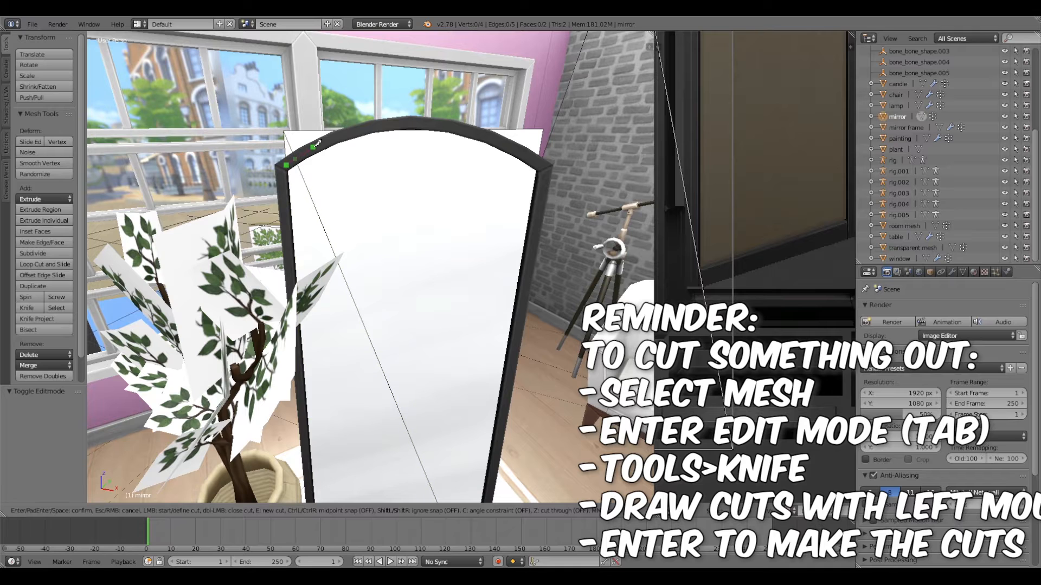
{"action": "left_click", "coordinate": [352, 131]}
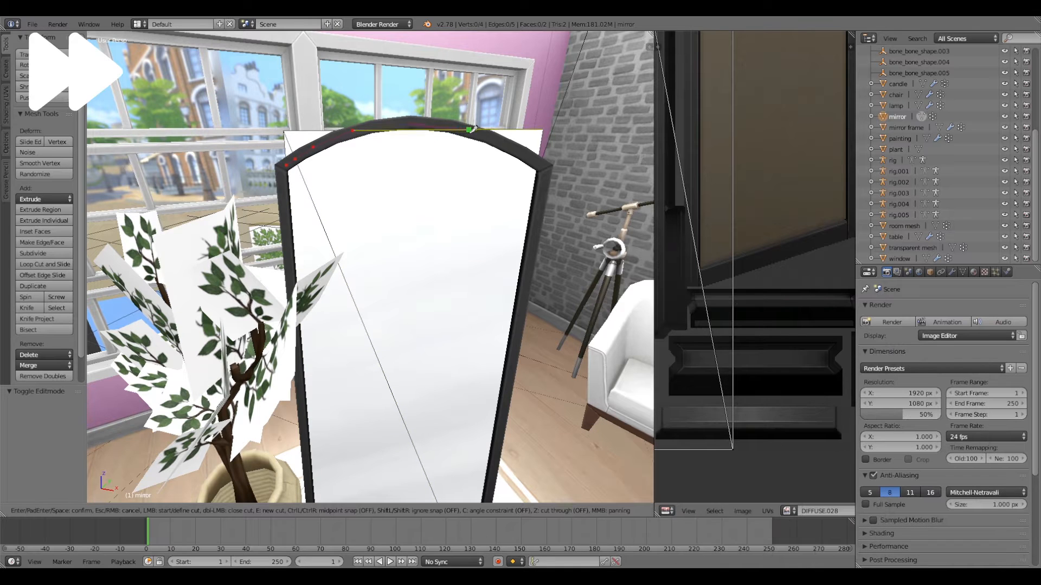
{"action": "left_click", "coordinate": [469, 130]}
{"action": "left_click", "coordinate": [517, 151]}
{"action": "key", "text": "Return"}
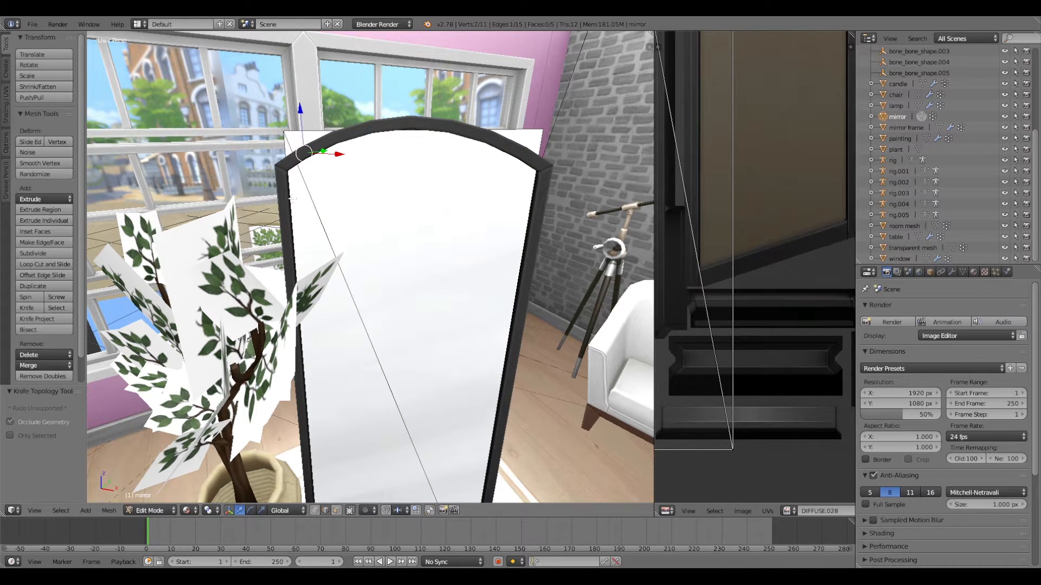
Step: Select the mirror plane's cut-off faces outside the frame's arch in face selection mode
{"action": "left_click", "coordinate": [337, 510]}
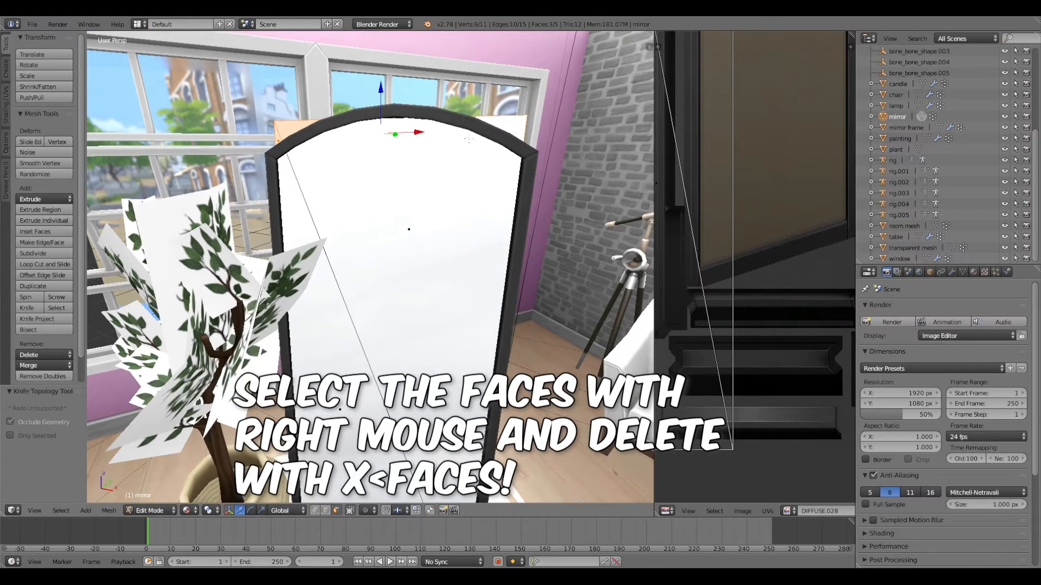
Step: Delete the selected unneeded faces from the mirror mesh and return to Object Mode
{"action": "key", "text": "x"}
{"action": "left_click", "coordinate": [468, 139]}
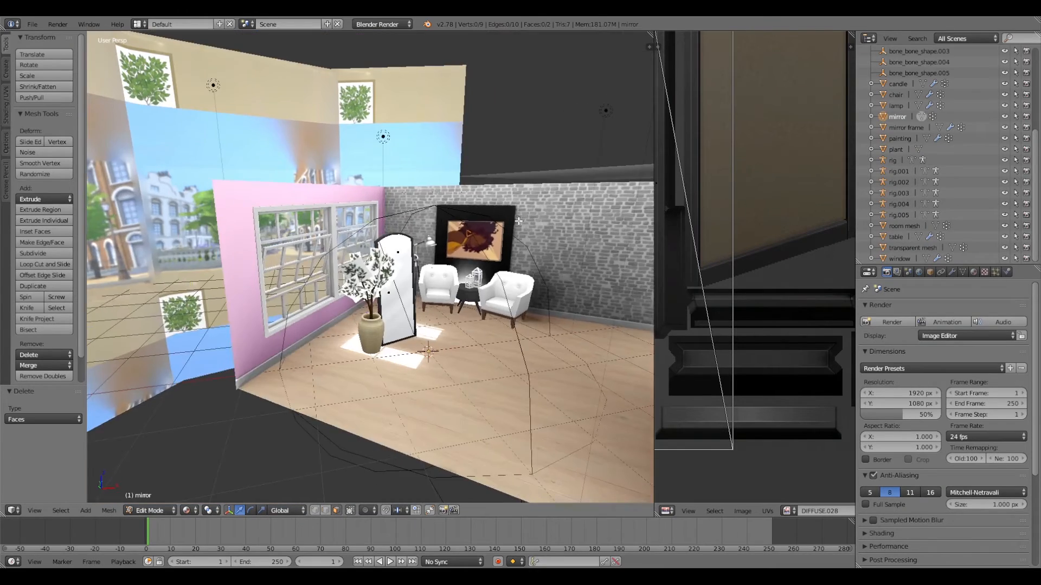
{"action": "scroll", "coordinate": [469, 228], "scroll_direction": "up", "scroll_amount": 3}
{"action": "middle_click_drag", "start_coordinate": [455, 228], "coordinate": [474, 245]}
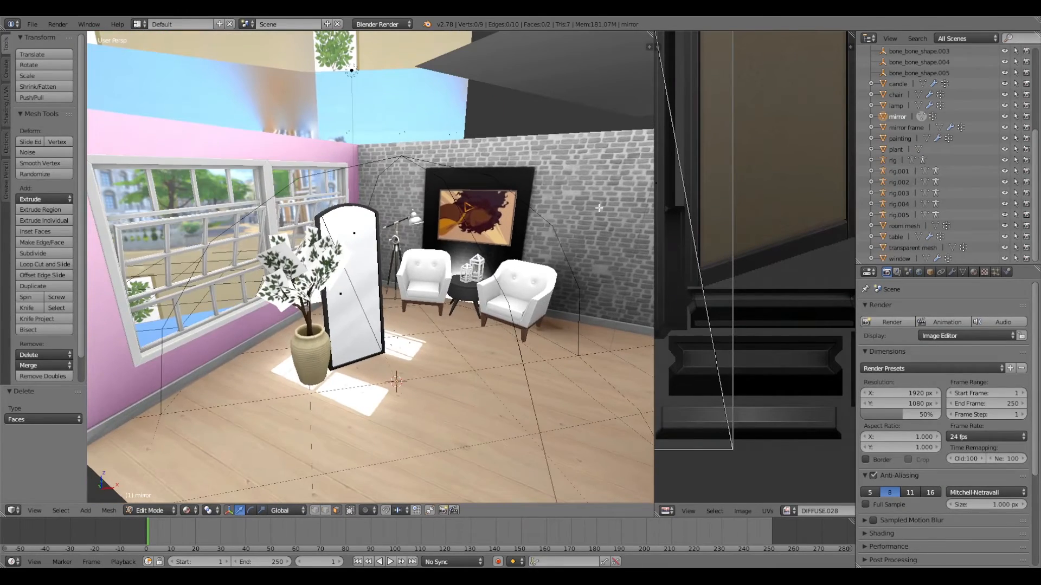
{"action": "scroll", "coordinate": [599, 208], "scroll_direction": "down", "scroll_amount": 3}
{"action": "middle_click_drag", "start_coordinate": [593, 209], "coordinate": [479, 299]}
{"action": "scroll", "coordinate": [484, 289], "scroll_direction": "up", "scroll_amount": 3}
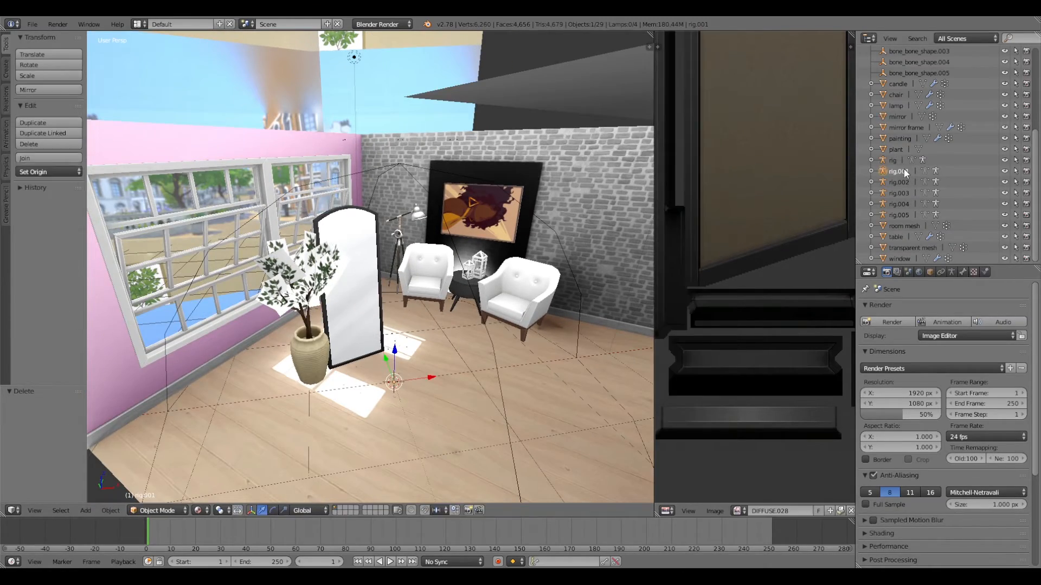
Step: Delete the leftover rig armatures and all bone_bone_shape objects from the scene
{"action": "right_click", "coordinate": [903, 170]}
{"action": "left_click", "coordinate": [875, 196]}
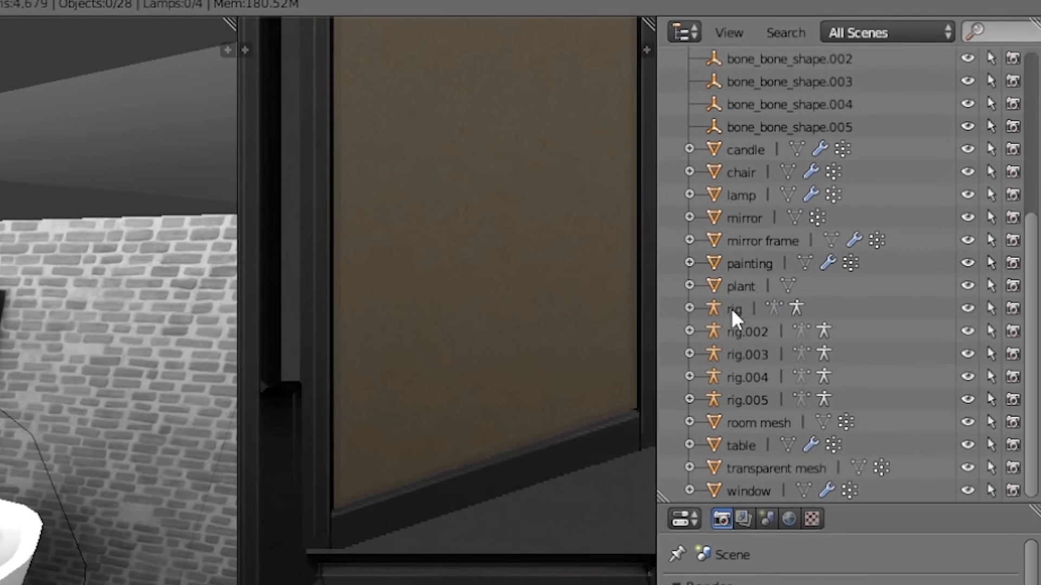
{"action": "right_click", "coordinate": [724, 317]}
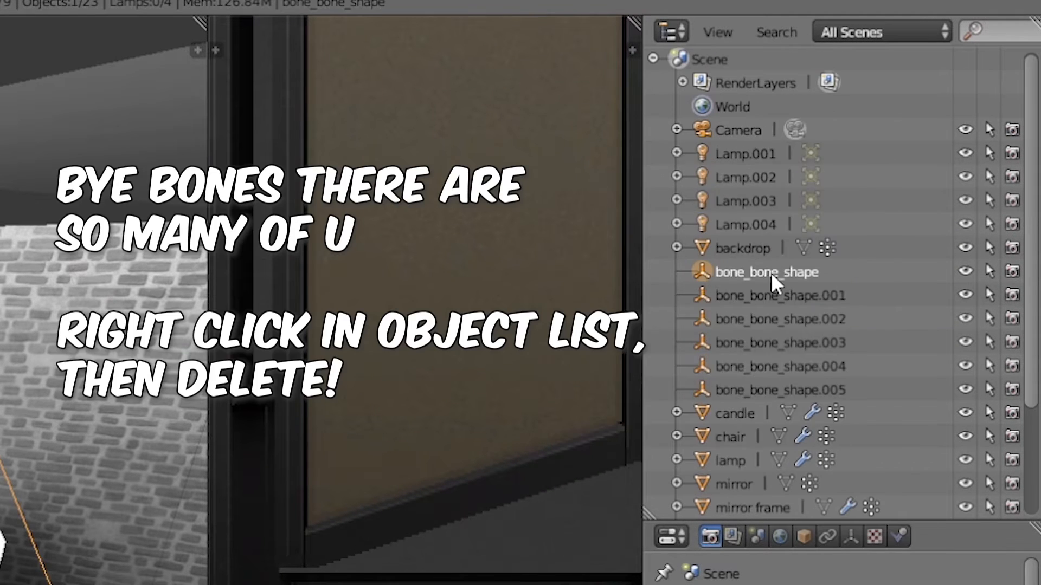
{"action": "right_click", "coordinate": [771, 272]}
{"action": "left_click", "coordinate": [770, 272]}
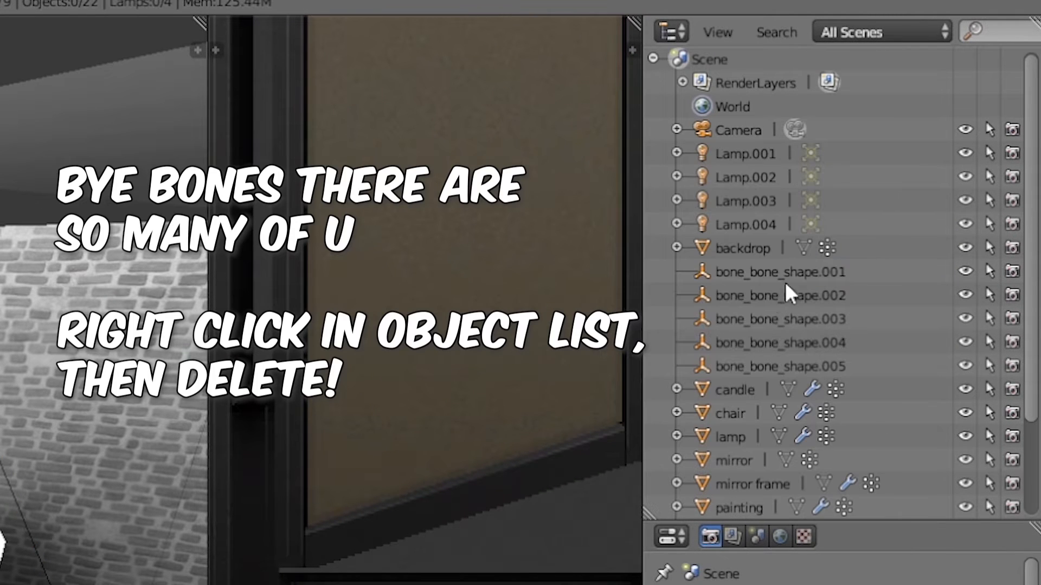
{"action": "left_click", "coordinate": [792, 274]}
{"action": "right_click", "coordinate": [792, 275]}
{"action": "left_click", "coordinate": [792, 274]}
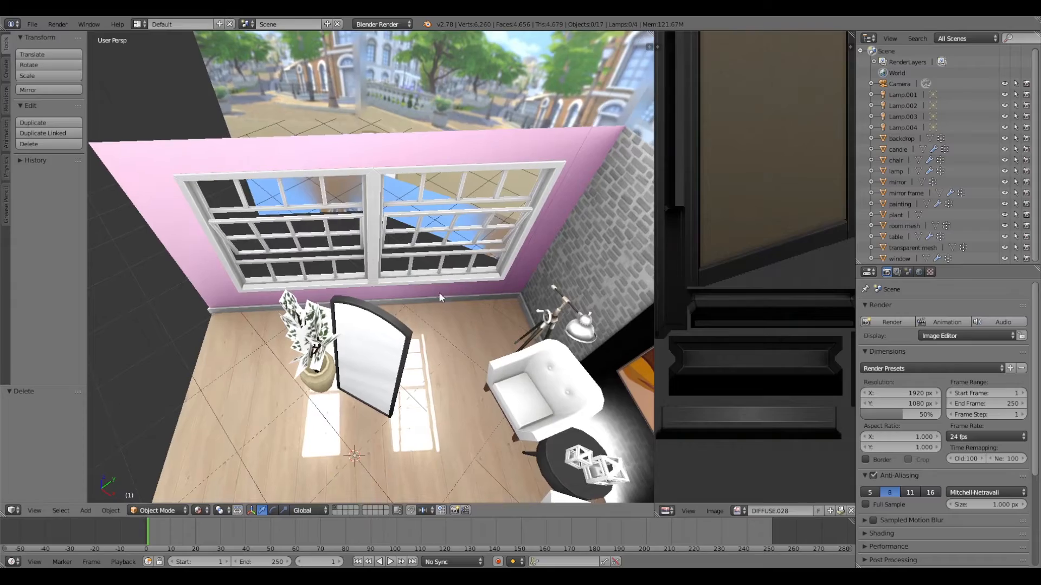
Step: Append the missing curtain objects from another blend file and hang a curtain on each side of the window
{"action": "left_click", "coordinate": [32, 24]}
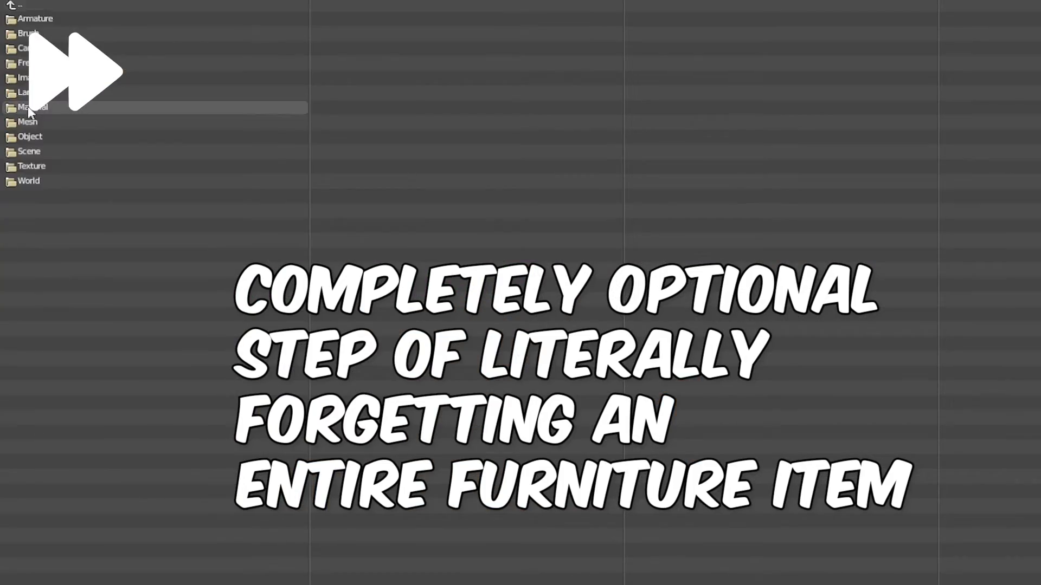
{"action": "left_click", "coordinate": [107, 105]}
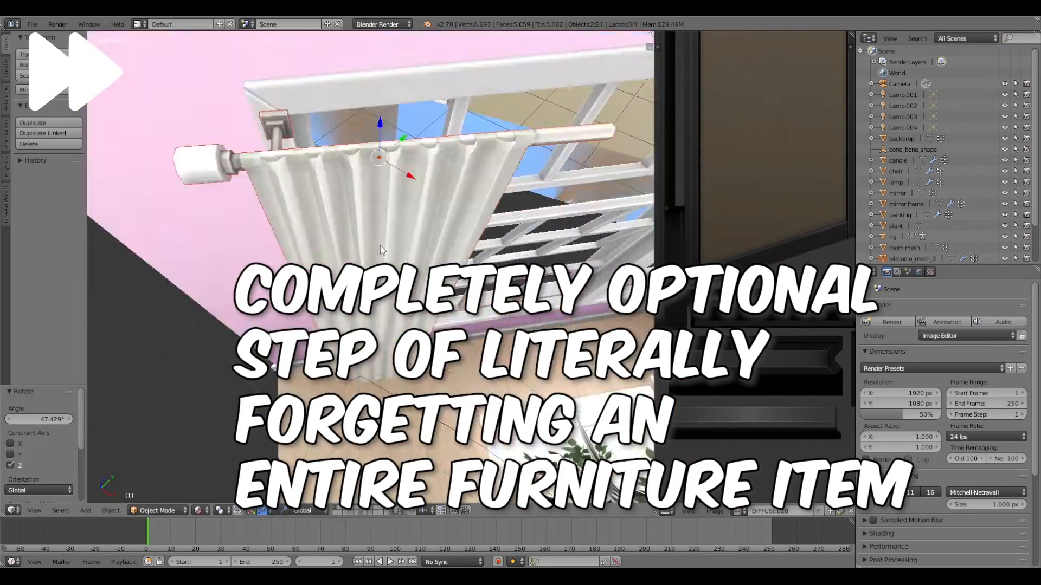
{"action": "scroll", "coordinate": [380, 245], "scroll_direction": "down", "scroll_amount": 4}
{"action": "middle_click_drag", "start_coordinate": [380, 245], "coordinate": [329, 130]}
{"action": "right_click", "coordinate": [318, 196]}
{"action": "left_click_drag", "start_coordinate": [330, 125], "coordinate": [330, 121]}
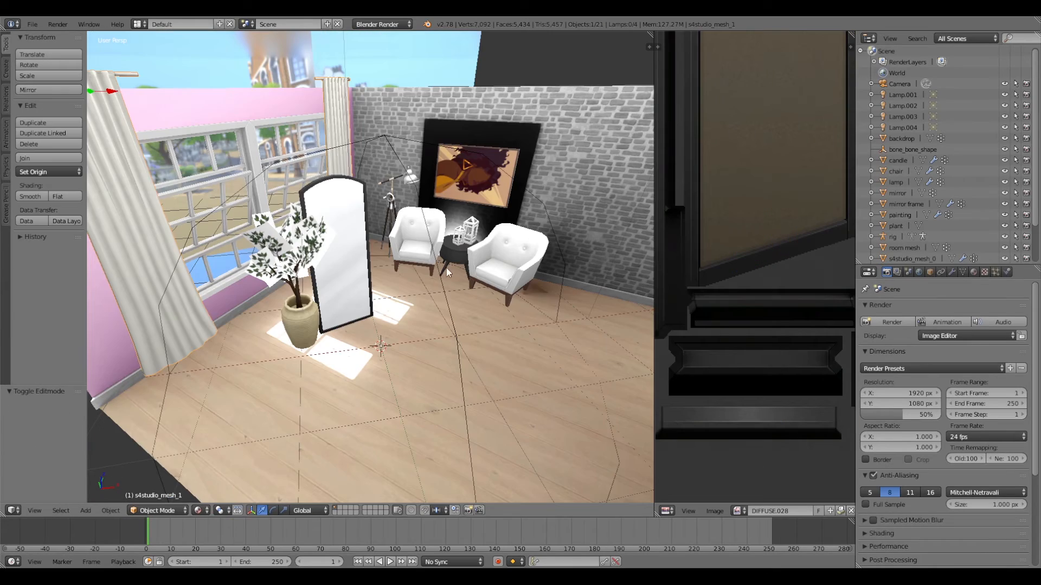
{"action": "key", "text": "Tab"}
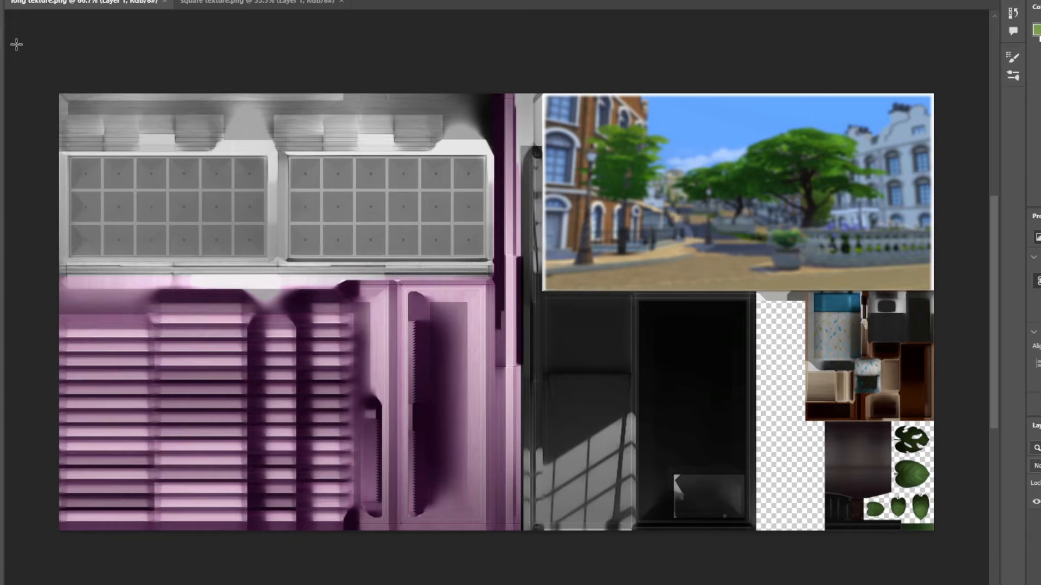
{"action": "left_click_drag", "start_coordinate": [144, 147], "coordinate": [496, 542]}
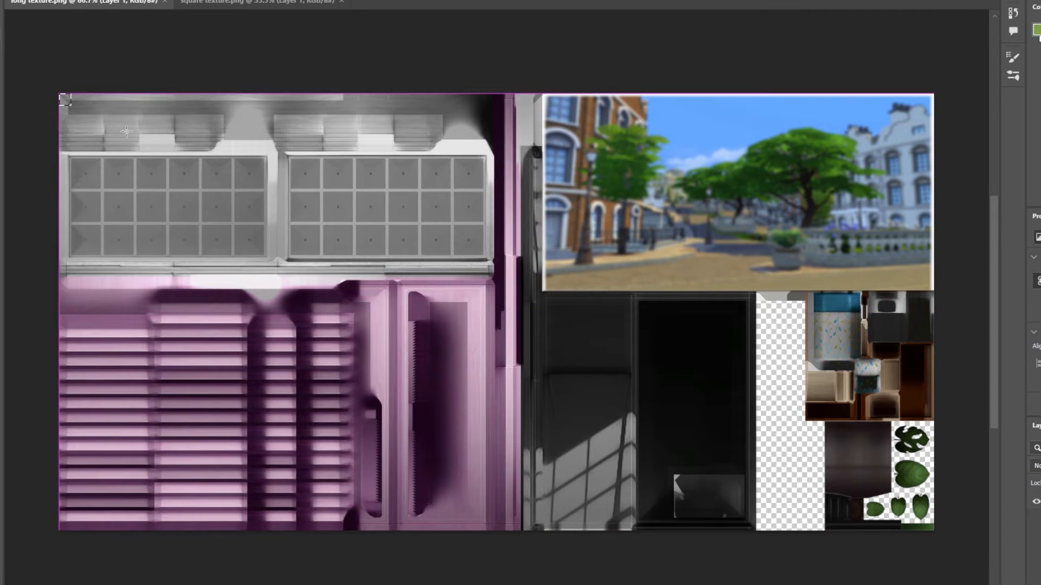
{"action": "left_click_drag", "start_coordinate": [60, 94], "coordinate": [554, 298]}
{"action": "left_click", "coordinate": [326, 360]}
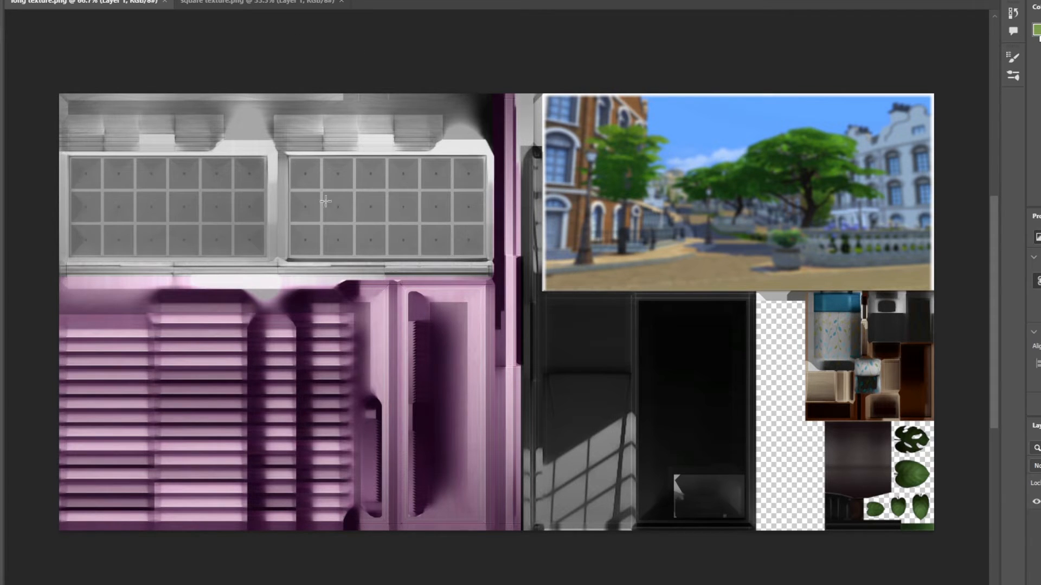
Step: In Photoshop, select the entire canvas of long texture.png, clear it to transparency and drop the selection
{"action": "left_click_drag", "start_coordinate": [59, 94], "coordinate": [909, 444]}
{"action": "scroll", "coordinate": [698, 389], "scroll_direction": "up", "scroll_amount": 3}
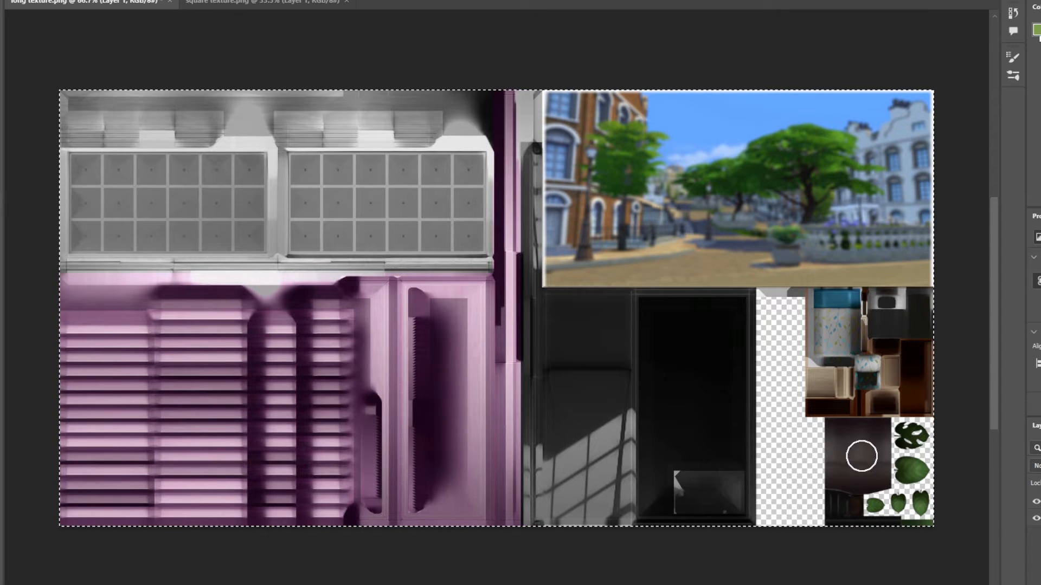
{"action": "scroll", "coordinate": [860, 456], "scroll_direction": "down", "scroll_amount": 1}
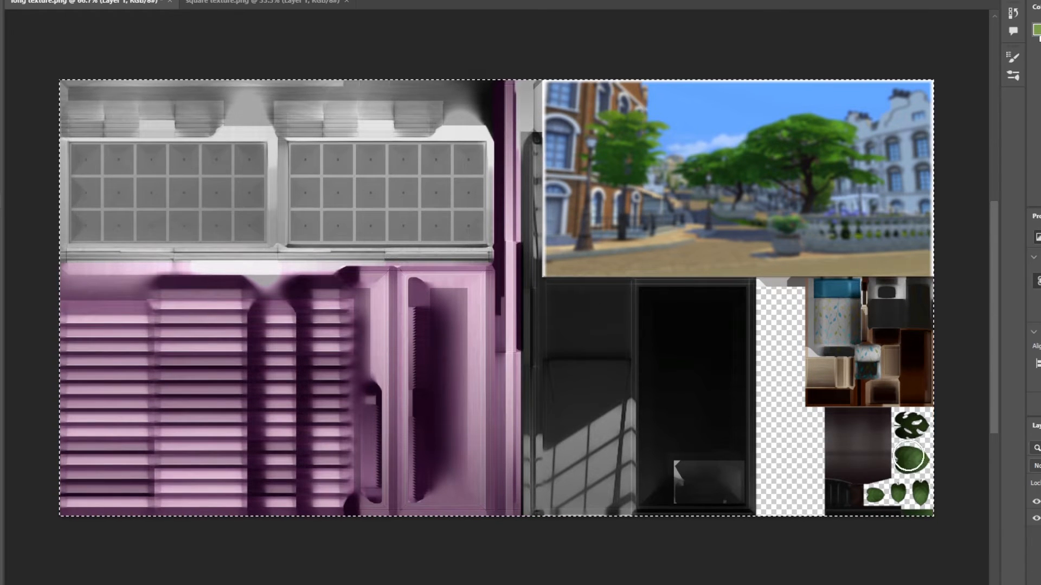
{"action": "scroll", "coordinate": [902, 434], "scroll_direction": "down", "scroll_amount": 1}
{"action": "scroll", "coordinate": [911, 418], "scroll_direction": "up", "scroll_amount": 1}
{"action": "scroll", "coordinate": [891, 456], "scroll_direction": "up", "scroll_amount": 1}
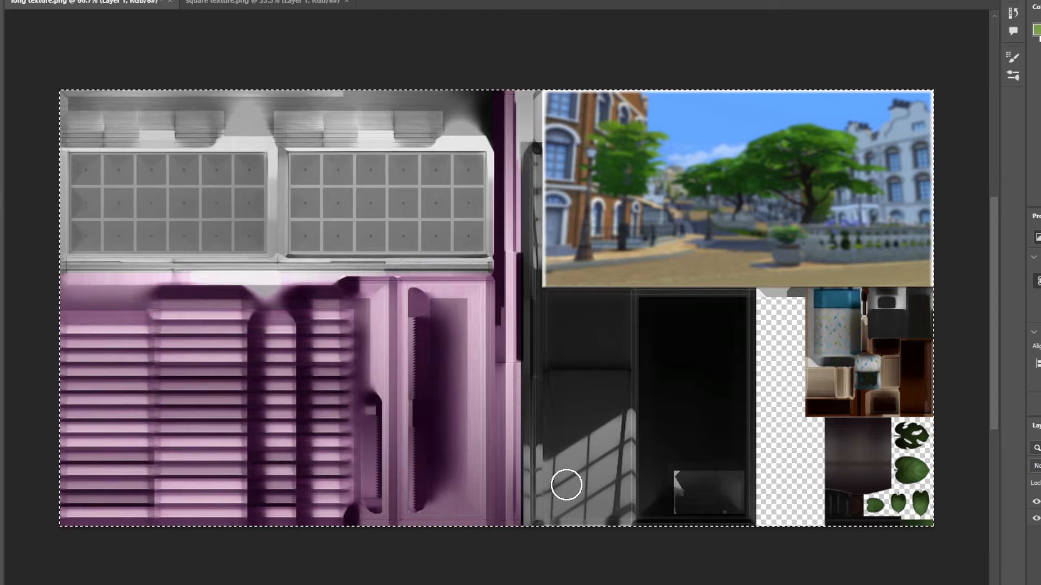
{"action": "key", "text": "Delete"}
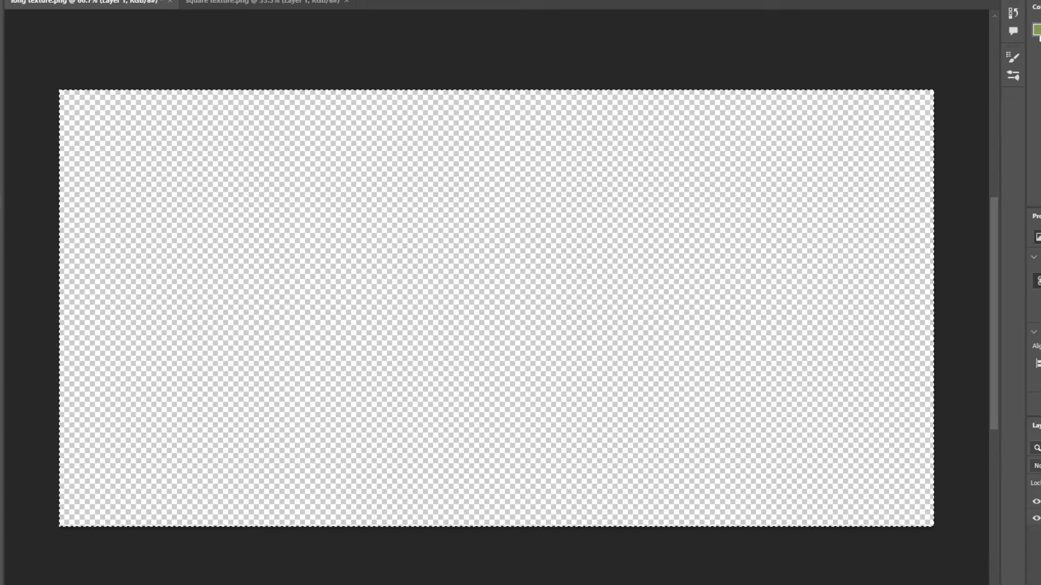
{"action": "key", "text": "ctrl+d"}
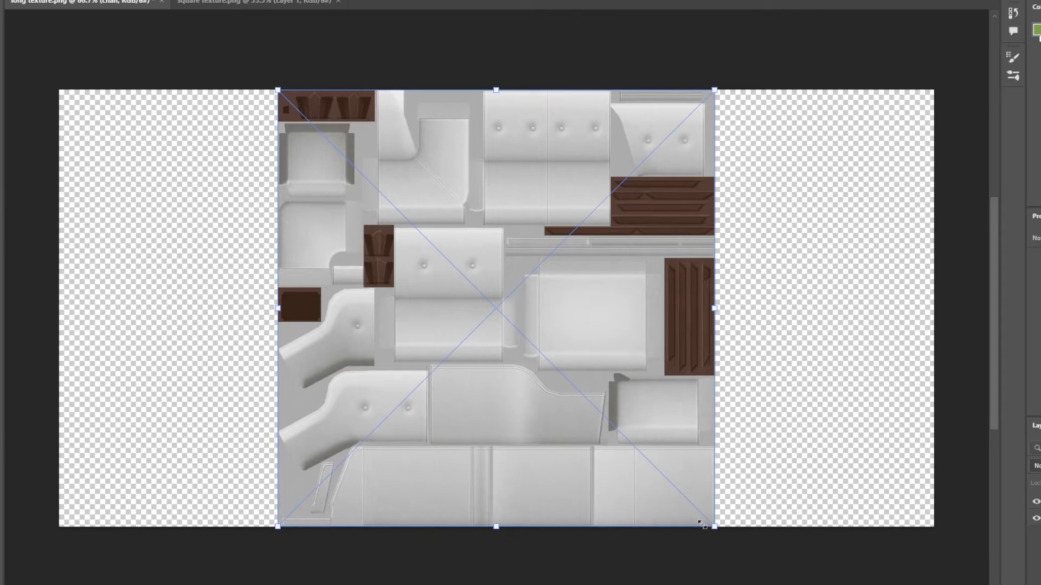
Step: Scale the chair texture down into the canvas's upper-left corner and delete the dark right part of the painting texture
{"action": "left_click_drag", "start_coordinate": [701, 524], "coordinate": [450, 310]}
{"action": "left_click_drag", "start_coordinate": [406, 225], "coordinate": [225, 251]}
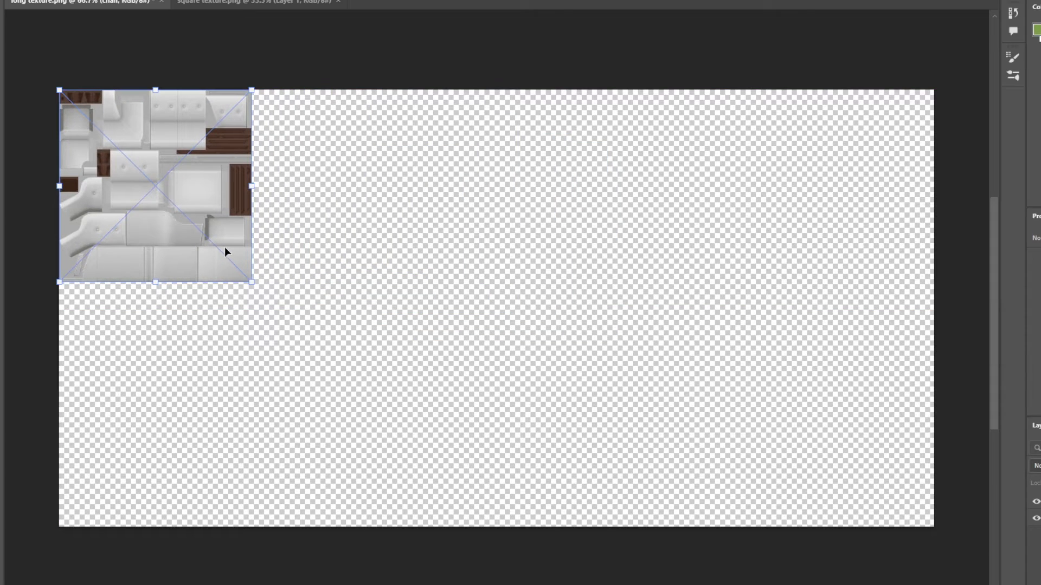
{"action": "key", "text": "Return"}
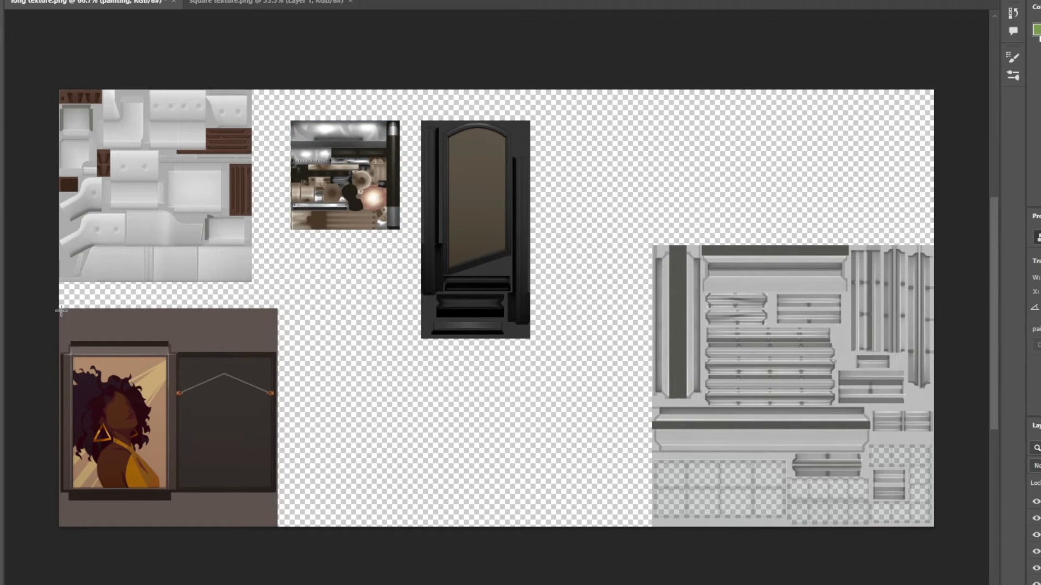
{"action": "left_click_drag", "start_coordinate": [313, 539], "coordinate": [178, 297]}
{"action": "key", "text": "Delete"}
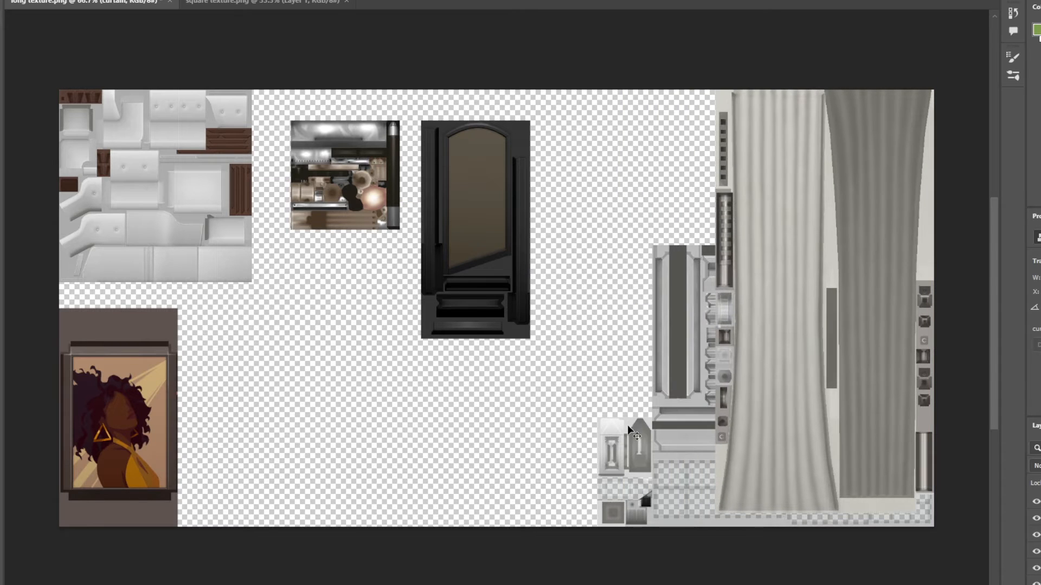
Step: Rearrange the candle, mirror, window, curtain and lamp textures, placing the window texture directly beside the curtain along the canvas's upper edge
{"action": "left_click_drag", "start_coordinate": [629, 428], "coordinate": [247, 397]}
{"action": "left_click_drag", "start_coordinate": [520, 237], "coordinate": [407, 379]}
{"action": "left_click_drag", "start_coordinate": [653, 342], "coordinate": [310, 311]}
{"action": "mouse_move", "coordinate": [866, 275]}
{"action": "left_mouse_down"}
{"action": "mouse_move", "coordinate": [702, 306]}
{"action": "mouse_move", "coordinate": [866, 289]}
{"action": "left_mouse_up"}
{"action": "left_click_drag", "start_coordinate": [393, 352], "coordinate": [573, 180]}
{"action": "left_click_drag", "start_coordinate": [358, 358], "coordinate": [334, 341]}
{"action": "left_click_drag", "start_coordinate": [354, 184], "coordinate": [348, 167]}
{"action": "left_click_drag", "start_coordinate": [365, 345], "coordinate": [365, 350]}
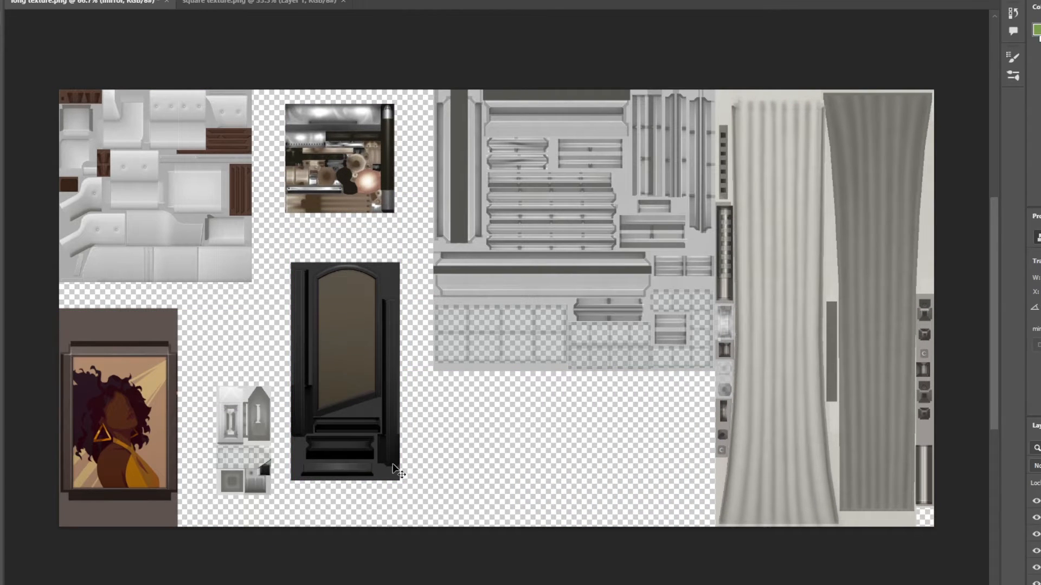
Step: Try rotating the mirror texture sideways and moving it into the gap below the window texture
{"action": "key", "text": "ctrl+t"}
{"action": "left_click_drag", "start_coordinate": [405, 252], "coordinate": [485, 463]}
{"action": "left_click_drag", "start_coordinate": [352, 393], "coordinate": [613, 450]}
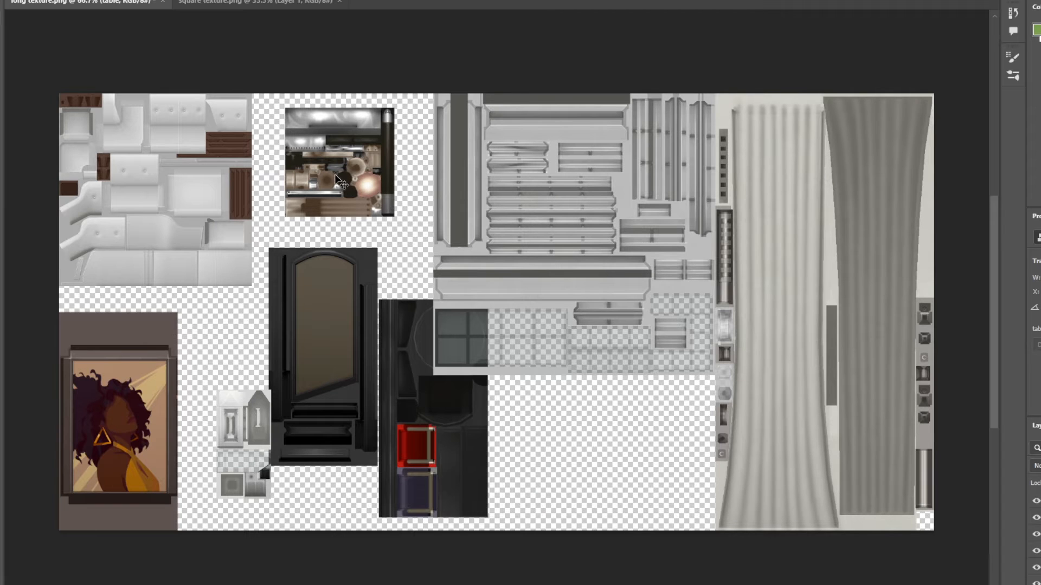
Step: Move the lamp texture flush against the chair texture at the canvas's upper edge and enlarge it proportionally
{"action": "left_click_drag", "start_coordinate": [335, 178], "coordinate": [301, 163]}
{"action": "key", "text": "ctrl+t"}
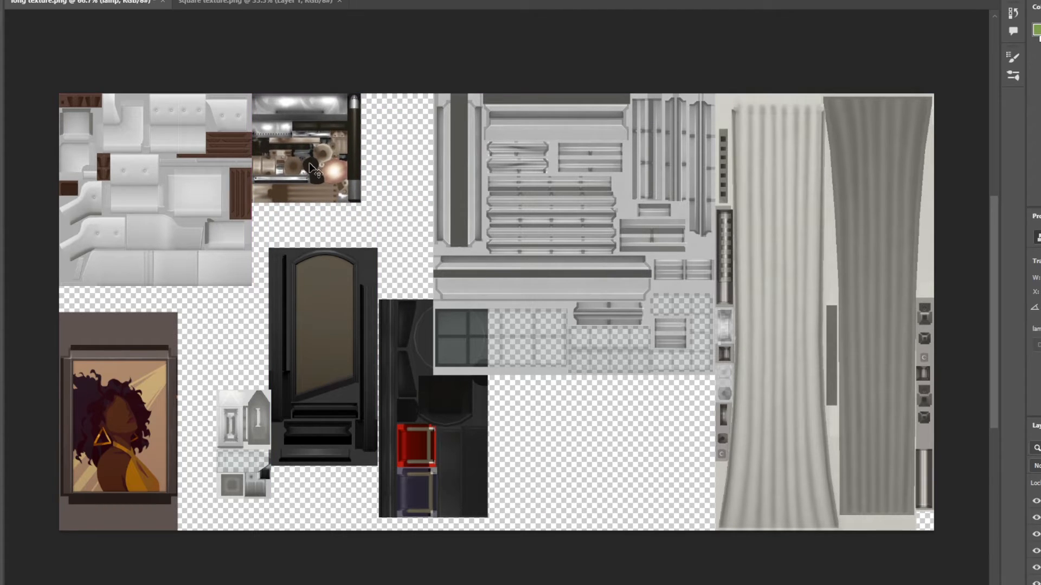
{"action": "left_click_drag", "start_coordinate": [359, 201], "coordinate": [406, 273]}
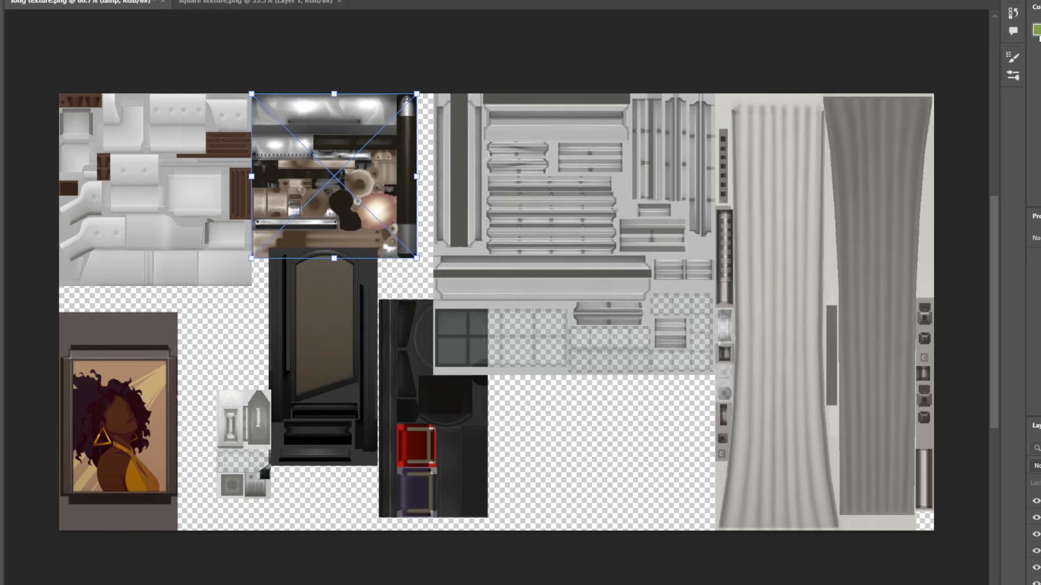
{"action": "left_click", "coordinate": [634, 1]}
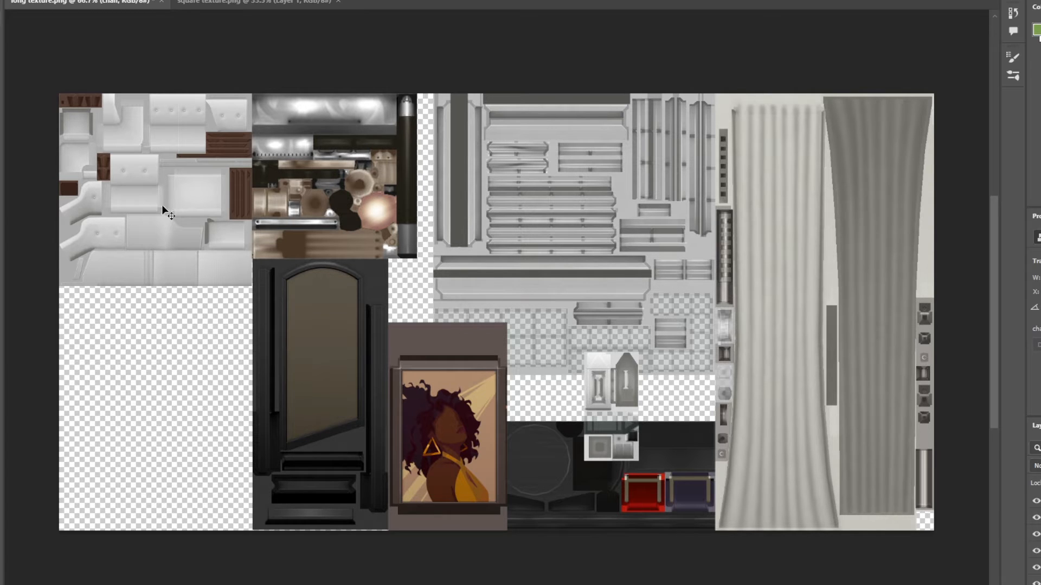
Step: Duplicate the chair texture directly below the original and reposition the small candle texture beneath the window texture
{"action": "left_click_drag", "start_coordinate": [162, 209], "coordinate": [186, 415], "text": "alt"}
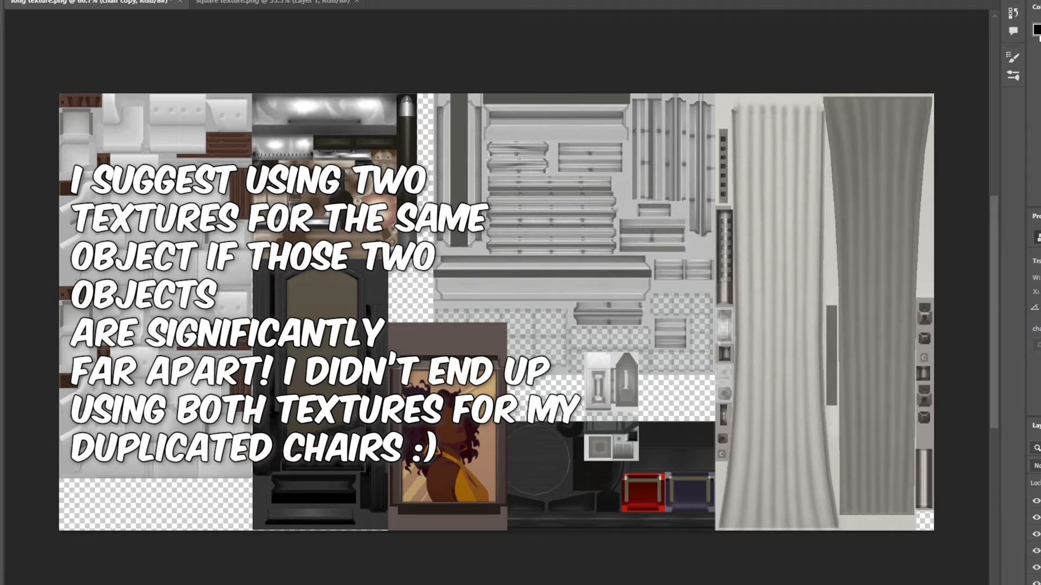
{"action": "left_click_drag", "start_coordinate": [609, 389], "coordinate": [614, 353]}
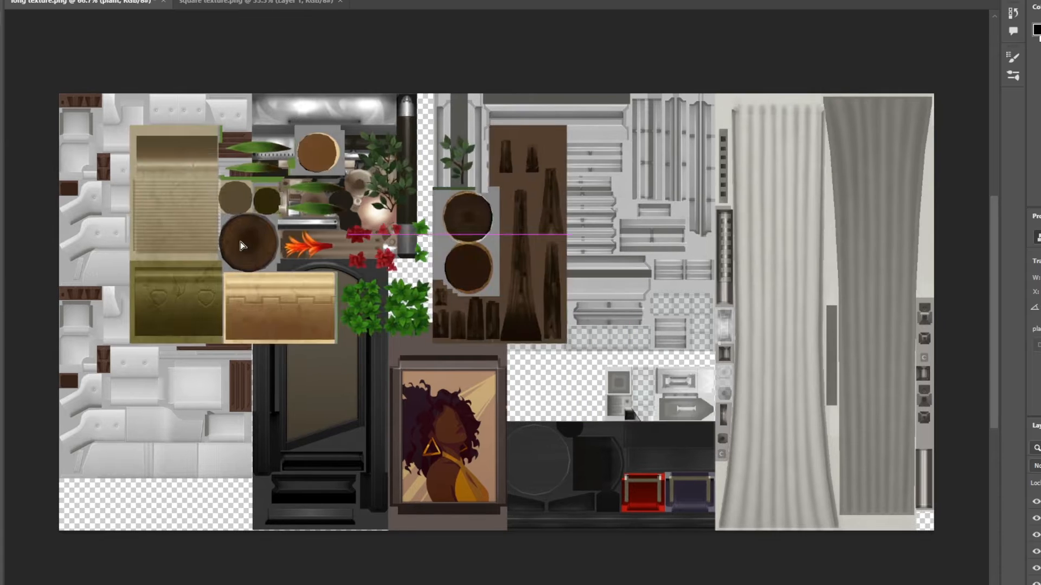
Step: Move the plant texture into the gap between the painting and curtain textures and scale it down to fit
{"action": "left_click_drag", "start_coordinate": [241, 246], "coordinate": [274, 268]}
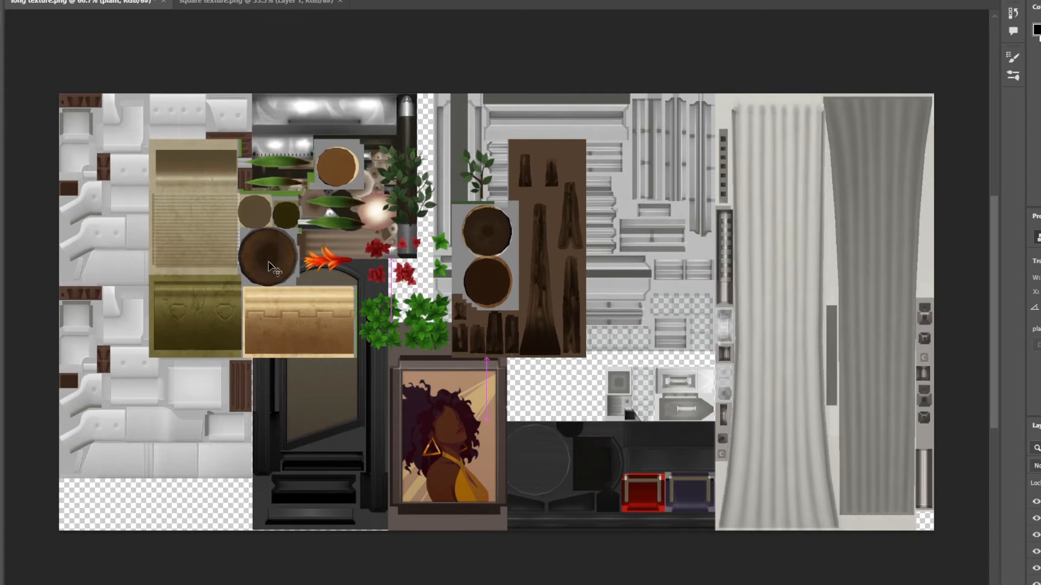
{"action": "left_click", "coordinate": [630, 501]}
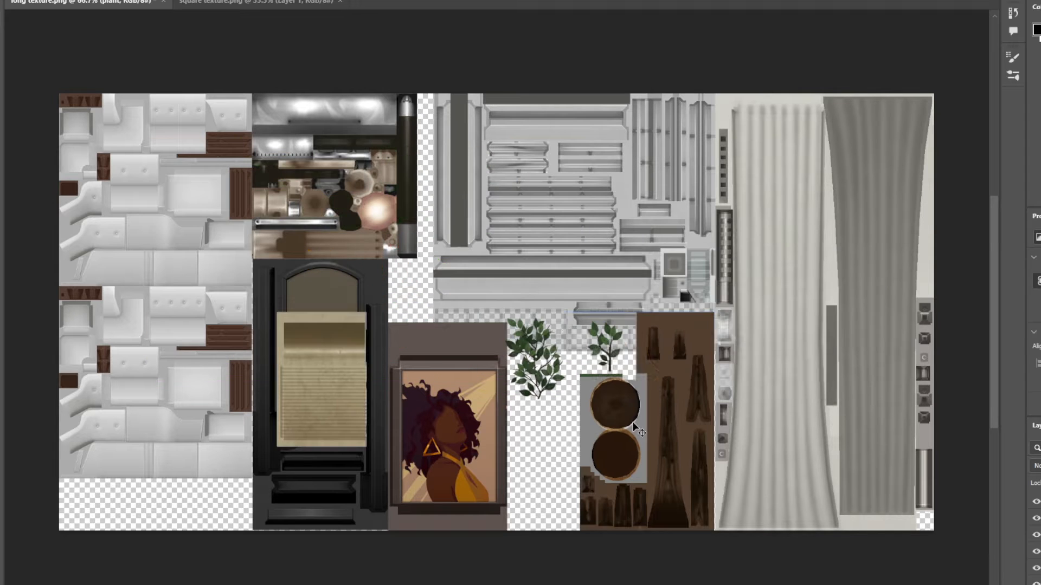
{"action": "left_click", "coordinate": [636, 430]}
{"action": "left_click_drag", "start_coordinate": [714, 312], "coordinate": [642, 348]}
{"action": "left_click_drag", "start_coordinate": [562, 416], "coordinate": [625, 418]}
Step: Move the plant's pot piece into the area above the mirror texture and remove the lamp texture there
{"action": "left_click_drag", "start_coordinate": [324, 304], "coordinate": [458, 501]}
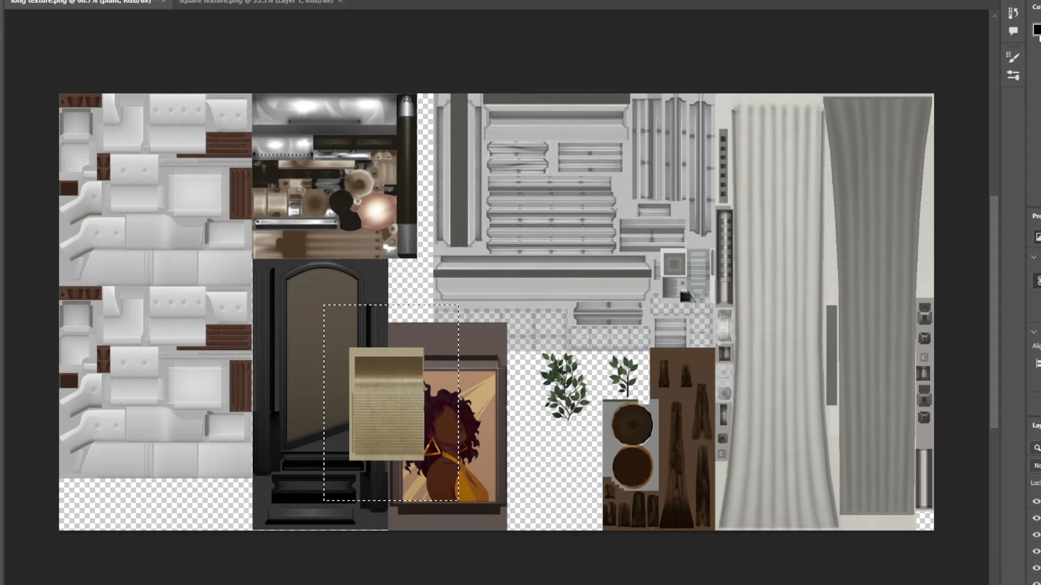
{"action": "mouse_move", "coordinate": [400, 417]}
{"action": "left_mouse_down"}
{"action": "mouse_move", "coordinate": [550, 481]}
{"action": "mouse_move", "coordinate": [484, 250]}
{"action": "mouse_move", "coordinate": [287, 223]}
{"action": "left_mouse_up"}
{"action": "key", "text": "Delete"}
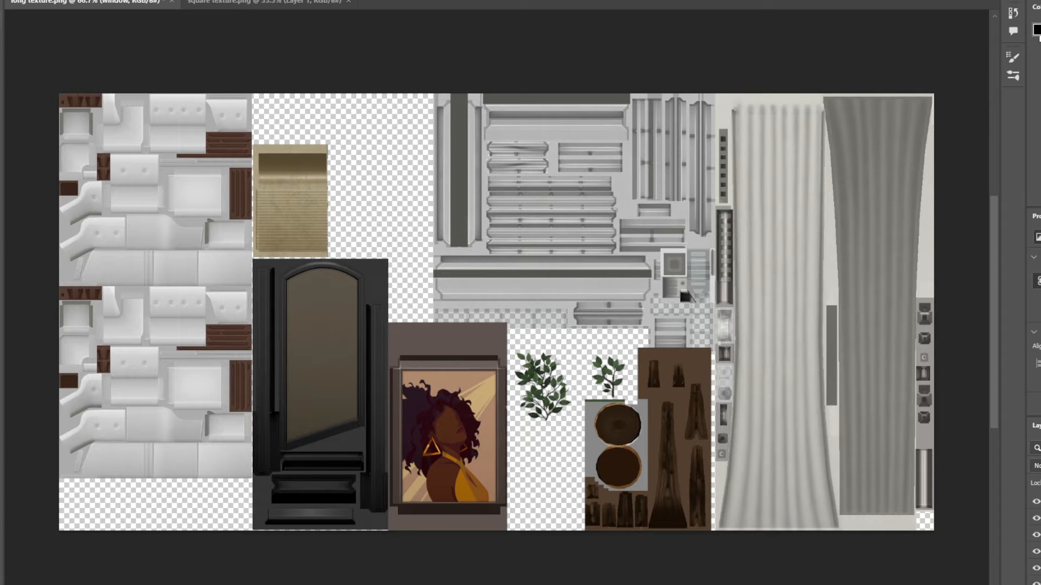
Step: Try tinting the curtain texture pink
{"action": "scroll", "coordinate": [496, 303], "scroll_direction": "down", "scroll_amount": 1}
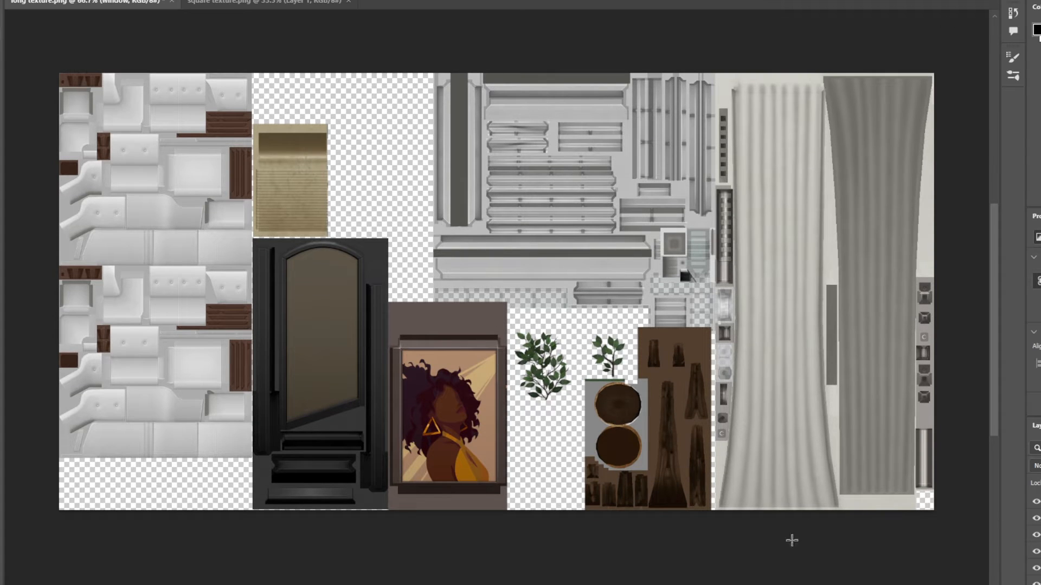
{"action": "left_click", "coordinate": [242, 80]}
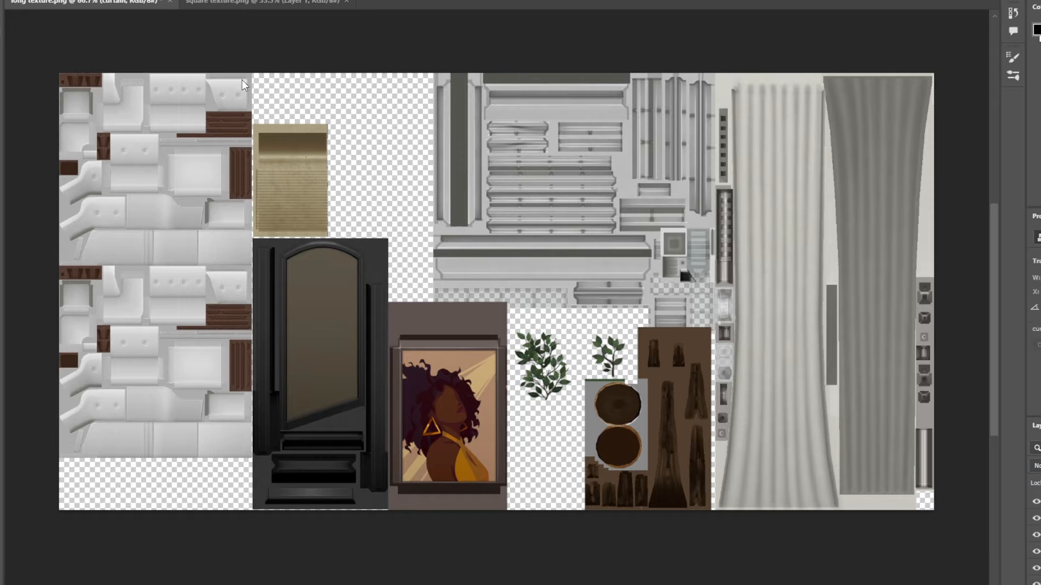
{"action": "left_click", "coordinate": [248, 75]}
{"action": "left_click", "coordinate": [581, 245]}
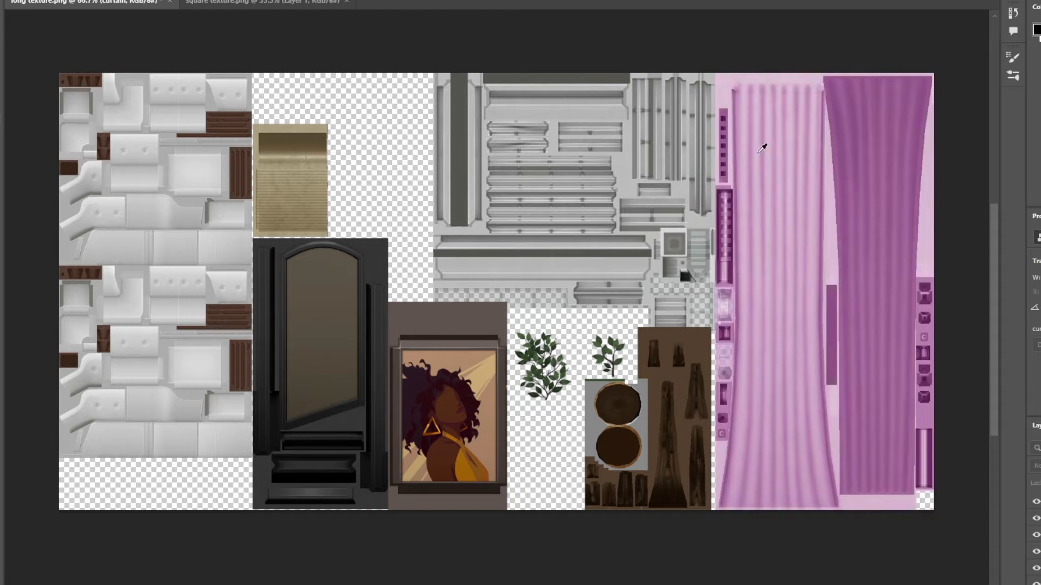
{"action": "left_click", "coordinate": [695, 144]}
{"action": "key", "text": "ctrl+z"}
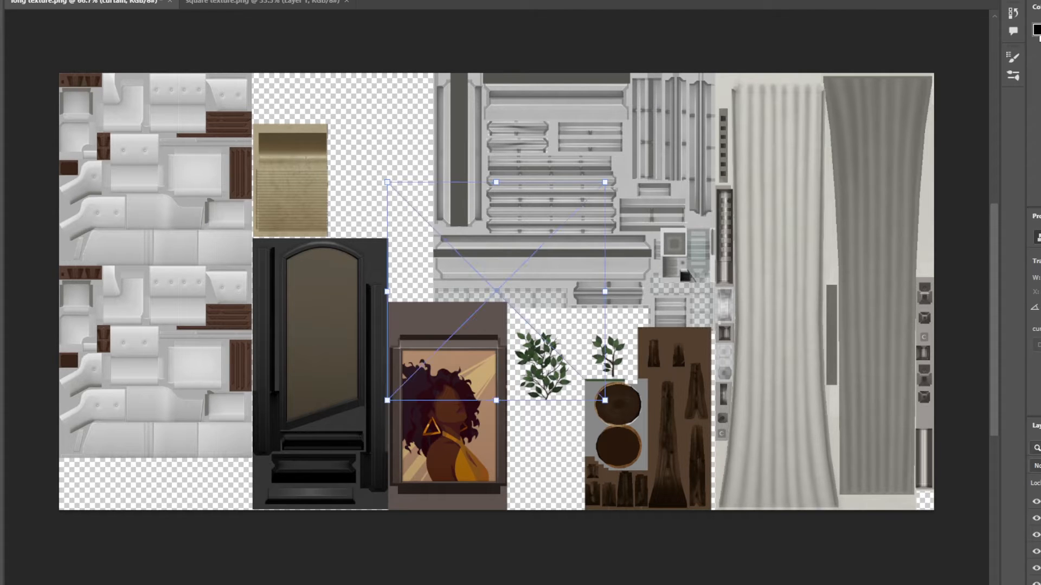
Step: Fit the wall painting image over the portrait inside the picture frame of the painting texture
{"action": "mouse_move", "coordinate": [518, 311]}
{"action": "left_mouse_down"}
{"action": "mouse_move", "coordinate": [538, 398]}
{"action": "mouse_move", "coordinate": [528, 400]}
{"action": "left_mouse_up"}
{"action": "scroll", "coordinate": [528, 400], "scroll_direction": "up", "scroll_amount": 2, "text": "alt"}
{"action": "left_click_drag", "start_coordinate": [545, 190], "coordinate": [546, 249]}
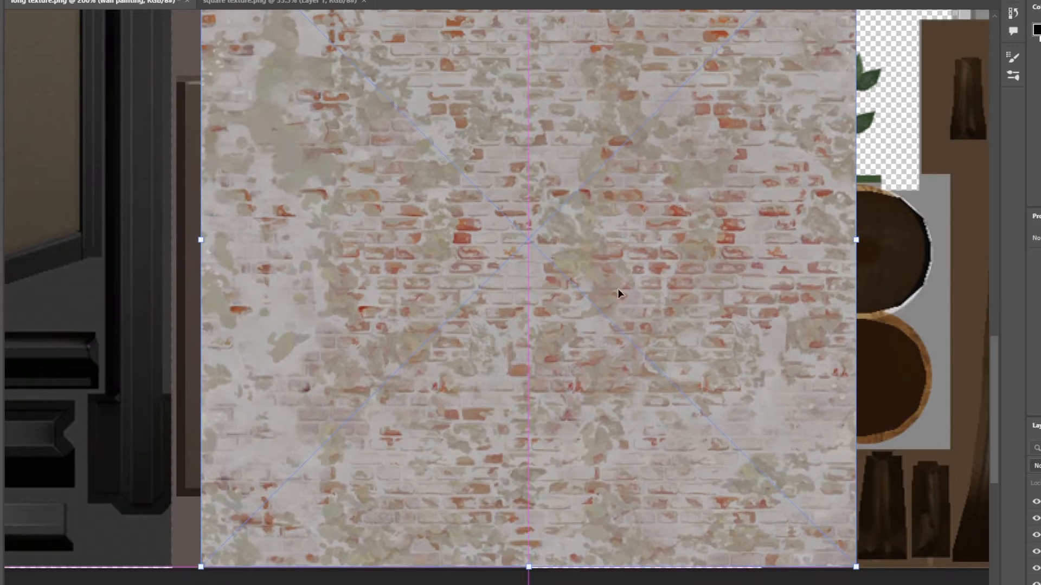
{"action": "left_click_drag", "start_coordinate": [563, 210], "coordinate": [676, 145]}
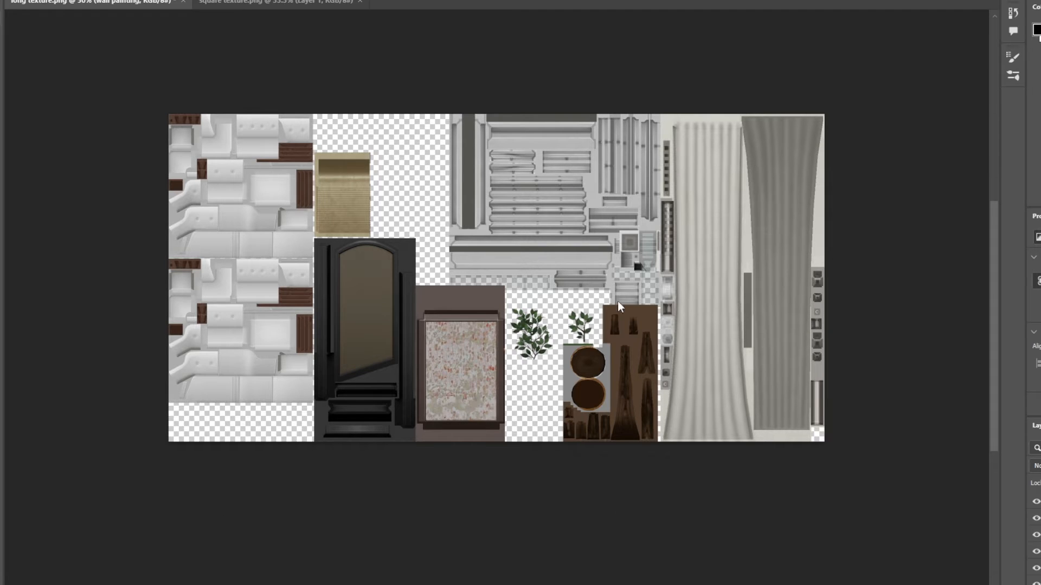
Step: Switch to the square texture document and cut out the white and dark purple area beside the wooden floor
{"action": "key", "text": "ctrl+Tab"}
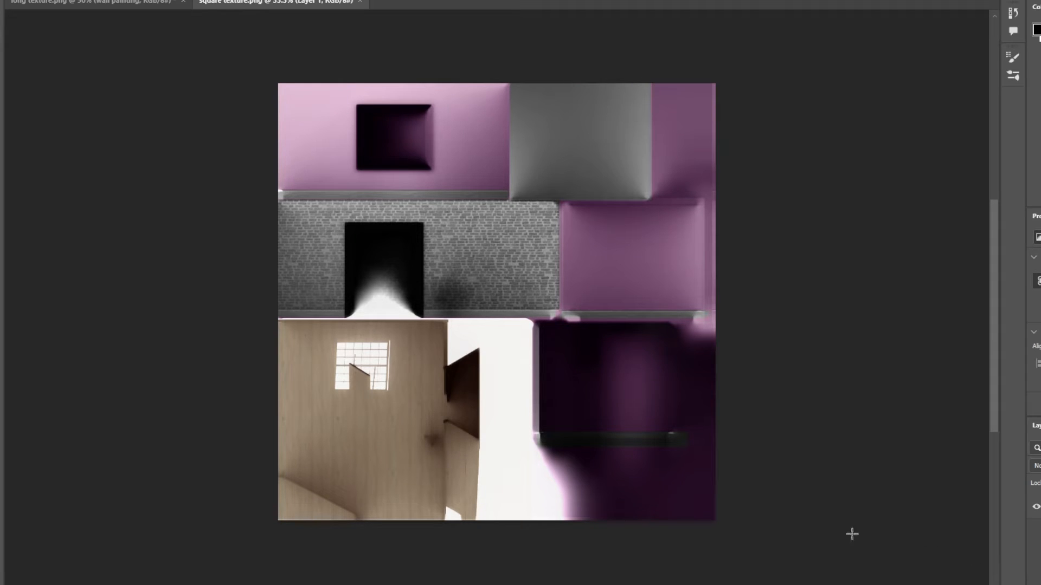
{"action": "left_click_drag", "start_coordinate": [750, 530], "coordinate": [453, 318]}
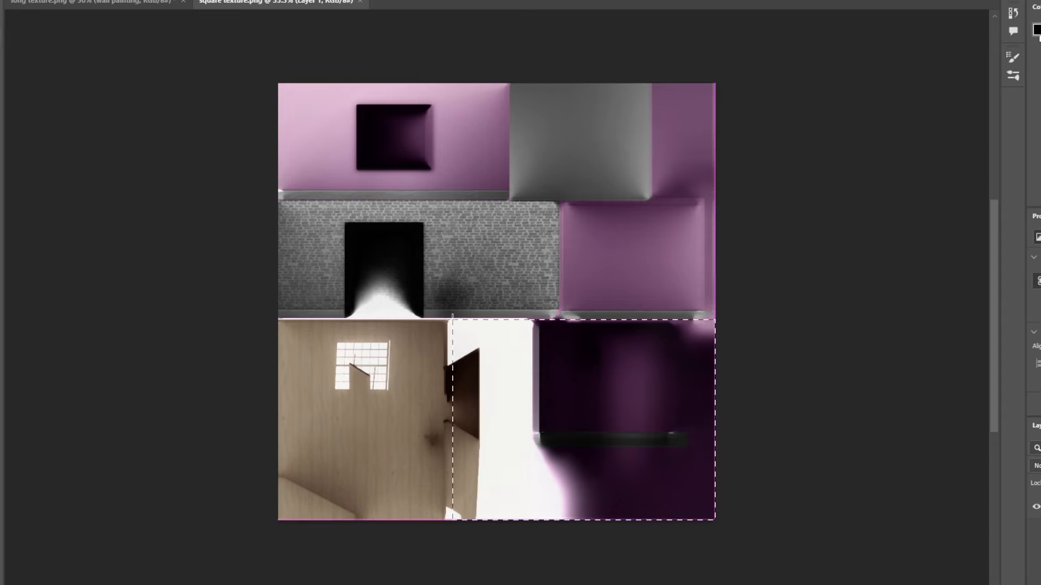
{"action": "key", "text": "ctrl+x"}
{"action": "scroll", "coordinate": [496, 286], "scroll_direction": "down", "scroll_amount": 1}
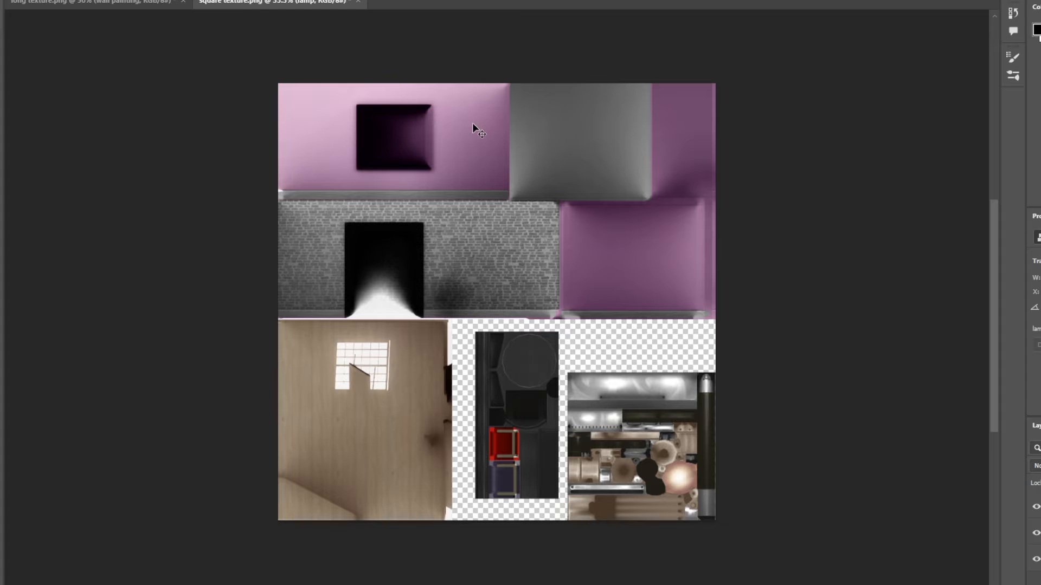
Step: Place the herringbone floor texture in the upper-left corner of the wooden floor area and shrink it proportionally
{"action": "left_click", "coordinate": [475, 126]}
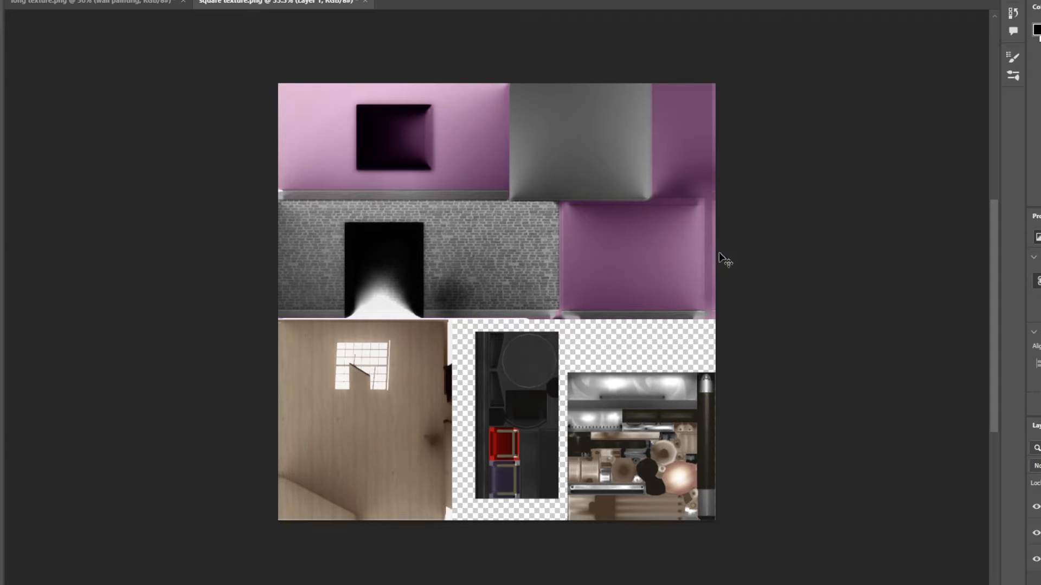
{"action": "left_click_drag", "start_coordinate": [502, 271], "coordinate": [343, 359]}
{"action": "key", "text": "ctrl+plus"}
{"action": "scroll", "coordinate": [343, 362], "scroll_direction": "down", "scroll_amount": 3}
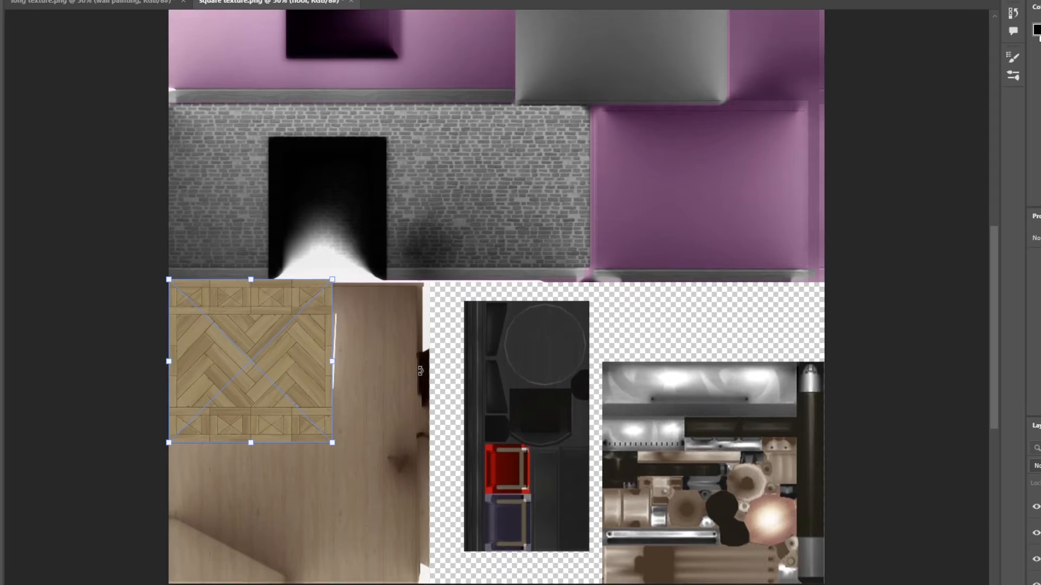
{"action": "left_click_drag", "start_coordinate": [331, 401], "coordinate": [267, 337]}
{"action": "left_click_drag", "start_coordinate": [225, 316], "coordinate": [223, 321]}
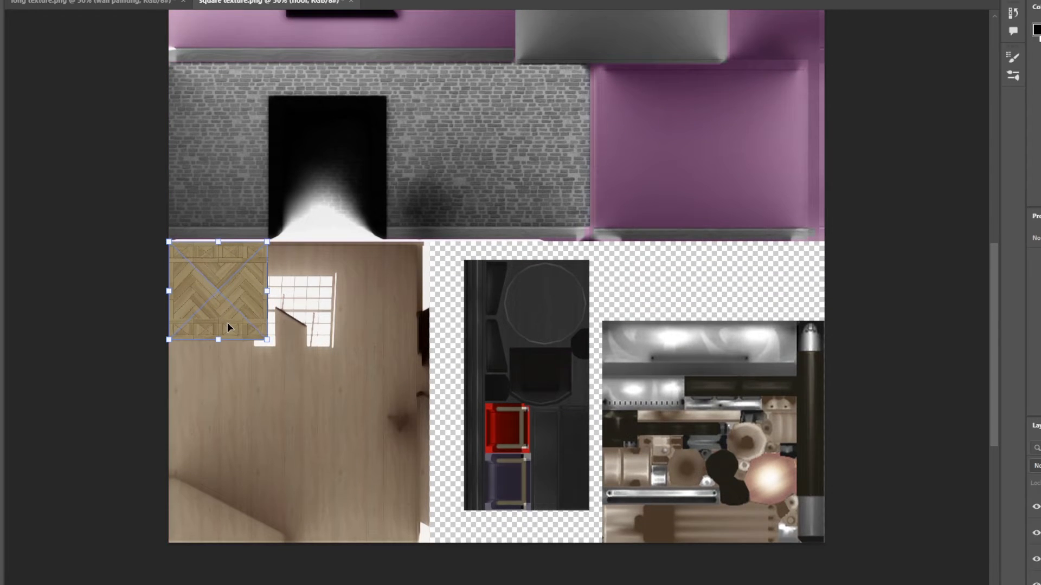
Step: Align the herringbone tile with the floor's corner and reduce it to roughly a quarter of the floor's width
{"action": "key", "text": "ctrl+plus"}
{"action": "scroll", "coordinate": [365, 428], "scroll_direction": "up", "scroll_amount": 1}
{"action": "scroll", "coordinate": [366, 429], "scroll_direction": "down", "scroll_amount": 1}
{"action": "scroll", "coordinate": [366, 428], "scroll_direction": "left", "scroll_amount": 3}
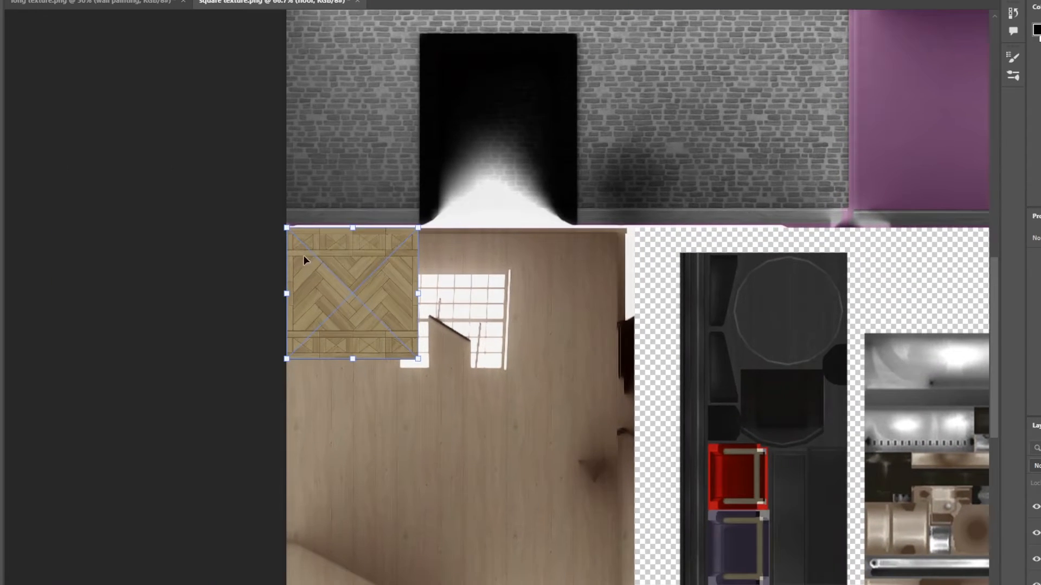
{"action": "mouse_move", "coordinate": [331, 274]}
{"action": "left_mouse_down"}
{"action": "mouse_move", "coordinate": [342, 292]}
{"action": "mouse_move", "coordinate": [327, 277]}
{"action": "left_mouse_up"}
{"action": "scroll", "coordinate": [328, 276], "scroll_direction": "down", "scroll_amount": 2}
{"action": "left_click_drag", "start_coordinate": [417, 302], "coordinate": [377, 279]}
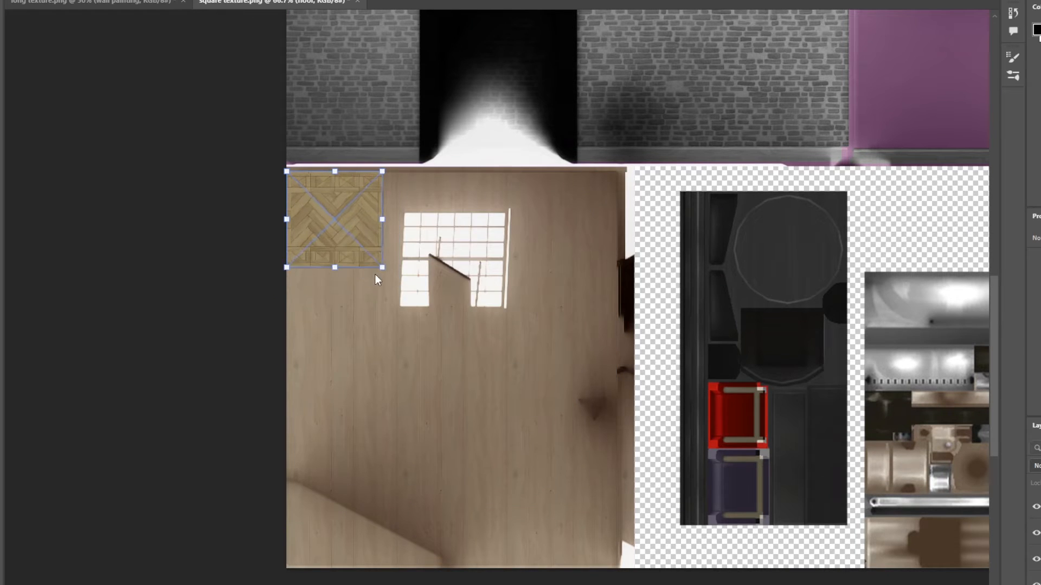
{"action": "key", "text": "Return"}
Step: Duplicate the herringbone tile in adjoining rows and columns until it covers the whole floor area
{"action": "left_click_drag", "start_coordinate": [358, 238], "coordinate": [456, 238], "text": "alt"}
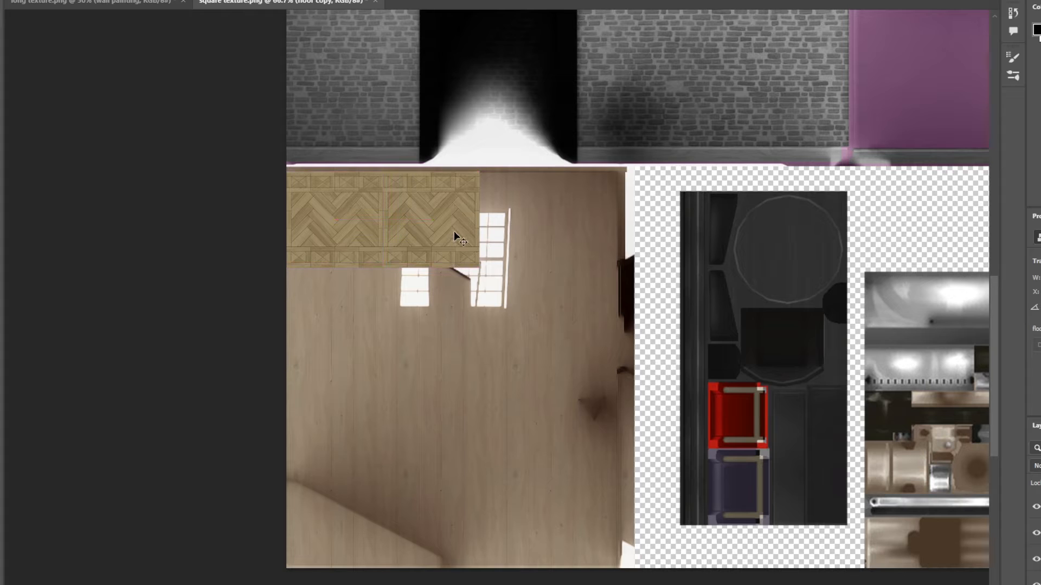
{"action": "left_click", "coordinate": [1040, 533], "text": "ctrl"}
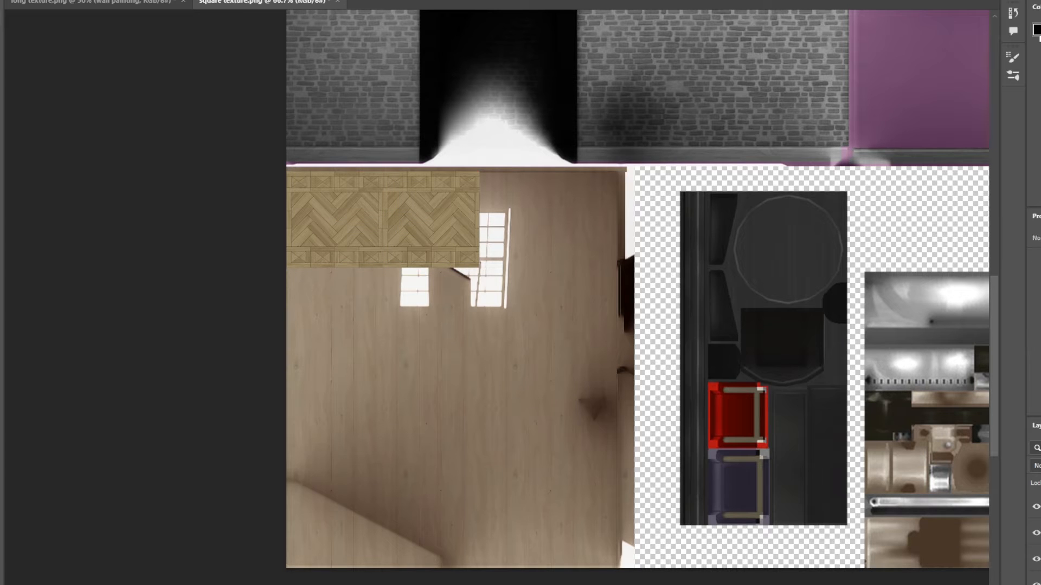
{"action": "left_click_drag", "start_coordinate": [428, 228], "coordinate": [552, 436], "text": "alt"}
{"action": "left_click_drag", "start_coordinate": [600, 406], "coordinate": [600, 578], "text": "alt"}
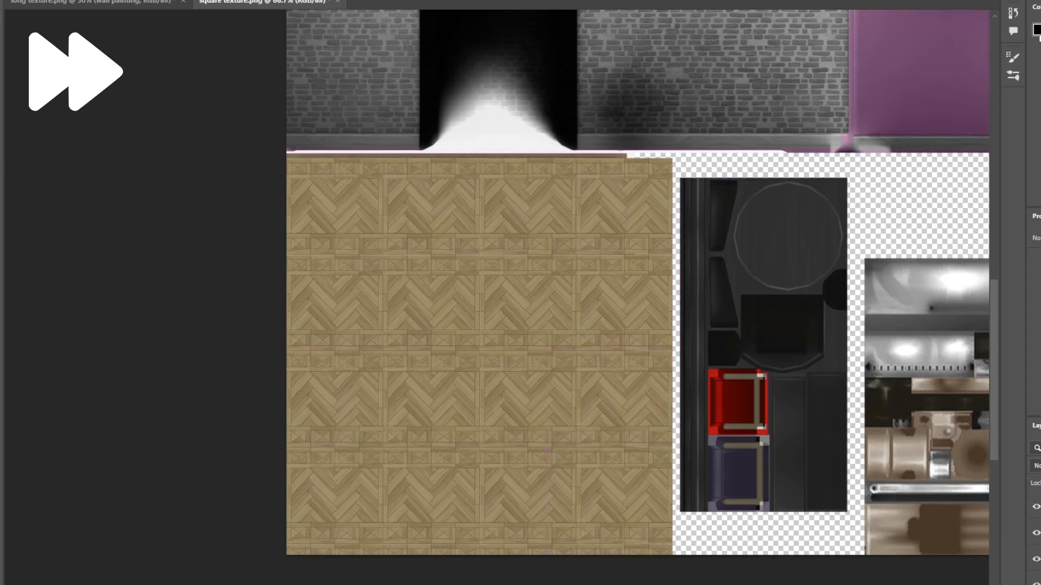
Step: Merge the floor tile layers into one and trim the result to the width of the original floor
{"action": "left_click_drag", "start_coordinate": [1034, 417], "coordinate": [1034, 243]}
{"action": "key", "text": "ctrl+e"}
{"action": "left_click", "coordinate": [932, 387], "text": "shift"}
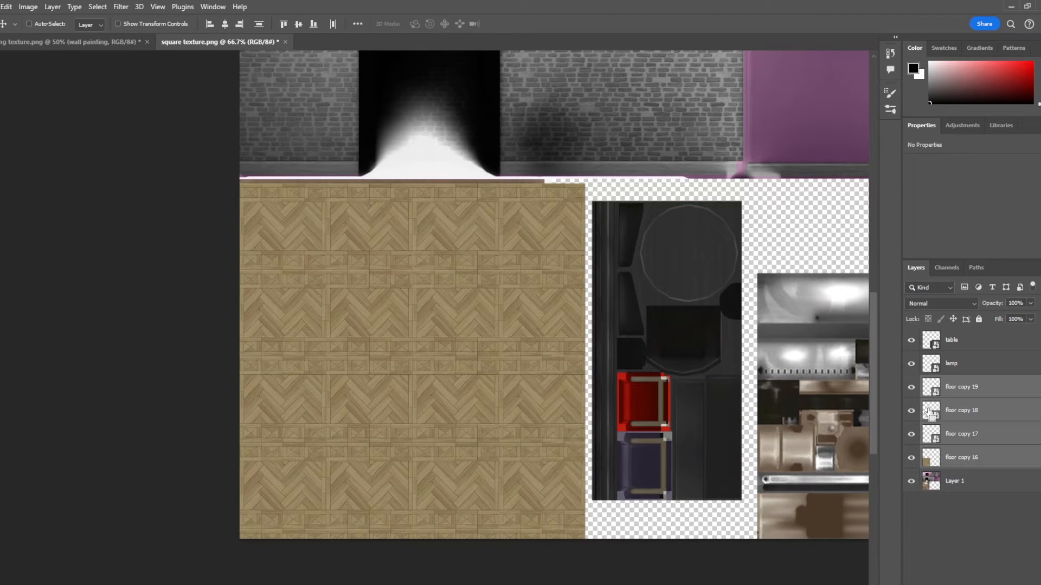
{"action": "key", "text": "ctrl+e"}
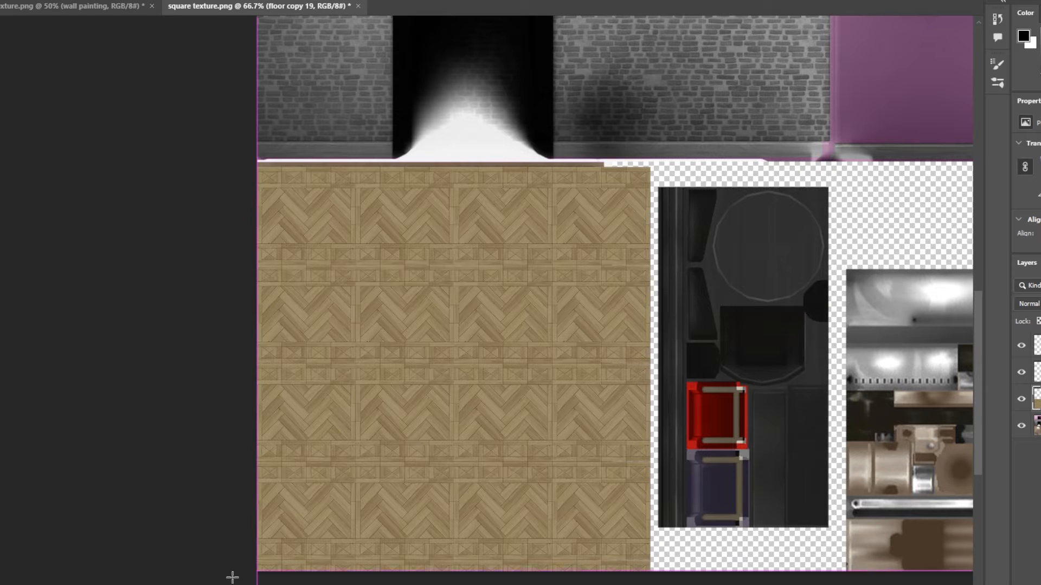
{"action": "left_click_drag", "start_coordinate": [230, 571], "coordinate": [605, 161]}
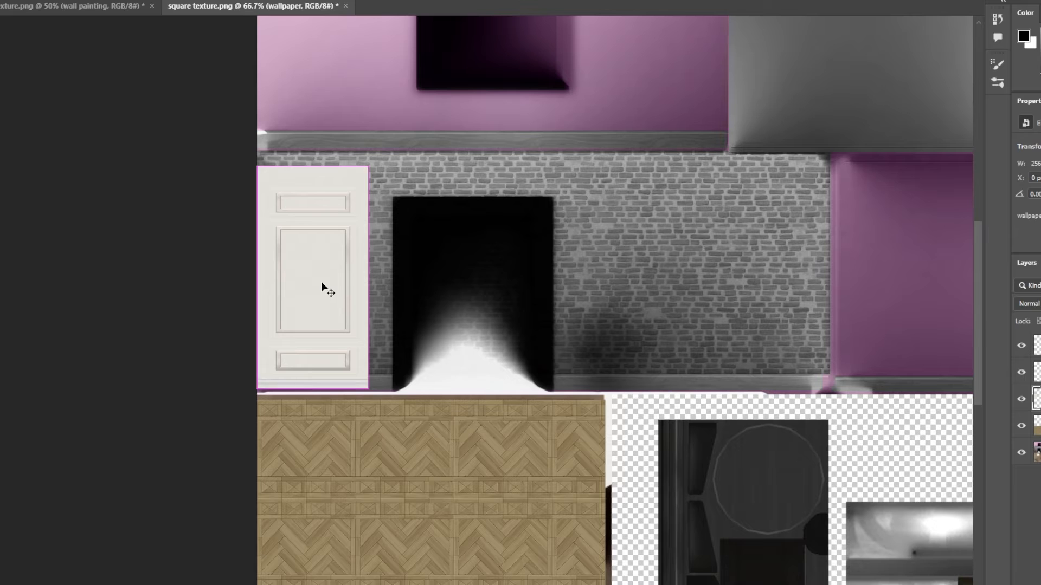
Step: Align the white wallpaper panel with the left edge of the grey brick wall and stretch it up to the wall's upper edge
{"action": "key", "text": "ctrl+t"}
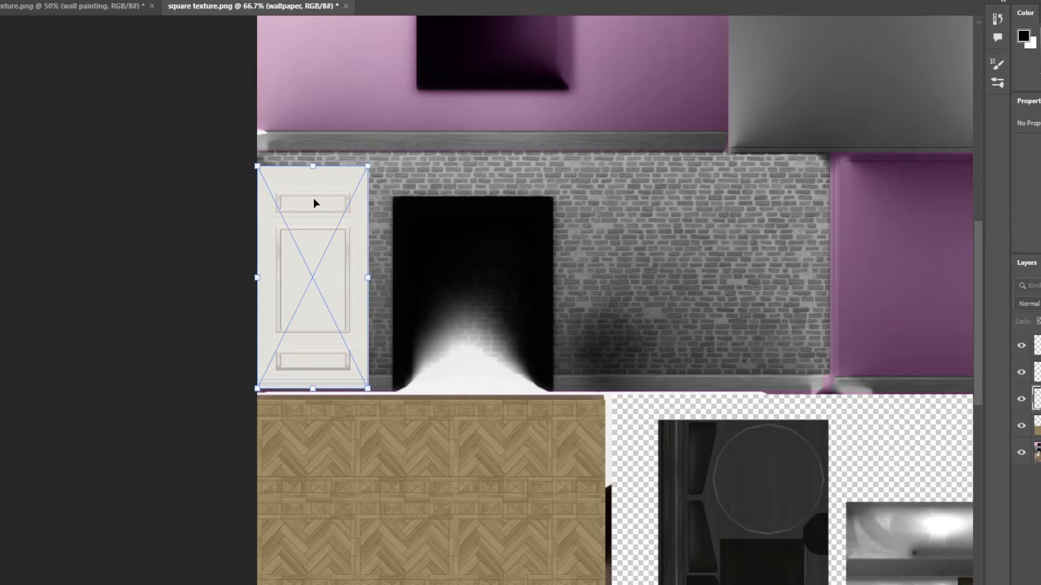
{"action": "left_click_drag", "start_coordinate": [309, 277], "coordinate": [361, 269]}
{"action": "key", "text": "ctrl+plus"}
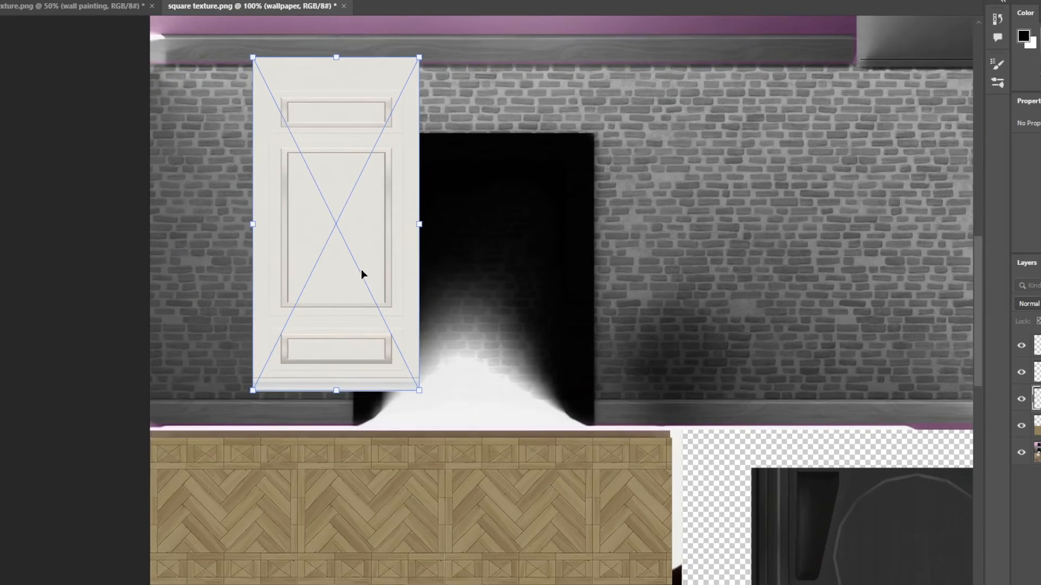
{"action": "left_click_drag", "start_coordinate": [349, 359], "coordinate": [278, 356]}
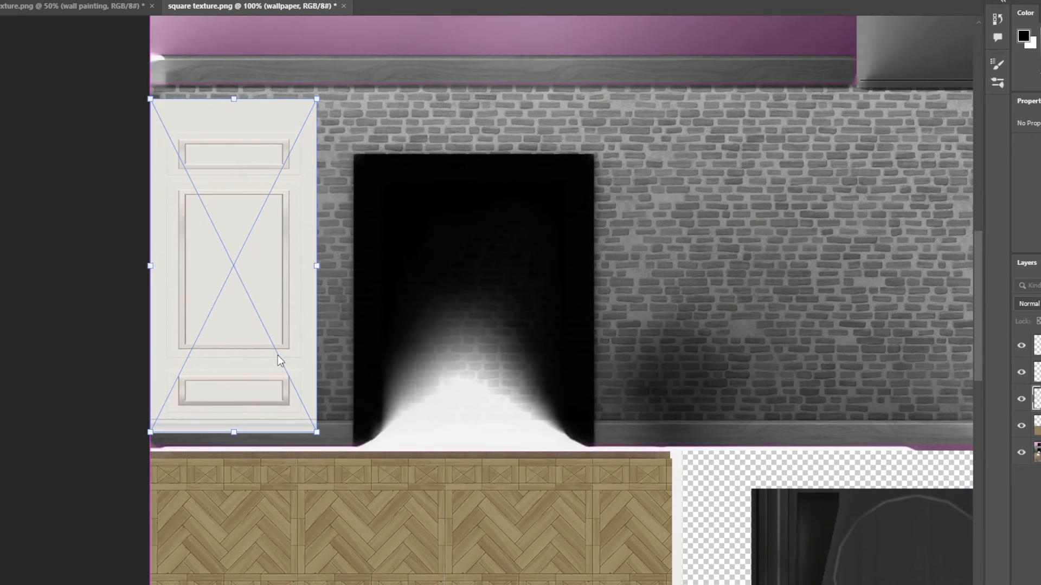
{"action": "key", "text": "Down"}
{"action": "key", "text": "Down"}
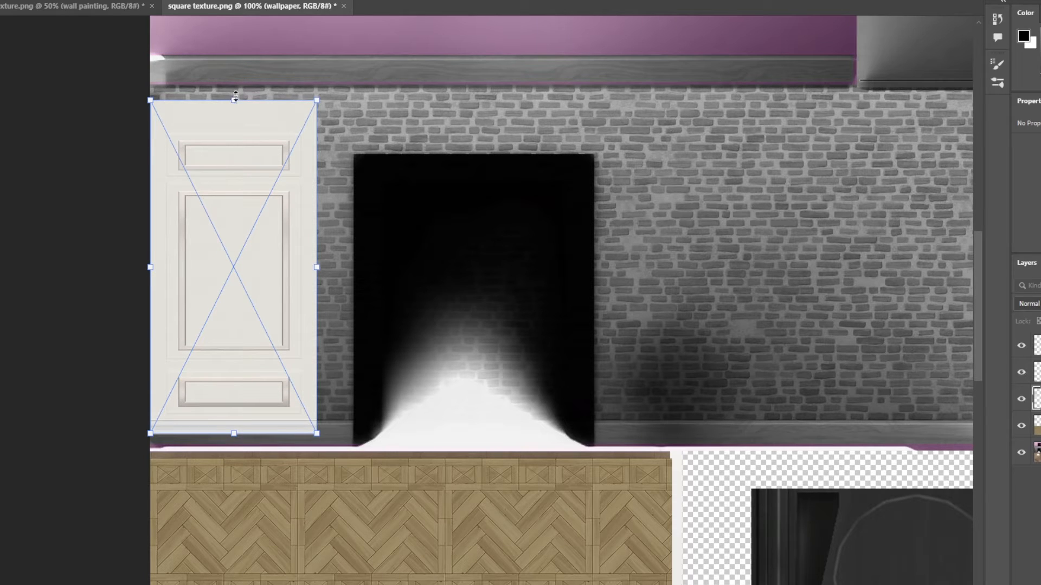
{"action": "left_click_drag", "start_coordinate": [235, 97], "coordinate": [232, 85]}
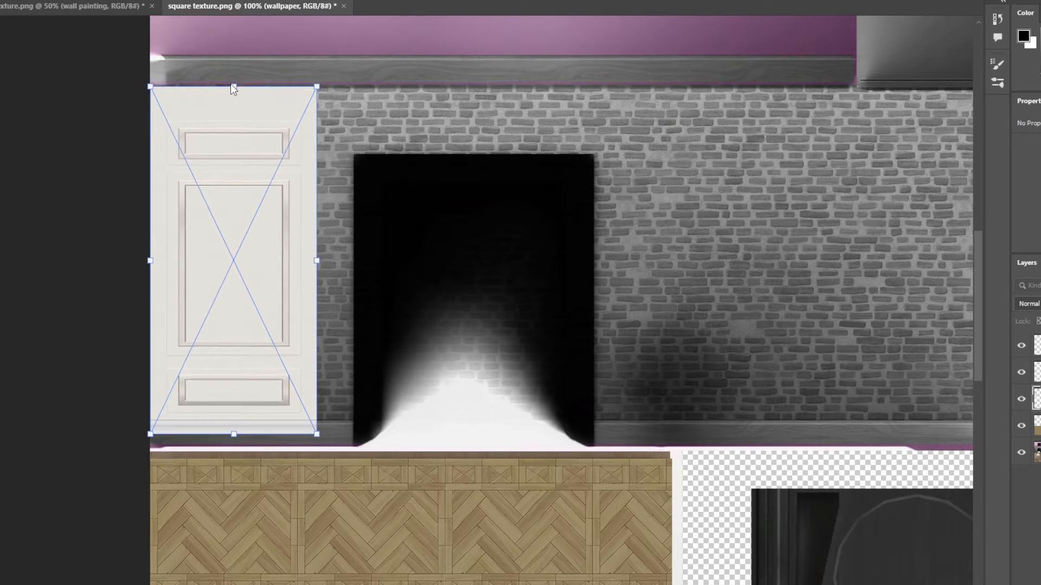
{"action": "key", "text": "Return"}
Step: Repeat the wallpaper panel across the wall behind the mirror and the wall above it, deleting the excess past their right edges
{"action": "left_click_drag", "start_coordinate": [233, 260], "coordinate": [693, 250], "text": "alt"}
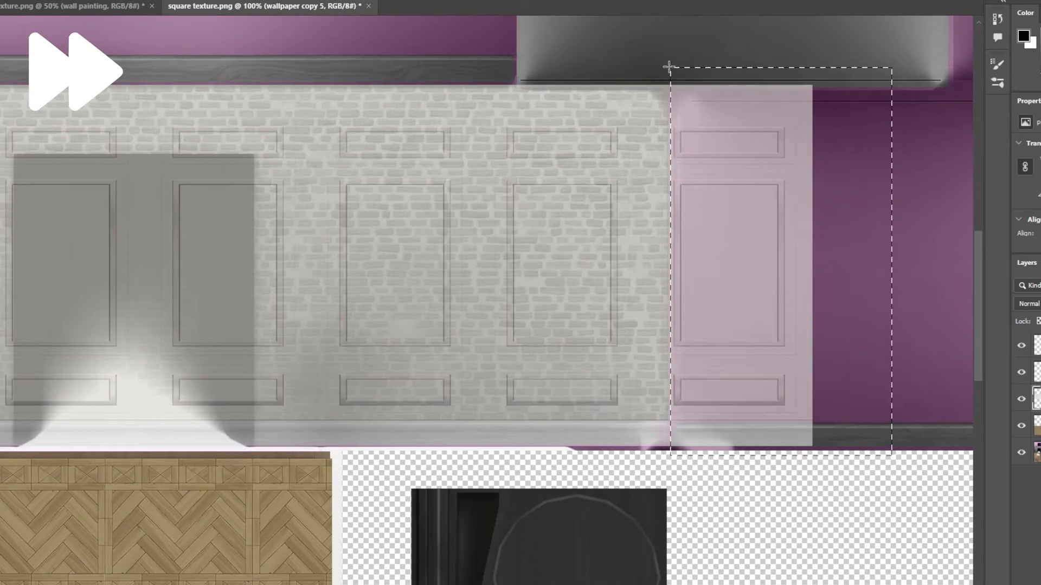
{"action": "key", "text": "ctrl+minus"}
{"action": "left_click_drag", "start_coordinate": [381, 323], "coordinate": [379, 201]}
{"action": "key", "text": "m"}
{"action": "left_click_drag", "start_coordinate": [576, 267], "coordinate": [688, 87]}
{"action": "key", "text": "Delete"}
{"action": "key", "text": "ctrl+d"}
{"action": "scroll", "coordinate": [221, 357], "scroll_direction": "down", "scroll_amount": 3}
{"action": "scroll", "coordinate": [221, 358], "scroll_direction": "up", "scroll_amount": 4}
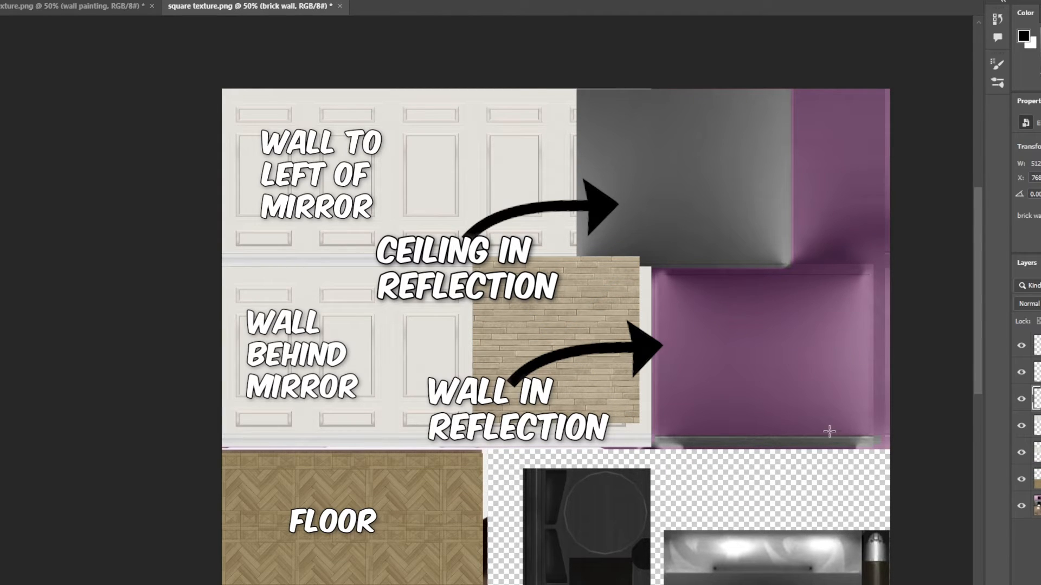
Step: Scale down the beige brick texture, align it with the purple reflected wall and duplicate it to cover that section
{"action": "scroll", "coordinate": [678, 353], "scroll_direction": "down", "scroll_amount": 2}
{"action": "key", "text": "ctrl+t"}
{"action": "mouse_move", "coordinate": [629, 364]}
{"action": "left_mouse_down"}
{"action": "mouse_move", "coordinate": [811, 374]}
{"action": "mouse_move", "coordinate": [789, 362]}
{"action": "left_mouse_up"}
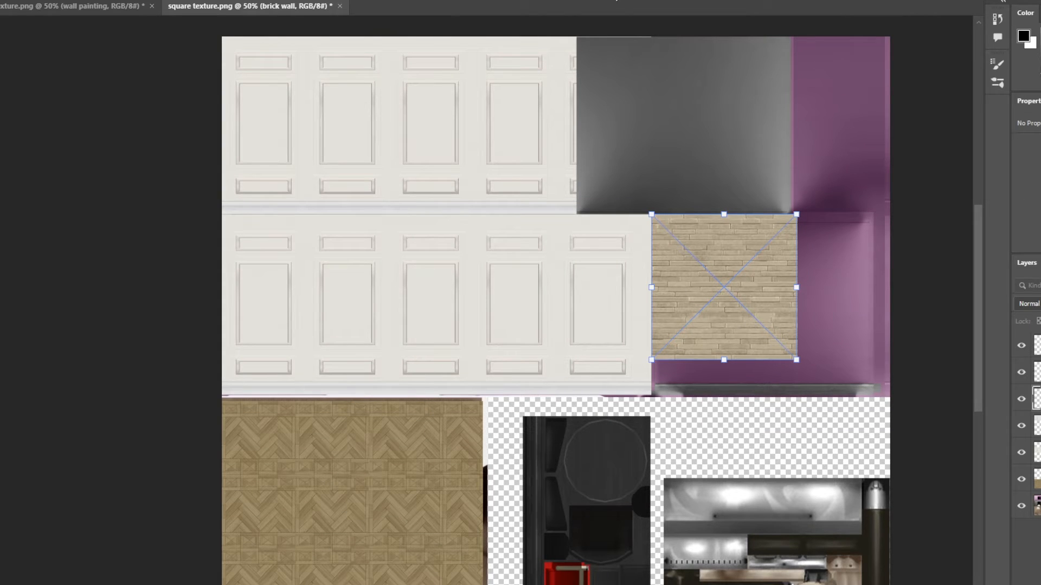
{"action": "key", "text": "Return"}
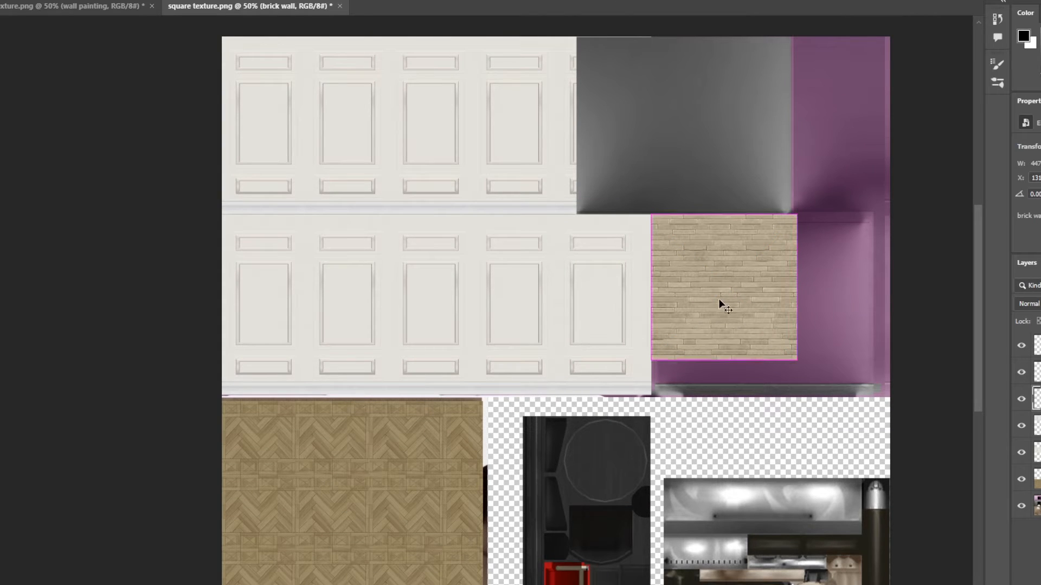
{"action": "key", "text": "ctrl+j"}
{"action": "left_click_drag", "start_coordinate": [728, 290], "coordinate": [729, 434]}
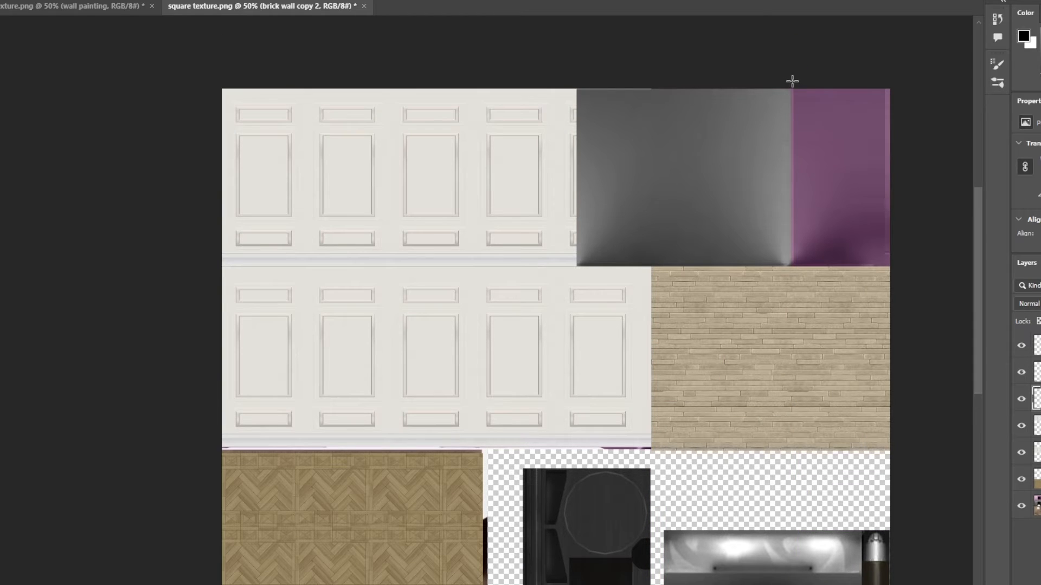
Step: Delete the purple strip beside the grey ceiling and place the ceiling texture over the ceiling section
{"action": "left_click_drag", "start_coordinate": [791, 81], "coordinate": [915, 265]}
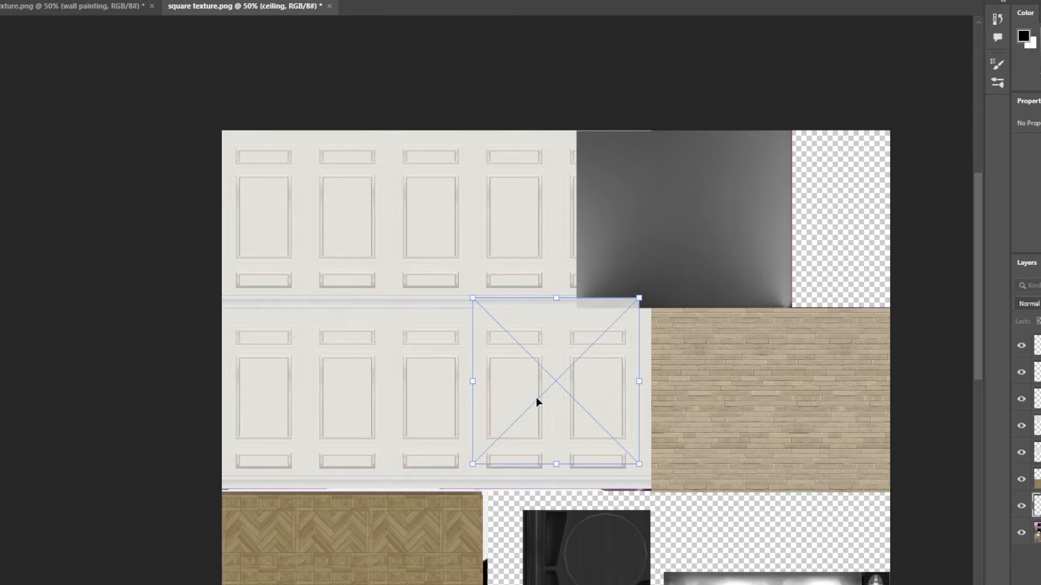
{"action": "left_click_drag", "start_coordinate": [536, 400], "coordinate": [644, 249]}
{"action": "key", "text": "Return"}
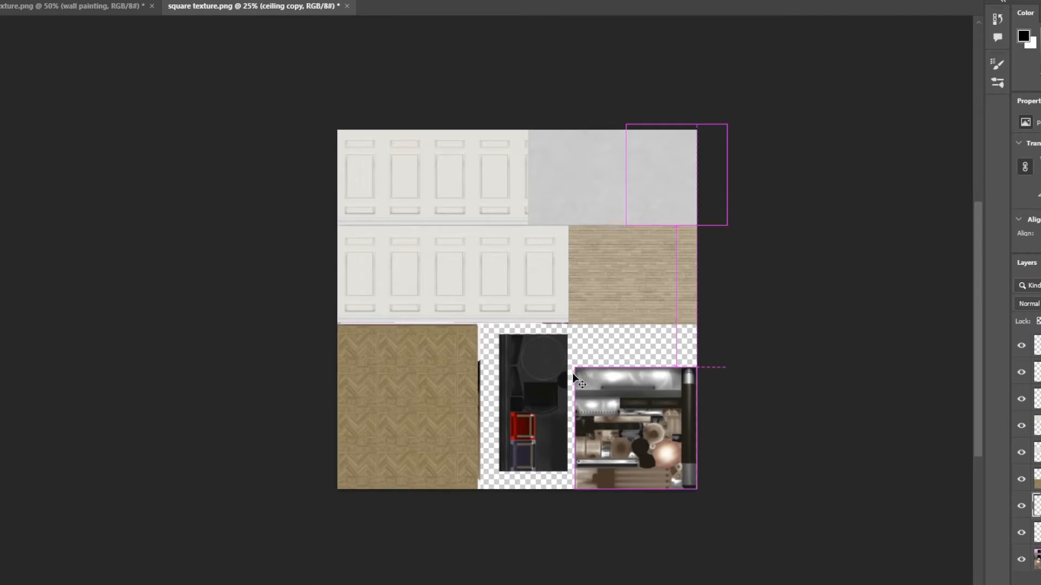
Step: Show the hidden herringbone floor layer again beneath the rug
{"action": "key", "text": "ctrl+plus"}
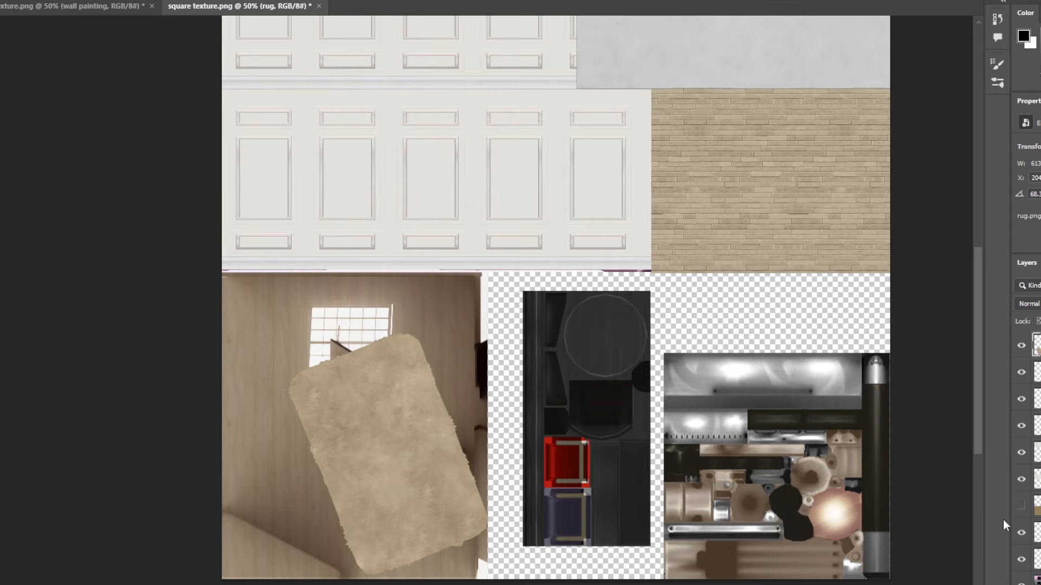
{"action": "left_click", "coordinate": [1021, 507]}
{"action": "left_click", "coordinate": [1035, 509]}
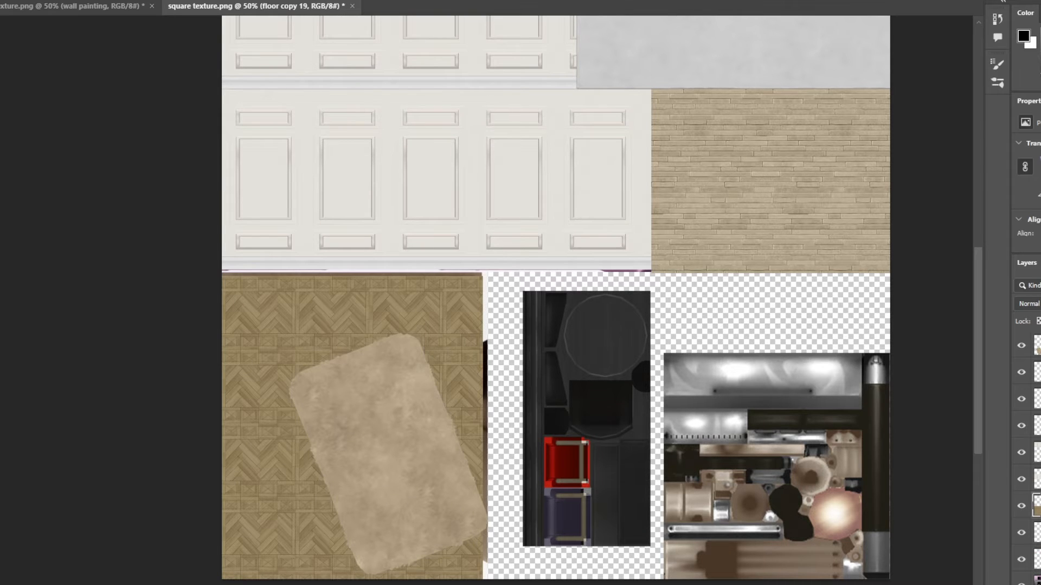
Step: Scale the tilted beige rug down and reposition it so it fits within the herringbone floor section
{"action": "key", "text": "ctrl+t"}
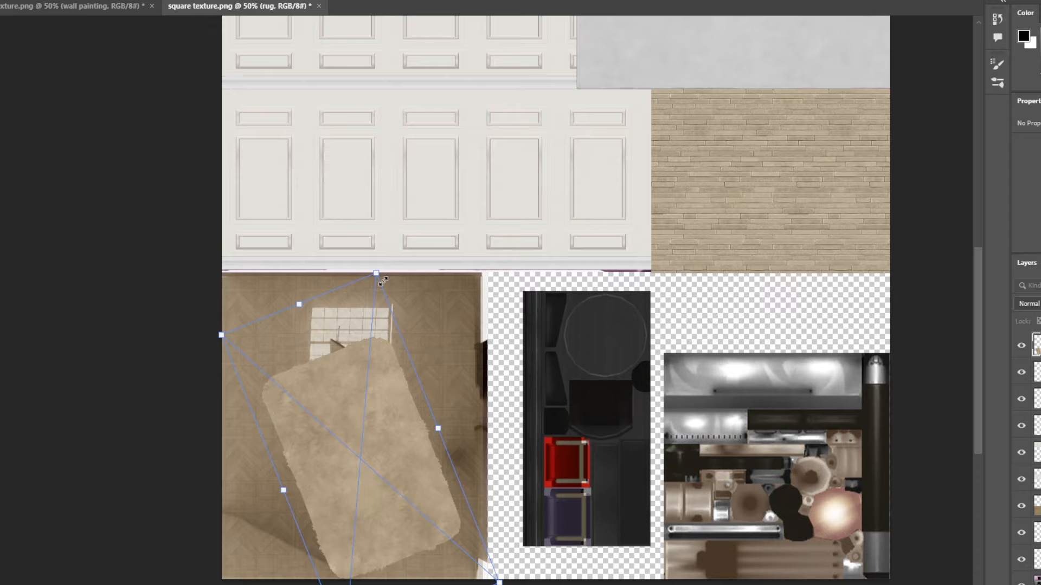
{"action": "left_click_drag", "start_coordinate": [377, 274], "coordinate": [368, 378]}
{"action": "left_click_drag", "start_coordinate": [327, 430], "coordinate": [357, 426]}
{"action": "left_click_drag", "start_coordinate": [391, 511], "coordinate": [378, 398]}
{"action": "left_click_drag", "start_coordinate": [470, 492], "coordinate": [506, 507]}
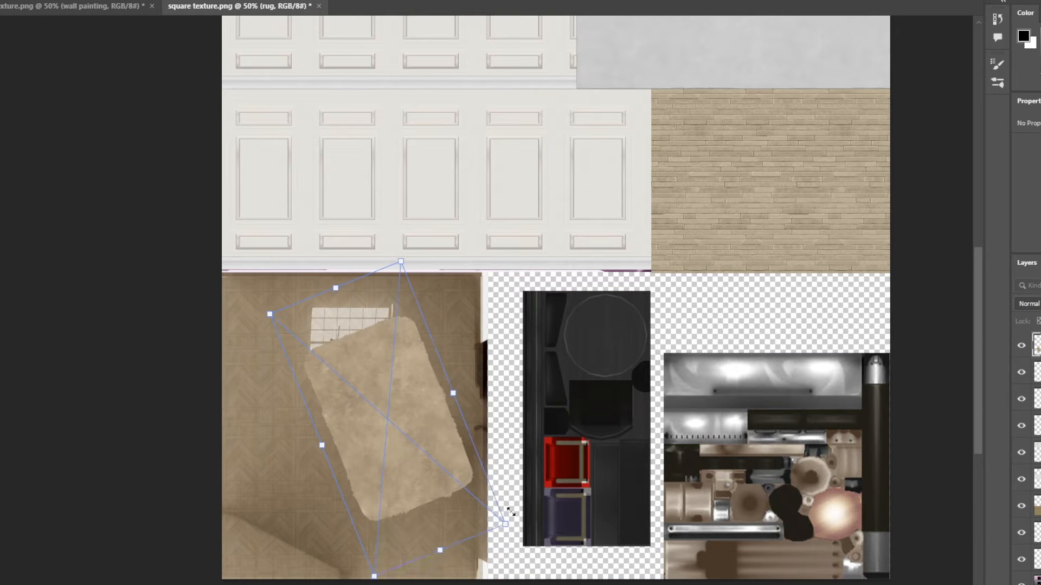
{"action": "left_click_drag", "start_coordinate": [384, 419], "coordinate": [364, 399]}
{"action": "key", "text": "Return"}
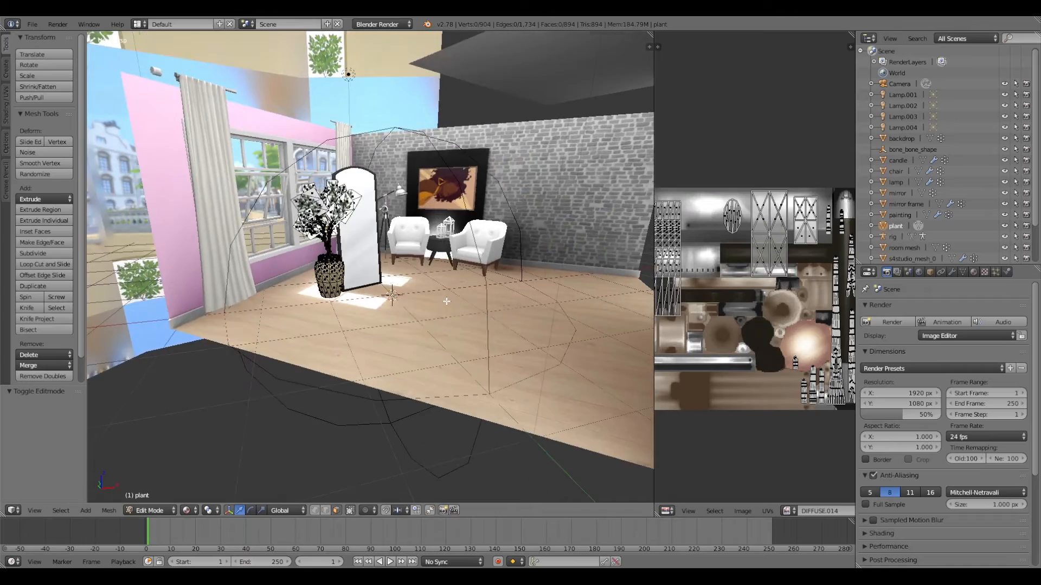
Step: Widen the outliner so the full object names are readable, and frame the whole room
{"action": "middle_click_drag", "start_coordinate": [434, 292], "coordinate": [458, 304]}
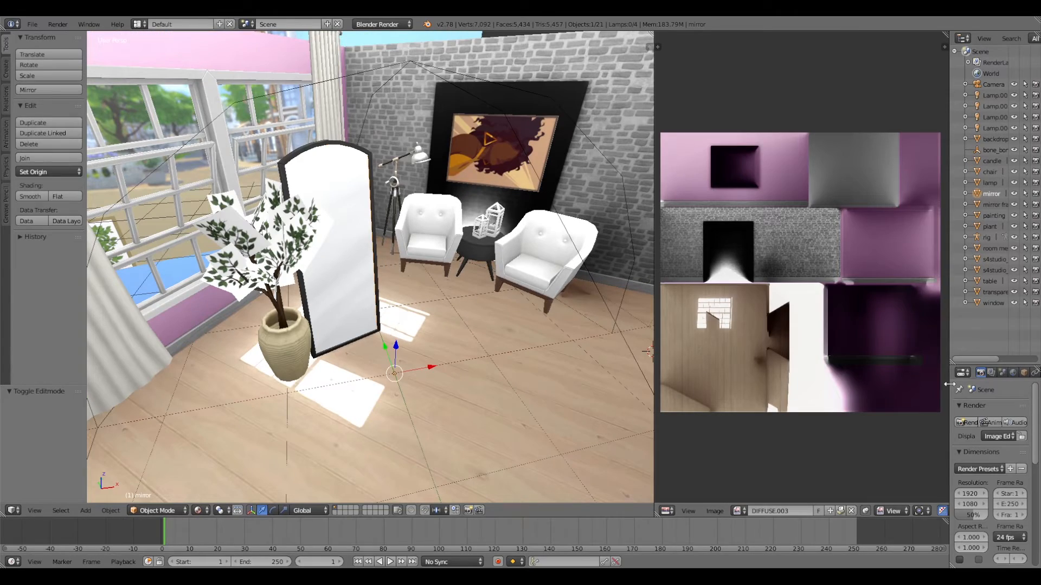
{"action": "left_click_drag", "start_coordinate": [953, 374], "coordinate": [759, 374]}
{"action": "scroll", "coordinate": [404, 278], "scroll_direction": "down", "scroll_amount": 4}
{"action": "middle_click_drag", "start_coordinate": [402, 278], "coordinate": [401, 252]}
{"action": "scroll", "coordinate": [401, 252], "scroll_direction": "up", "scroll_amount": 2}
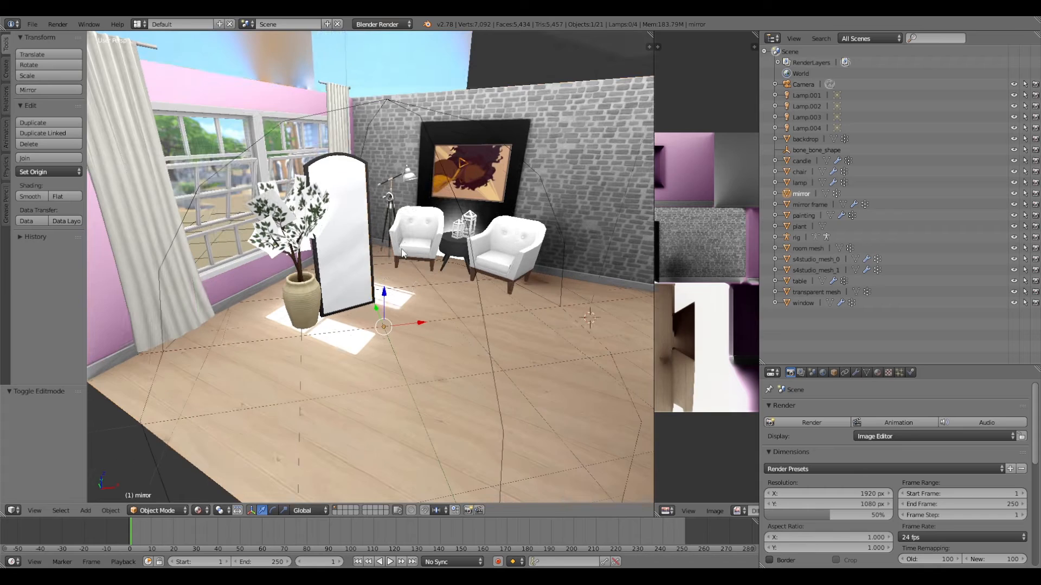
Step: Select the room mesh, s4studio_mesh_1 and the table in turn to check which objects their names belong to
{"action": "right_click", "coordinate": [390, 136]}
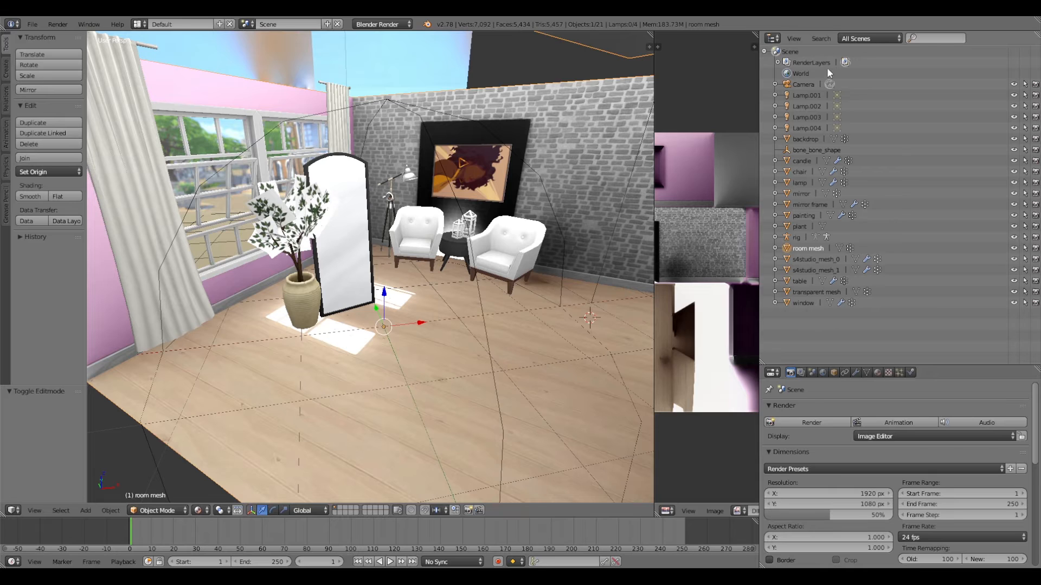
{"action": "left_click", "coordinate": [825, 260]}
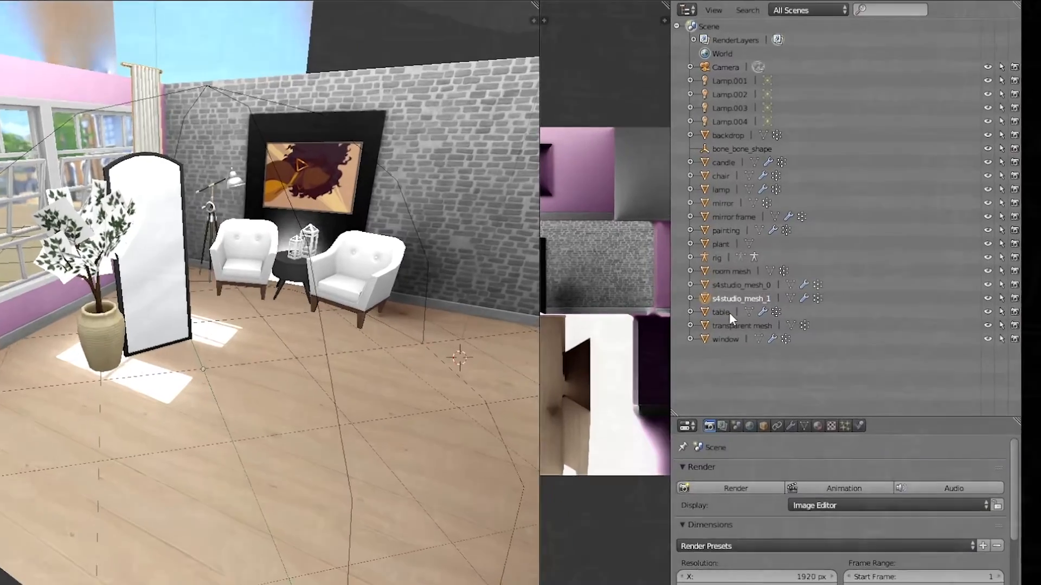
{"action": "left_click", "coordinate": [722, 312]}
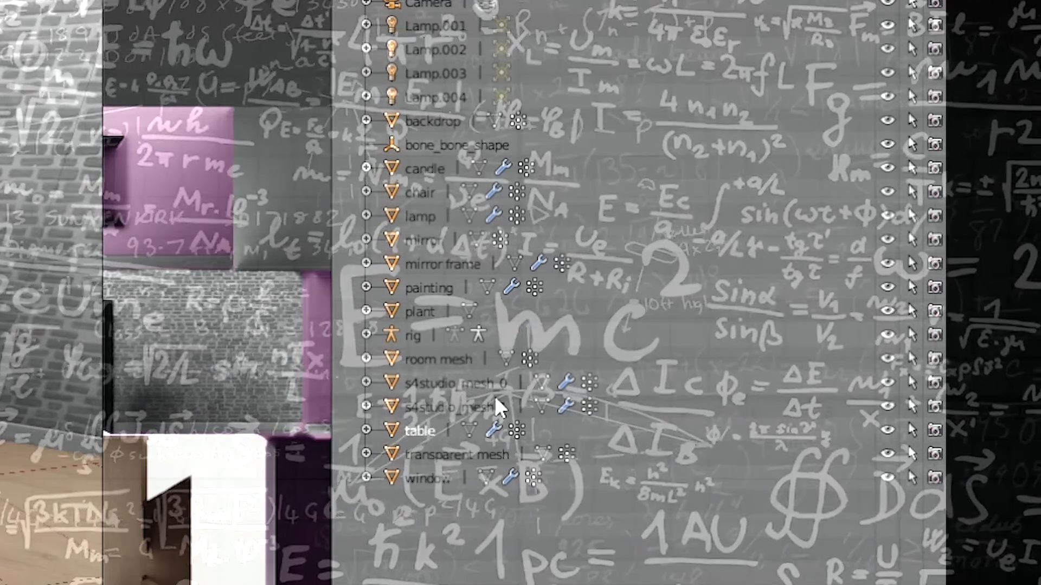
{"action": "left_click", "coordinate": [481, 409]}
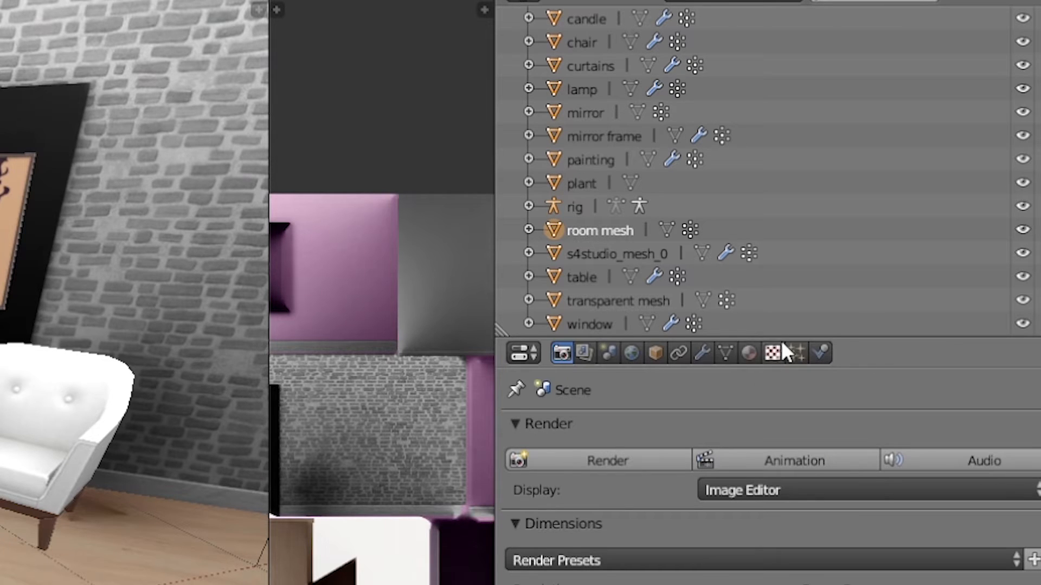
Step: Add a second material slot to the room mesh and create a new material in it
{"action": "left_click", "coordinate": [749, 353]}
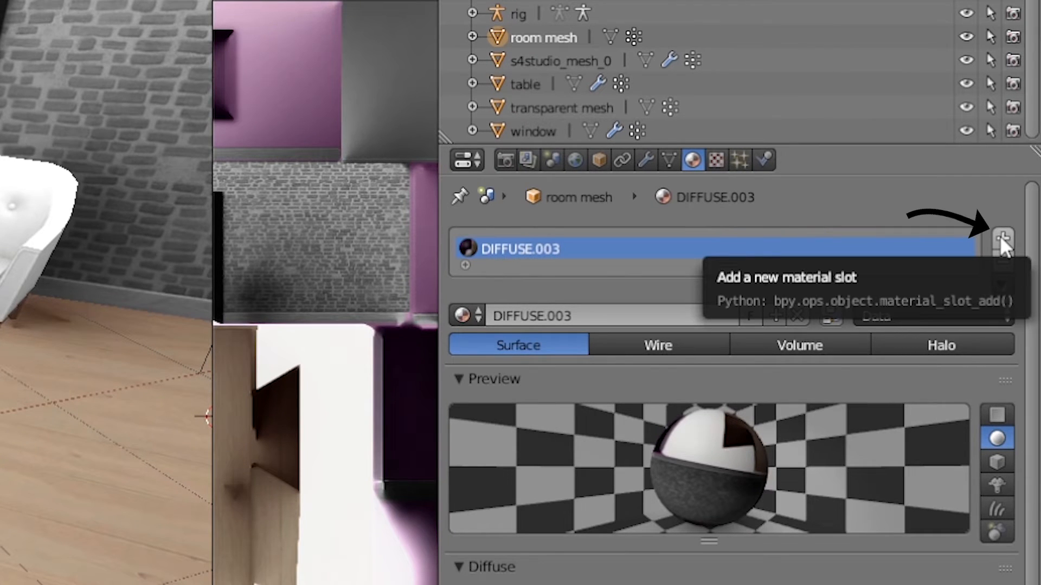
{"action": "left_click", "coordinate": [1000, 239]}
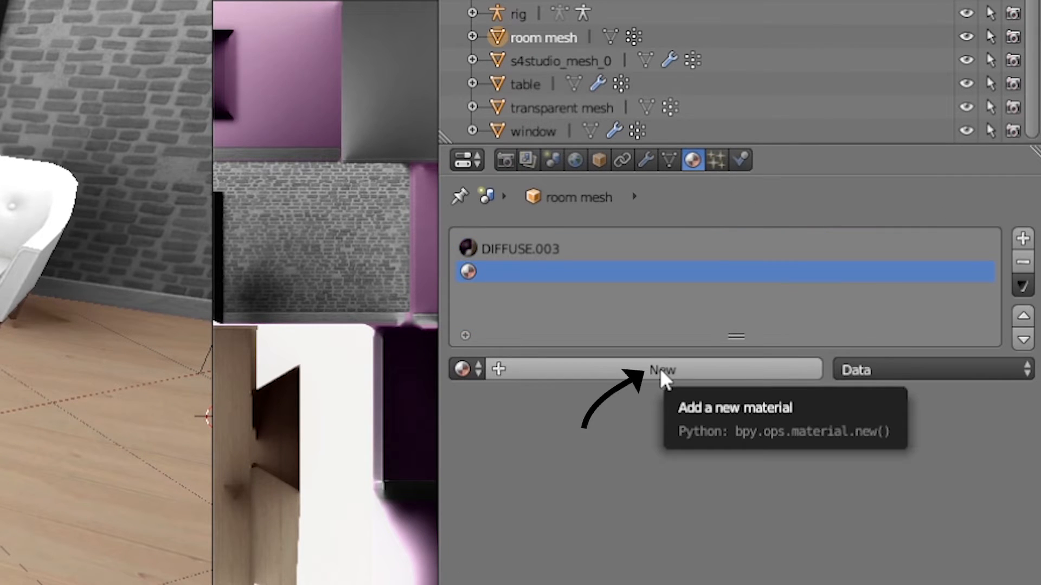
{"action": "left_click", "coordinate": [659, 368]}
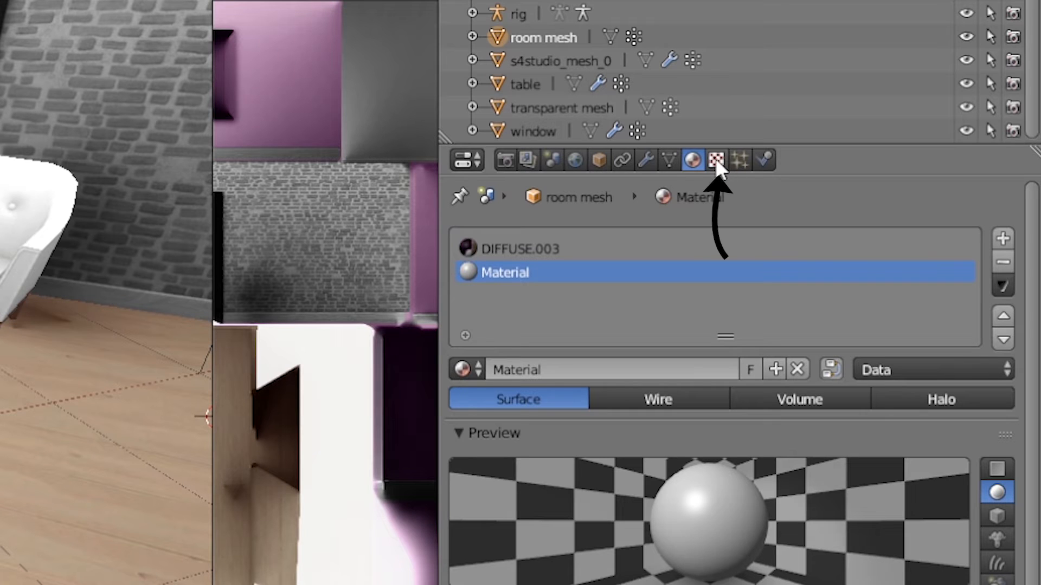
Step: Give the new material an image texture and load the square texture PNG into it
{"action": "left_click", "coordinate": [716, 156]}
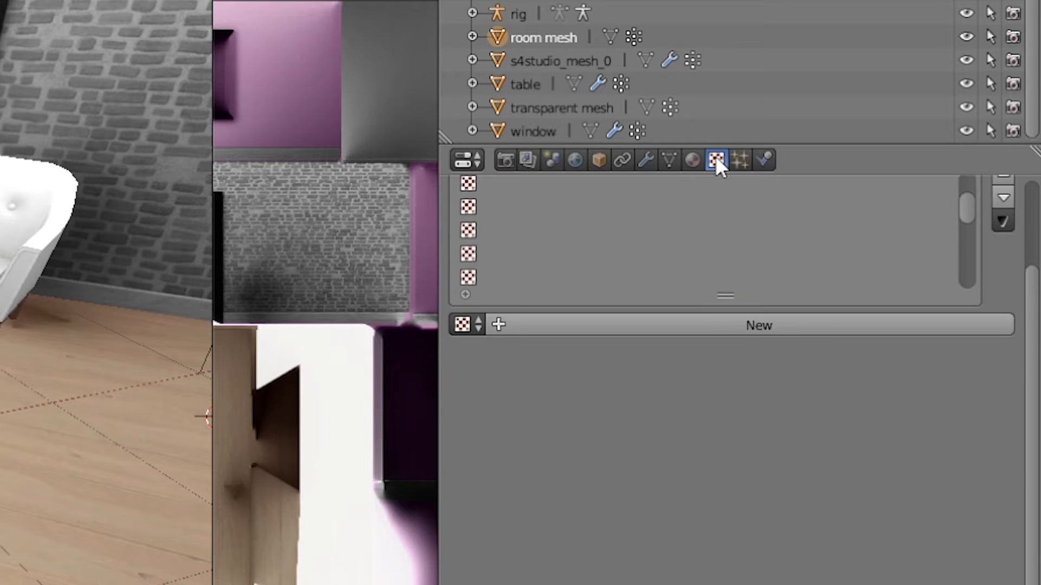
{"action": "left_click", "coordinate": [765, 325]}
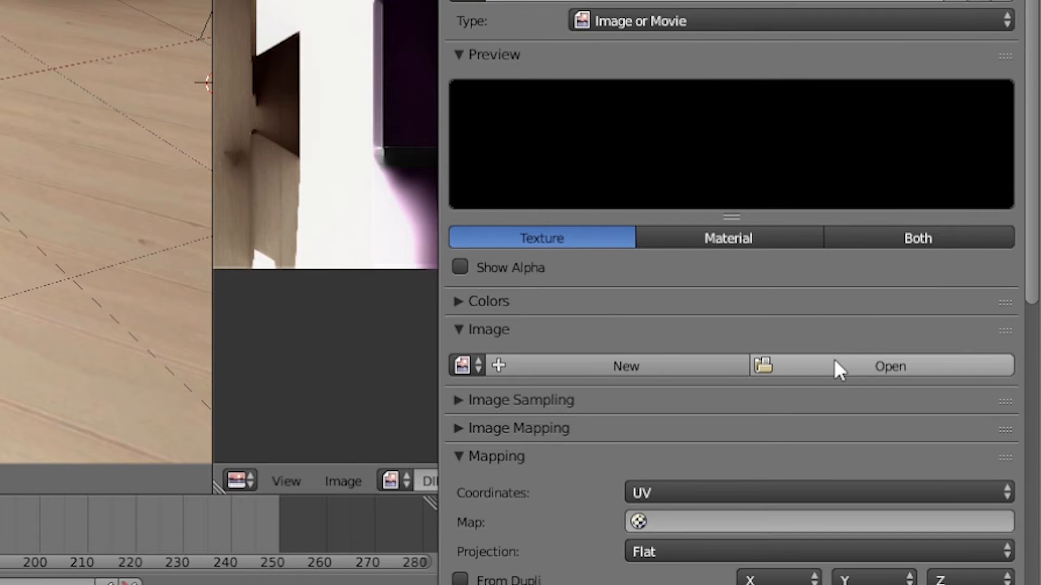
{"action": "left_click", "coordinate": [839, 370]}
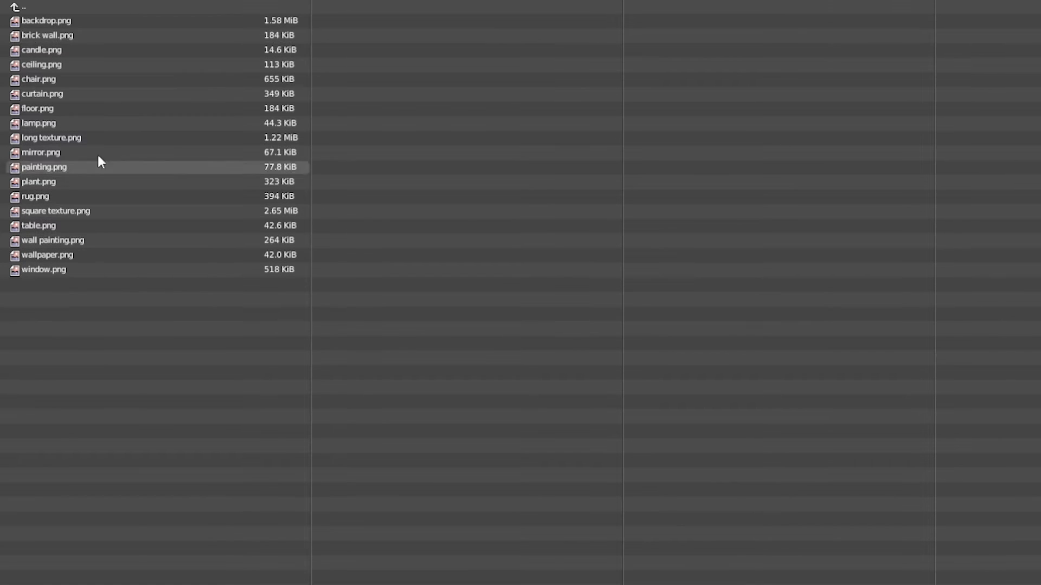
{"action": "left_click", "coordinate": [76, 212]}
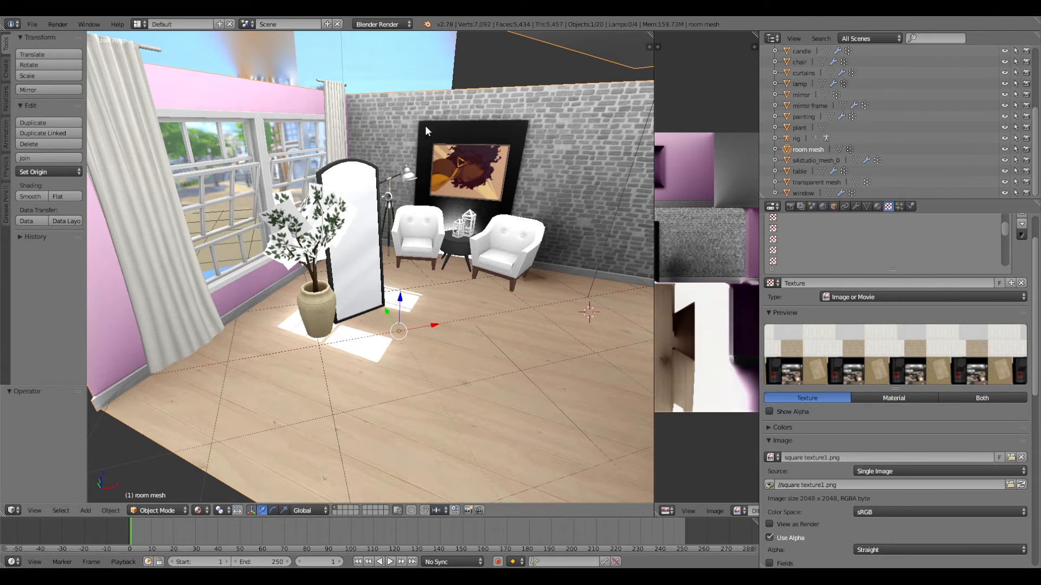
Step: Select all of the room mesh's geometry in Edit Mode and assign the new material to it
{"action": "key", "text": "Tab"}
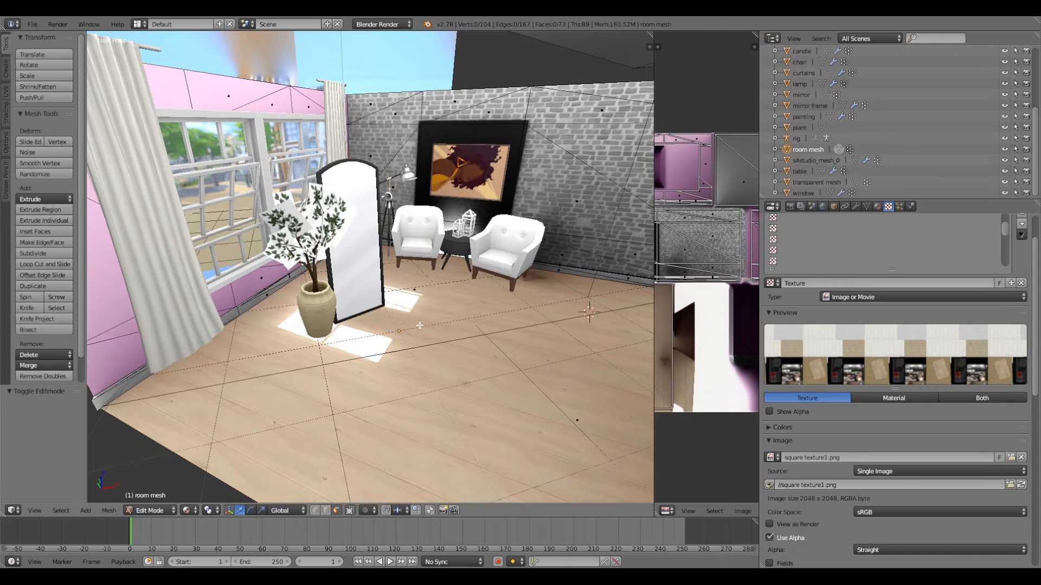
{"action": "key", "text": "a"}
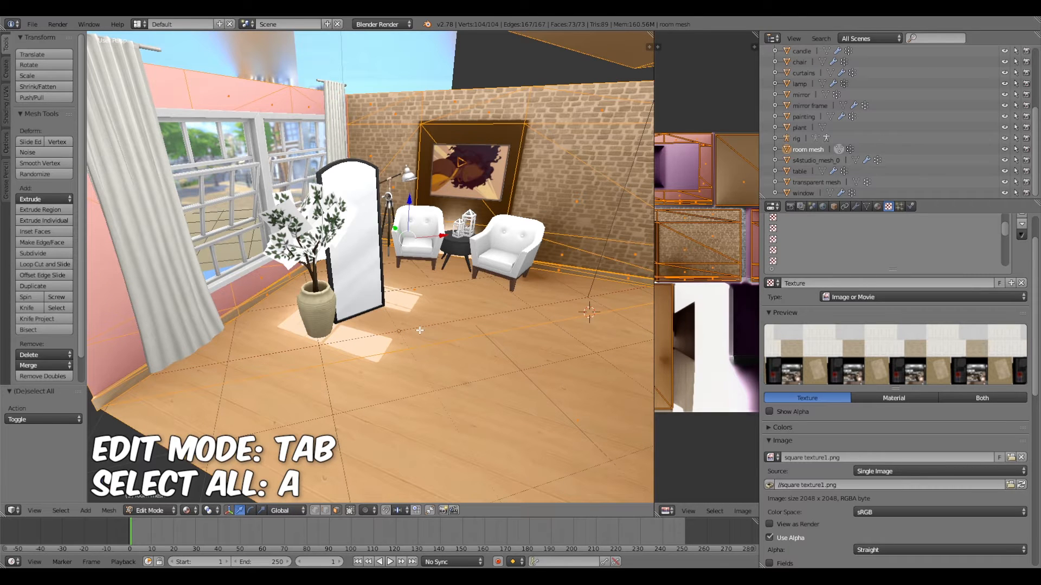
{"action": "left_click", "coordinate": [873, 206]}
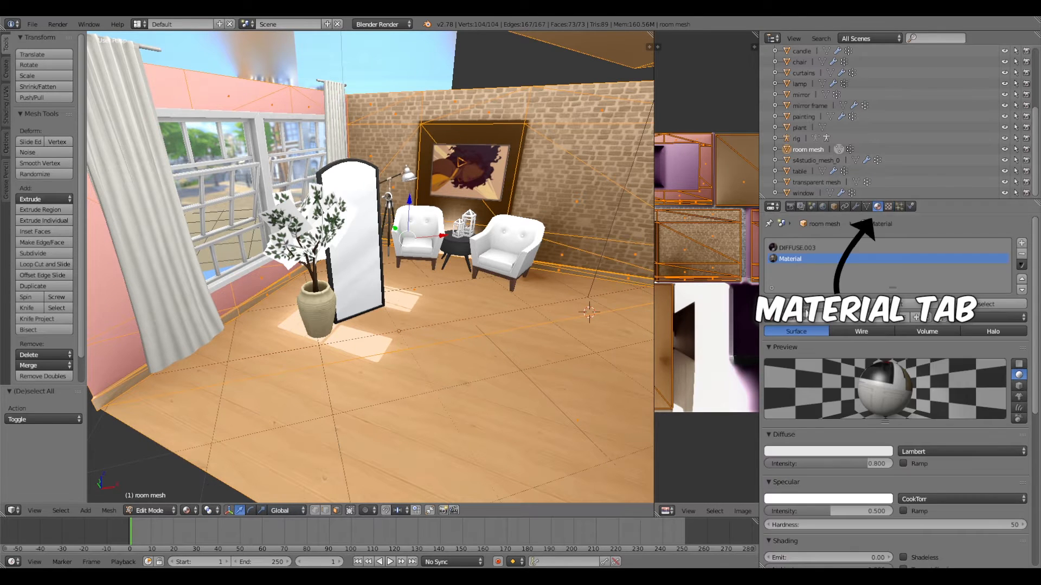
{"action": "left_click", "coordinate": [812, 303]}
{"action": "key", "text": "Tab"}
Step: Examine the retextured walls, ceiling, floor and rug from several angles and distances
{"action": "scroll", "coordinate": [457, 371], "scroll_direction": "down", "scroll_amount": 2}
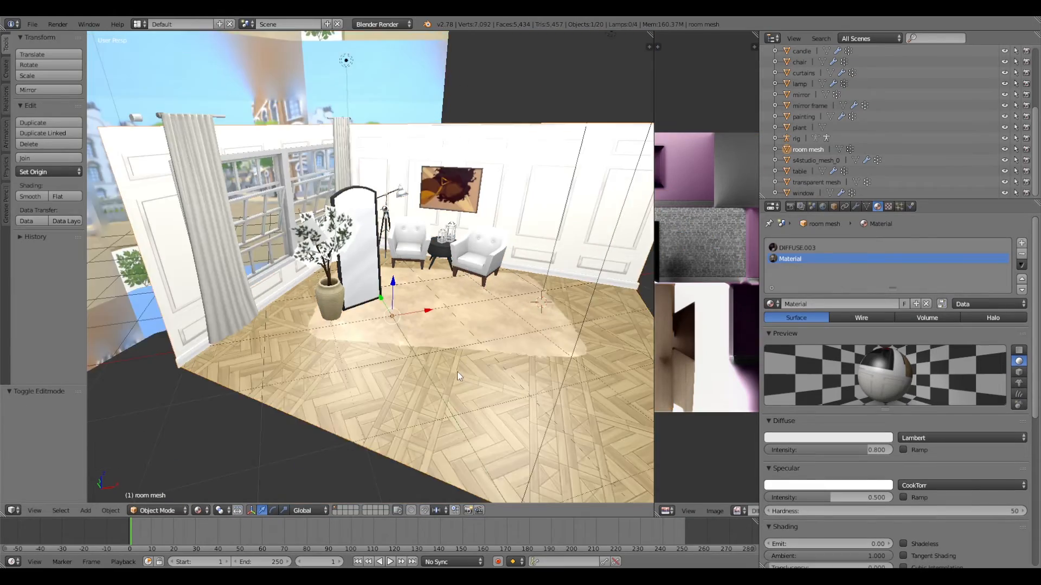
{"action": "middle_click_drag", "start_coordinate": [457, 372], "coordinate": [385, 265]}
{"action": "scroll", "coordinate": [454, 370], "scroll_direction": "up", "scroll_amount": 3}
{"action": "scroll", "coordinate": [470, 375], "scroll_direction": "up", "scroll_amount": 3}
{"action": "scroll", "coordinate": [424, 353], "scroll_direction": "up", "scroll_amount": 2}
{"action": "scroll", "coordinate": [425, 353], "scroll_direction": "down", "scroll_amount": 7}
{"action": "scroll", "coordinate": [385, 264], "scroll_direction": "up", "scroll_amount": 5}
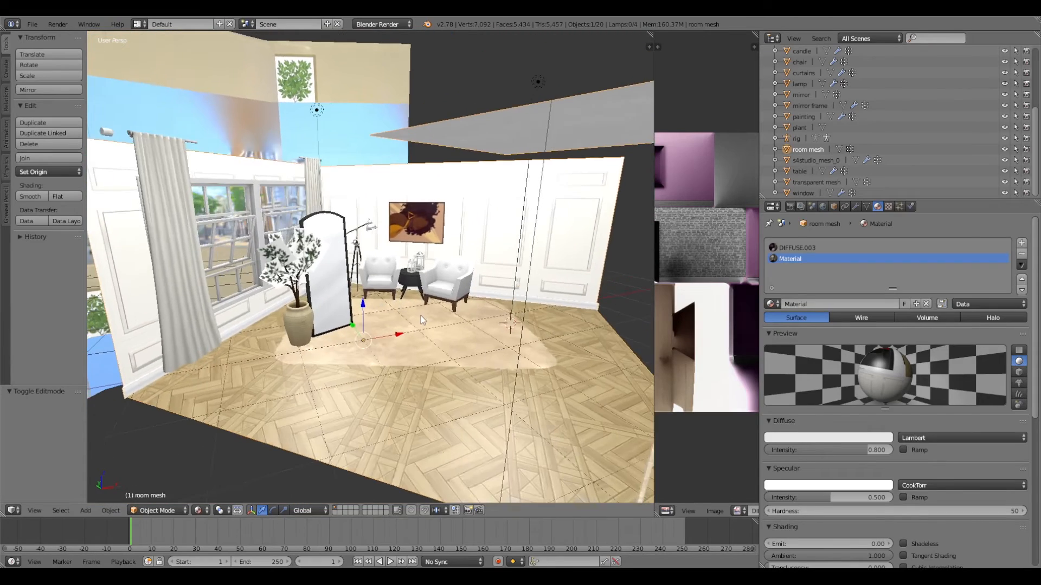
Step: Enlarge the UV editor in Edit Mode and examine how the room mesh's UV layout lines up with its walls, ceiling and floor
{"action": "key", "text": "Tab"}
{"action": "left_click_drag", "start_coordinate": [760, 276], "coordinate": [973, 275]}
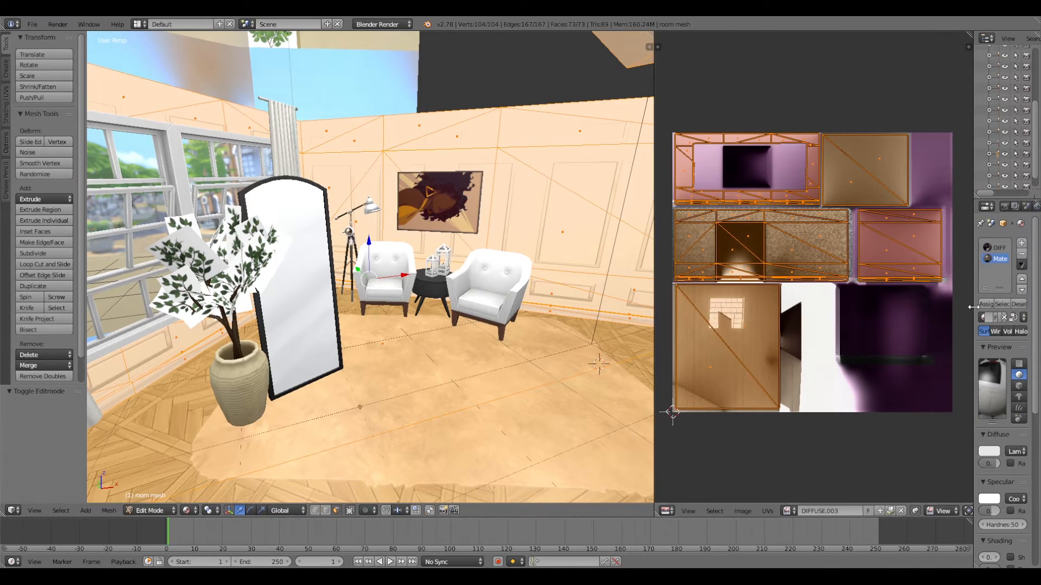
{"action": "scroll", "coordinate": [735, 260], "scroll_direction": "up", "scroll_amount": 3}
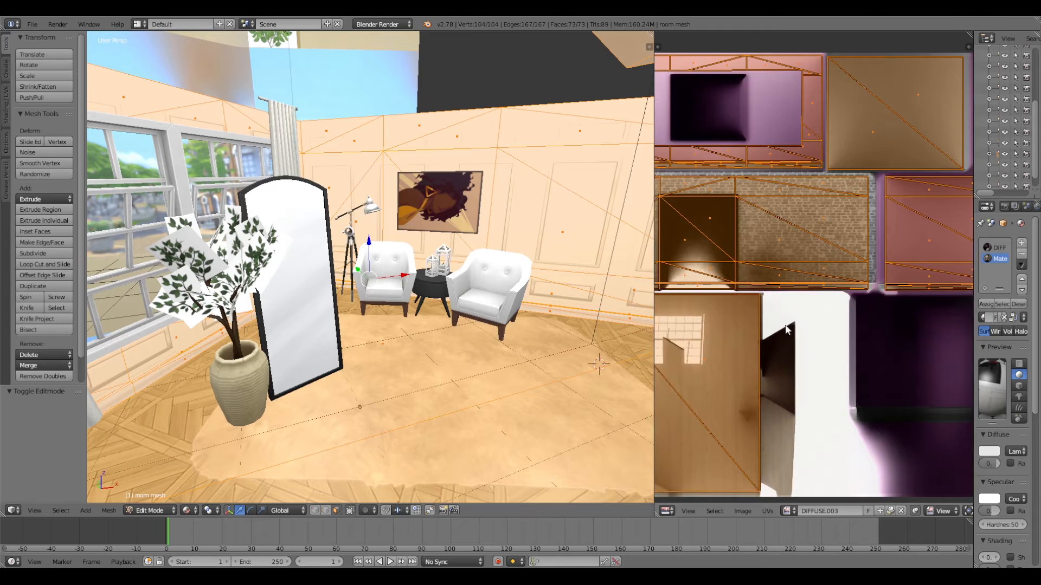
{"action": "scroll", "coordinate": [807, 259], "scroll_direction": "up", "scroll_amount": 1}
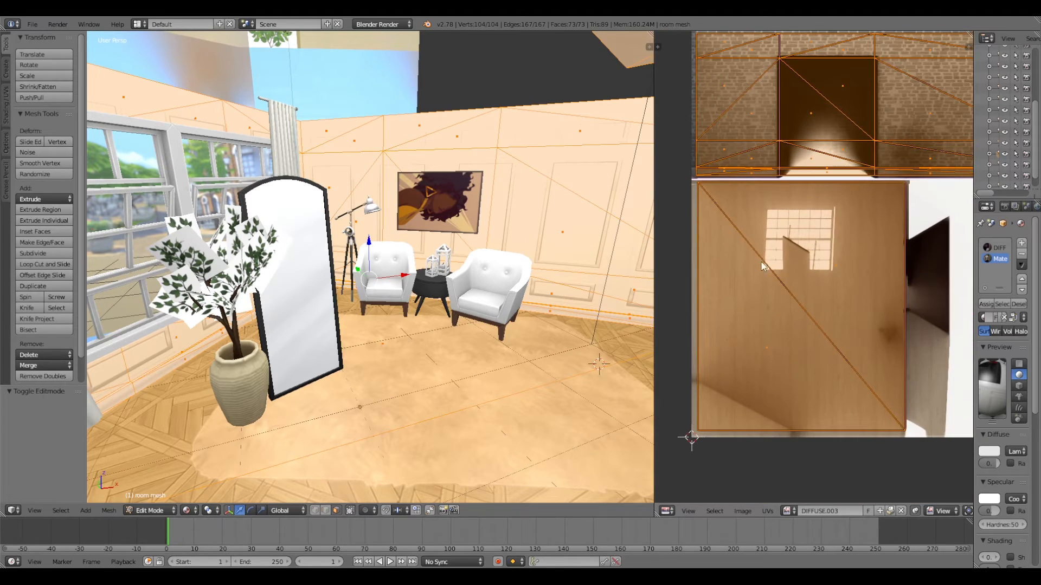
{"action": "middle_click_drag", "start_coordinate": [460, 271], "coordinate": [392, 299]}
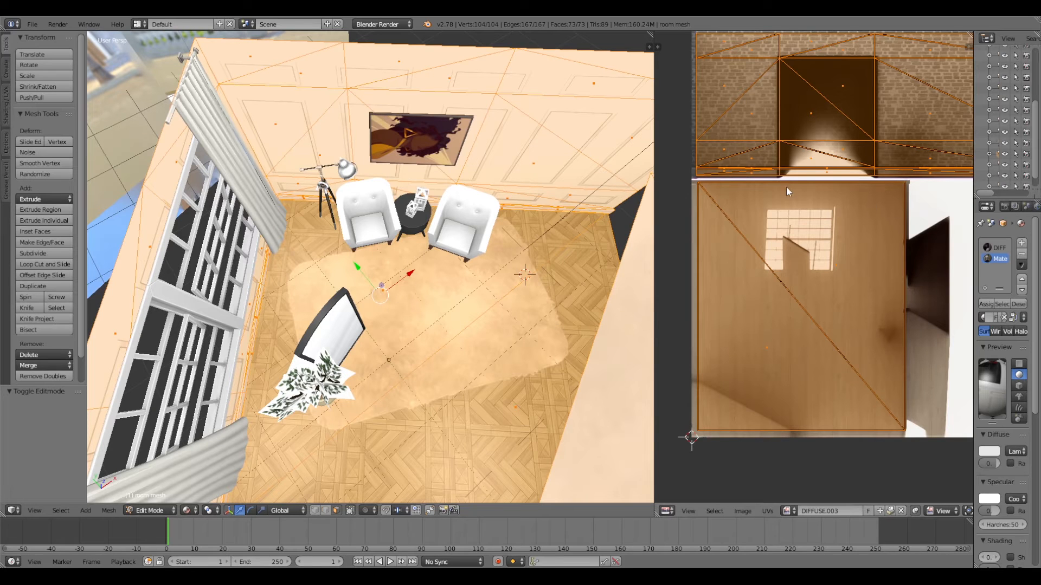
{"action": "middle_click_drag", "start_coordinate": [837, 249], "coordinate": [784, 484]}
{"action": "middle_click_drag", "start_coordinate": [876, 307], "coordinate": [778, 387]}
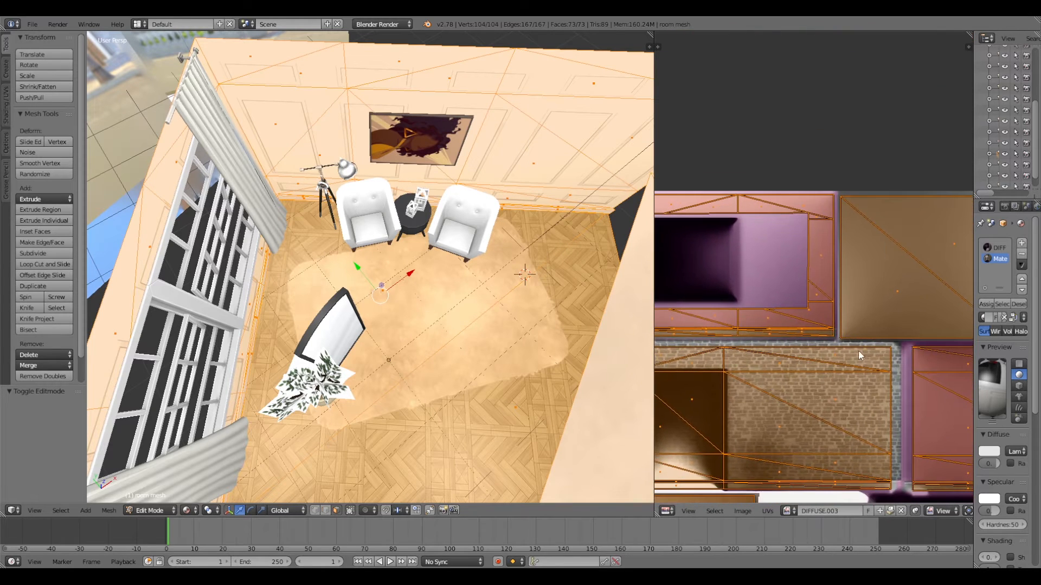
{"action": "middle_click_drag", "start_coordinate": [887, 361], "coordinate": [713, 261]}
{"action": "scroll", "coordinate": [713, 264], "scroll_direction": "down", "scroll_amount": 3}
{"action": "middle_click_drag", "start_coordinate": [748, 371], "coordinate": [814, 355]}
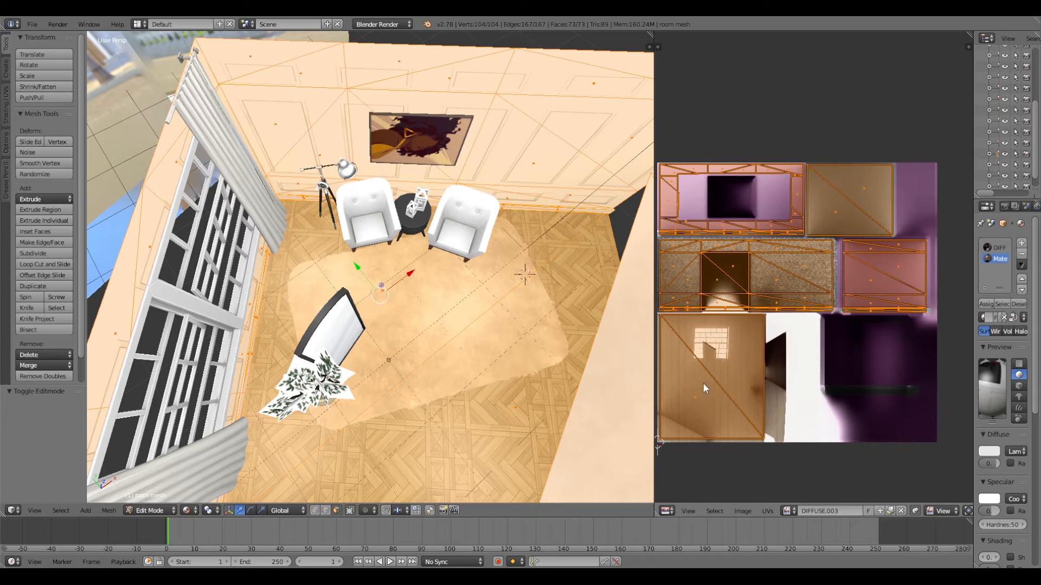
{"action": "middle_click_drag", "start_coordinate": [438, 355], "coordinate": [434, 296]}
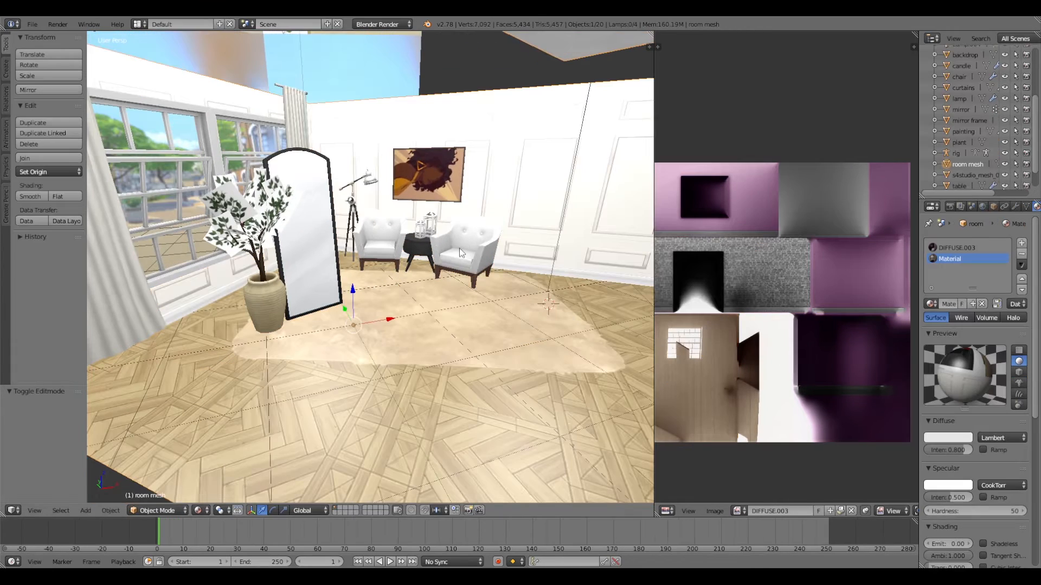
Step: Select the chairs and the side table in turn to check their materials
{"action": "right_click", "coordinate": [471, 244]}
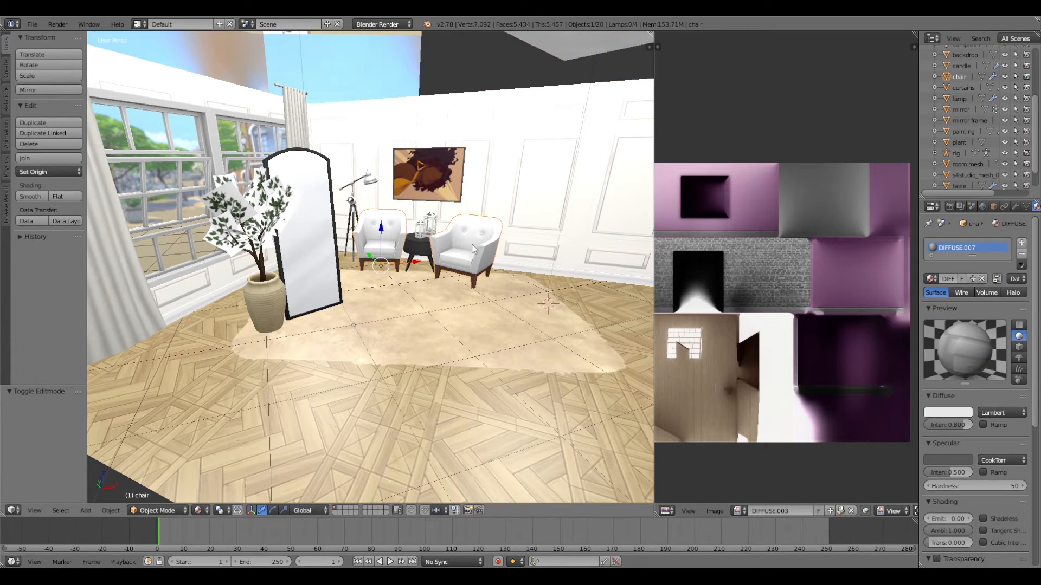
{"action": "right_click", "coordinate": [433, 200]}
{"action": "mouse_move", "coordinate": [323, 347]}
{"action": "middle_mouse_down"}
{"action": "mouse_move", "coordinate": [323, 394]}
{"action": "mouse_move", "coordinate": [328, 337]}
{"action": "mouse_move", "coordinate": [336, 363]}
{"action": "middle_mouse_up"}
{"action": "scroll", "coordinate": [426, 296], "scroll_direction": "up", "scroll_amount": 4}
{"action": "right_click", "coordinate": [434, 283]}
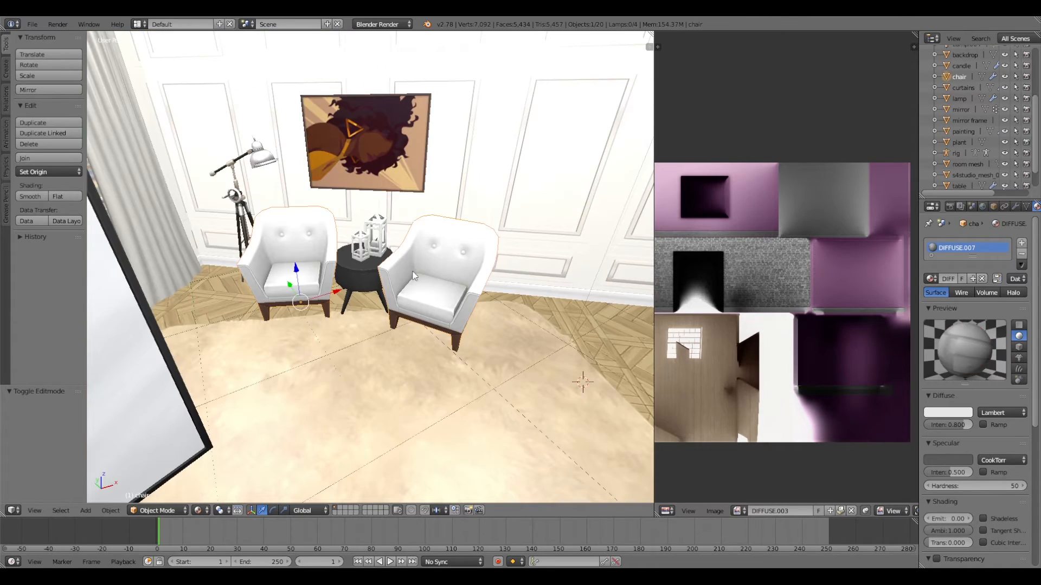
{"action": "right_click", "coordinate": [361, 278]}
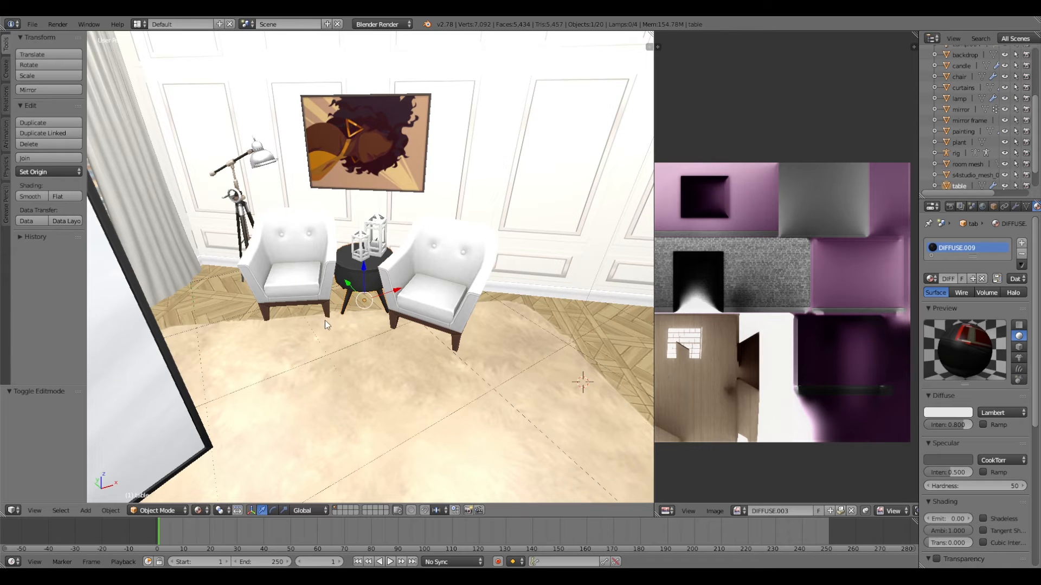
Step: Display square texture1.png in the image editor in place of the original room texture
{"action": "middle_click_drag", "start_coordinate": [325, 324], "coordinate": [431, 259]}
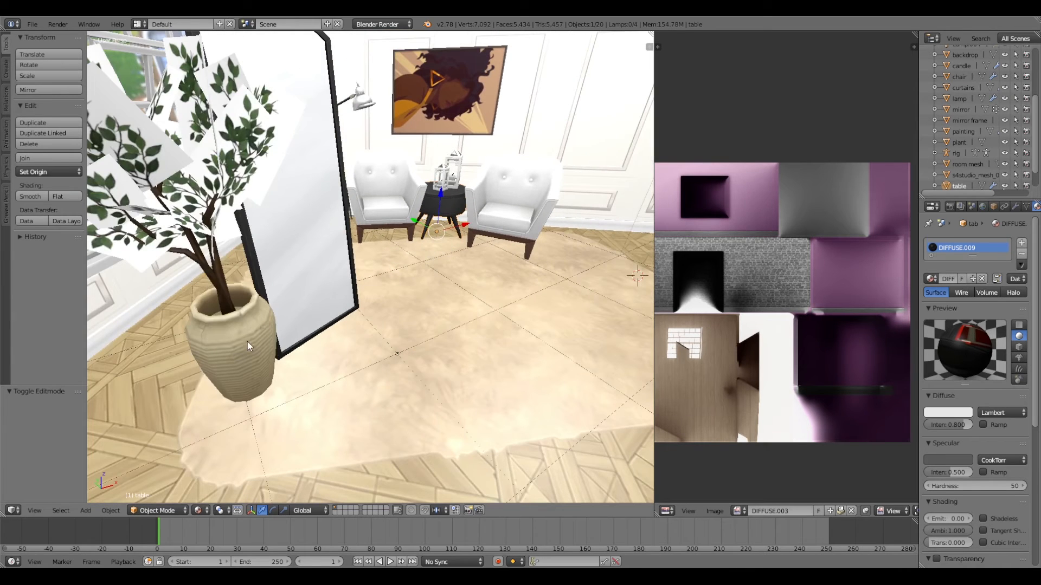
{"action": "left_click", "coordinate": [739, 511]}
{"action": "left_click", "coordinate": [770, 494]}
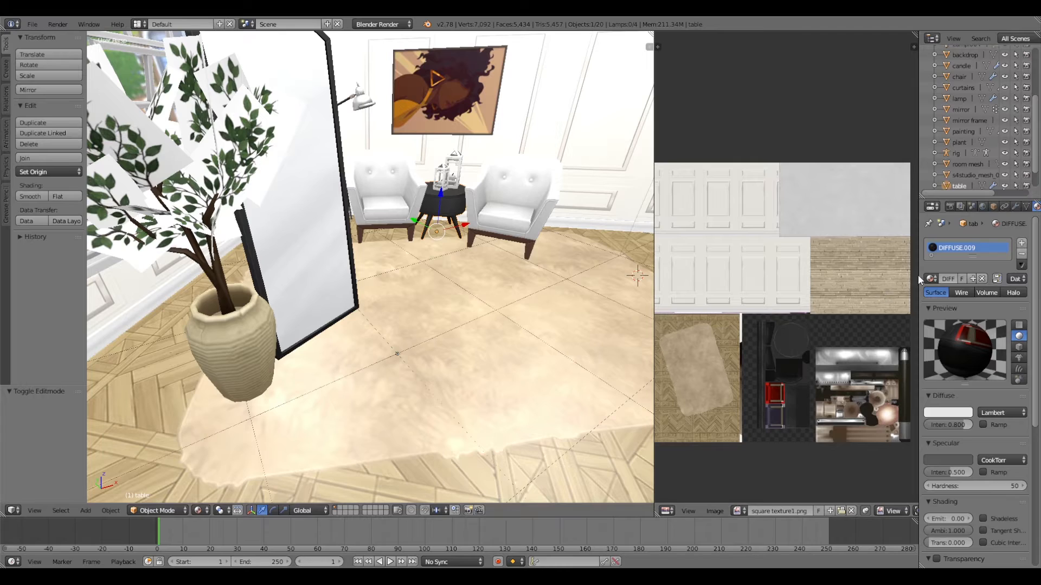
Step: Choose square texture1.png as the displayed image and select the side table's entire mesh in Edit Mode to show all its UVs
{"action": "left_click", "coordinate": [739, 512]}
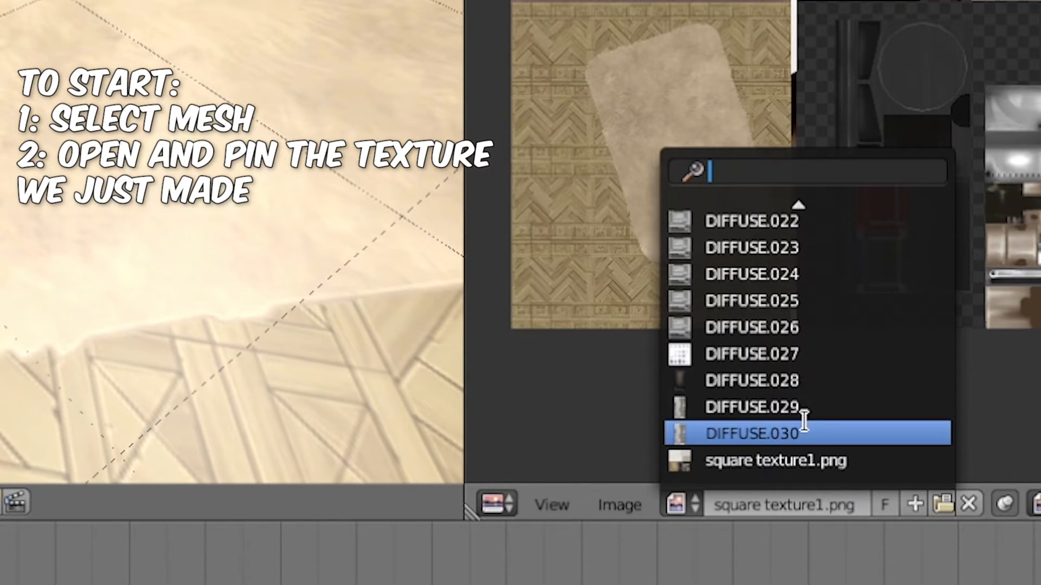
{"action": "left_click", "coordinate": [807, 462]}
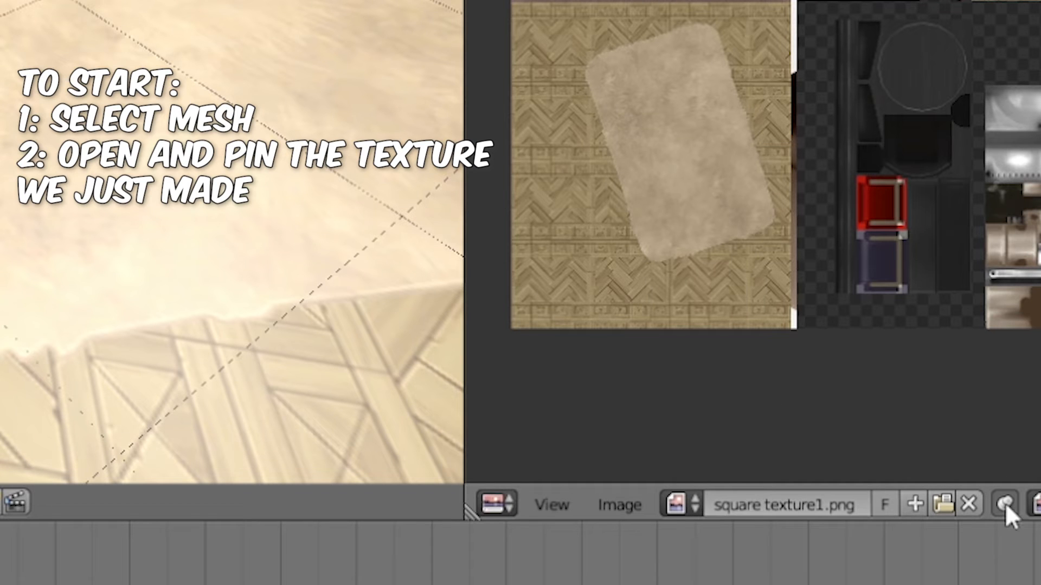
{"action": "middle_click_drag", "start_coordinate": [23, 15], "coordinate": [418, 331]}
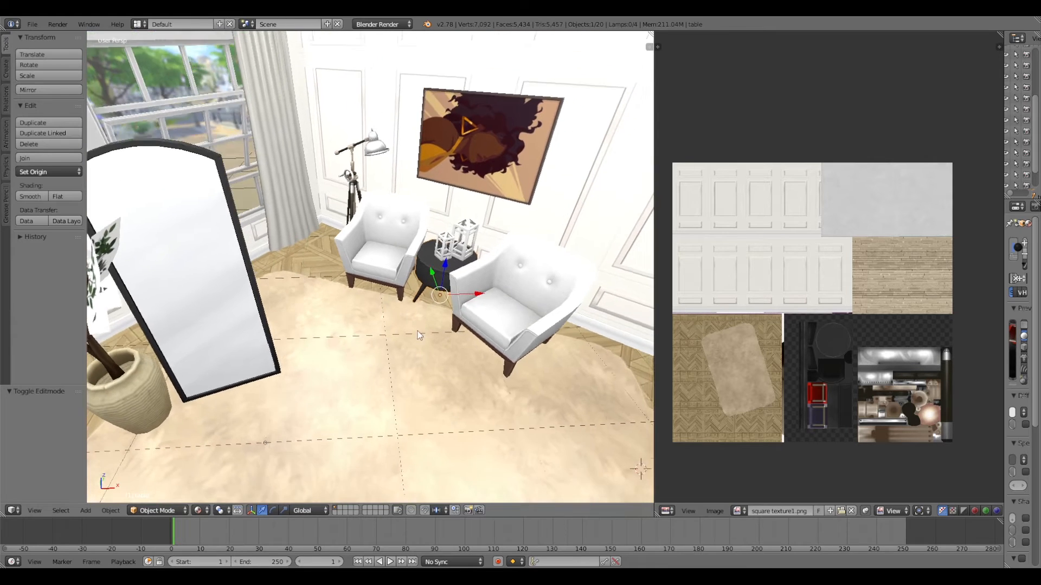
{"action": "scroll", "coordinate": [442, 339], "scroll_direction": "up", "scroll_amount": 5}
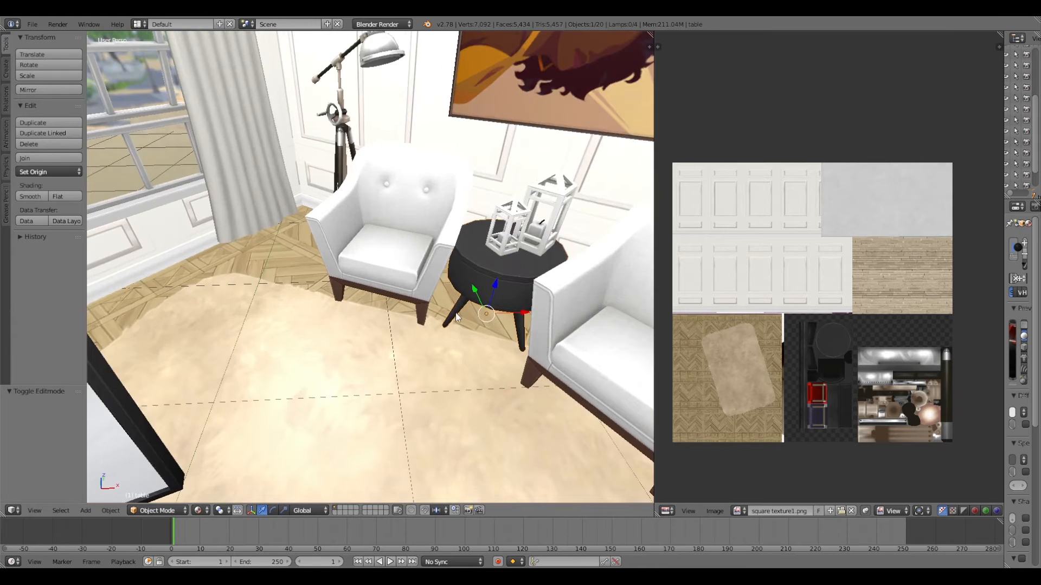
{"action": "middle_click_drag", "start_coordinate": [836, 374], "coordinate": [848, 355]}
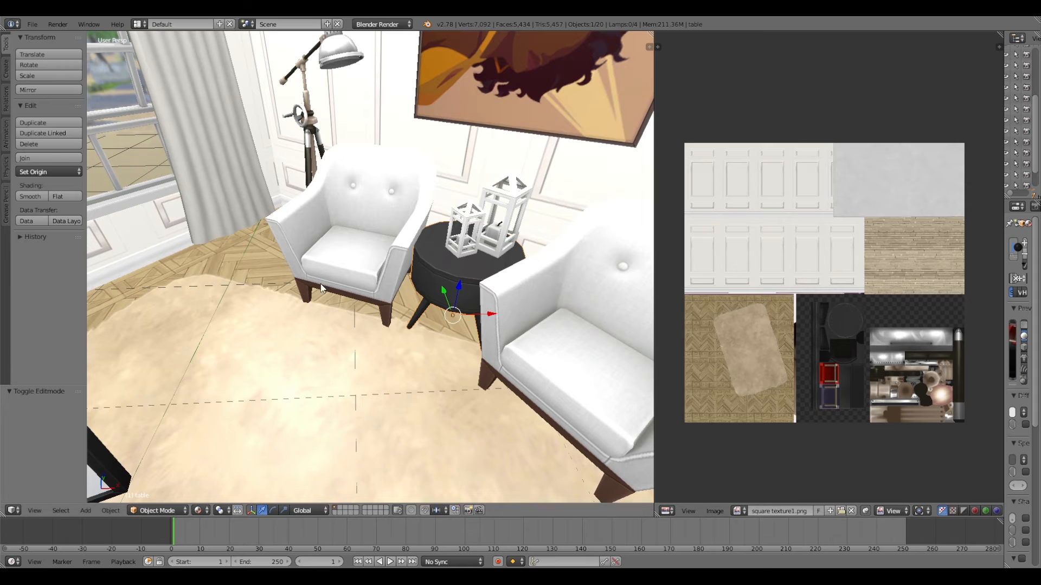
{"action": "middle_click_drag", "start_coordinate": [321, 284], "coordinate": [428, 310]}
{"action": "key", "text": "Tab"}
{"action": "key", "text": "a"}
{"action": "key", "text": "a"}
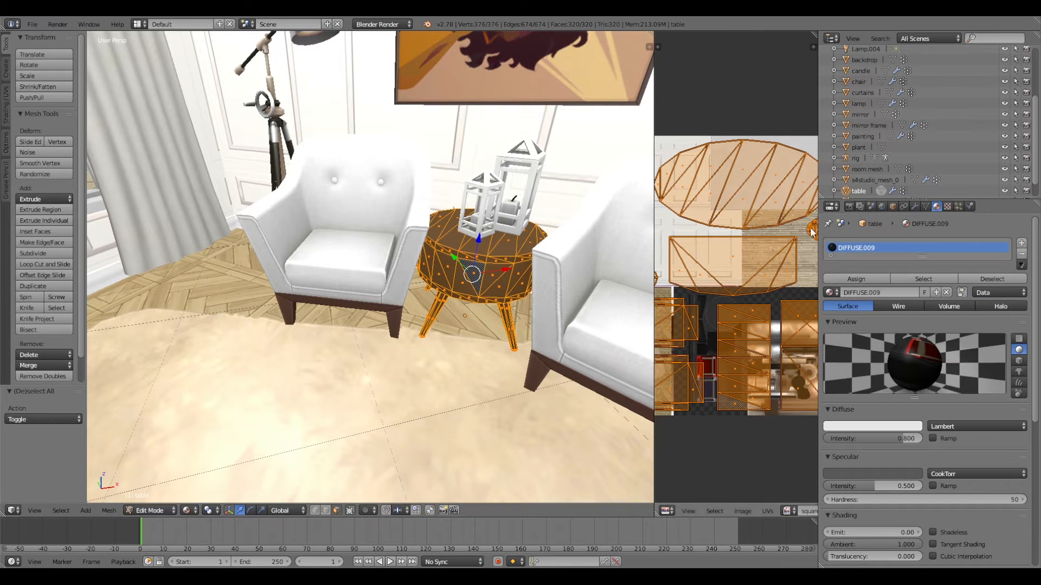
Step: Replace the image of the side table's DIFFUSE.009 texture with square texture1.png
{"action": "left_click", "coordinate": [947, 207]}
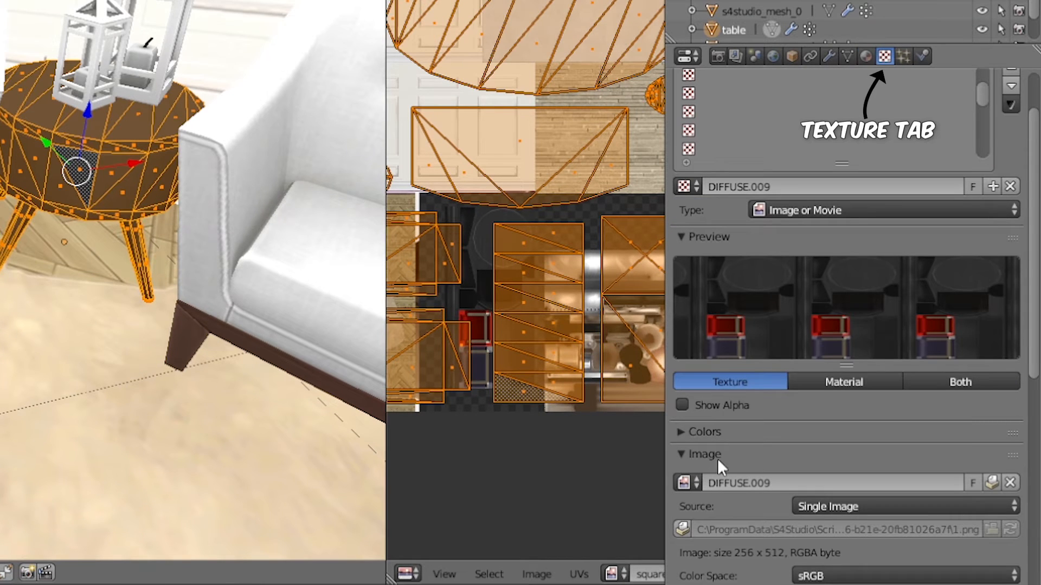
{"action": "left_click", "coordinate": [693, 484]}
{"action": "scroll", "coordinate": [714, 422], "scroll_direction": "down", "scroll_amount": 16}
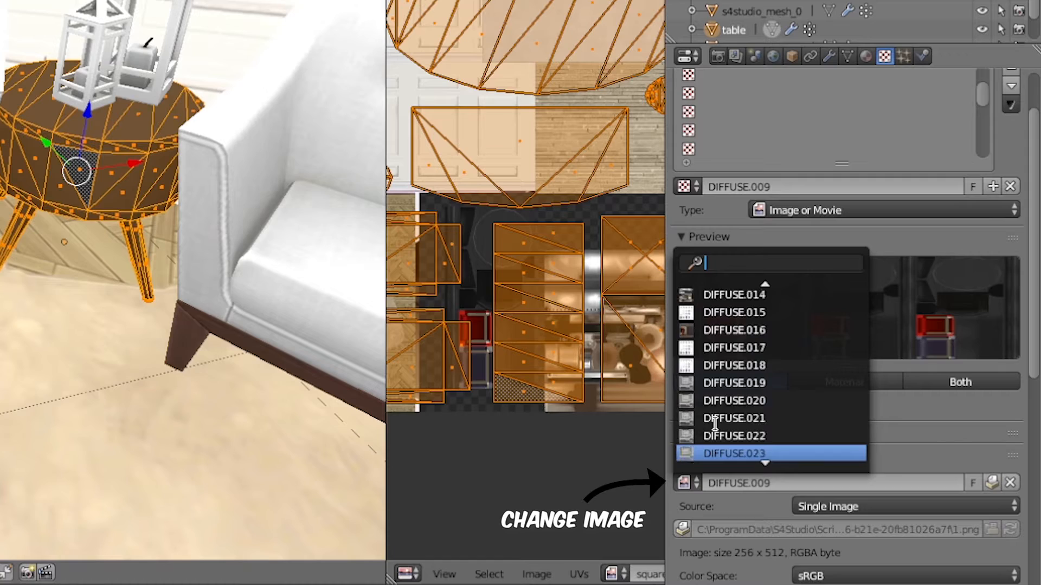
{"action": "scroll", "coordinate": [714, 423], "scroll_direction": "down", "scroll_amount": 9}
{"action": "left_click", "coordinate": [731, 453]}
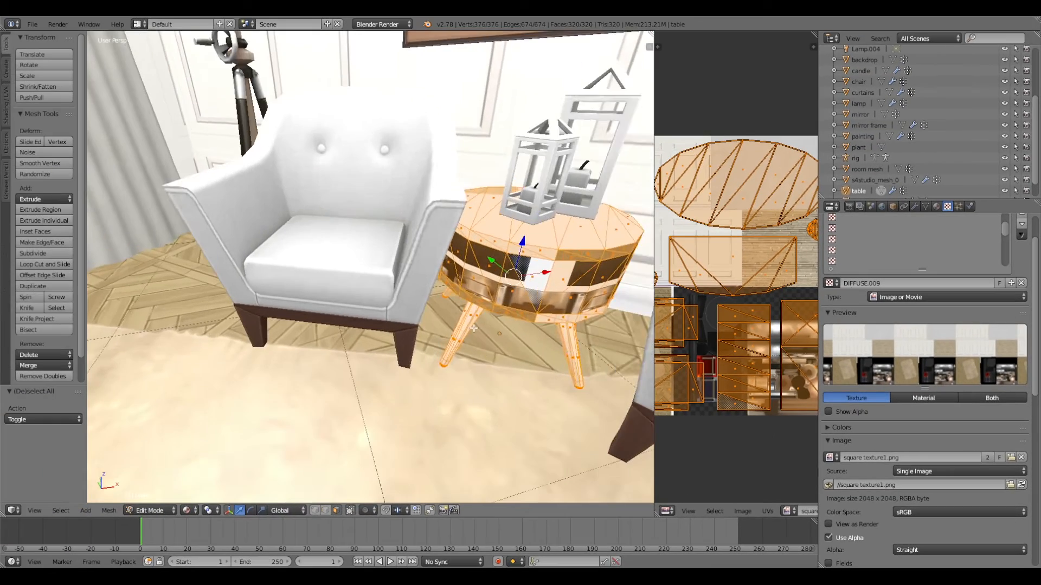
Step: Shrink the side table's whole UV layout uniformly and move it down onto the dark table section of the combined texture
{"action": "scroll", "coordinate": [488, 288], "scroll_direction": "down", "scroll_amount": 2}
{"action": "scroll", "coordinate": [488, 288], "scroll_direction": "up", "scroll_amount": 4}
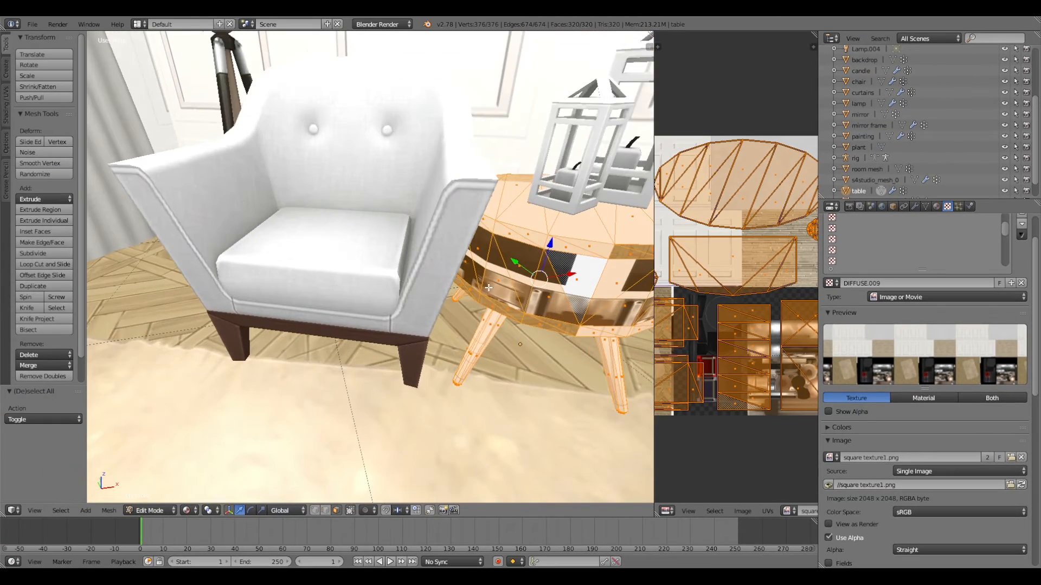
{"action": "key", "text": "Tab"}
{"action": "scroll", "coordinate": [488, 288], "scroll_direction": "down", "scroll_amount": 4}
{"action": "scroll", "coordinate": [509, 315], "scroll_direction": "up", "scroll_amount": 5}
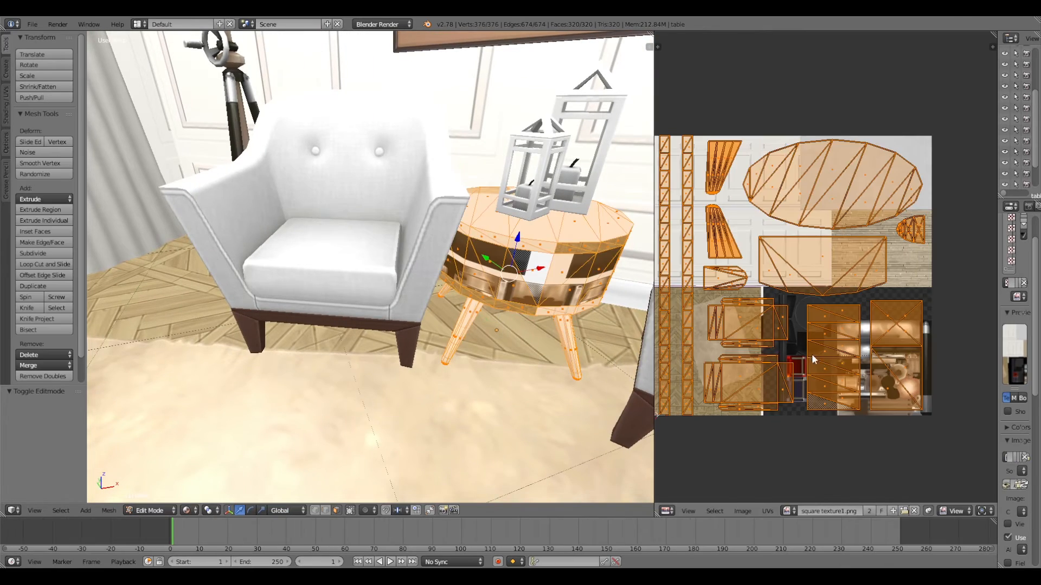
{"action": "key", "text": "g"}
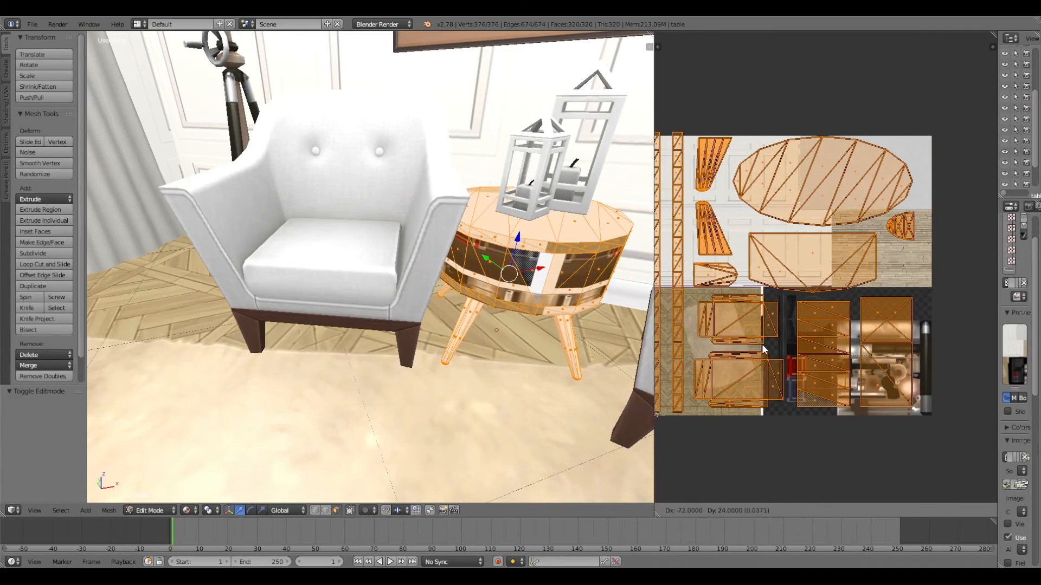
{"action": "left_click", "coordinate": [762, 343]}
{"action": "key", "text": "s"}
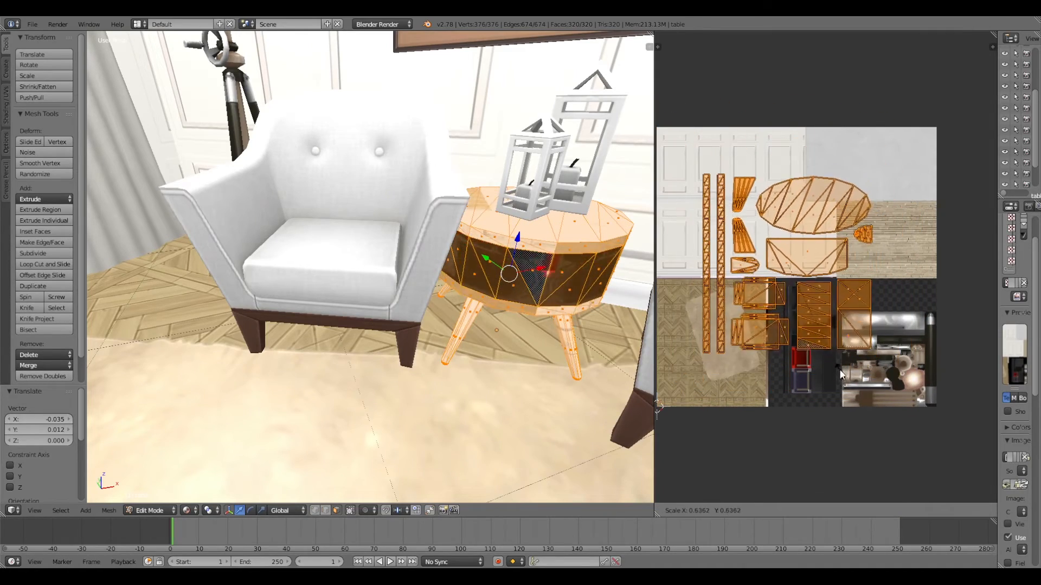
{"action": "left_click", "coordinate": [805, 295]}
{"action": "middle_click_drag", "start_coordinate": [822, 405], "coordinate": [859, 277]}
{"action": "key", "text": "g"}
{"action": "left_click", "coordinate": [806, 404]}
Step: Reposition the table's UVs within the dark table texture, scaling them uniformly by 1.546 and back down by 0.642
{"action": "scroll", "coordinate": [806, 407], "scroll_direction": "up", "scroll_amount": 4}
{"action": "scroll", "coordinate": [813, 340], "scroll_direction": "up", "scroll_amount": 2}
{"action": "scroll", "coordinate": [801, 341], "scroll_direction": "down", "scroll_amount": 1}
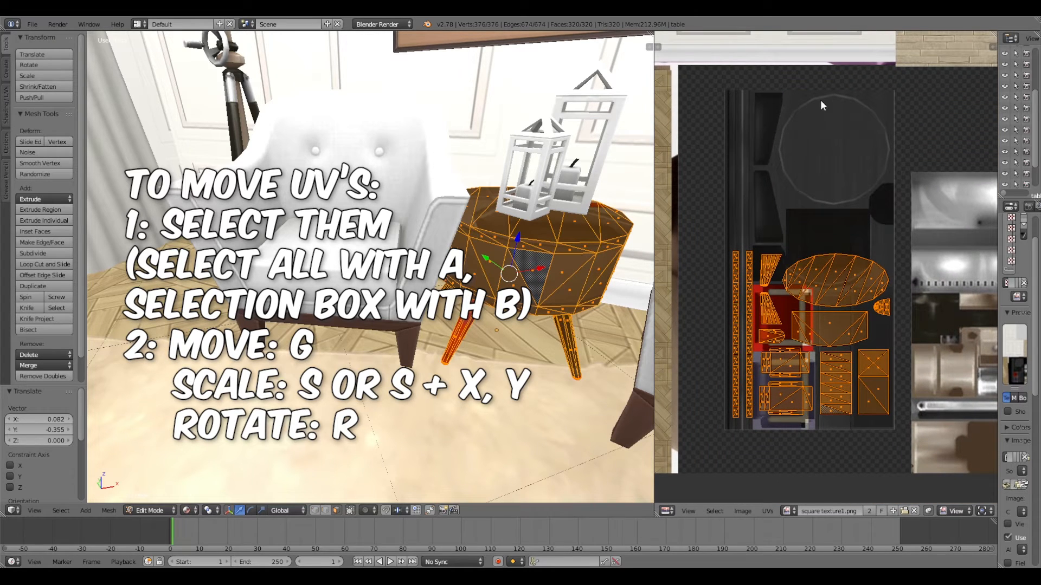
{"action": "middle_click_drag", "start_coordinate": [795, 322], "coordinate": [790, 324]}
{"action": "key", "text": "g"}
{"action": "left_click", "coordinate": [788, 293]}
{"action": "key", "text": "s"}
{"action": "left_click", "coordinate": [834, 327]}
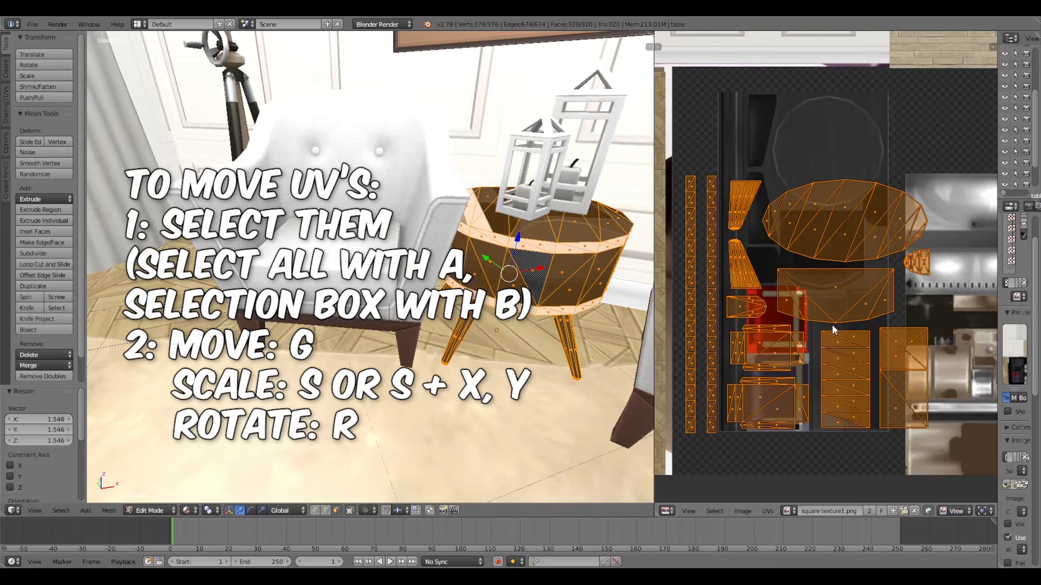
{"action": "key", "text": "s"}
{"action": "left_click", "coordinate": [813, 325]}
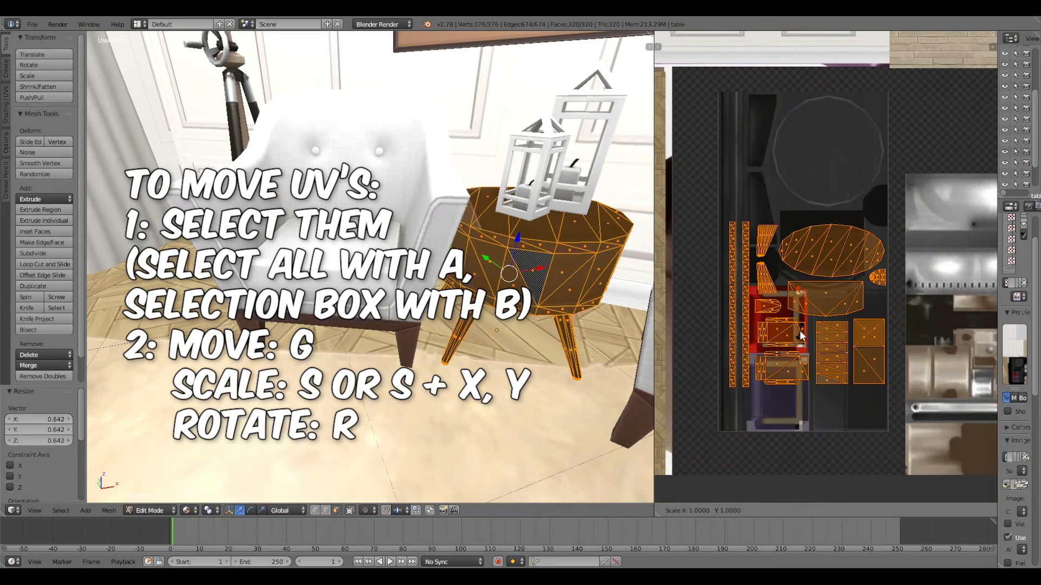
Step: Scale the table's UVs by 0.731 along X and about 2 along Y, and move them up over the matching texture parts
{"action": "key", "text": "s"}
{"action": "key", "text": "x"}
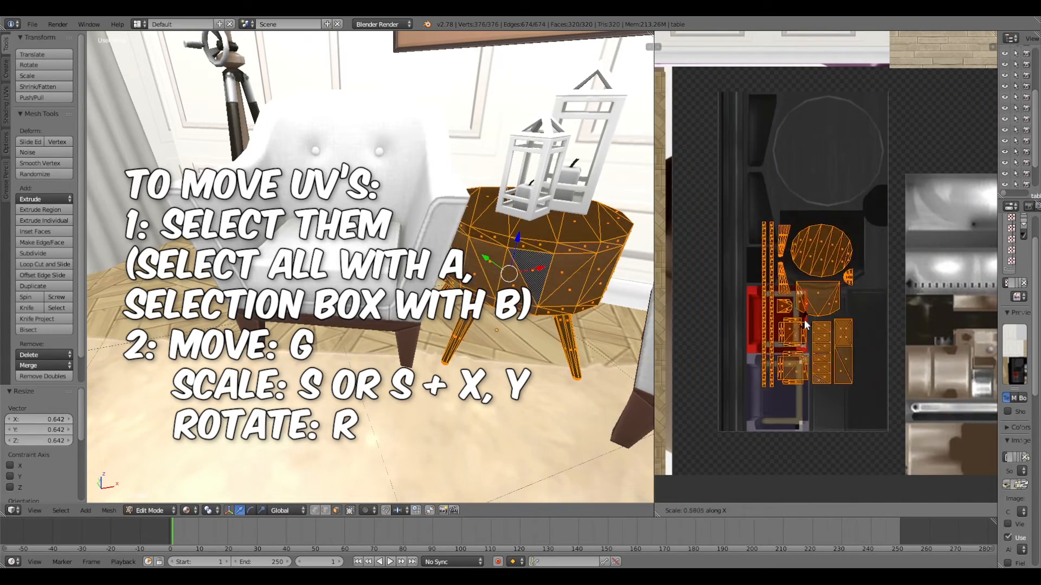
{"action": "left_click", "coordinate": [805, 324]}
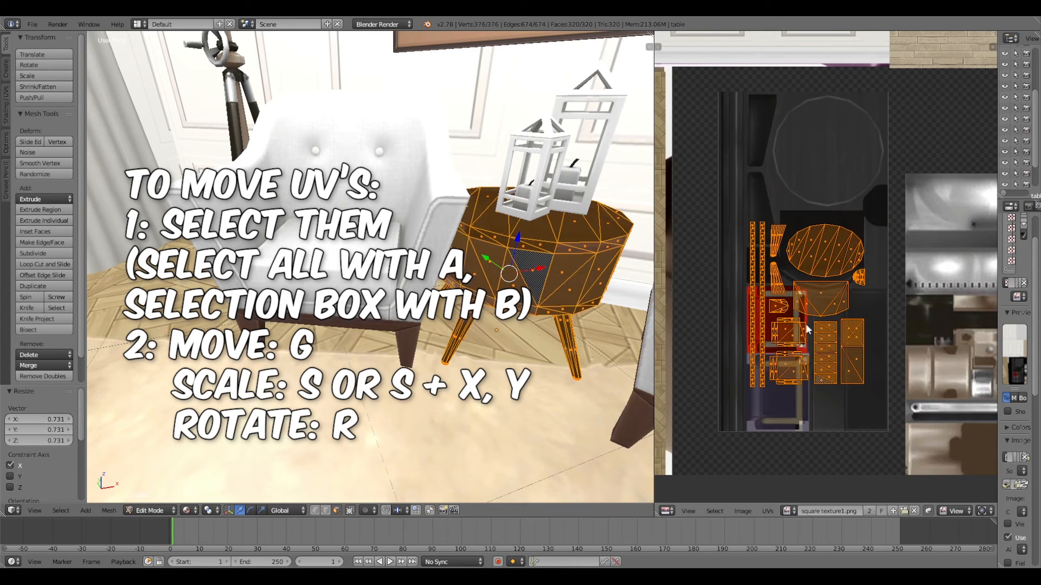
{"action": "key", "text": "s"}
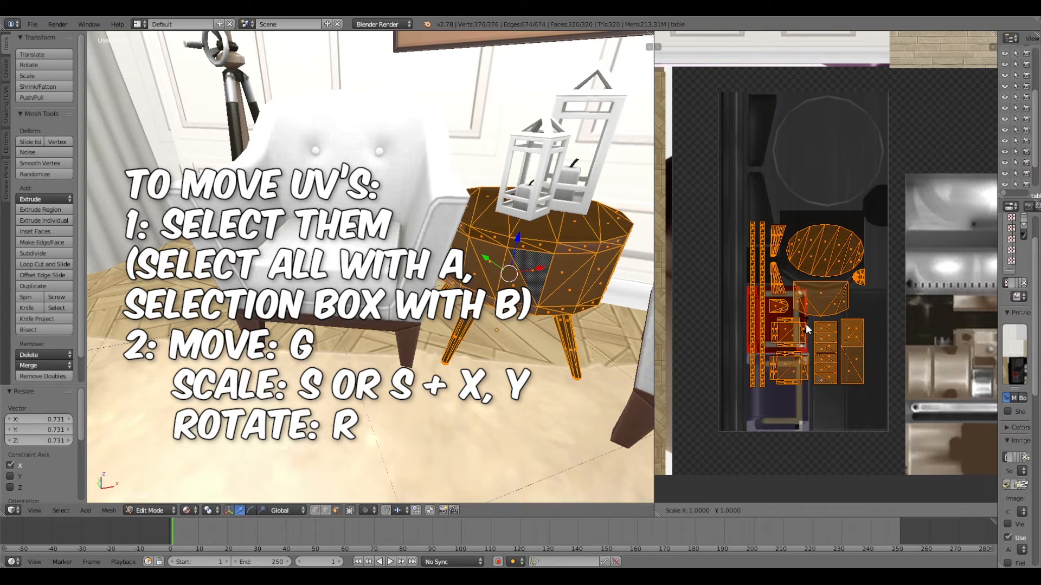
{"action": "key", "text": "y"}
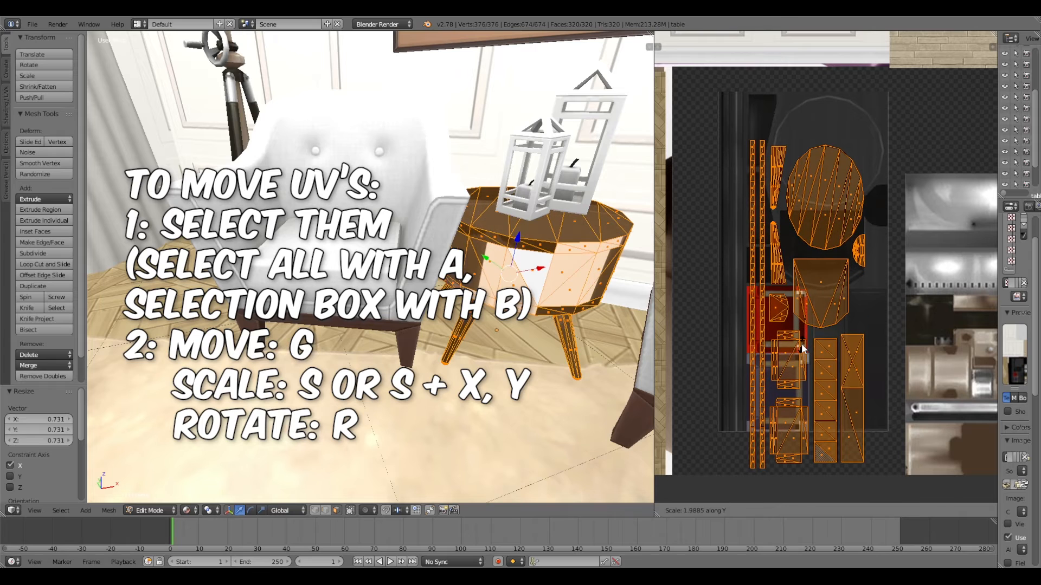
{"action": "left_click", "coordinate": [804, 352]}
{"action": "key", "text": "g"}
{"action": "left_click", "coordinate": [800, 305]}
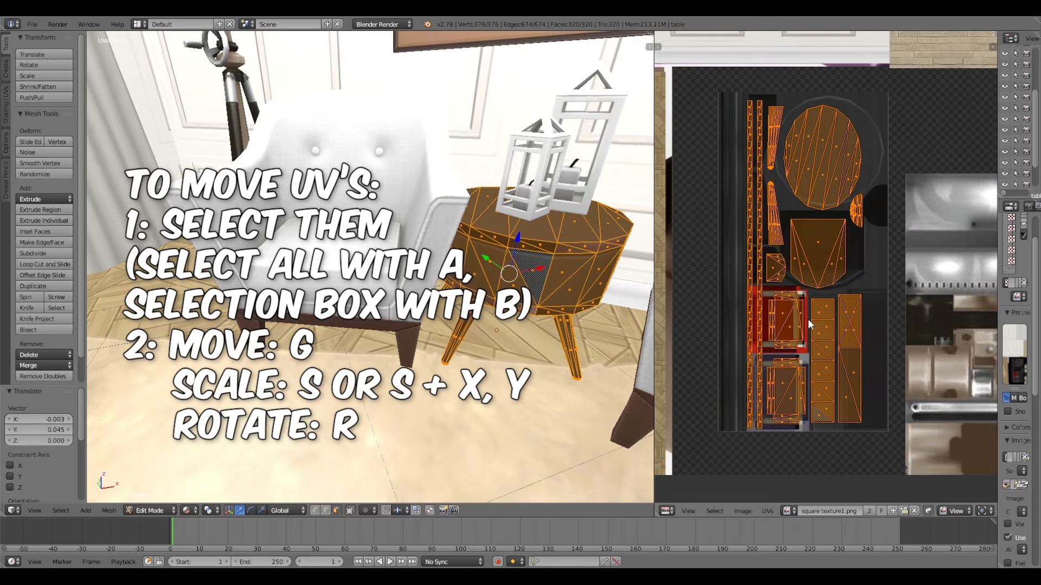
Step: Widen the table's UVs by 1.365 along X and fine-tune their scale and position to match the table texture's outlines
{"action": "key", "text": "s"}
{"action": "key", "text": "x"}
{"action": "left_click", "coordinate": [829, 333]}
{"action": "key", "text": "g"}
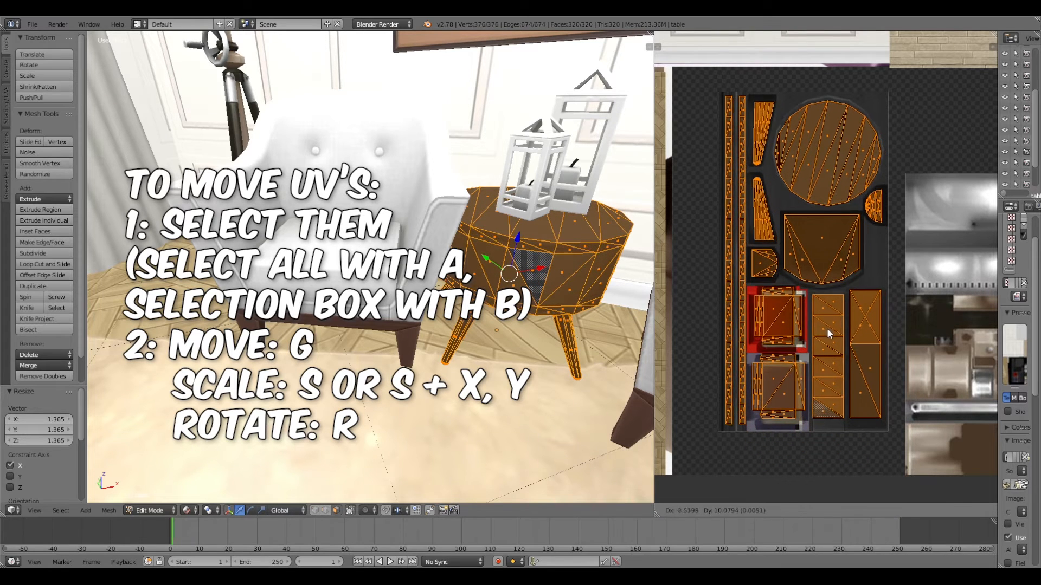
{"action": "left_click", "coordinate": [825, 327]}
{"action": "key", "text": "s"}
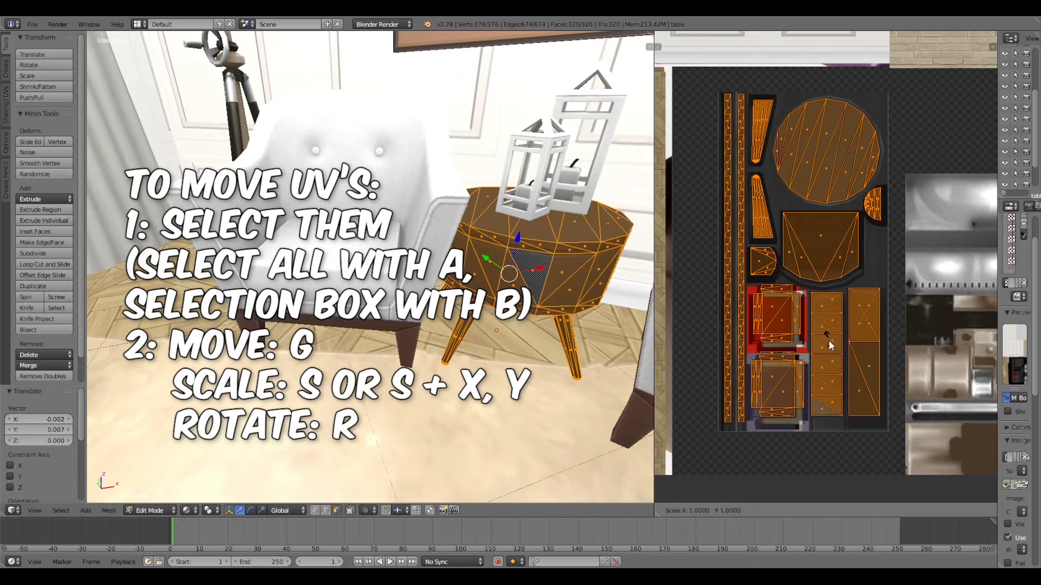
{"action": "left_click", "coordinate": [830, 342]}
{"action": "key", "text": "g"}
{"action": "left_click", "coordinate": [833, 348]}
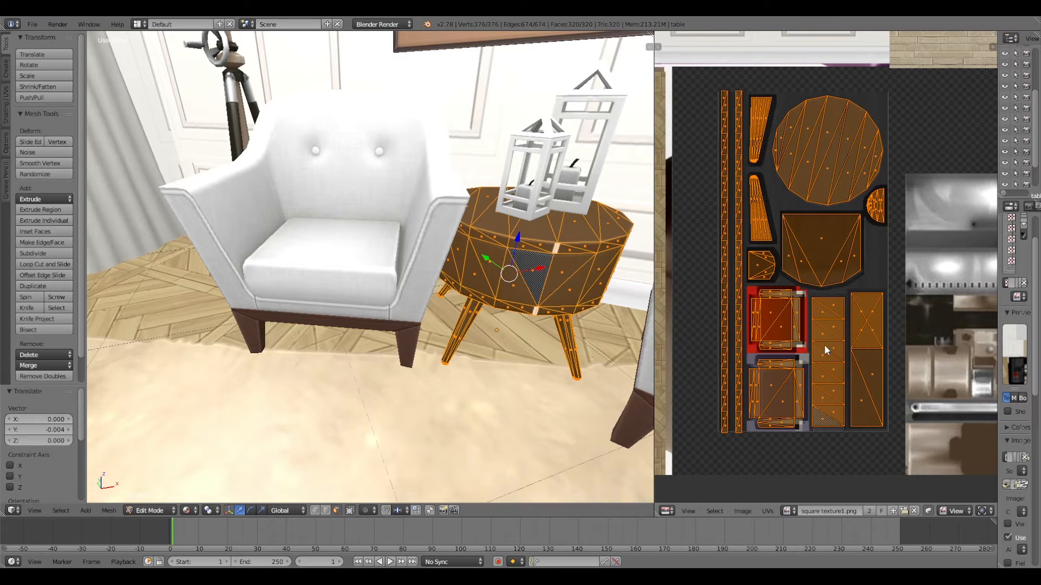
Step: Scale the table's UVs by 0.968 and nudge them so the edge strips stay inside the table texture
{"action": "key", "text": "Tab"}
{"action": "middle_click_drag", "start_coordinate": [607, 372], "coordinate": [516, 352]}
{"action": "scroll", "coordinate": [516, 352], "scroll_direction": "up", "scroll_amount": 3}
{"action": "middle_click_drag", "start_coordinate": [587, 278], "coordinate": [578, 234]}
{"action": "key", "text": "Tab"}
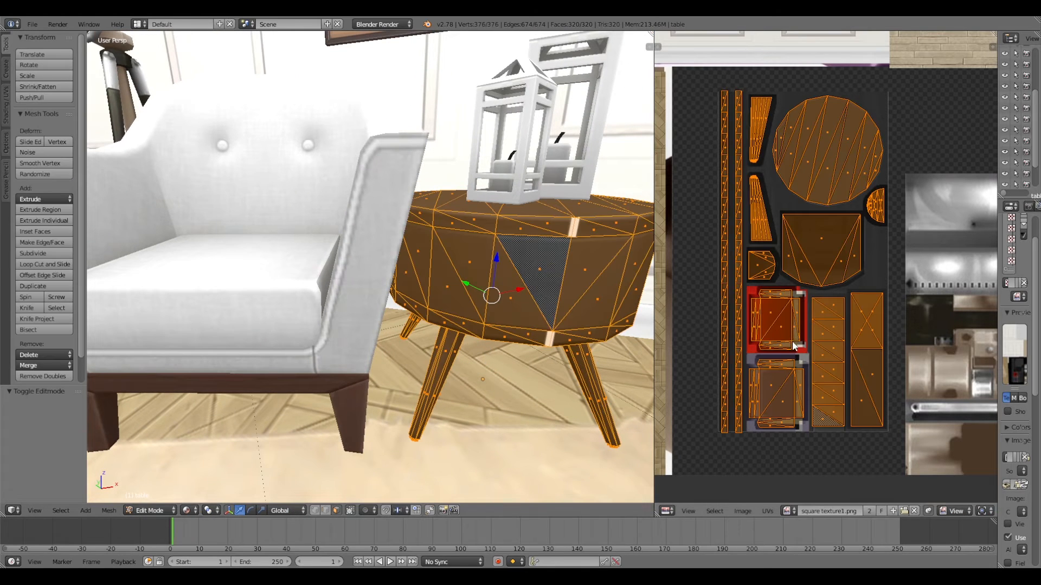
{"action": "scroll", "coordinate": [792, 340], "scroll_direction": "up", "scroll_amount": 4}
{"action": "scroll", "coordinate": [782, 349], "scroll_direction": "up", "scroll_amount": 3}
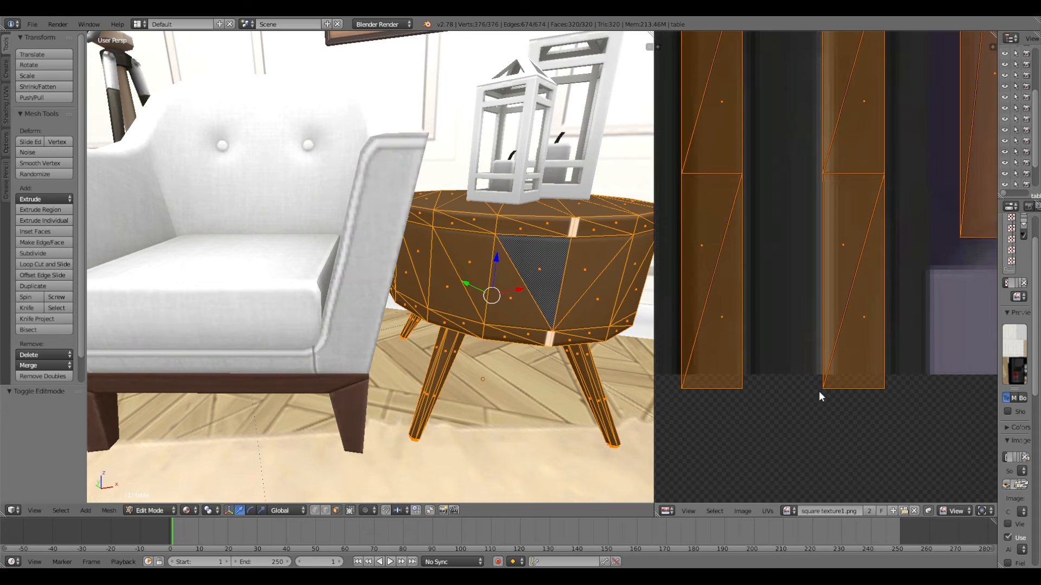
{"action": "scroll", "coordinate": [862, 357], "scroll_direction": "down", "scroll_amount": 5}
{"action": "middle_click_drag", "start_coordinate": [879, 236], "coordinate": [846, 349]}
{"action": "scroll", "coordinate": [867, 299], "scroll_direction": "down", "scroll_amount": 3}
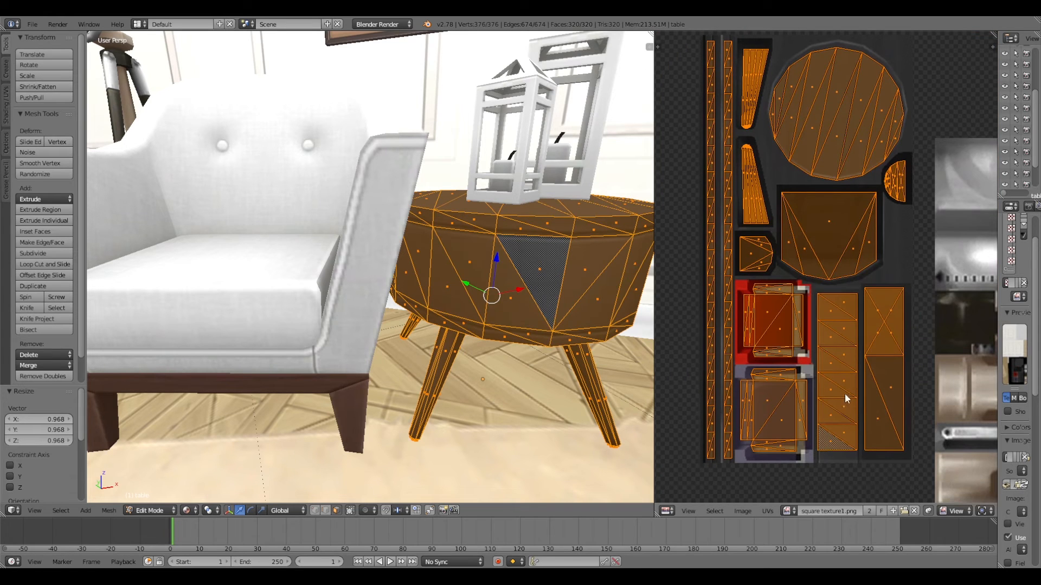
{"action": "key", "text": "g"}
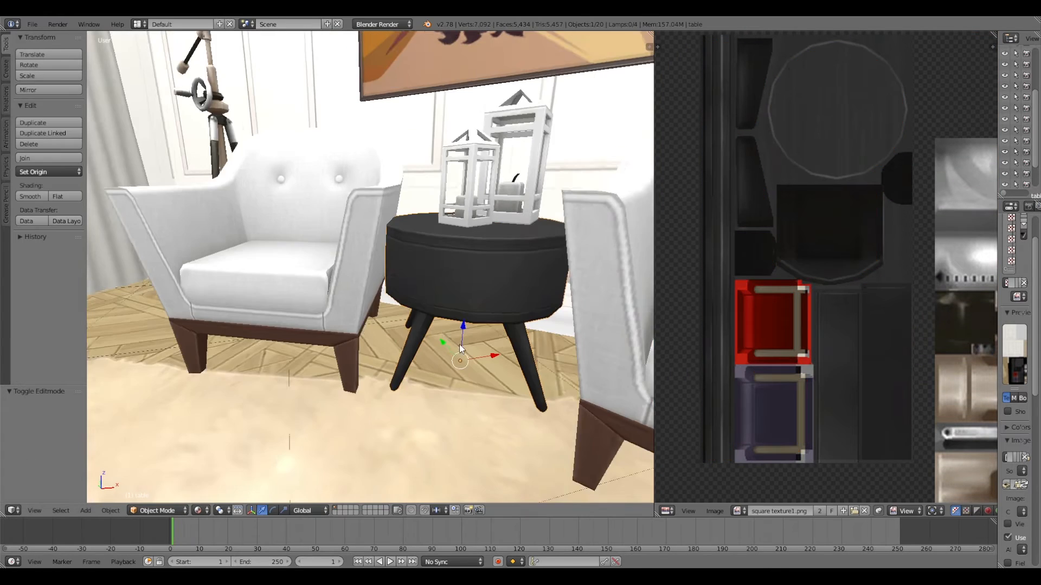
Step: Examine the retextured side table between the chairs from several angles, along with the full combined texture
{"action": "middle_click_drag", "start_coordinate": [460, 344], "coordinate": [449, 338]}
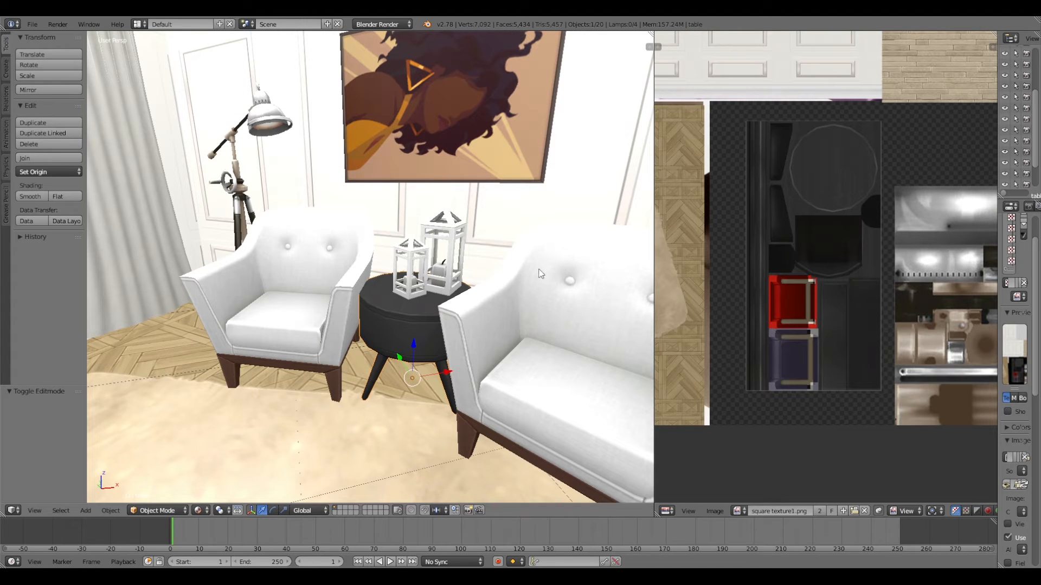
{"action": "scroll", "coordinate": [586, 347], "scroll_direction": "down", "scroll_amount": 2}
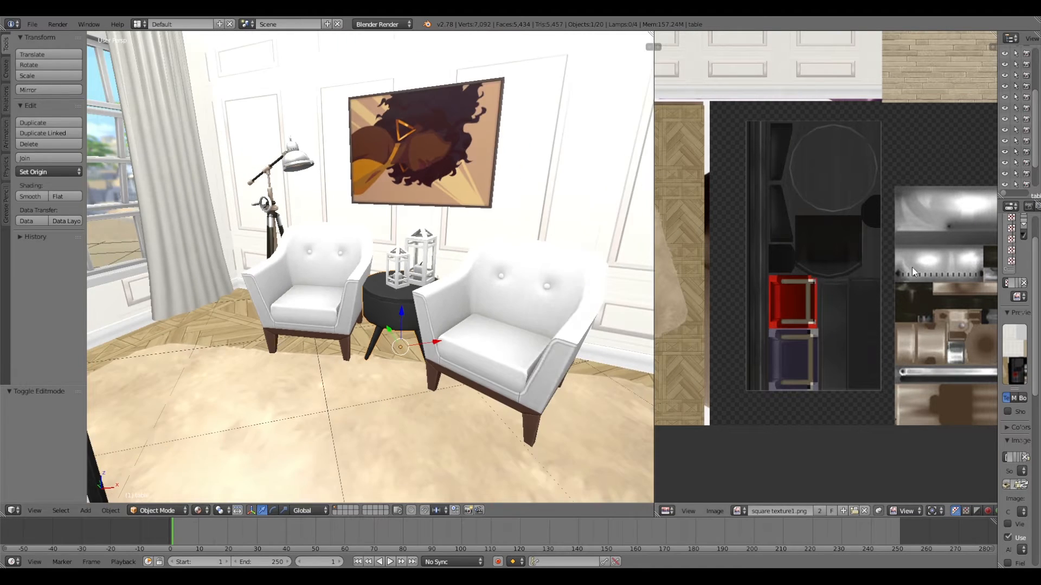
{"action": "middle_click_drag", "start_coordinate": [622, 302], "coordinate": [493, 294]}
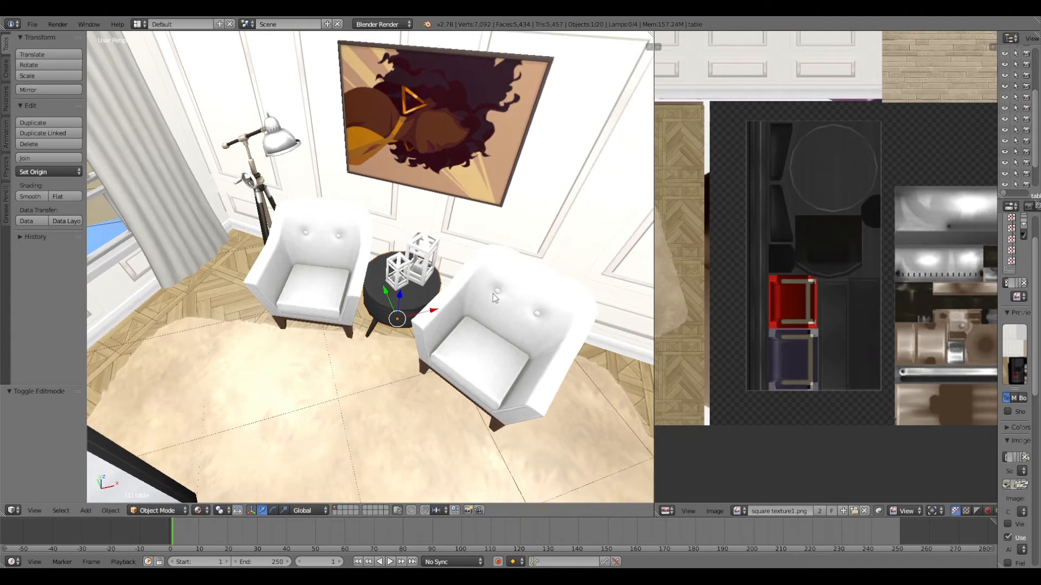
{"action": "scroll", "coordinate": [804, 293], "scroll_direction": "down", "scroll_amount": 2}
{"action": "scroll", "coordinate": [810, 326], "scroll_direction": "down", "scroll_amount": 2}
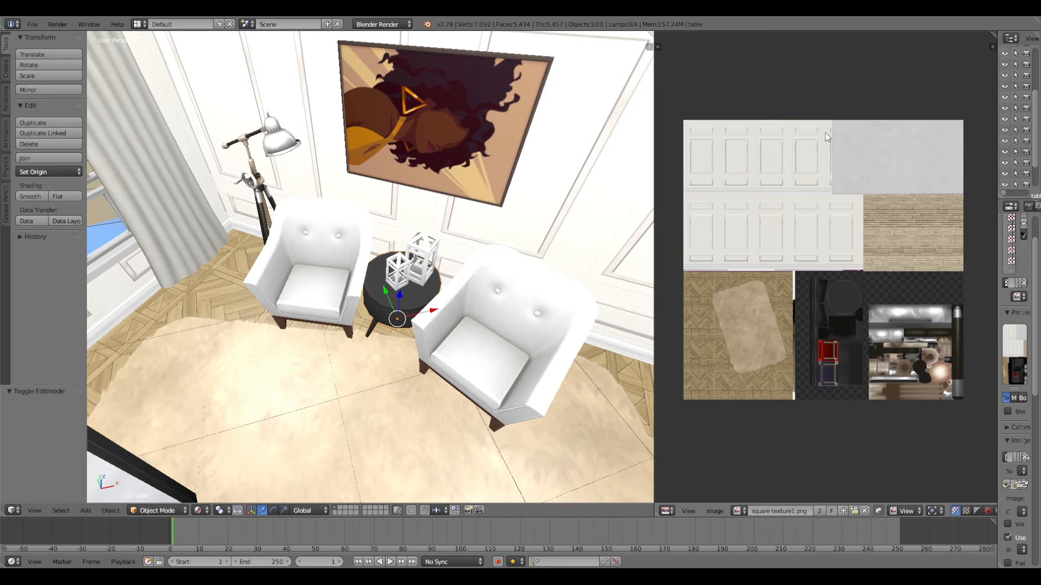
{"action": "scroll", "coordinate": [530, 317], "scroll_direction": "down", "scroll_amount": 2}
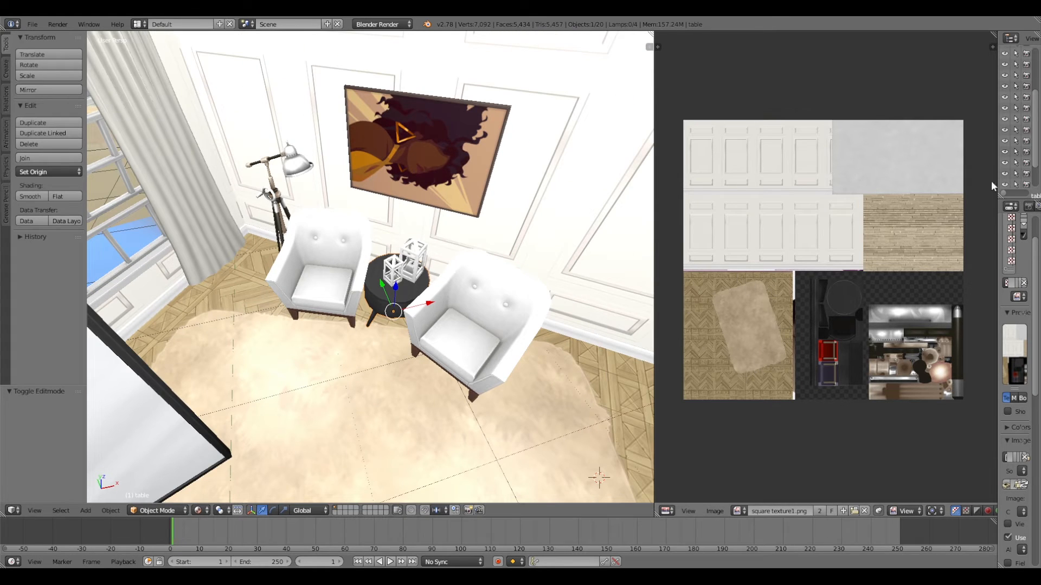
Step: Join the table and the room mesh into a single object
{"action": "left_click_drag", "start_coordinate": [997, 197], "coordinate": [861, 190]}
{"action": "left_click", "coordinate": [907, 158]}
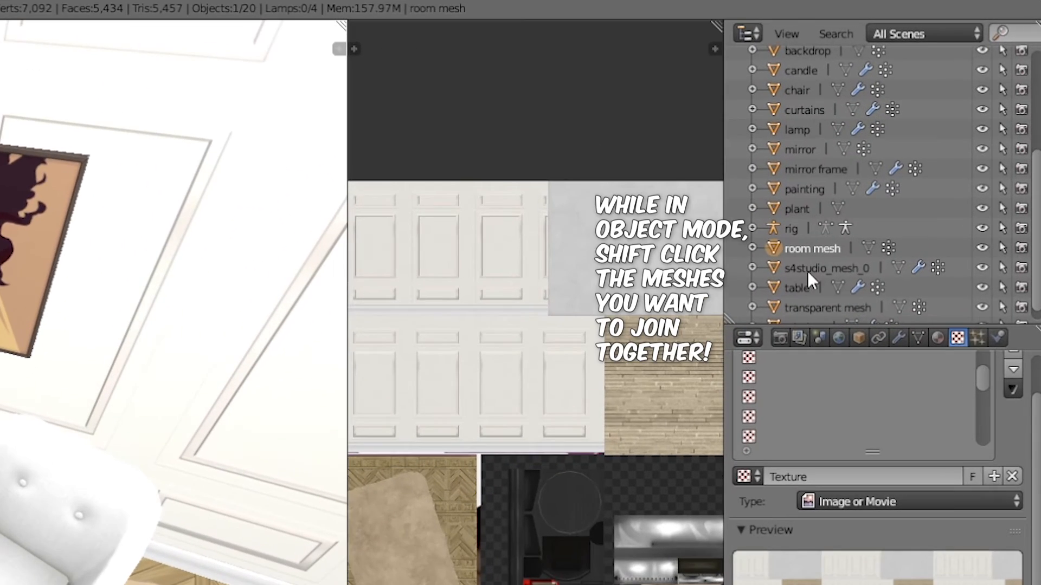
{"action": "left_click", "coordinate": [805, 287], "text": "shift"}
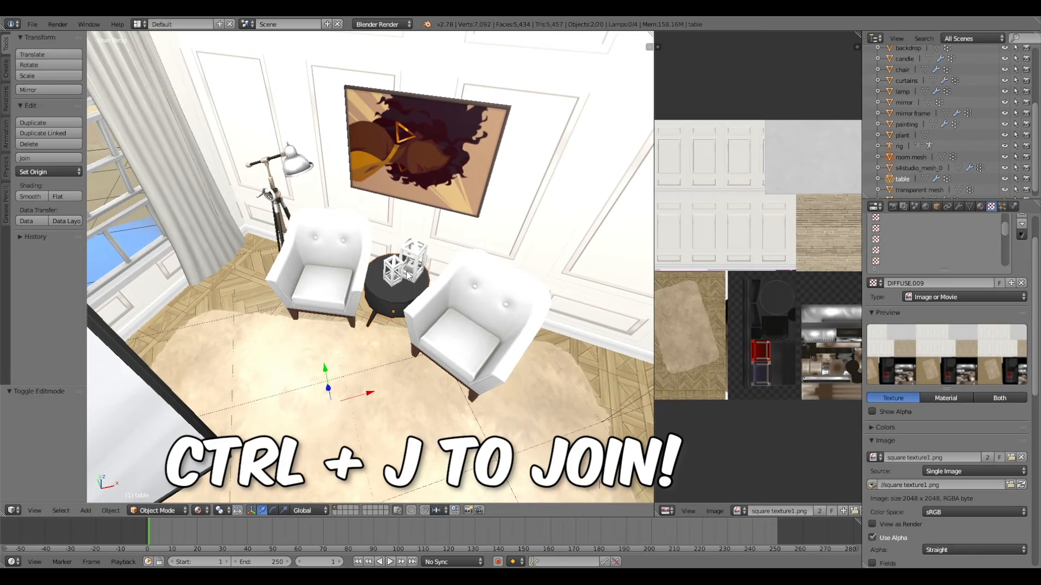
{"action": "key", "text": "ctrl+j"}
{"action": "middle_click_drag", "start_coordinate": [408, 274], "coordinate": [441, 261]}
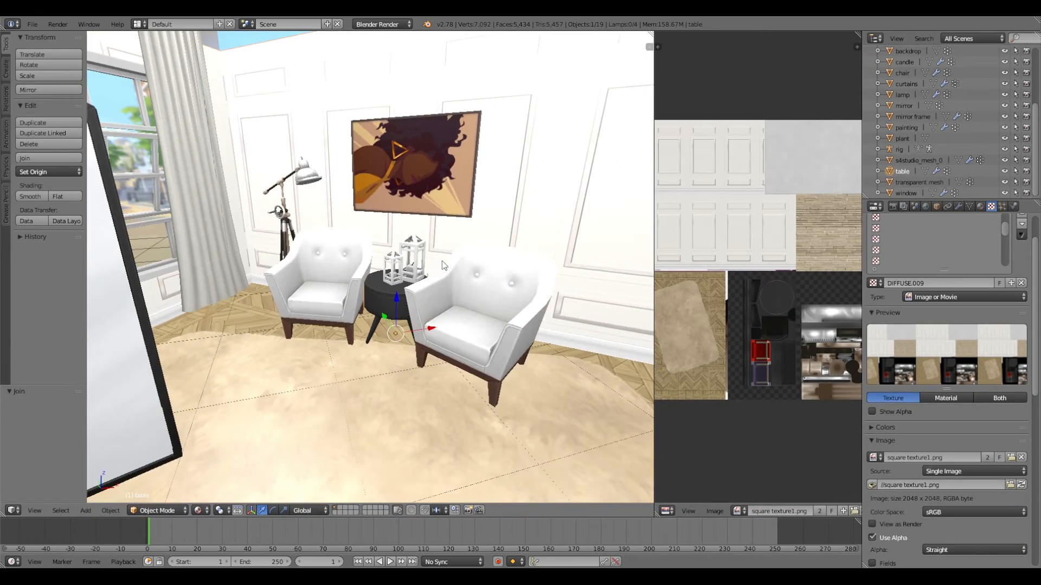
Step: Rename the joined room and table object as "room mesh"
{"action": "double_click", "coordinate": [908, 172]}
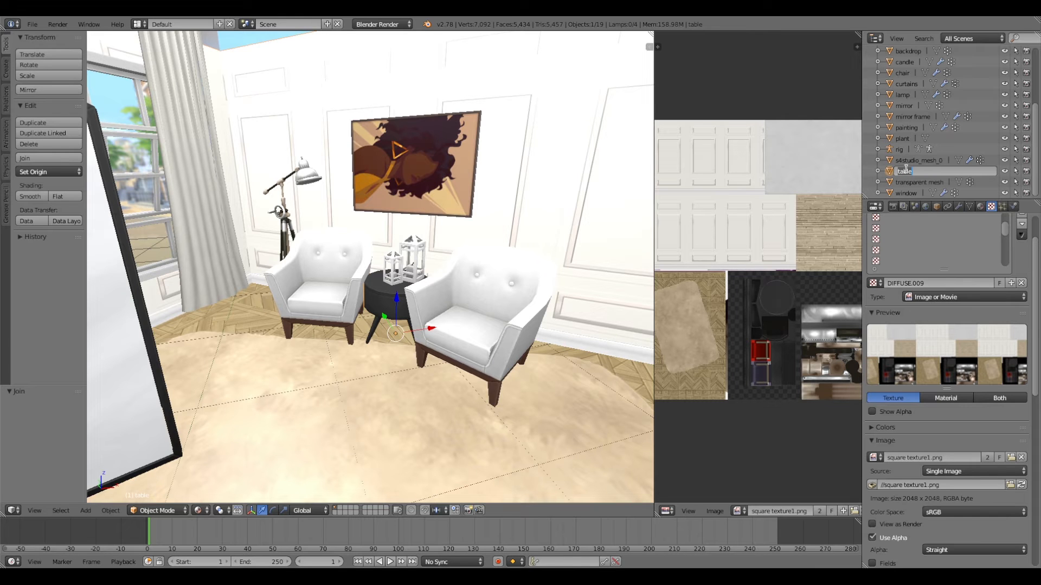
{"action": "type", "text": "room mesh"}
{"action": "key", "text": "Return"}
{"action": "key", "text": "Tab"}
{"action": "middle_click_drag", "start_coordinate": [380, 282], "coordinate": [426, 342]}
{"action": "scroll", "coordinate": [426, 363], "scroll_direction": "up", "scroll_amount": 4}
{"action": "key", "text": "Tab"}
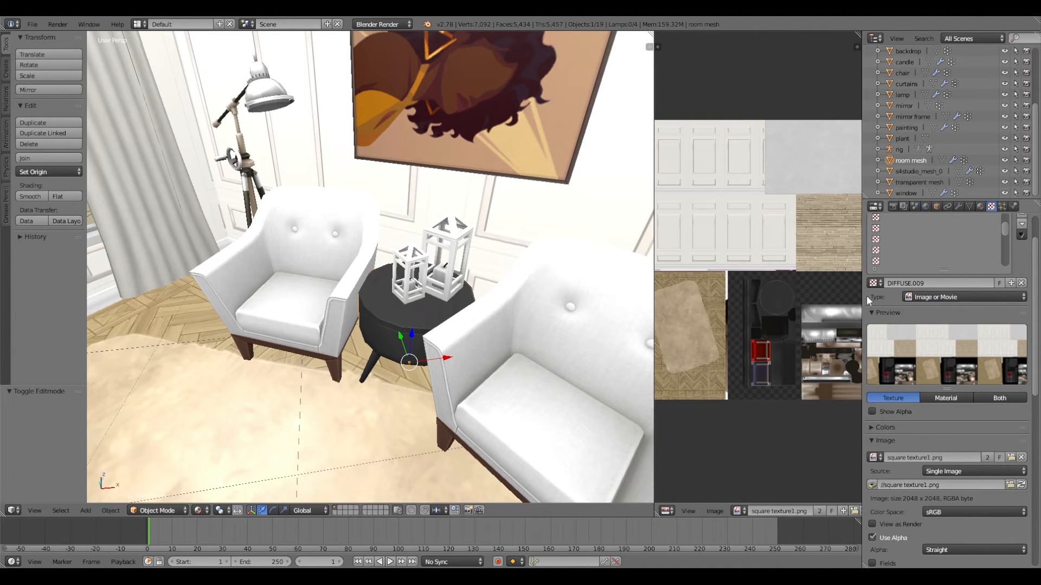
Step: Select all of the floor lamp's geometry in Edit Mode and set its texture image to square texture1.png
{"action": "left_click_drag", "start_coordinate": [864, 295], "coordinate": [947, 320]}
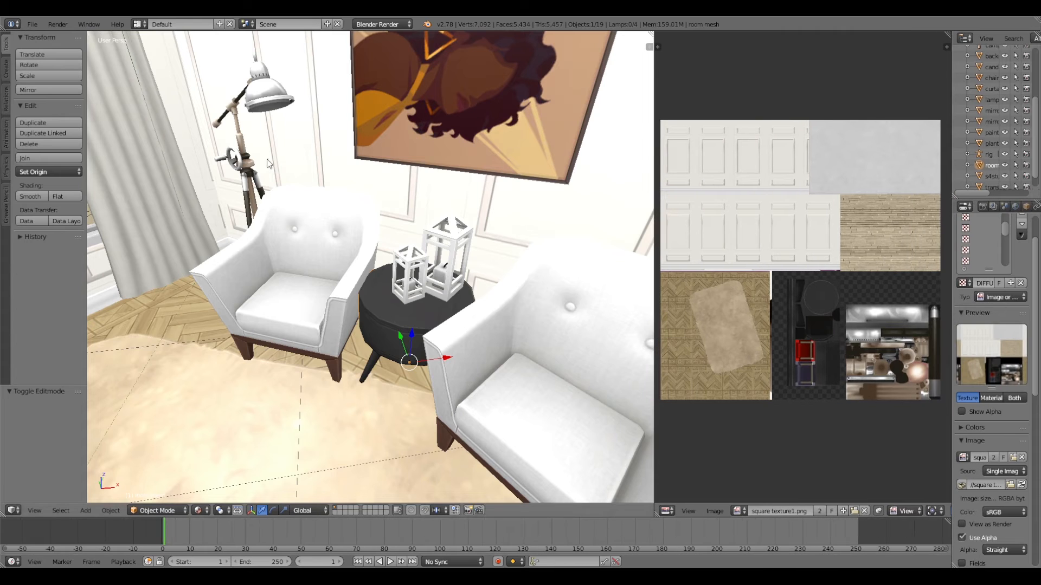
{"action": "right_click", "coordinate": [267, 110]}
{"action": "key", "text": "Tab"}
{"action": "key", "text": "a"}
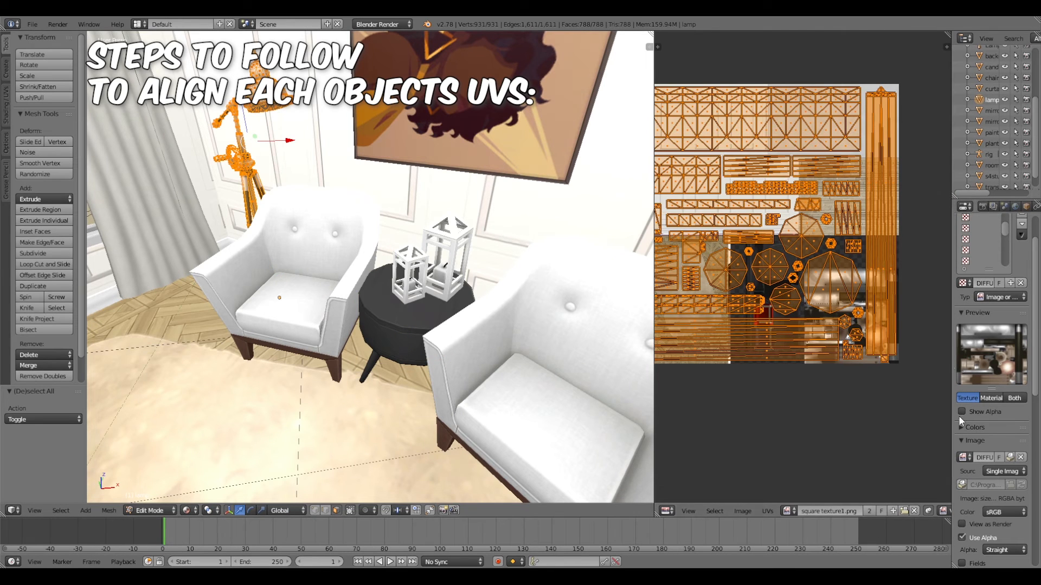
{"action": "left_click_drag", "start_coordinate": [952, 349], "coordinate": [844, 374]}
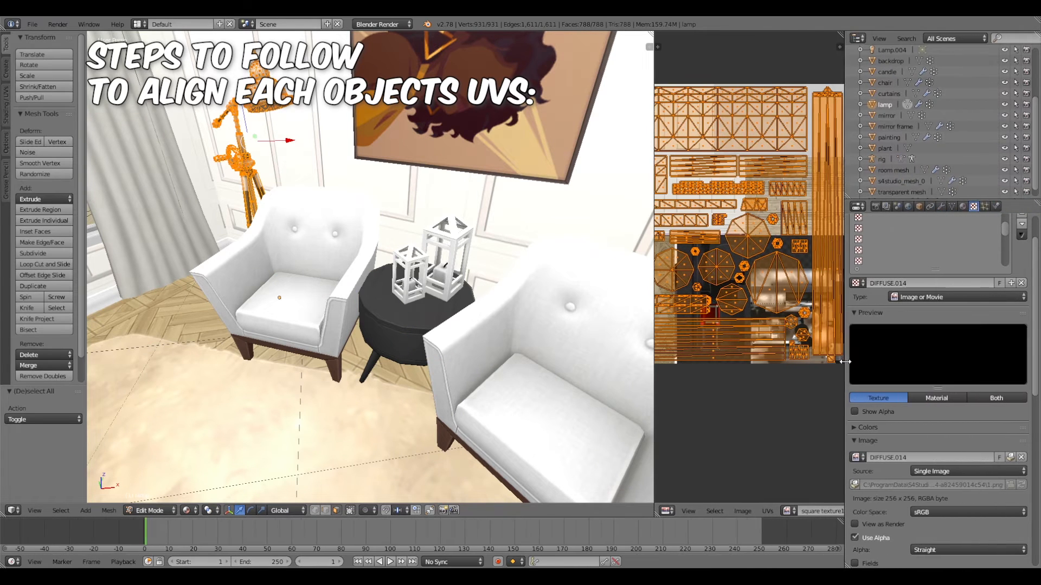
{"action": "left_click", "coordinate": [856, 456]}
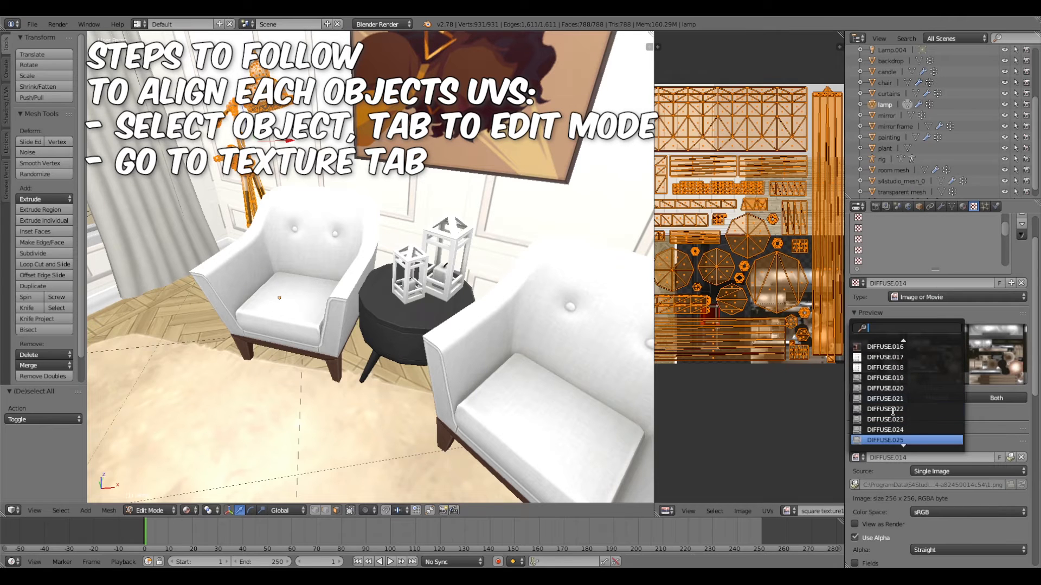
{"action": "left_click", "coordinate": [883, 440]}
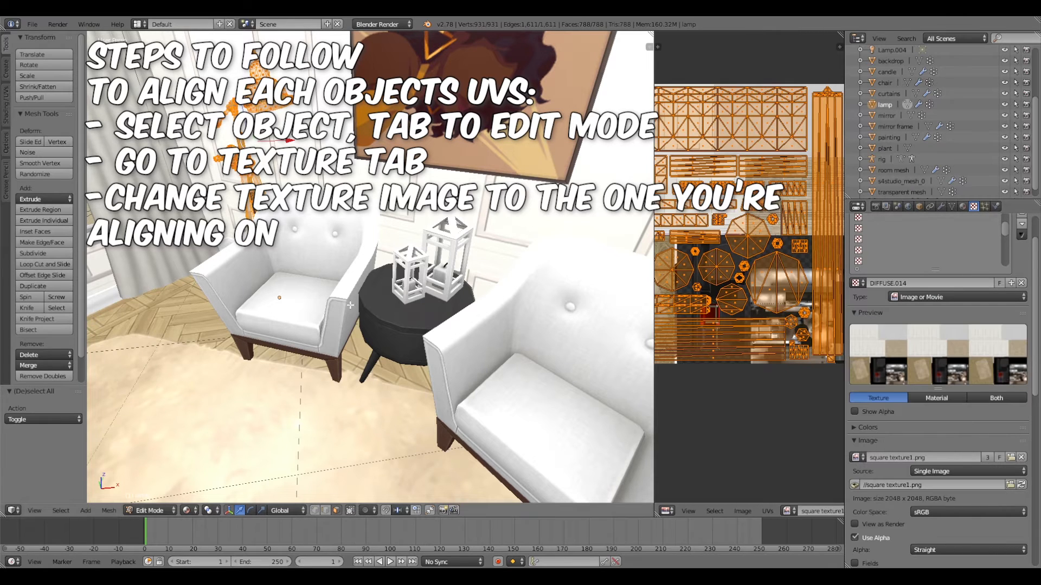
Step: Scale the lamp's UVs by 0.287 and move them by 0.330 in X and -0.339 in Y onto the lamp's texture area
{"action": "middle_click_drag", "start_coordinate": [359, 299], "coordinate": [366, 299]}
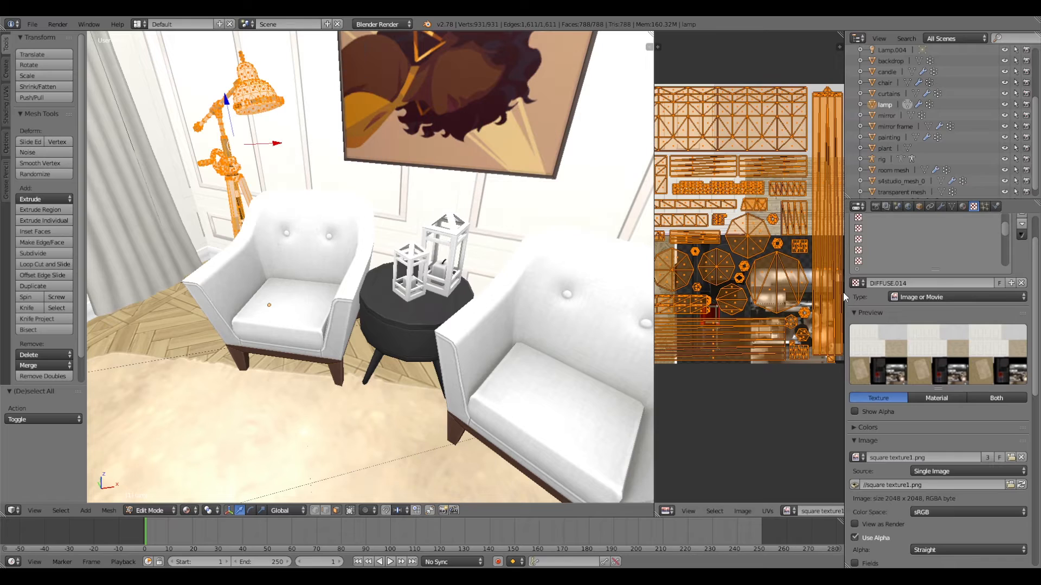
{"action": "left_click_drag", "start_coordinate": [844, 295], "coordinate": [1007, 293]}
{"action": "scroll", "coordinate": [851, 301], "scroll_direction": "up", "scroll_amount": 1}
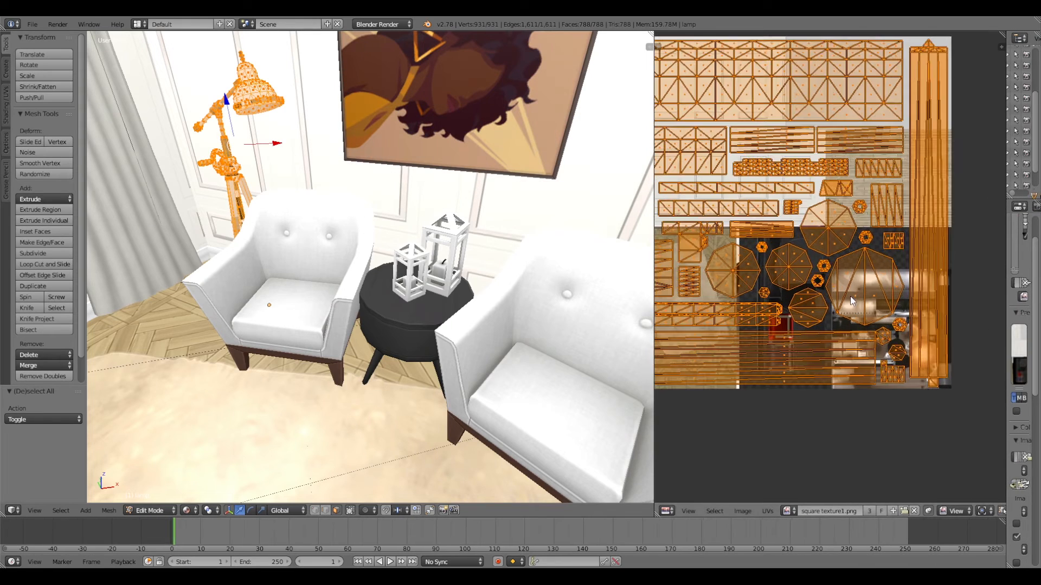
{"action": "key", "text": "s"}
{"action": "left_click", "coordinate": [829, 258]}
{"action": "key", "text": "g"}
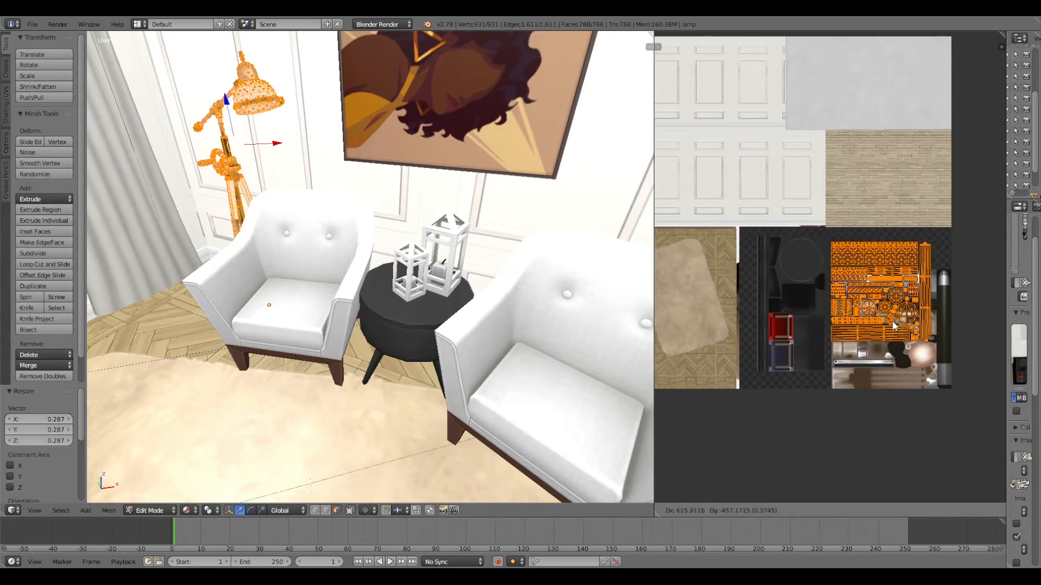
{"action": "left_click", "coordinate": [904, 378]}
{"action": "scroll", "coordinate": [867, 352], "scroll_direction": "up", "scroll_amount": 3}
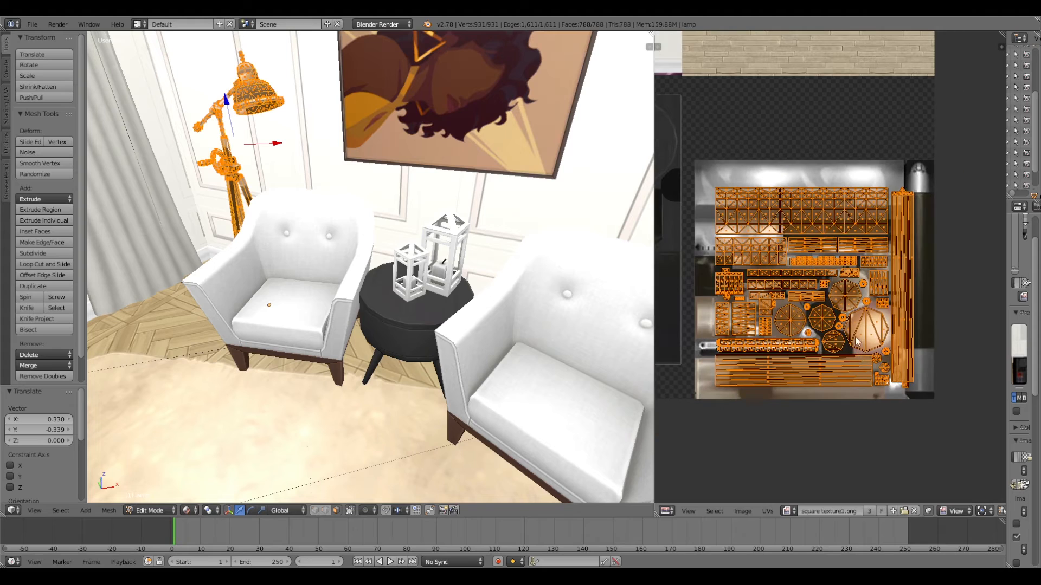
Step: Rescale the lamp's UVs by 0.884 and 1.121, and move them to line up with the lamp texture's parts
{"action": "key", "text": "s"}
{"action": "left_click", "coordinate": [839, 377]}
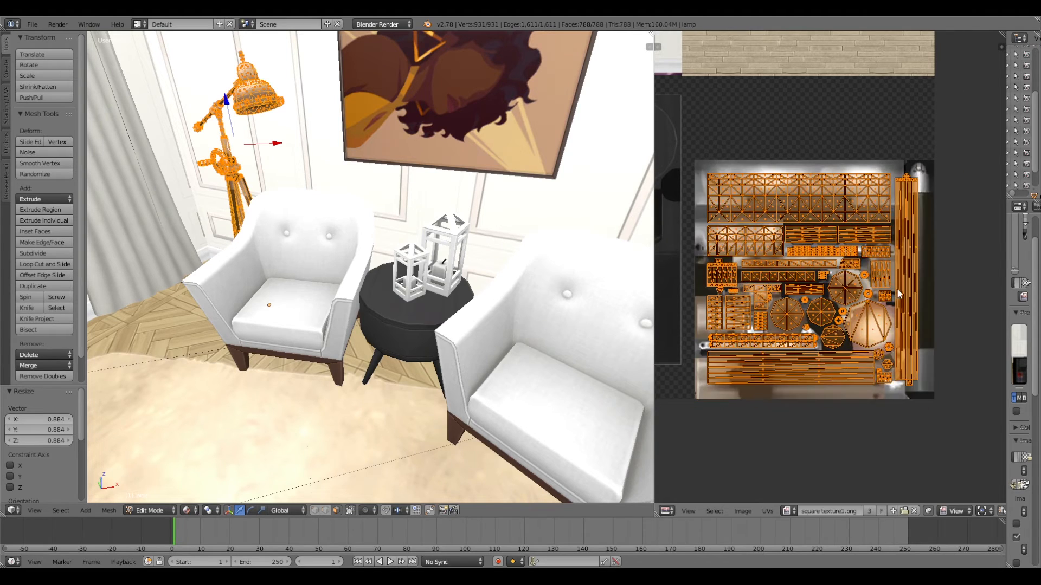
{"action": "scroll", "coordinate": [835, 379], "scroll_direction": "up", "scroll_amount": 4}
{"action": "scroll", "coordinate": [834, 379], "scroll_direction": "down", "scroll_amount": 4}
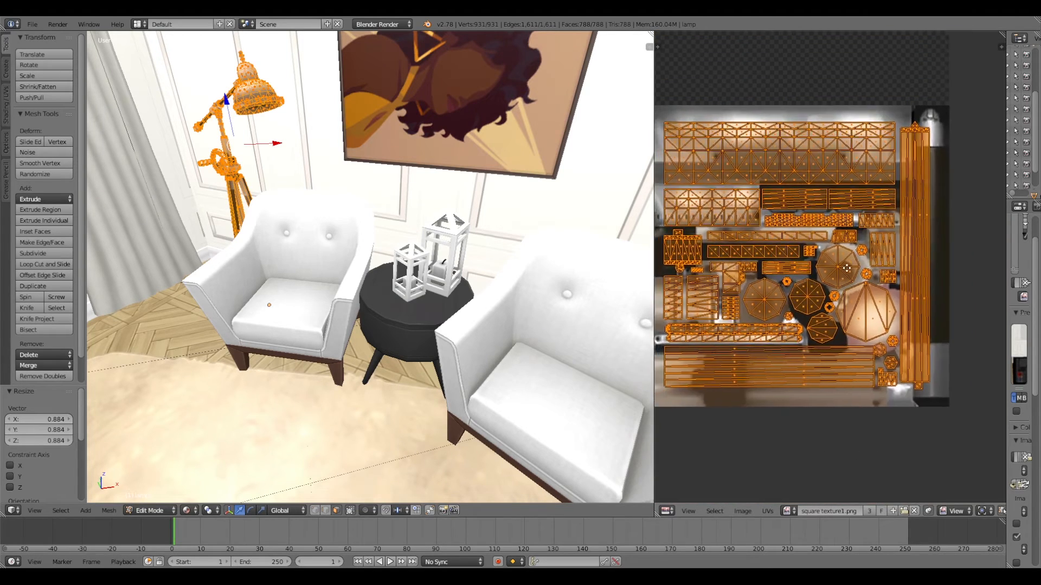
{"action": "scroll", "coordinate": [840, 326], "scroll_direction": "up", "scroll_amount": 2}
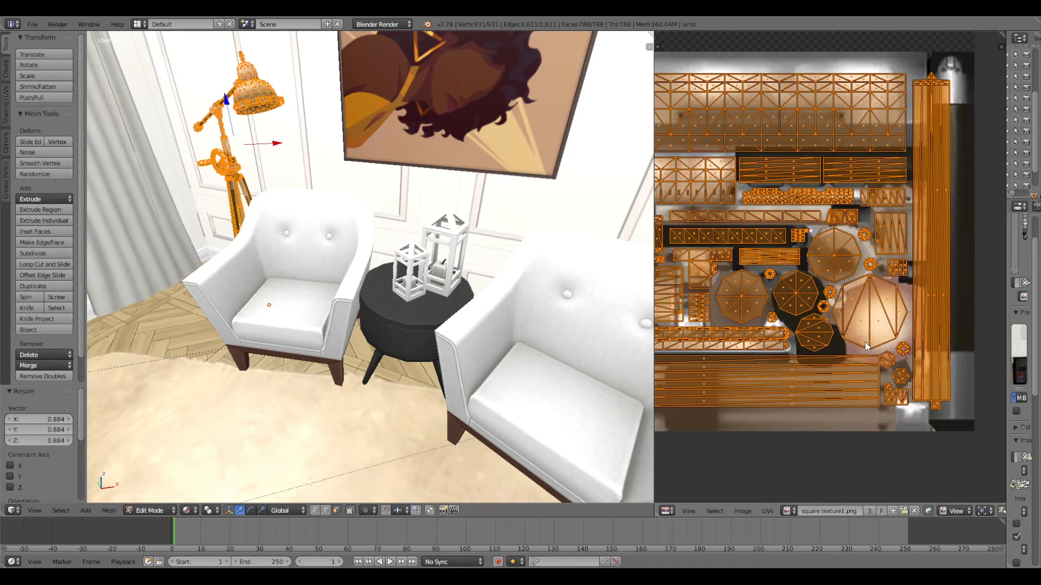
{"action": "key", "text": "s"}
{"action": "left_click", "coordinate": [869, 337]}
{"action": "scroll", "coordinate": [865, 328], "scroll_direction": "down", "scroll_amount": 1}
{"action": "middle_click_drag", "start_coordinate": [851, 322], "coordinate": [887, 329]}
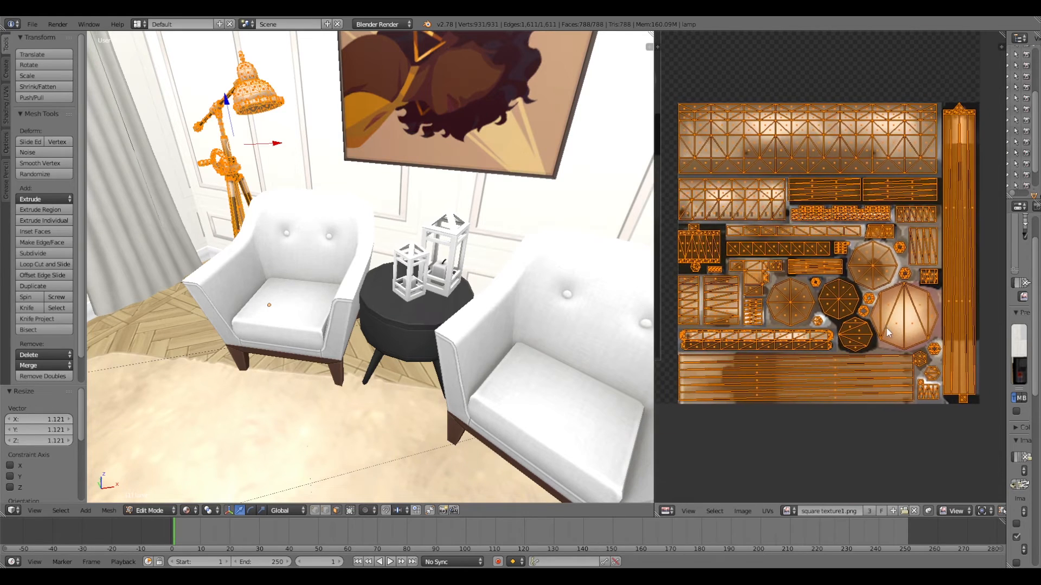
{"action": "key", "text": "g"}
{"action": "left_click", "coordinate": [887, 327]}
{"action": "key", "text": "Tab"}
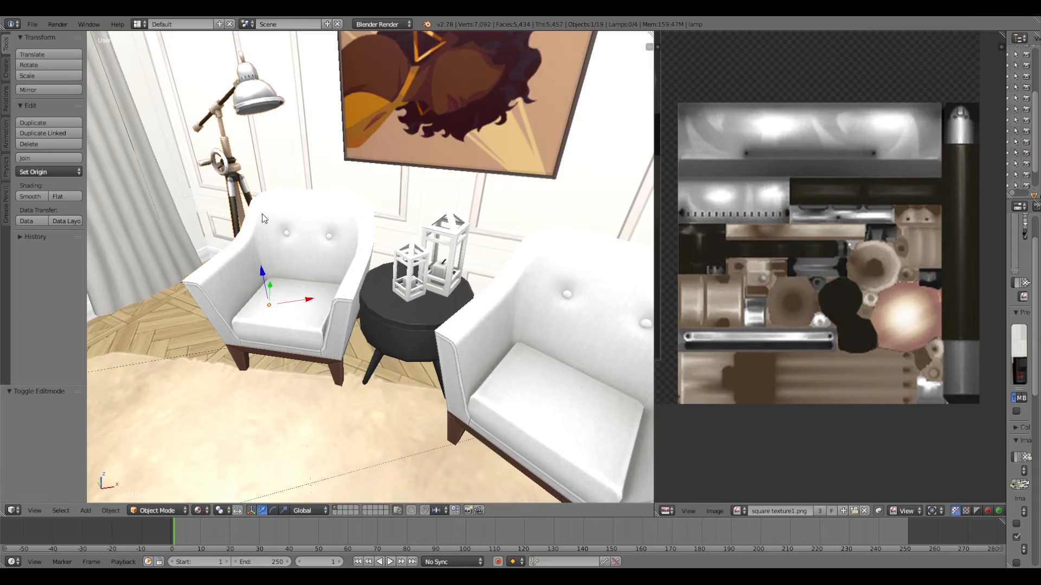
Step: Shrink the lamp's UVs very slightly to keep them inside the lamp texture, and check the lamp up close
{"action": "middle_click_drag", "start_coordinate": [262, 214], "coordinate": [430, 300]}
{"action": "scroll", "coordinate": [453, 309], "scroll_direction": "up", "scroll_amount": 2}
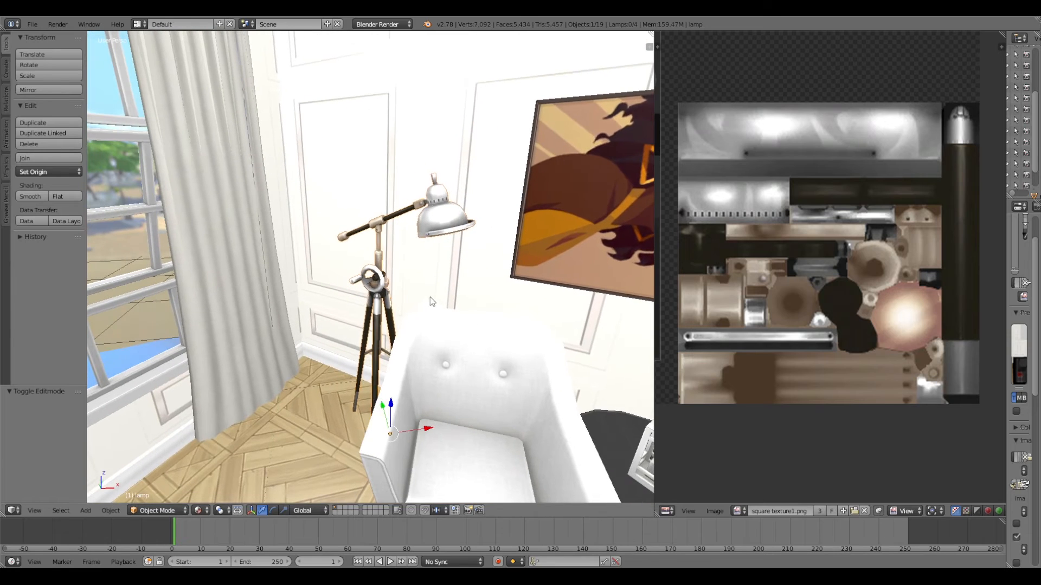
{"action": "key", "text": "Tab"}
{"action": "scroll", "coordinate": [791, 323], "scroll_direction": "up", "scroll_amount": 1}
{"action": "key", "text": "s"}
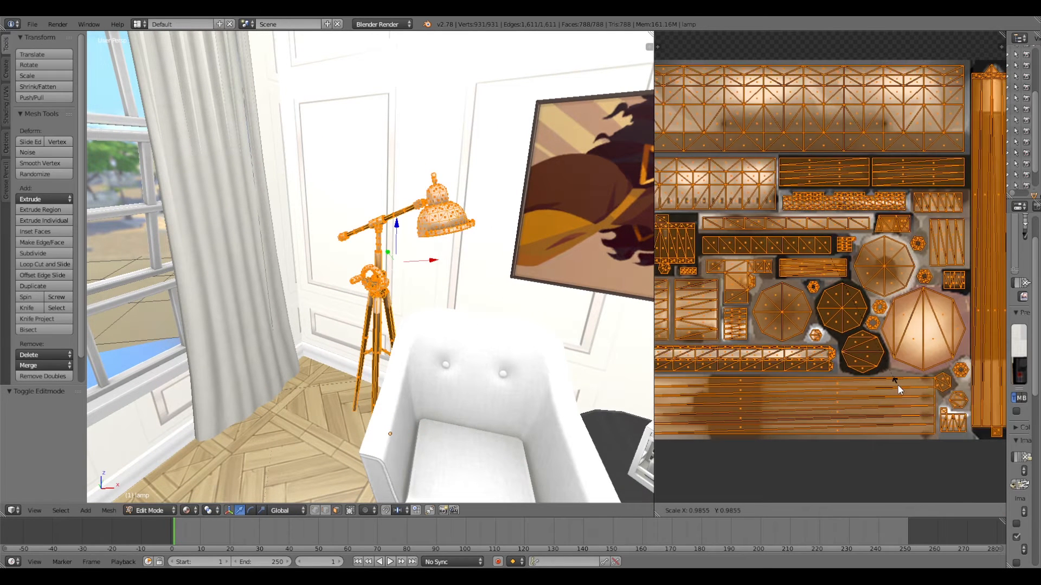
{"action": "left_click", "coordinate": [899, 384]}
{"action": "key", "text": "Tab"}
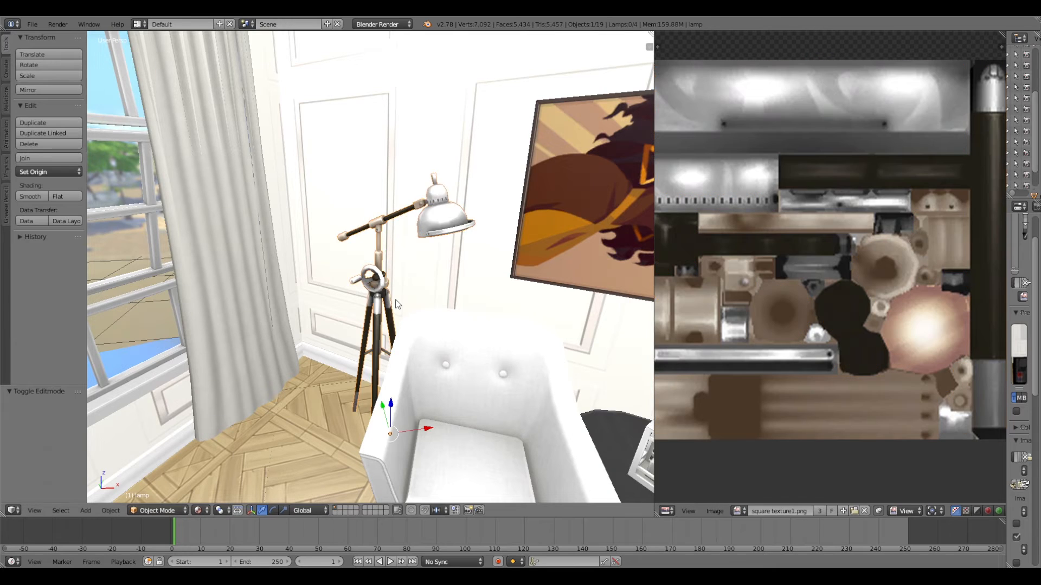
{"action": "middle_click_drag", "start_coordinate": [395, 299], "coordinate": [427, 283]}
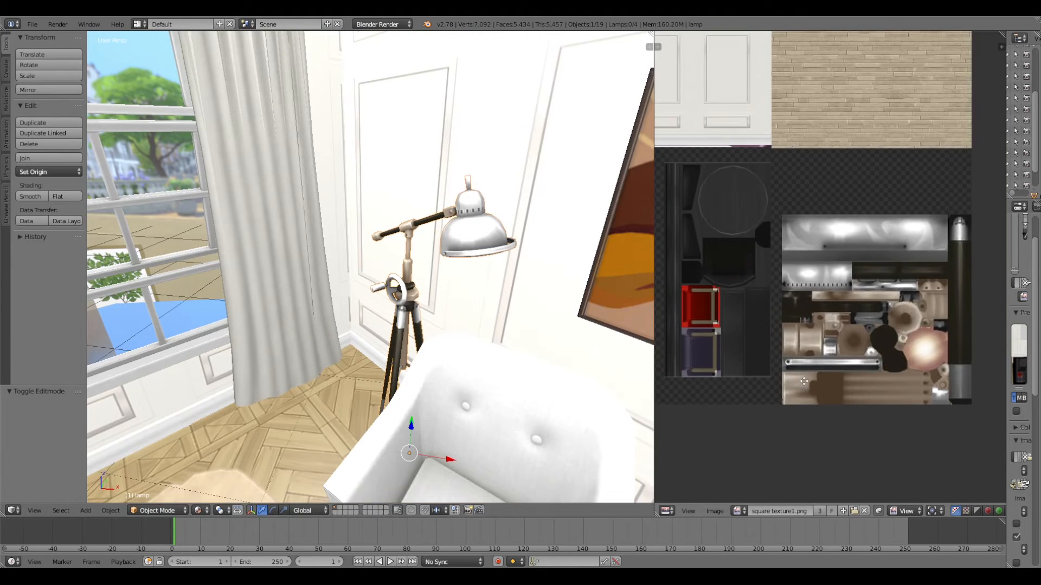
{"action": "key", "text": "Tab"}
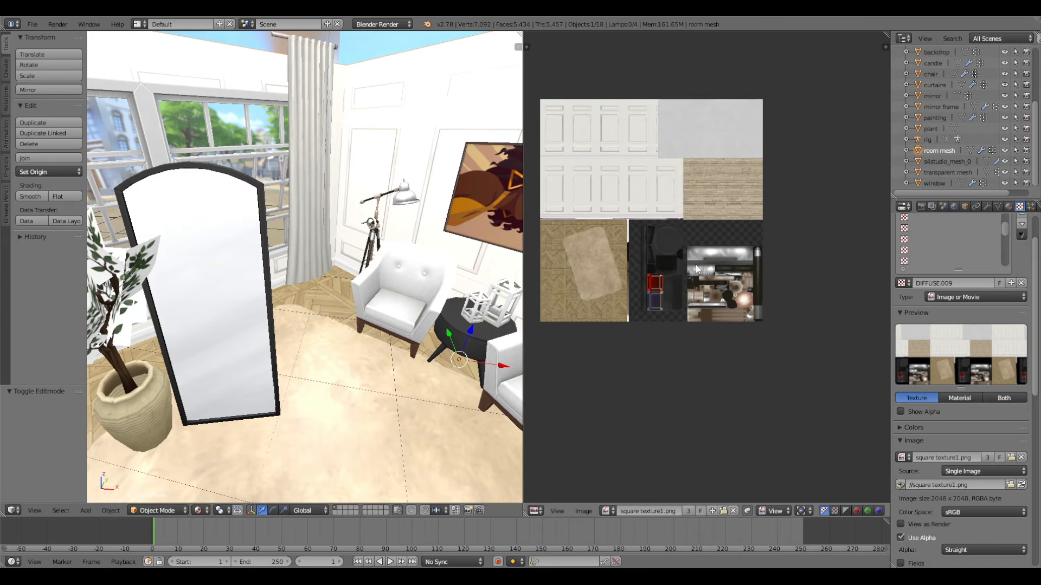
{"action": "middle_click_drag", "start_coordinate": [696, 269], "coordinate": [735, 327]}
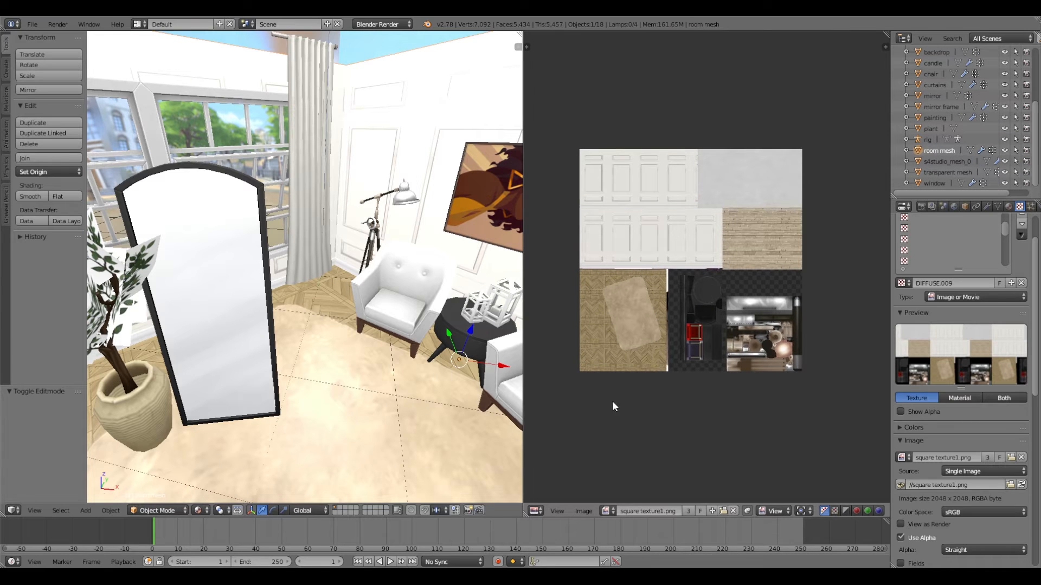
{"action": "left_click", "coordinate": [606, 511]}
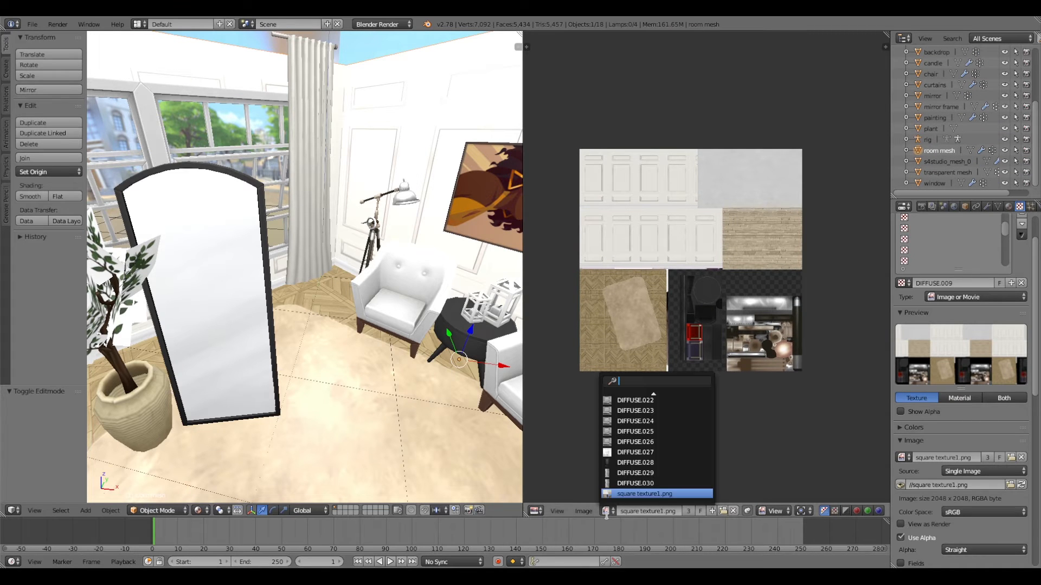
{"action": "left_click", "coordinate": [606, 515]}
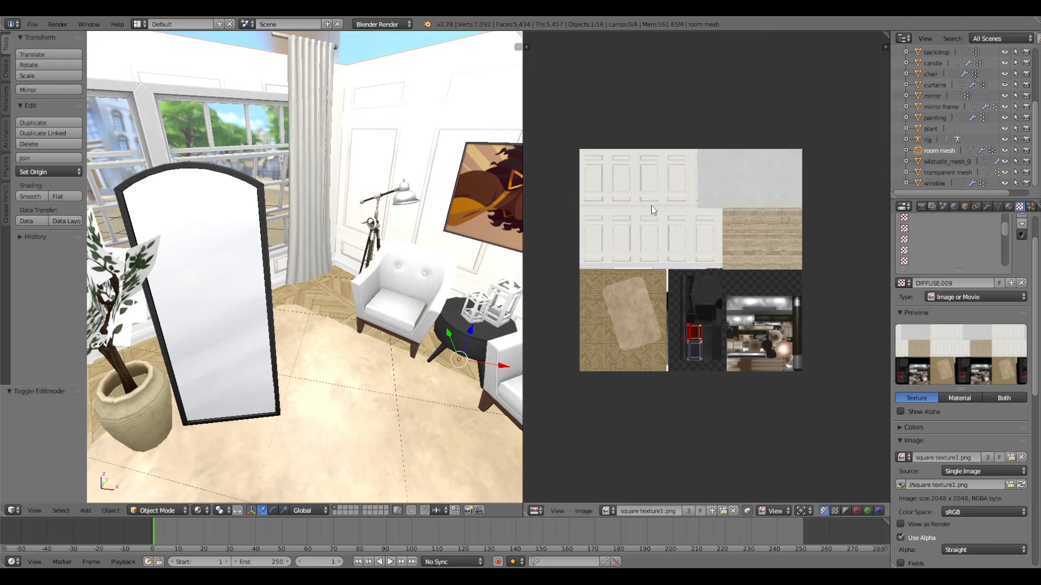
Step: Give the transparent mesh a second material slot with a new material and a new Image or Movie texture
{"action": "left_click", "coordinate": [951, 172]}
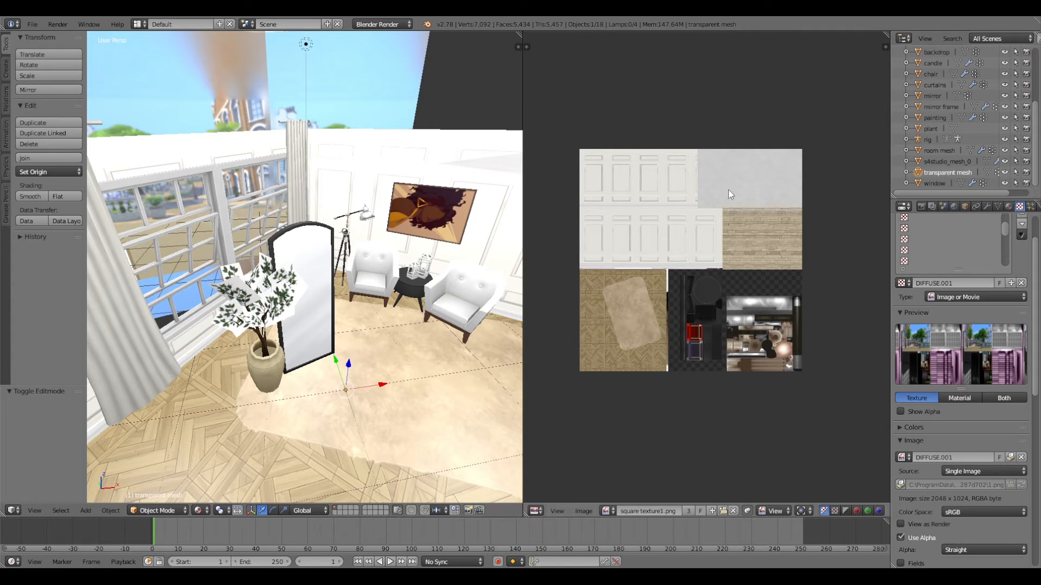
{"action": "left_click", "coordinate": [1009, 207]}
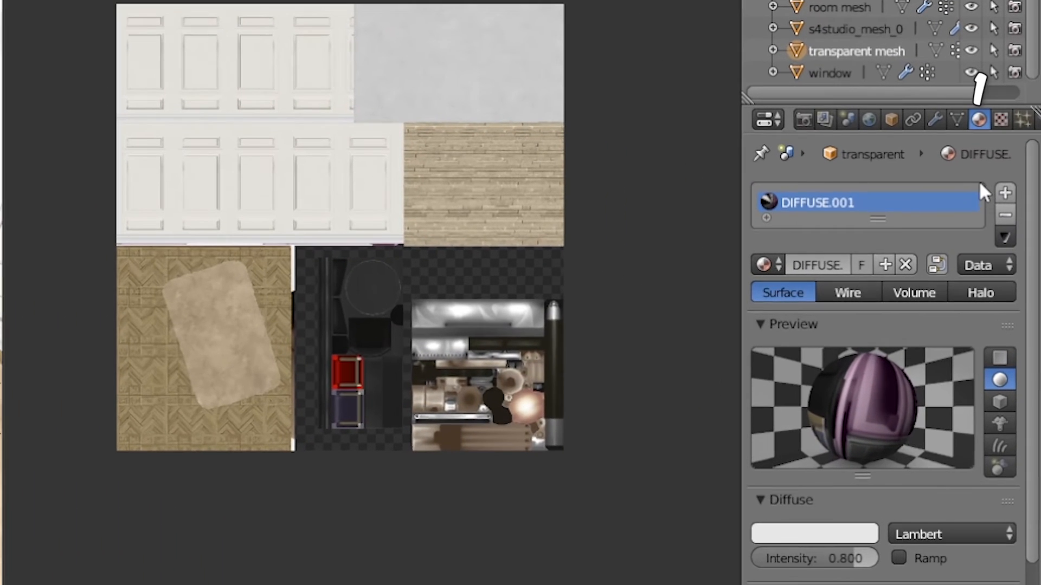
{"action": "left_click", "coordinate": [1005, 193]}
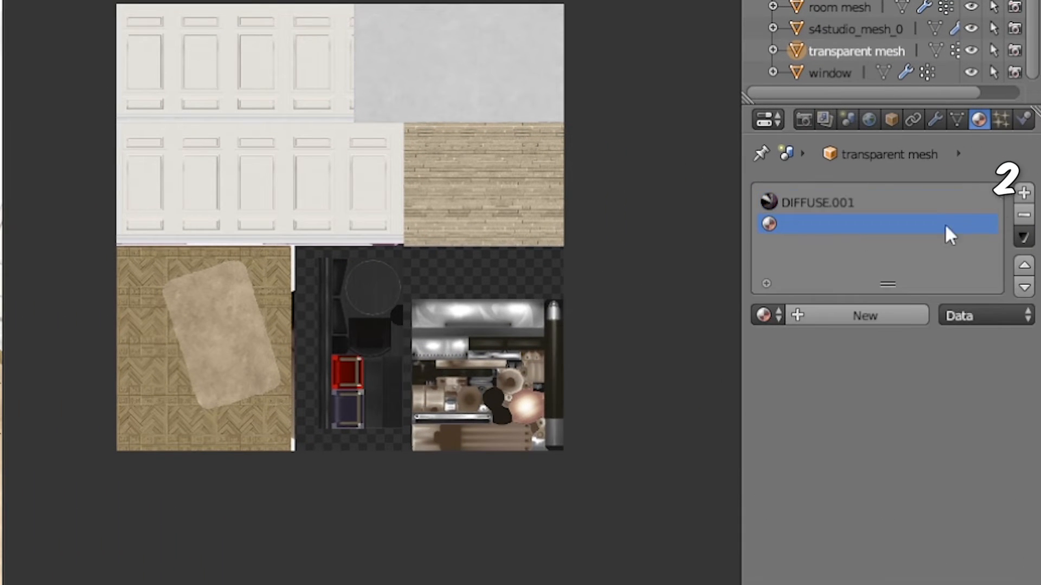
{"action": "left_click", "coordinate": [827, 312]}
{"action": "left_click", "coordinate": [999, 121]}
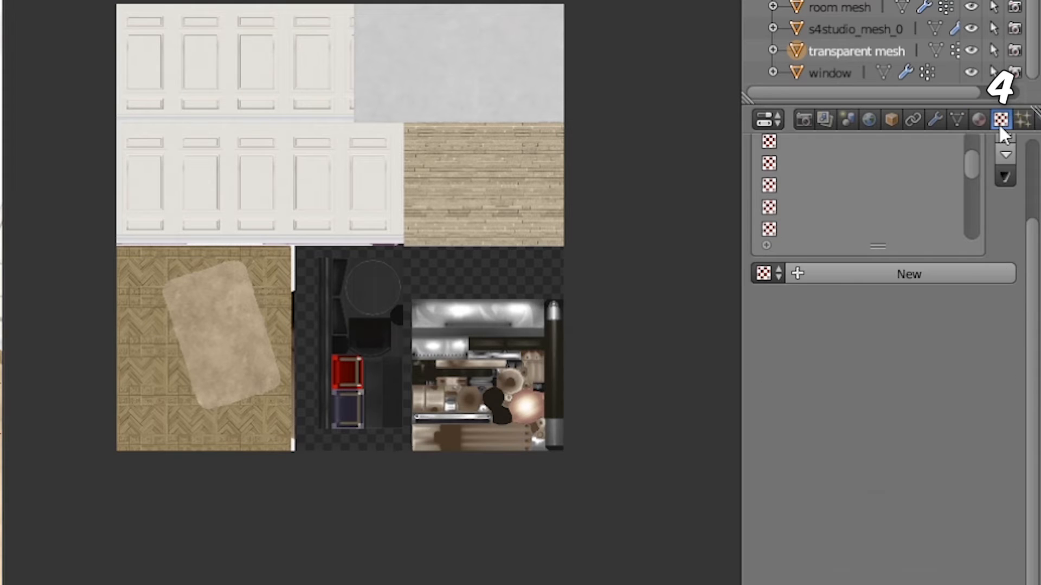
{"action": "left_click", "coordinate": [829, 275]}
{"action": "left_click", "coordinate": [765, 397]}
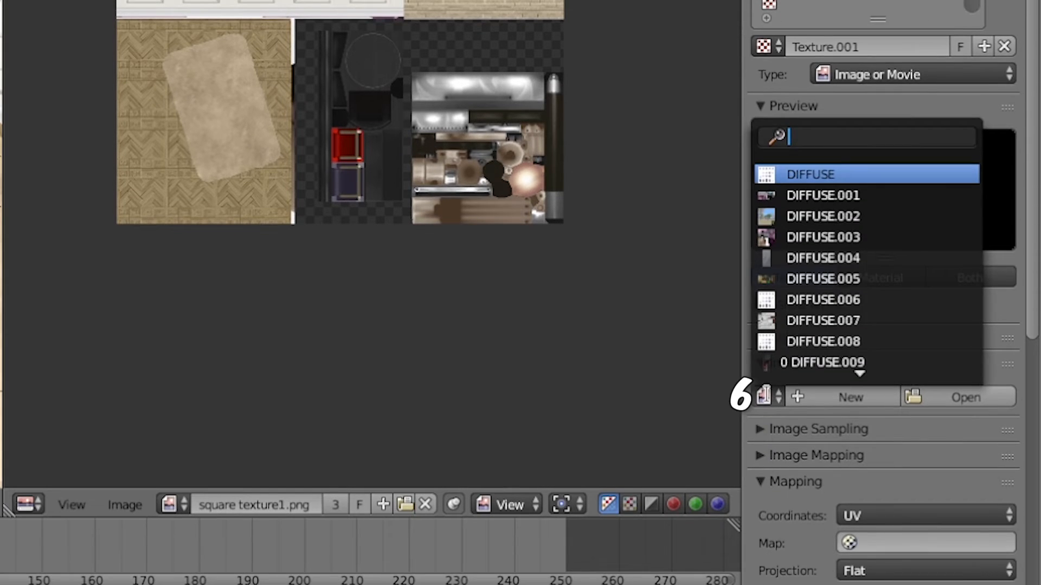
{"action": "left_click", "coordinate": [790, 399]}
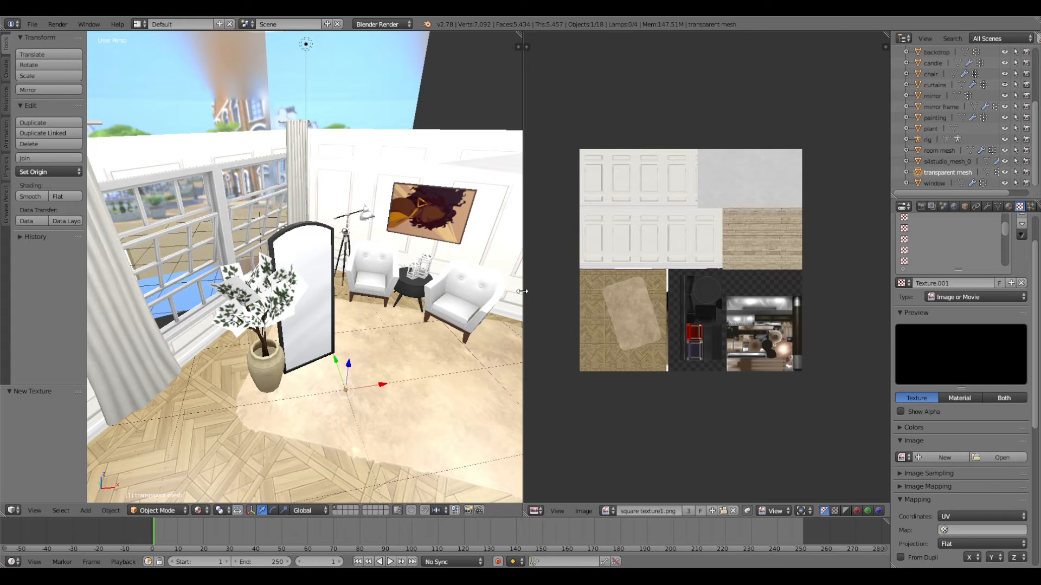
Step: Add a second material slot with a new material to the plant
{"action": "right_click", "coordinate": [378, 269]}
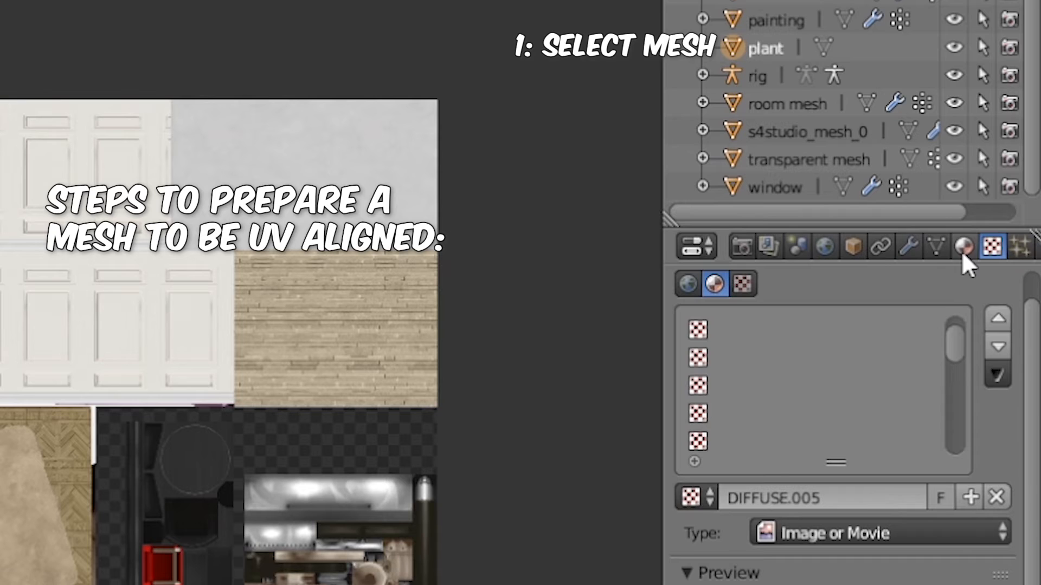
{"action": "left_click", "coordinate": [964, 248]}
{"action": "left_click", "coordinate": [998, 340]}
{"action": "left_click", "coordinate": [770, 496]}
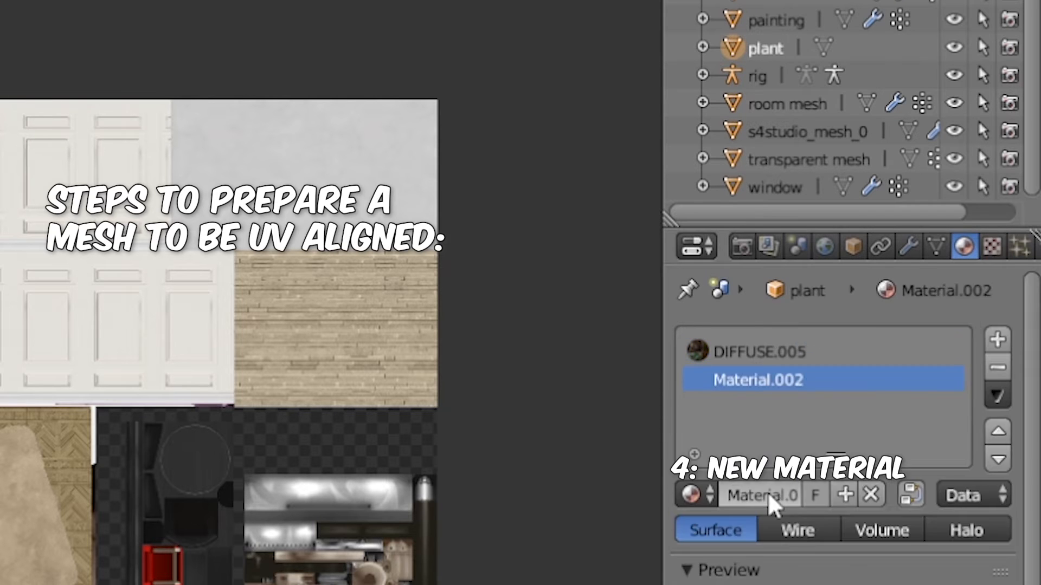
Step: Give the plant's new material an Image or Movie texture and load long texture1.png into it
{"action": "left_click", "coordinate": [991, 246]}
{"action": "left_click", "coordinate": [775, 496]}
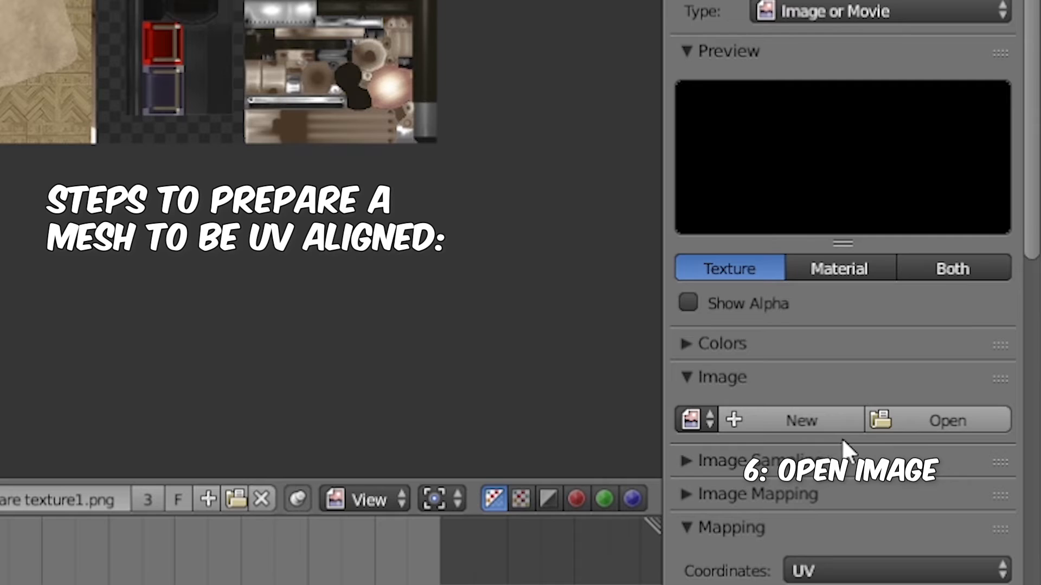
{"action": "left_click", "coordinate": [940, 520]}
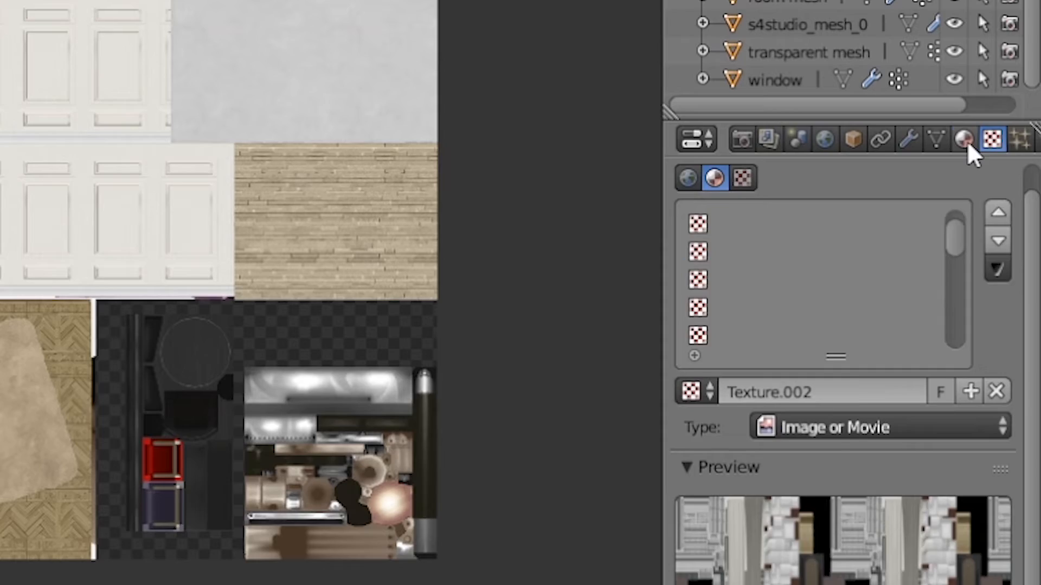
Step: Assign Material.002 to the plant's entire geometry in Edit Mode
{"action": "left_click", "coordinate": [965, 145]}
{"action": "key", "text": "Tab"}
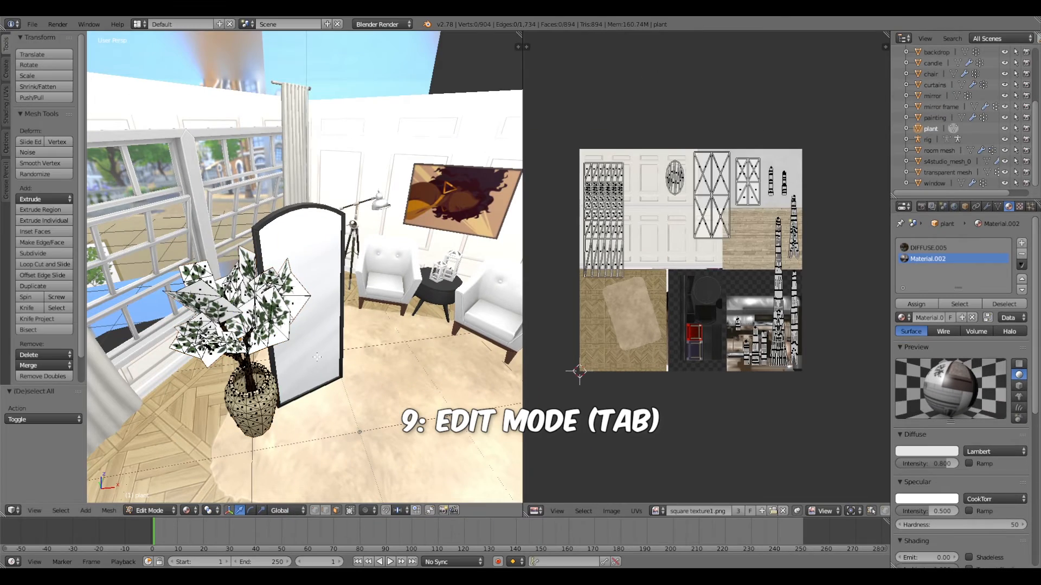
{"action": "key", "text": "a"}
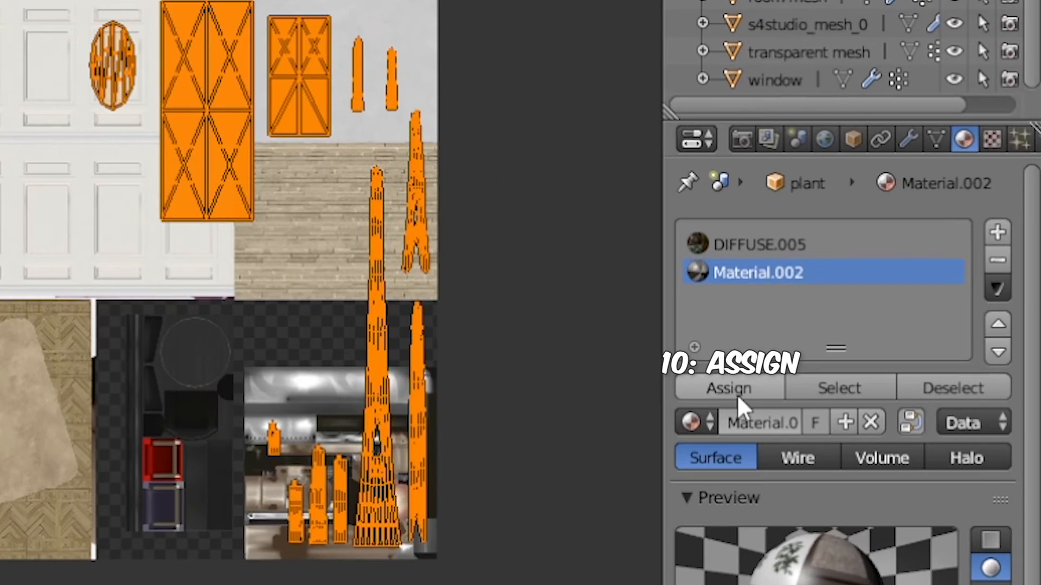
{"action": "left_click", "coordinate": [916, 304]}
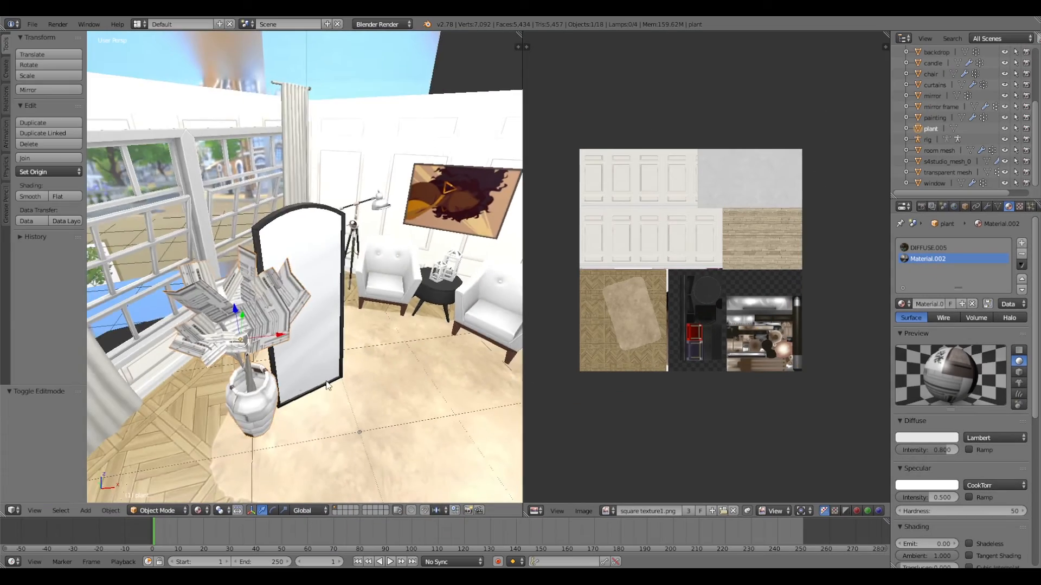
Step: Display long texture1.png behind the plant's UVs in the UV editor
{"action": "middle_click_drag", "start_coordinate": [309, 396], "coordinate": [331, 367]}
{"action": "scroll", "coordinate": [331, 368], "scroll_direction": "up", "scroll_amount": 2}
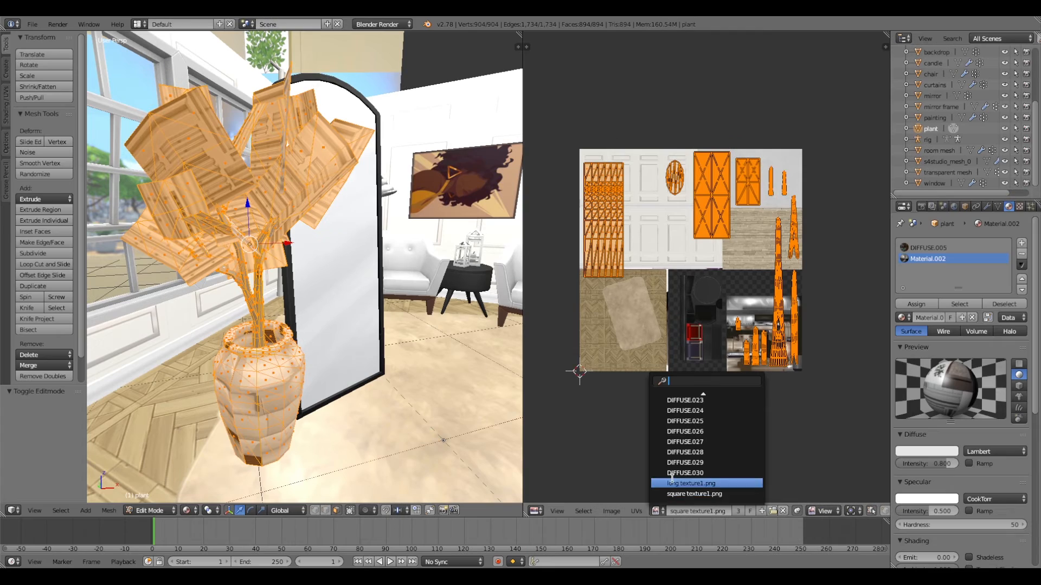
{"action": "left_click", "coordinate": [697, 488]}
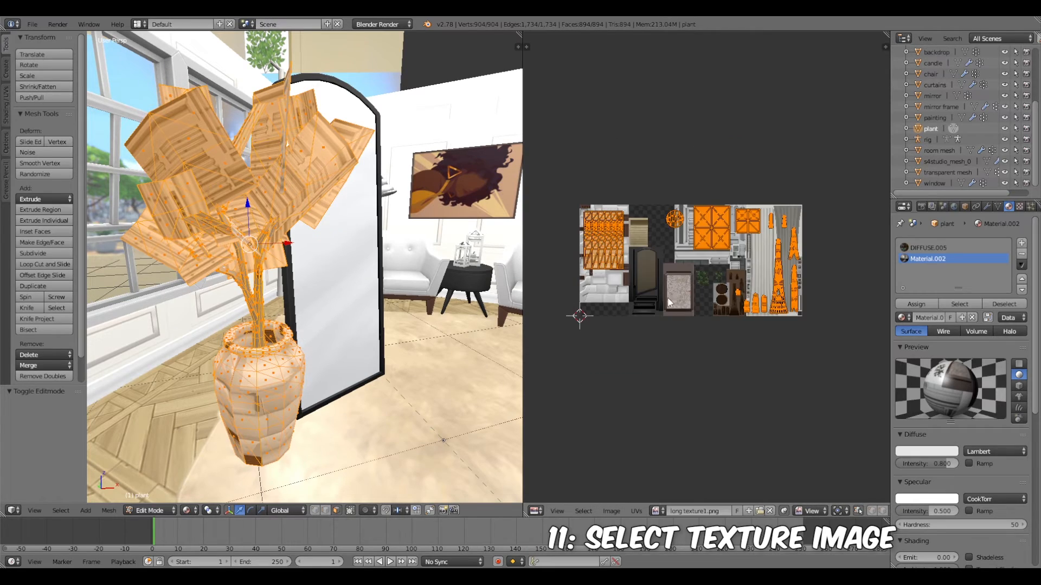
{"action": "scroll", "coordinate": [711, 249], "scroll_direction": "up", "scroll_amount": 2}
Step: Select the UVs of the plant's leaves and branches, scale them by 0.355, and move them toward the plant textures
{"action": "key", "text": "a"}
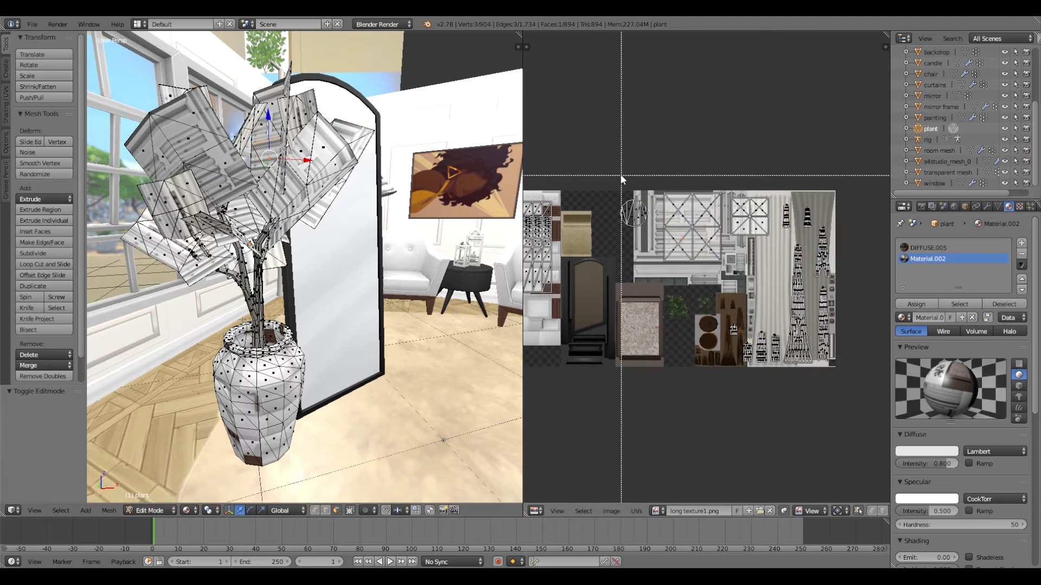
{"action": "key", "text": "b"}
{"action": "left_click_drag", "start_coordinate": [620, 174], "coordinate": [759, 388]}
{"action": "key", "text": "s"}
{"action": "left_click", "coordinate": [800, 347]}
{"action": "key", "text": "g"}
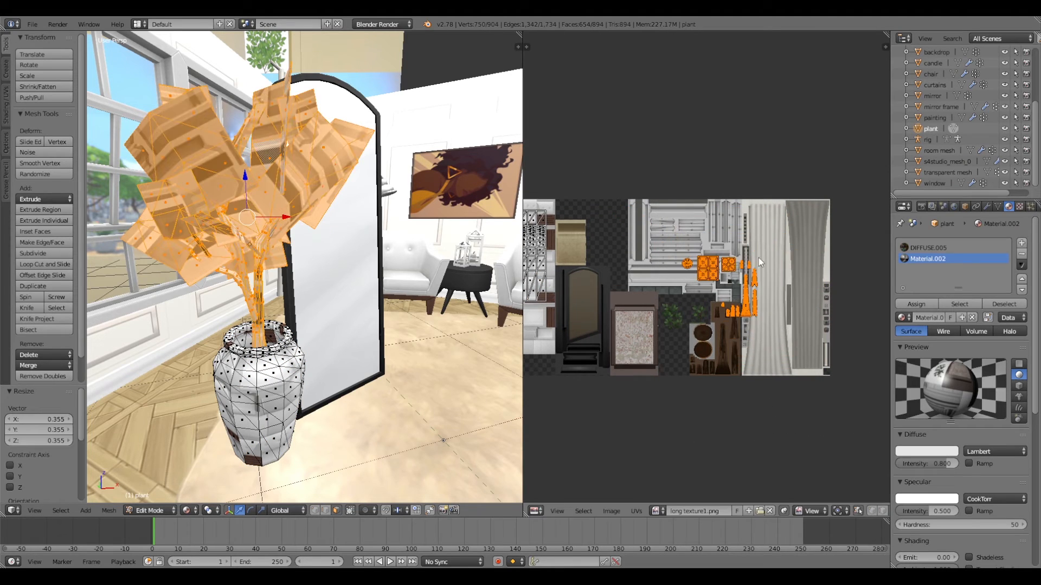
{"action": "left_click", "coordinate": [758, 303]}
{"action": "scroll", "coordinate": [756, 305], "scroll_direction": "up", "scroll_amount": 2}
{"action": "scroll", "coordinate": [757, 305], "scroll_direction": "down", "scroll_amount": 3}
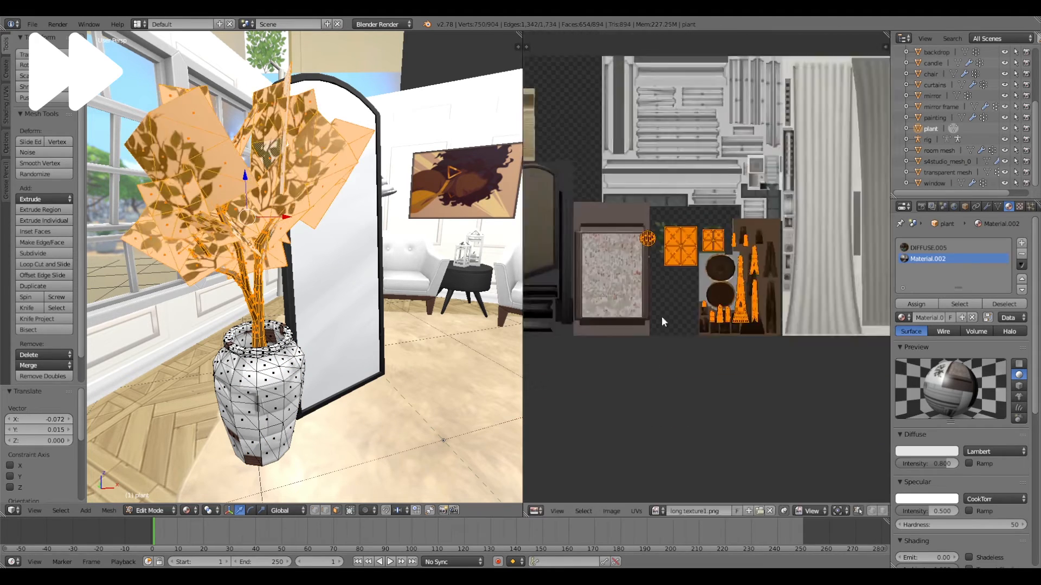
Step: Line up the leaf and branch UVs with the plant textures and scale them by 0.911 along Y
{"action": "key", "text": "g"}
{"action": "left_click", "coordinate": [760, 267]}
{"action": "scroll", "coordinate": [760, 268], "scroll_direction": "up", "scroll_amount": 2}
{"action": "key", "text": "s"}
{"action": "key", "text": "y"}
{"action": "left_click", "coordinate": [782, 217]}
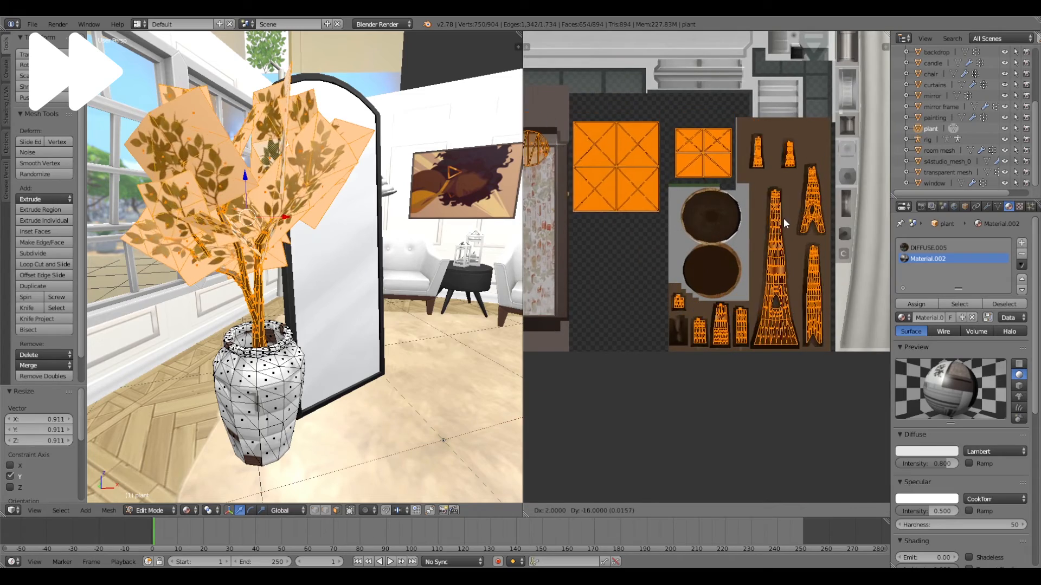
Step: Select the vase's UVs, then move and scale them to fit the beige ribbed vase texture
{"action": "key", "text": "a"}
{"action": "key", "text": "l"}
{"action": "key", "text": "g"}
{"action": "left_click", "coordinate": [724, 299]}
{"action": "key", "text": "s"}
{"action": "left_click", "coordinate": [675, 318]}
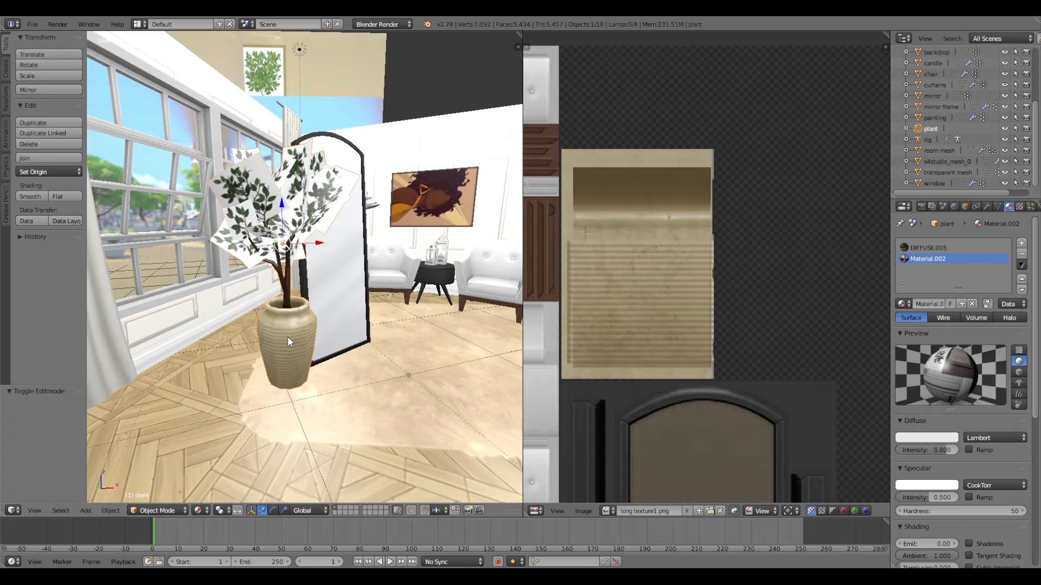
{"action": "key", "text": "r"}
{"action": "key", "text": "x"}
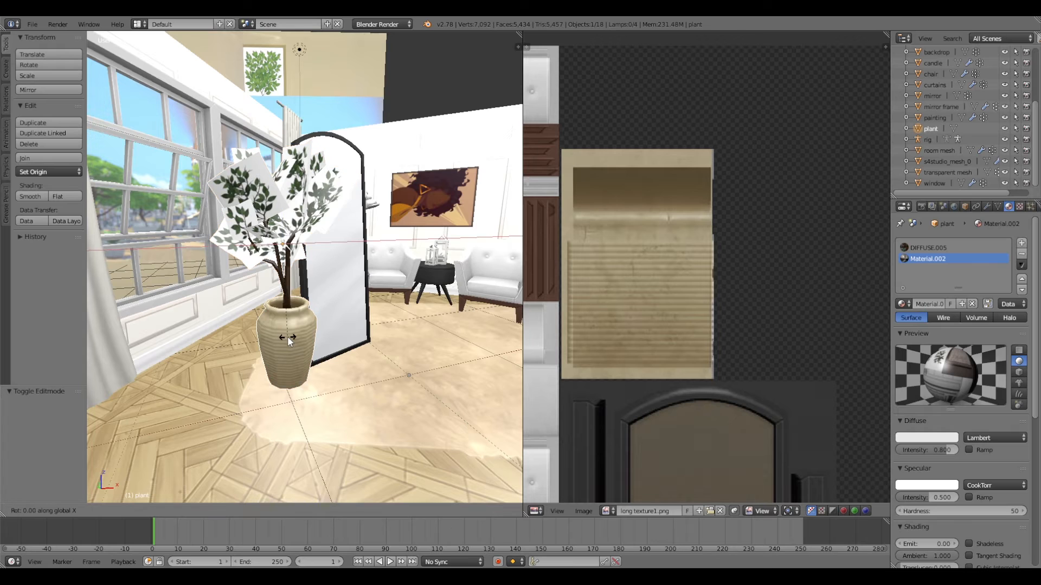
{"action": "left_click", "coordinate": [282, 348]}
{"action": "middle_click_drag", "start_coordinate": [281, 353], "coordinate": [281, 348]}
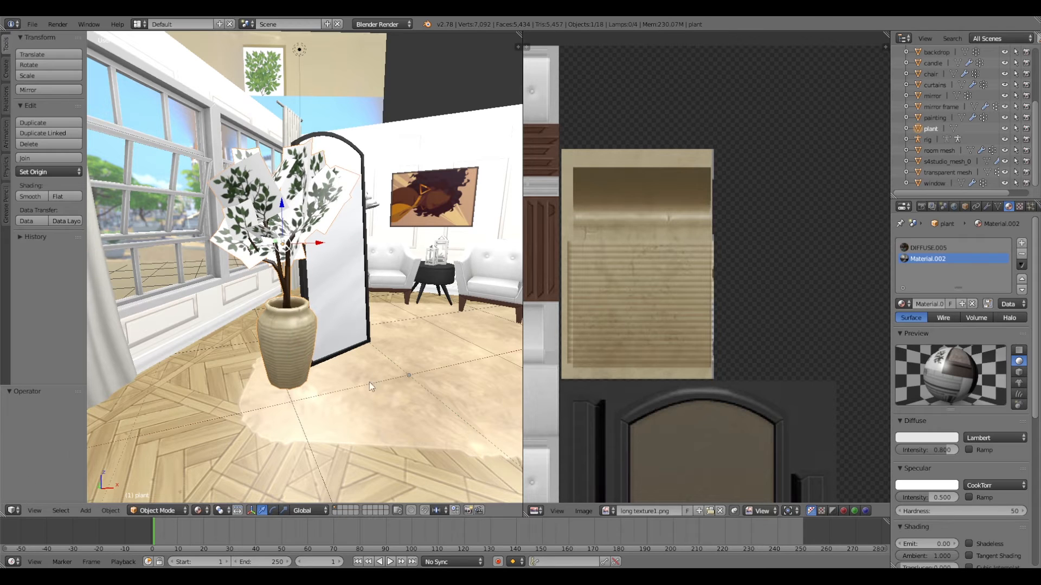
Step: Select the painting and replace its texture image with long texture1.png
{"action": "middle_click_drag", "start_coordinate": [369, 382], "coordinate": [291, 374]}
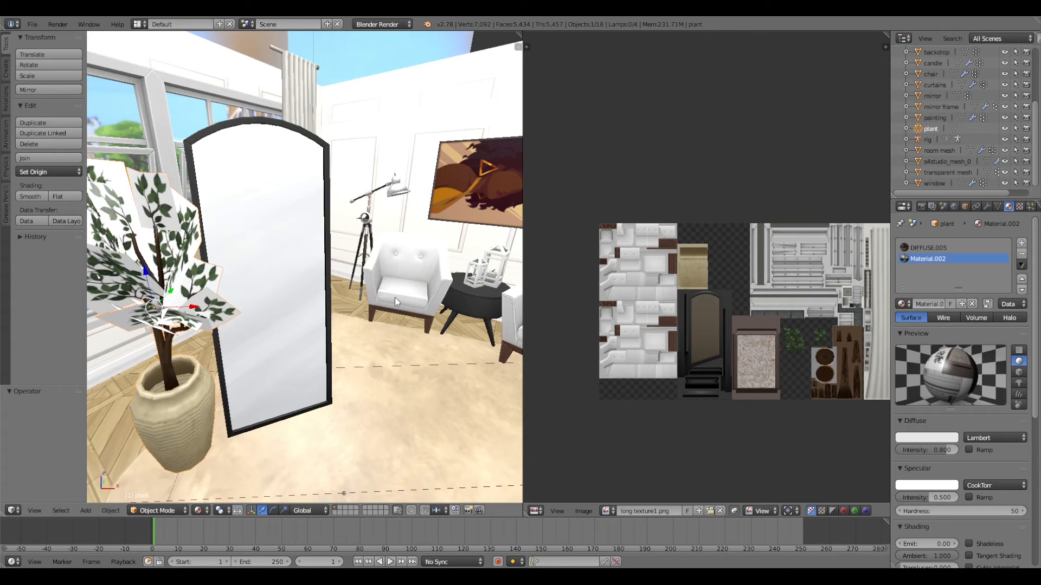
{"action": "middle_click_drag", "start_coordinate": [395, 297], "coordinate": [282, 326], "text": "shift"}
{"action": "scroll", "coordinate": [373, 323], "scroll_direction": "up", "scroll_amount": 4}
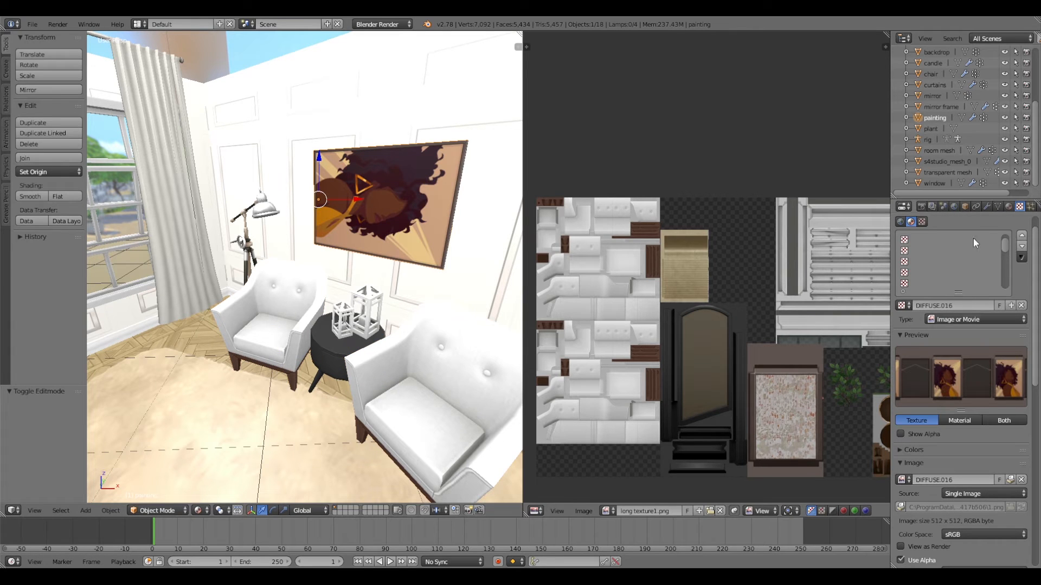
{"action": "left_click", "coordinate": [902, 480]}
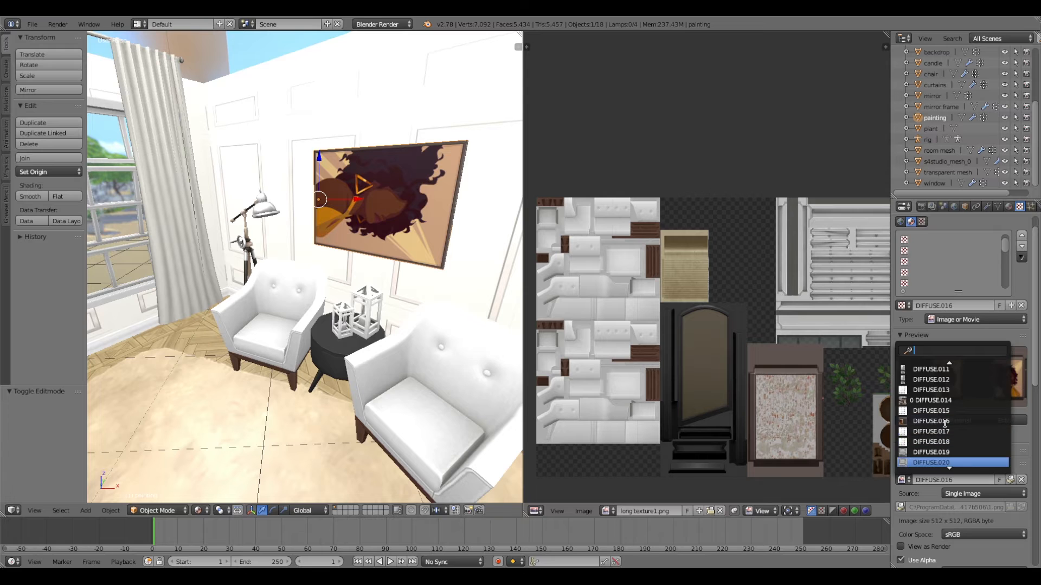
{"action": "left_click", "coordinate": [945, 454]}
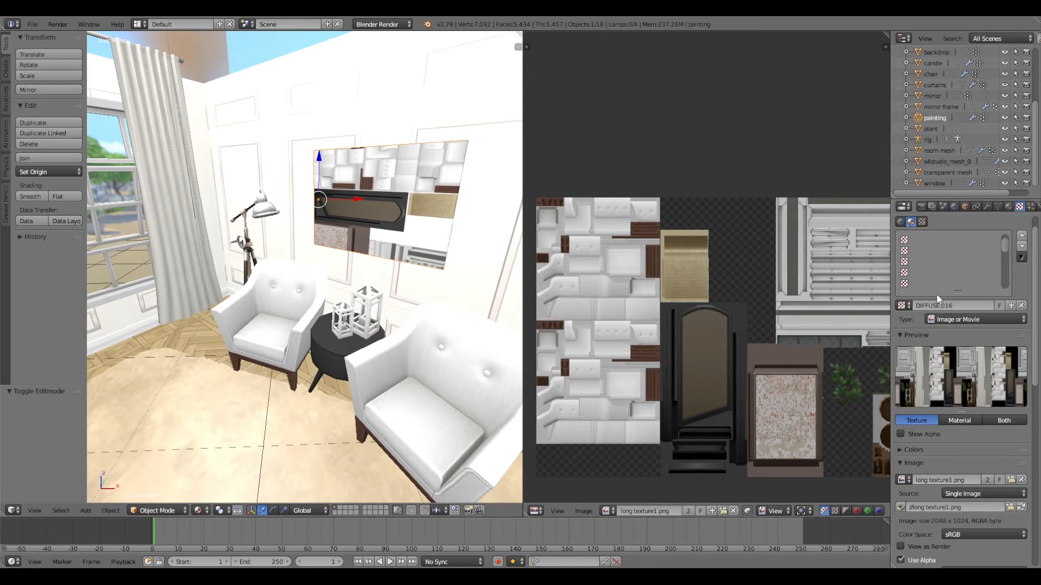
Step: Select all of the painting's geometry in Edit Mode and bring up its UVs over the long texture
{"action": "left_click", "coordinate": [1008, 207]}
{"action": "key", "text": "Tab"}
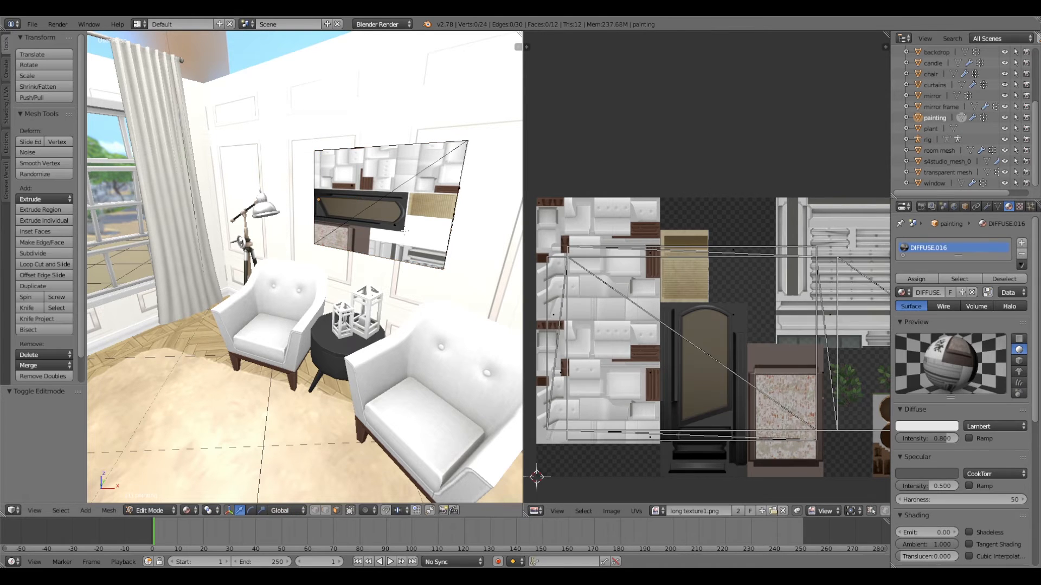
{"action": "key", "text": "Tab"}
{"action": "left_click", "coordinate": [1019, 206]}
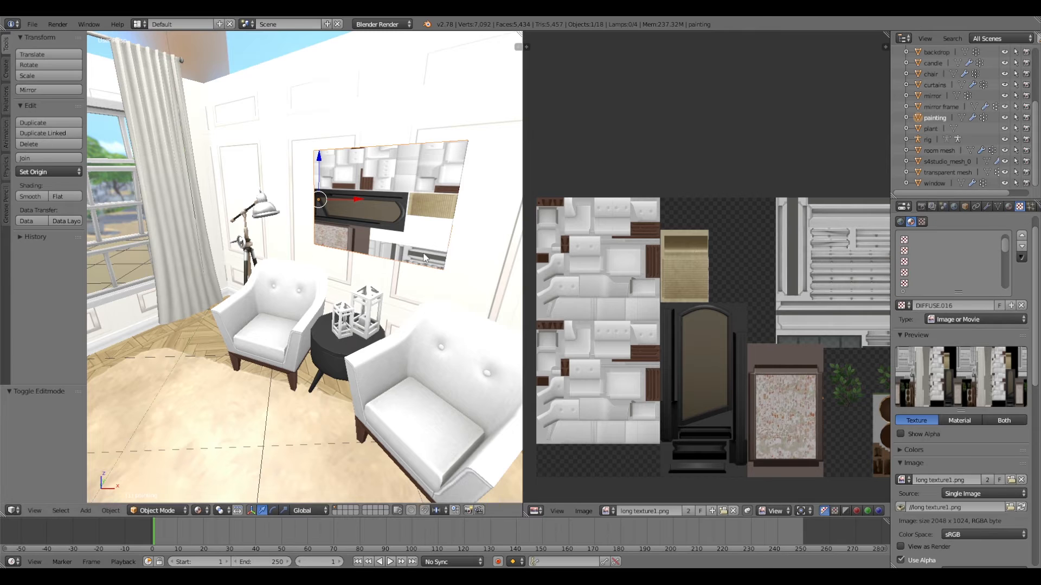
{"action": "mouse_move", "coordinate": [412, 238]}
{"action": "middle_mouse_down"}
{"action": "mouse_move", "coordinate": [425, 285]}
{"action": "mouse_move", "coordinate": [412, 275]}
{"action": "middle_mouse_up"}
{"action": "scroll", "coordinate": [454, 289], "scroll_direction": "up", "scroll_amount": 3}
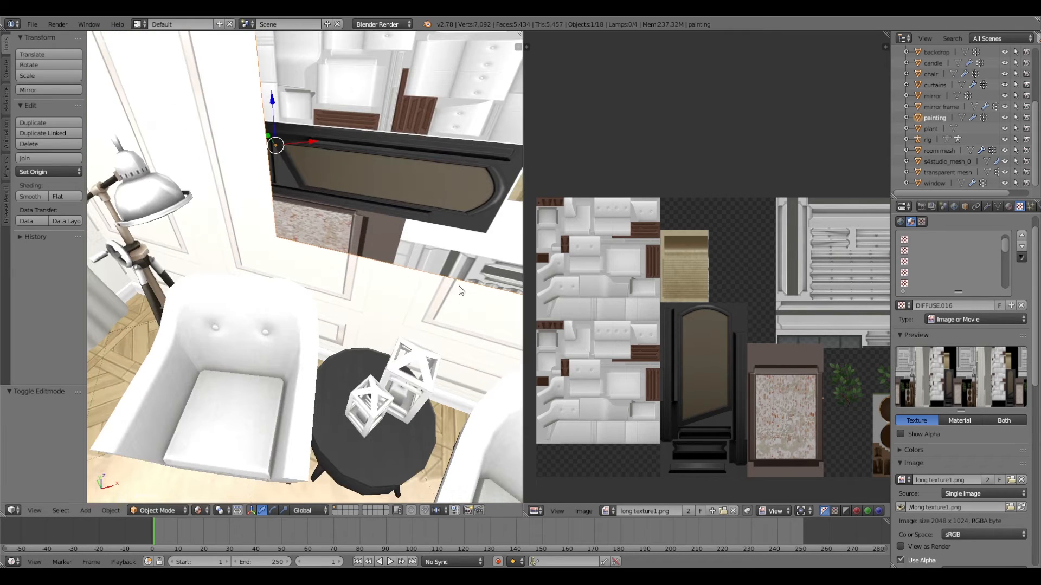
{"action": "scroll", "coordinate": [448, 283], "scroll_direction": "up", "scroll_amount": 2}
{"action": "key", "text": "Tab"}
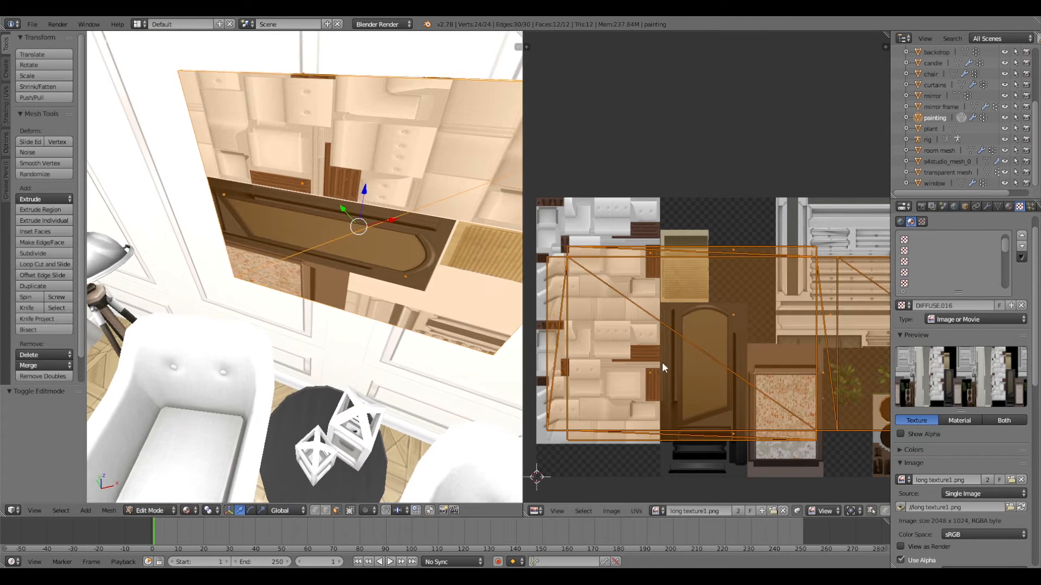
{"action": "scroll", "coordinate": [767, 427], "scroll_direction": "down", "scroll_amount": 2}
{"action": "scroll", "coordinate": [751, 365], "scroll_direction": "up", "scroll_amount": 3}
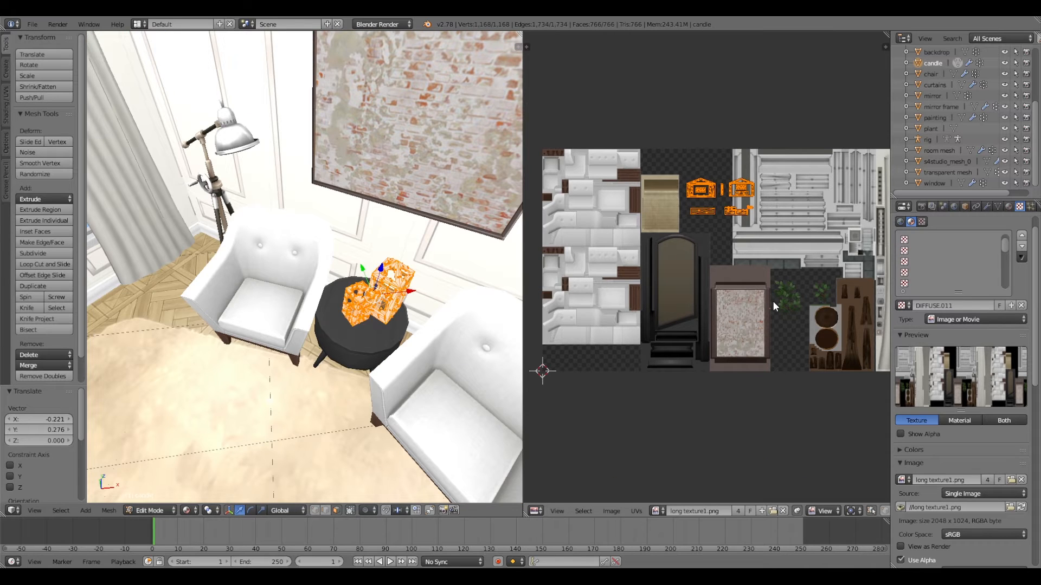
Step: Check the long texture for the candle's parts, and replace the image with a version that includes the candle texture
{"action": "scroll", "coordinate": [774, 306], "scroll_direction": "up", "scroll_amount": 5}
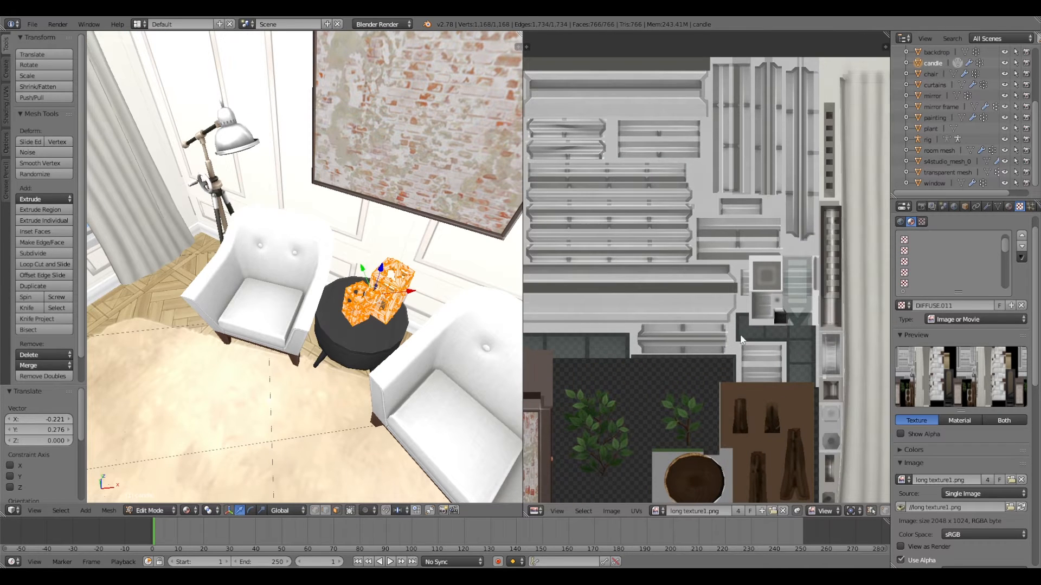
{"action": "scroll", "coordinate": [742, 339], "scroll_direction": "down", "scroll_amount": 5}
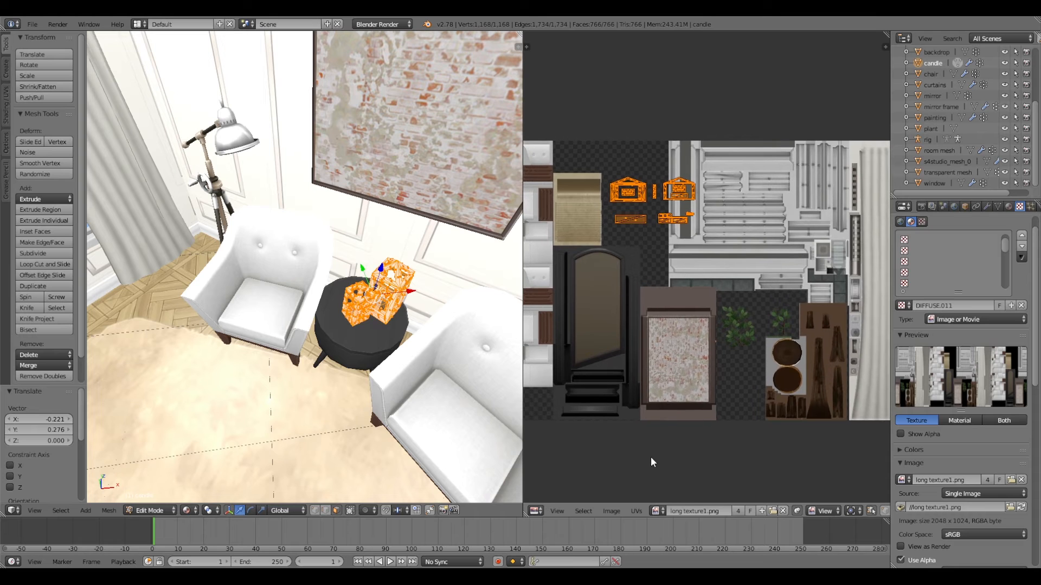
{"action": "middle_click_drag", "start_coordinate": [651, 462], "coordinate": [651, 466]}
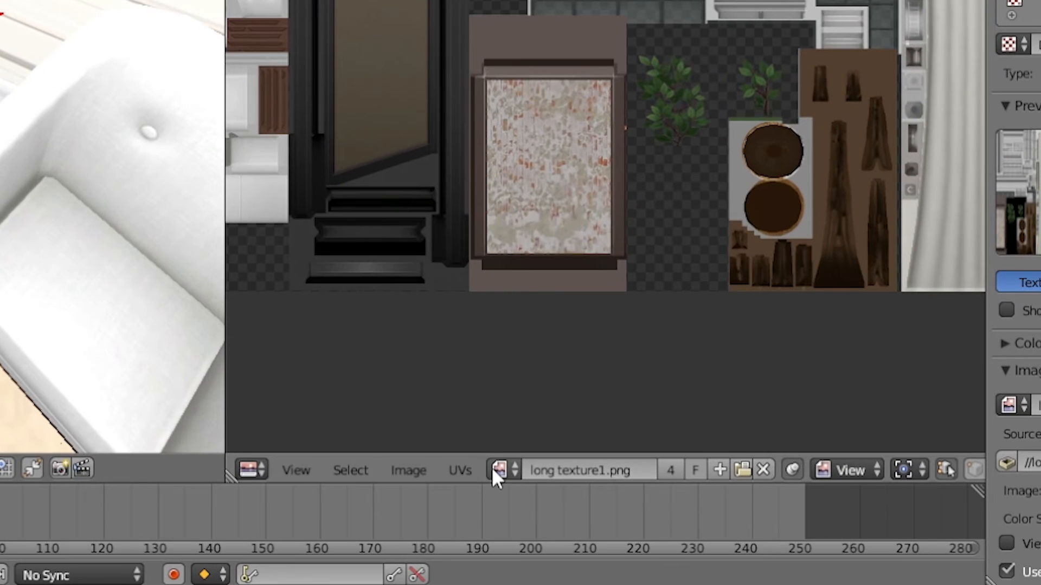
{"action": "left_click", "coordinate": [658, 511]}
{"action": "left_click", "coordinate": [414, 470]}
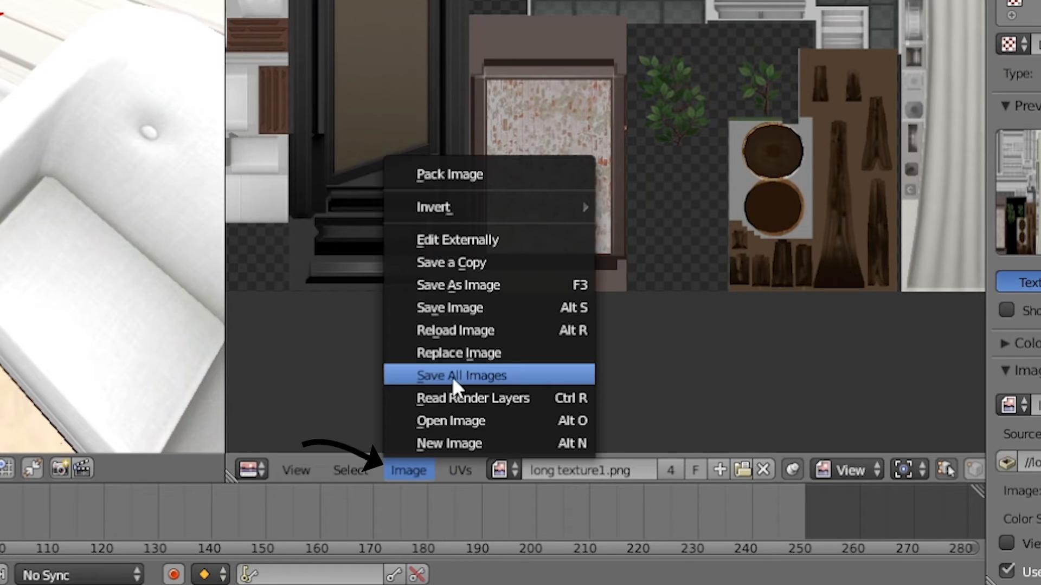
{"action": "left_click", "coordinate": [486, 353]}
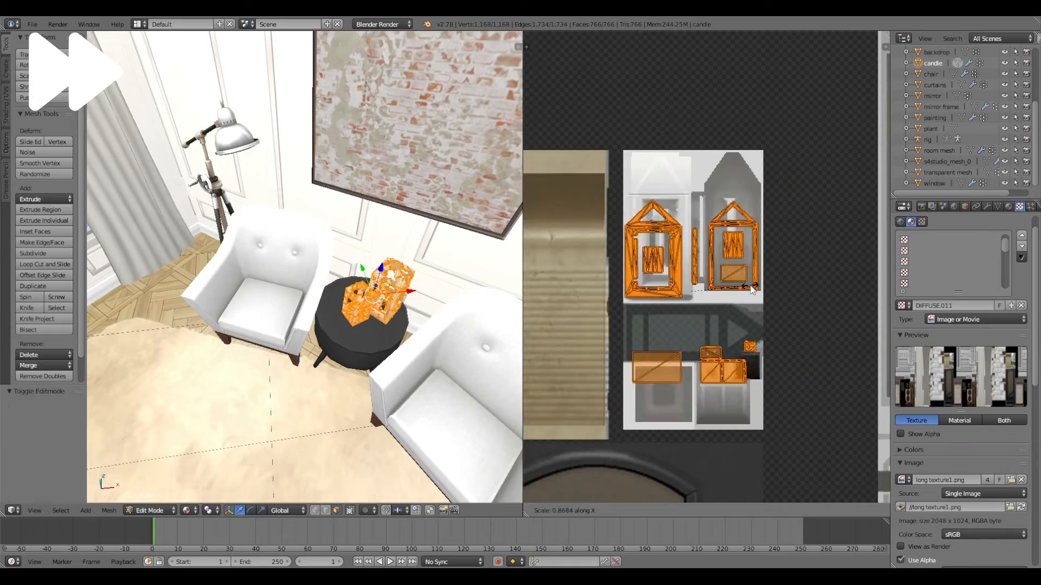
Step: Scale the candle's UVs along X and fit them onto the lantern parts of the long texture
{"action": "left_click", "coordinate": [753, 290]}
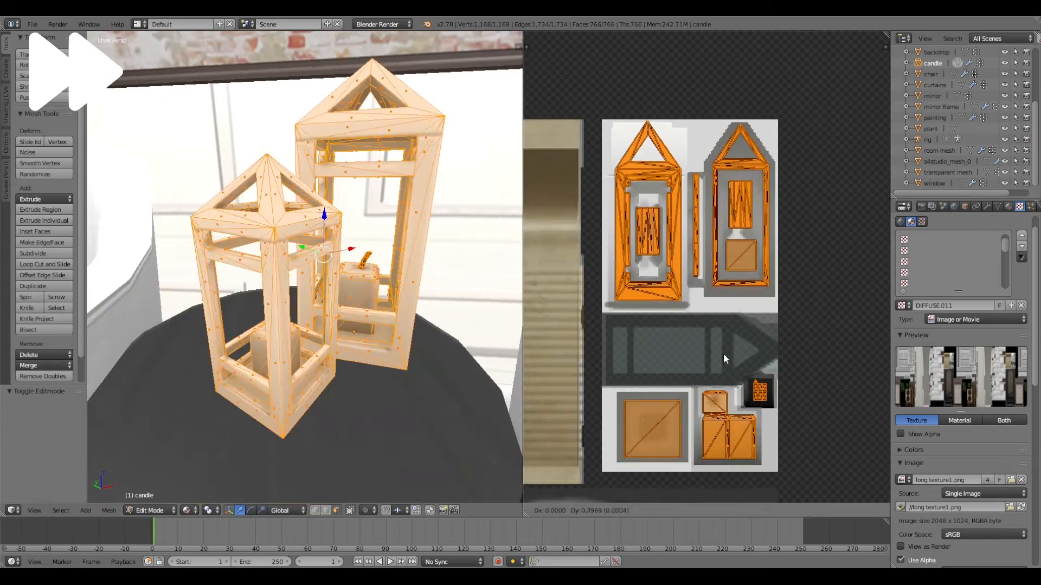
{"action": "key", "text": "Tab"}
{"action": "scroll", "coordinate": [395, 274], "scroll_direction": "down", "scroll_amount": 4}
Step: Select the mirror frame and fit all its UVs to the black frame area of the long texture
{"action": "right_click", "coordinate": [200, 258]}
{"action": "key", "text": "Tab"}
{"action": "key", "text": "a"}
{"action": "key", "text": "s"}
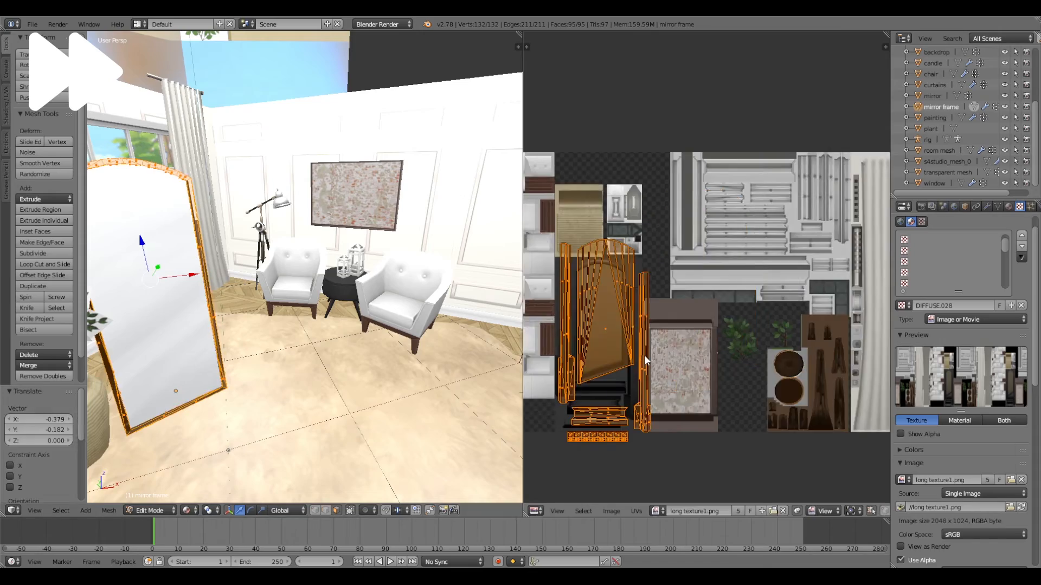
{"action": "scroll", "coordinate": [686, 314], "scroll_direction": "up", "scroll_amount": 4}
{"action": "key", "text": "Tab"}
Step: Select the window and replace its texture image with long texture1.png
{"action": "right_click", "coordinate": [165, 162]}
{"action": "left_click", "coordinate": [902, 480]}
{"action": "left_click", "coordinate": [930, 454]}
{"action": "left_click", "coordinate": [1009, 206]}
Step: Scale the window's UVs by 0.341 along X, shrink them along Y, and move them onto the white window trim texture
{"action": "key", "text": "s"}
{"action": "key", "text": "x"}
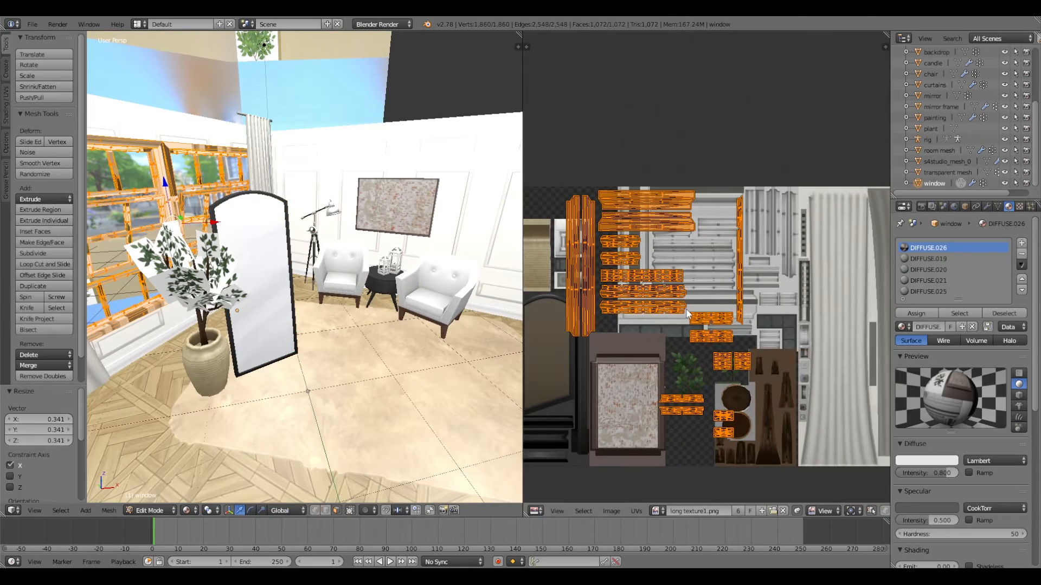
{"action": "key", "text": "g"}
{"action": "scroll", "coordinate": [727, 325], "scroll_direction": "up", "scroll_amount": 2}
{"action": "key", "text": "s"}
{"action": "key", "text": "y"}
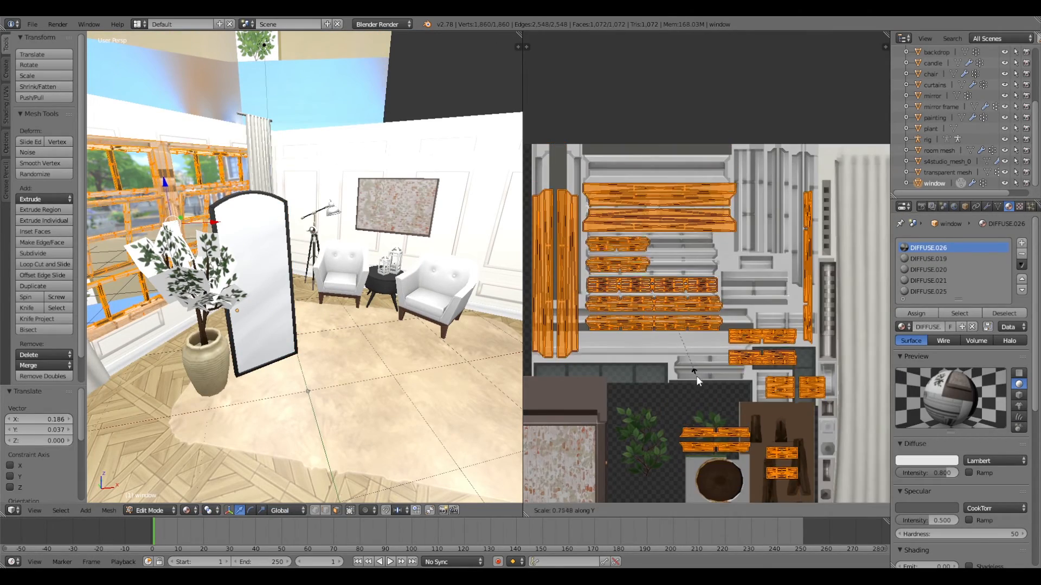
{"action": "left_click", "coordinate": [696, 376]}
{"action": "key", "text": "g"}
{"action": "left_click", "coordinate": [689, 350]}
Step: Fine-tune the window UVs' Y and X scale against the trim texture, checking the window frame up close
{"action": "middle_click_drag", "start_coordinate": [677, 350], "coordinate": [719, 356]}
{"action": "key", "text": "s"}
{"action": "key", "text": "y"}
{"action": "left_click", "coordinate": [721, 341]}
{"action": "key", "text": "Tab"}
{"action": "scroll", "coordinate": [305, 267], "scroll_direction": "up", "scroll_amount": 4}
{"action": "scroll", "coordinate": [721, 334], "scroll_direction": "up", "scroll_amount": 1}
{"action": "key", "text": "s"}
{"action": "key", "text": "x"}
{"action": "left_click", "coordinate": [721, 334]}
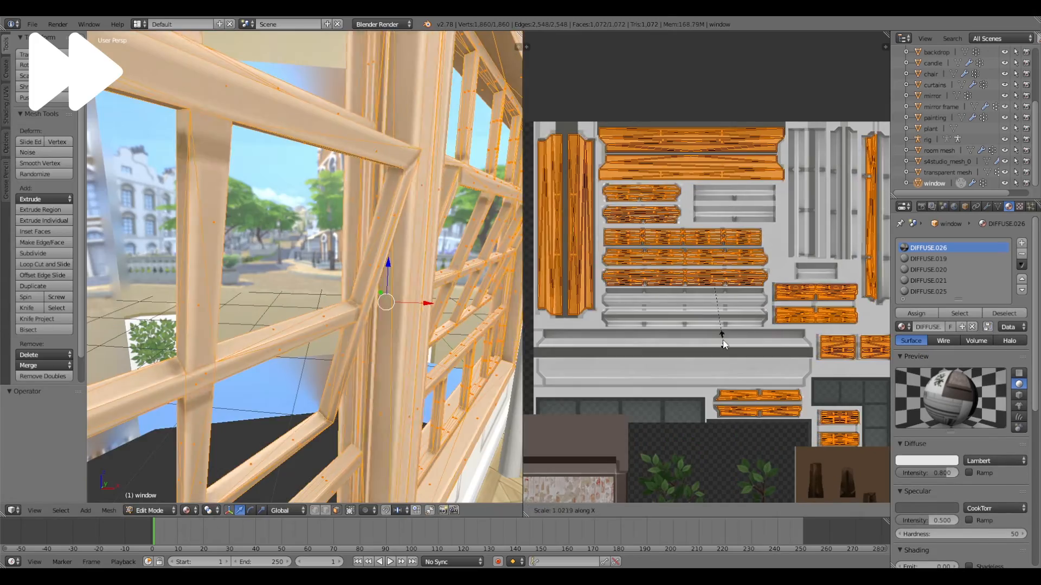
Step: Make a last small X-scale adjustment to the window's UVs and check the result in Object Mode
{"action": "scroll", "coordinate": [305, 266], "scroll_direction": "down", "scroll_amount": 3}
{"action": "key", "text": "Tab"}
{"action": "key", "text": "Tab"}
{"action": "key", "text": "s"}
{"action": "key", "text": "x"}
{"action": "left_click", "coordinate": [729, 334]}
{"action": "key", "text": "Tab"}
{"action": "scroll", "coordinate": [266, 259], "scroll_direction": "up", "scroll_amount": 3}
{"action": "middle_click_drag", "start_coordinate": [267, 259], "coordinate": [414, 77]}
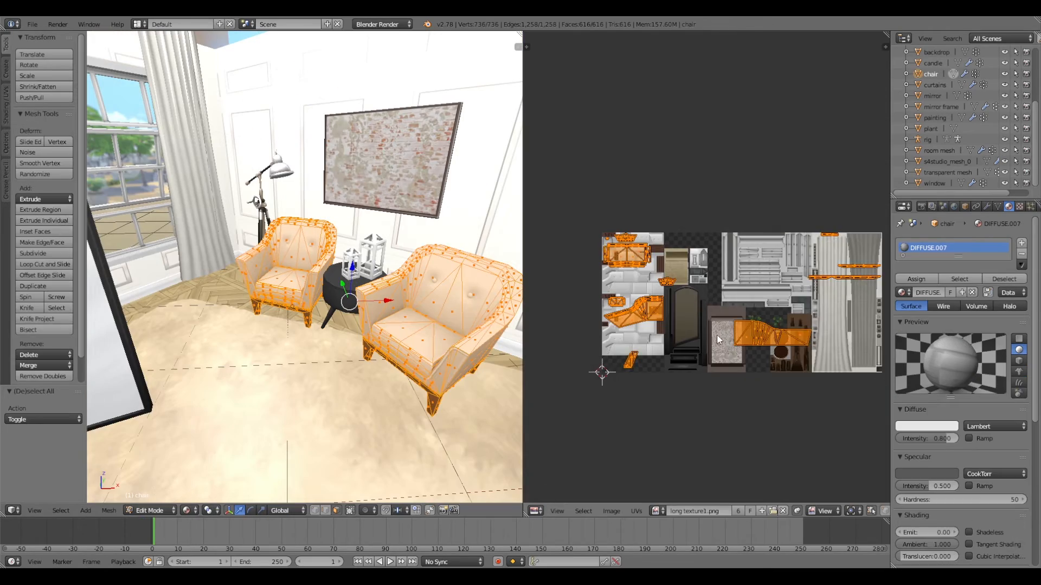
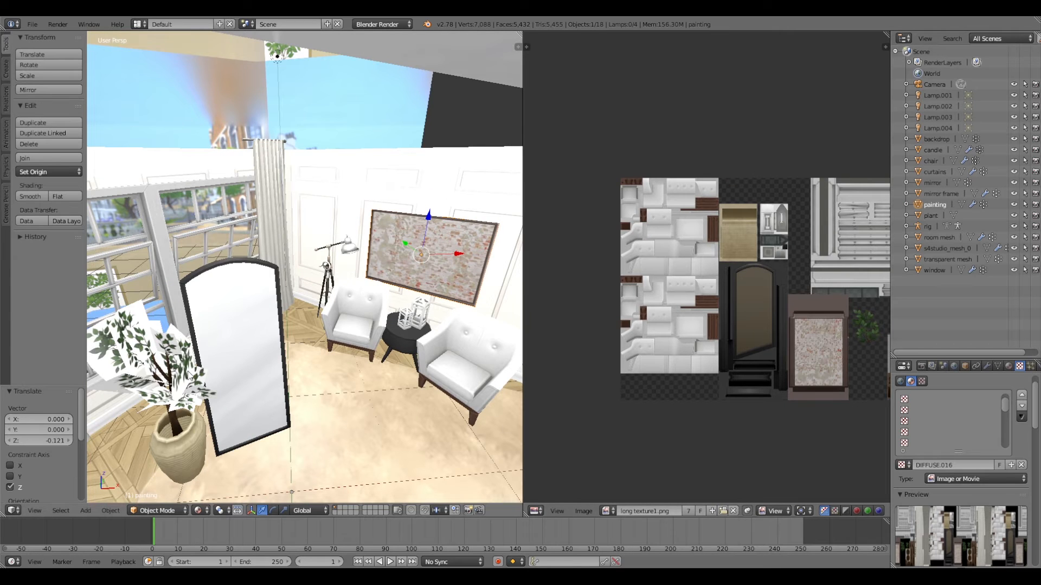
Step: Join the plant, curtains, window, painting, candle and chair meshes, and merge them into the transparent mesh
{"action": "left_click", "coordinate": [187, 445], "text": "shift"}
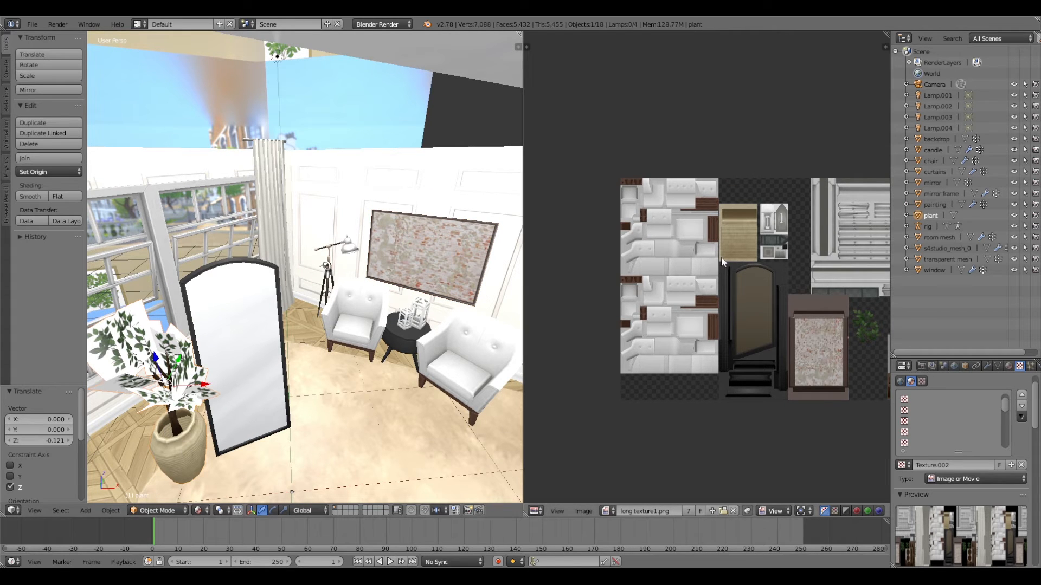
{"action": "left_click", "coordinate": [268, 232], "text": "shift"}
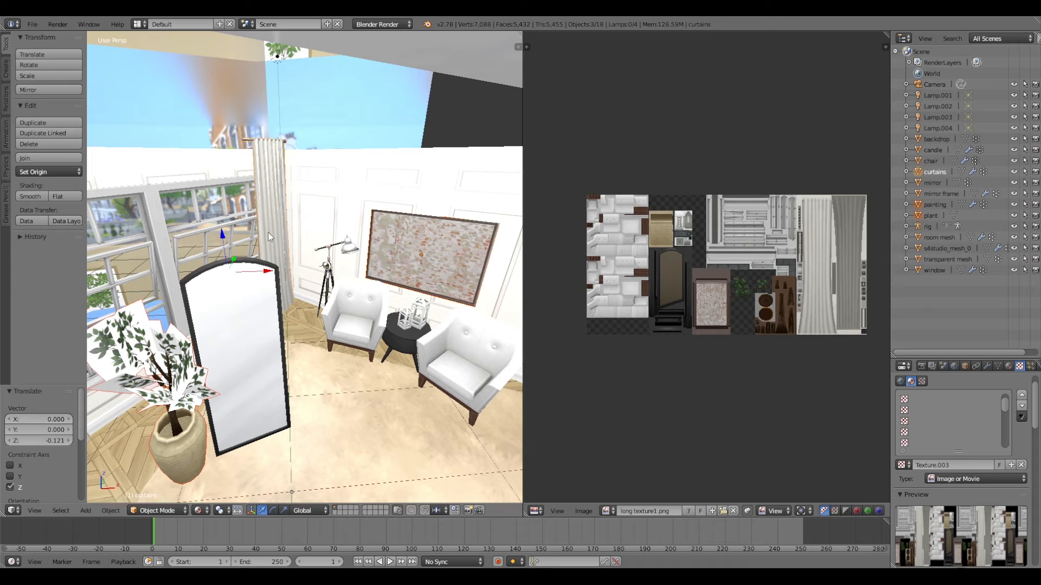
{"action": "left_click", "coordinate": [166, 242], "text": "shift"}
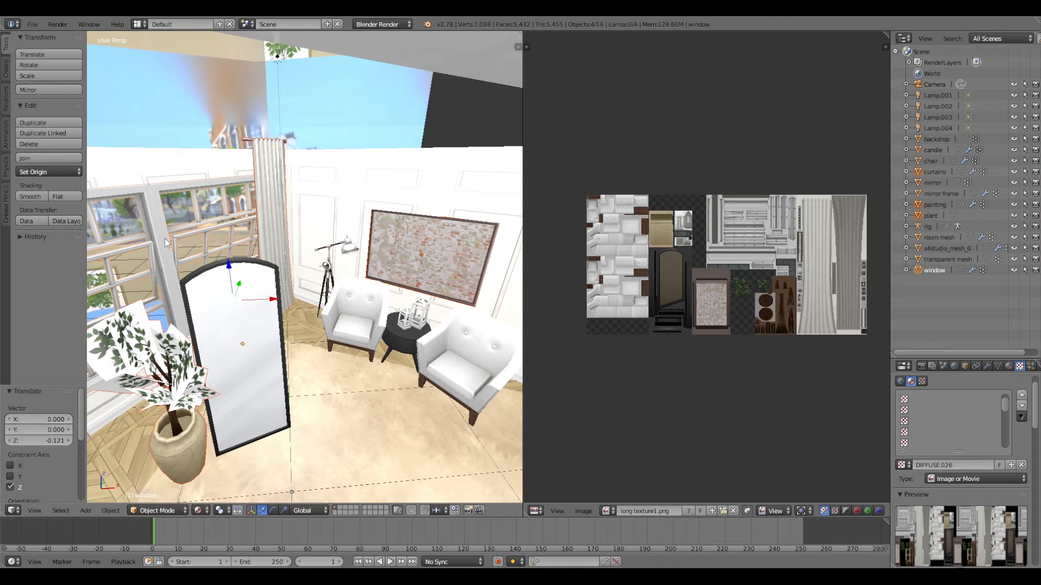
{"action": "right_click", "coordinate": [422, 325], "text": "shift"}
{"action": "right_click", "coordinate": [470, 365], "text": "shift"}
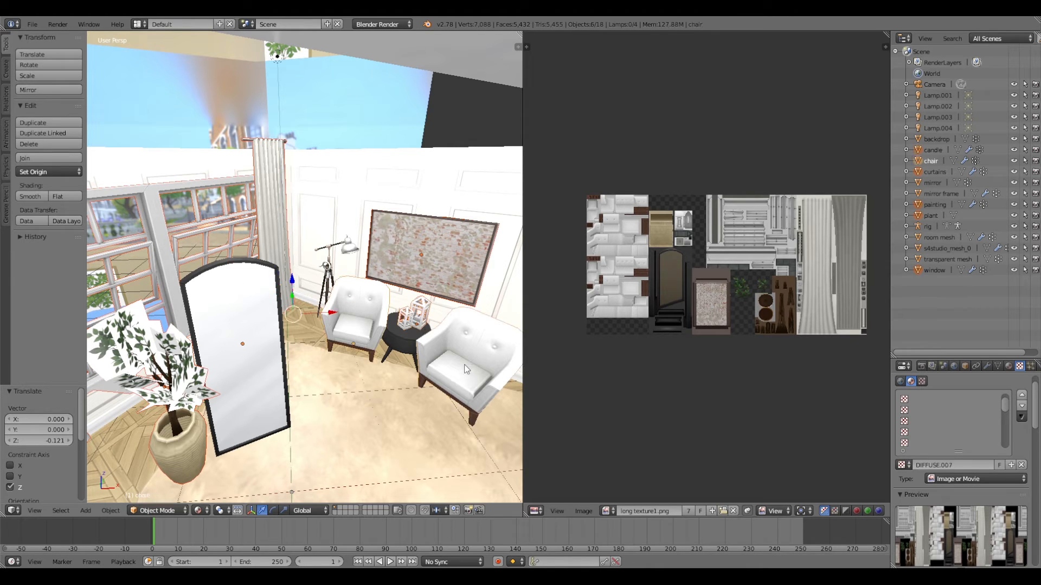
{"action": "key", "text": "ctrl+j"}
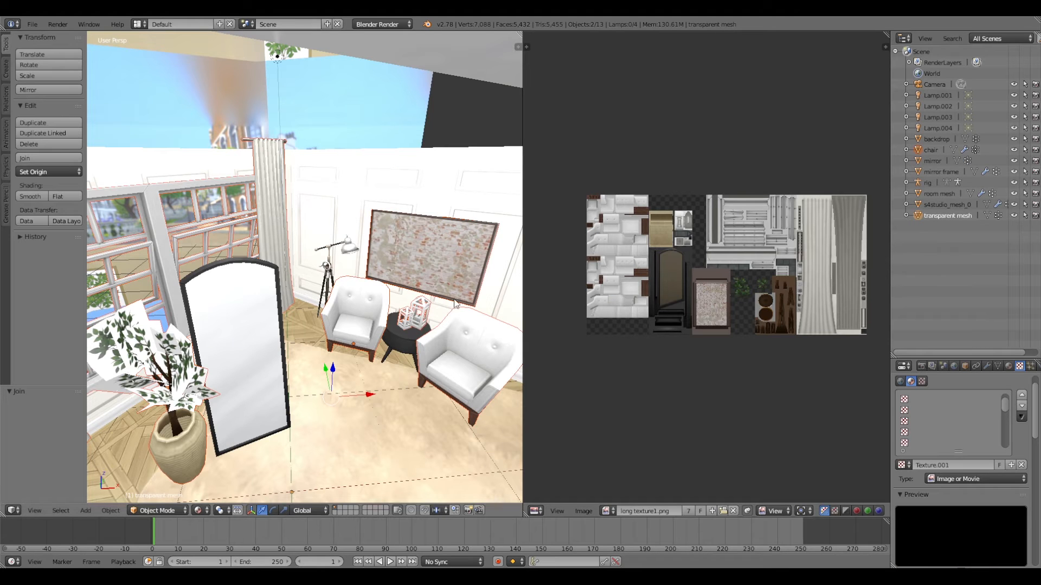
{"action": "key", "text": "ctrl+j"}
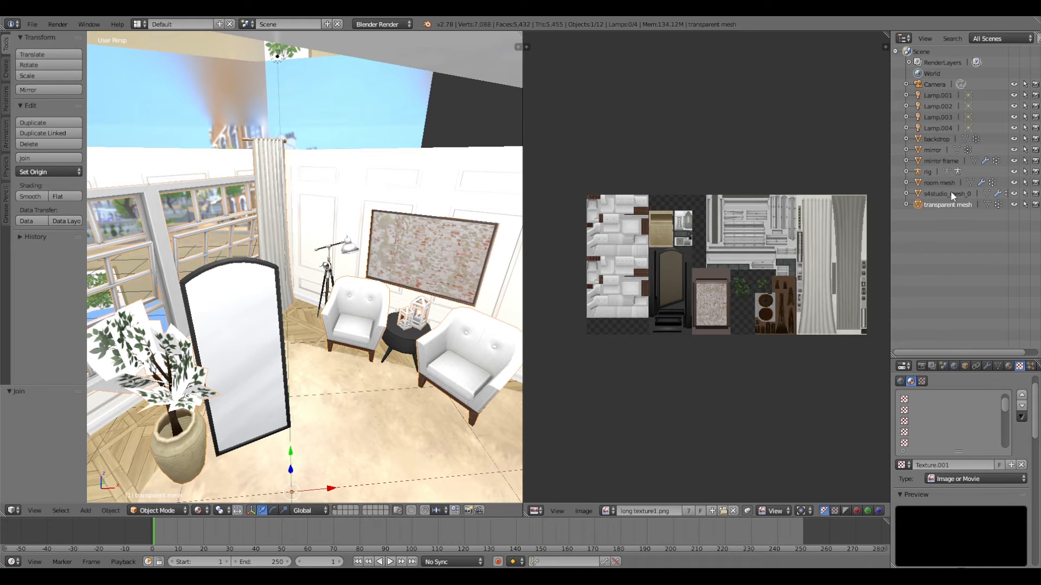
Step: Join the mirror frame into the transparent mesh and delete the rig from the scene
{"action": "left_click", "coordinate": [941, 161]}
{"action": "left_click", "coordinate": [946, 206], "text": "shift"}
{"action": "key", "text": "ctrl+j"}
{"action": "left_click", "coordinate": [939, 161]}
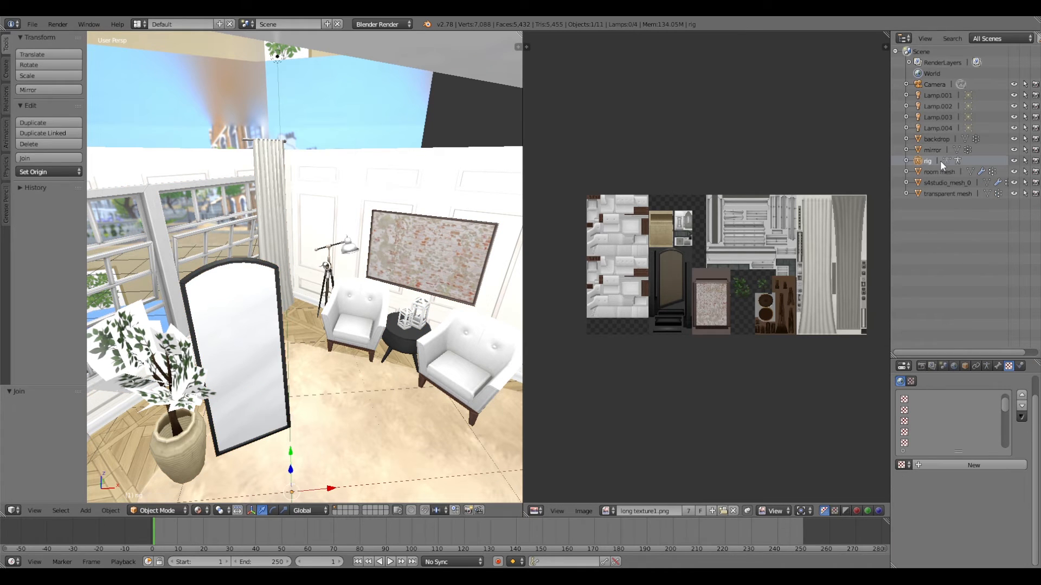
{"action": "right_click", "coordinate": [921, 160]}
{"action": "left_click", "coordinate": [925, 159]}
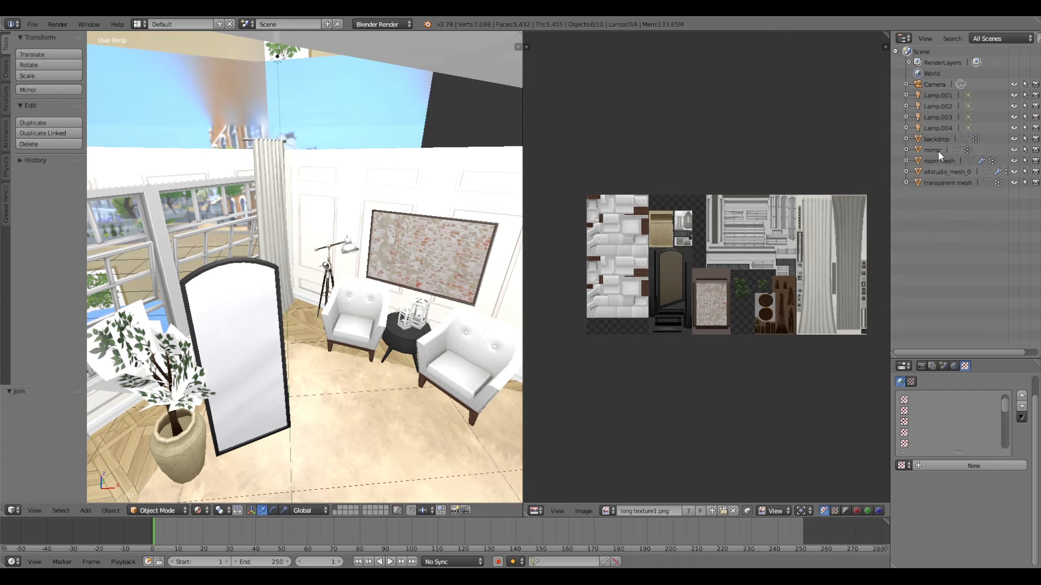
Step: Remove the transformBone and CD68F0018 vertex groups from the room mesh
{"action": "left_click", "coordinate": [942, 140]}
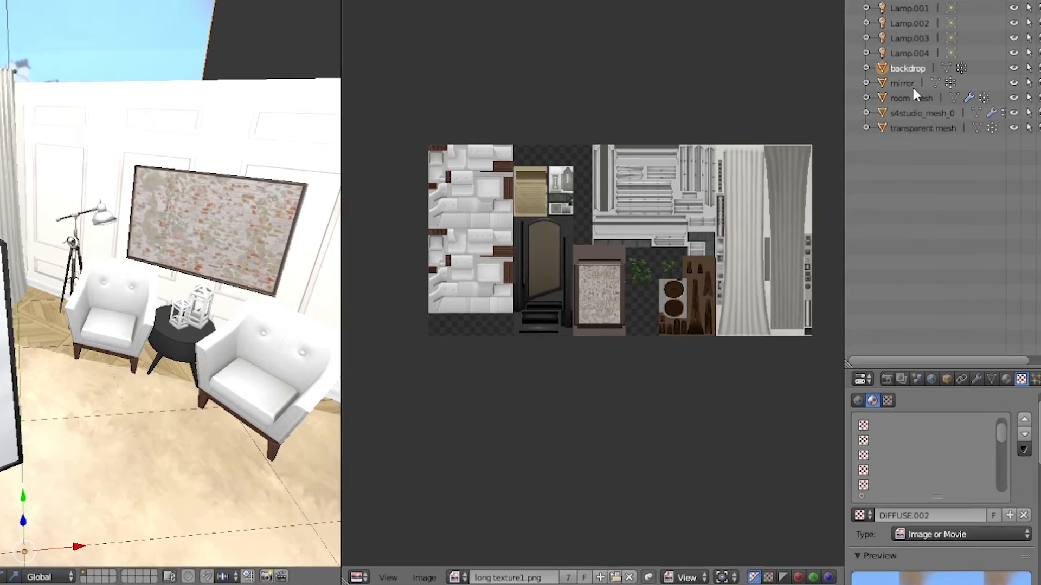
{"action": "left_click", "coordinate": [933, 161]}
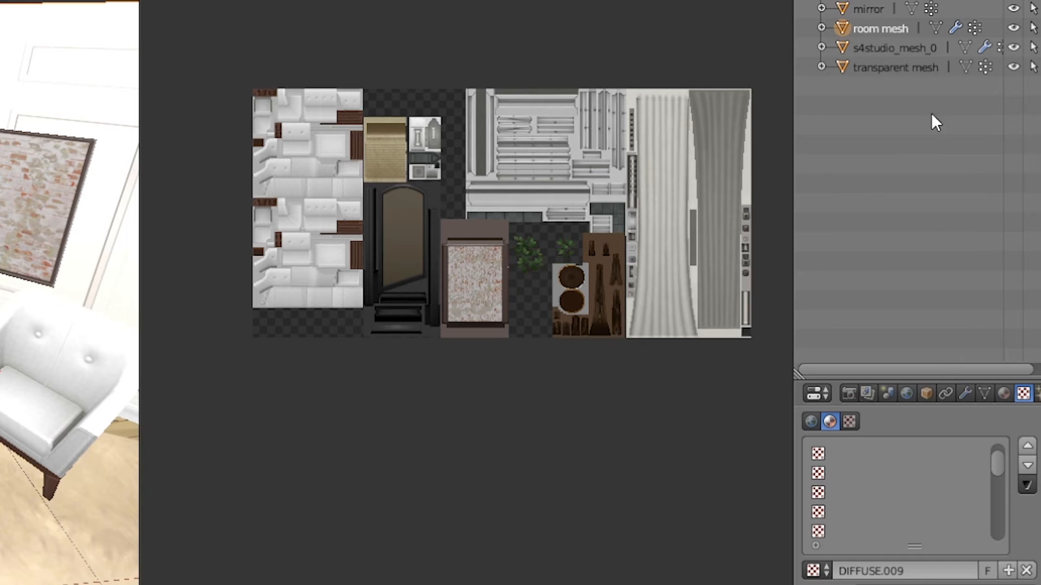
{"action": "left_click", "coordinate": [984, 394]}
{"action": "scroll", "coordinate": [942, 525], "scroll_direction": "down", "scroll_amount": 5}
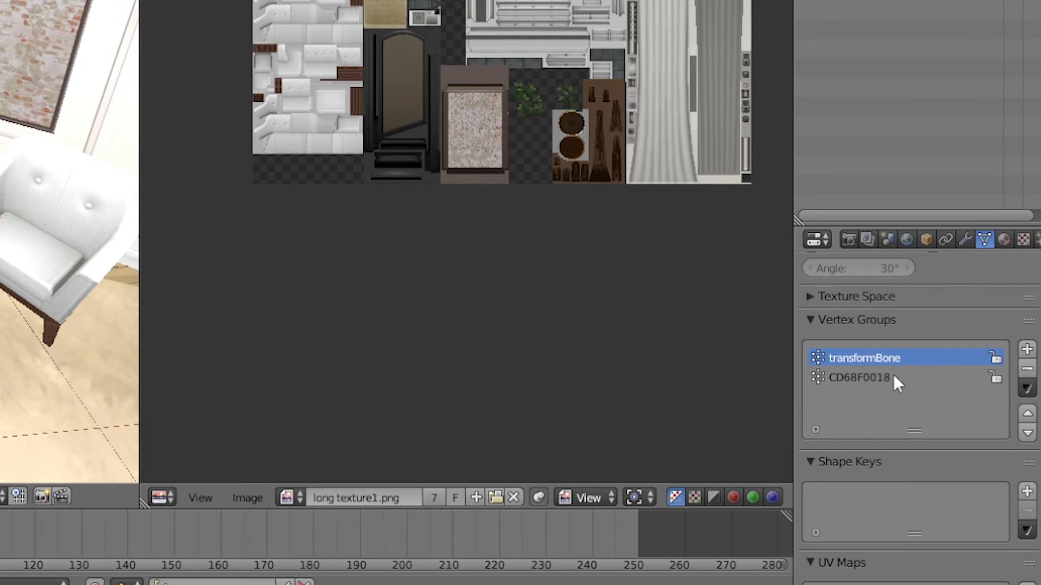
{"action": "left_click", "coordinate": [1027, 370]}
{"action": "left_click", "coordinate": [1027, 370]}
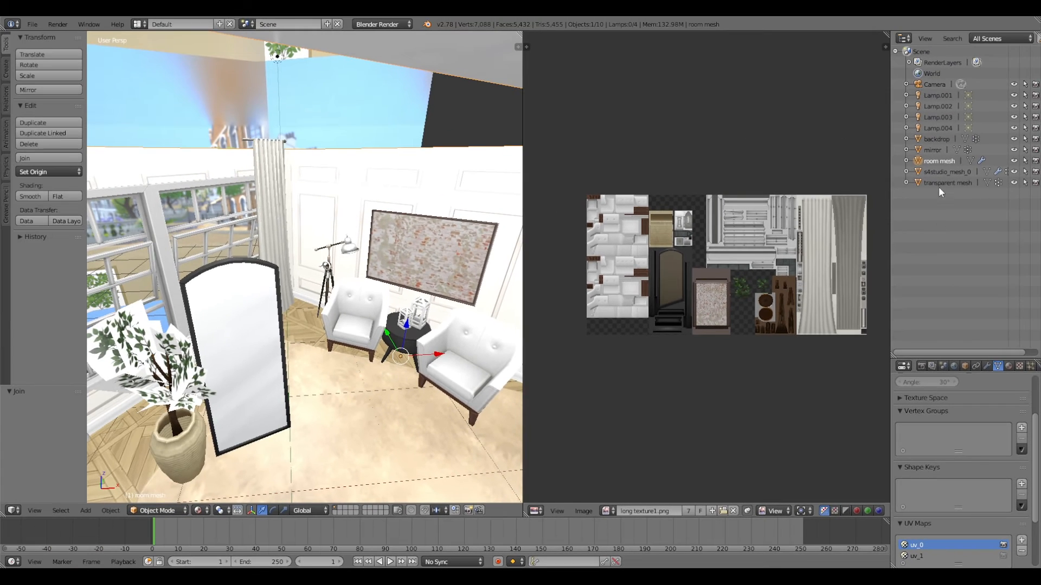
Step: Delete every vertex group from the transparent mesh, the mirror and the backdrop
{"action": "left_click", "coordinate": [946, 183]}
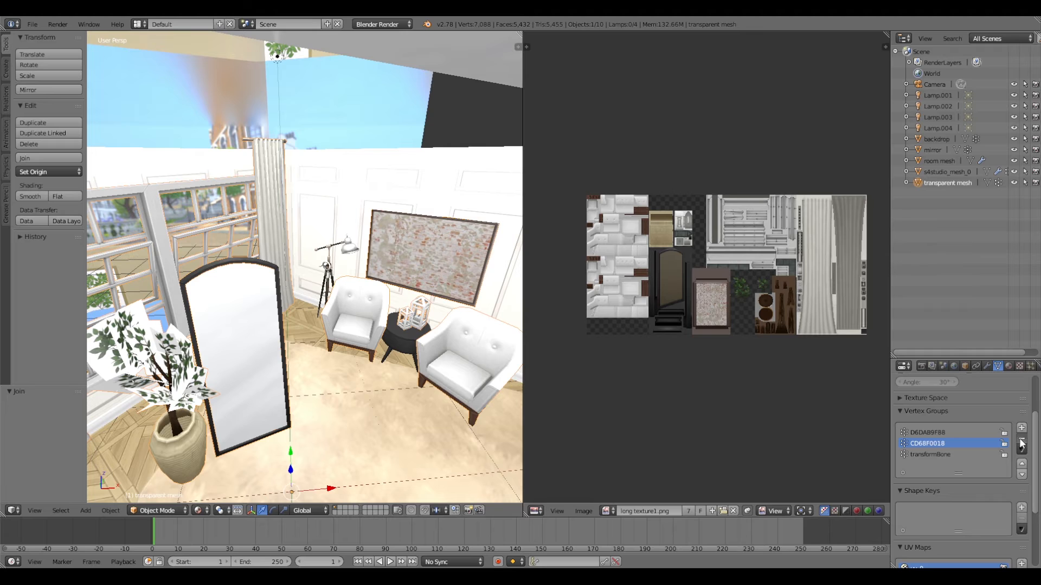
{"action": "left_click", "coordinate": [936, 151]}
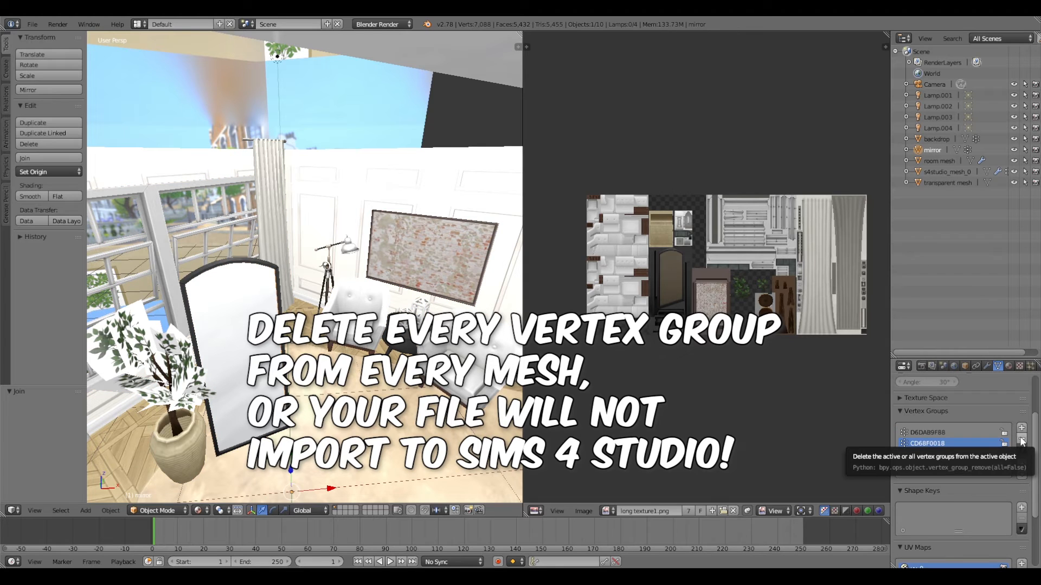
{"action": "left_click", "coordinate": [1021, 440]}
{"action": "left_click", "coordinate": [1021, 439]}
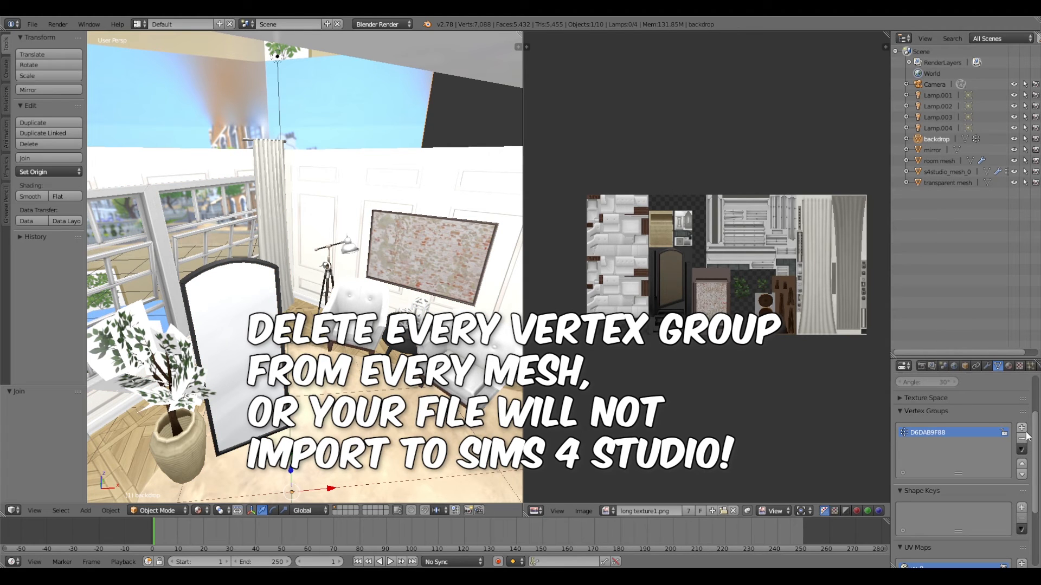
{"action": "left_click", "coordinate": [1021, 438]}
Step: Set the S4Studio cut number of s4studio_mesh_0 to 0 and save the Blender file
{"action": "left_click", "coordinate": [948, 172]}
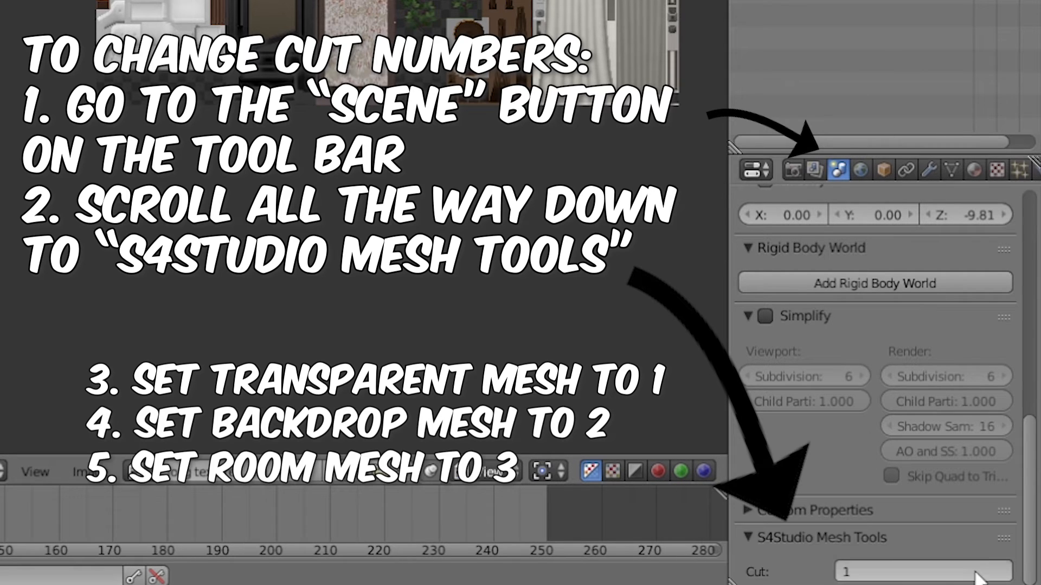
{"action": "left_click", "coordinate": [933, 570]}
{"action": "type", "text": "0"}
{"action": "key", "text": "Return"}
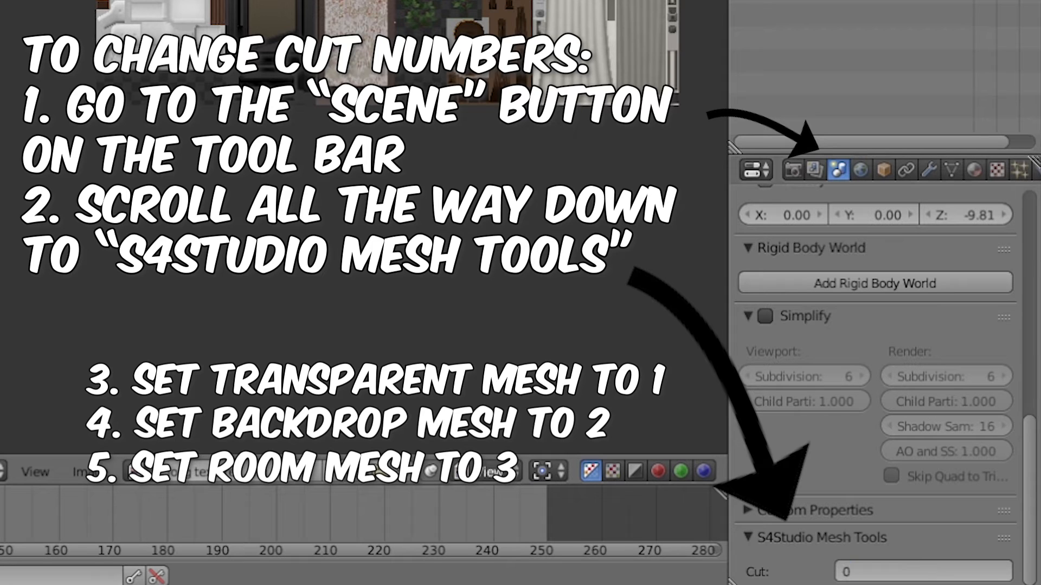
{"action": "left_click", "coordinate": [888, 566]}
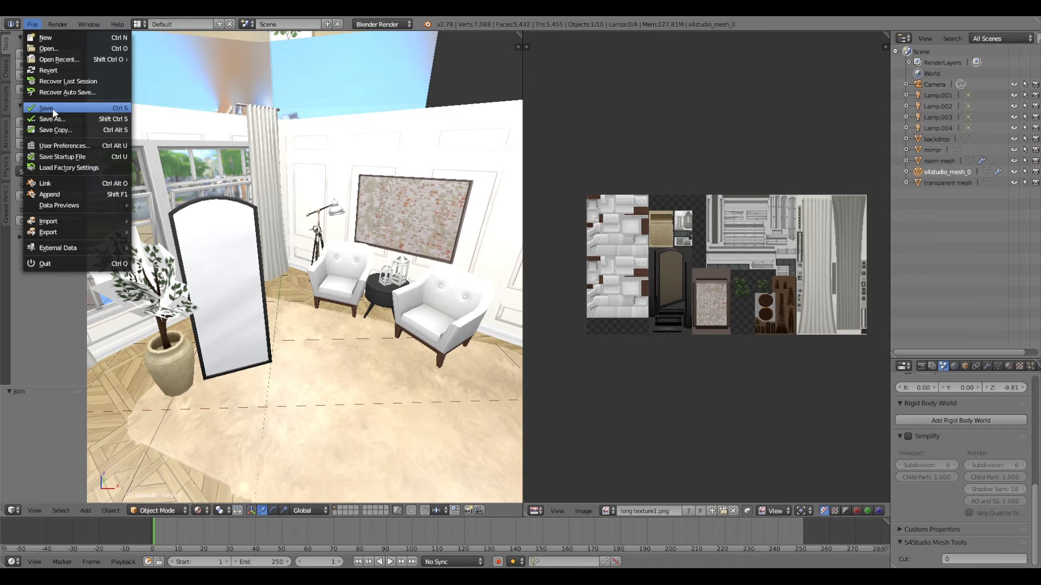
{"action": "left_click", "coordinate": [52, 109]}
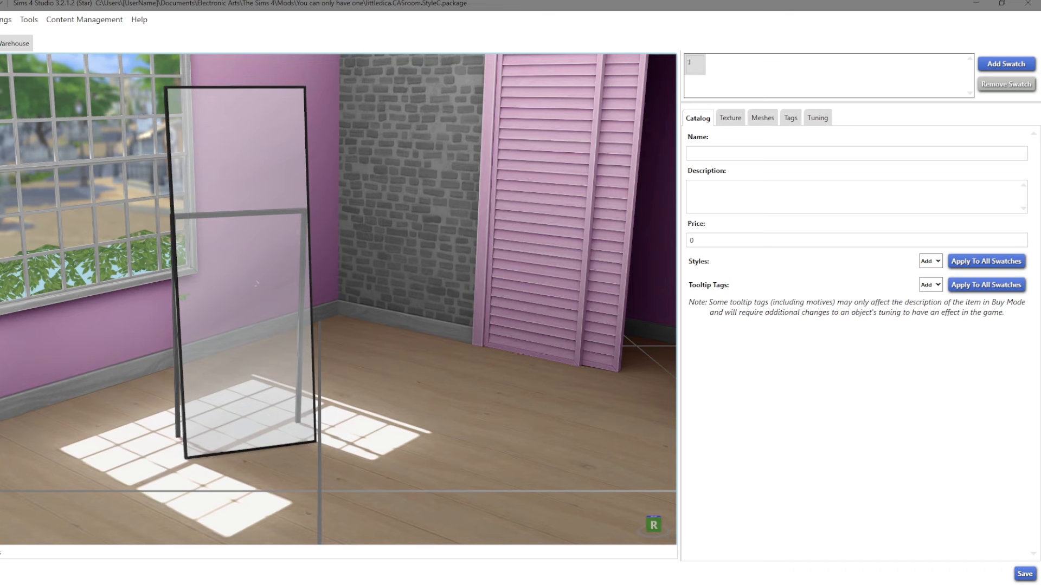
Step: Switch to Sims 4 Studio and import the edited room mesh into the package as LOD 0 (High)
{"action": "scroll", "coordinate": [344, 281], "scroll_direction": "down", "scroll_amount": 5}
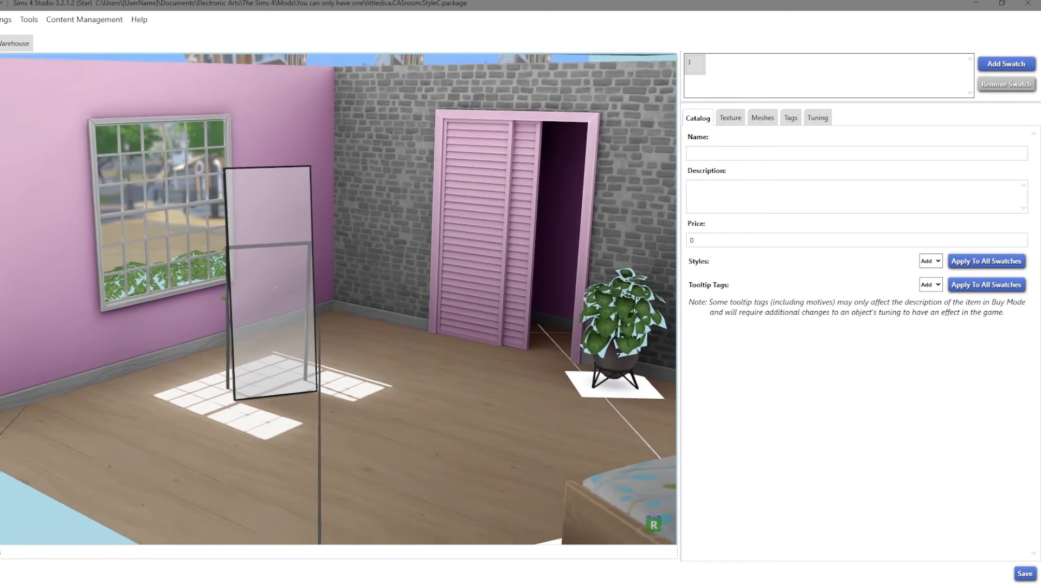
{"action": "right_click_drag", "start_coordinate": [344, 281], "coordinate": [389, 324]}
{"action": "left_click", "coordinate": [762, 118]}
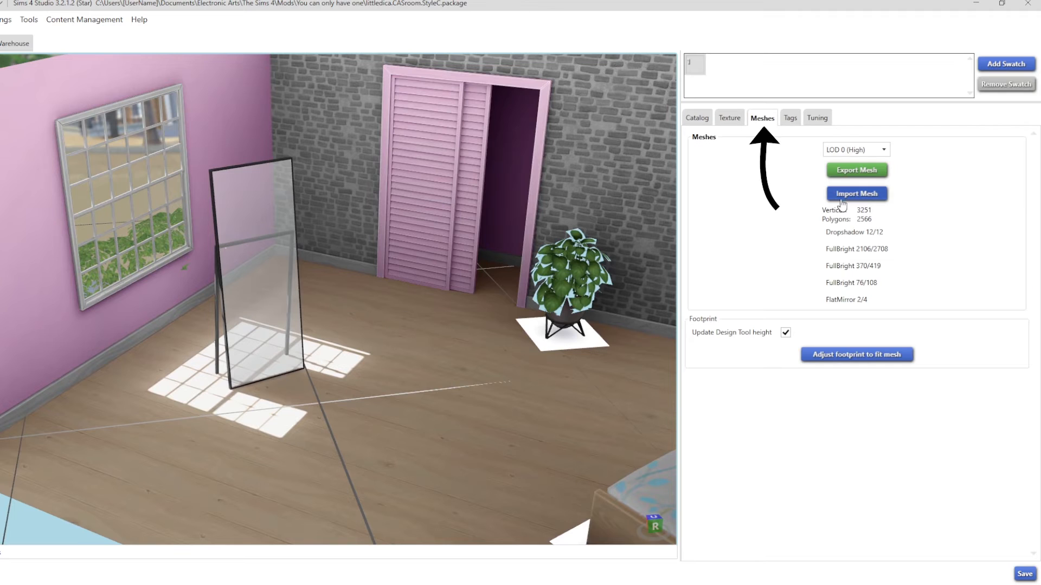
{"action": "left_click", "coordinate": [866, 195]}
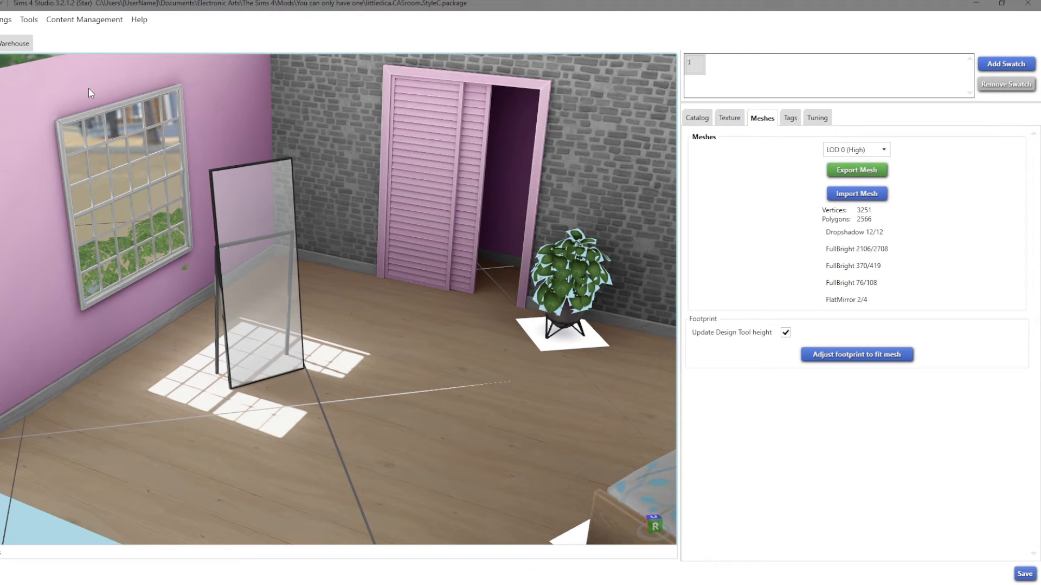
{"action": "left_click", "coordinate": [514, 425]}
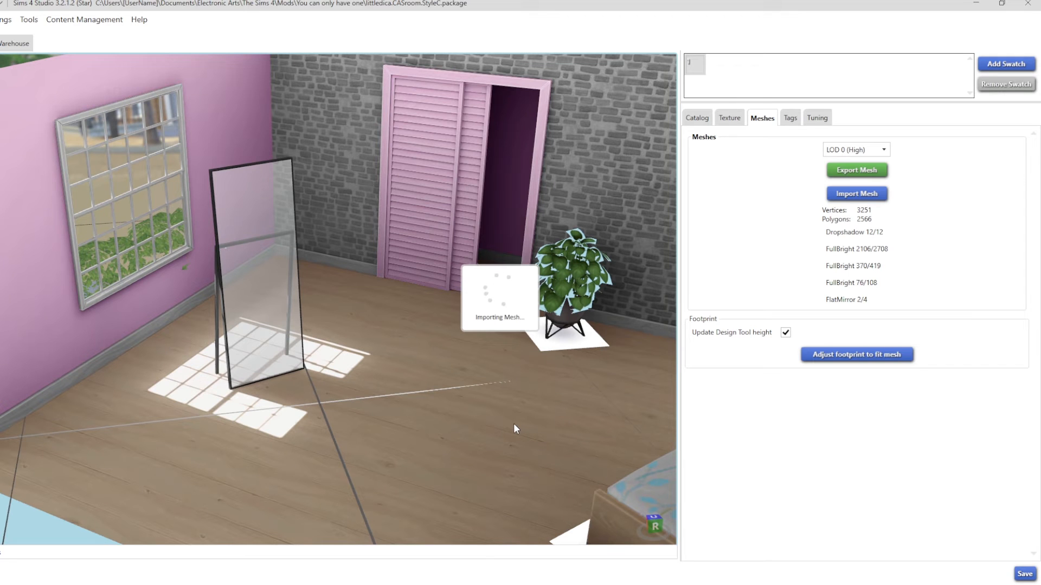
{"action": "right_click_drag", "start_coordinate": [405, 354], "coordinate": [386, 311]}
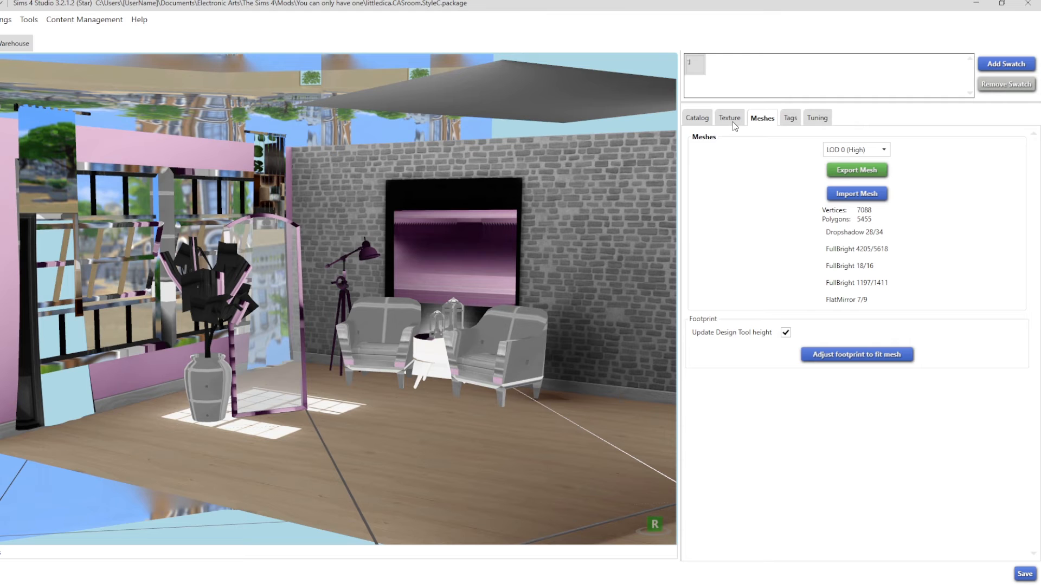
Step: Import the long furniture, backdrop and square room textures into the first, second and third Diffuse entries respectively
{"action": "left_click", "coordinate": [730, 117]}
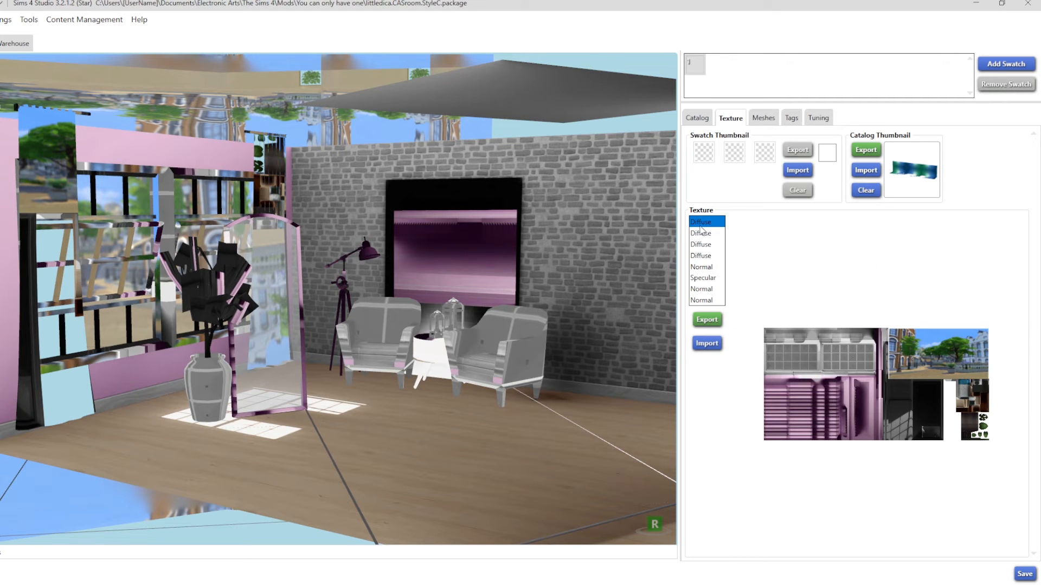
{"action": "left_click", "coordinate": [707, 346]}
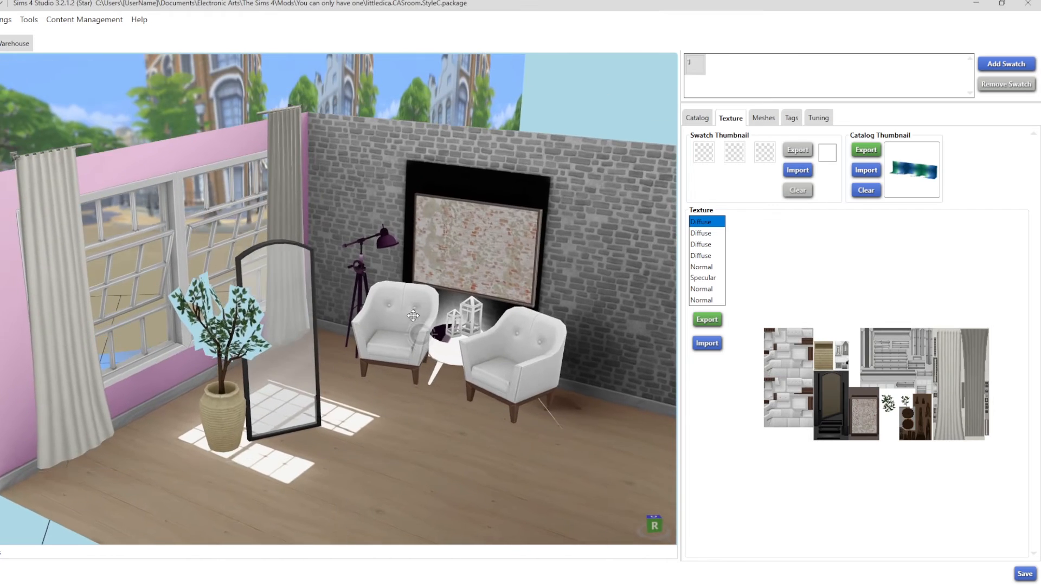
{"action": "left_click", "coordinate": [702, 235]}
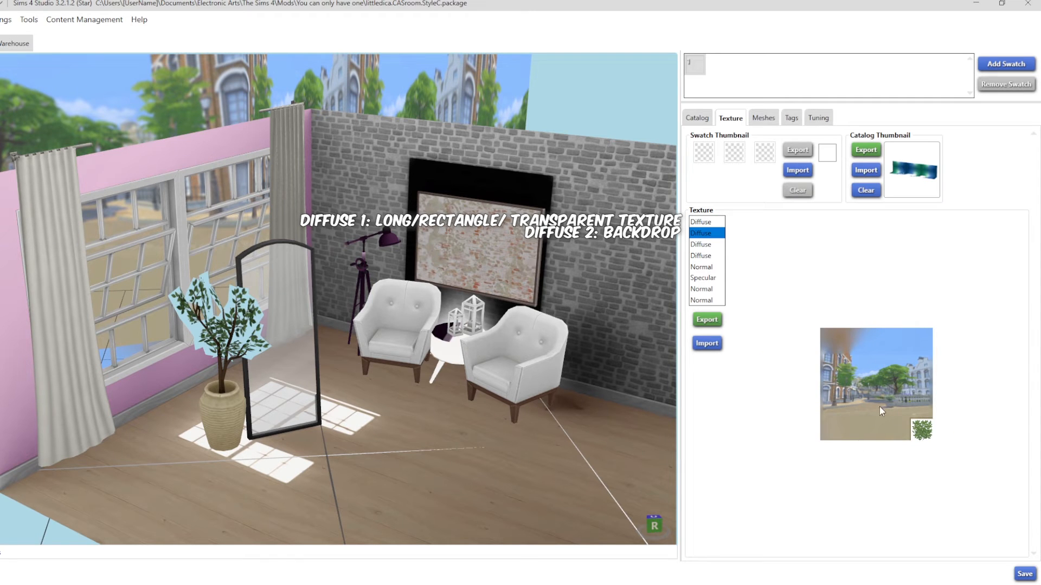
{"action": "left_click", "coordinate": [702, 245]}
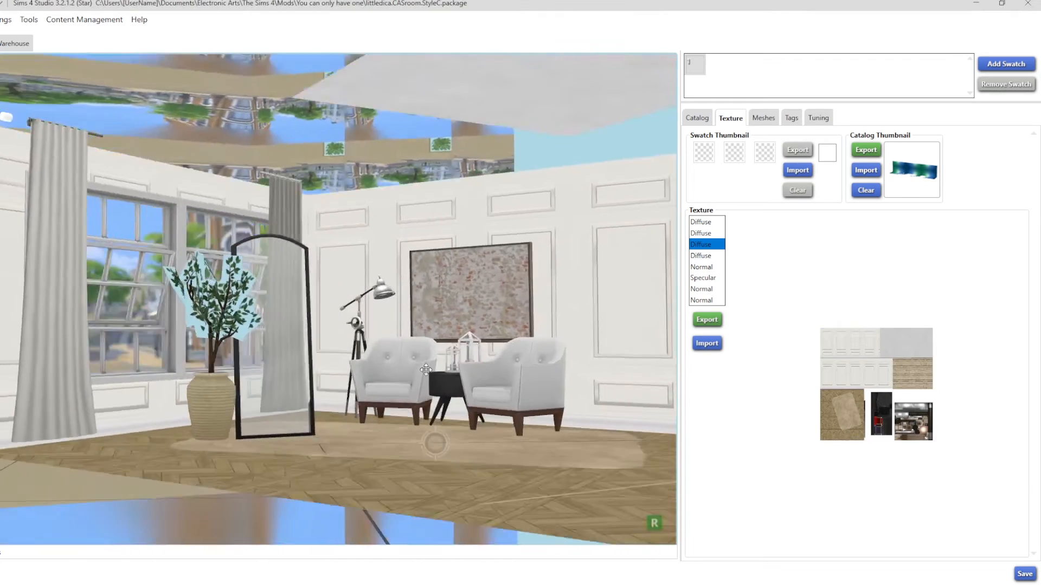
{"action": "scroll", "coordinate": [435, 439], "scroll_direction": "up", "scroll_amount": 3}
{"action": "mouse_move", "coordinate": [435, 439]}
{"action": "left_mouse_down"}
{"action": "mouse_move", "coordinate": [453, 425]}
{"action": "mouse_move", "coordinate": [441, 400]}
{"action": "mouse_move", "coordinate": [437, 437]}
{"action": "left_mouse_up"}
Step: Review the mirror's fourth Diffuse texture and the first Diffuse texture, leaving both as they are, and save the package
{"action": "left_click", "coordinate": [704, 256]}
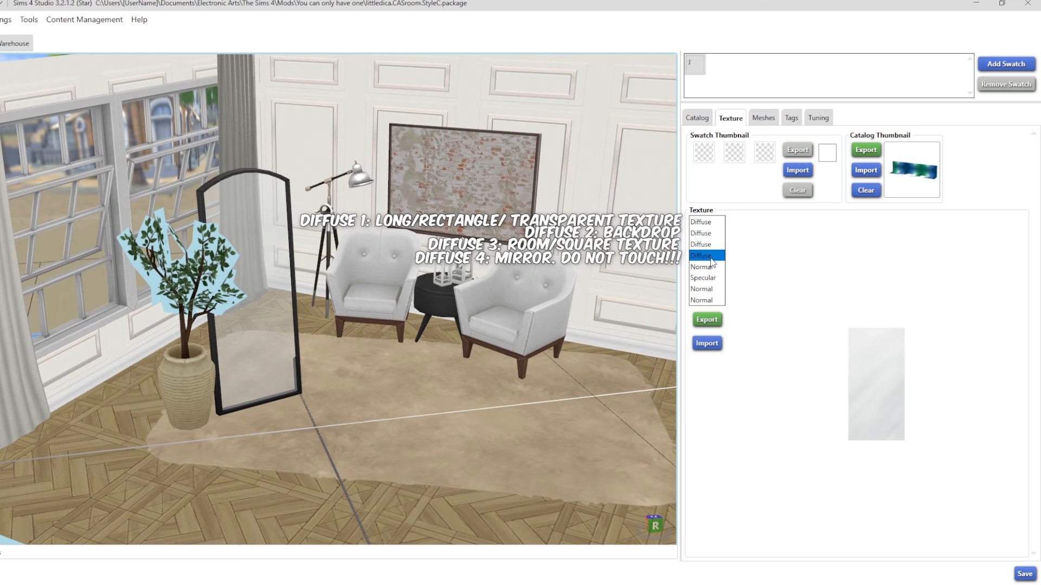
{"action": "left_click", "coordinate": [704, 223]}
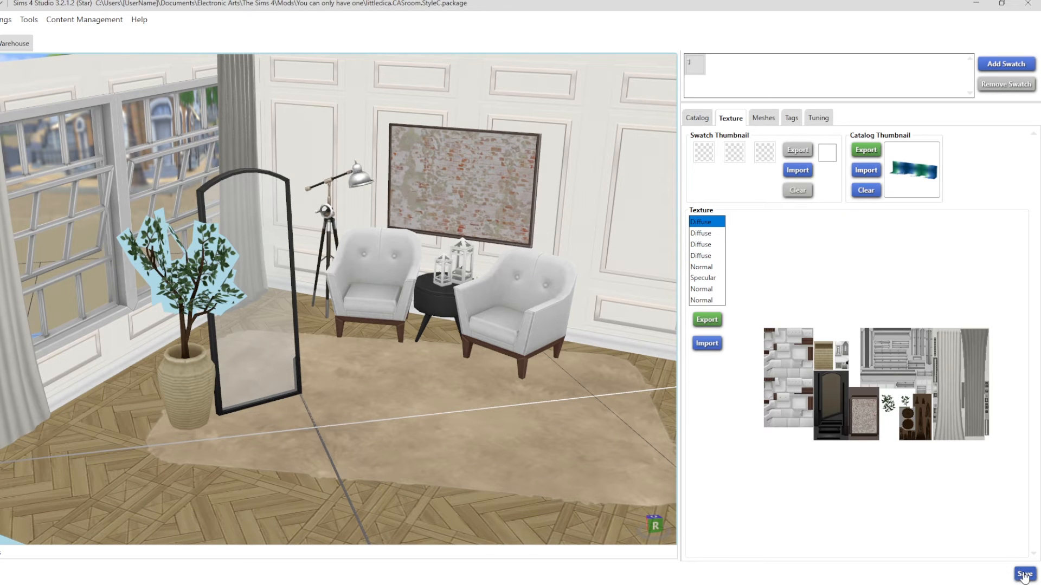
{"action": "left_click", "coordinate": [1024, 575]}
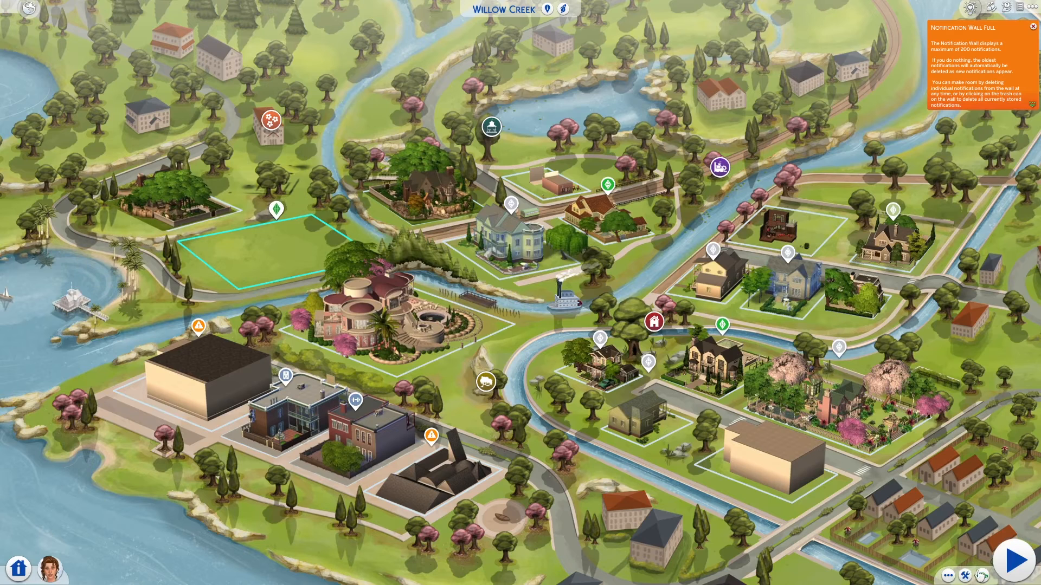
Step: Switch to The Sims 4, open the household in Create a Sim, and check the custom room around the Sim
{"action": "left_click", "coordinate": [922, 575]}
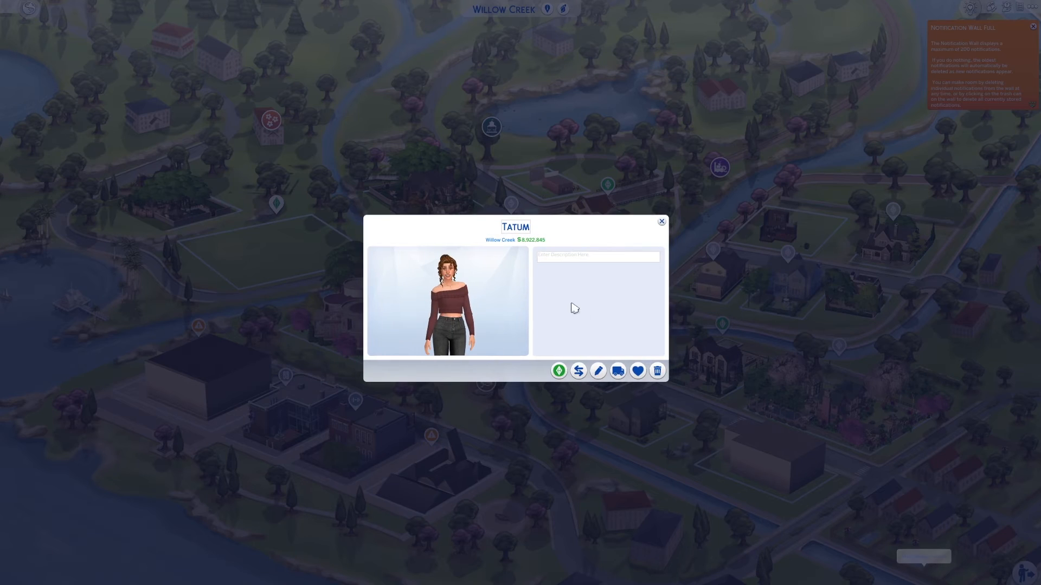
{"action": "left_click", "coordinate": [600, 372]}
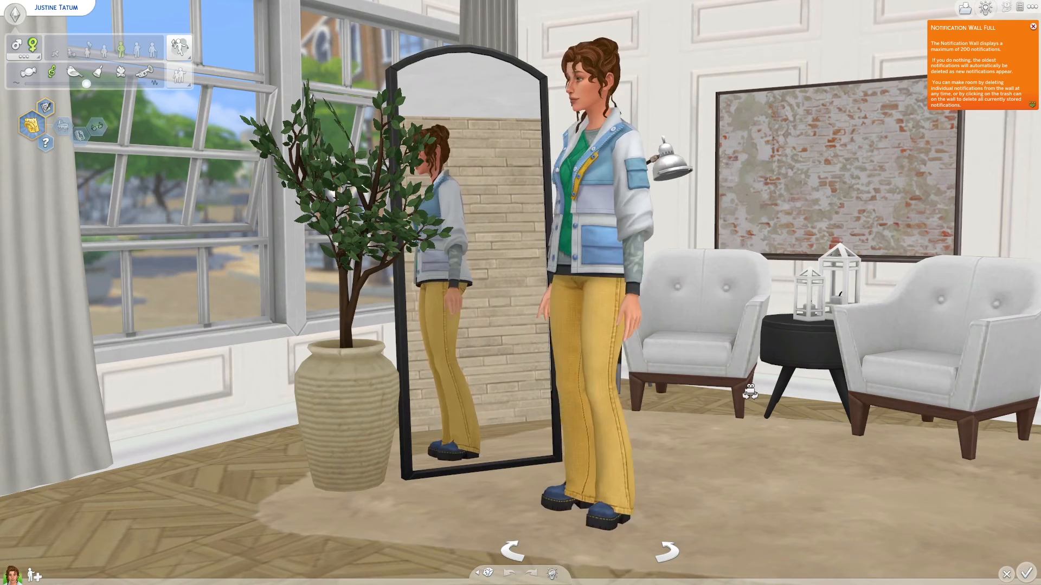
{"action": "left_click_drag", "start_coordinate": [750, 391], "coordinate": [749, 390]}
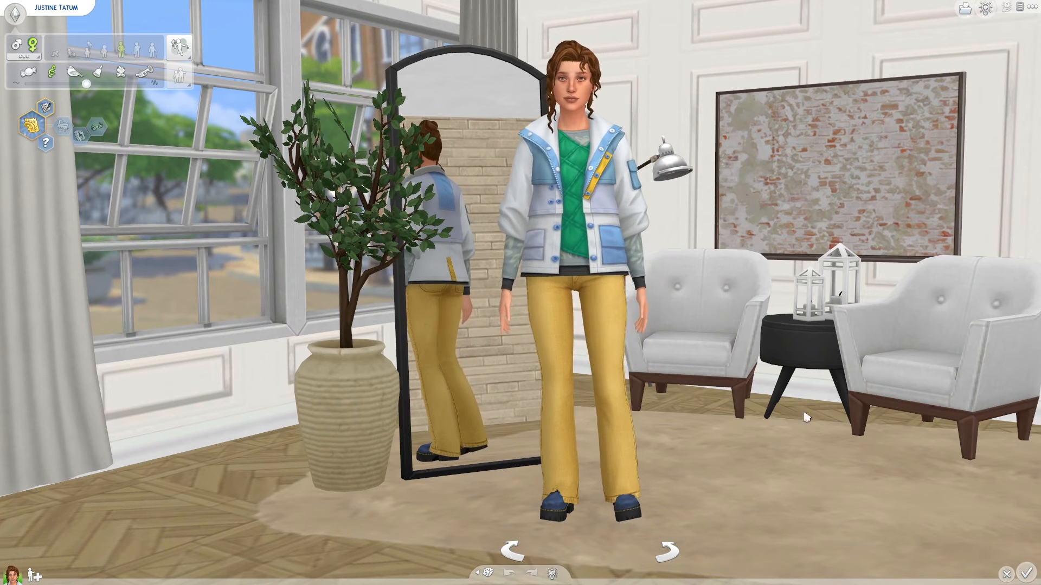
{"action": "left_click_drag", "start_coordinate": [805, 420], "coordinate": [804, 426]}
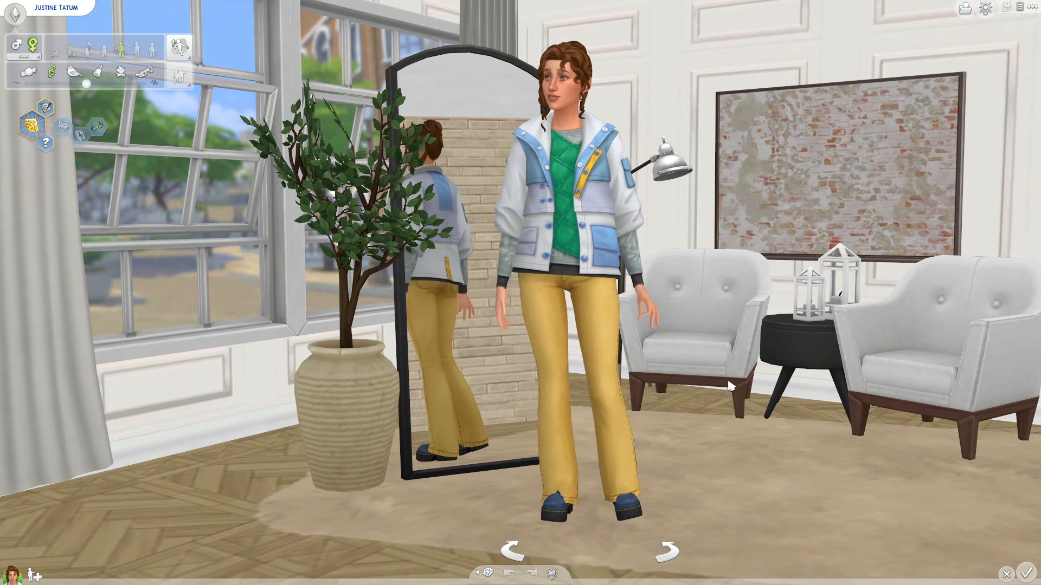
Step: Switch to Blender, expand the scene outliner, and select all geometry of the transparent mesh in Edit Mode
{"action": "left_click", "coordinate": [596, 174]}
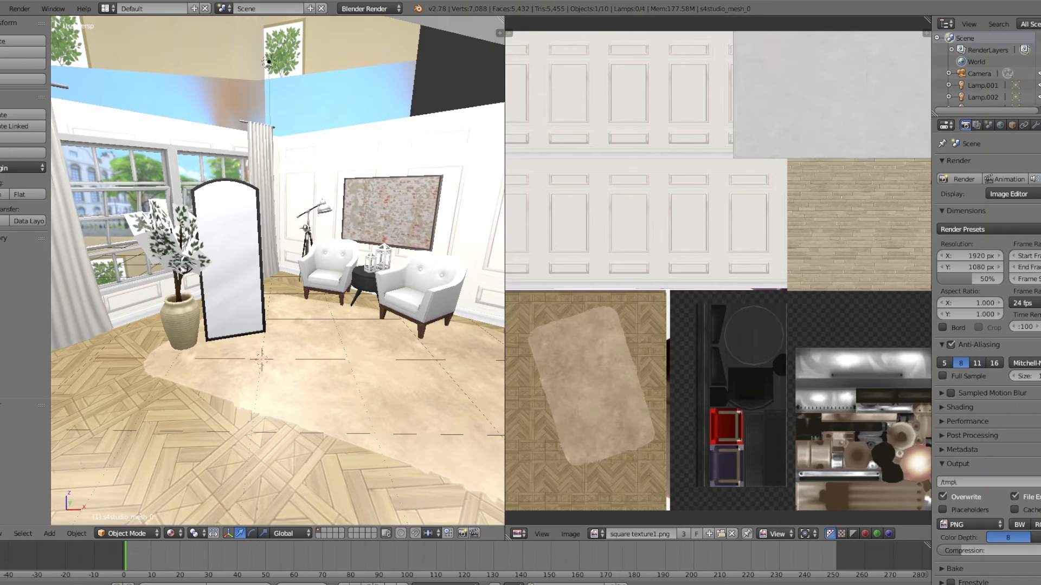
{"action": "middle_click_drag", "start_coordinate": [374, 287], "coordinate": [408, 295]}
{"action": "scroll", "coordinate": [411, 301], "scroll_direction": "up", "scroll_amount": 2}
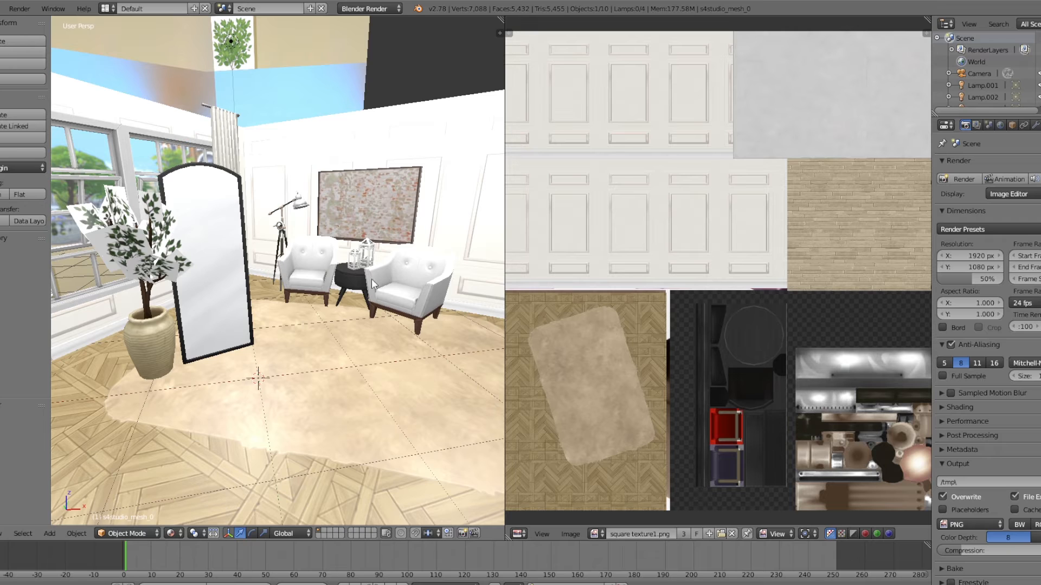
{"action": "left_click_drag", "start_coordinate": [975, 115], "coordinate": [975, 288]}
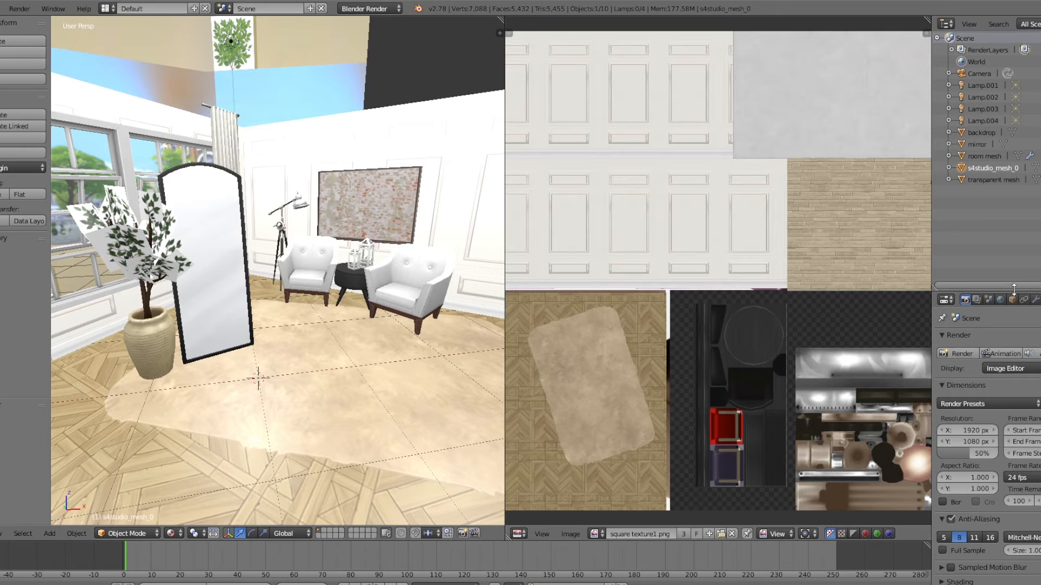
{"action": "left_click", "coordinate": [991, 180]}
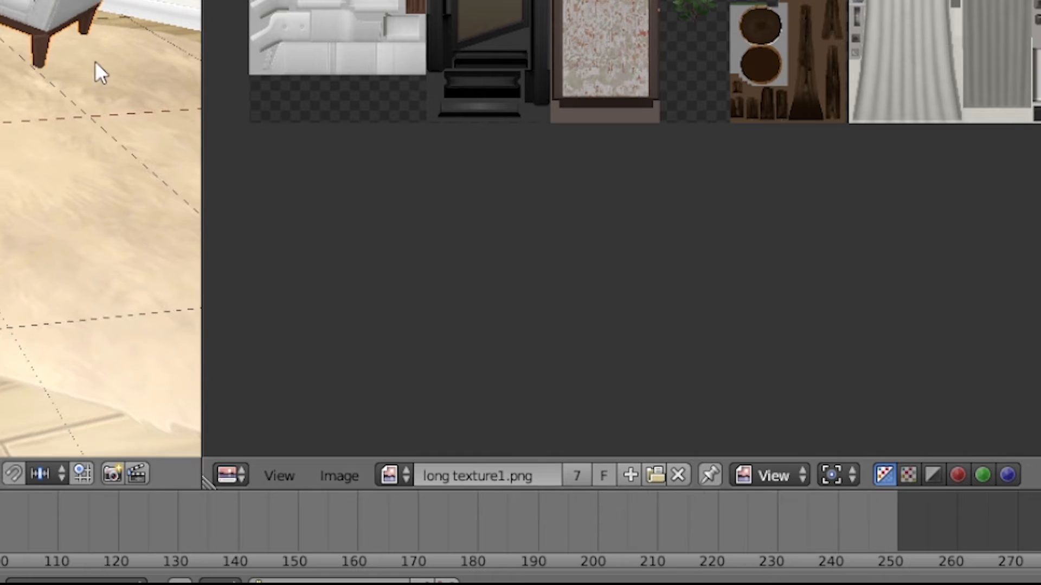
{"action": "key", "text": "Tab"}
{"action": "key", "text": "a"}
{"action": "key", "text": "a"}
{"action": "key", "text": "a"}
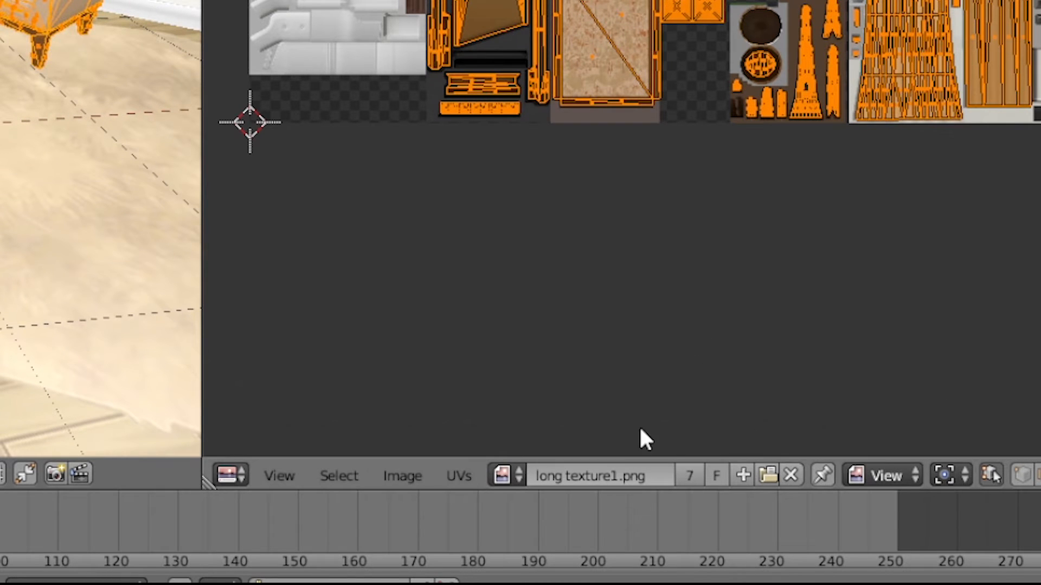
Step: Create a new blank image for the transparent mesh, 2048 px wide and 1024 px high with alpha enabled
{"action": "left_click", "coordinate": [736, 479]}
{"action": "left_click", "coordinate": [857, 407]}
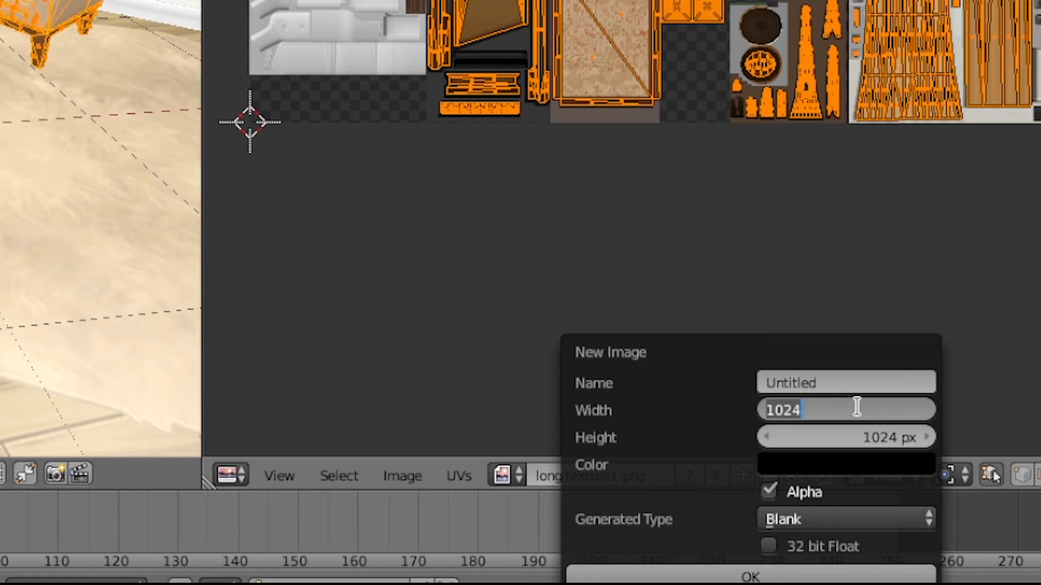
{"action": "type", "text": "204"}
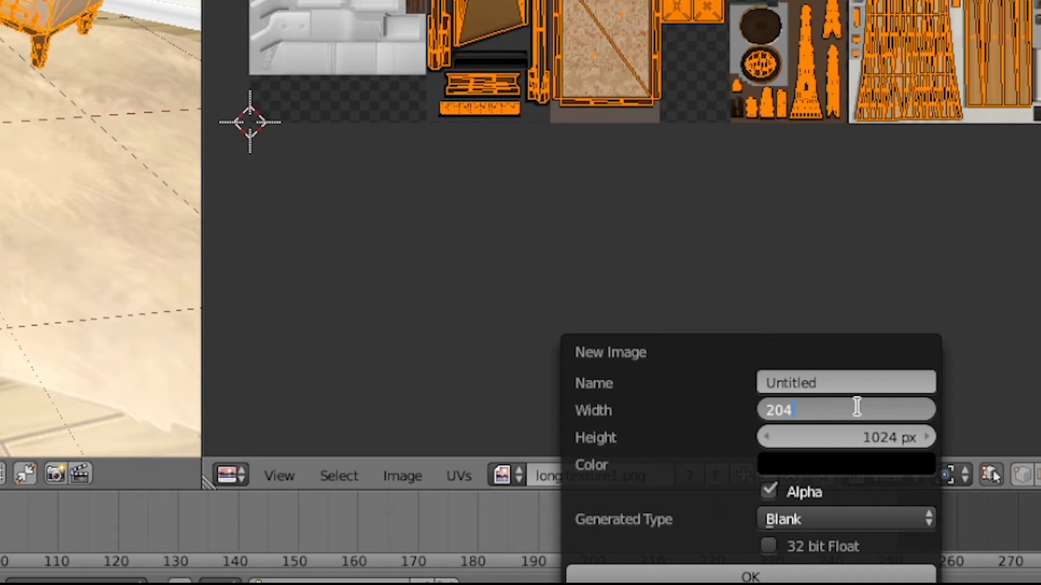
{"action": "type", "text": "8"}
{"action": "key", "text": "Return"}
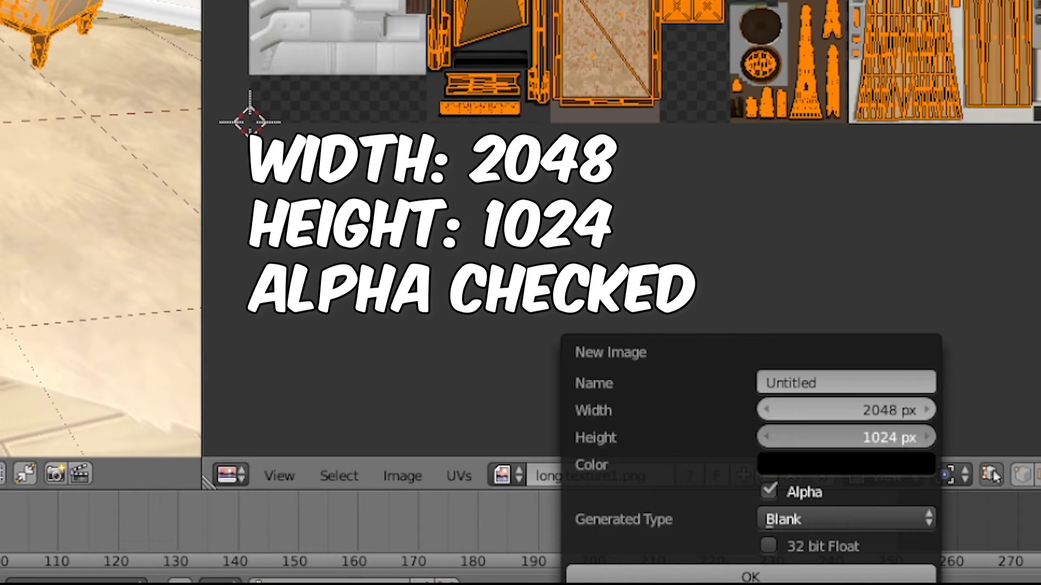
{"action": "left_click", "coordinate": [856, 437]}
{"action": "type", "text": "1024"}
{"action": "left_click", "coordinate": [751, 576]}
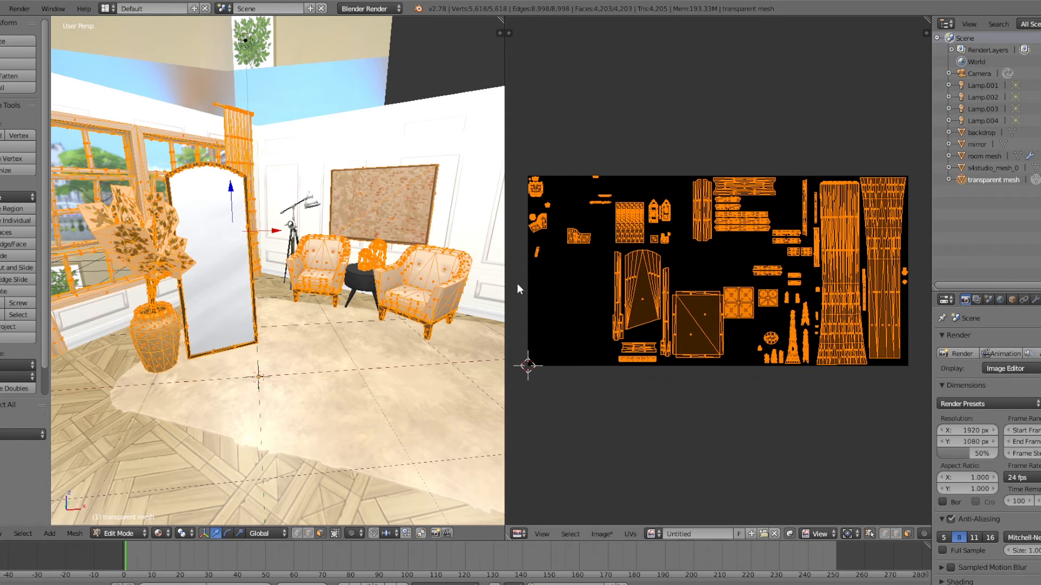
Step: Check the world's Ambient Occlusion factor and set the Environment Lighting energy to 2.5
{"action": "left_click", "coordinate": [1000, 300]}
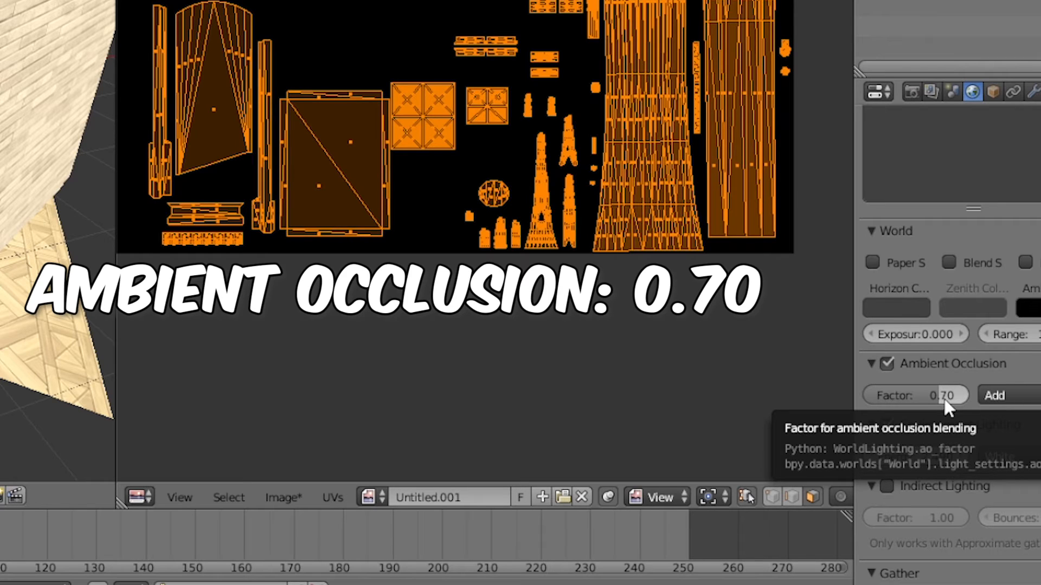
{"action": "left_click", "coordinate": [935, 455]}
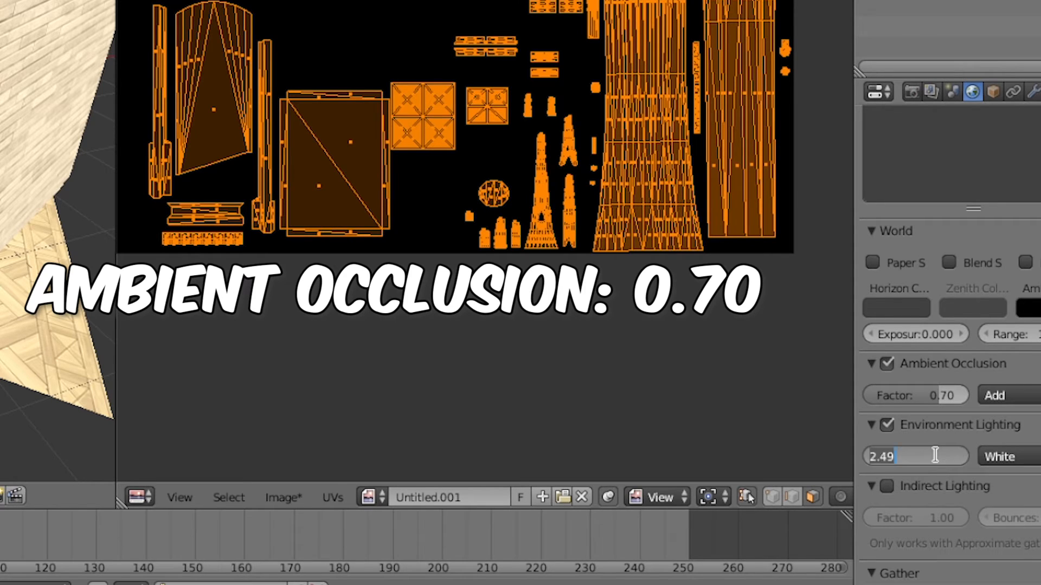
{"action": "type", "text": "2"}
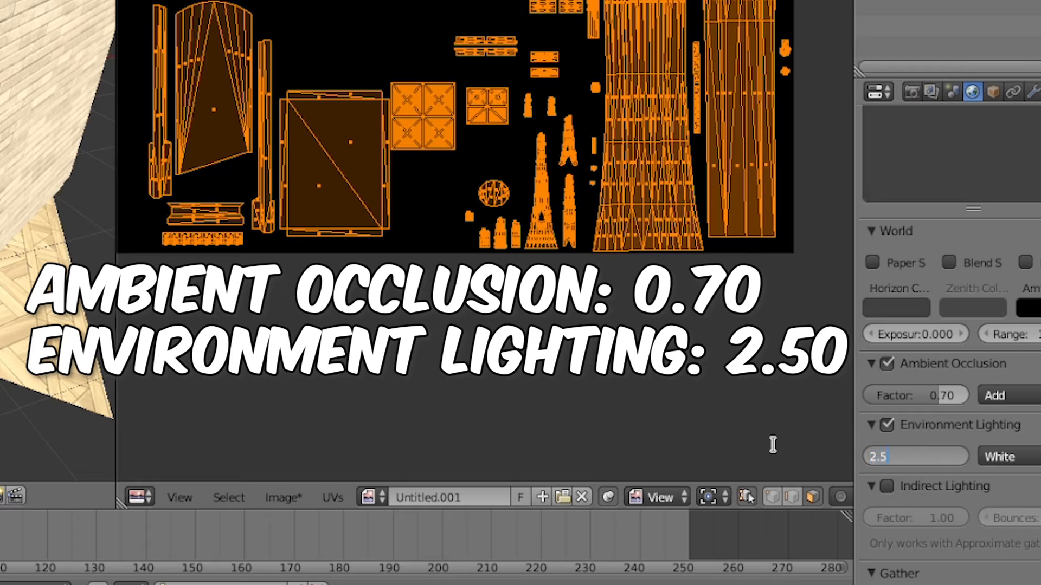
{"action": "key", "text": "Return"}
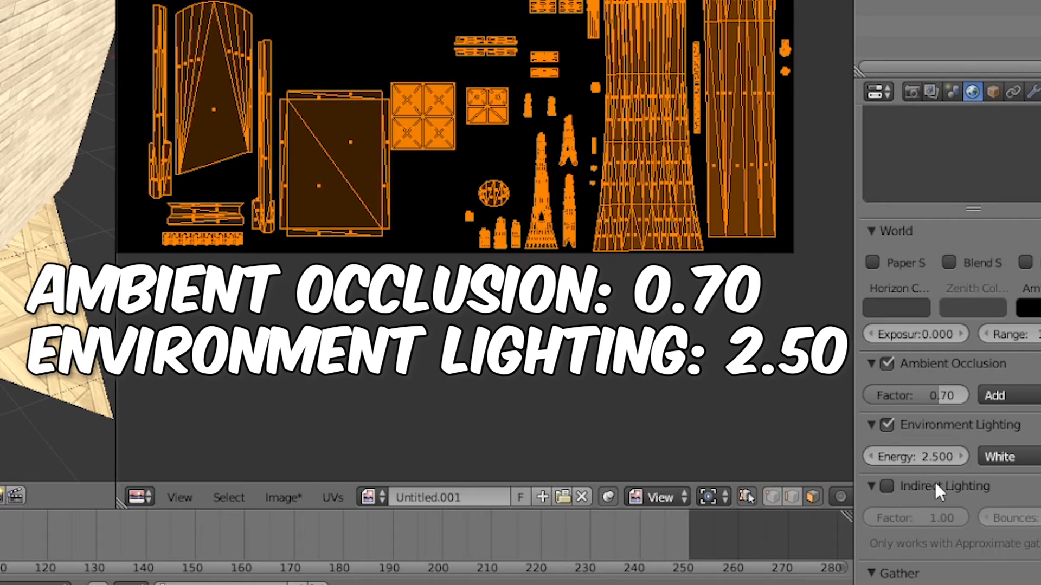
{"action": "scroll", "coordinate": [941, 481], "scroll_direction": "down", "scroll_amount": 5}
{"action": "scroll", "coordinate": [941, 480], "scroll_direction": "down", "scroll_amount": 2}
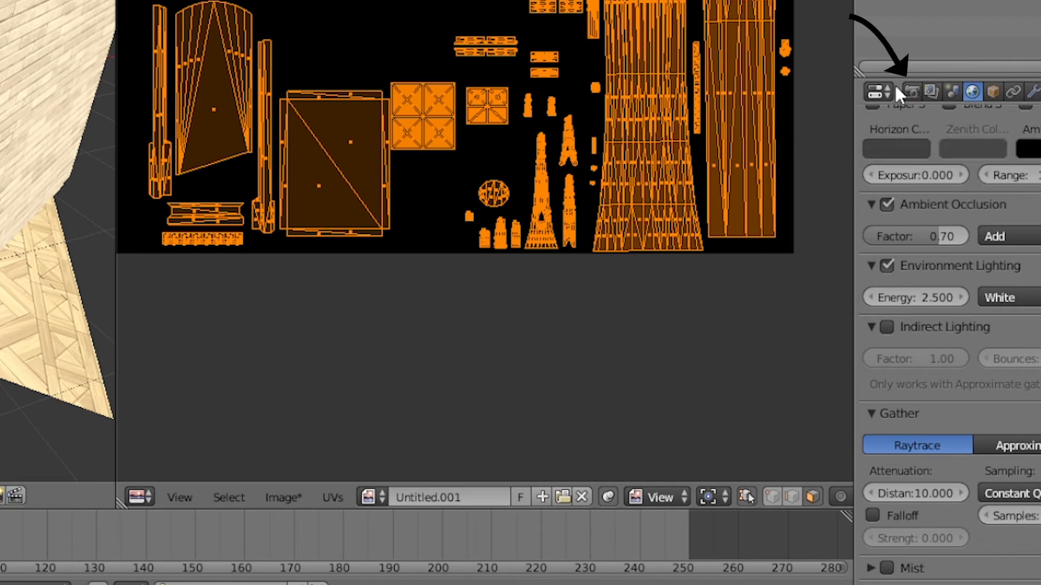
Step: Bake the transparent mesh's Ambient Occlusion into the new image with a 2 px margin, and leave Edit Mode
{"action": "left_click", "coordinate": [911, 92]}
{"action": "scroll", "coordinate": [924, 358], "scroll_direction": "up", "scroll_amount": 10}
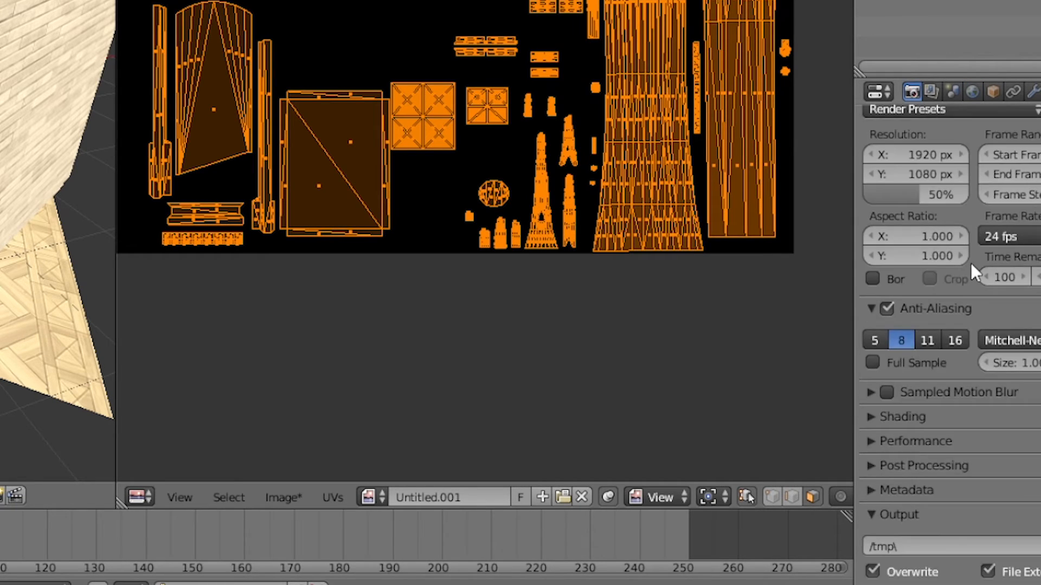
{"action": "scroll", "coordinate": [970, 263], "scroll_direction": "down", "scroll_amount": 10}
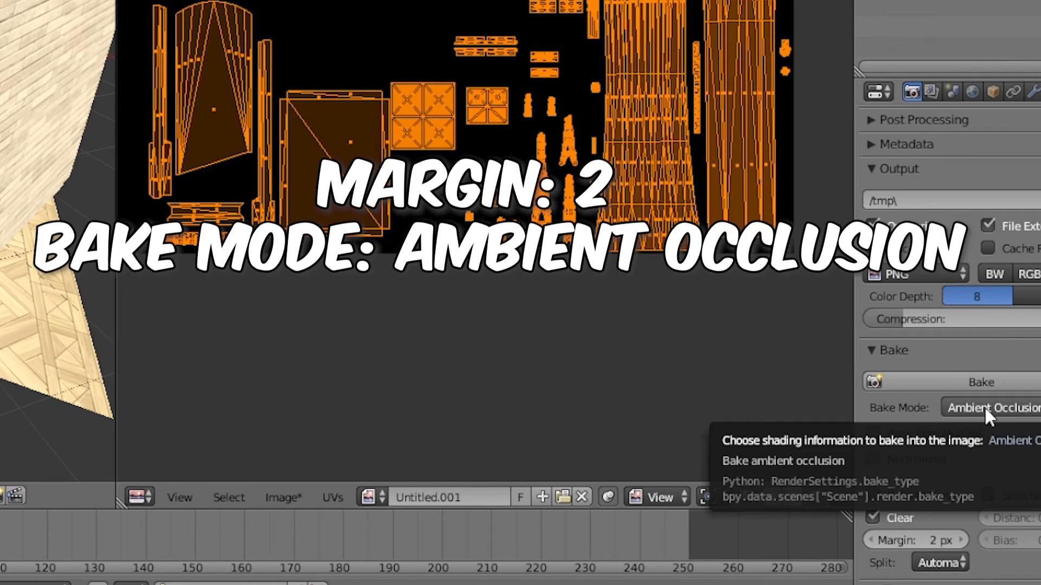
{"action": "left_click", "coordinate": [961, 380]}
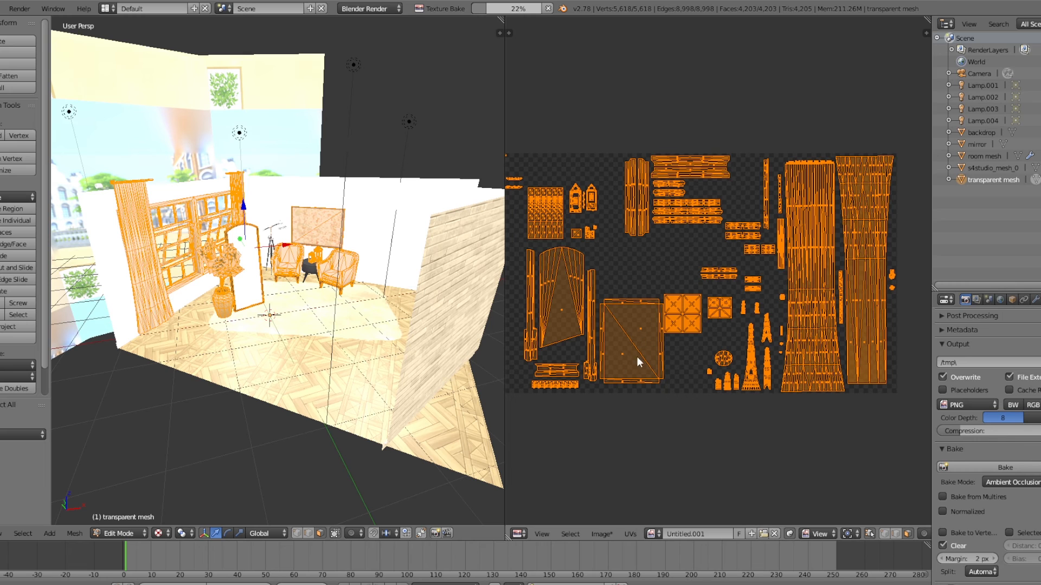
{"action": "key", "text": "Tab"}
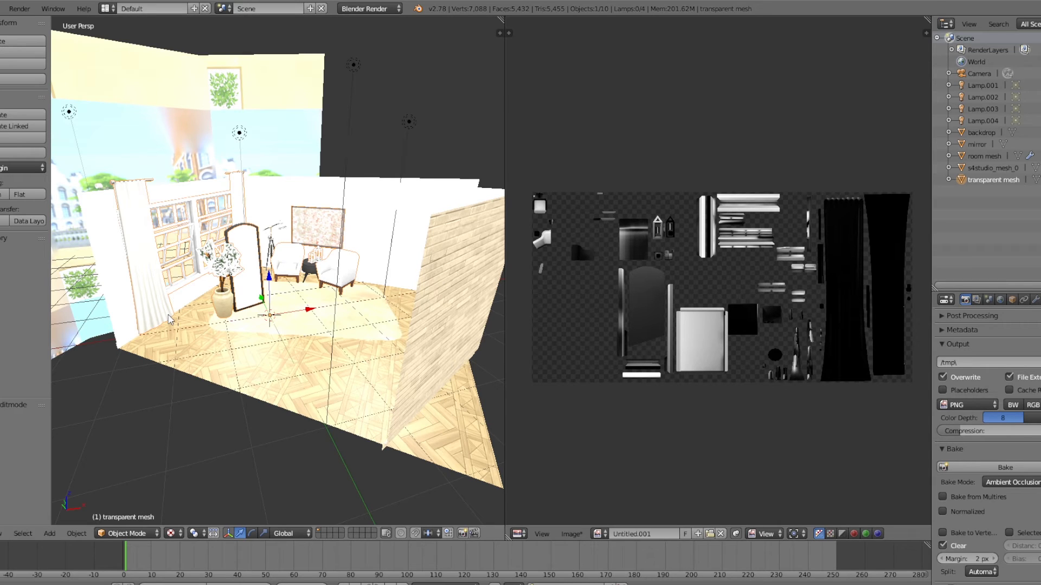
Step: Inspect the baked shadows of the transparent mesh up close and save the bake as an image file
{"action": "scroll", "coordinate": [772, 307], "scroll_direction": "up", "scroll_amount": 6}
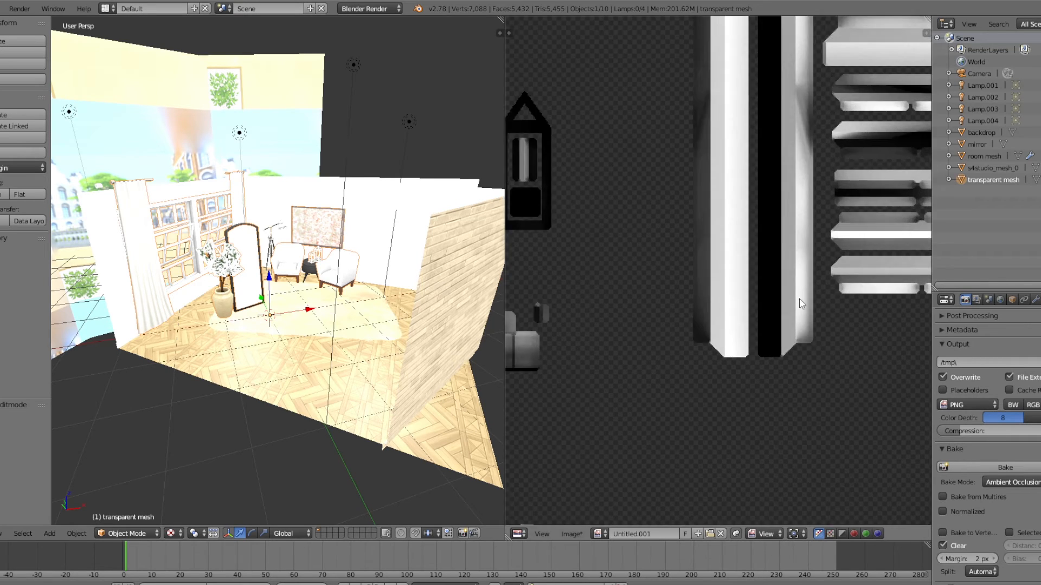
{"action": "middle_click_drag", "start_coordinate": [799, 299], "coordinate": [819, 450]}
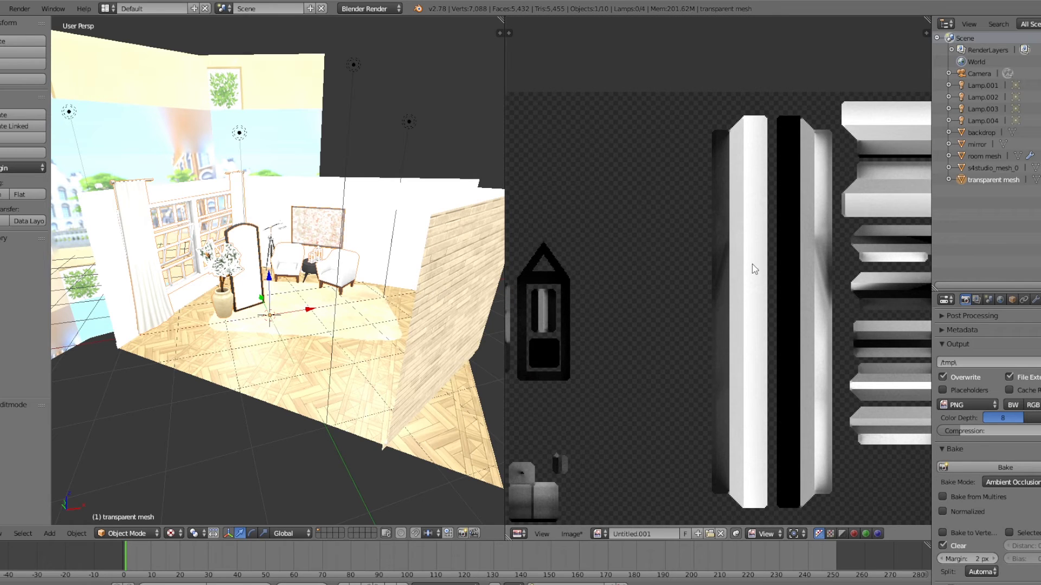
{"action": "scroll", "coordinate": [706, 355], "scroll_direction": "down", "scroll_amount": 4}
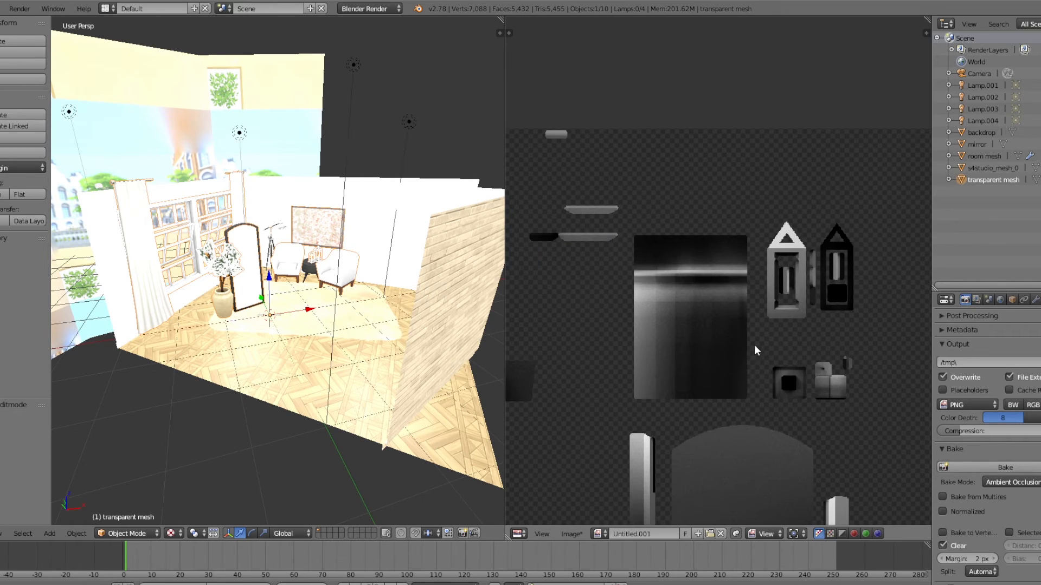
{"action": "scroll", "coordinate": [754, 347], "scroll_direction": "down", "scroll_amount": 1}
{"action": "middle_click_drag", "start_coordinate": [790, 129], "coordinate": [741, 48]}
{"action": "middle_click_drag", "start_coordinate": [781, 233], "coordinate": [704, 98]}
{"action": "middle_click_drag", "start_coordinate": [815, 278], "coordinate": [742, 101]}
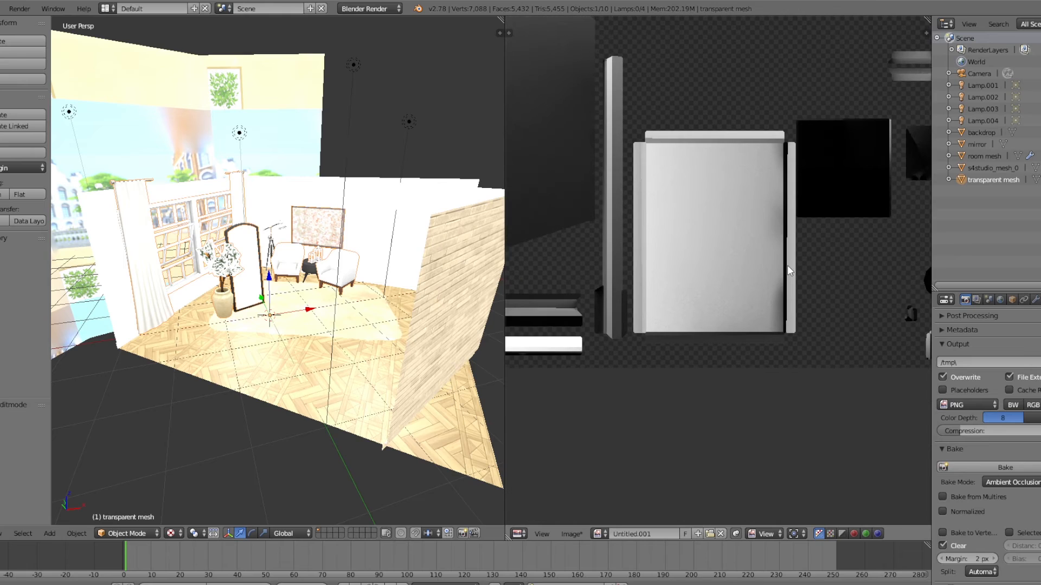
{"action": "scroll", "coordinate": [788, 268], "scroll_direction": "down", "scroll_amount": 5}
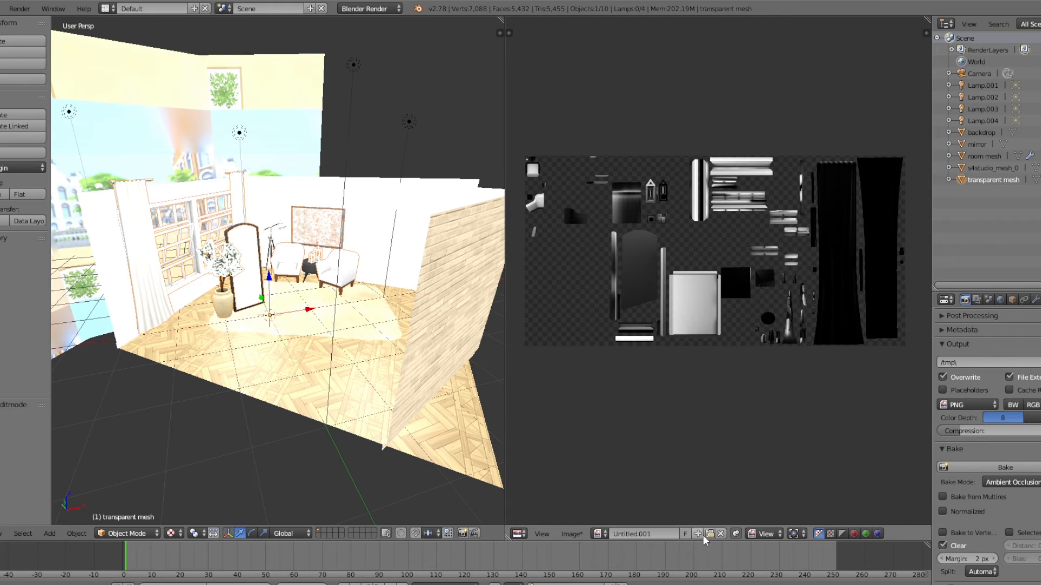
{"action": "left_click", "coordinate": [566, 534]}
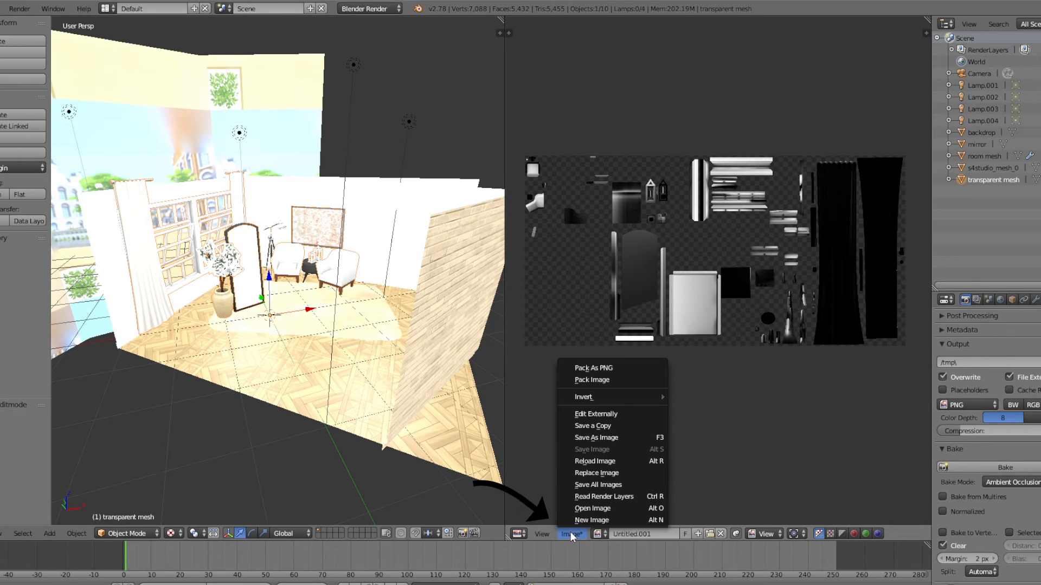
{"action": "left_click", "coordinate": [622, 438]}
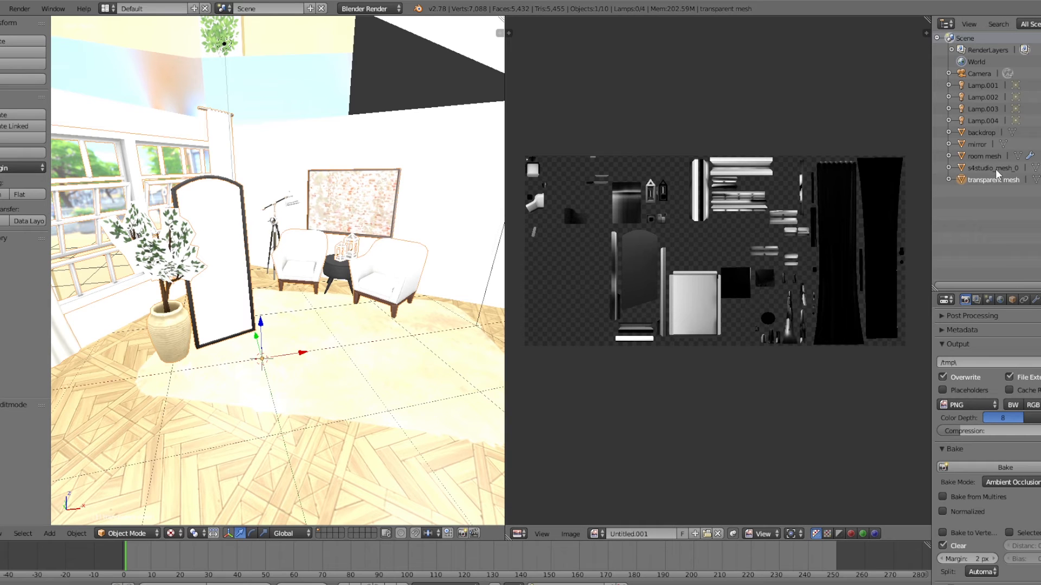
Step: Select all geometry of the room mesh in Edit Mode and create a new blank 2048 × 2048 px image for it
{"action": "right_click", "coordinate": [335, 359]}
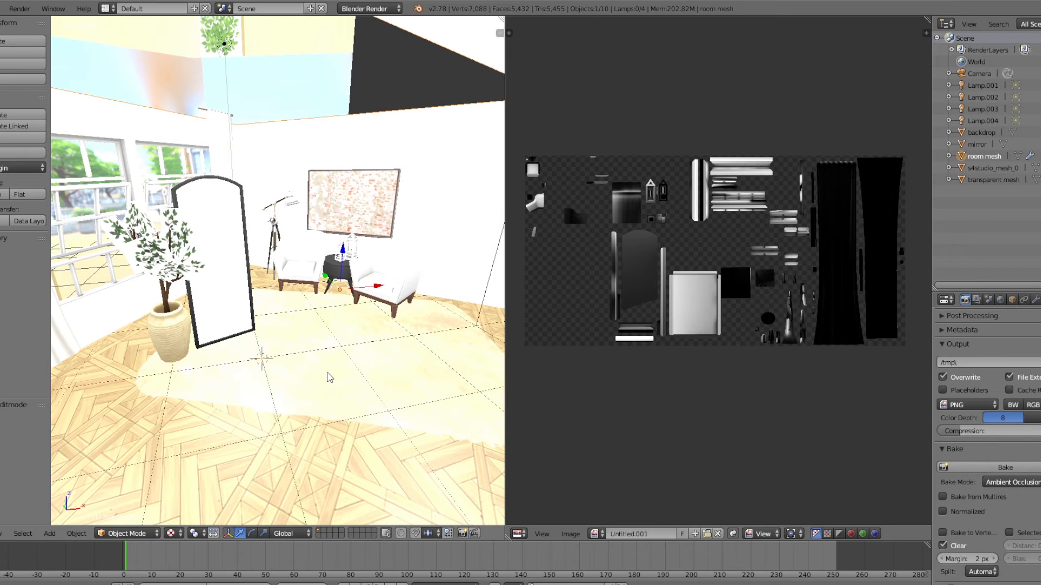
{"action": "key", "text": "Tab"}
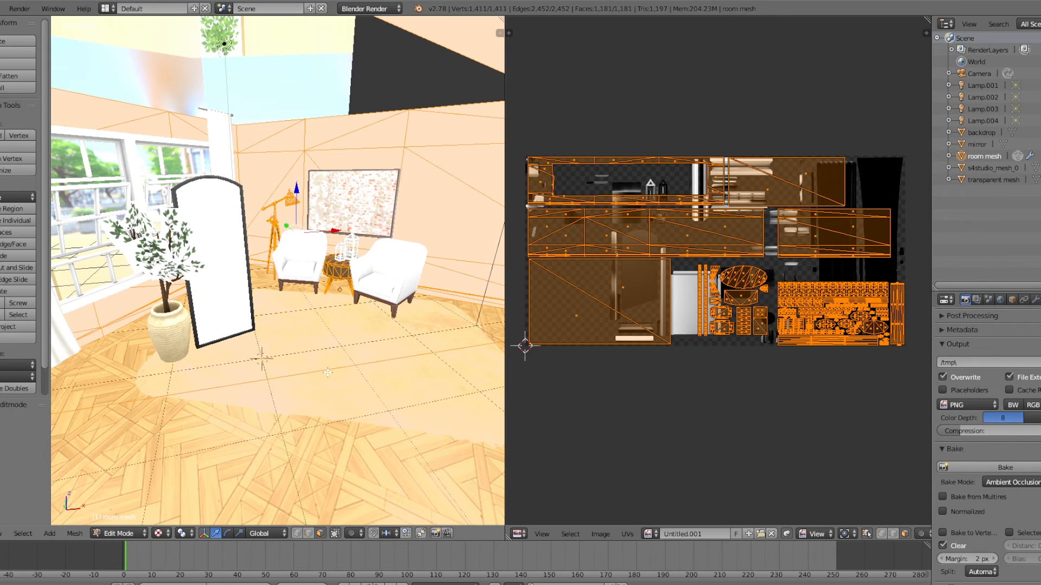
{"action": "key", "text": "a"}
{"action": "key", "text": "a"}
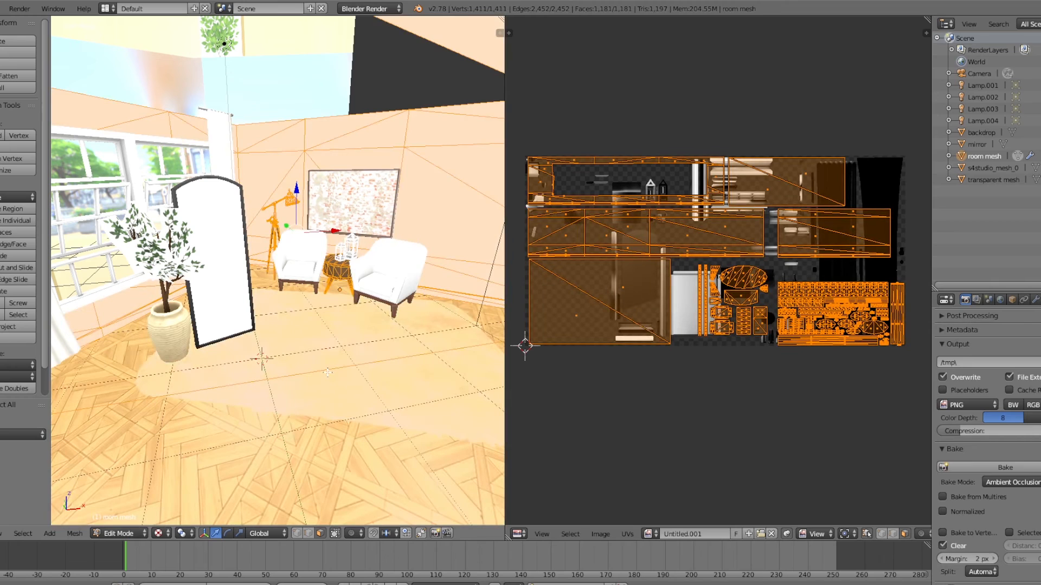
{"action": "left_click", "coordinate": [748, 533]}
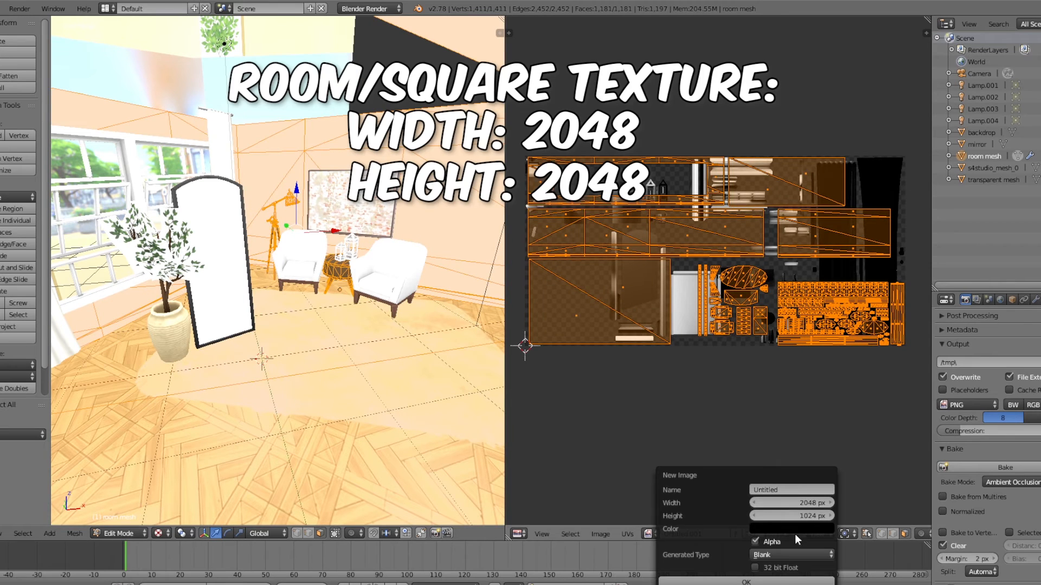
{"action": "left_click", "coordinate": [809, 515]}
{"action": "type", "text": "2048"}
{"action": "key", "text": "Return"}
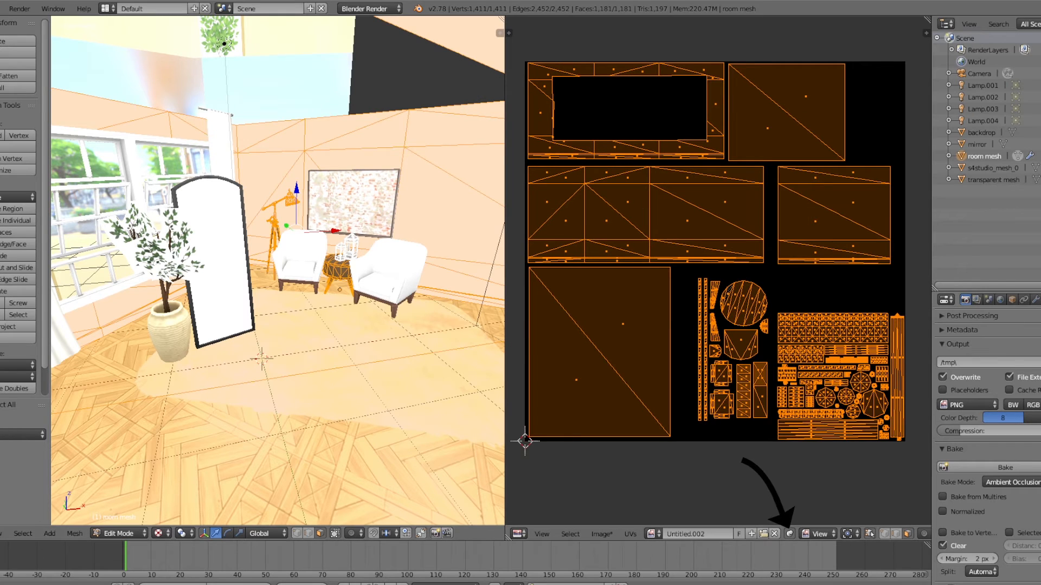
Step: Bake the room mesh's Ambient Occlusion into the new image and examine the baked shadows on the floor and wall
{"action": "left_click", "coordinate": [1008, 468]}
{"action": "left_click", "coordinate": [1008, 468]}
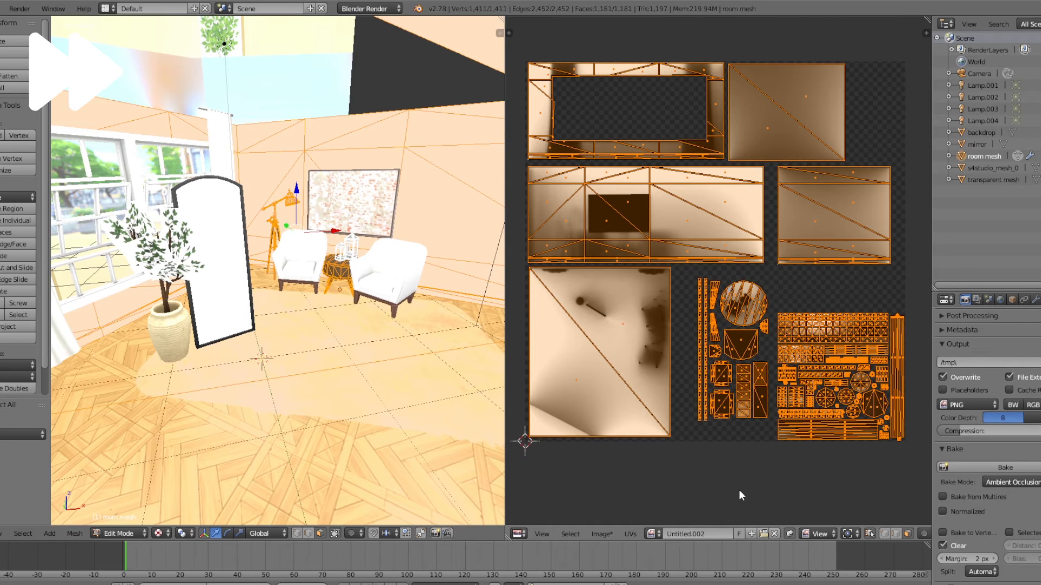
{"action": "scroll", "coordinate": [678, 350], "scroll_direction": "up", "scroll_amount": 4}
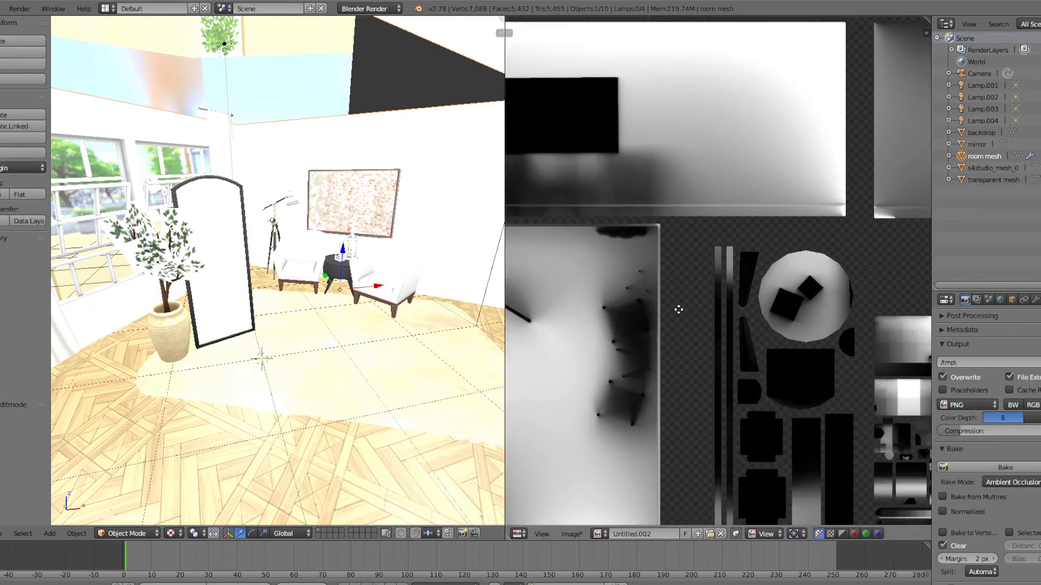
{"action": "middle_click_drag", "start_coordinate": [676, 304], "coordinate": [800, 234]}
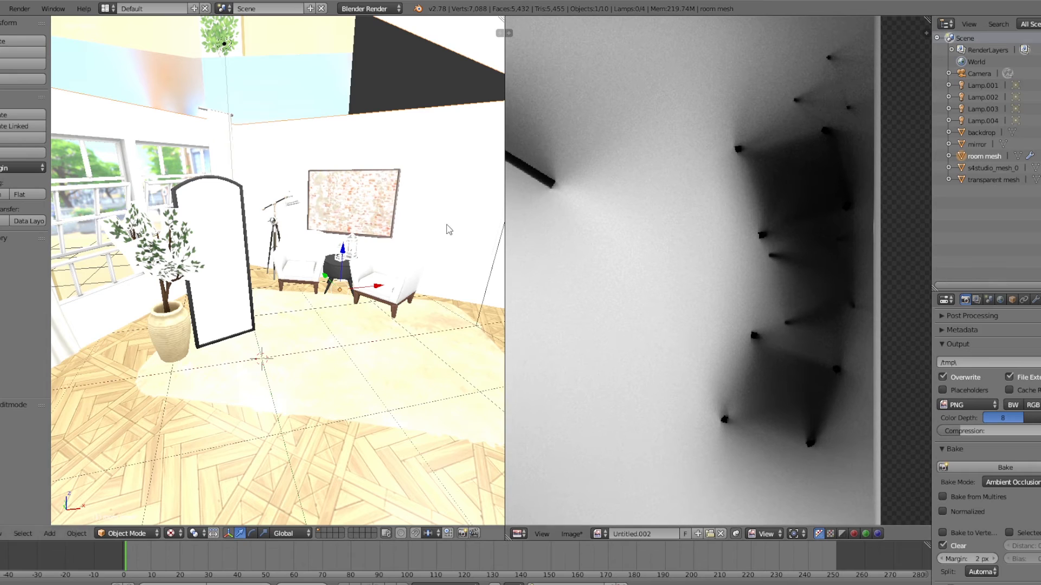
{"action": "scroll", "coordinate": [753, 314], "scroll_direction": "down", "scroll_amount": 3}
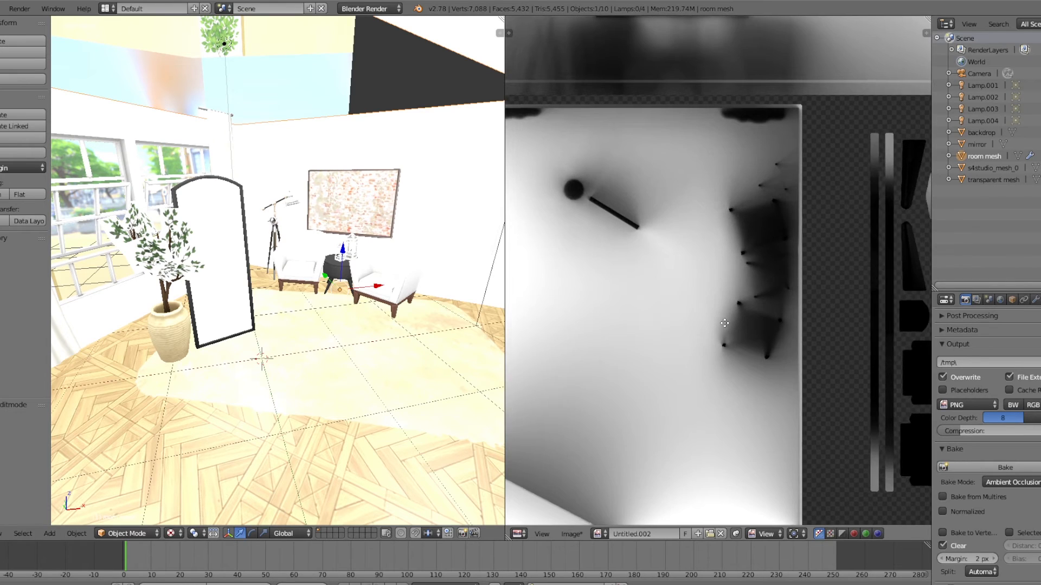
{"action": "scroll", "coordinate": [581, 253], "scroll_direction": "up", "scroll_amount": 3}
{"action": "middle_click_drag", "start_coordinate": [581, 253], "coordinate": [630, 259]}
{"action": "scroll", "coordinate": [625, 252], "scroll_direction": "down", "scroll_amount": 4}
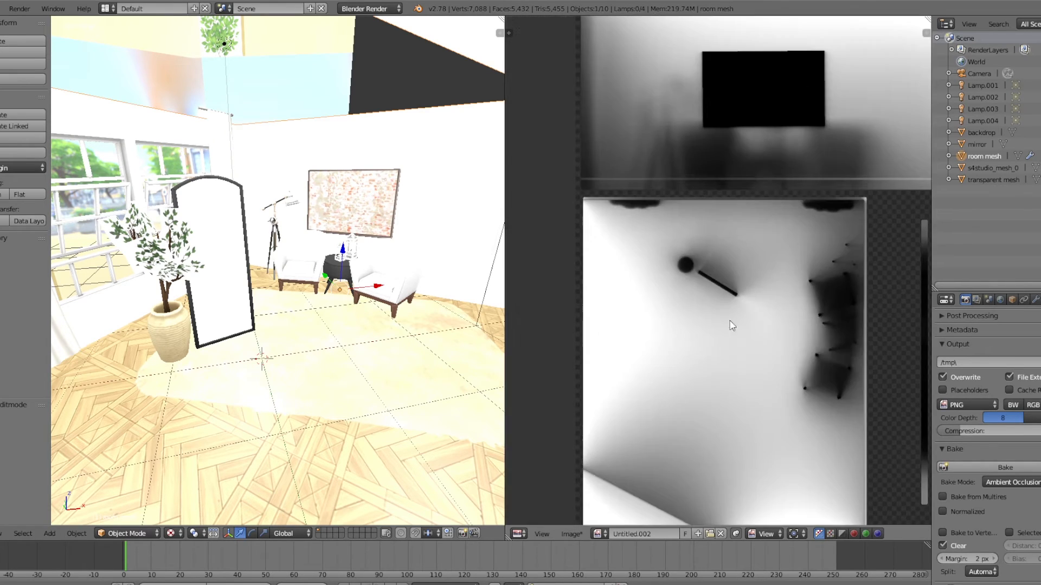
Step: Examine the room mesh's complete shadow bake and save it as an image file
{"action": "scroll", "coordinate": [693, 305], "scroll_direction": "up", "scroll_amount": 3}
{"action": "scroll", "coordinate": [683, 314], "scroll_direction": "down", "scroll_amount": 4}
{"action": "middle_click_drag", "start_coordinate": [701, 287], "coordinate": [761, 334]}
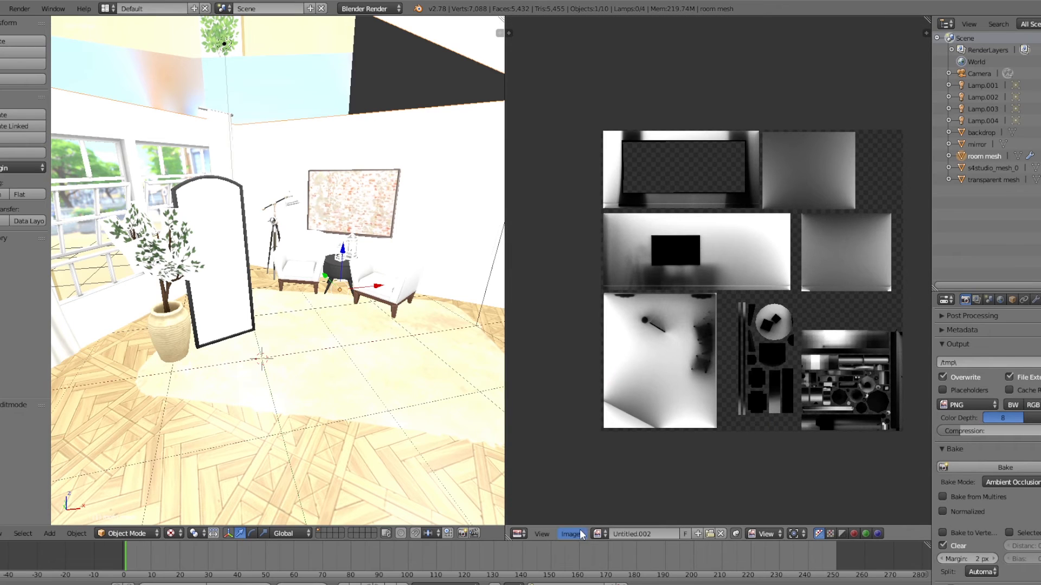
{"action": "left_click", "coordinate": [567, 536]}
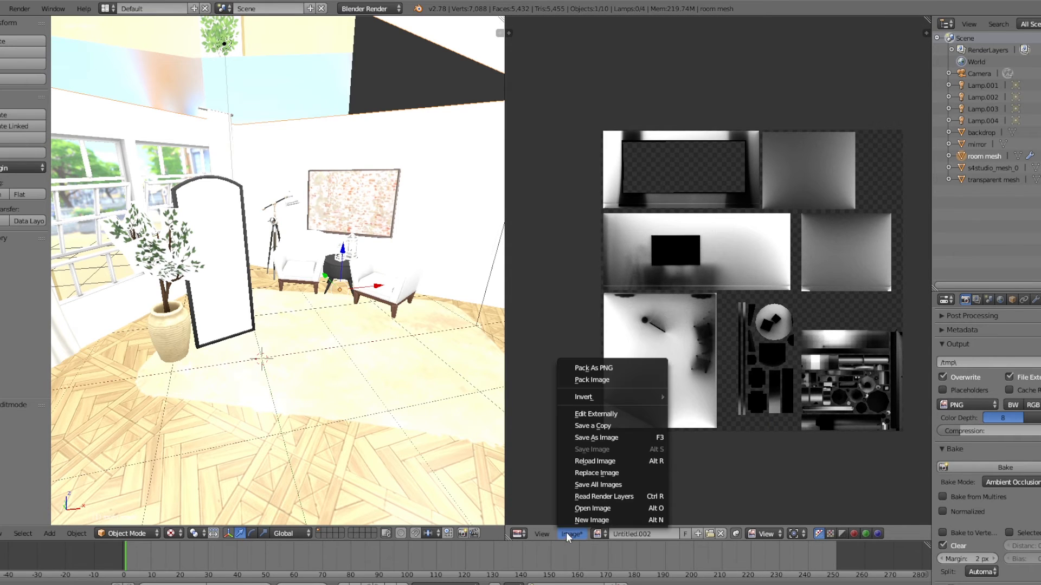
{"action": "left_click", "coordinate": [596, 438]}
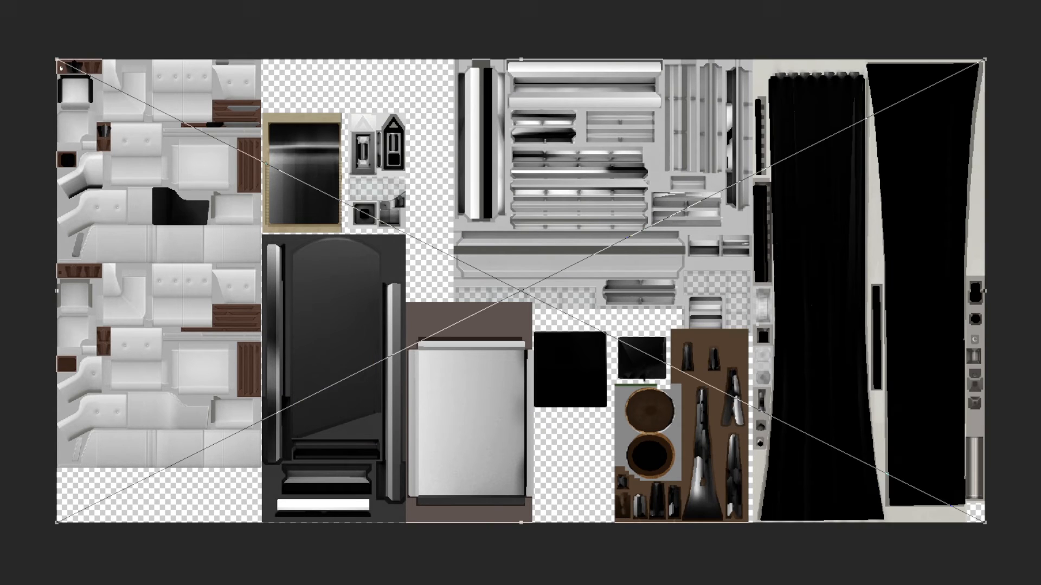
Step: Switch to the texture files, place the shadow bakes over the long and square room textures, and select the blacked-out curtain and plant areas
{"action": "key", "text": "Return"}
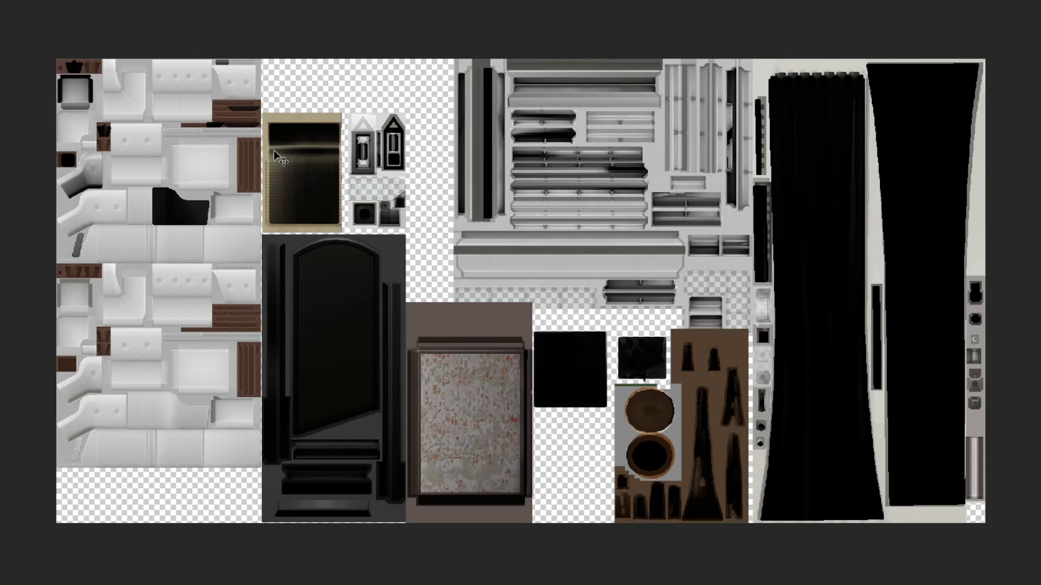
{"action": "mouse_move", "coordinate": [752, 553]}
{"action": "left_mouse_down"}
{"action": "mouse_move", "coordinate": [804, 562]}
{"action": "mouse_move", "coordinate": [751, 551]}
{"action": "left_mouse_up"}
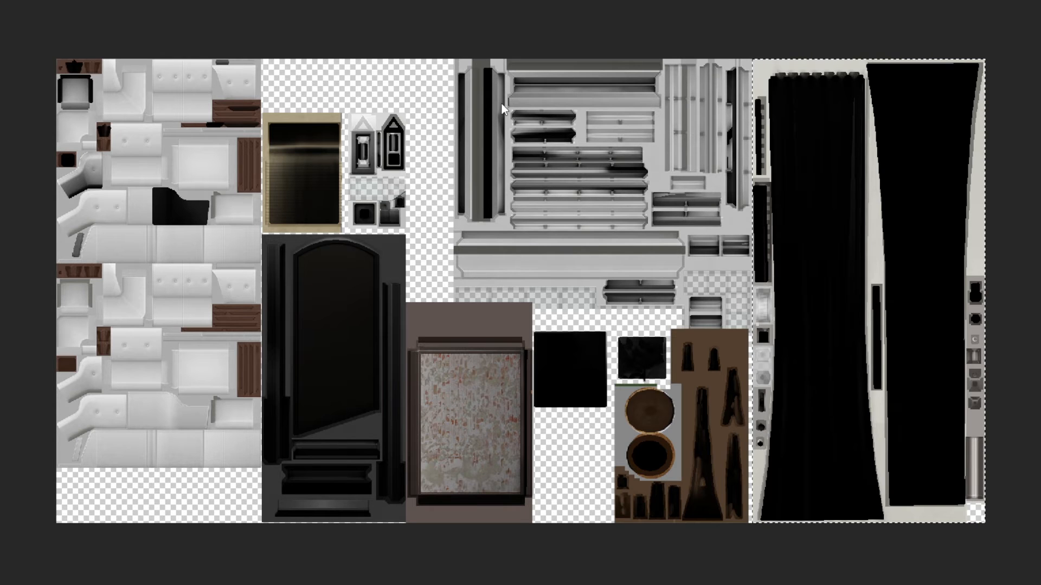
{"action": "key", "text": "Return"}
{"action": "left_click_drag", "start_coordinate": [532, 321], "coordinate": [611, 431]}
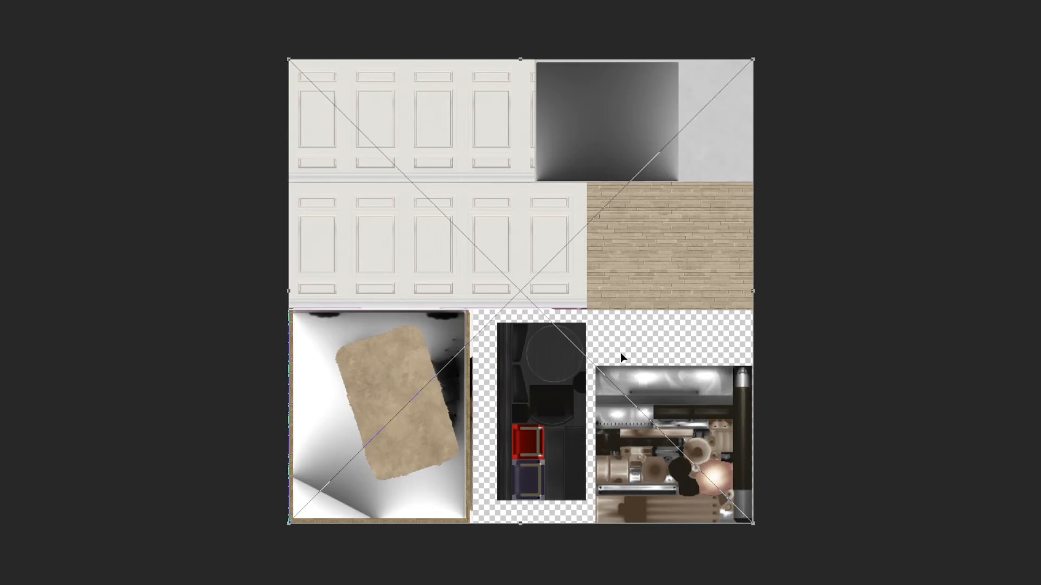
{"action": "key", "text": "Return"}
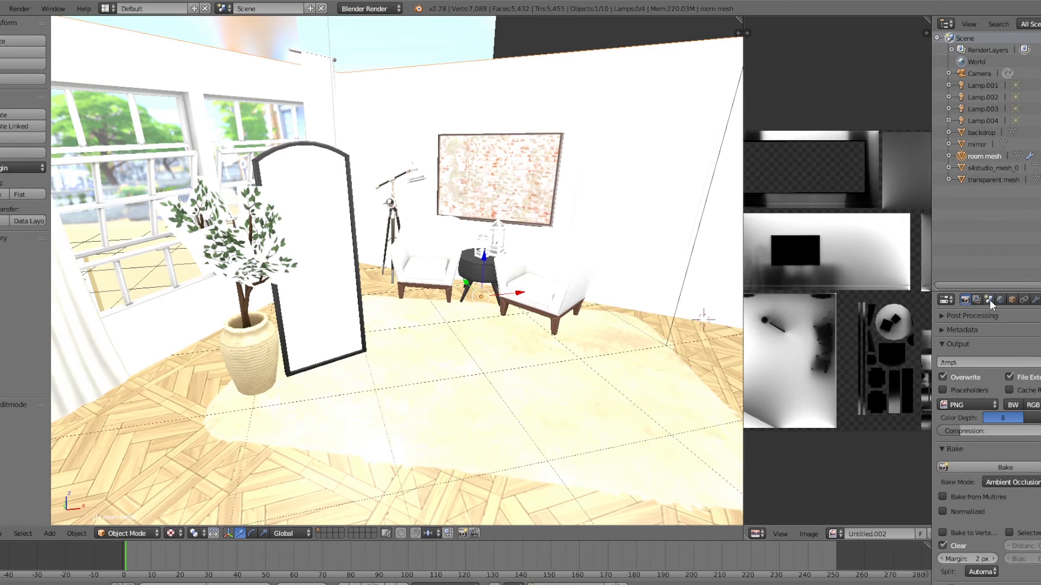
Step: Switch to Blender and turn off Ambient Occlusion and Environment Lighting in the world settings
{"action": "left_click", "coordinate": [989, 300]}
{"action": "left_click", "coordinate": [1000, 300]}
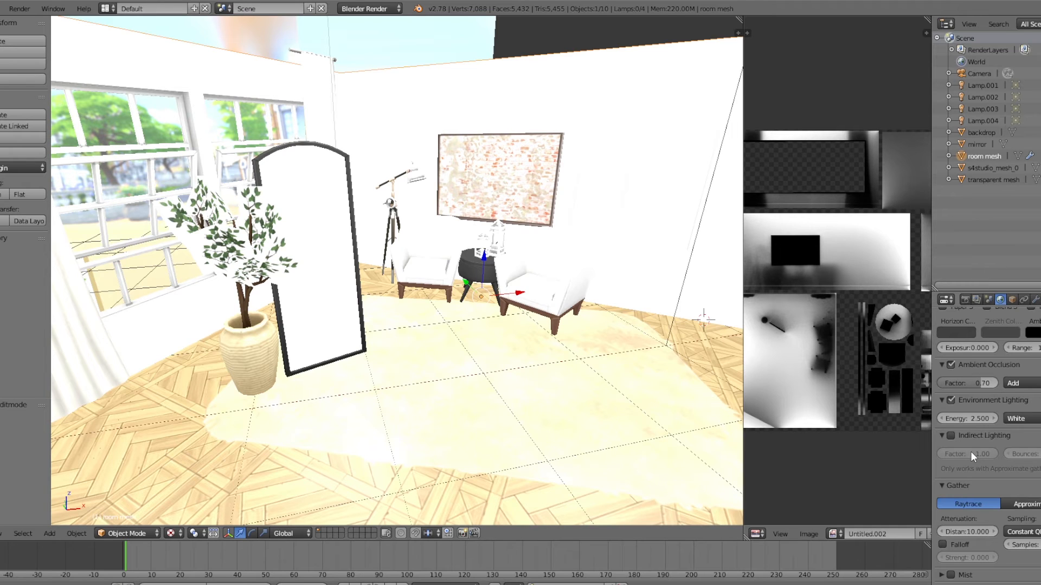
{"action": "scroll", "coordinate": [970, 466], "scroll_direction": "up", "scroll_amount": 2}
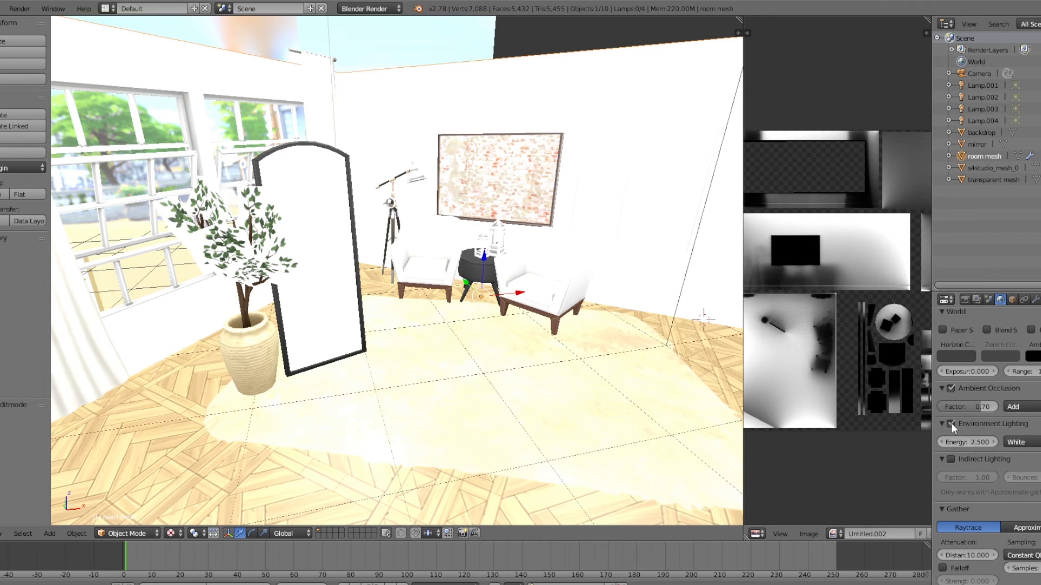
{"action": "left_click", "coordinate": [951, 425]}
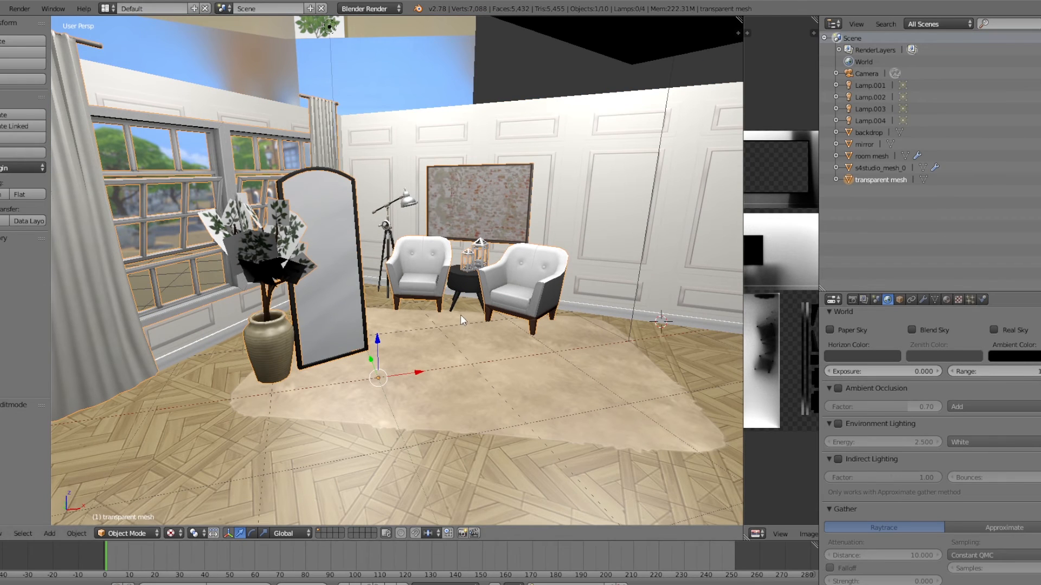
Step: Select all geometry of the transparent mesh in Edit Mode and load long texture1.png as its texture image
{"action": "key", "text": "Tab"}
{"action": "key", "text": "Tab"}
{"action": "key", "text": "Tab"}
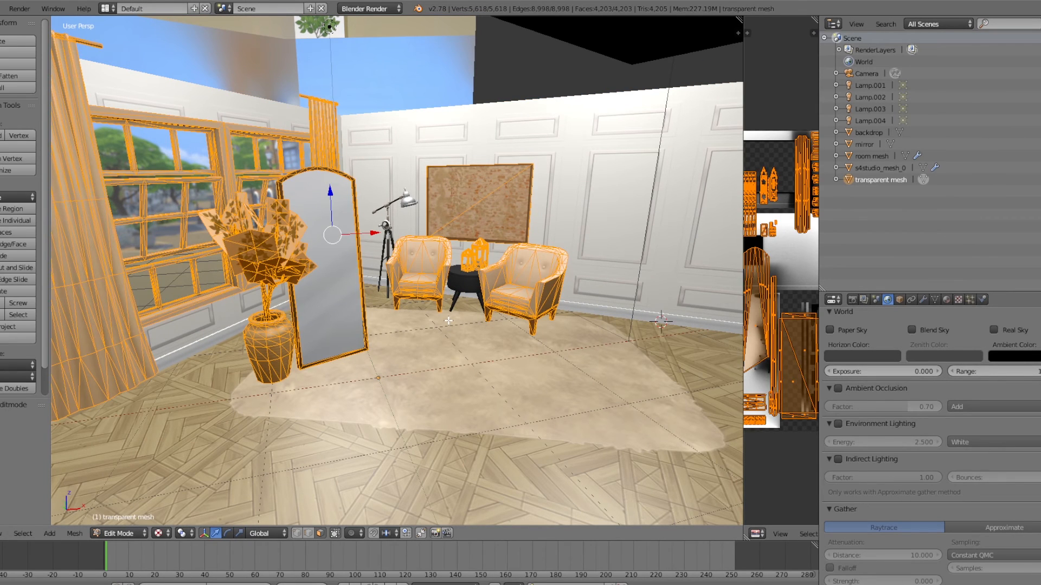
{"action": "key", "text": "a"}
{"action": "key", "text": "a"}
{"action": "left_click", "coordinate": [958, 299]}
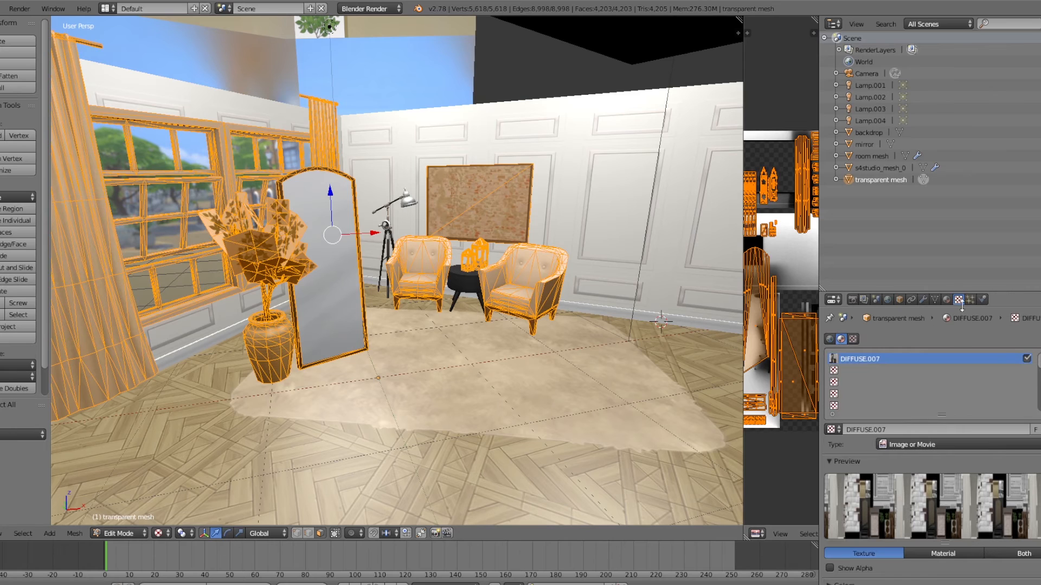
{"action": "scroll", "coordinate": [959, 454], "scroll_direction": "down", "scroll_amount": 6}
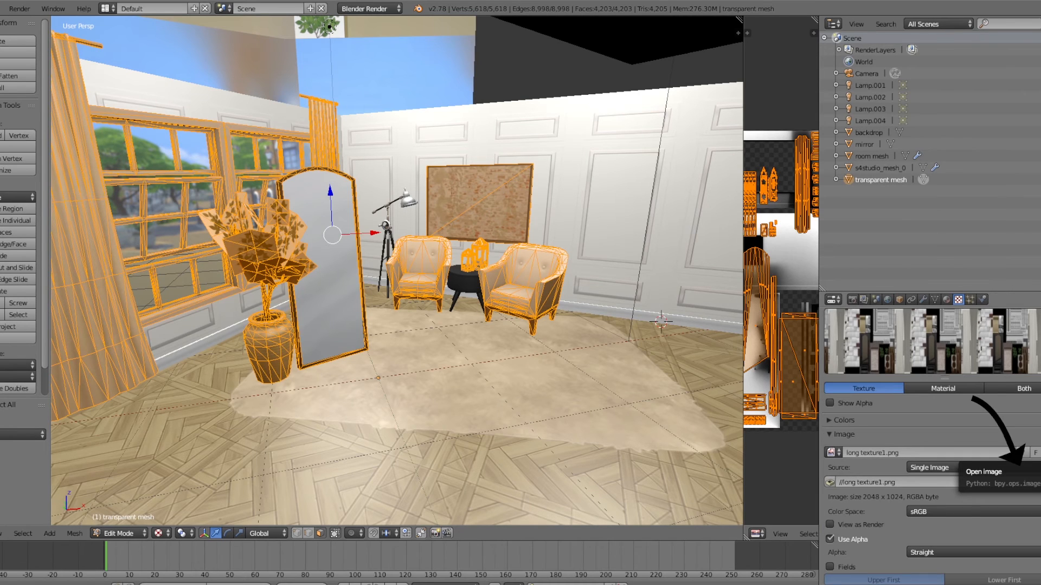
{"action": "left_click", "coordinate": [1020, 453]}
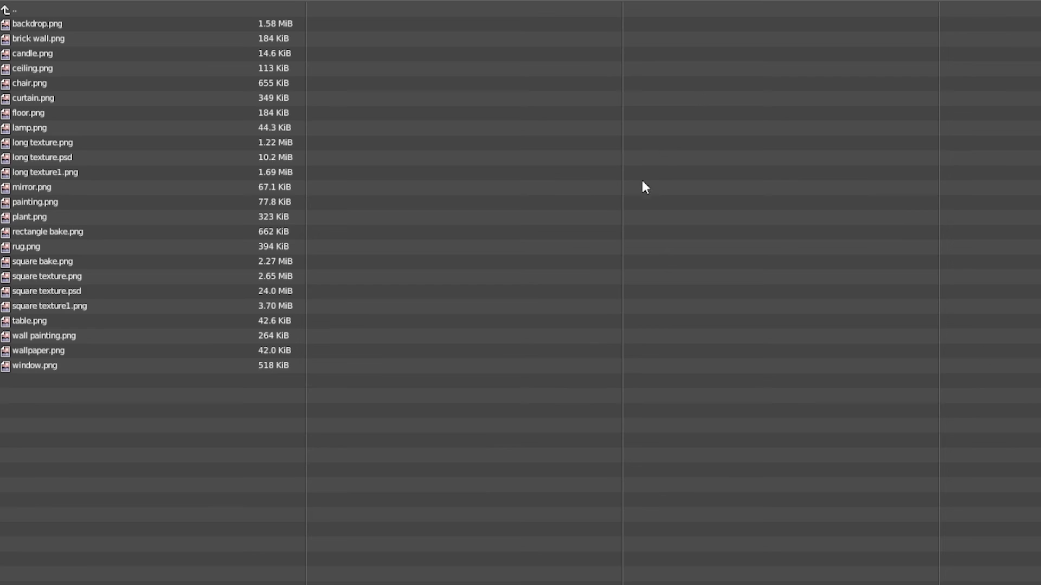
{"action": "double_click", "coordinate": [227, 161]}
Step: Assign the DIFFUSE.007 material to the transparent mesh's selected geometry and leave Edit Mode
{"action": "left_click", "coordinate": [923, 294]}
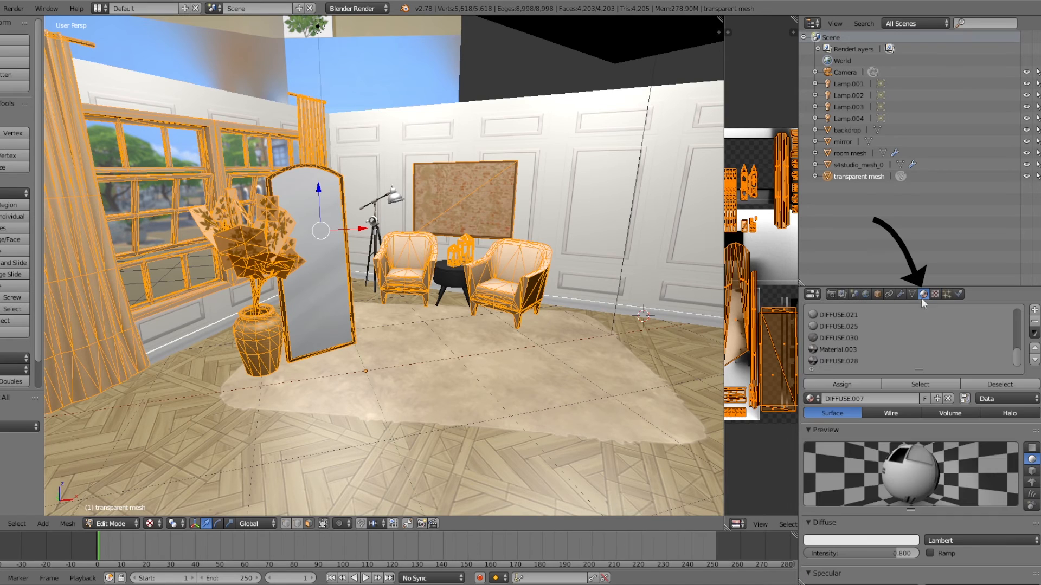
{"action": "left_click", "coordinate": [841, 386]}
{"action": "key", "text": "Tab"}
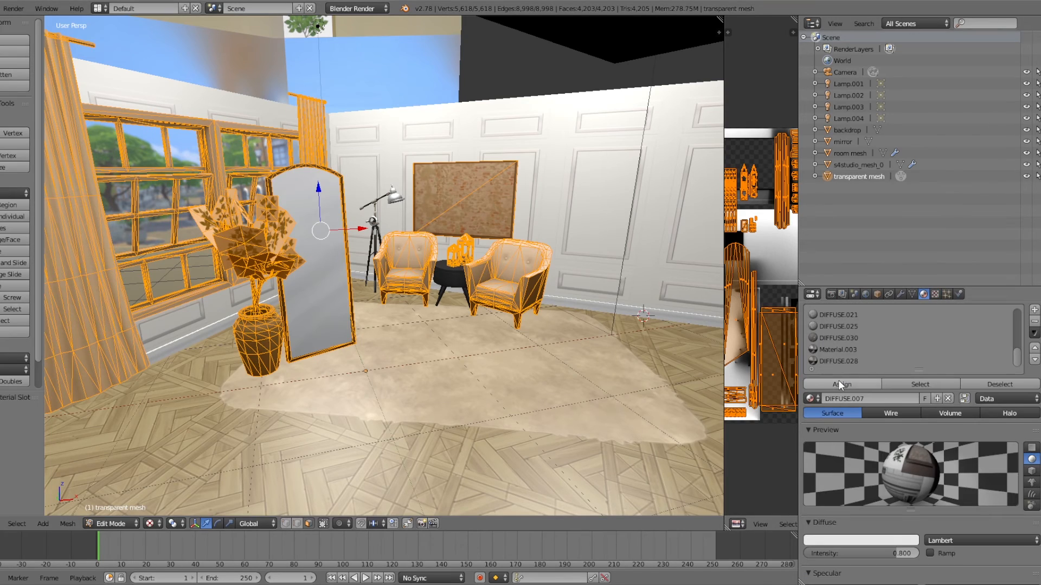
{"action": "key", "text": "Tab"}
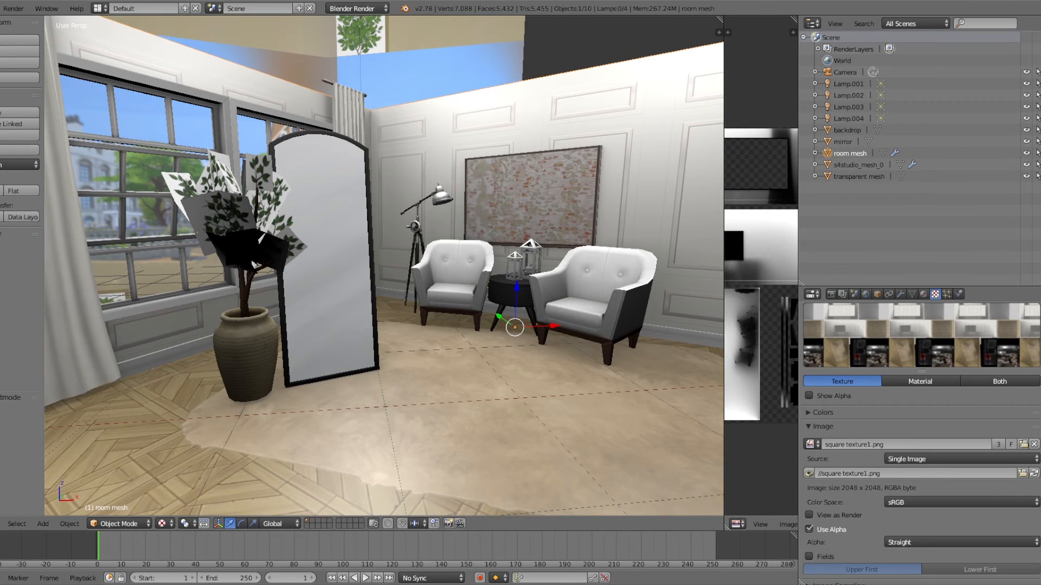
Step: Inspect the room with its shadowed textures from several angles, around the chairs, mirror and wall
{"action": "middle_click_drag", "start_coordinate": [550, 297], "coordinate": [428, 255]}
{"action": "scroll", "coordinate": [568, 349], "scroll_direction": "up", "scroll_amount": 1}
{"action": "scroll", "coordinate": [568, 349], "scroll_direction": "up", "scroll_amount": 2}
{"action": "scroll", "coordinate": [428, 255], "scroll_direction": "down", "scroll_amount": 2}
{"action": "middle_click_drag", "start_coordinate": [499, 272], "coordinate": [516, 180]}
{"action": "middle_click_drag", "start_coordinate": [413, 312], "coordinate": [428, 295]}
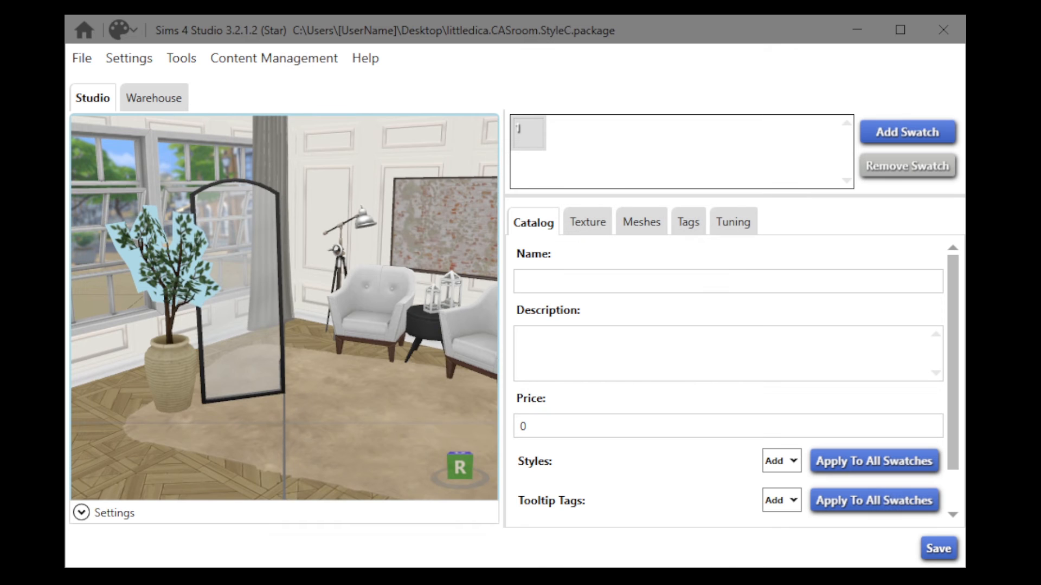
Step: Switch to Sims 4 Studio, import the updated LOD 0 (High) mesh, and replace the third Diffuse texture with the baked room texture
{"action": "left_click", "coordinate": [644, 225]}
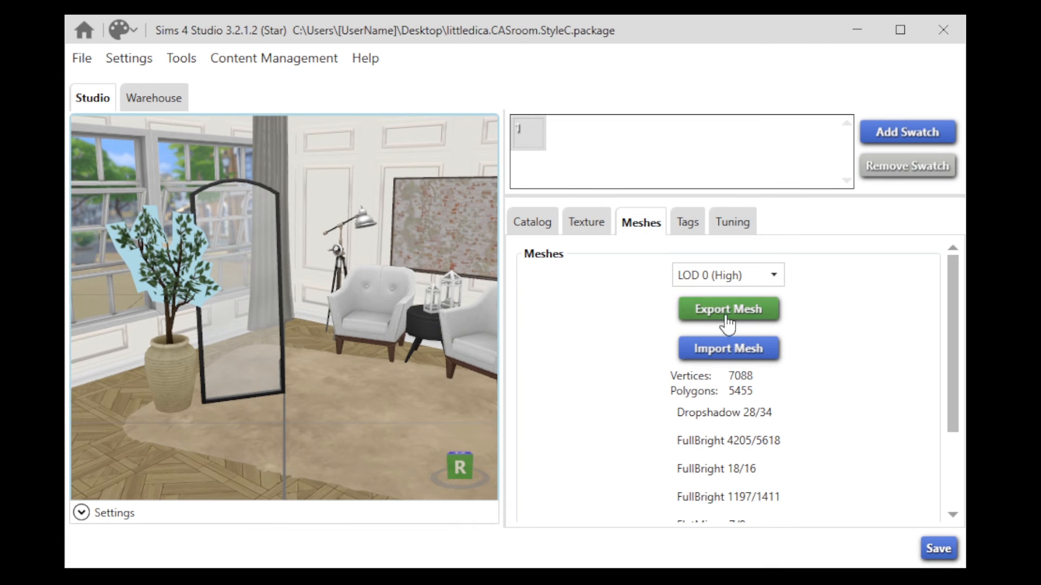
{"action": "left_click", "coordinate": [735, 350]}
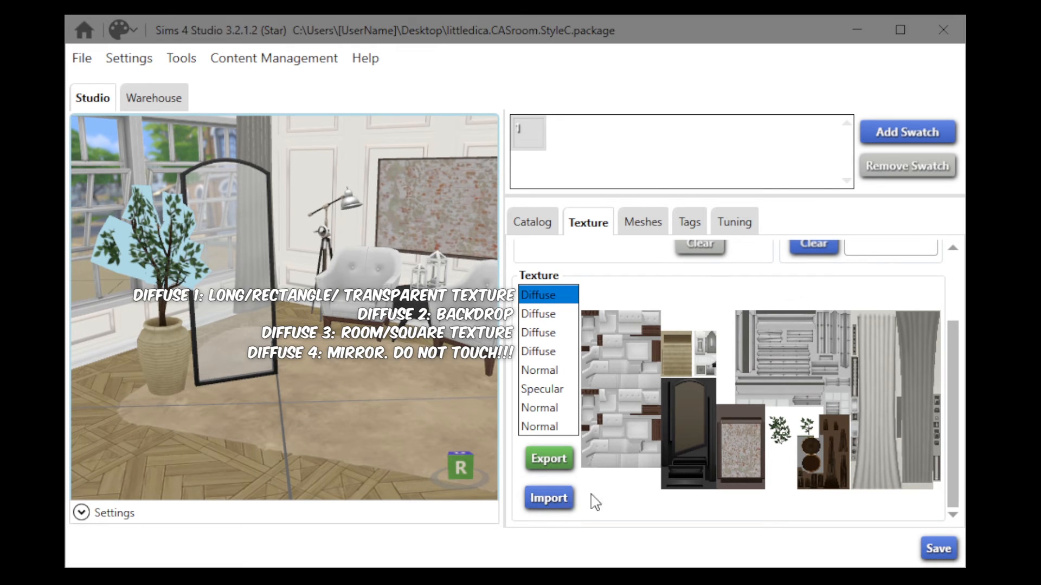
{"action": "left_click", "coordinate": [528, 332]}
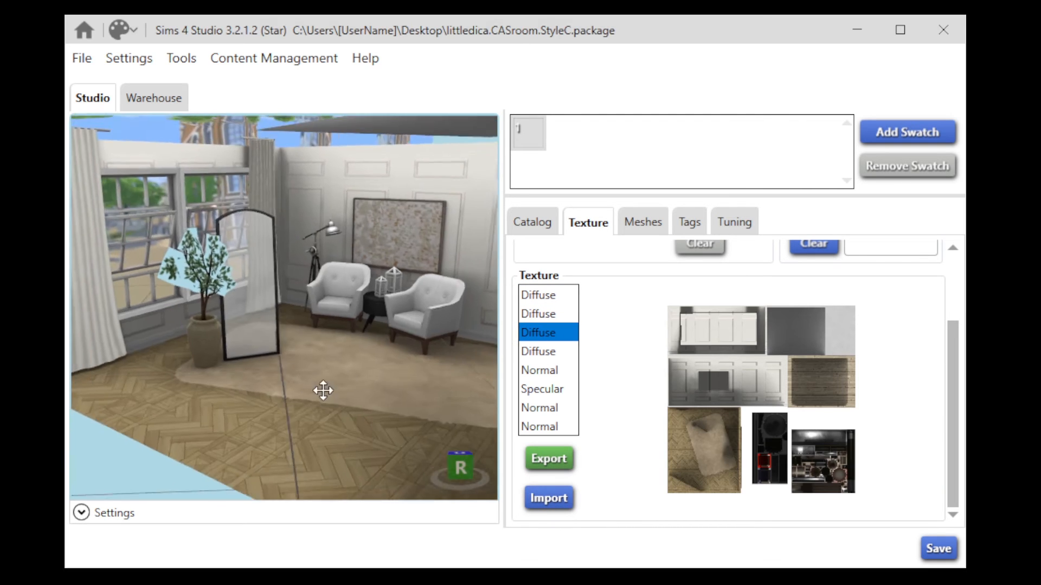
{"action": "left_click_drag", "start_coordinate": [323, 388], "coordinate": [264, 267]}
{"action": "left_click_drag", "start_coordinate": [440, 393], "coordinate": [282, 254]}
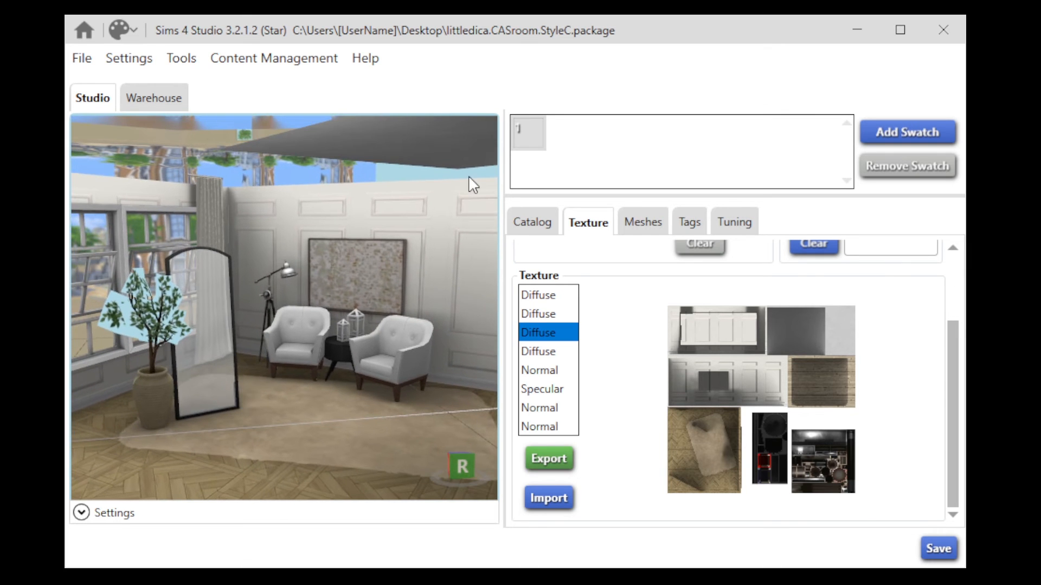
{"action": "left_click_drag", "start_coordinate": [425, 177], "coordinate": [488, 227]}
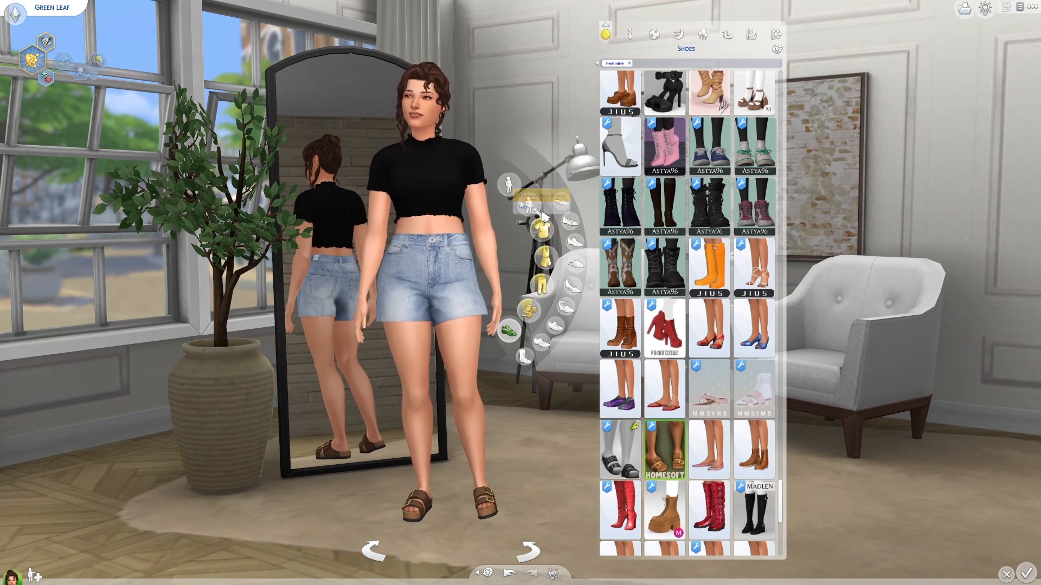
Step: Switch to The Sims 4 and open a residential world to frame a town view for a new backdrop
{"action": "left_click", "coordinate": [732, 50]}
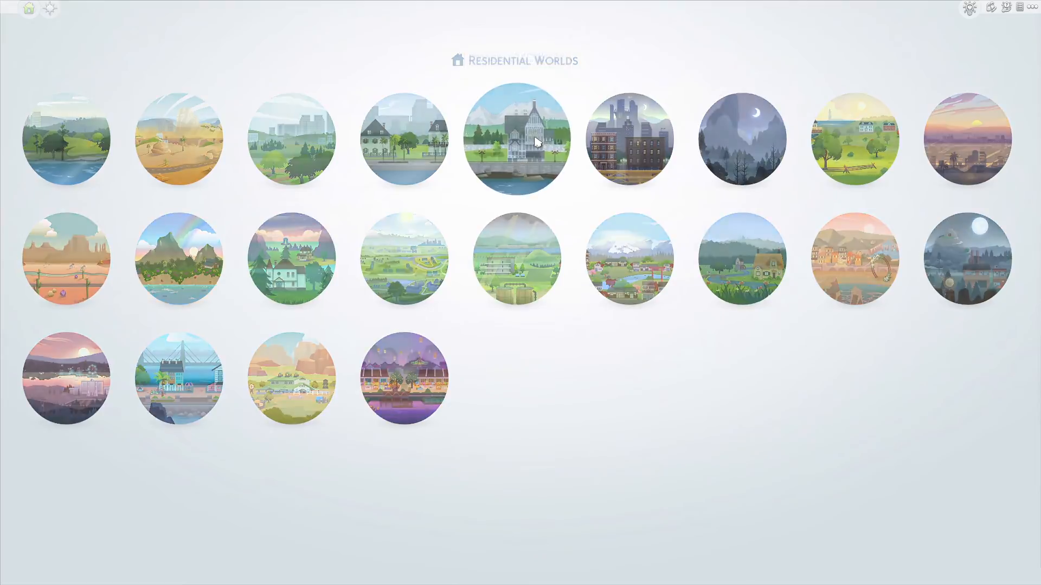
{"action": "left_click", "coordinate": [536, 142]}
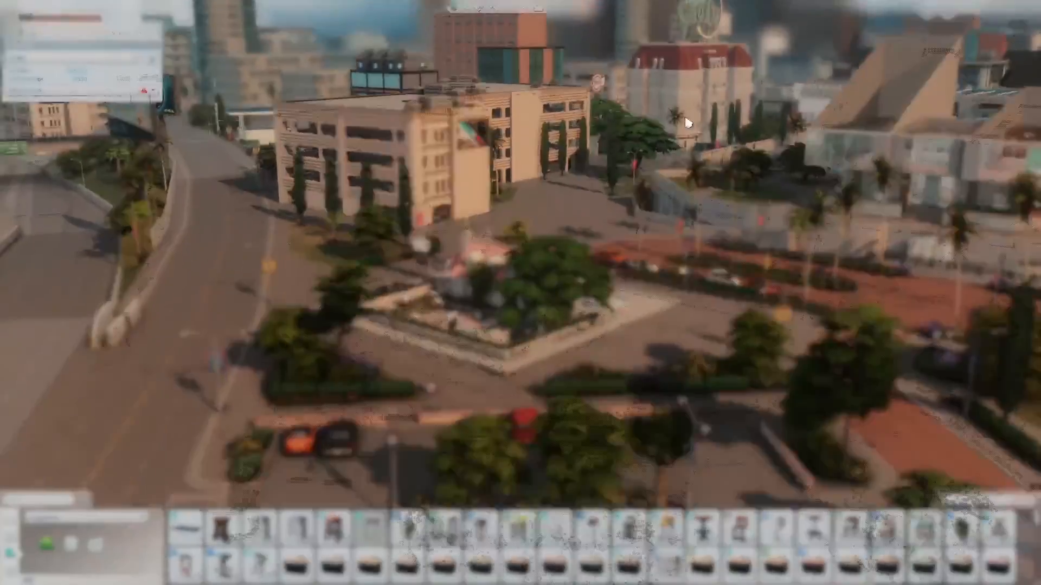
{"action": "key", "text": "F1"}
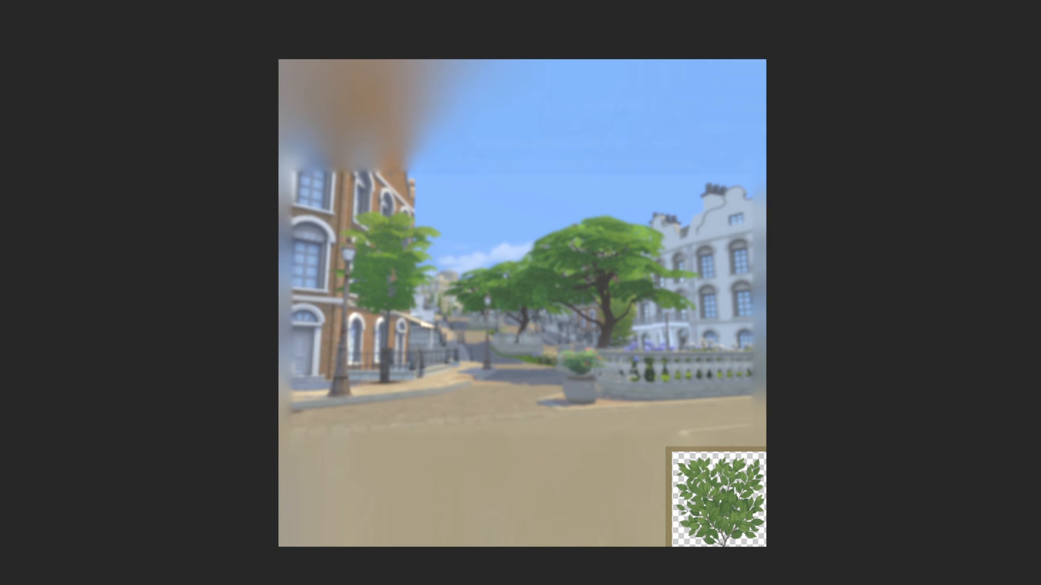
Step: Place the new town screenshot across the middle of the backdrop texture, above the leaf image in the corner
{"action": "mouse_move", "coordinate": [538, 248]}
{"action": "left_mouse_down"}
{"action": "mouse_move", "coordinate": [652, 246]}
{"action": "mouse_move", "coordinate": [537, 246]}
{"action": "left_mouse_up"}
{"action": "key", "text": "Return"}
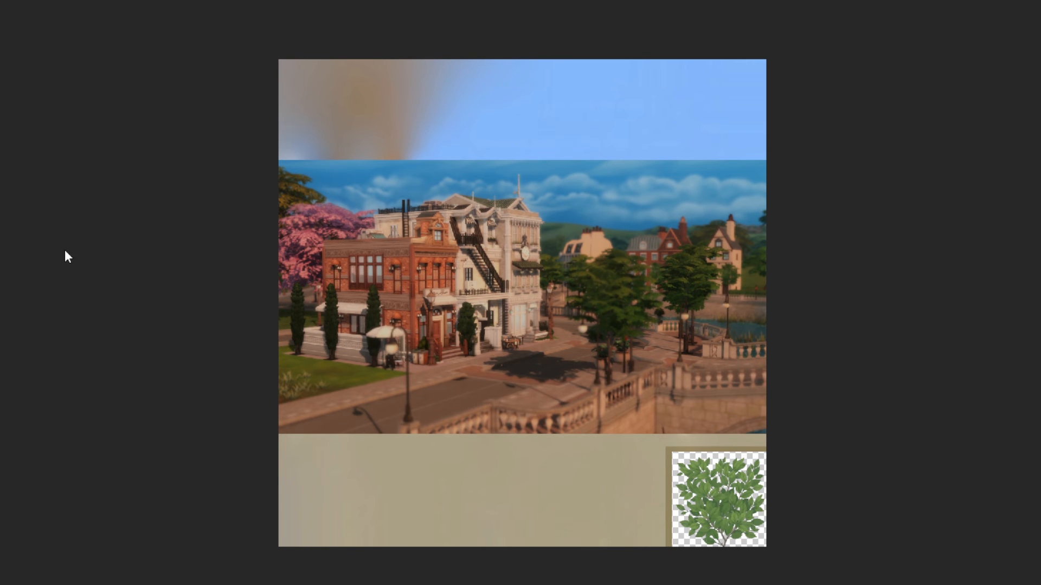
{"action": "left_click", "coordinate": [267, 462]}
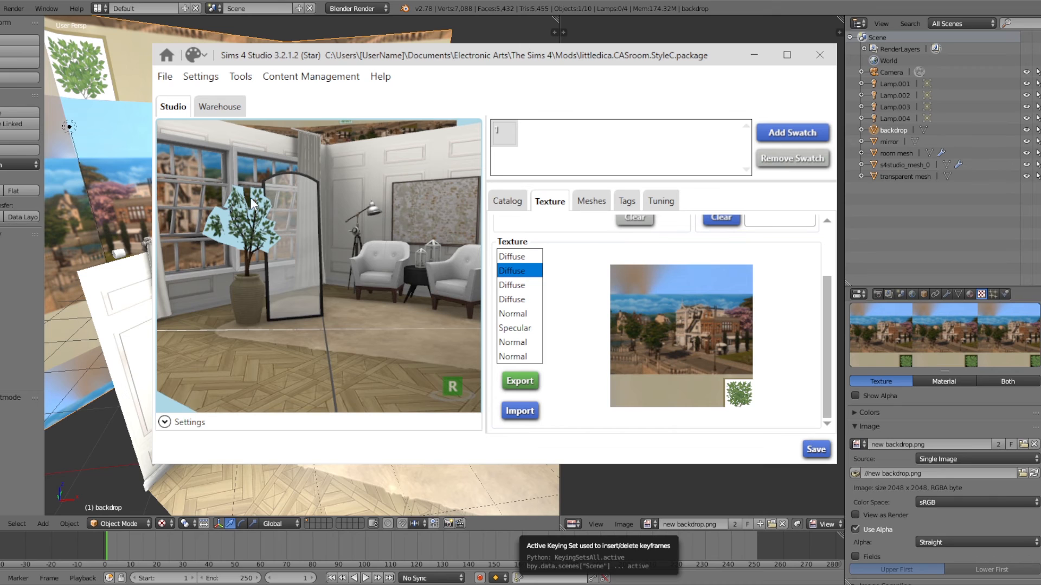
Step: Save the package with the new backdrop in Sims 4 Studio and capture a snowy forest view in The Sims 4
{"action": "mouse_move", "coordinate": [287, 193]}
{"action": "right_mouse_down"}
{"action": "mouse_move", "coordinate": [460, 324]}
{"action": "mouse_move", "coordinate": [319, 224]}
{"action": "right_mouse_up"}
{"action": "left_click", "coordinate": [816, 453]}
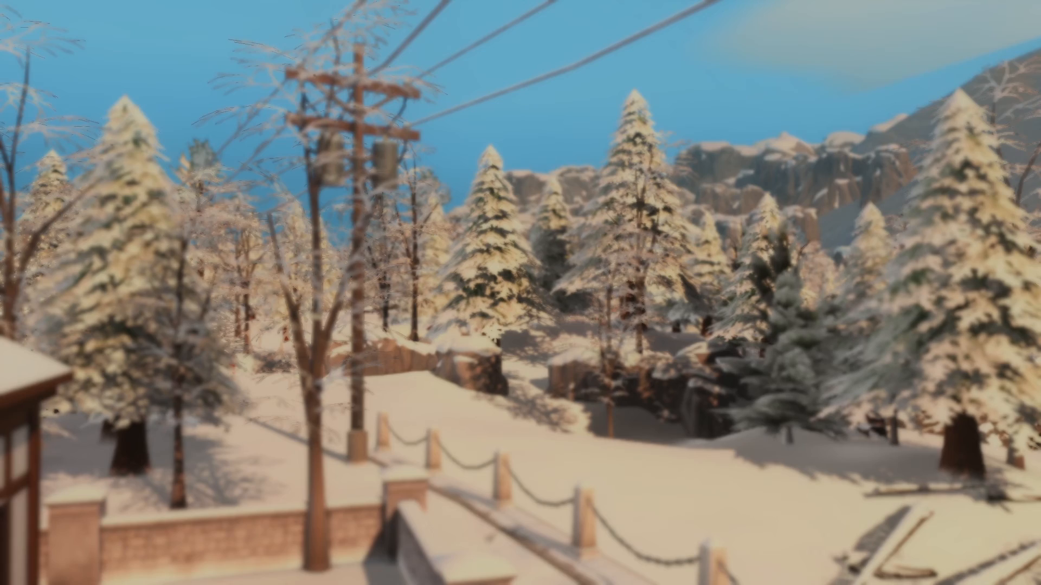
{"action": "key", "text": "c"}
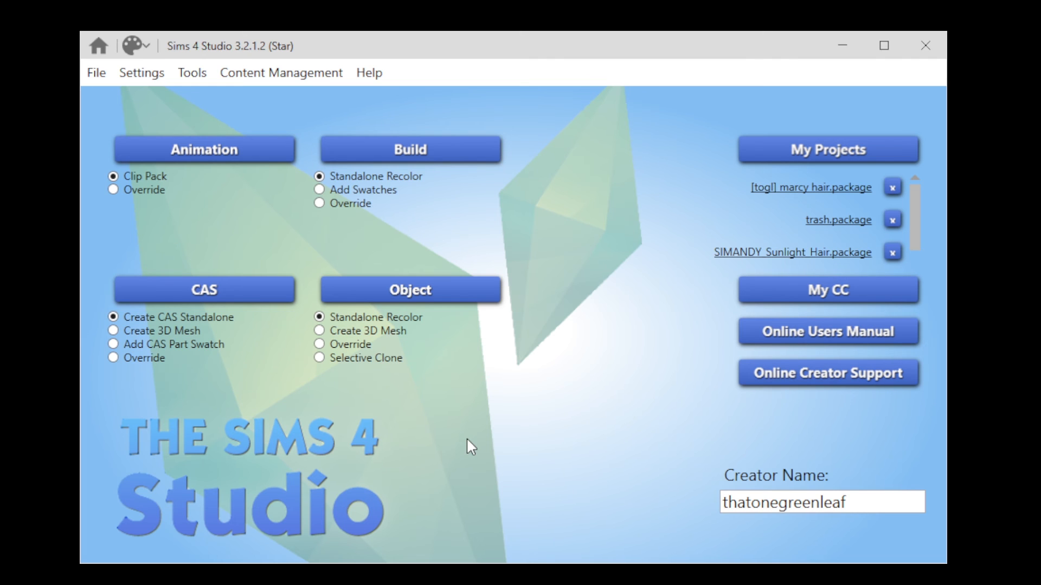
Step: Create trash.package in Sims 4 Studio from the Moschino double glass door object and export its Diffuse texture
{"action": "left_click", "coordinate": [387, 291]}
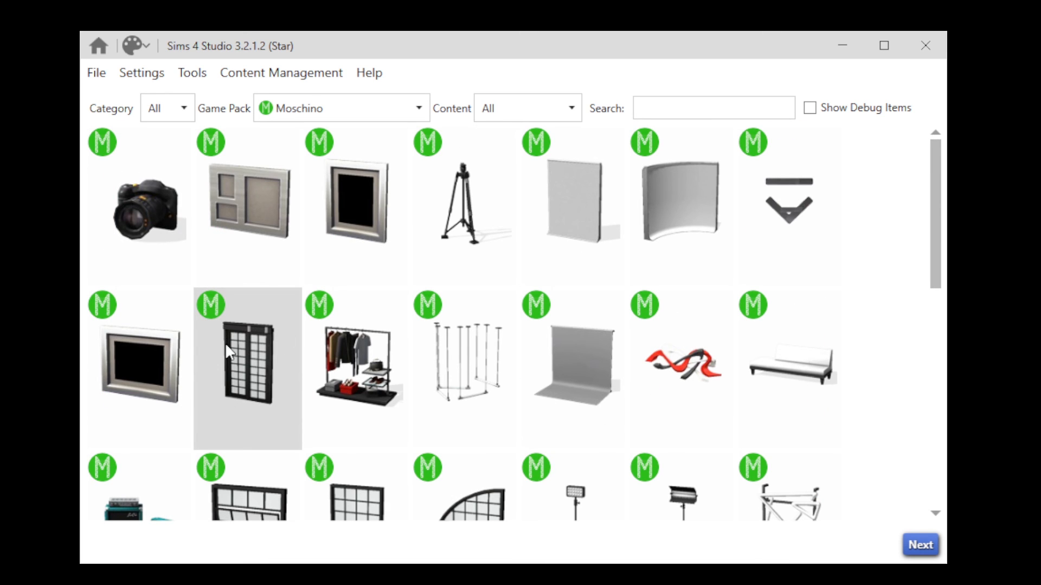
{"action": "left_click", "coordinate": [921, 545]}
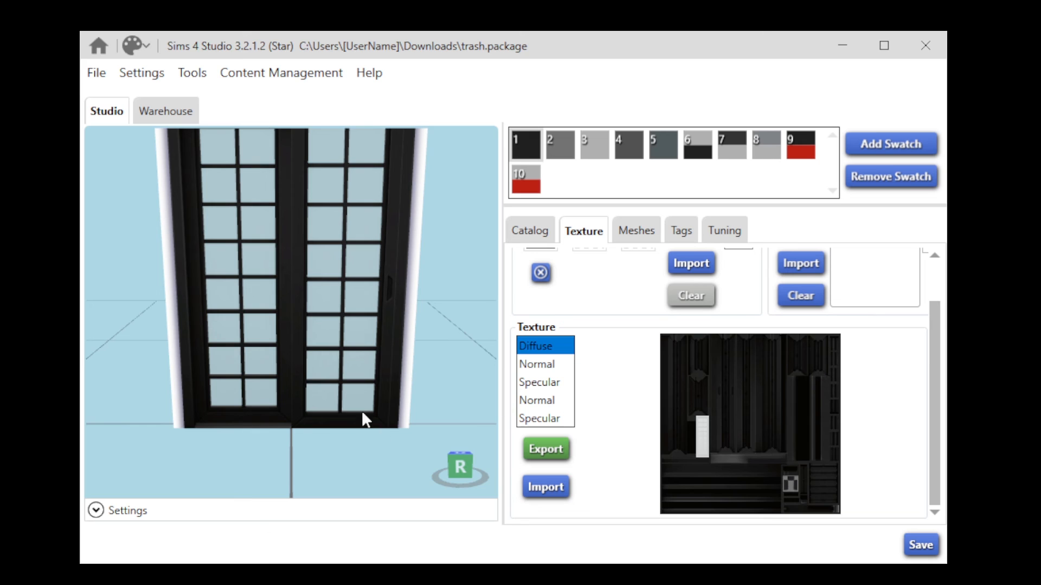
{"action": "left_click", "coordinate": [543, 455]}
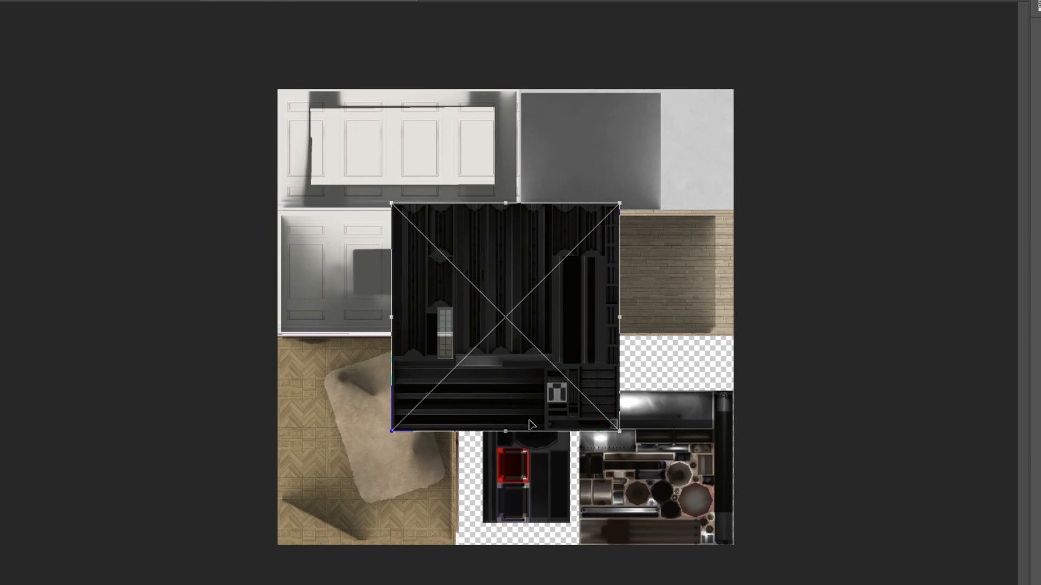
Step: Place the door texture on the room texture, crop it to the area around the small glass pane strip, and enlarge that piece
{"action": "left_click_drag", "start_coordinate": [530, 424], "coordinate": [595, 404]}
{"action": "key", "text": "Return"}
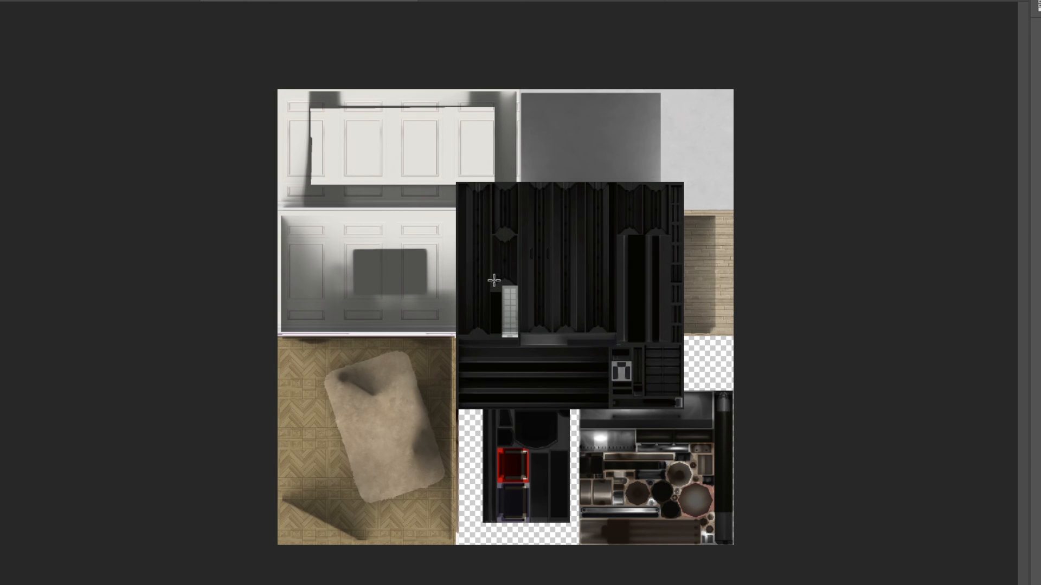
{"action": "left_click_drag", "start_coordinate": [493, 279], "coordinate": [526, 346]}
{"action": "key", "text": "ctrl+shift+i"}
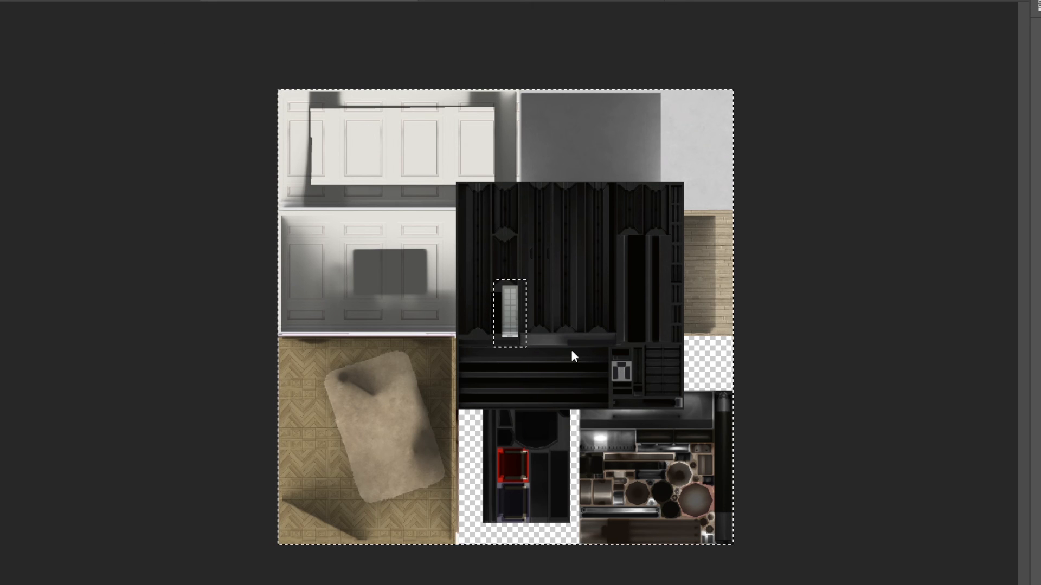
{"action": "key", "text": "Delete"}
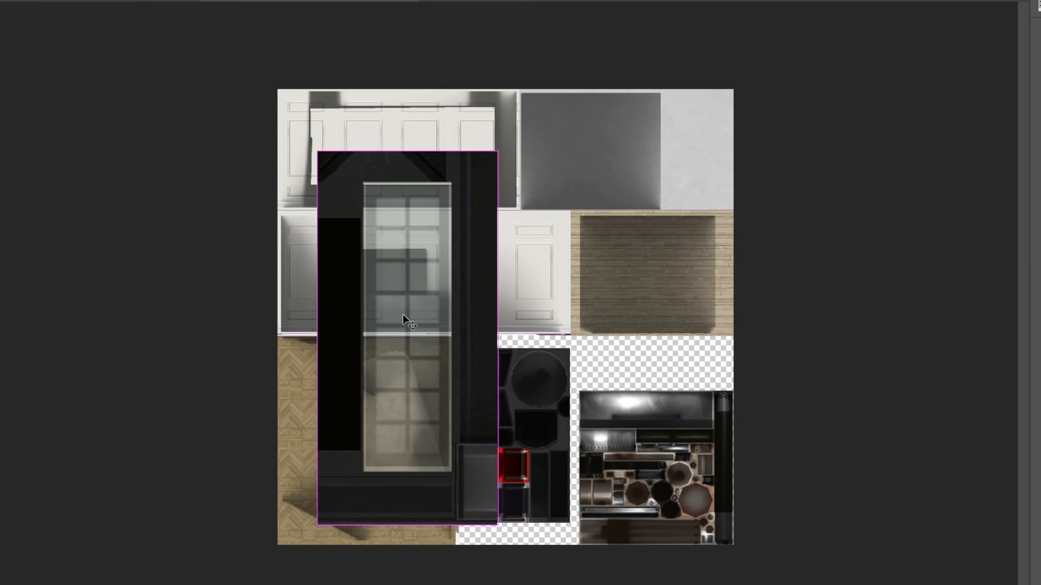
{"action": "key", "text": "Return"}
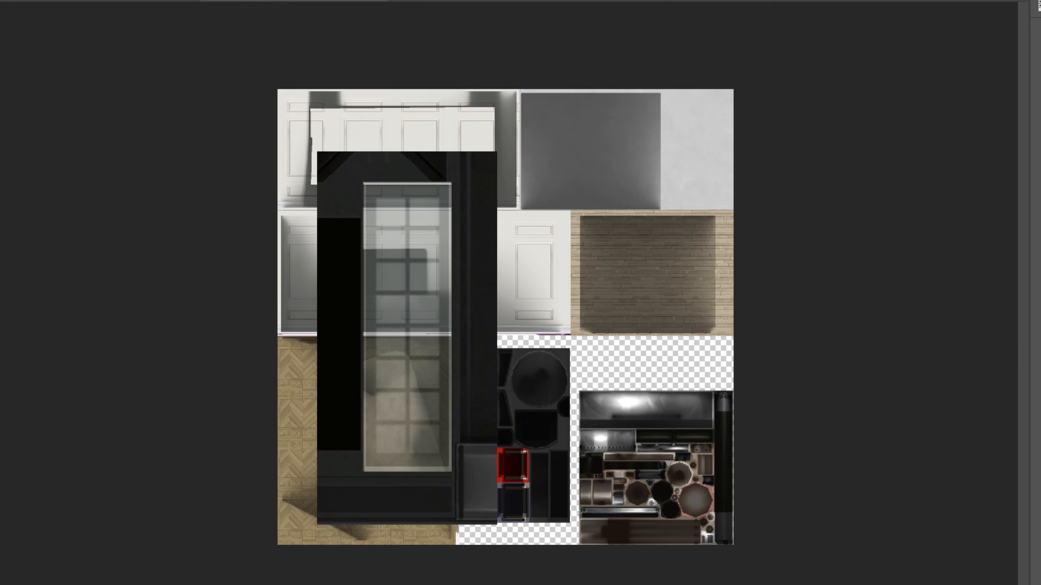
Step: Fill each glass pane of the enlarged door window with black
{"action": "left_click", "coordinate": [390, 214]}
{"action": "key", "text": "ctrl+z"}
{"action": "left_click", "coordinate": [391, 213]}
{"action": "left_click", "coordinate": [424, 213]}
{"action": "left_click", "coordinate": [390, 245]}
{"action": "left_click", "coordinate": [423, 245]}
{"action": "left_click", "coordinate": [392, 281]}
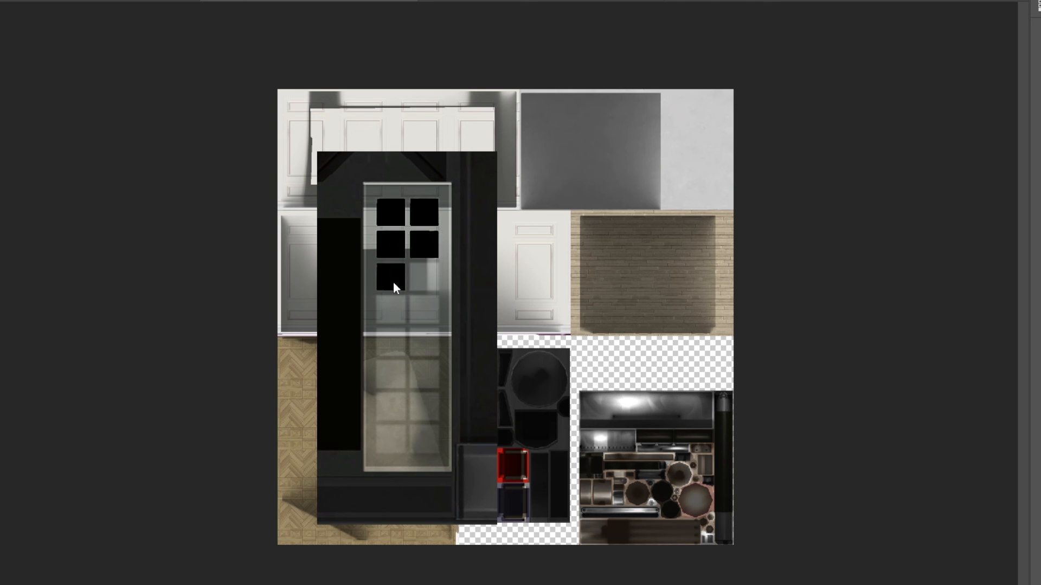
{"action": "left_click", "coordinate": [426, 285]}
{"action": "left_click", "coordinate": [397, 314]}
{"action": "left_click", "coordinate": [425, 315]}
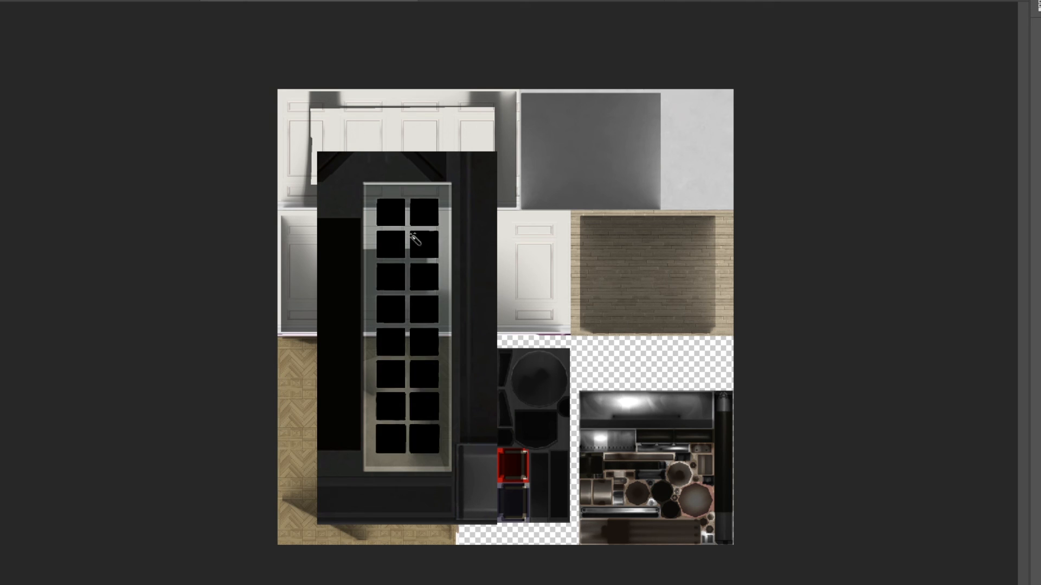
Step: Select all the black panes, delete the rest of the door layer, and invert the remaining panes to white
{"action": "left_click", "coordinate": [395, 215]}
{"action": "left_click", "coordinate": [420, 220], "text": "shift"}
{"action": "left_click", "coordinate": [394, 243], "text": "shift"}
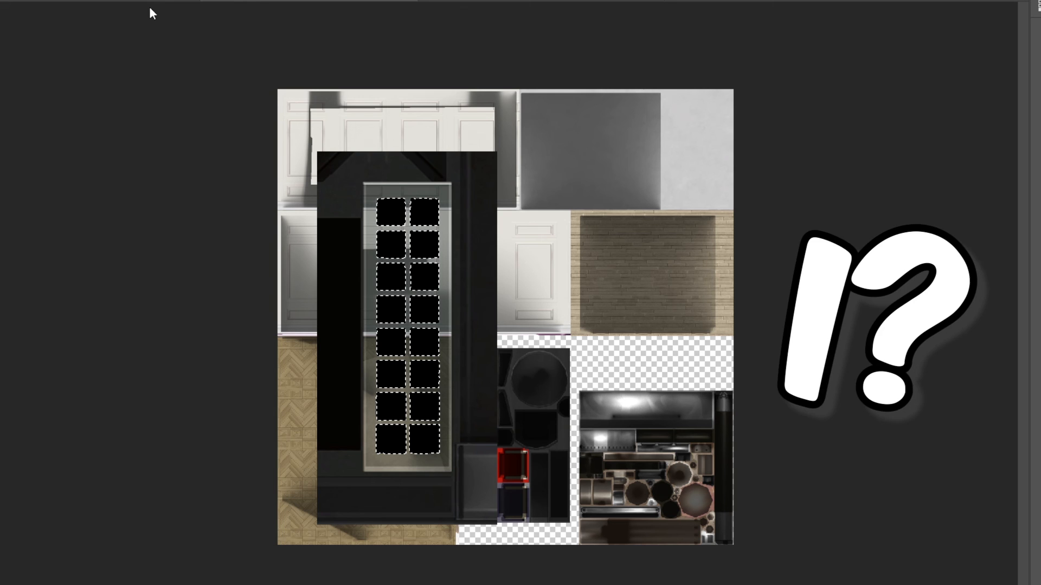
{"action": "key", "text": "Return"}
{"action": "key", "text": "ctrl+shift+i"}
{"action": "key", "text": "Delete"}
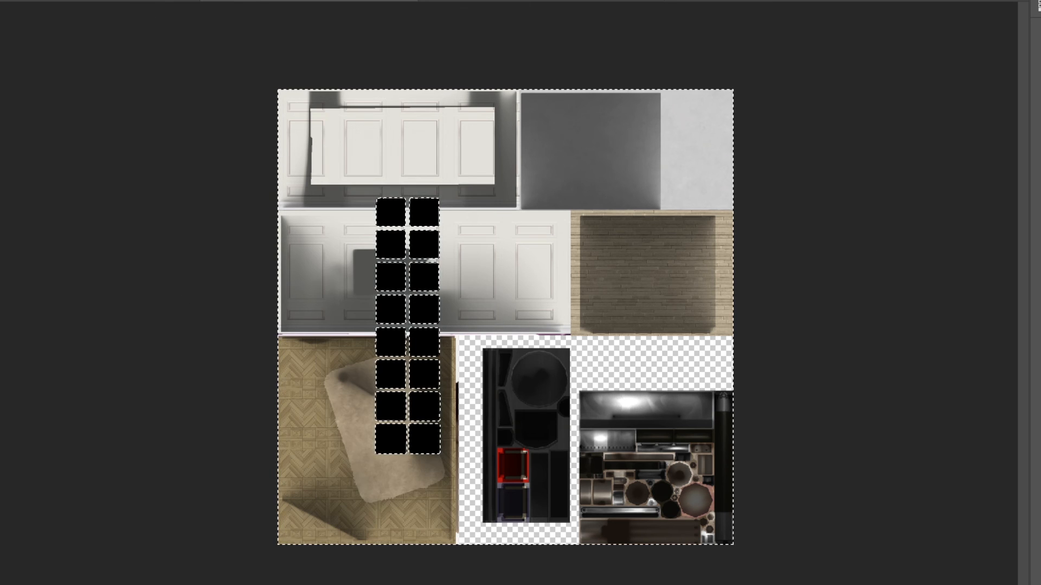
{"action": "key", "text": "ctrl+d"}
{"action": "key", "text": "ctrl+i"}
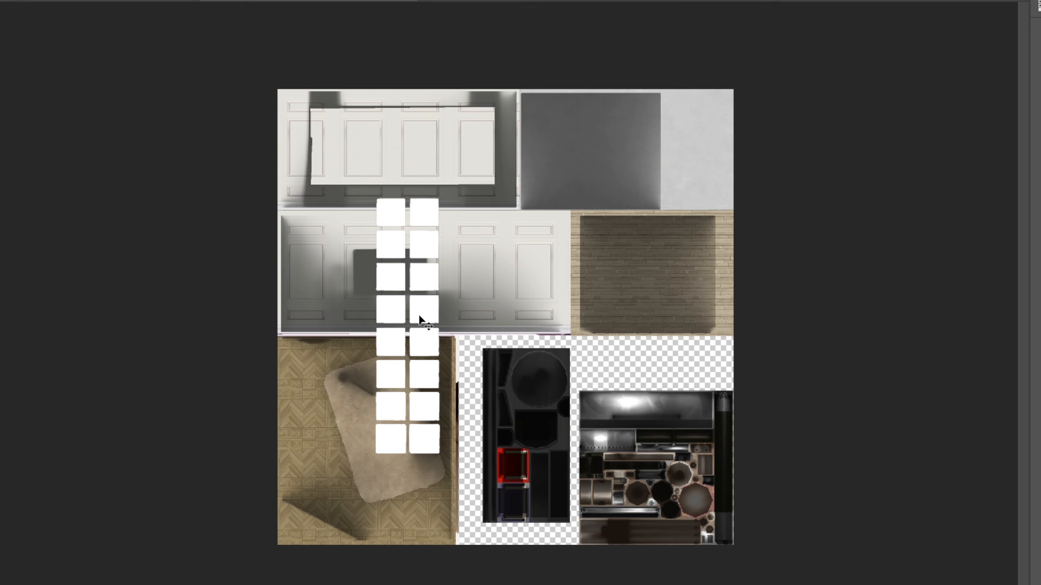
Step: Duplicate the white pane grid alongside the original, then rotate and scale the pair over the herringbone floor and rug
{"action": "left_click_drag", "start_coordinate": [420, 318], "coordinate": [498, 320], "text": "alt"}
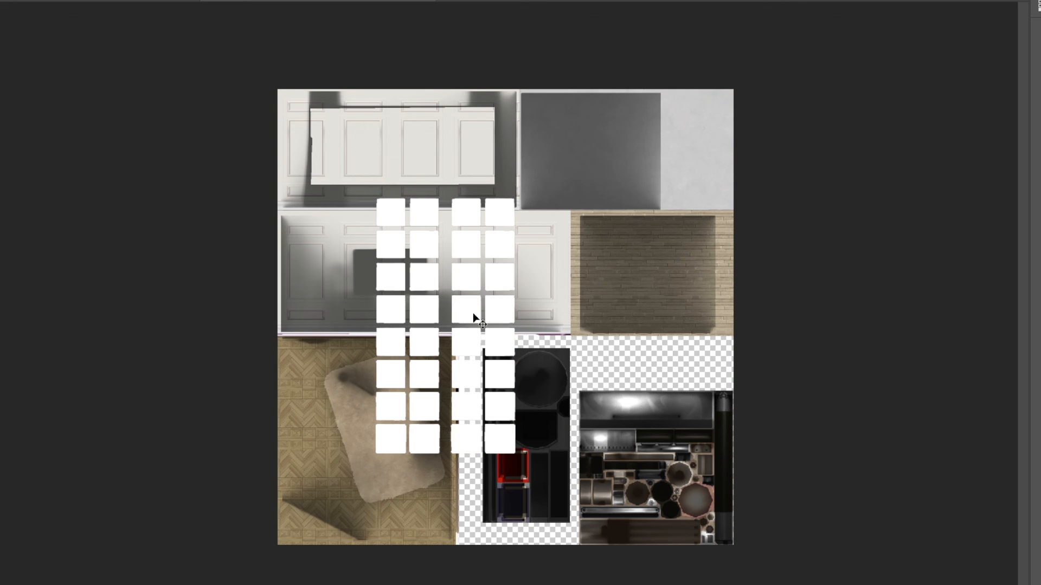
{"action": "left_click_drag", "start_coordinate": [473, 260], "coordinate": [523, 296]}
{"action": "key", "text": "ctrl+t"}
{"action": "left_click_drag", "start_coordinate": [549, 227], "coordinate": [481, 353]}
{"action": "left_click_drag", "start_coordinate": [454, 415], "coordinate": [358, 439]}
{"action": "left_click_drag", "start_coordinate": [398, 358], "coordinate": [478, 495]}
{"action": "left_click_drag", "start_coordinate": [388, 437], "coordinate": [388, 456]}
{"action": "left_click_drag", "start_coordinate": [409, 416], "coordinate": [448, 451]}
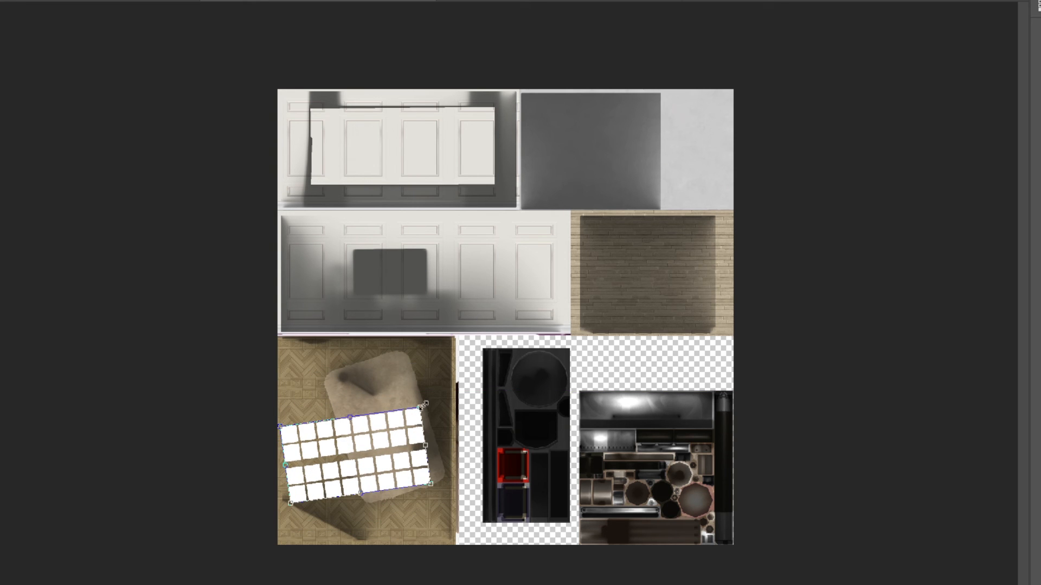
Step: Adjust the rotated pane grids, shrinking and shifting them so they run off the floor texture's outer edge and slightly overlap the rug
{"action": "left_click_drag", "start_coordinate": [425, 405], "coordinate": [441, 563]}
{"action": "left_click_drag", "start_coordinate": [370, 458], "coordinate": [509, 487]}
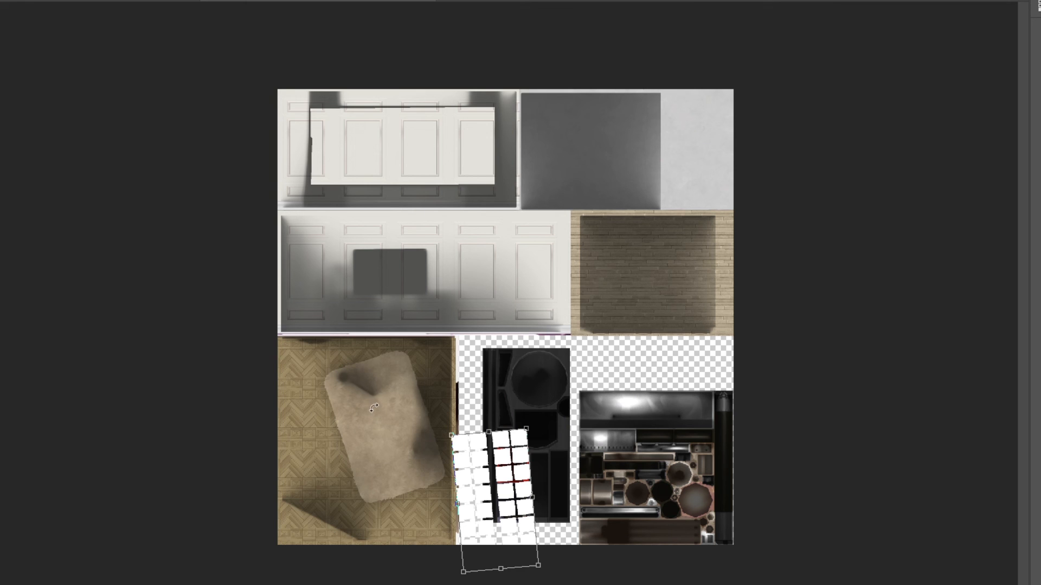
{"action": "left_click_drag", "start_coordinate": [512, 481], "coordinate": [384, 430]}
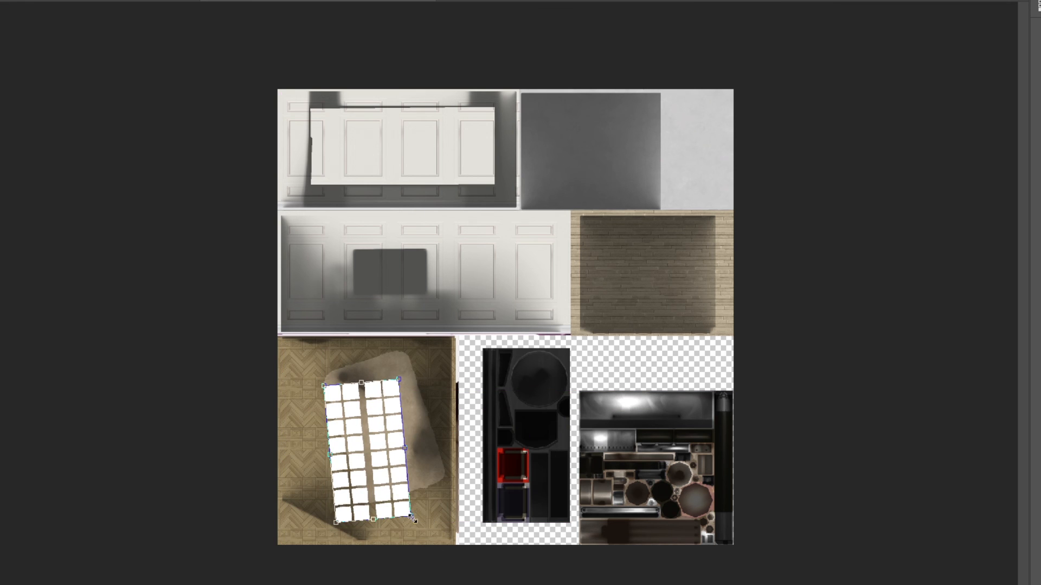
{"action": "left_click_drag", "start_coordinate": [419, 525], "coordinate": [483, 357]}
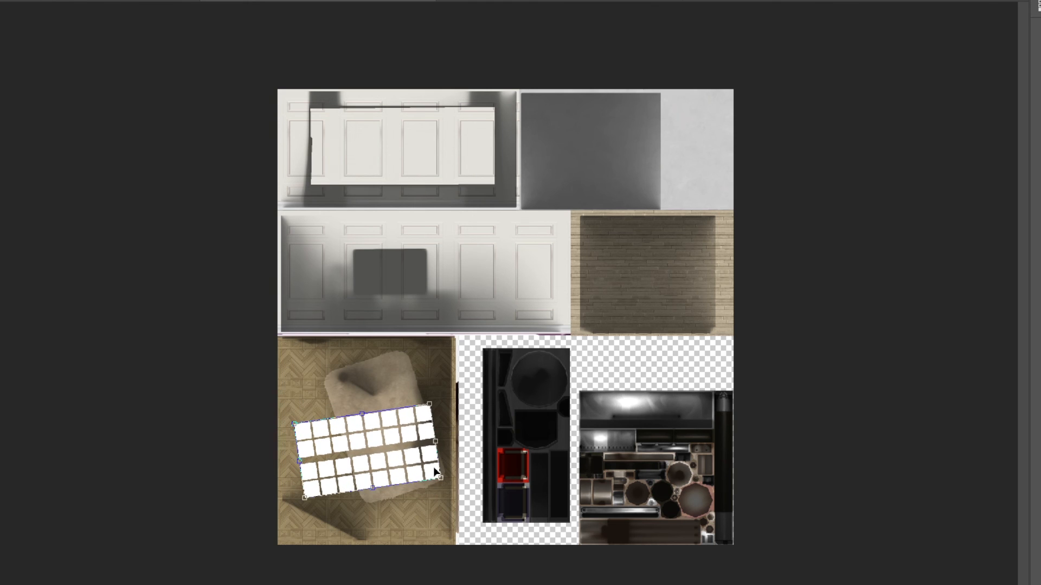
{"action": "left_click_drag", "start_coordinate": [434, 469], "coordinate": [369, 477]}
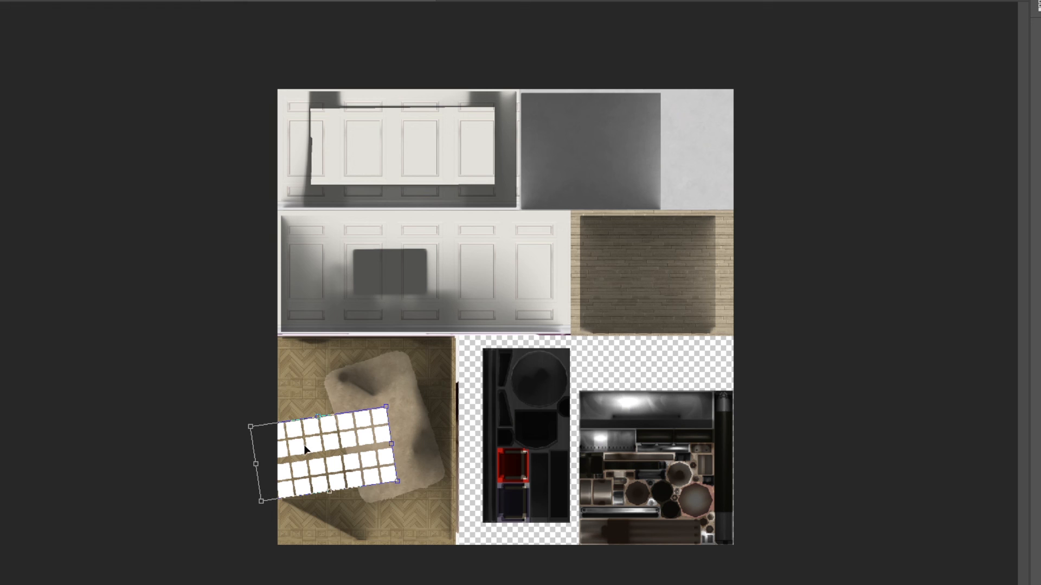
{"action": "left_click_drag", "start_coordinate": [397, 479], "coordinate": [376, 474]}
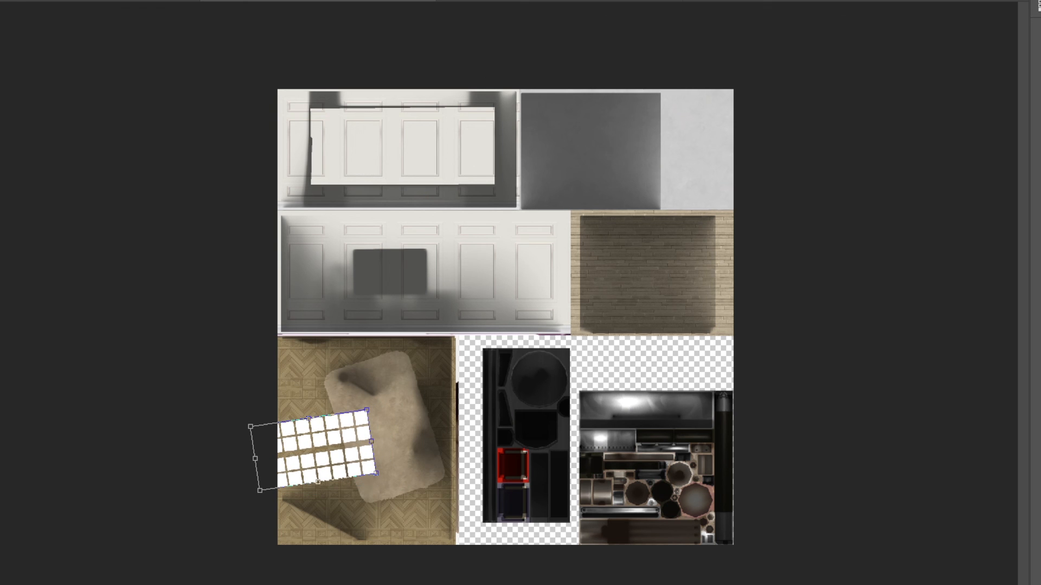
{"action": "key", "text": "Return"}
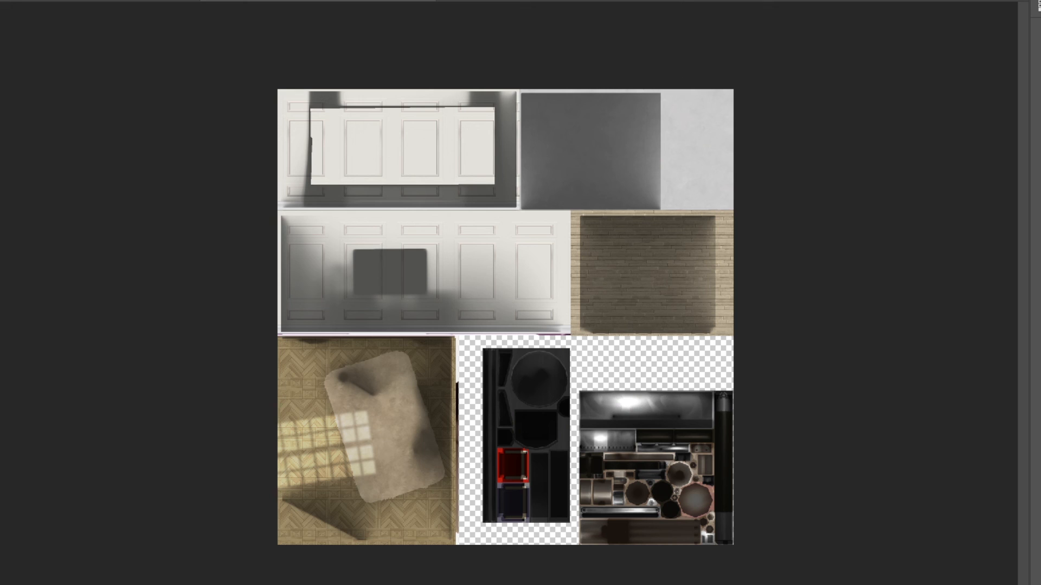
Step: Distort the softened window-light patch on the floor by lowering its upper corner on the rug side
{"action": "key", "text": "ctrl+t"}
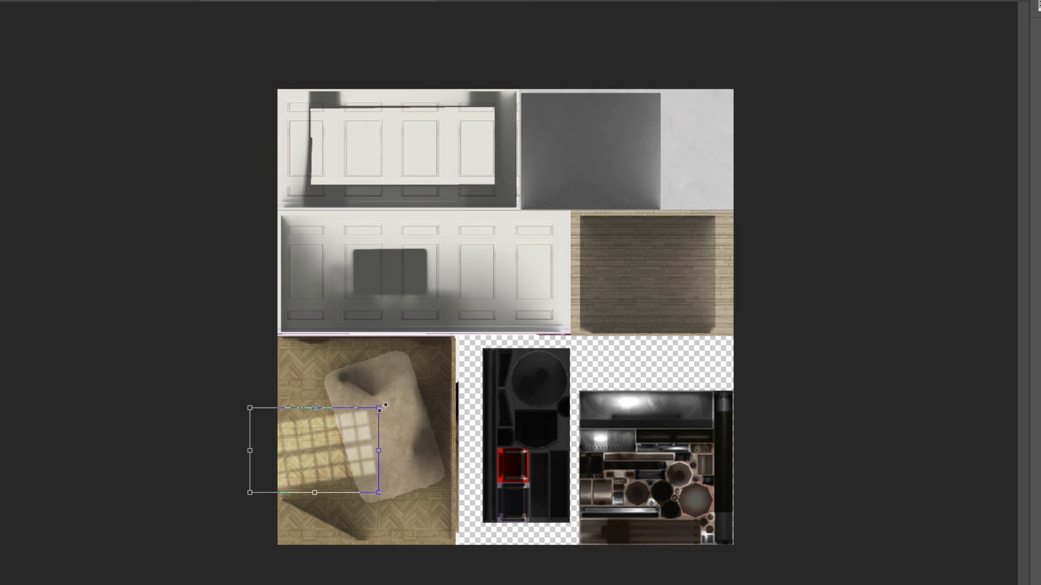
{"action": "left_click_drag", "start_coordinate": [379, 407], "coordinate": [379, 432], "text": "ctrl"}
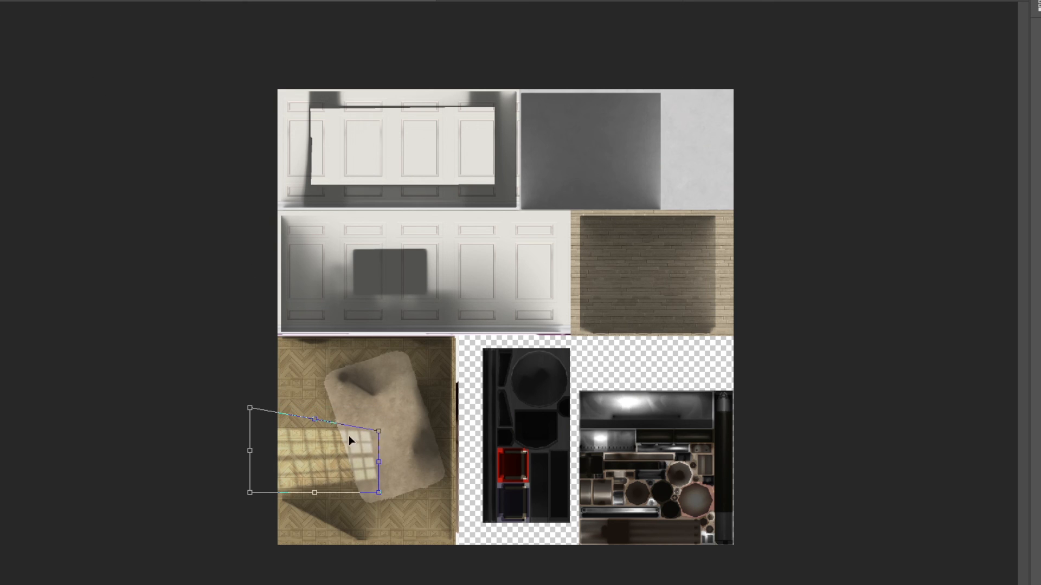
{"action": "key", "text": "Return"}
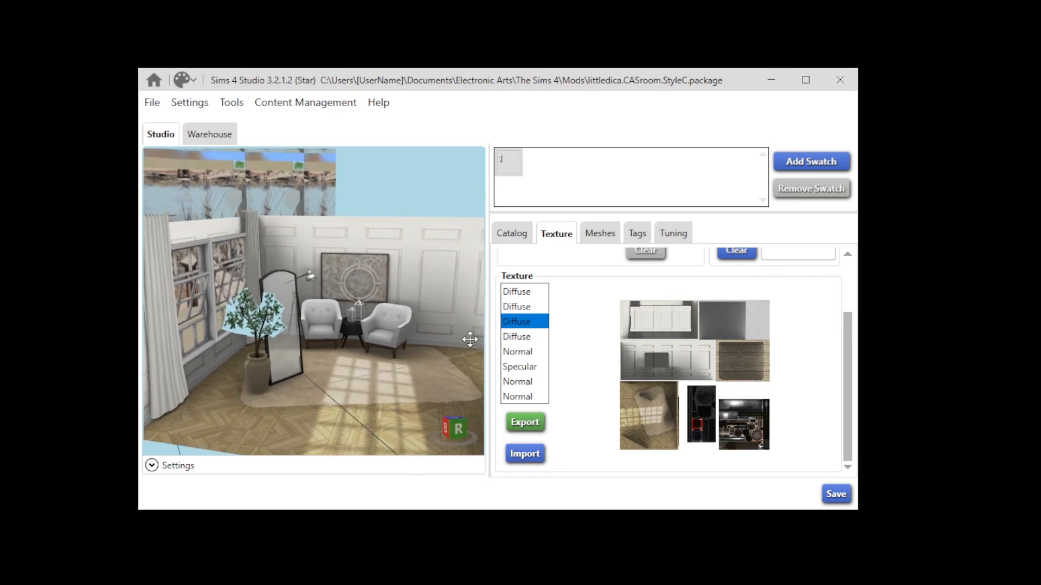
Step: Switch to Sims 4 Studio to inspect the window light in the room preview, and check the room in The Sims 4's Create a Sim
{"action": "left_click_drag", "start_coordinate": [470, 340], "coordinate": [423, 341]}
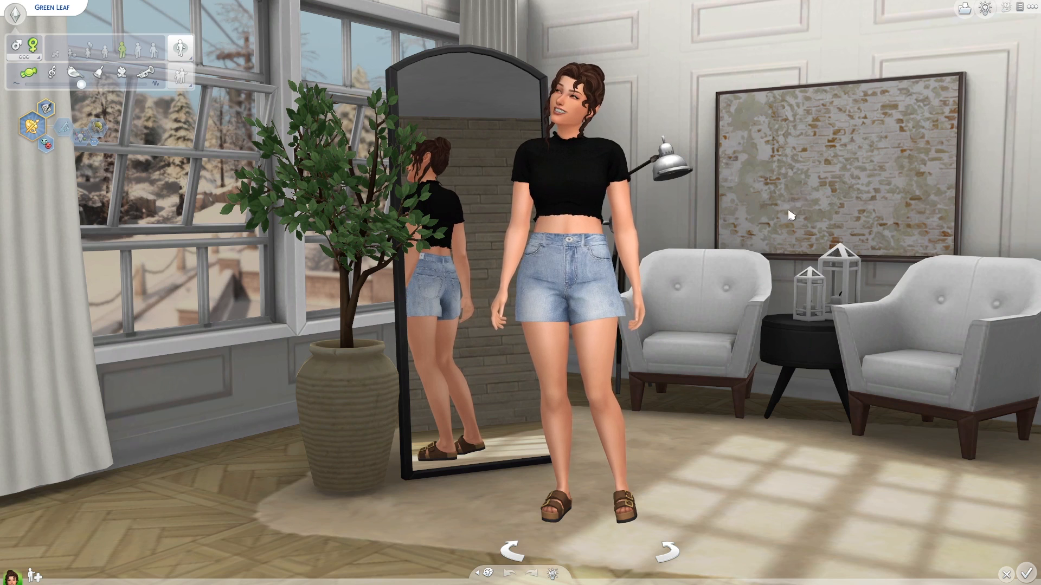
{"action": "scroll", "coordinate": [787, 212], "scroll_direction": "up", "scroll_amount": 1}
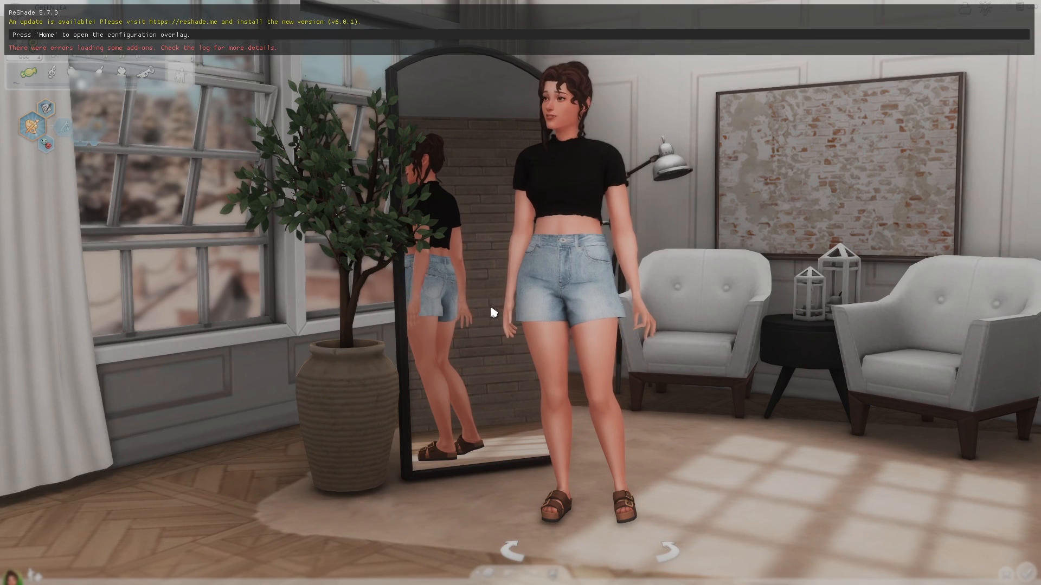